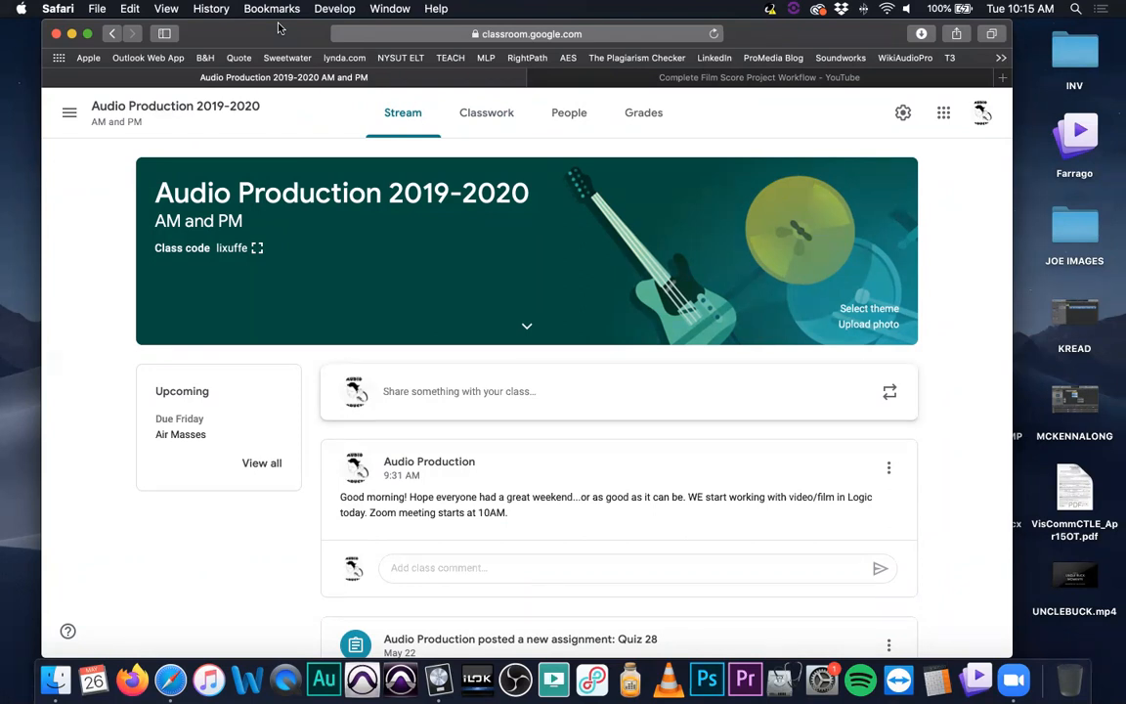
Open a new browser tab and search the web for vahallah supermassive
key(XF86AudioRaiseVolume)
click(289, 35)
key(super+t)
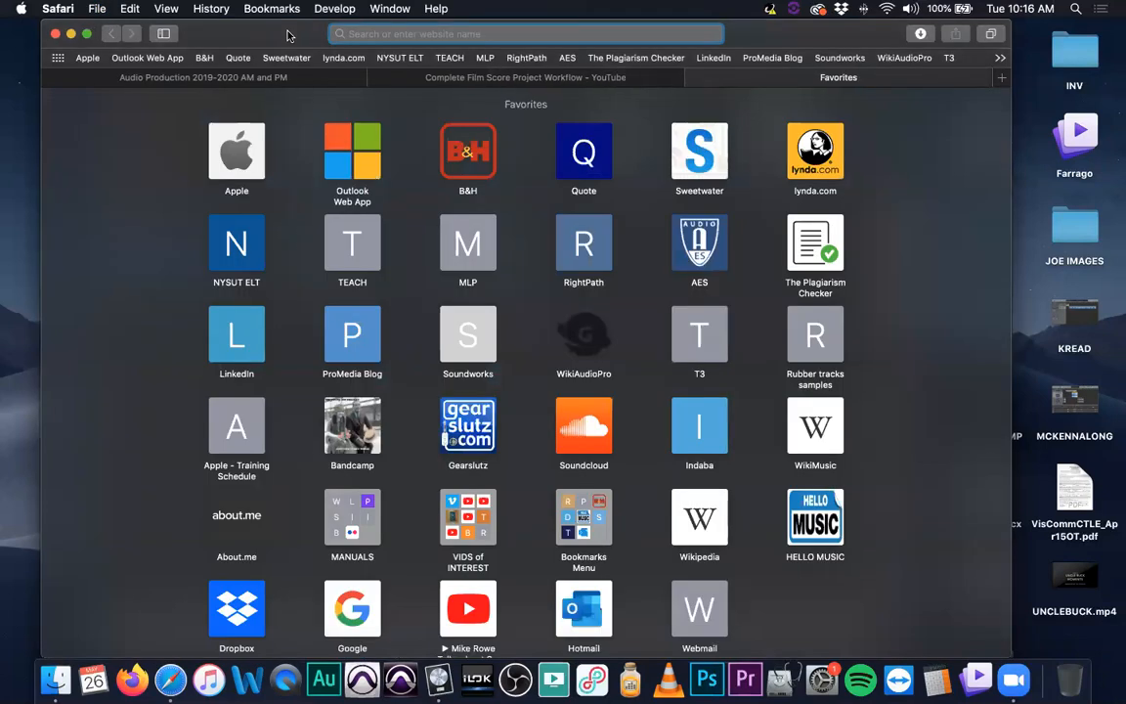
text(vah)
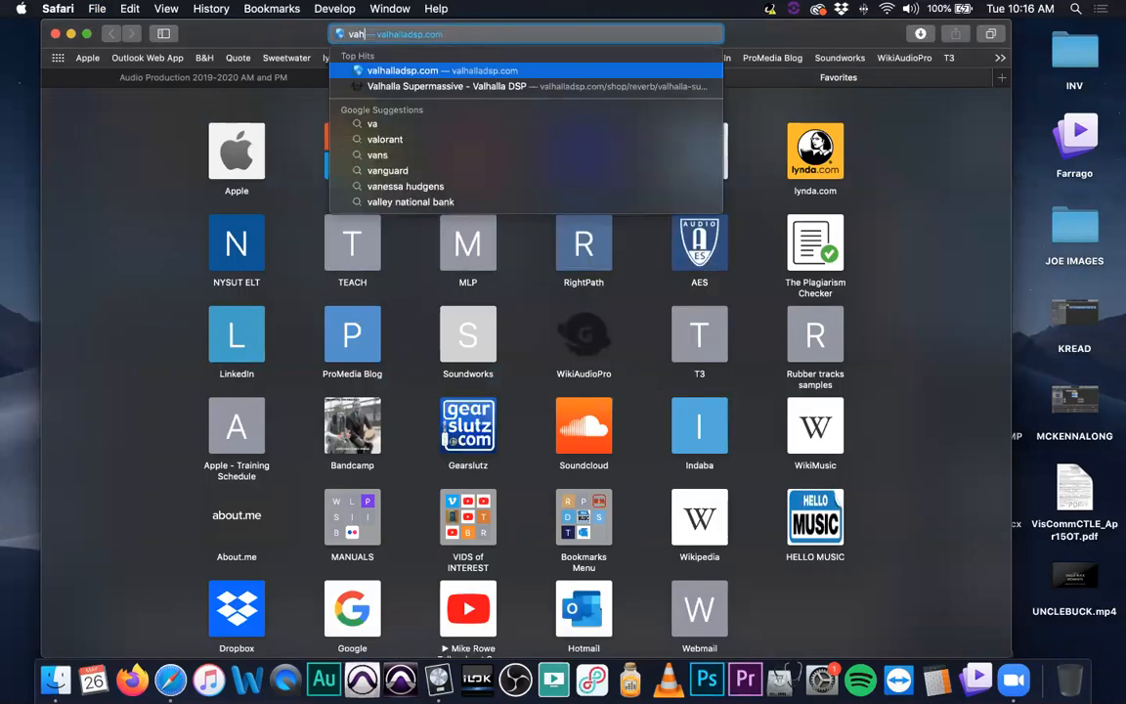
text(allah)
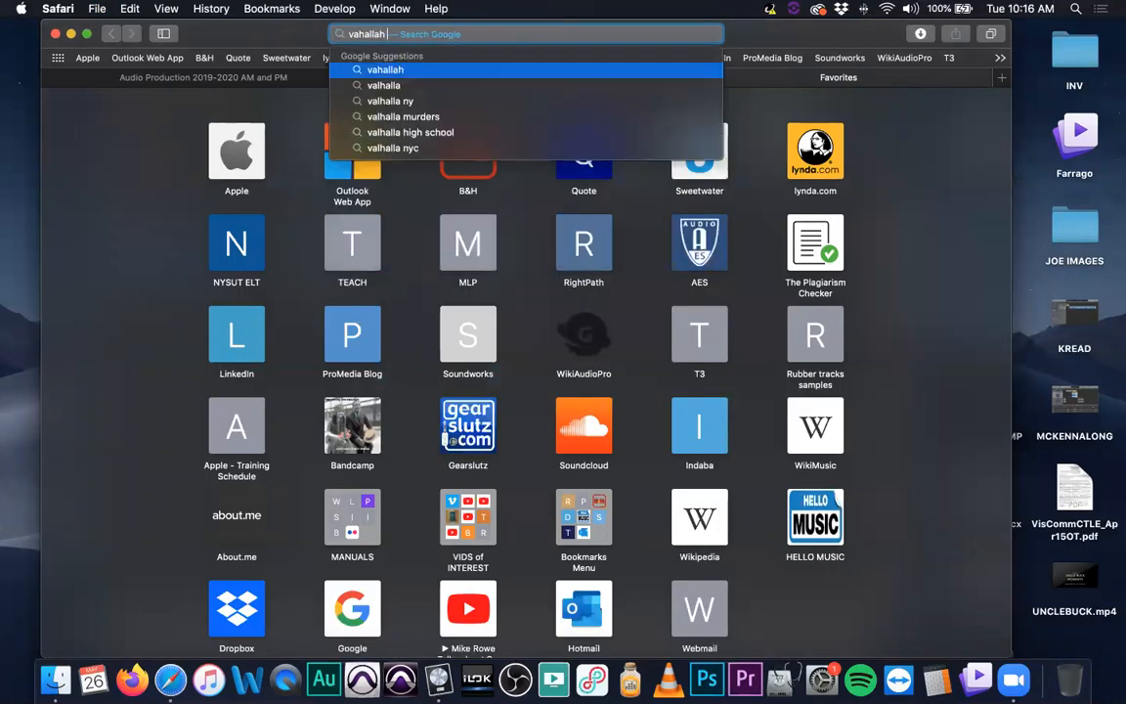
text( super)
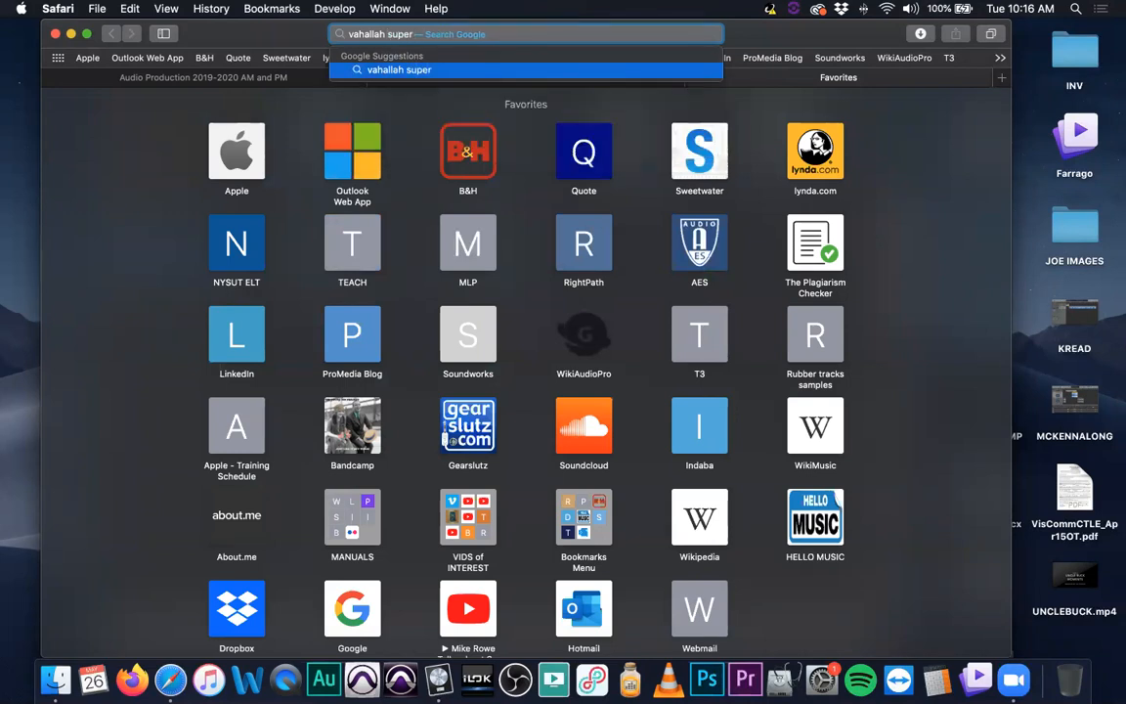
text(m)
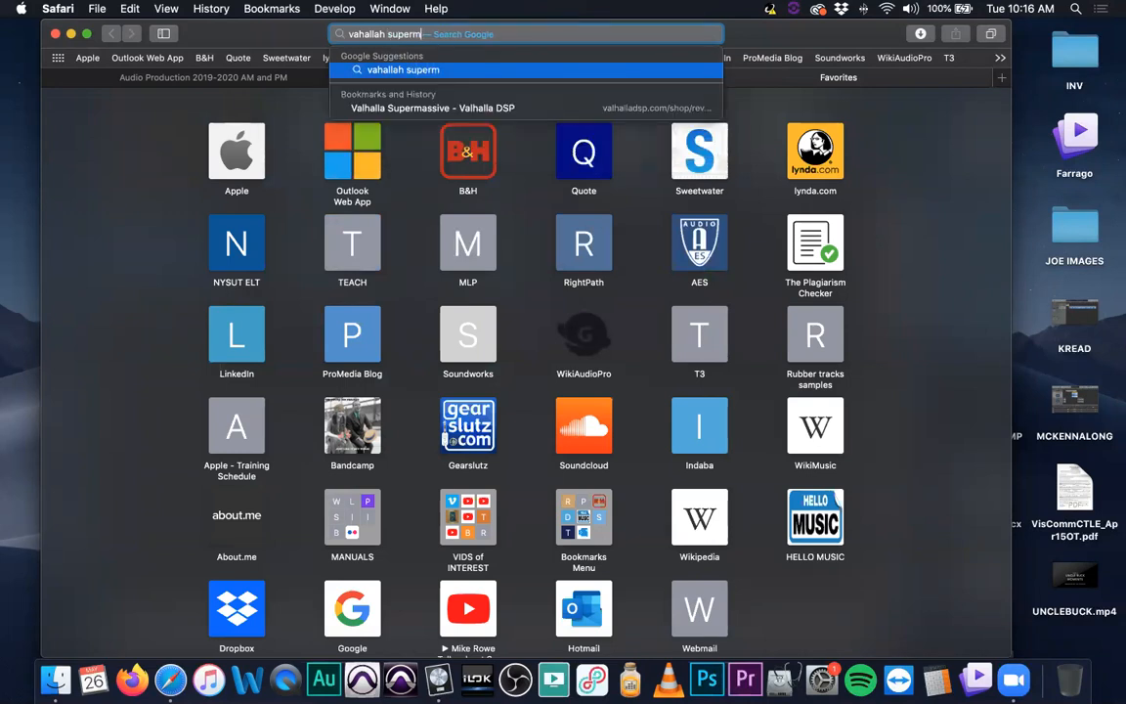
text(assive)
key(Return)
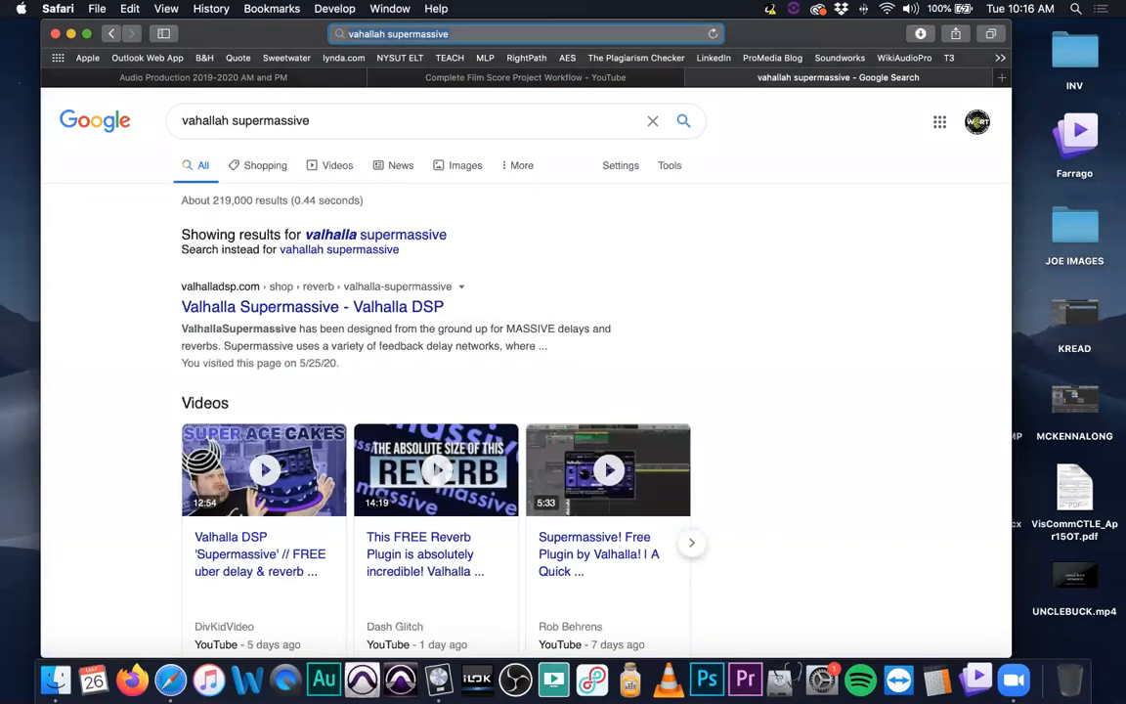
Open the Valhalla Supermassive product page from the results and highlight the plug-in's title
click(401, 306)
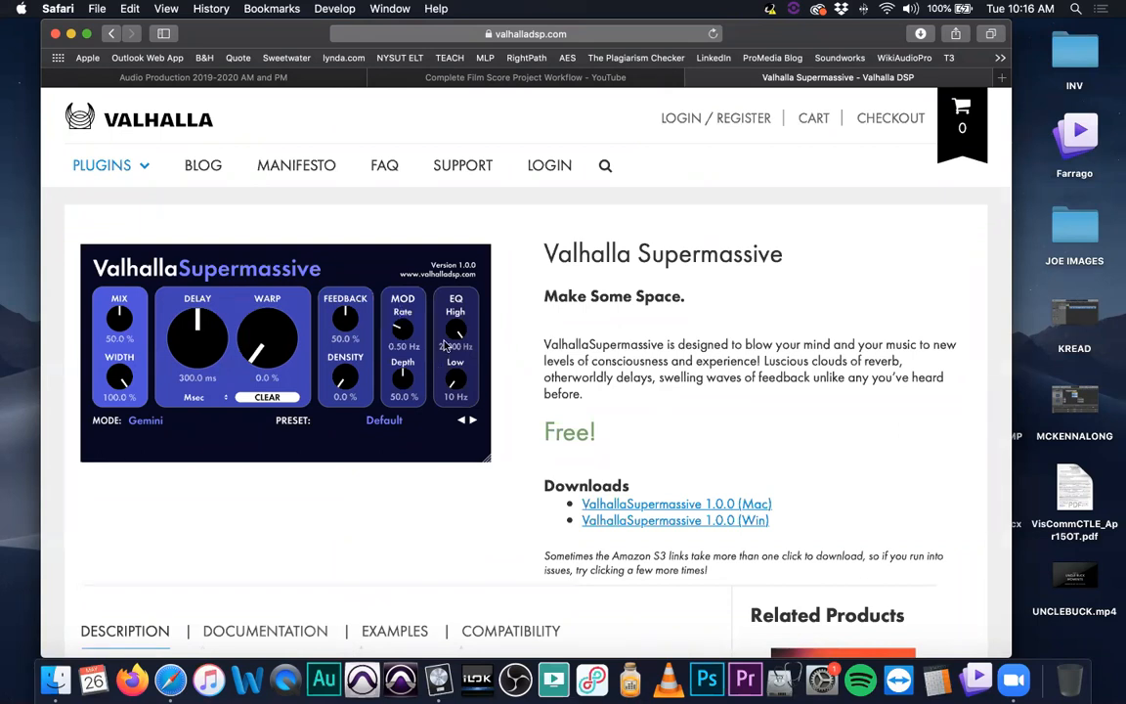
drag(493, 229, 794, 254)
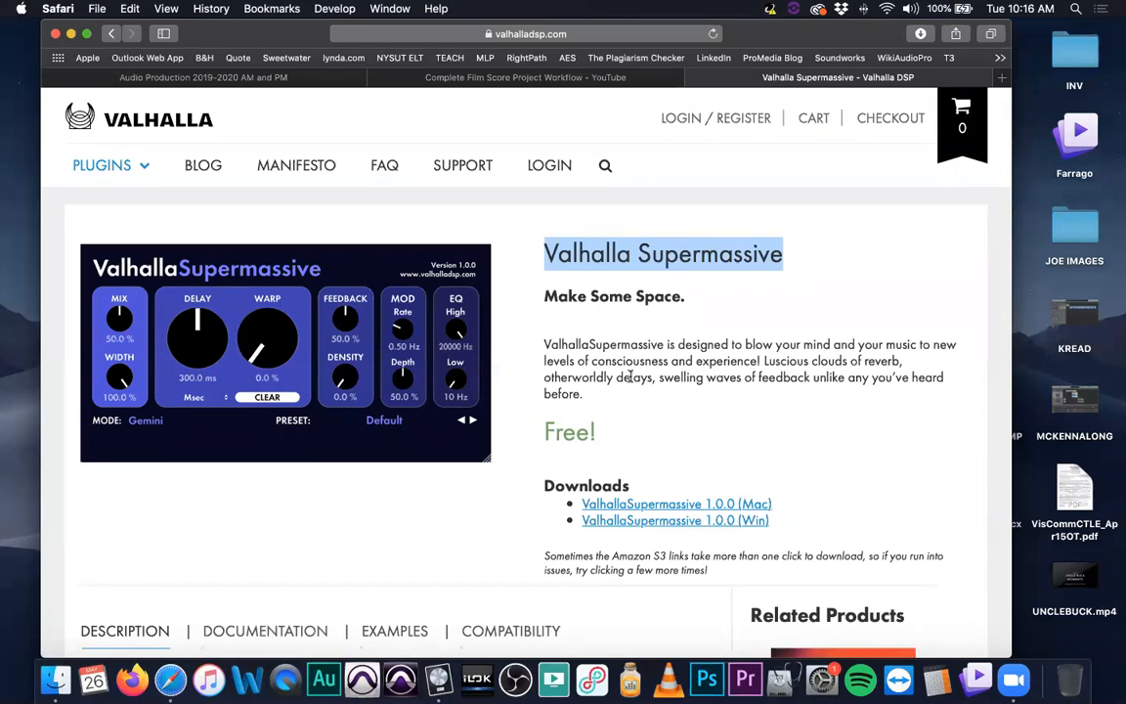
scroll(630, 376, down, 5)
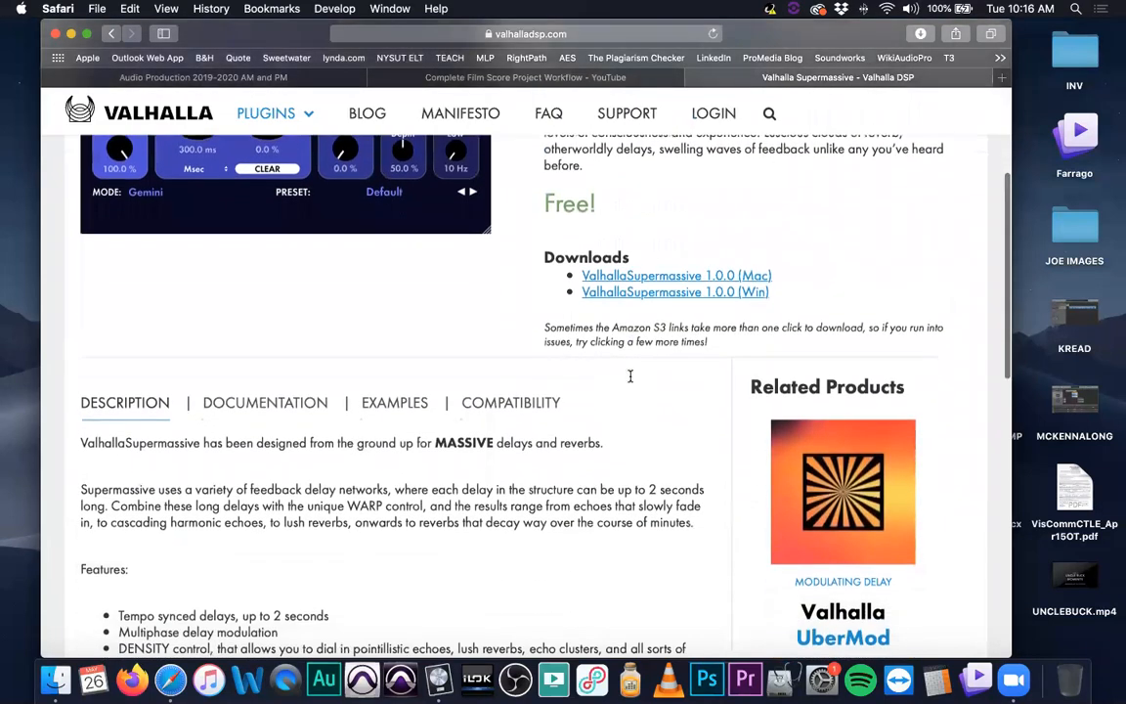
scroll(628, 381, up, 5)
scroll(608, 376, down, 10)
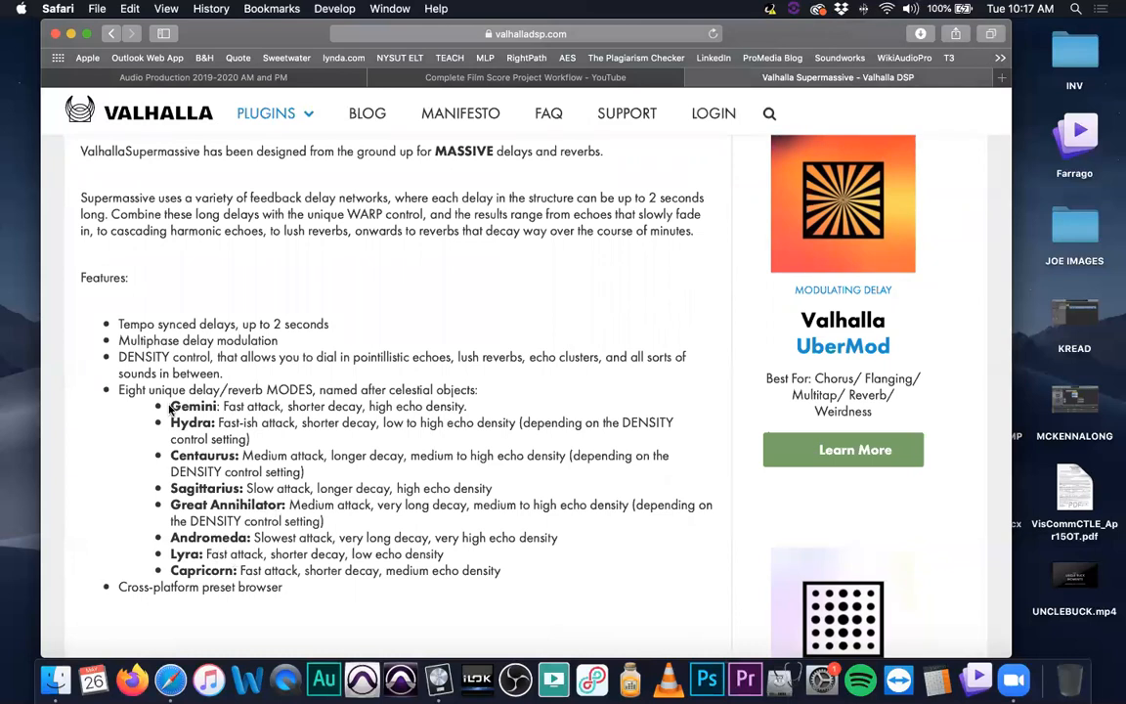
Read through the Supermassive page's description, features and list of delay/reverb modes
drag(170, 404, 238, 570)
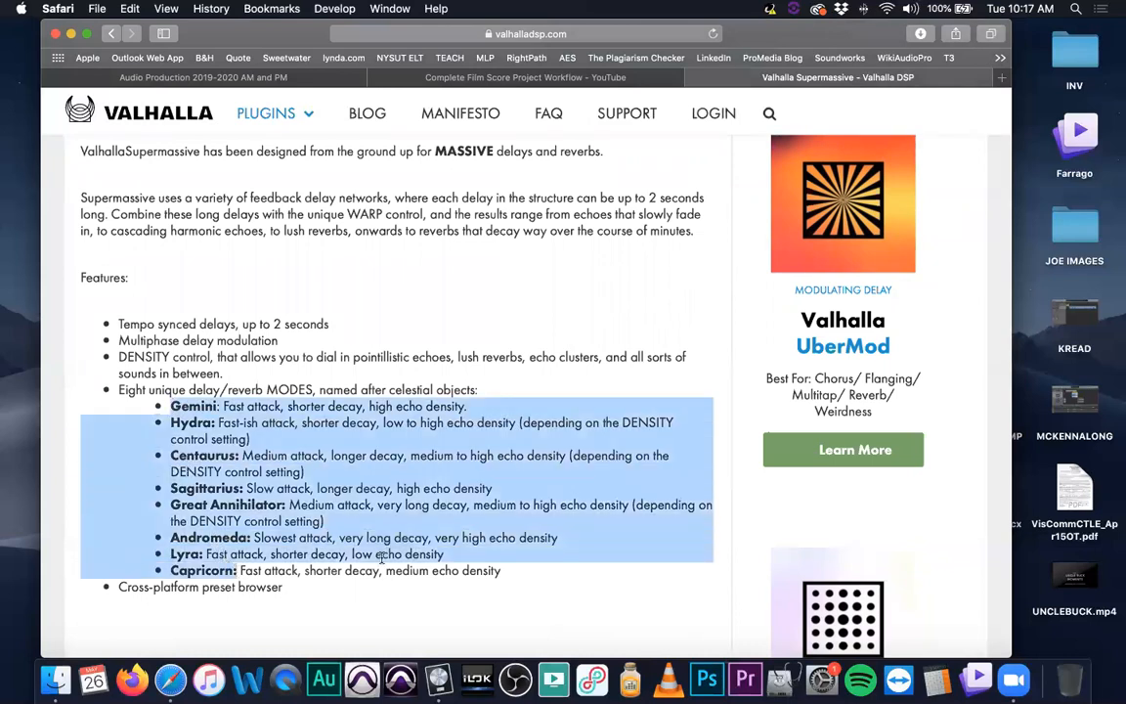
click(417, 371)
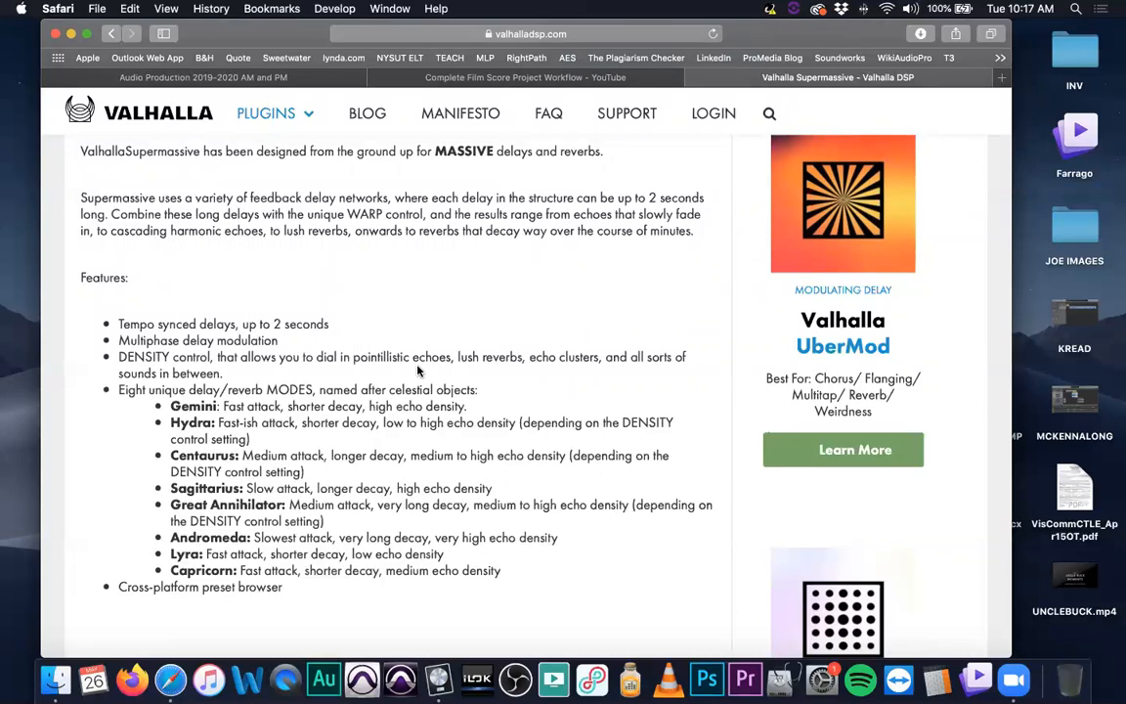
scroll(417, 371, down, 2)
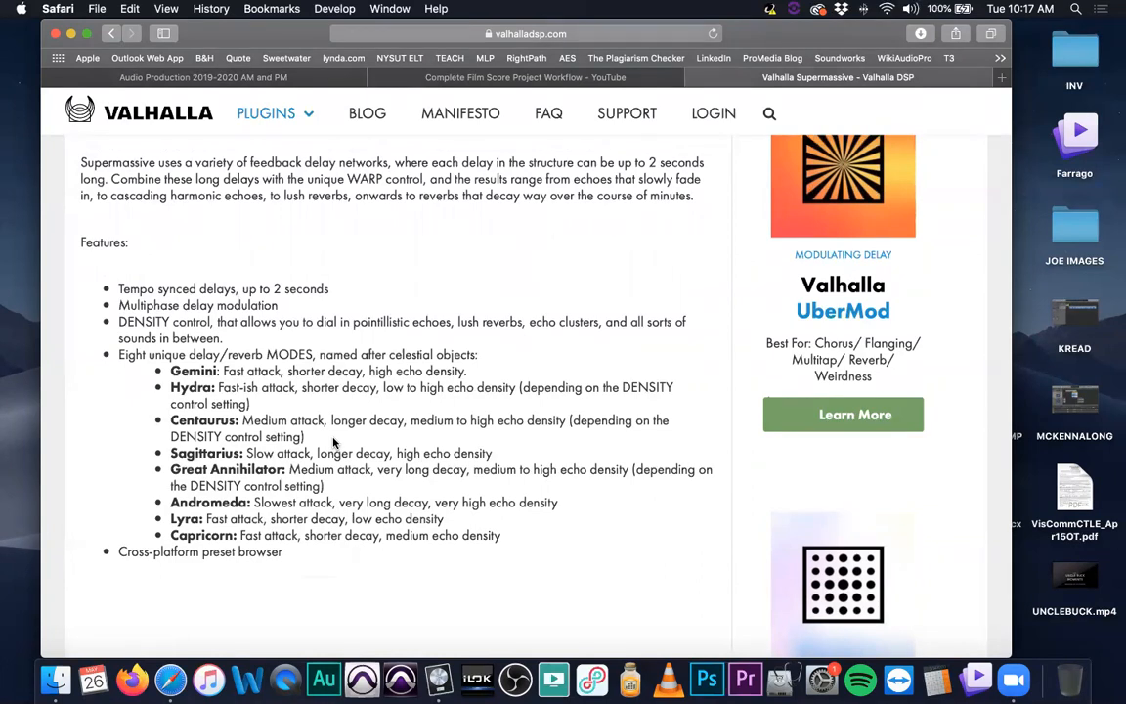
scroll(238, 386, up, 3)
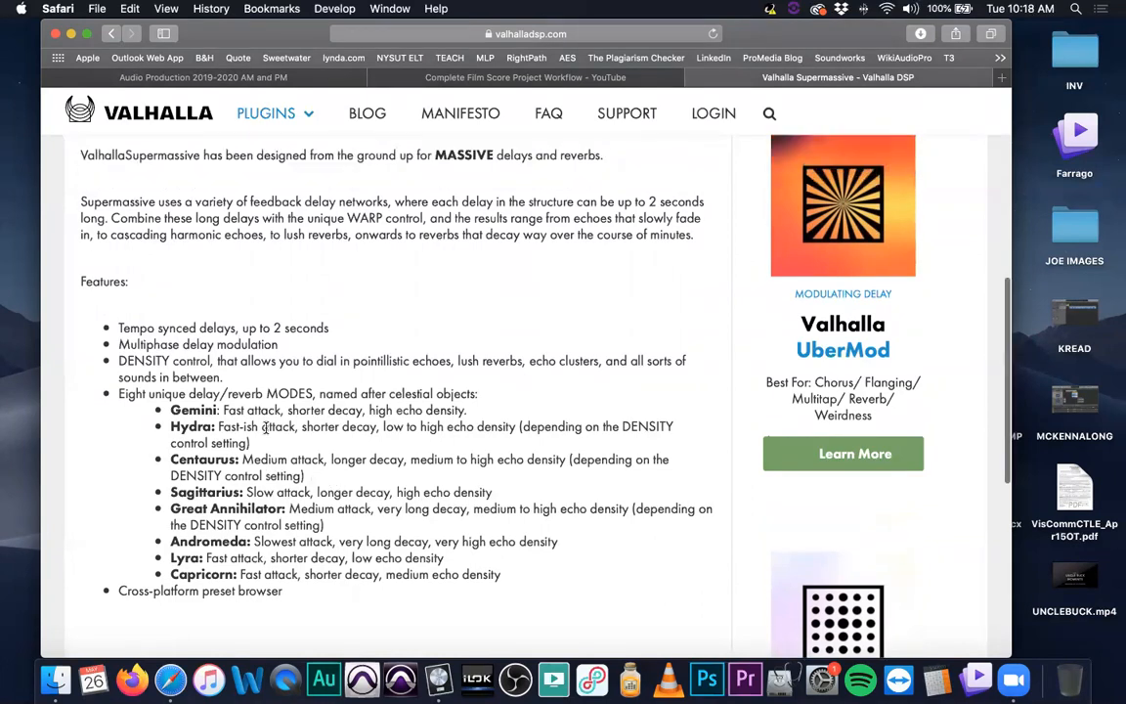
scroll(266, 435, up, 5)
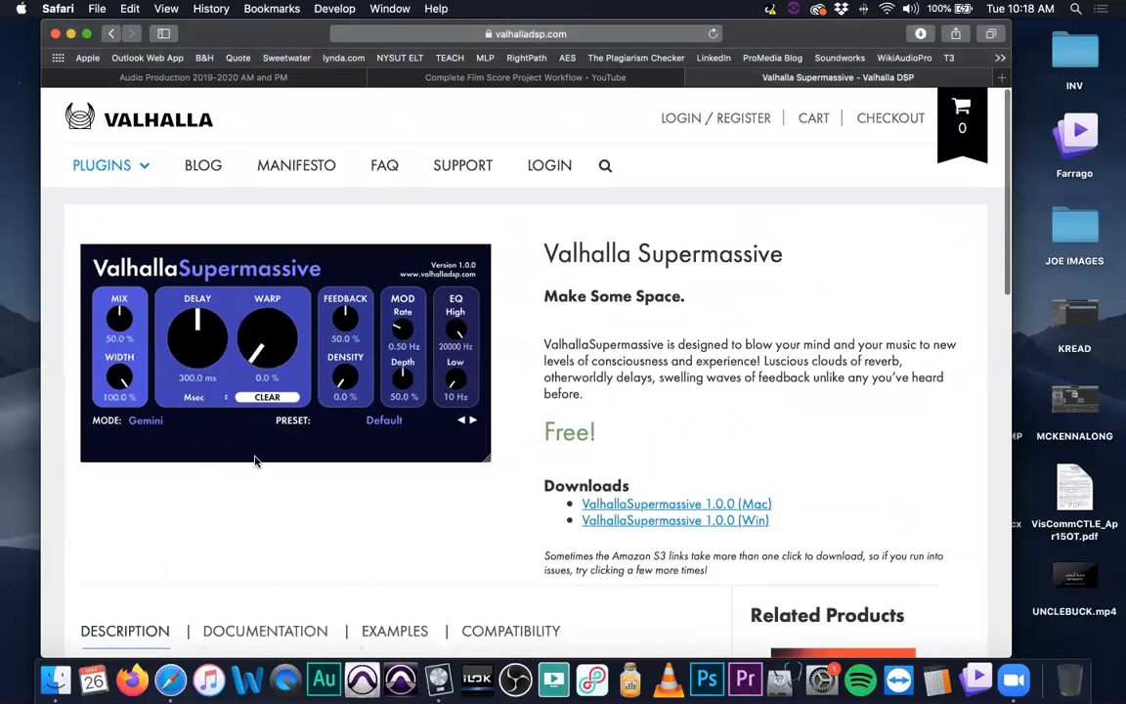
scroll(271, 449, down, 3)
scroll(271, 449, up, 3)
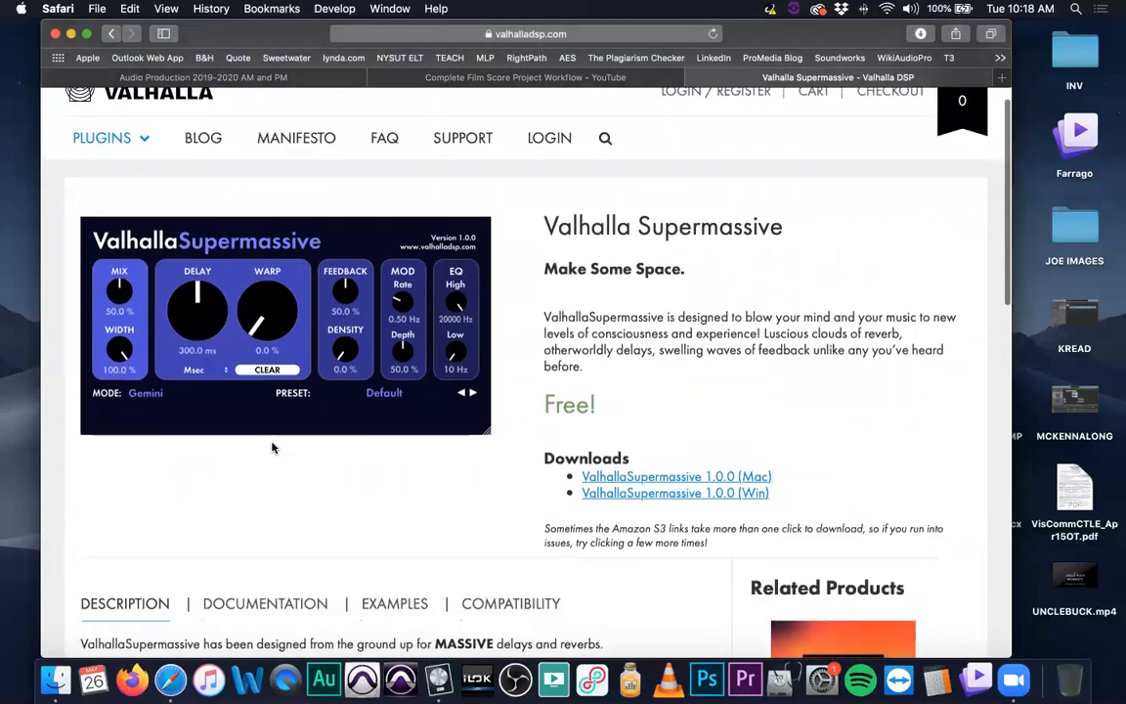
scroll(274, 452, down, 3)
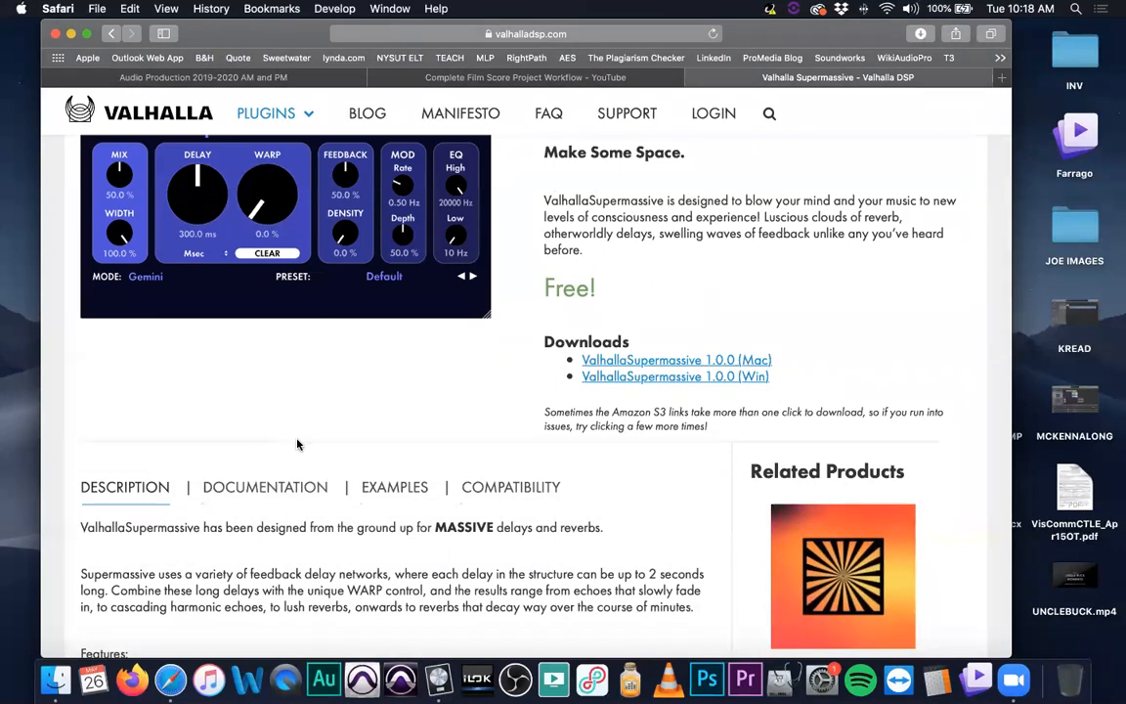
scroll(311, 415, down, 5)
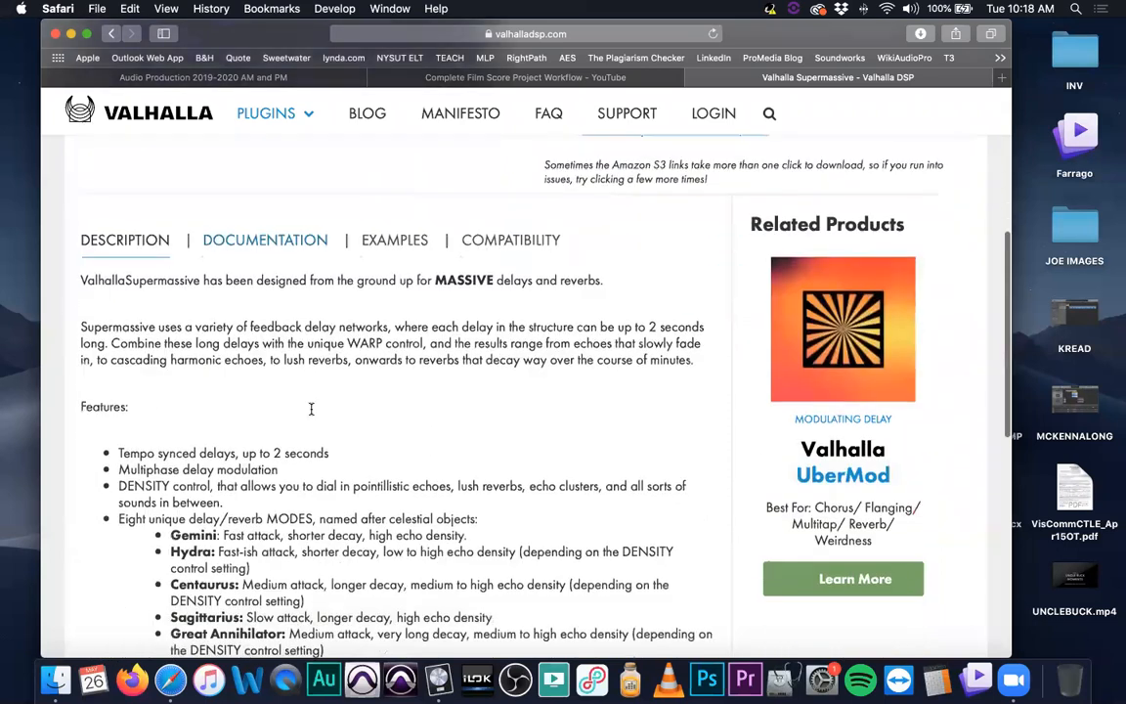
scroll(311, 409, down, 4)
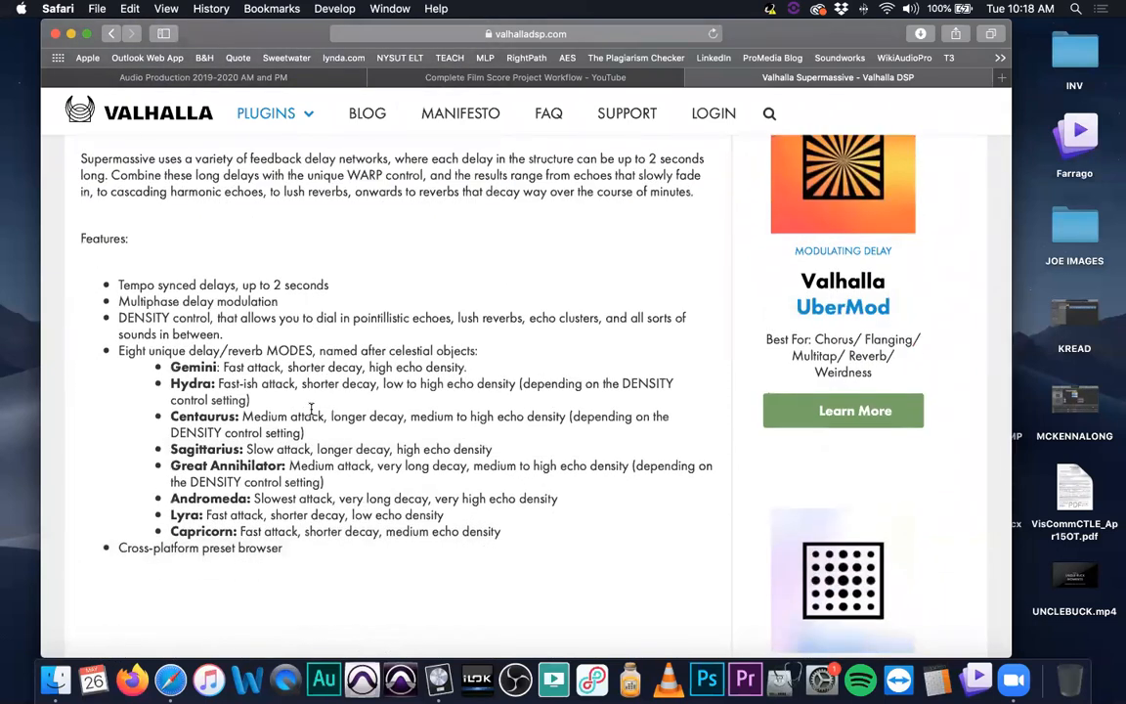
scroll(311, 411, down, 6)
scroll(311, 414, down, 3)
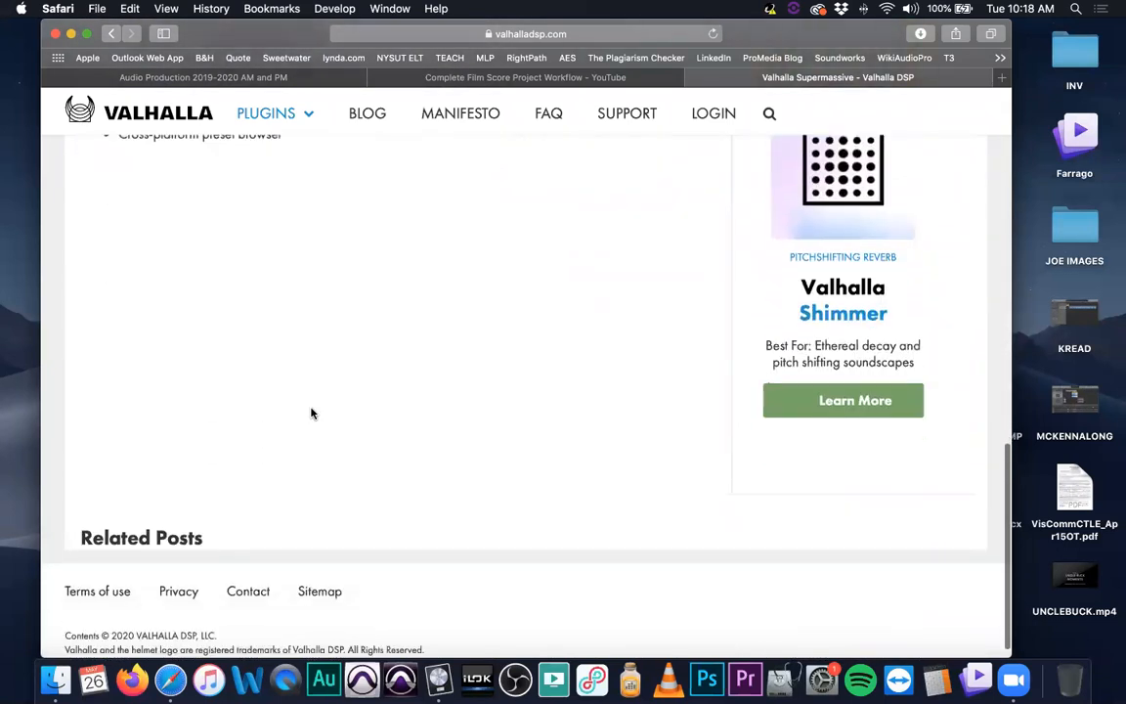
scroll(311, 413, up, 8)
scroll(311, 412, up, 5)
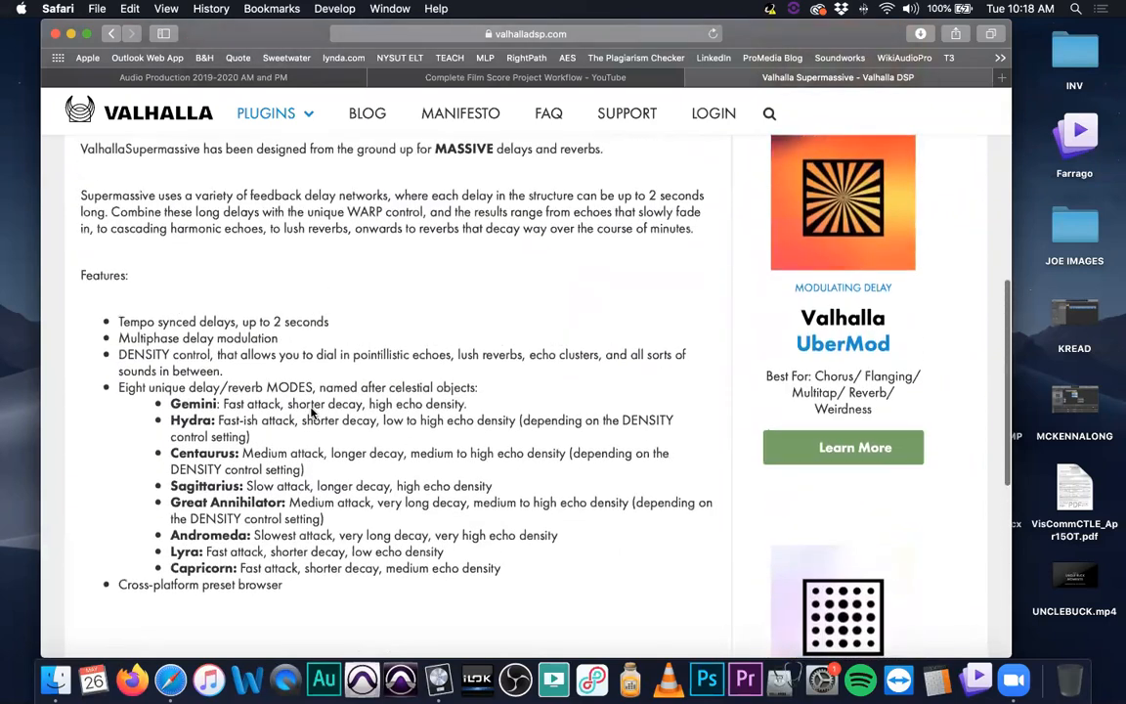
scroll(311, 409, up, 8)
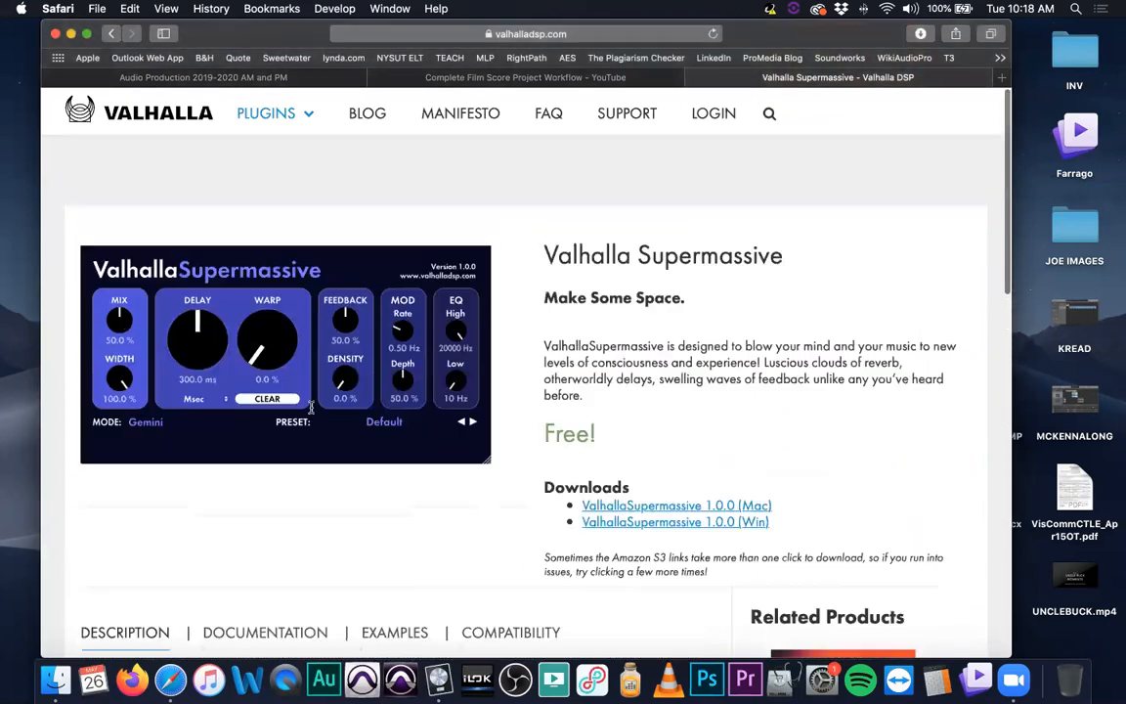
scroll(710, 430, down, 5)
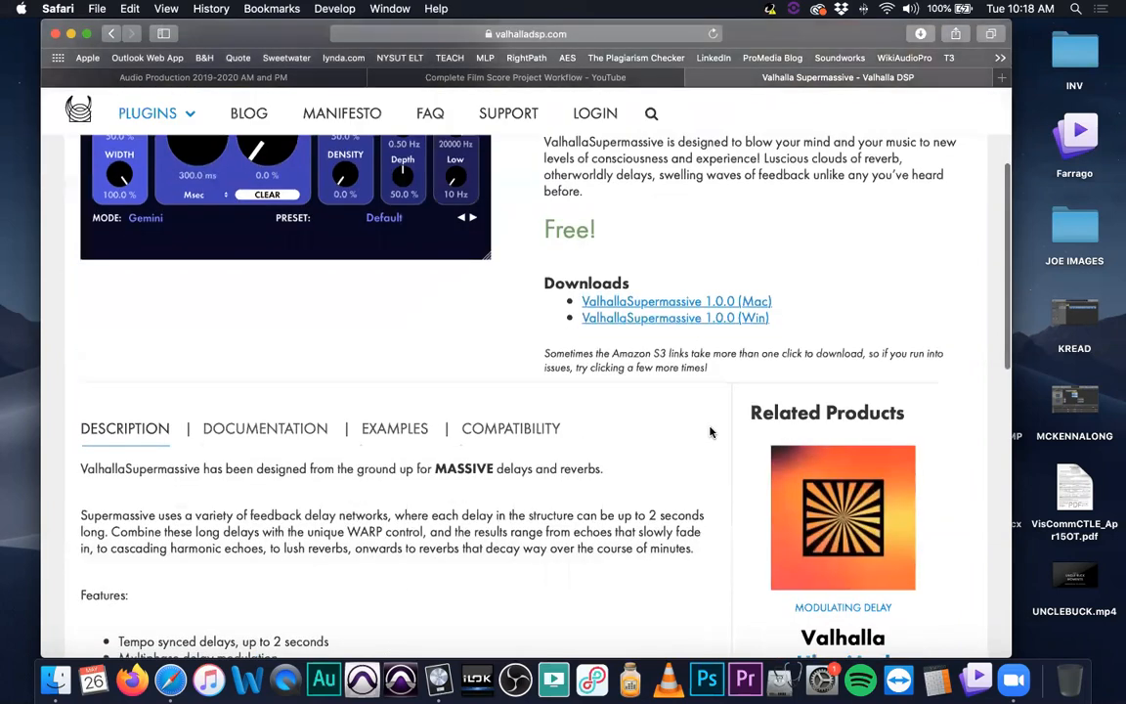
scroll(703, 416, up, 3)
scroll(704, 402, up, 1)
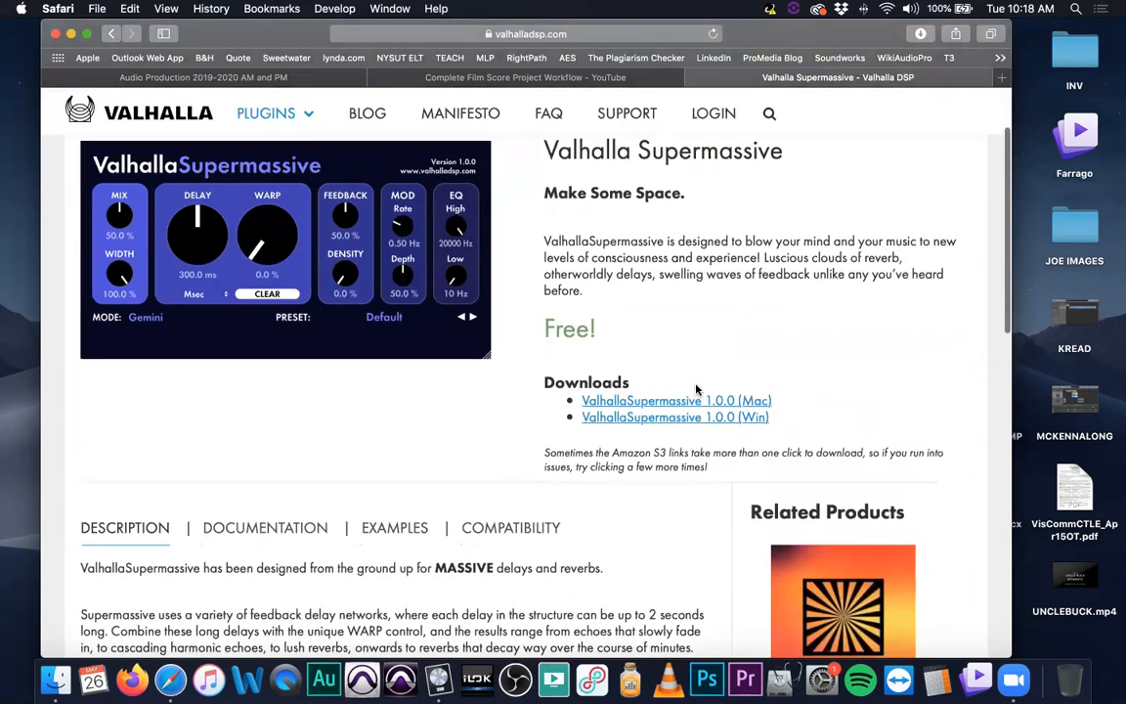
scroll(678, 379, up, 4)
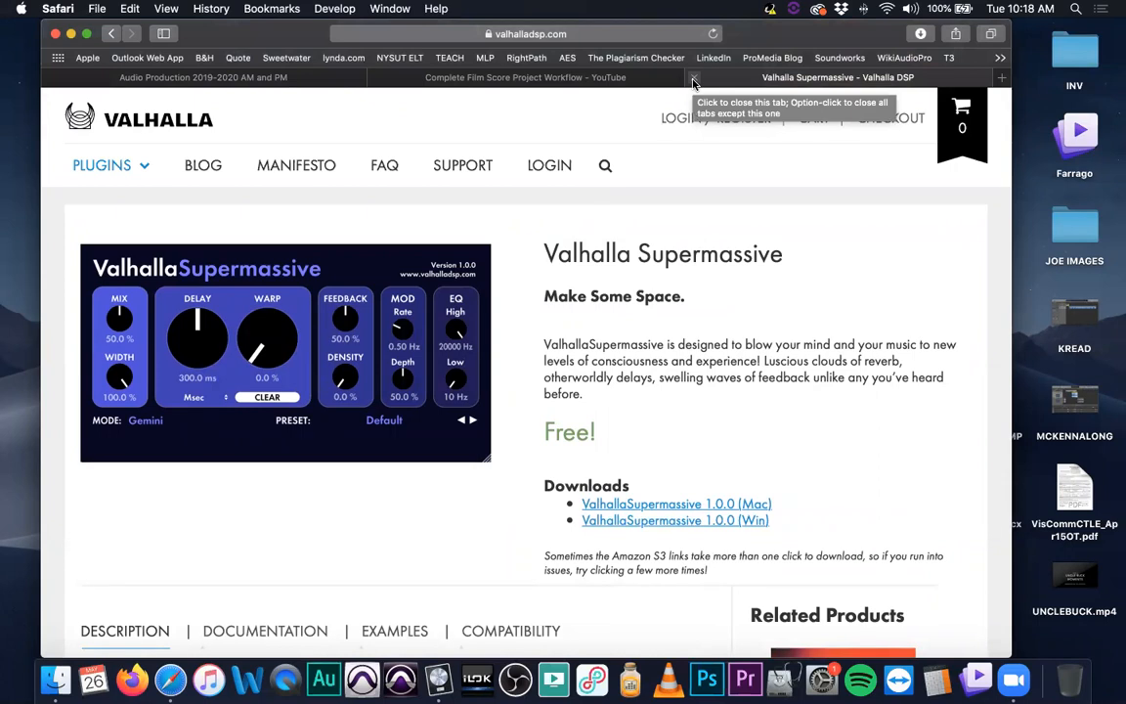
Close the Valhalla tab and return to the Audio Production 2019-2020 classroom tab
click(693, 78)
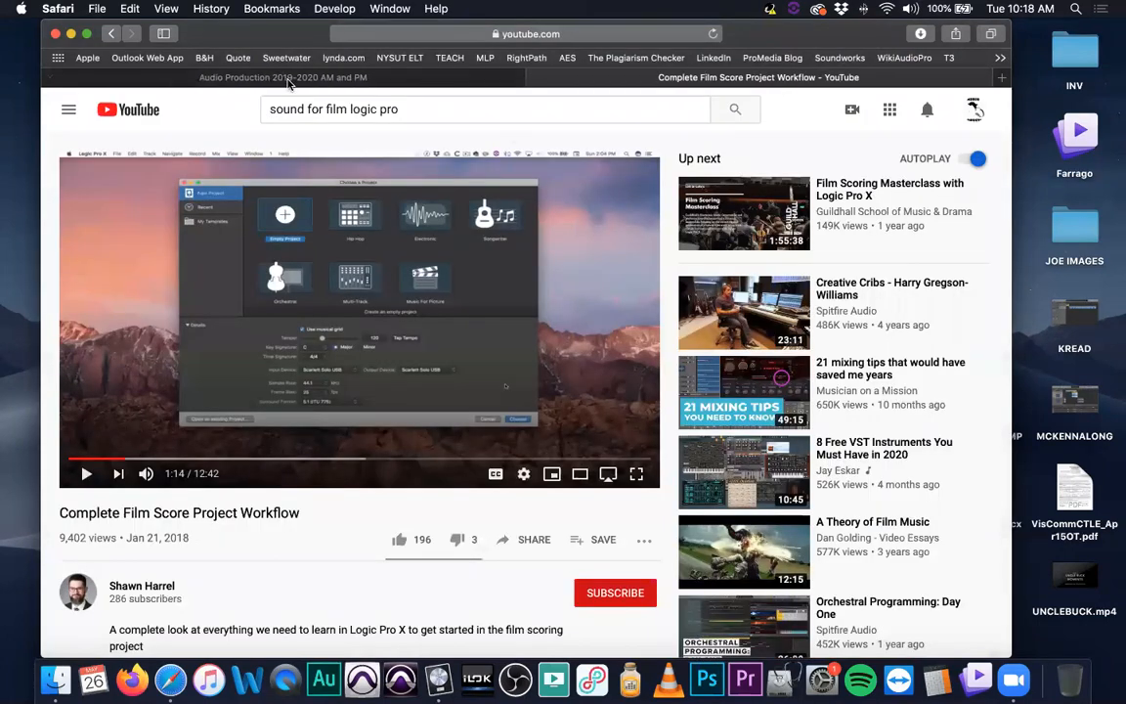
click(262, 76)
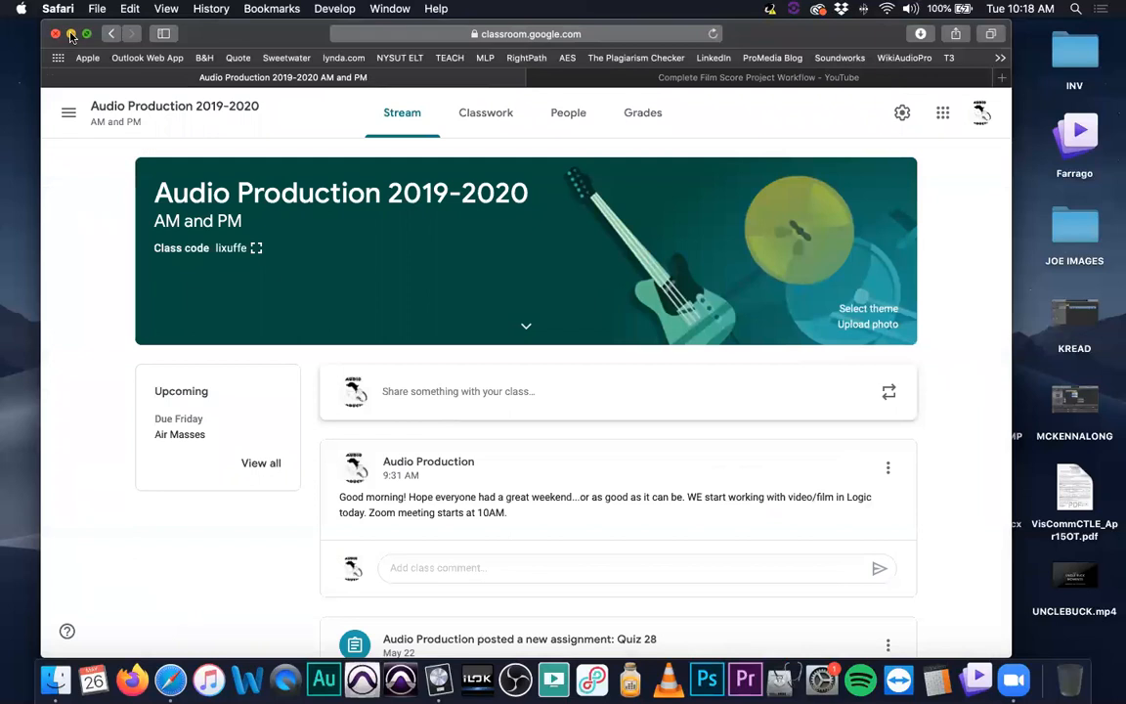
drag(212, 27, 220, 27)
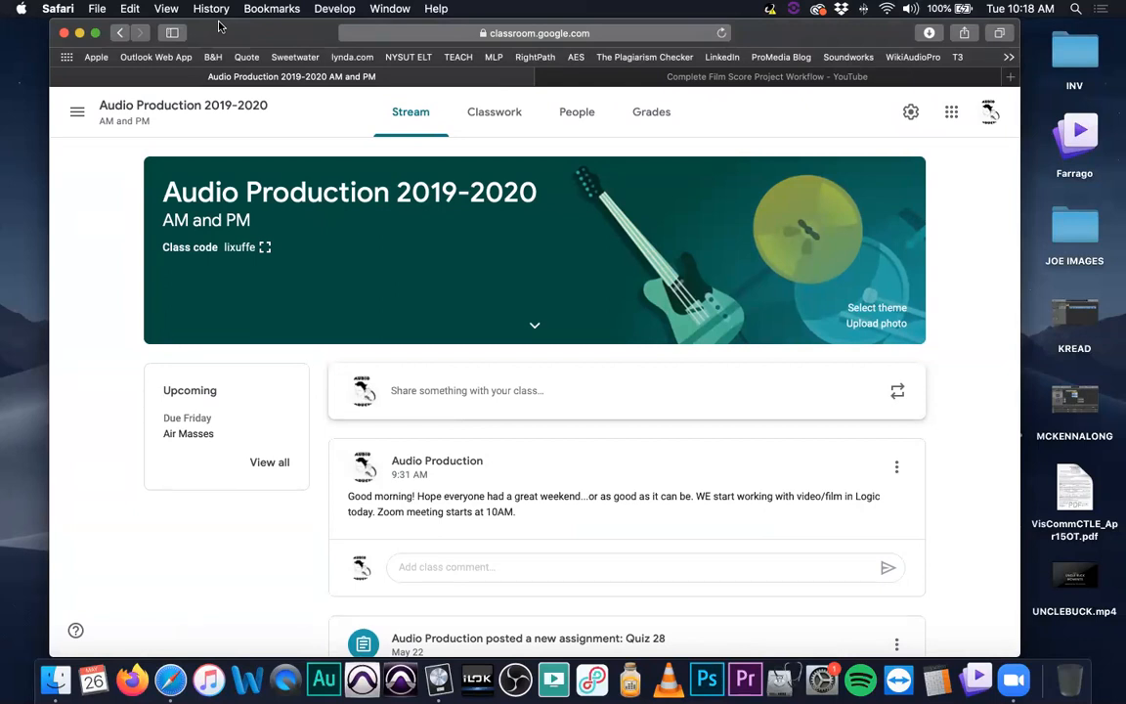
drag(236, 32, 226, 24)
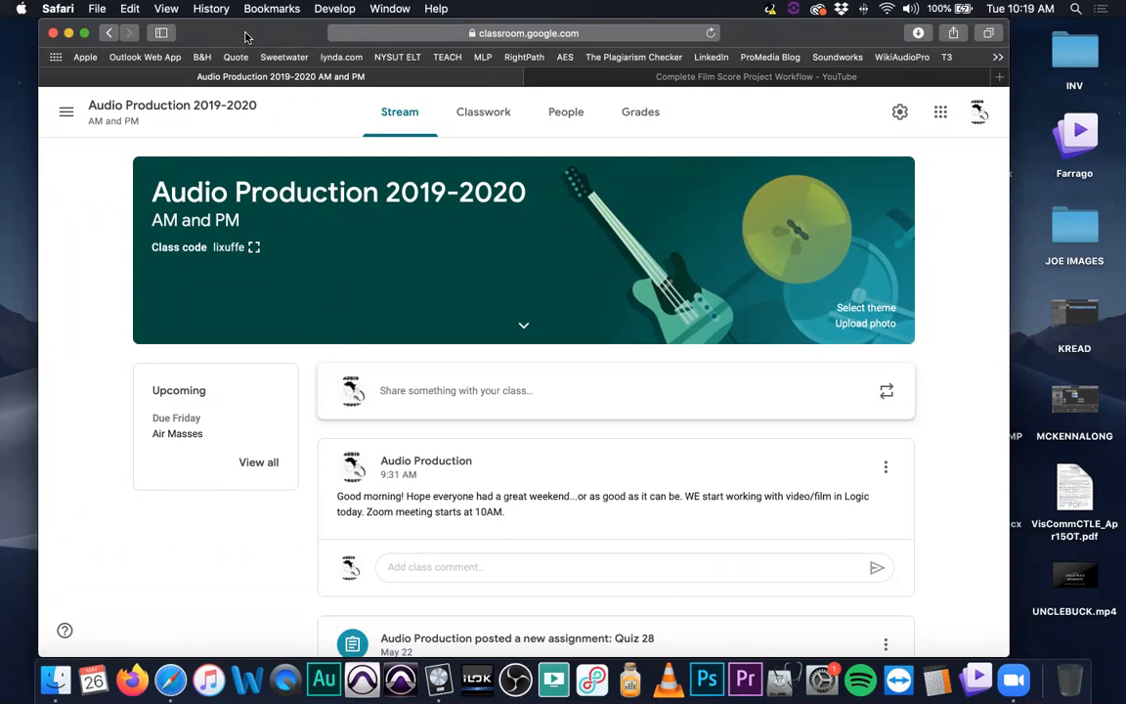
Open a new tab and search the web for free g metering
key(super+t)
text(freeg)
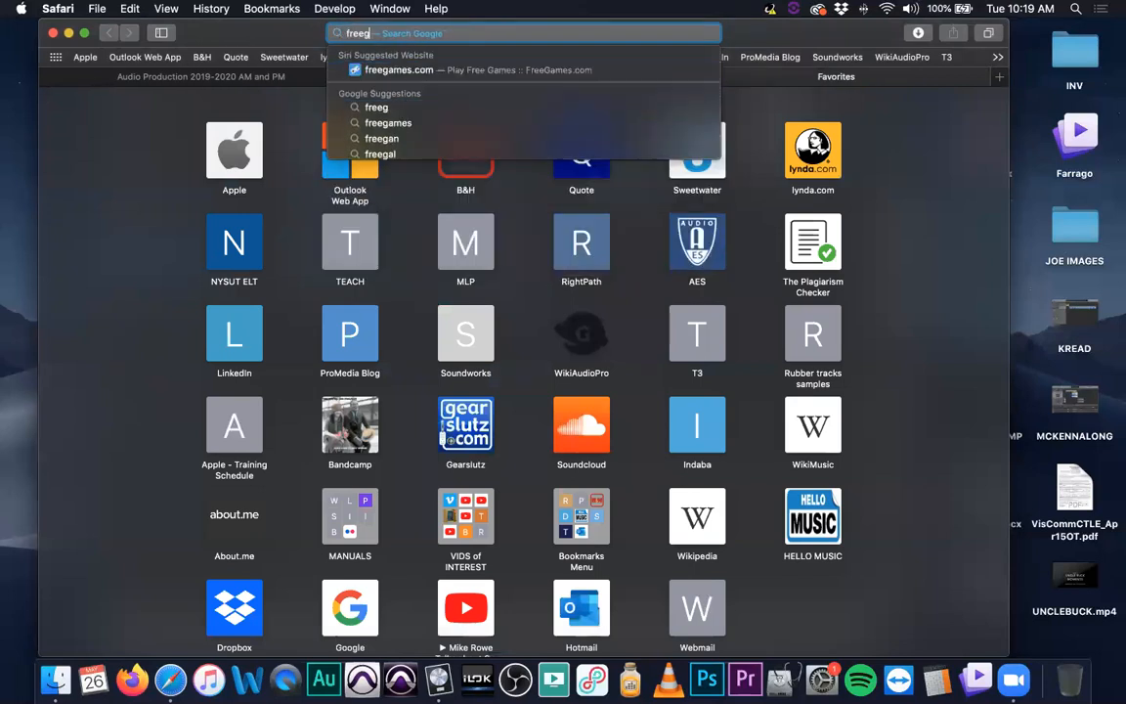
key(BackSpace)
text(g )
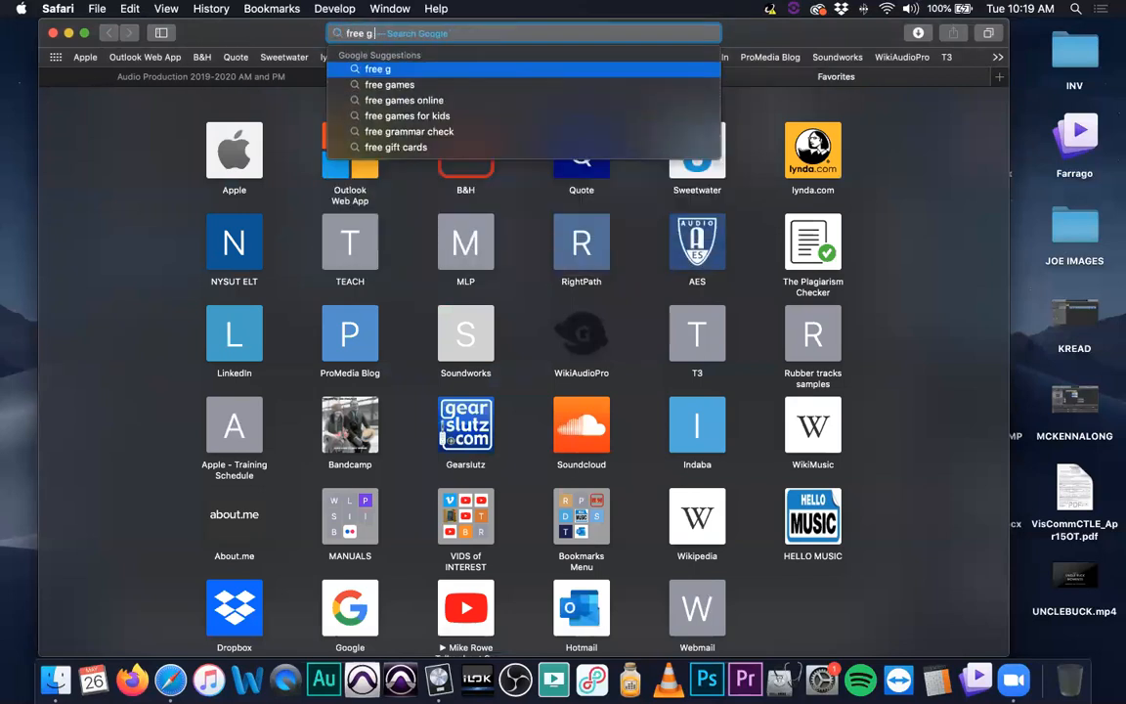
text(metering)
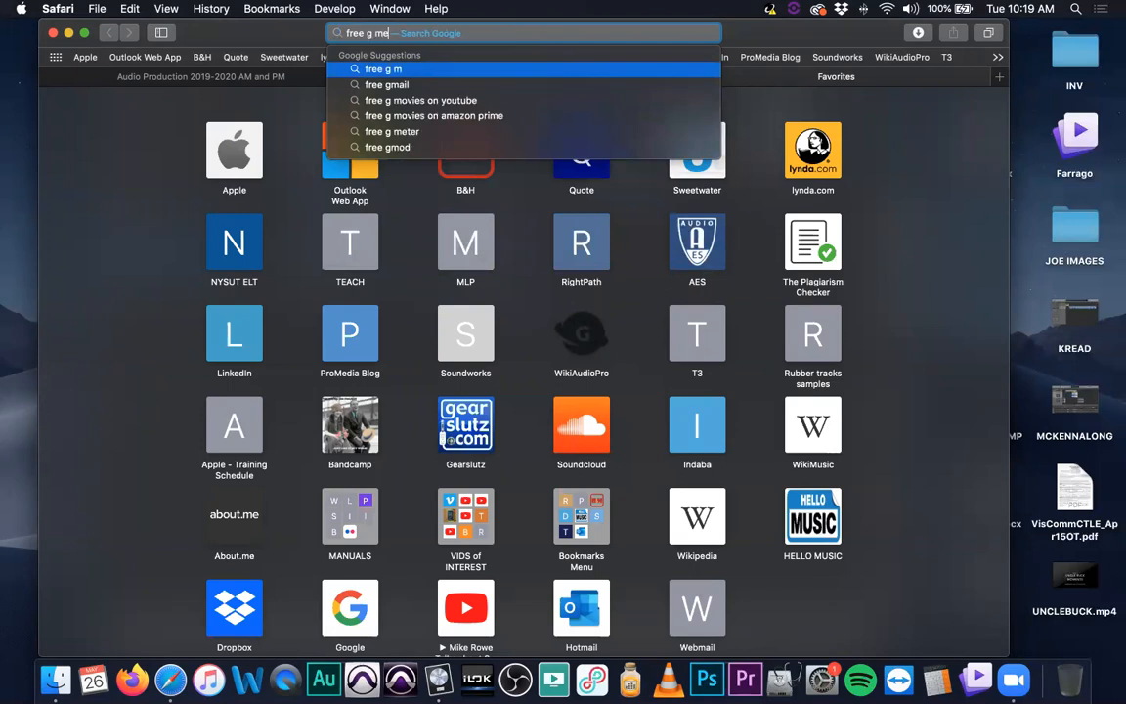
key(Return)
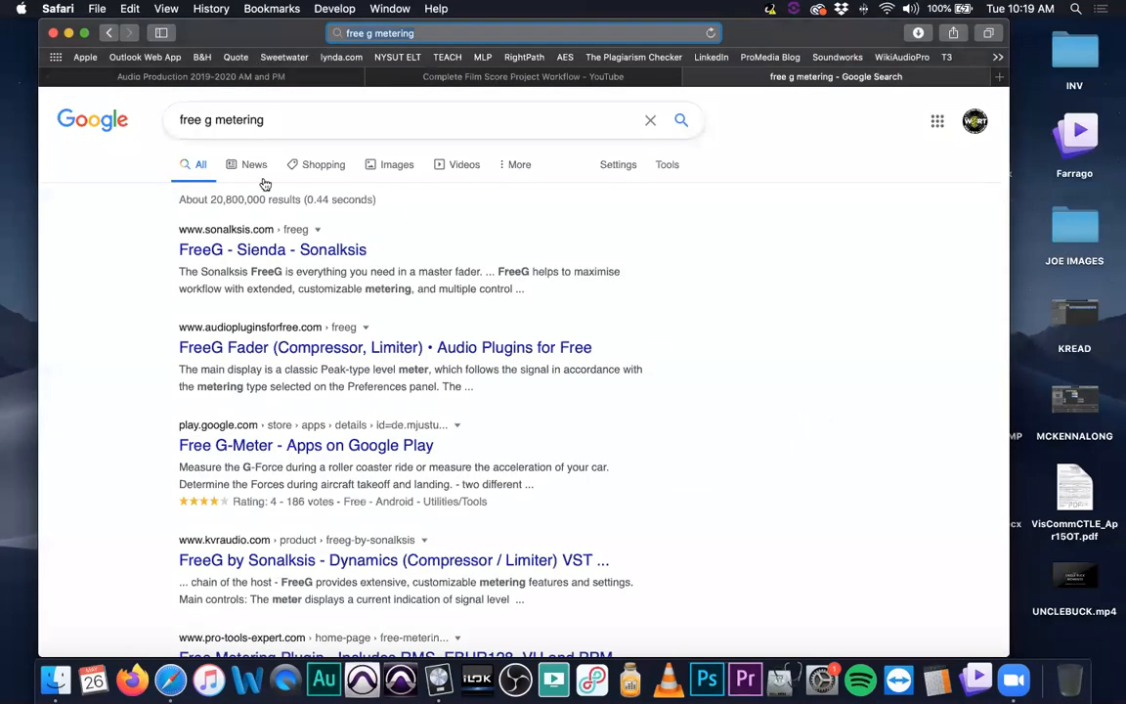
Open the Sonalksis FreeG result and scroll through the FreeG Fader Plug-in page
click(298, 252)
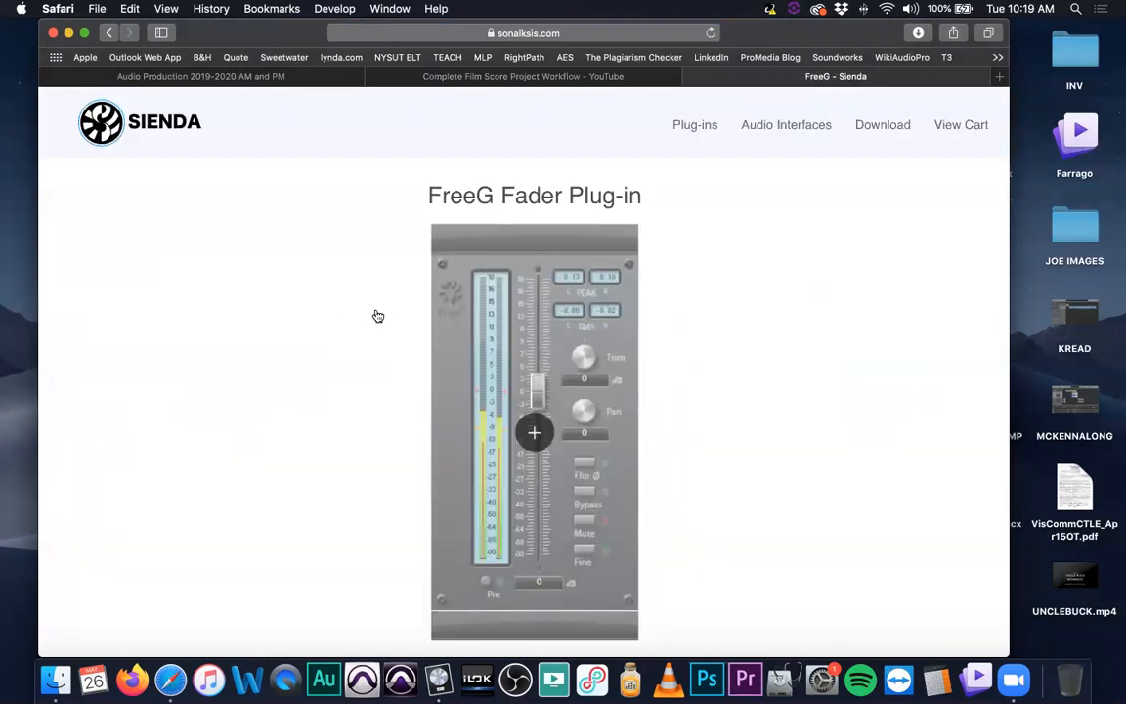
scroll(381, 339, down, 1)
scroll(382, 339, down, 10)
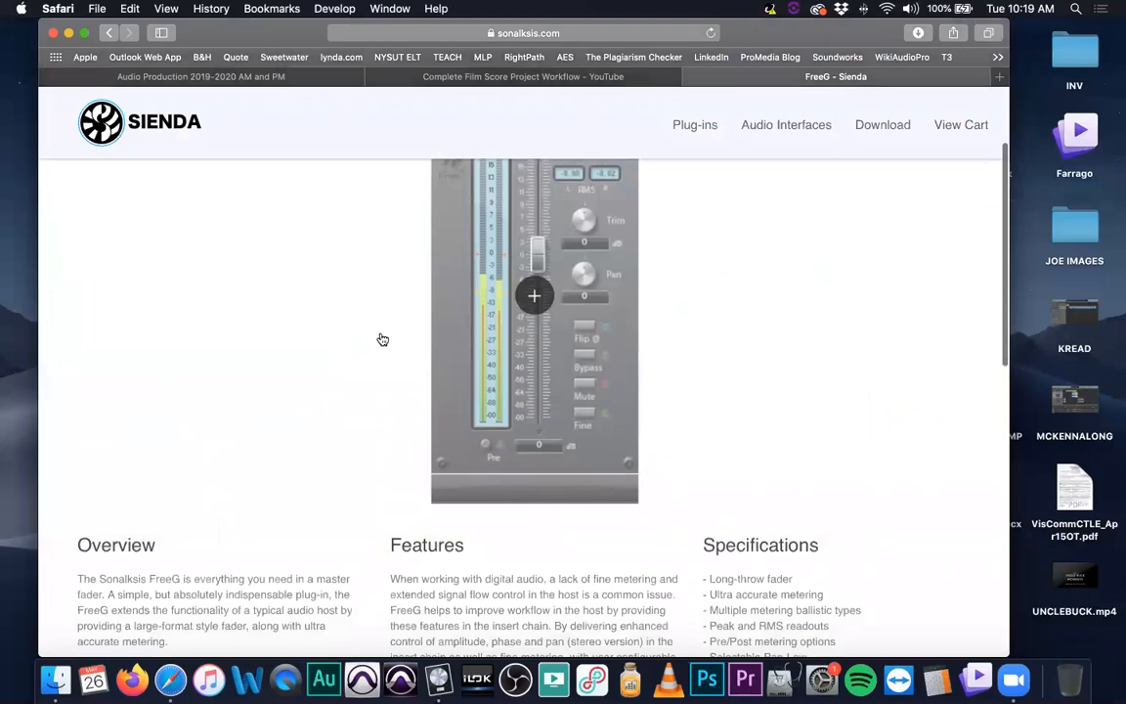
scroll(382, 339, up, 10)
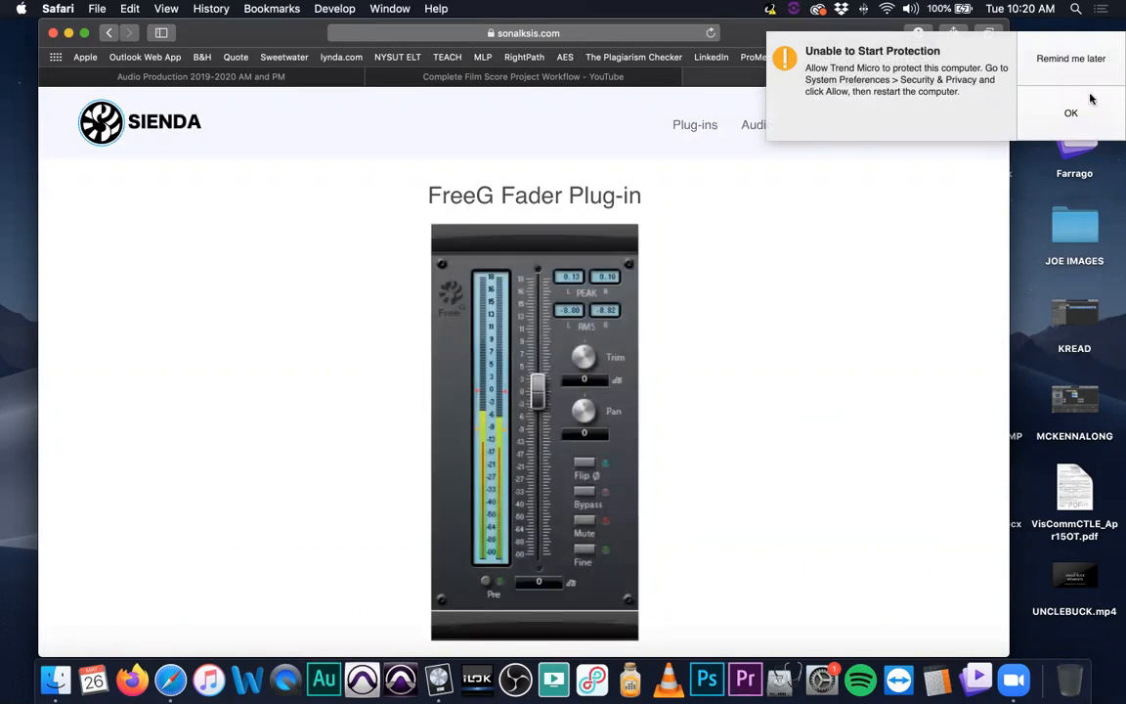
Dismiss the security notification and view the enlarged FreeG plug-in image before closing it
click(1070, 63)
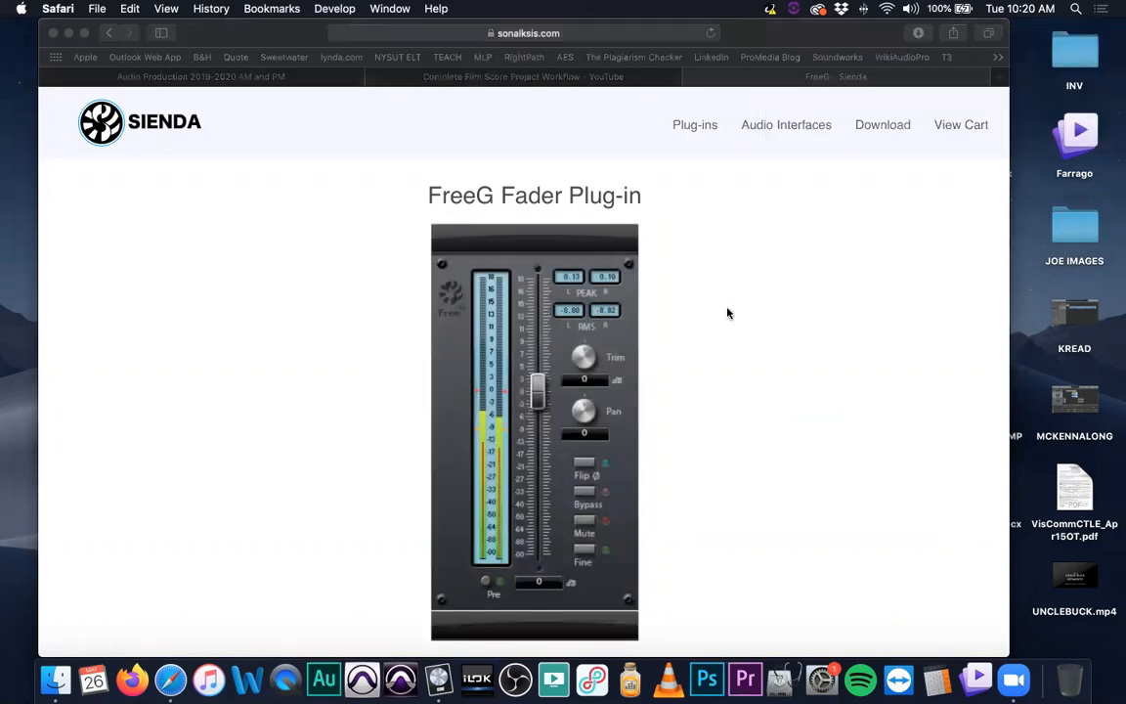
click(848, 247)
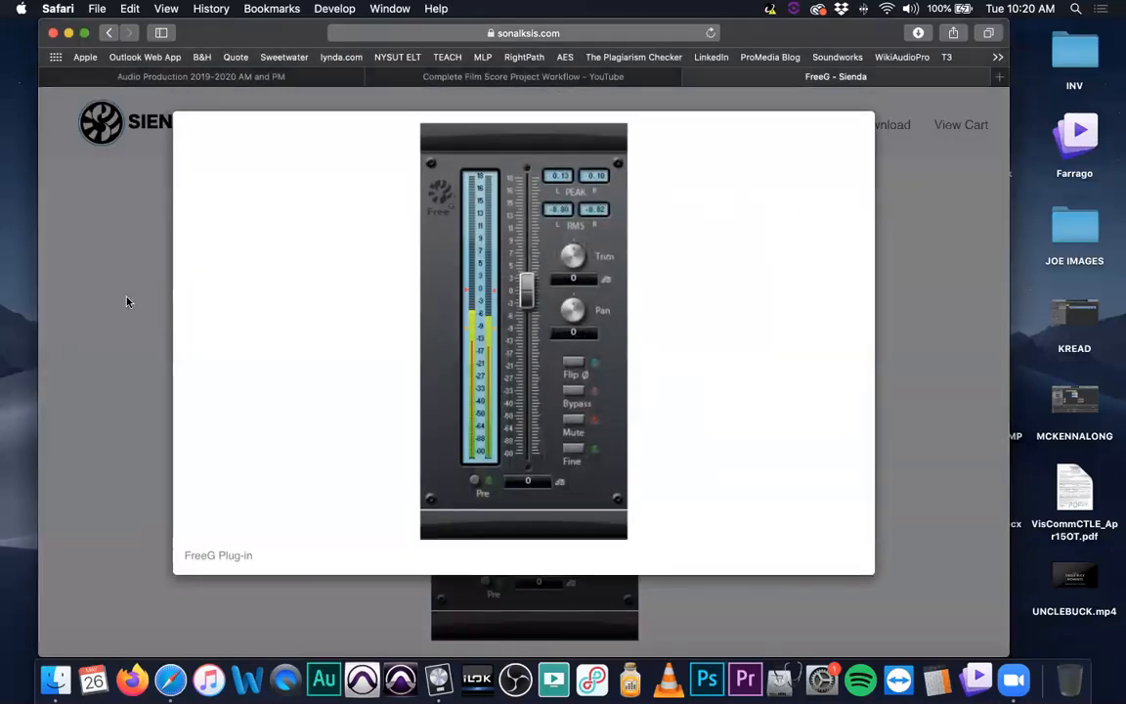
click(128, 302)
Scroll past the download FreeG link and open the Sonalksis Download page for the Plug-in Manager
scroll(191, 294, down, 10)
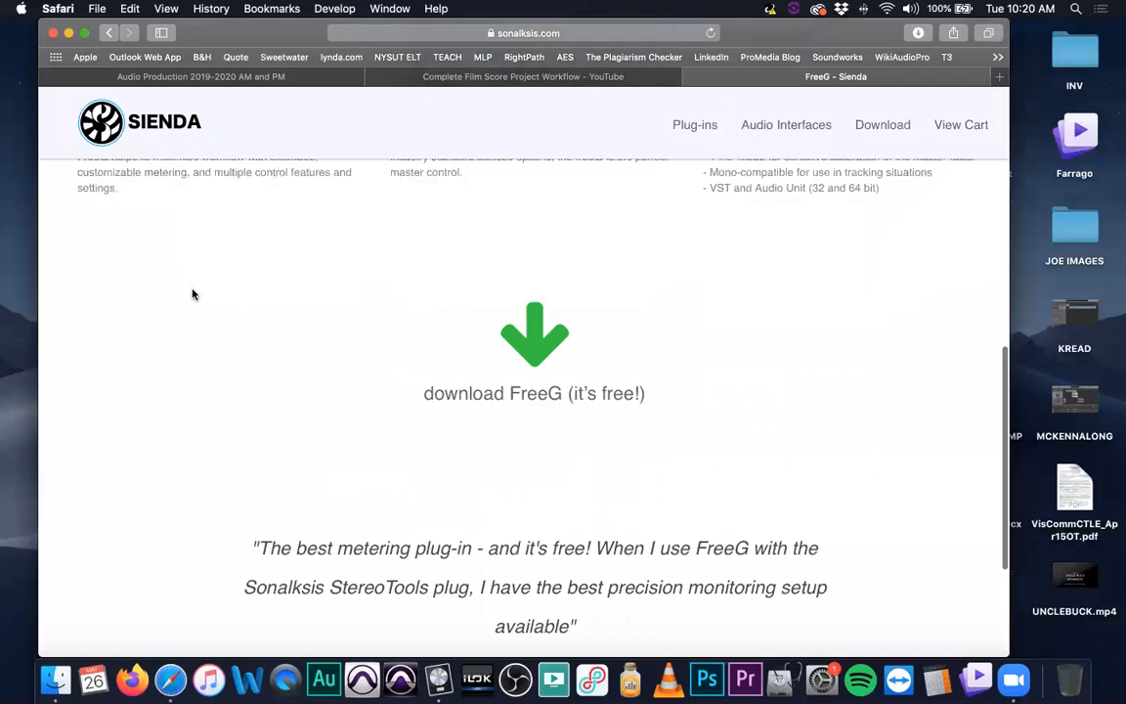
scroll(215, 307, up, 12)
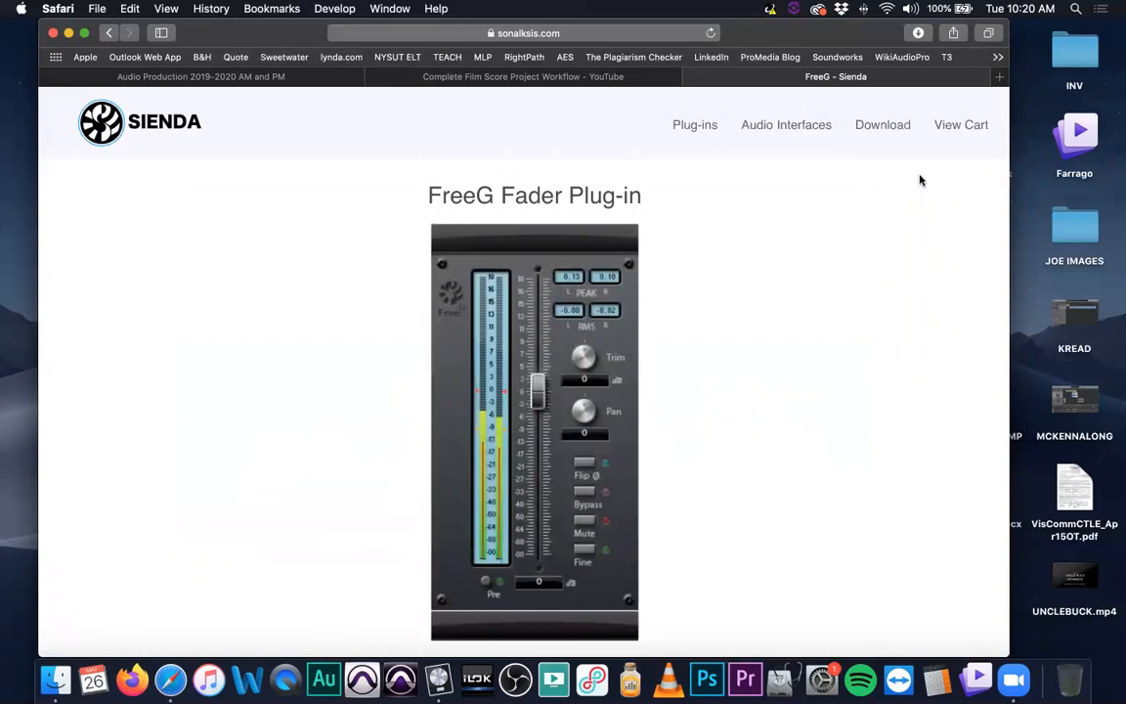
click(884, 126)
click(265, 381)
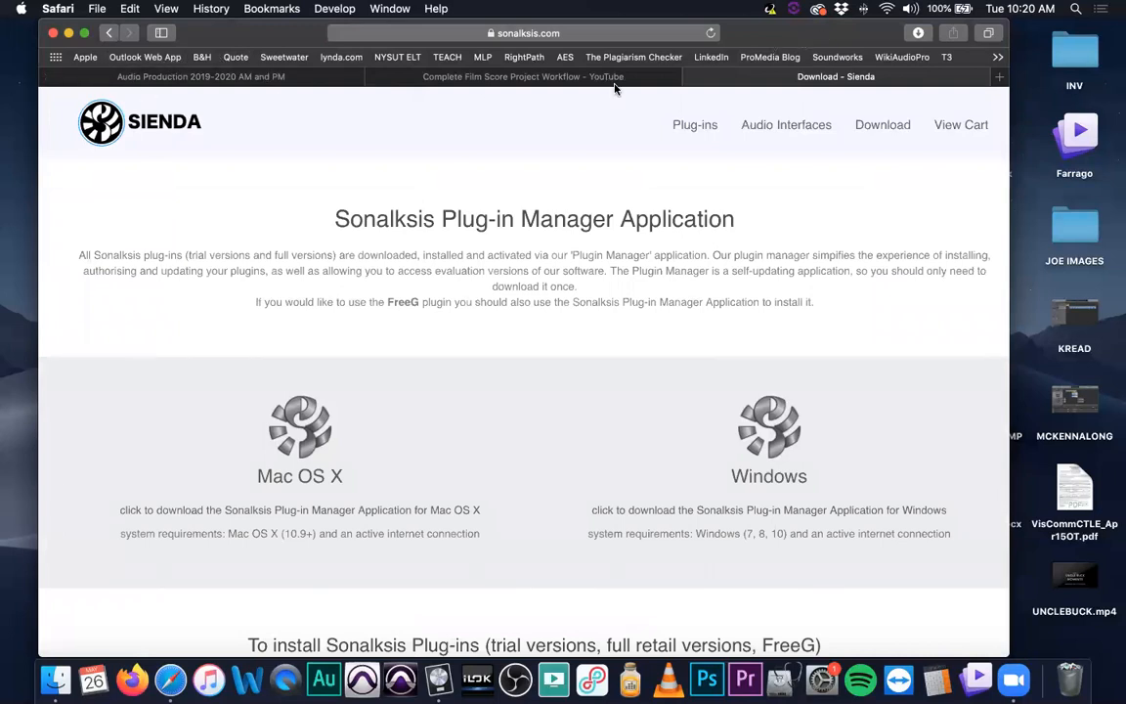
Switch through the browser tabs to the classroom and over to Logic Pro X's Choose a Project dialog
click(691, 77)
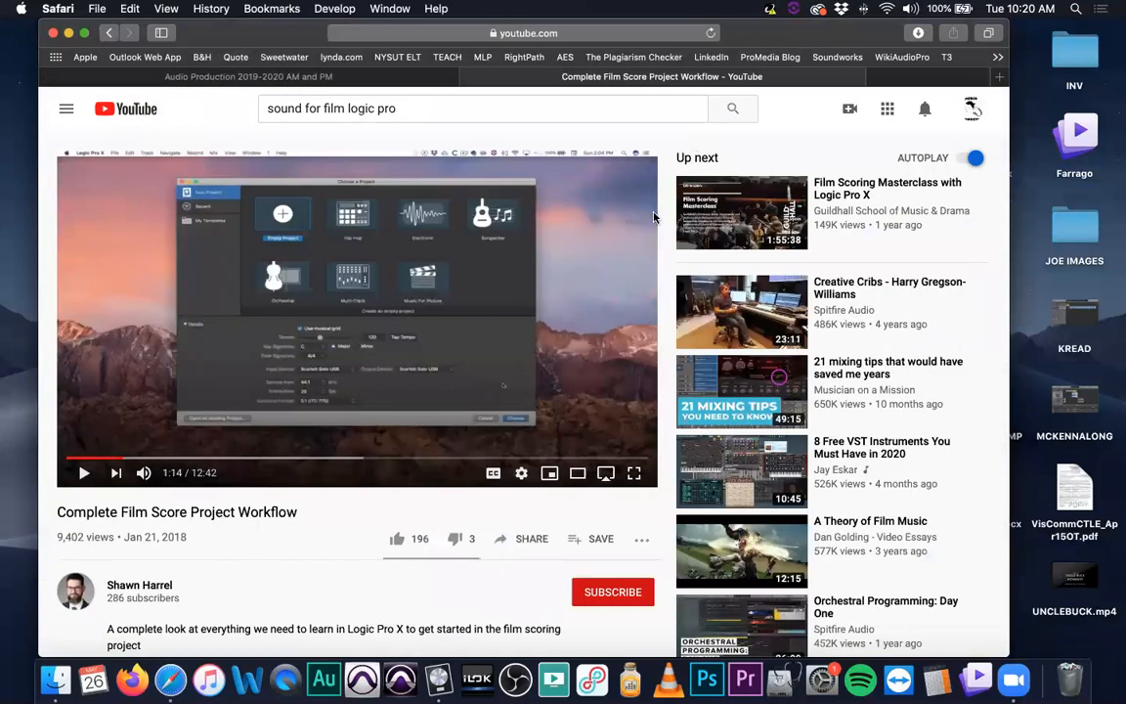
click(246, 78)
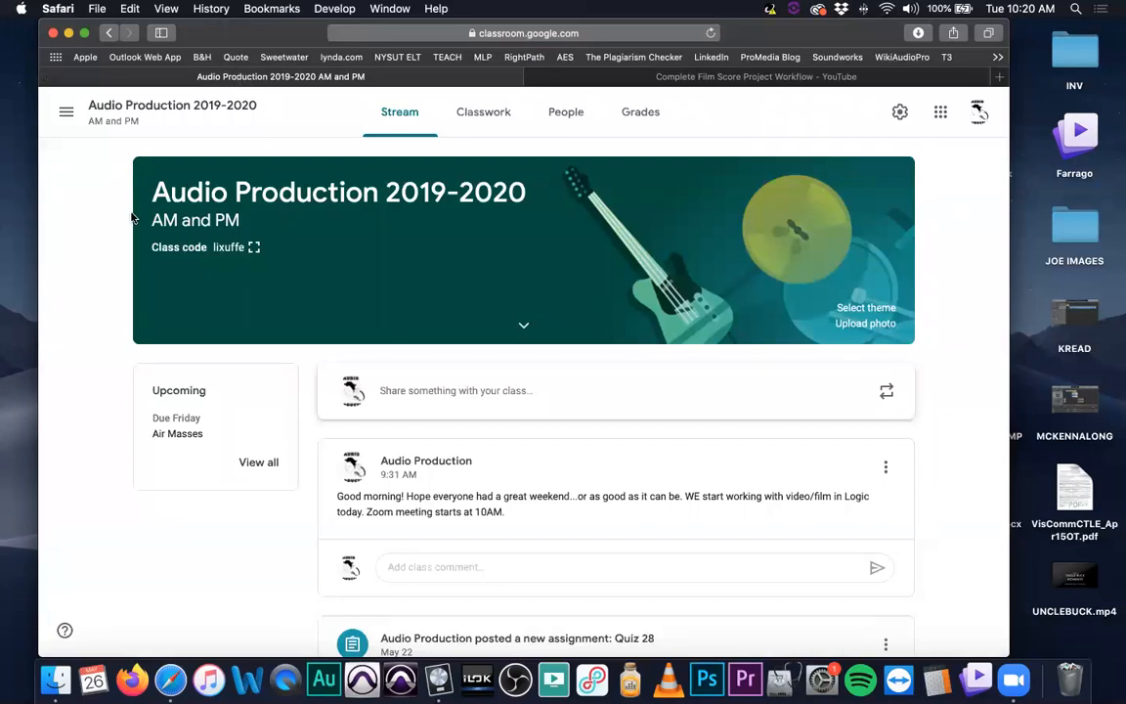
click(68, 34)
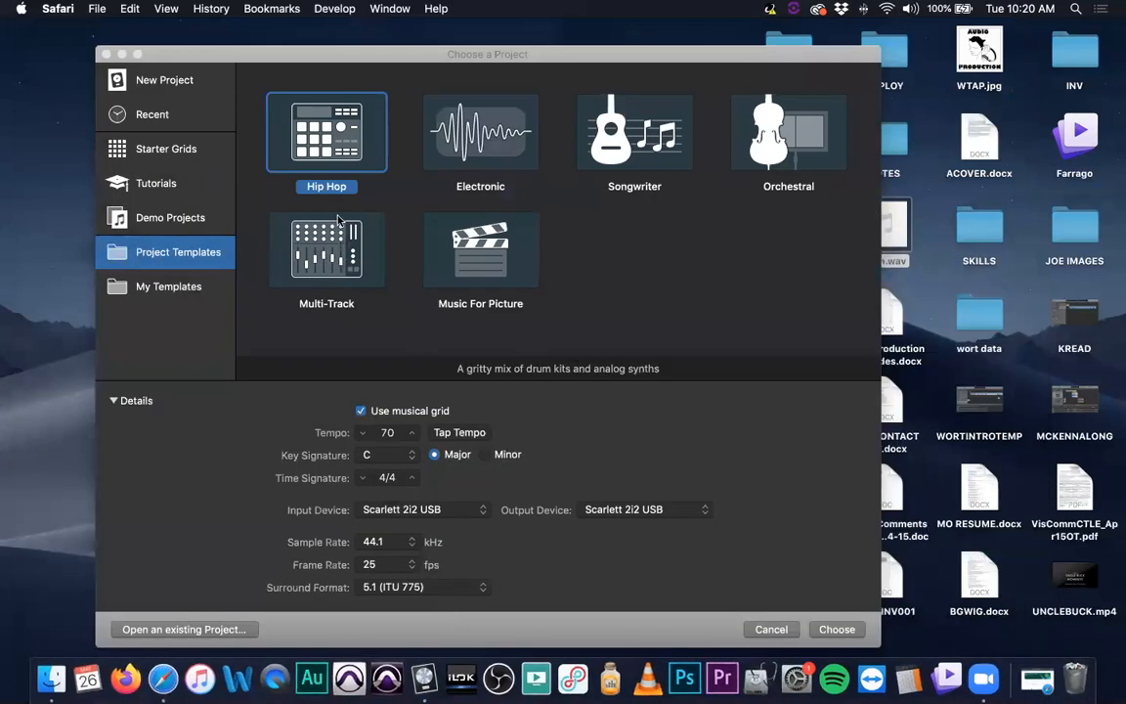
Move the Choose a Project dialog and close it
drag(207, 57, 231, 86)
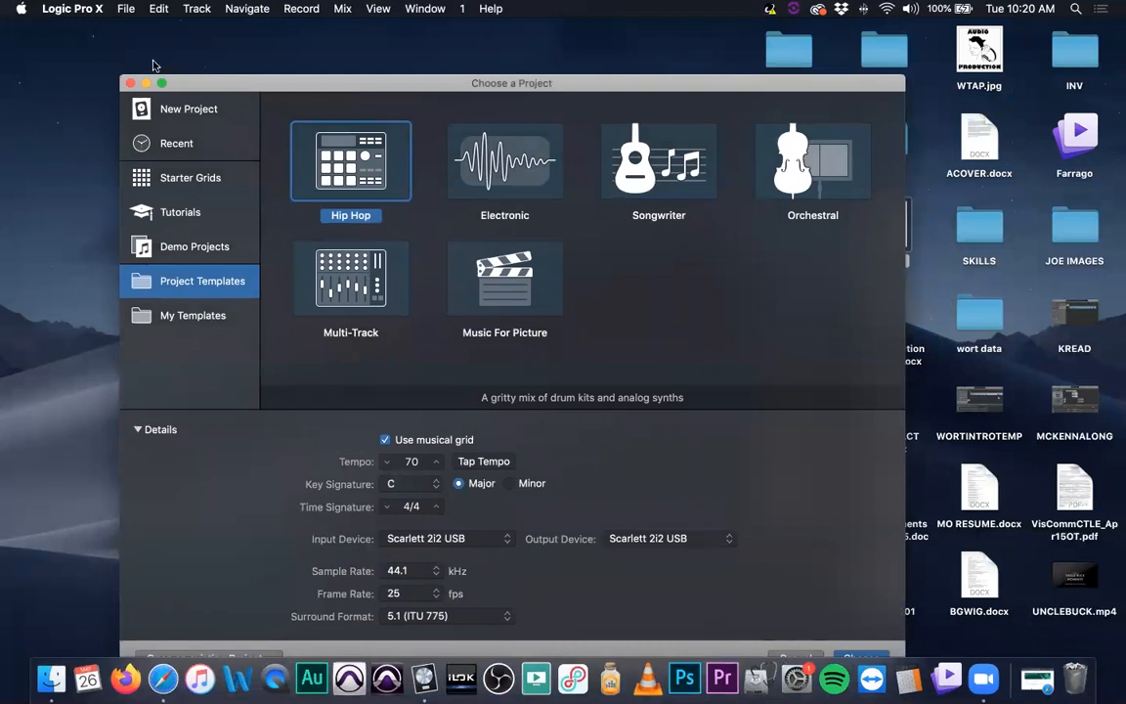
click(75, 11)
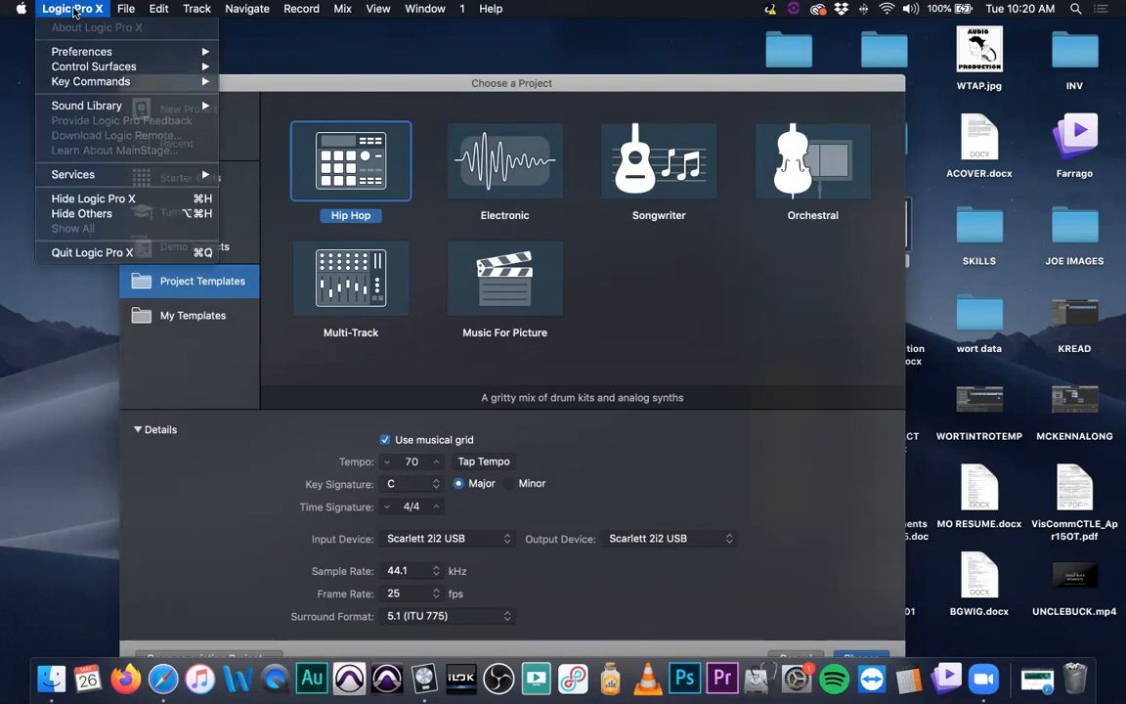
click(74, 11)
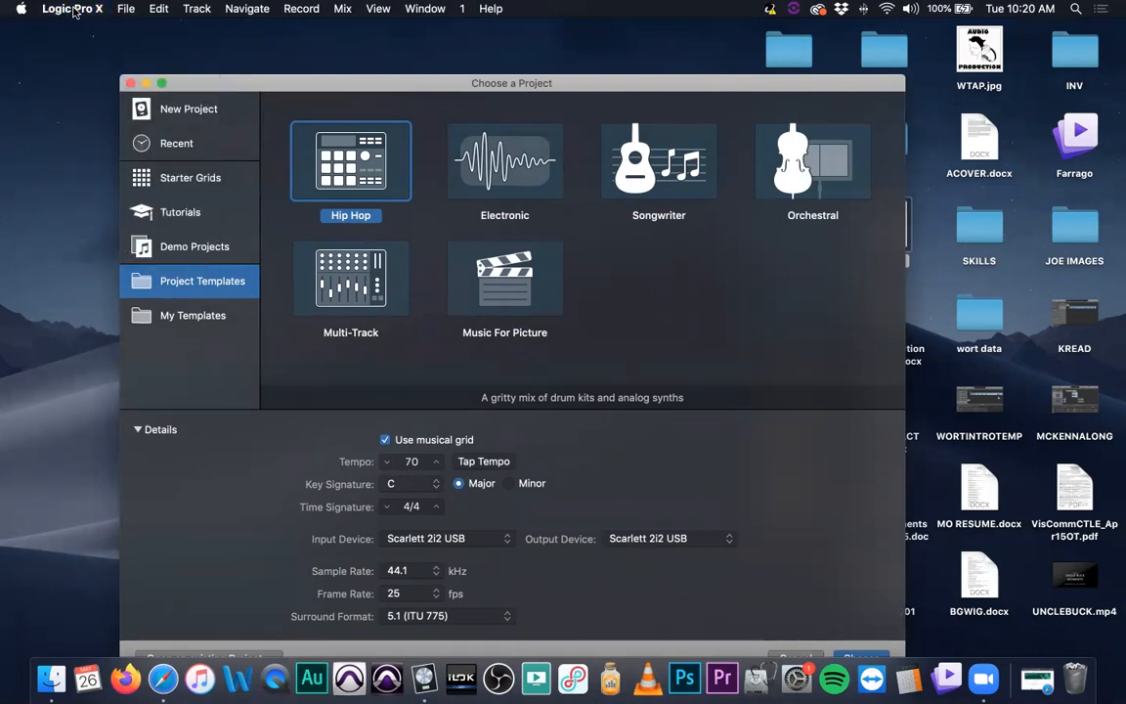
click(74, 10)
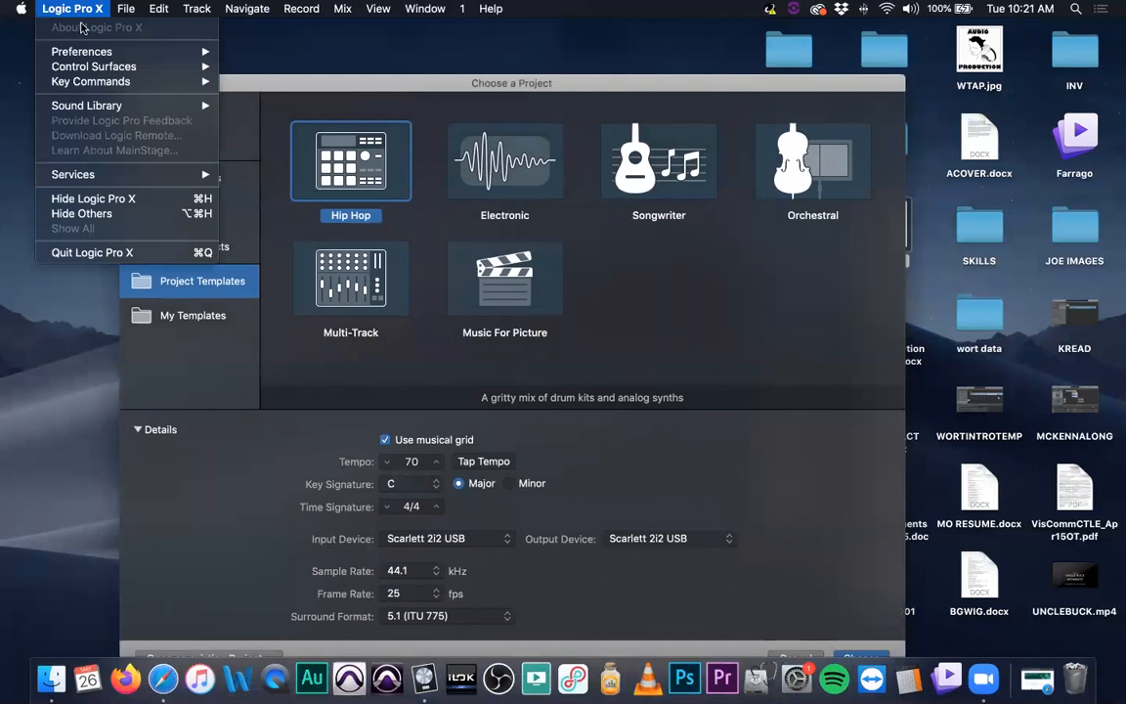
click(256, 103)
key(Escape)
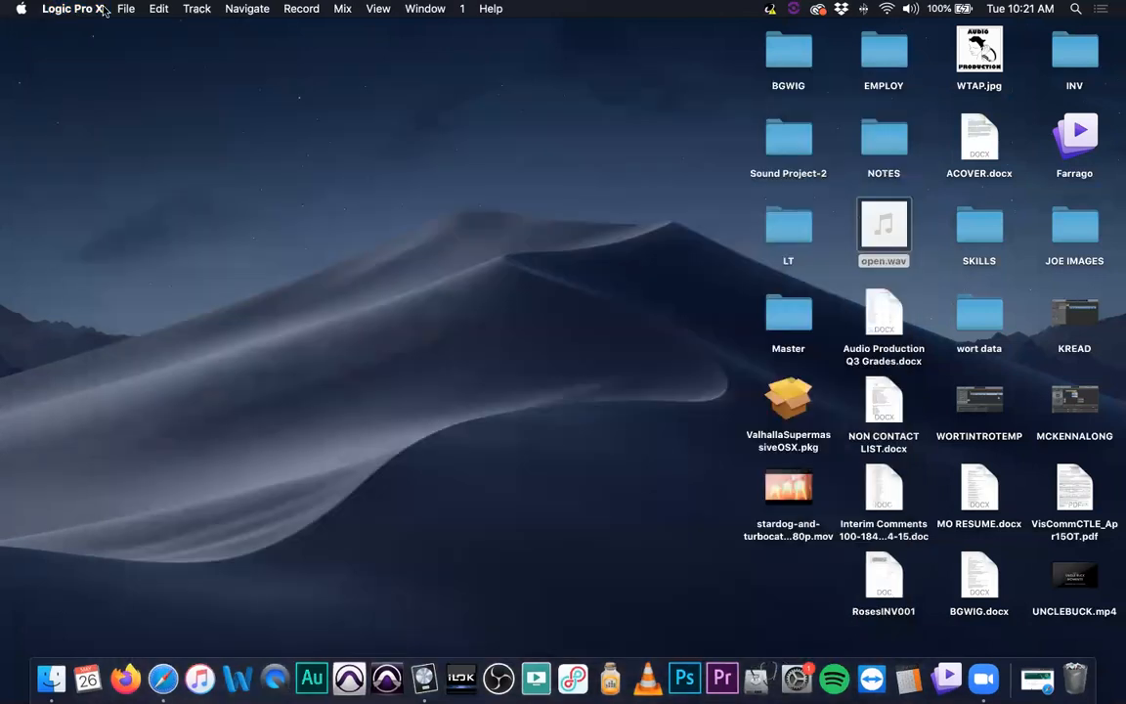
Open the About Logic Pro X window to show the version, and close it
click(74, 9)
click(93, 26)
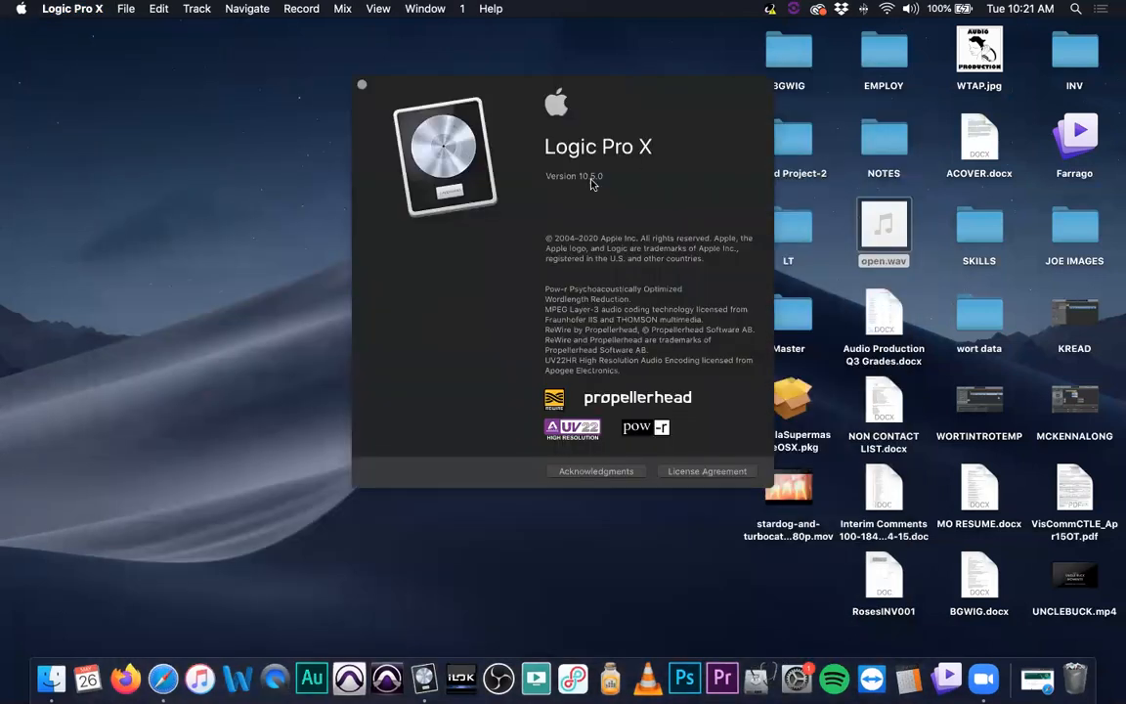
click(362, 85)
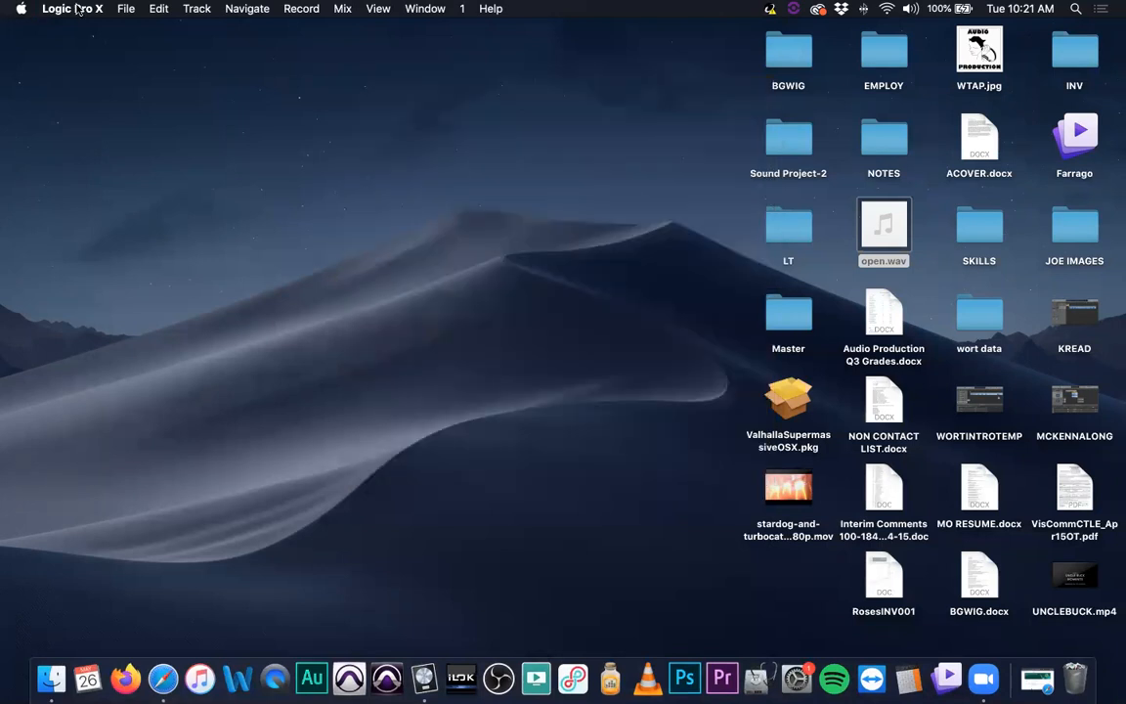
Start a new project and browse the Project Templates and New Project categories
click(125, 9)
click(192, 44)
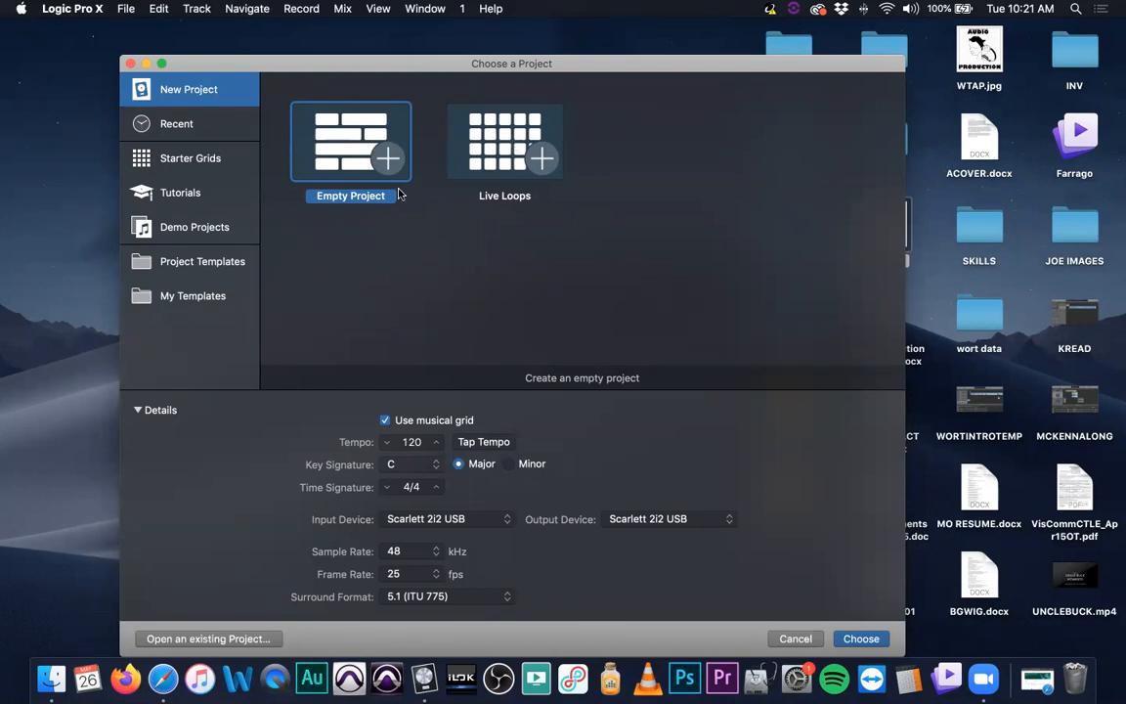
click(226, 260)
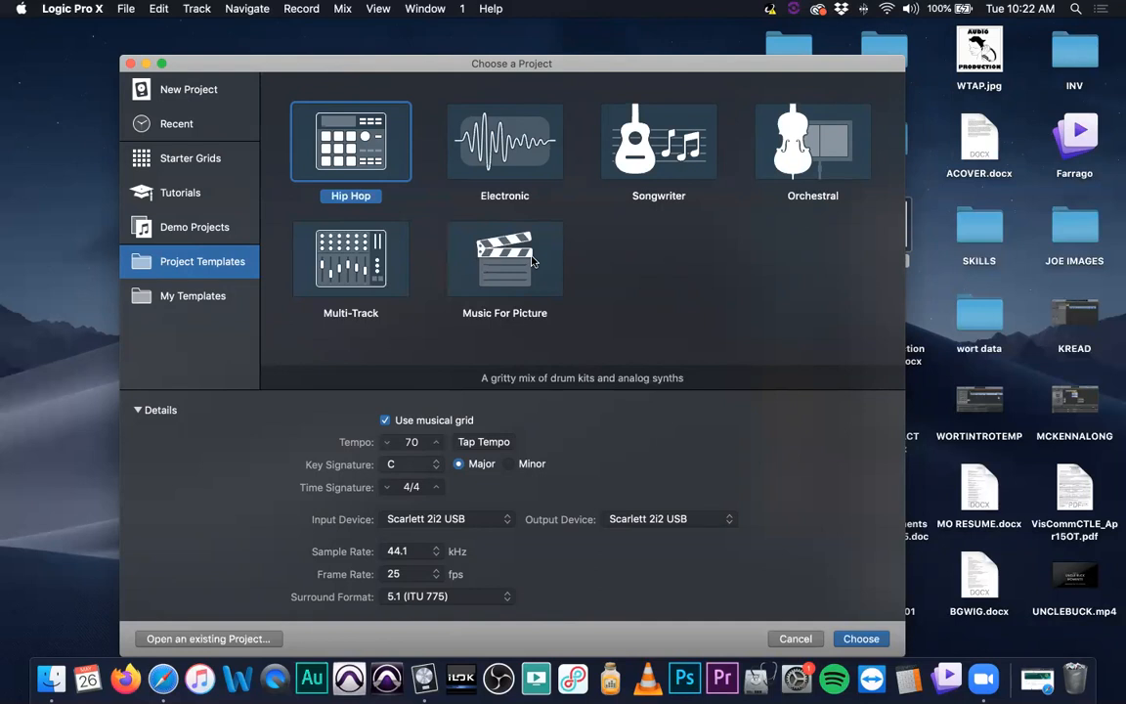
click(200, 92)
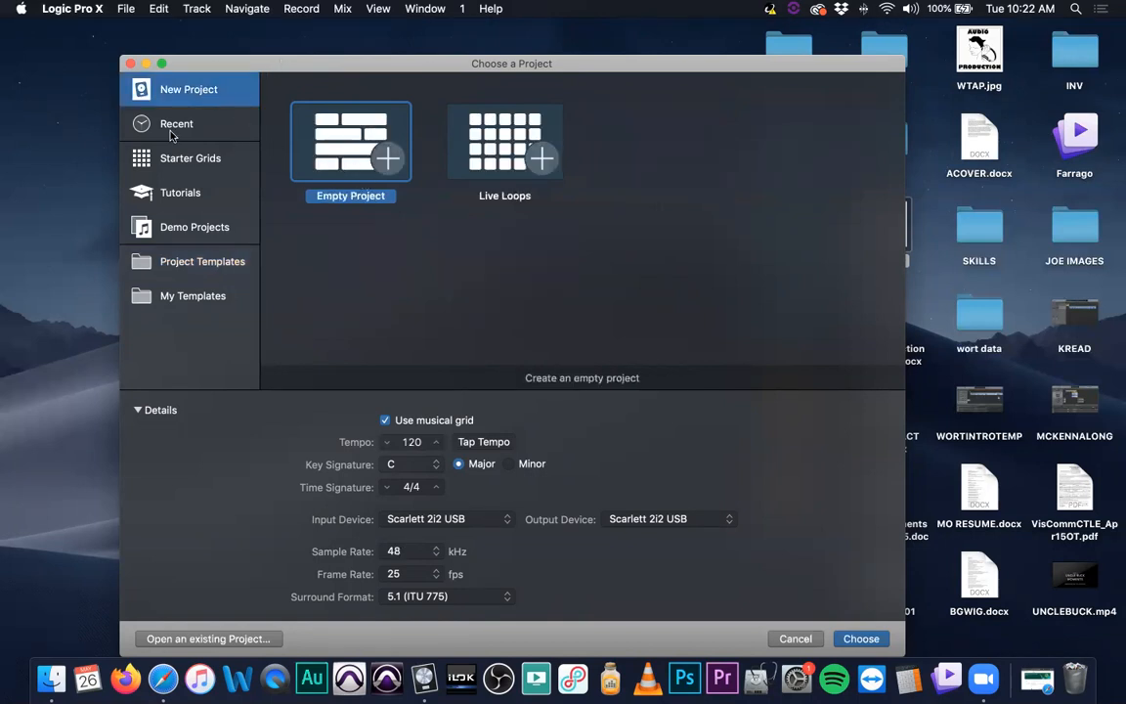
Browse the Starter Grids templates in the project chooser
click(195, 160)
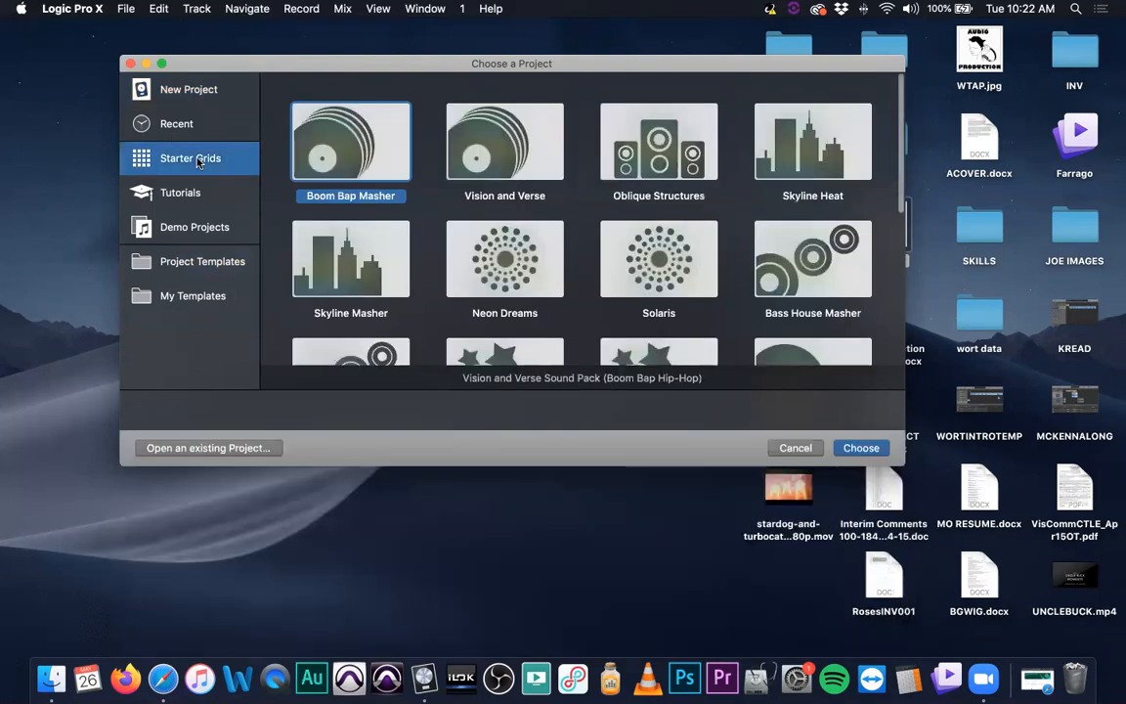
scroll(513, 223, down, 5)
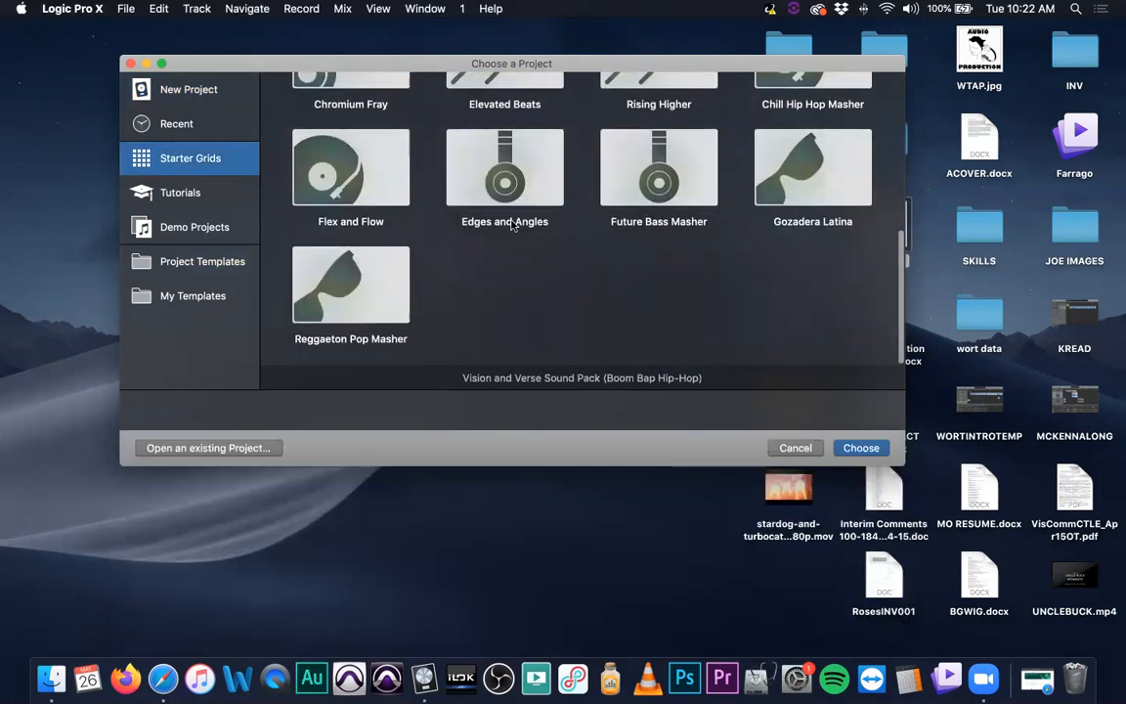
scroll(502, 261, up, 5)
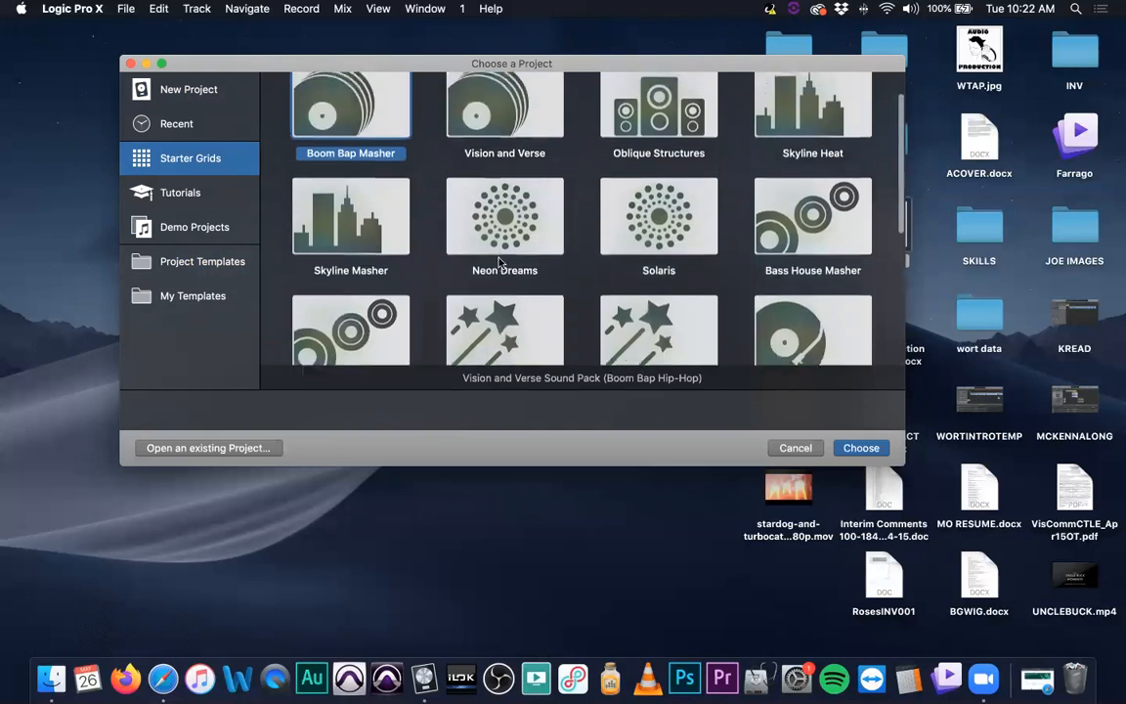
scroll(499, 261, down, 2)
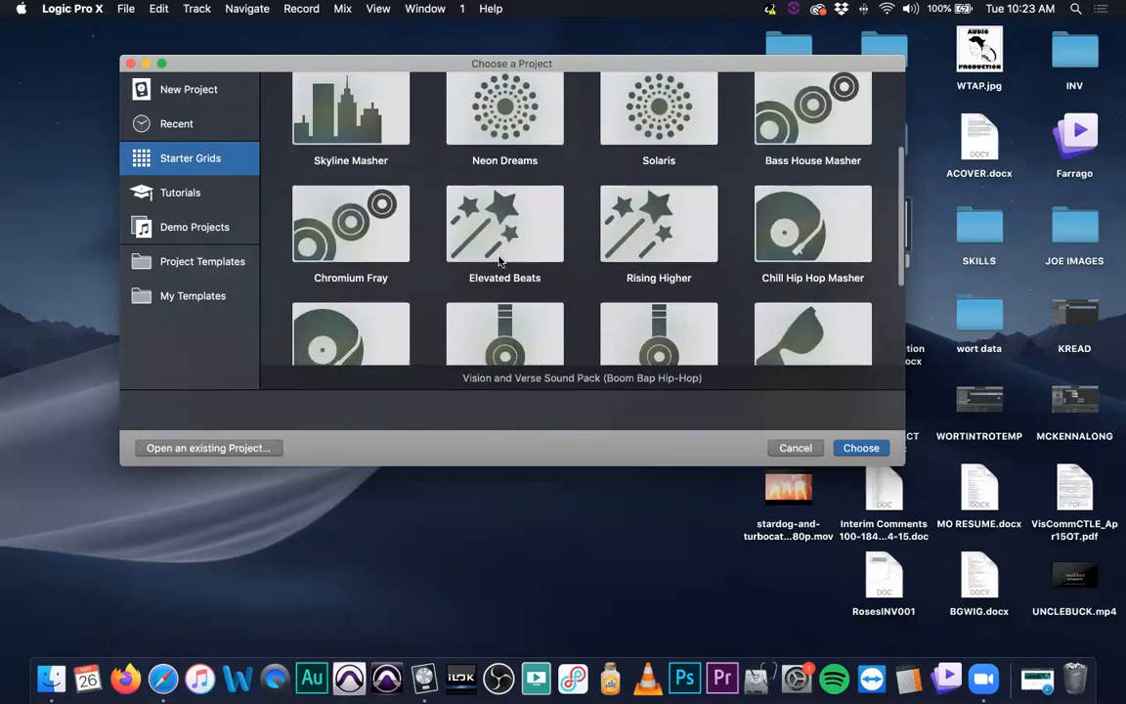
scroll(499, 261, down, 1)
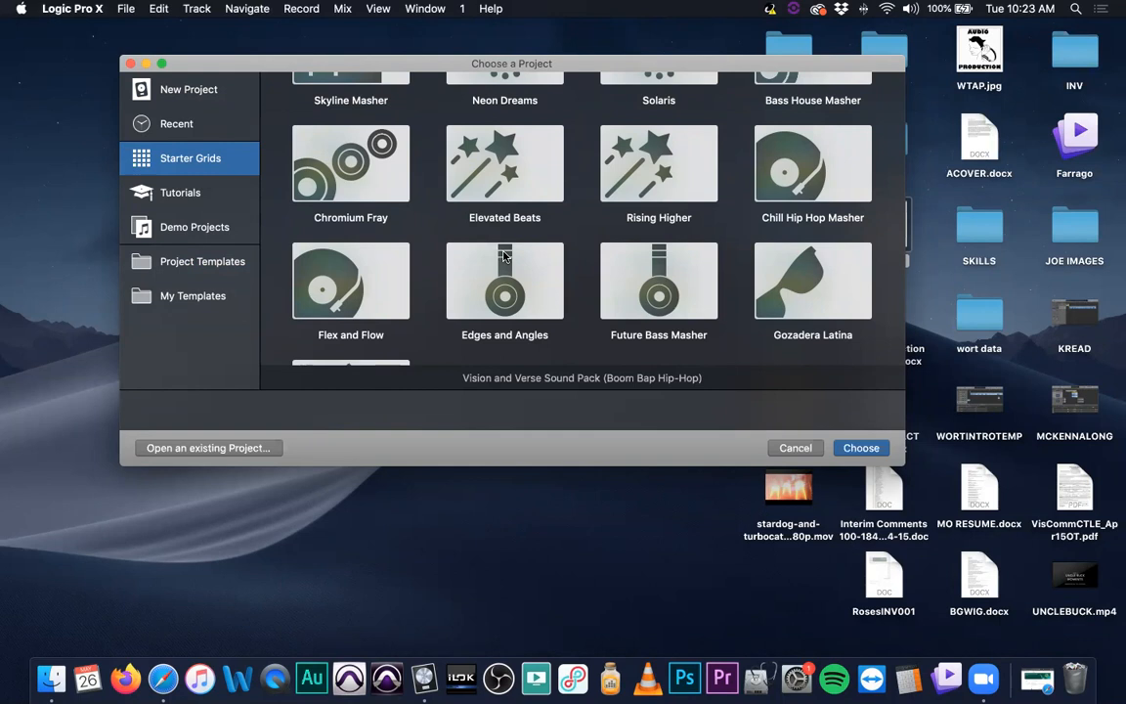
scroll(499, 252, down, 2)
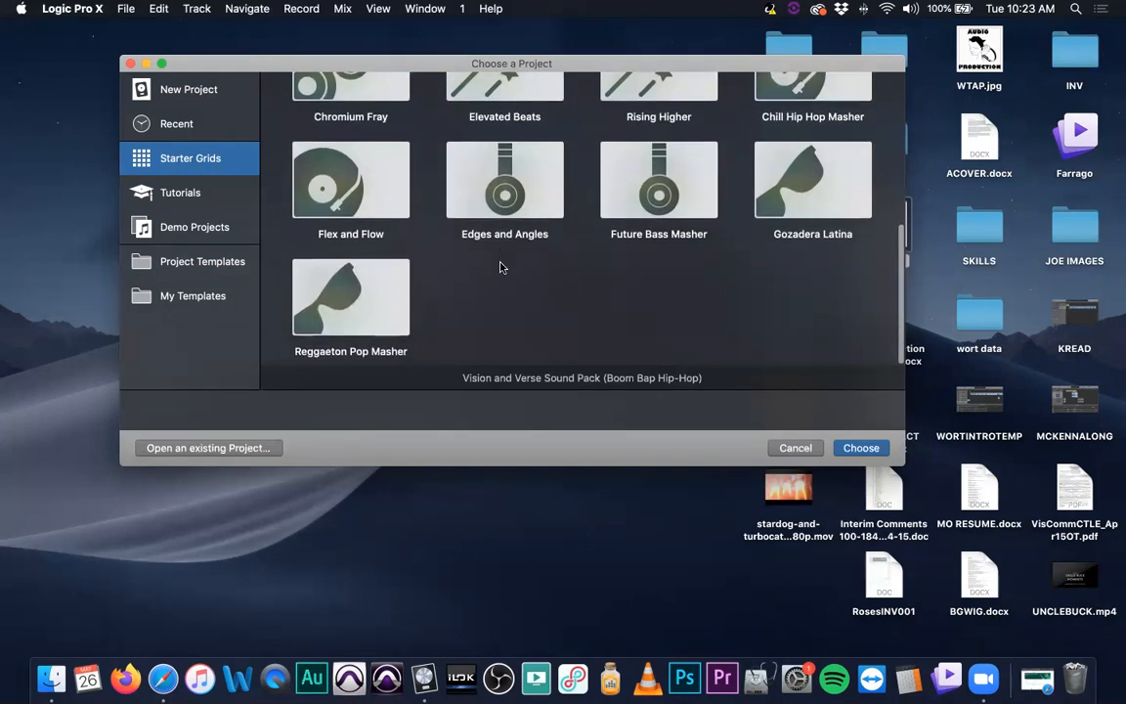
scroll(501, 252, up, 6)
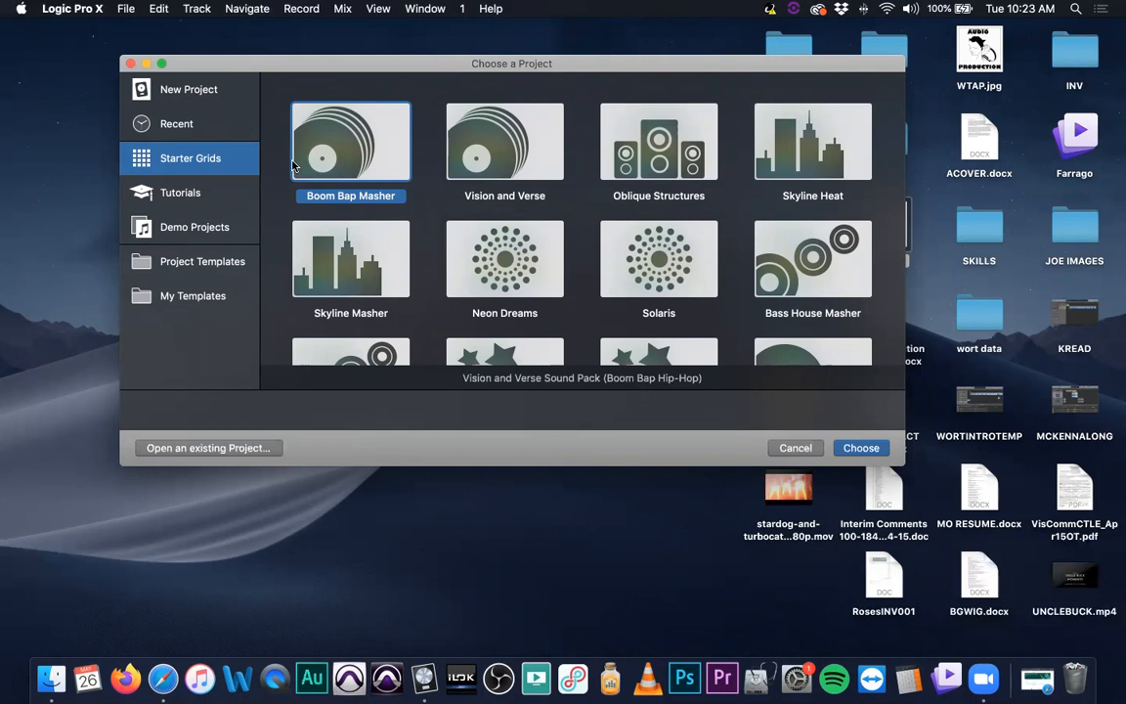
Look through Tutorials and Demo Projects and open the Billie Eilish - Ocean Eyes demo project
click(209, 193)
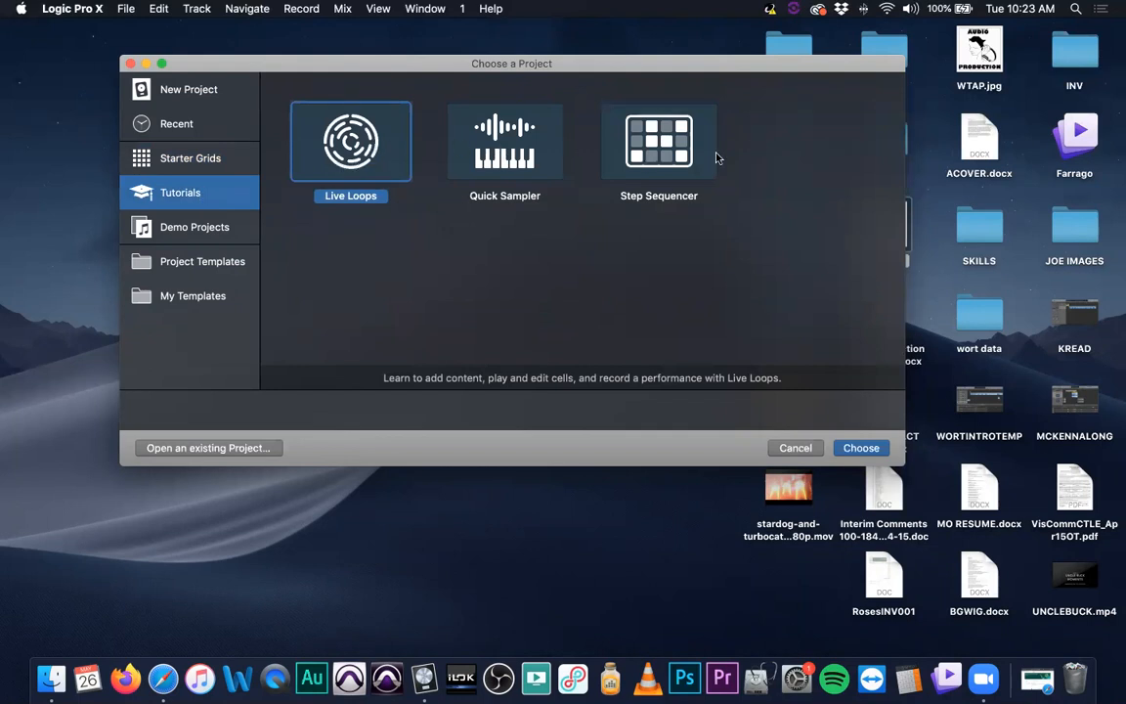
click(188, 229)
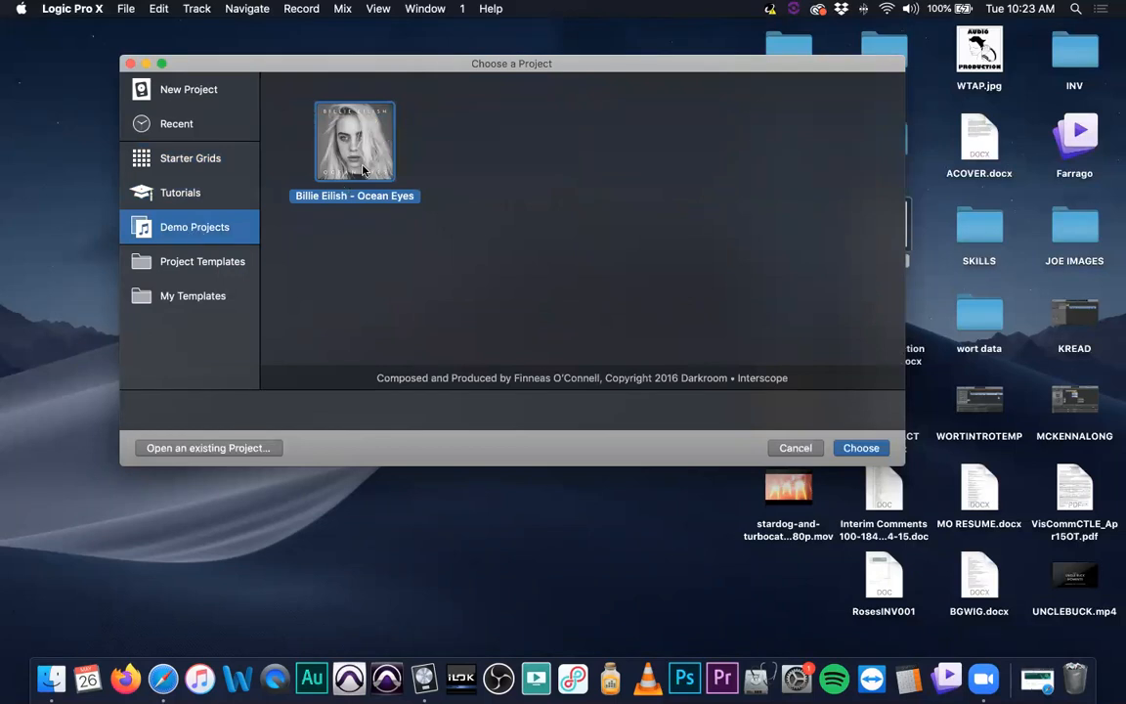
double_click(333, 135)
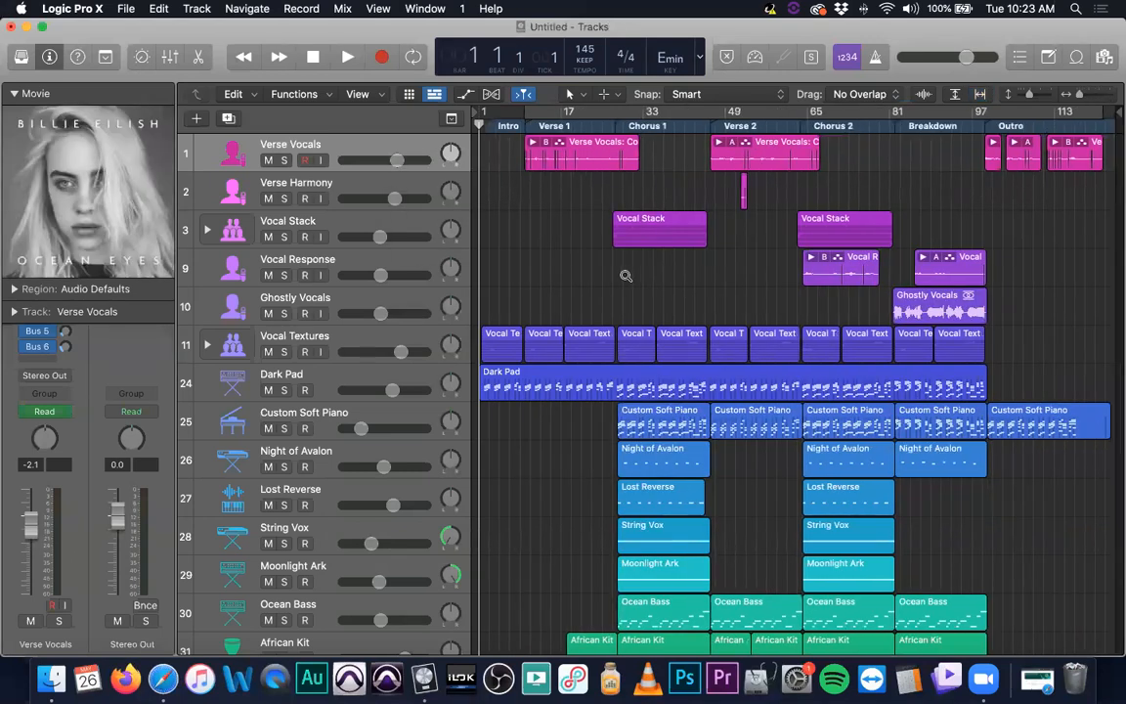
Play a short section of the Ocean Eyes demo with the system volume raised, then stop it
scroll(627, 276, down, 5)
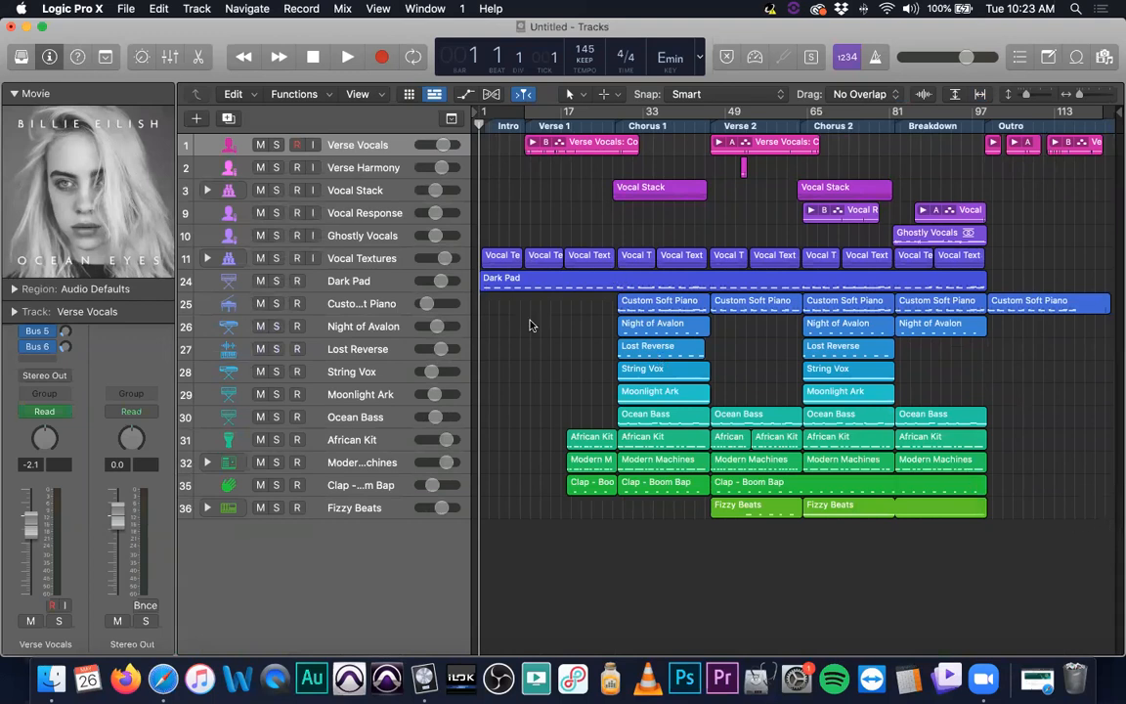
key(XF86AudioRaiseVolume)
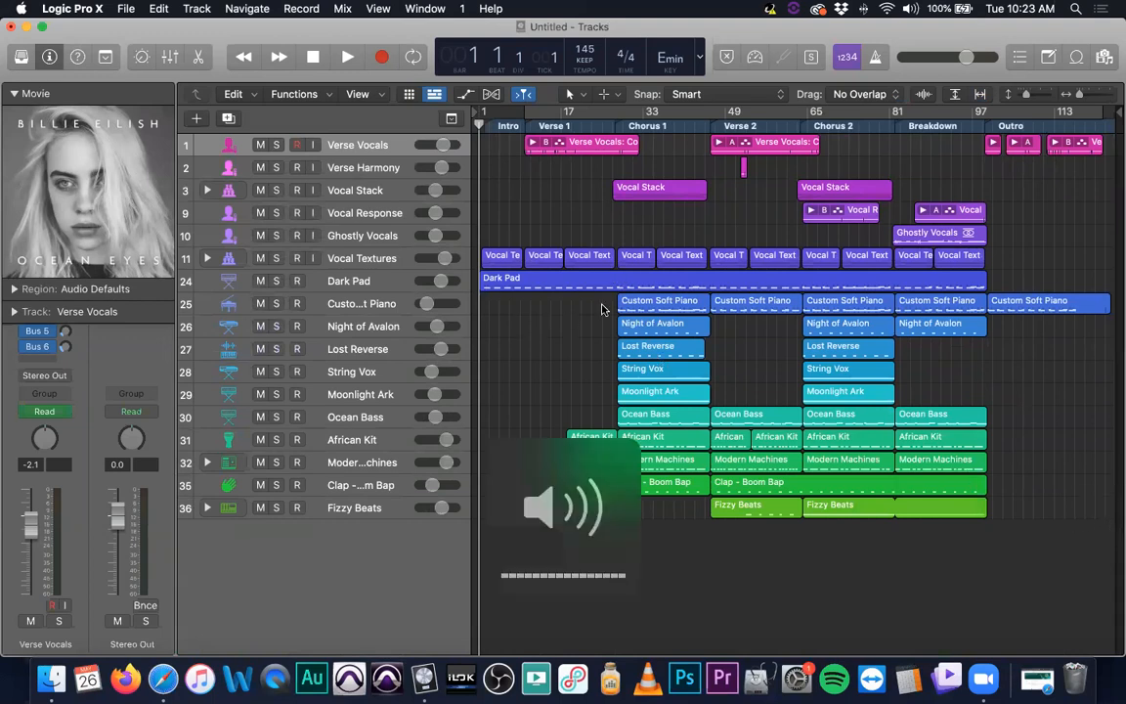
key(space)
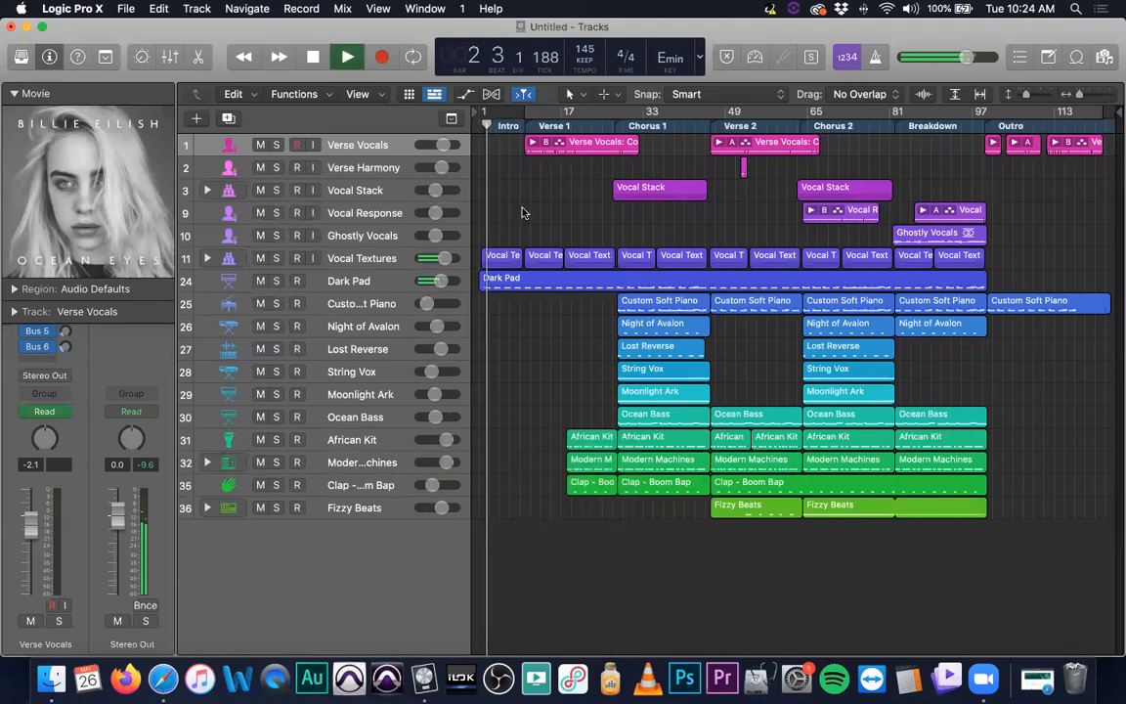
key(XF86AudioRaiseVolume)
key(space)
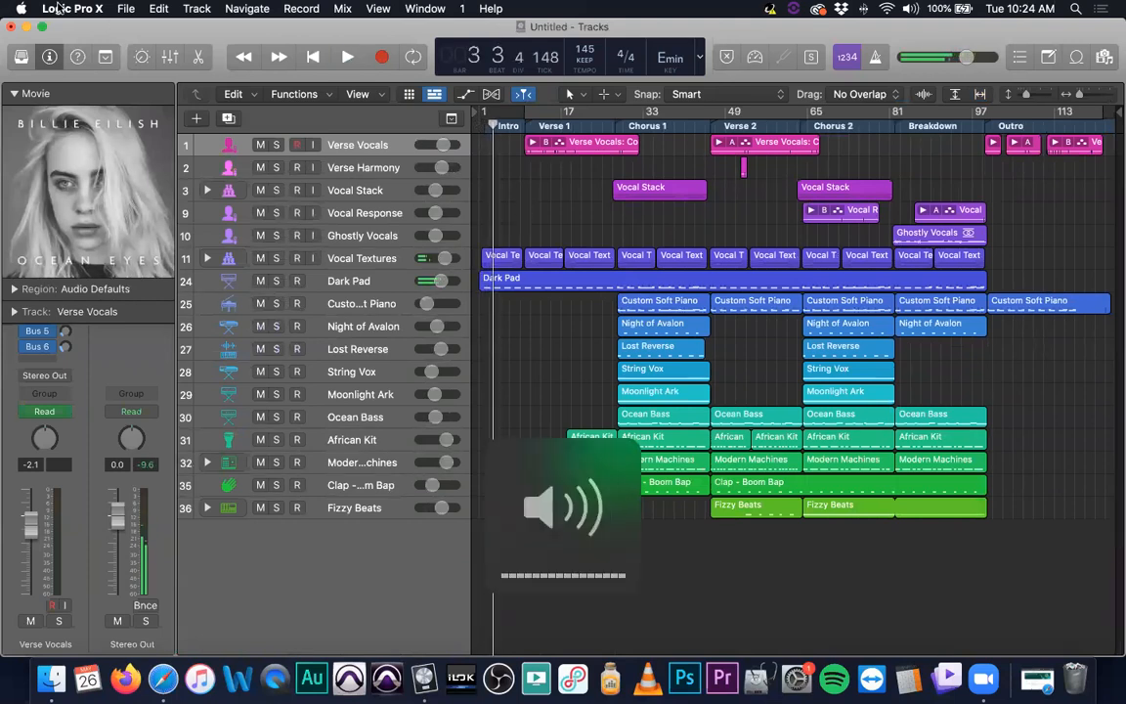
Set the audio output device to Built-in Output in the audio preferences and apply the change
click(58, 7)
mouse_move(118, 51)
click(212, 64)
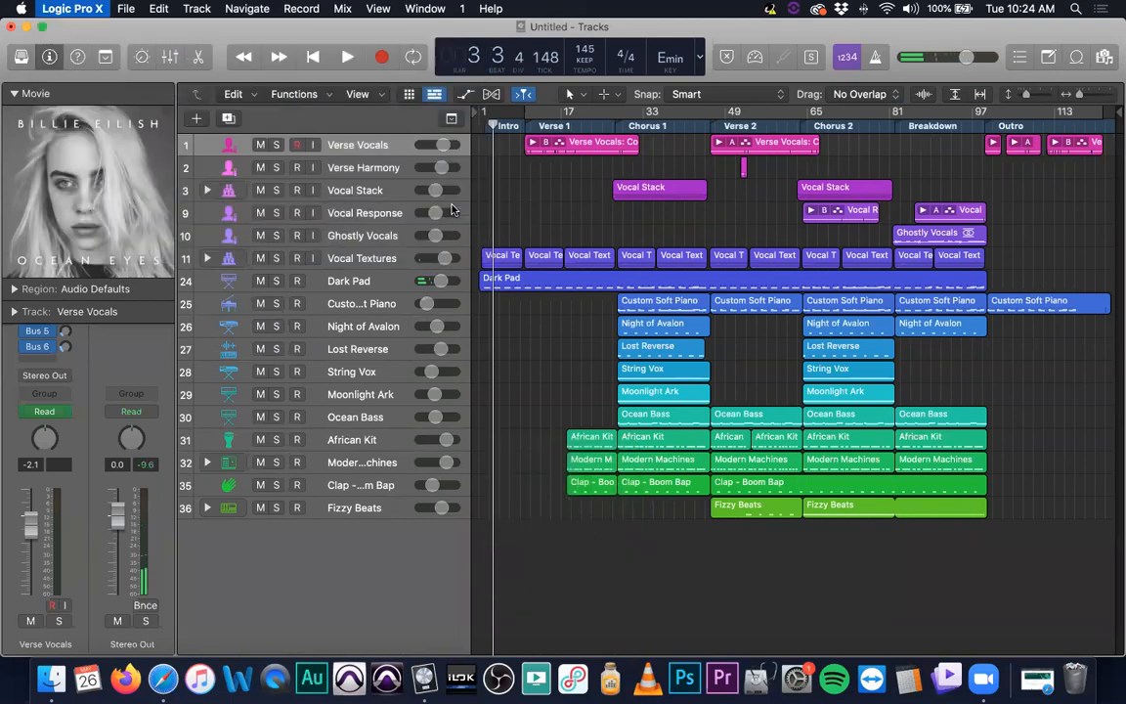
click(395, 261)
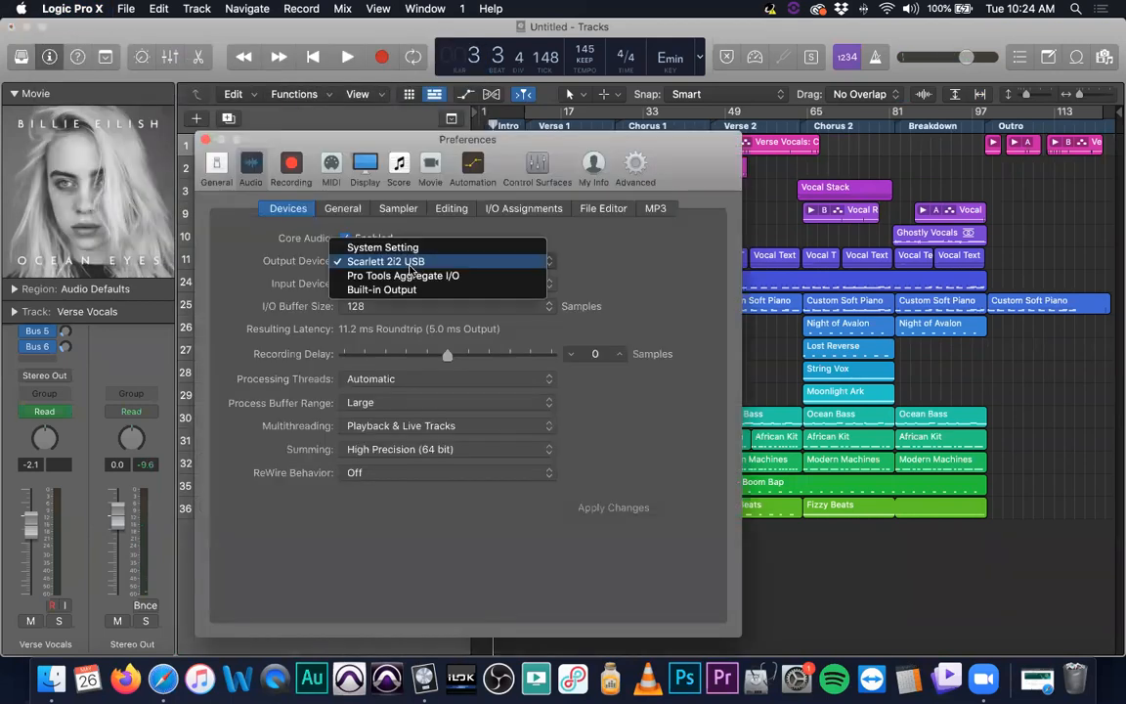
click(391, 290)
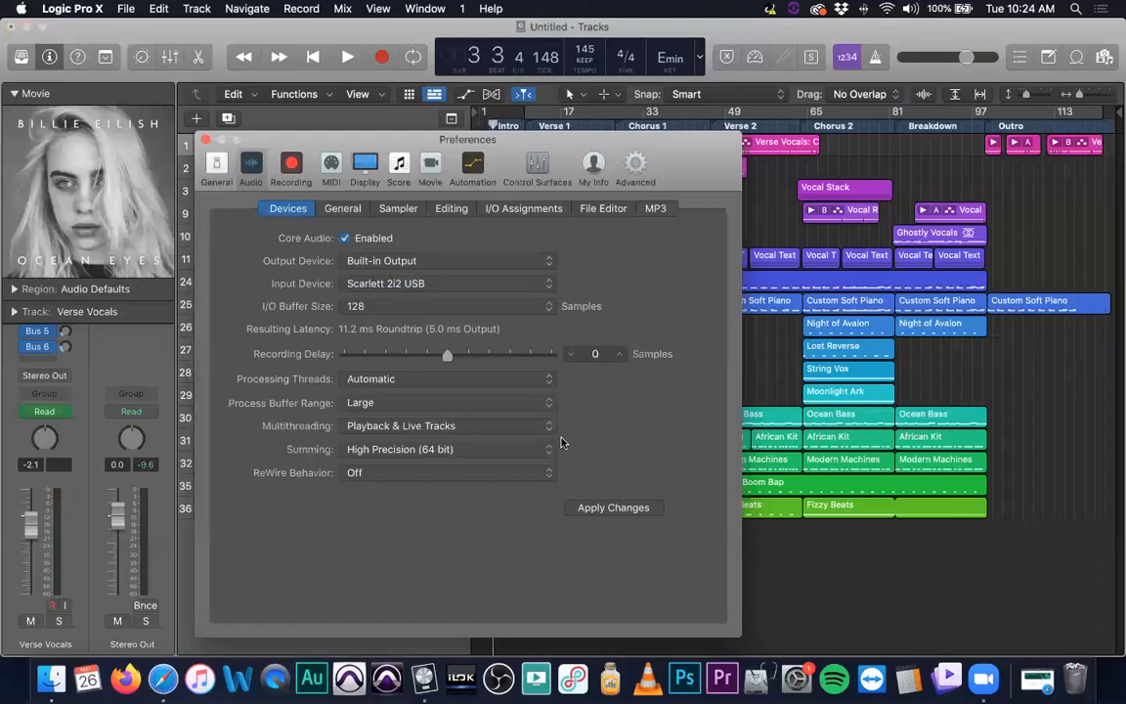
click(630, 514)
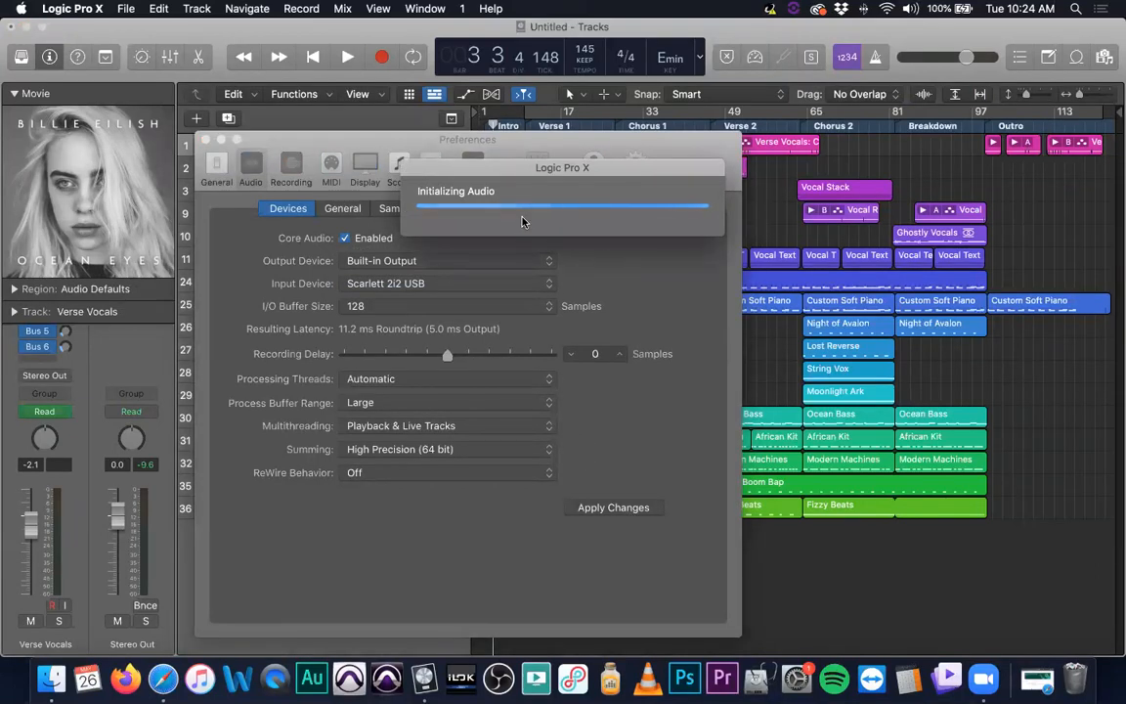
click(206, 139)
Start playback with the system volume raised and enlarge the track heights
key(space)
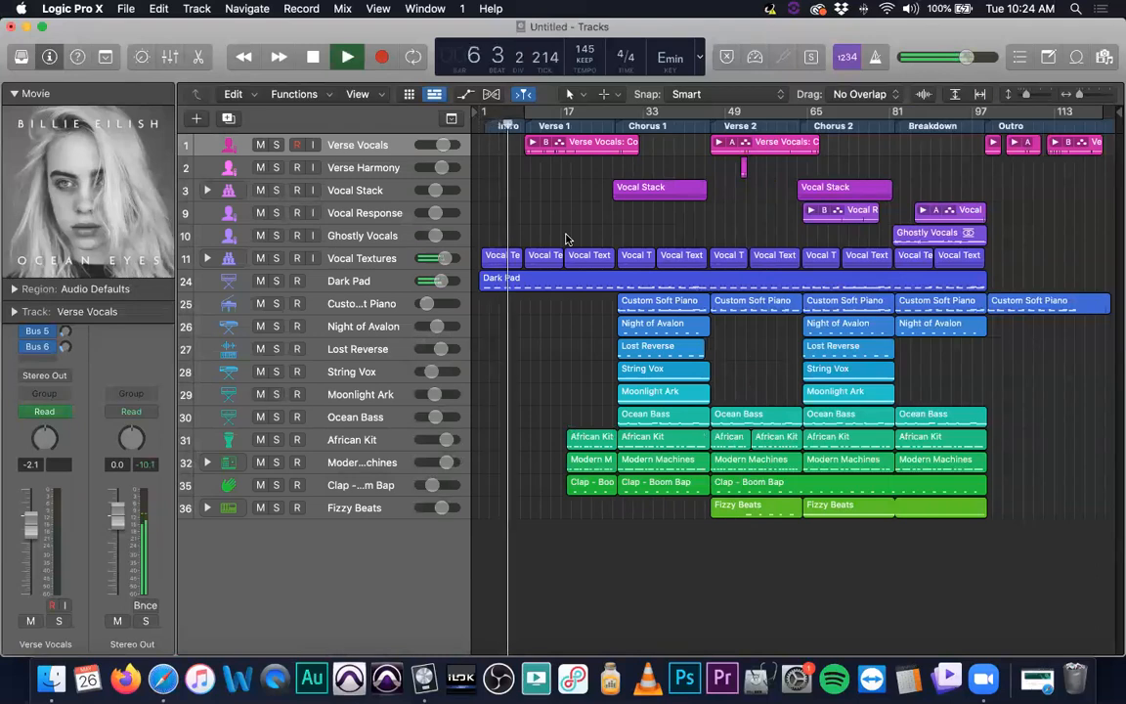
key(XF86AudioRaiseVolume)
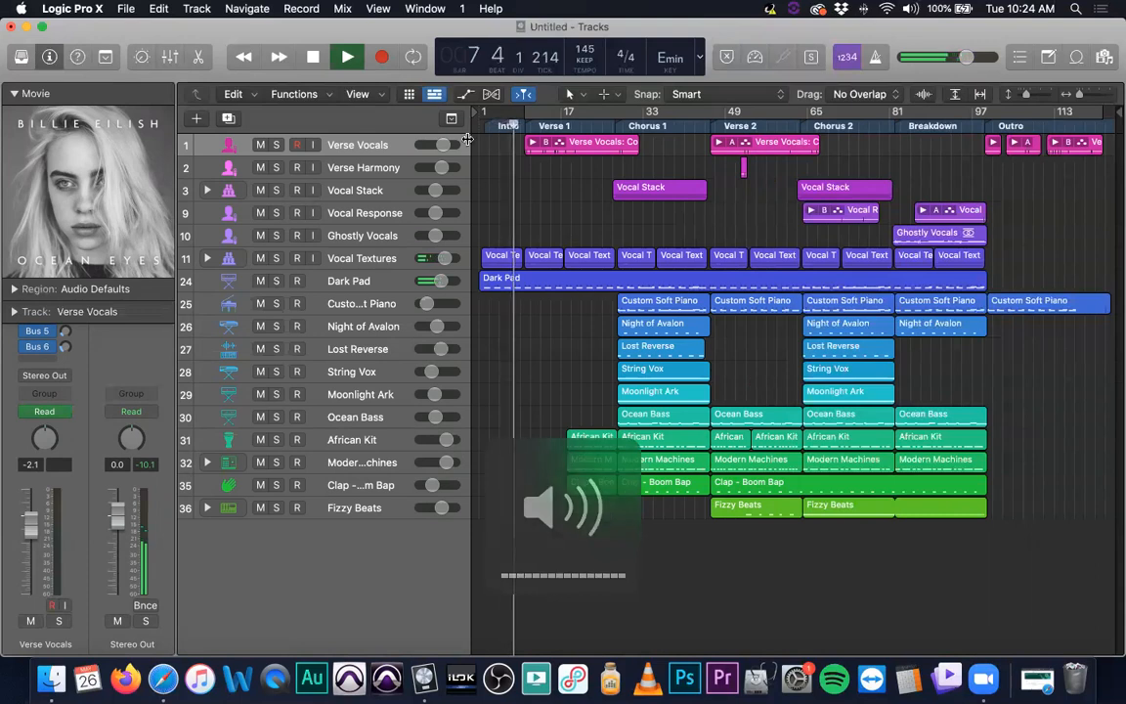
scroll(530, 223, up, 4)
scroll(529, 223, up, 3)
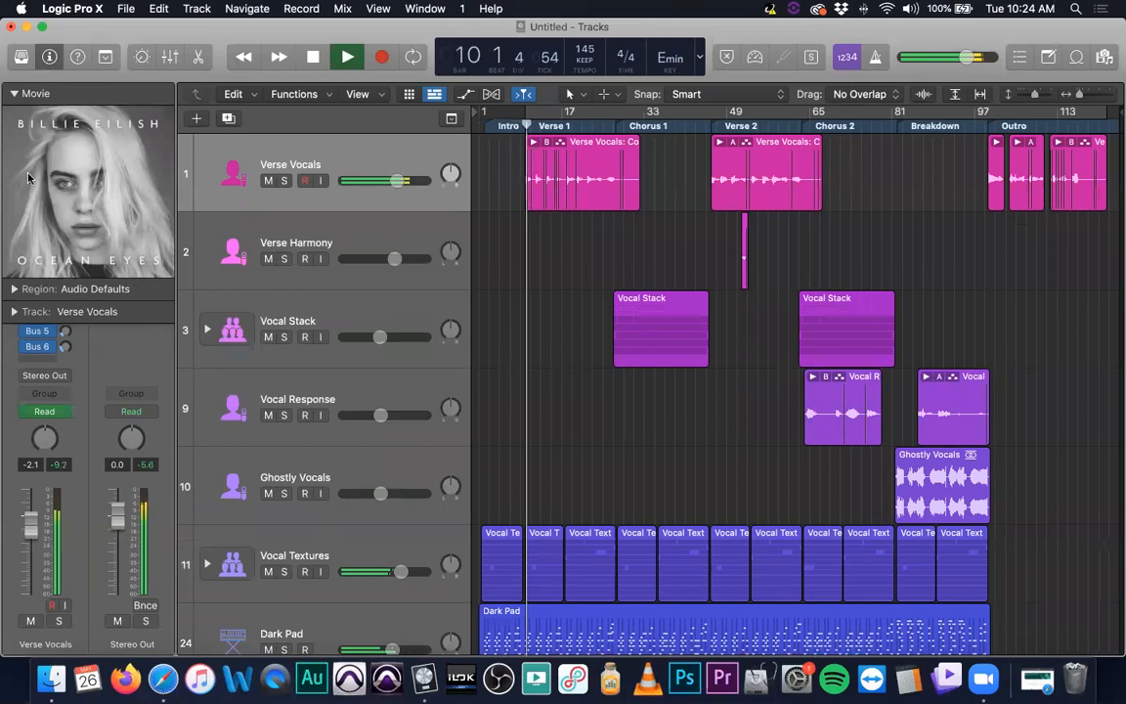
Collapse the Movie section of the inspector and stop playback
click(14, 93)
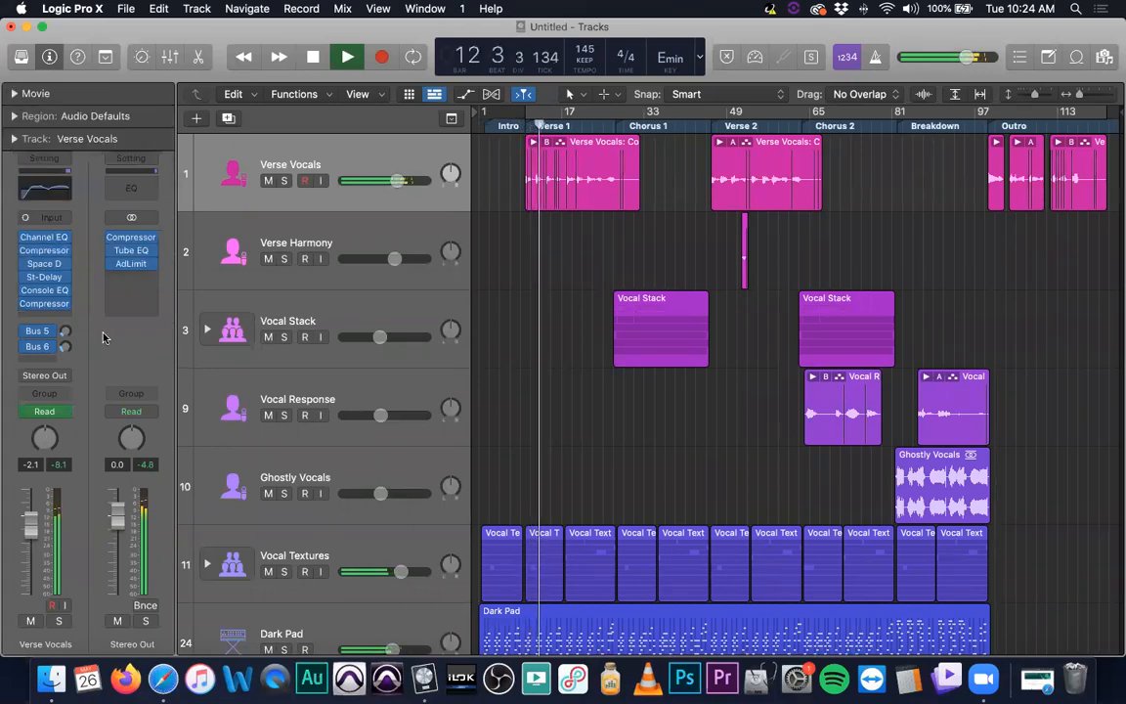
key(space)
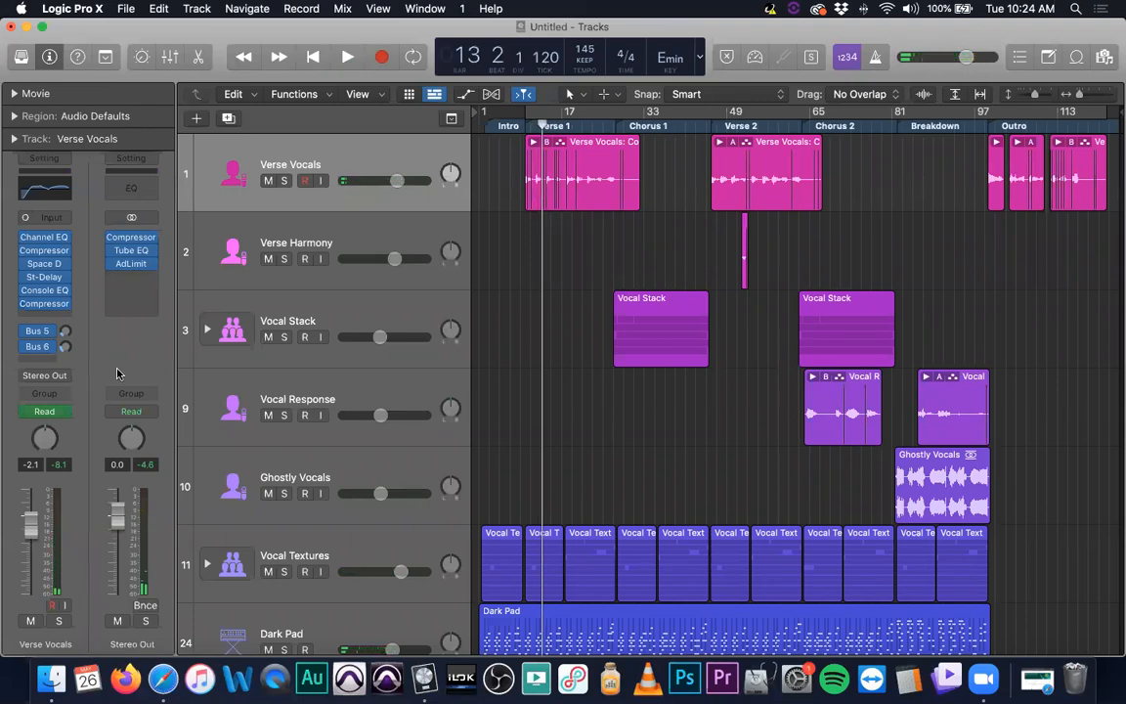
Solo the Verse Vocals track, dismiss the system notification, select its regions and play them
click(284, 181)
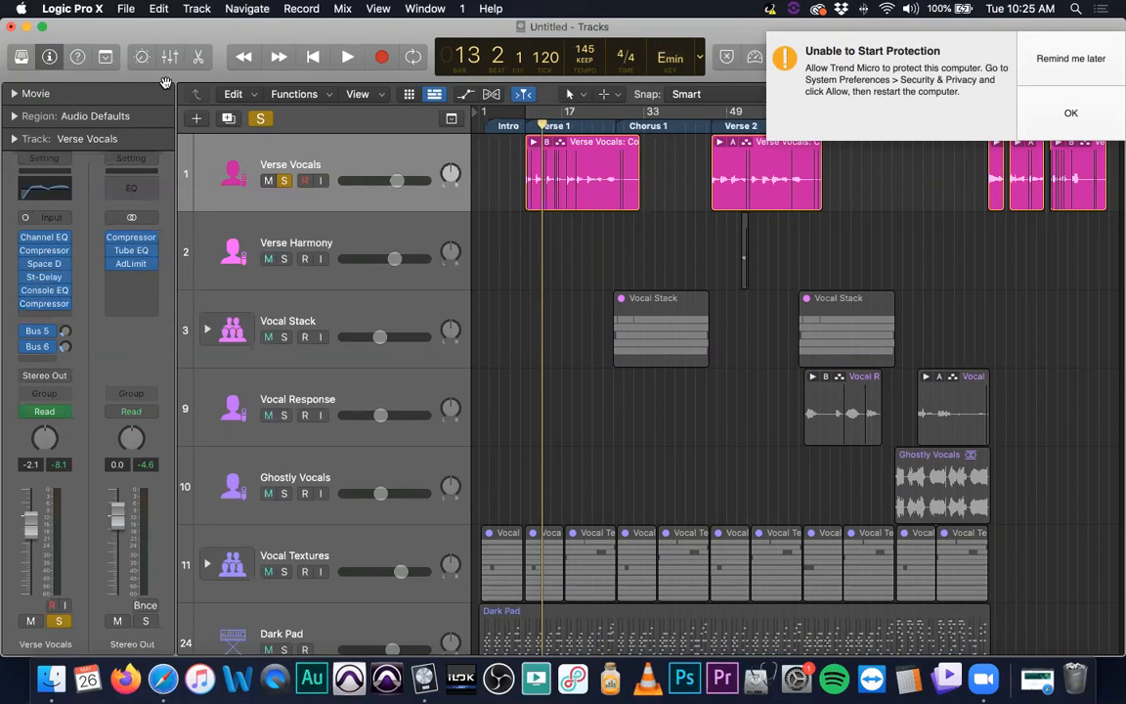
click(1004, 61)
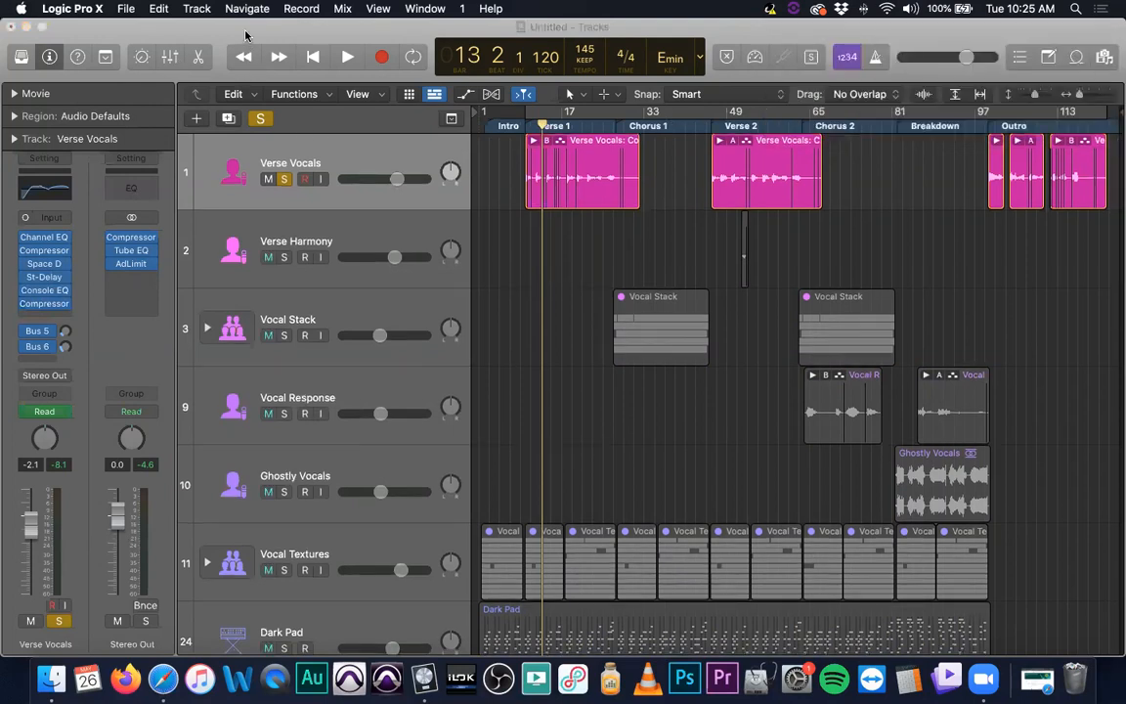
click(381, 147)
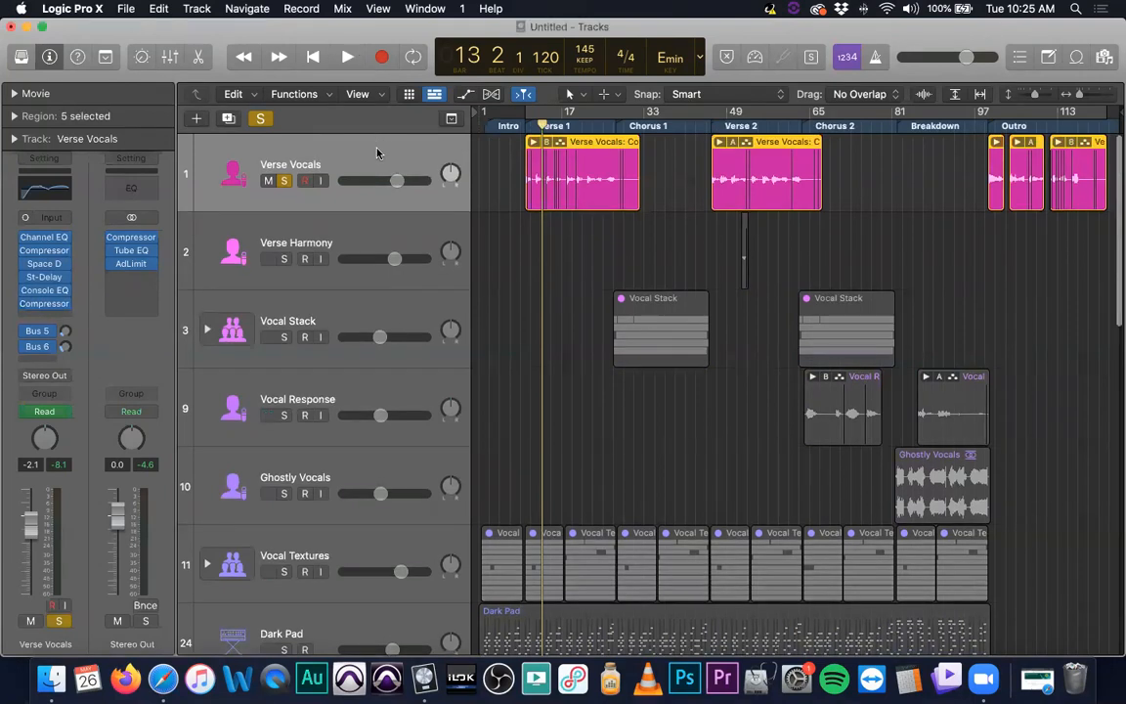
key(space)
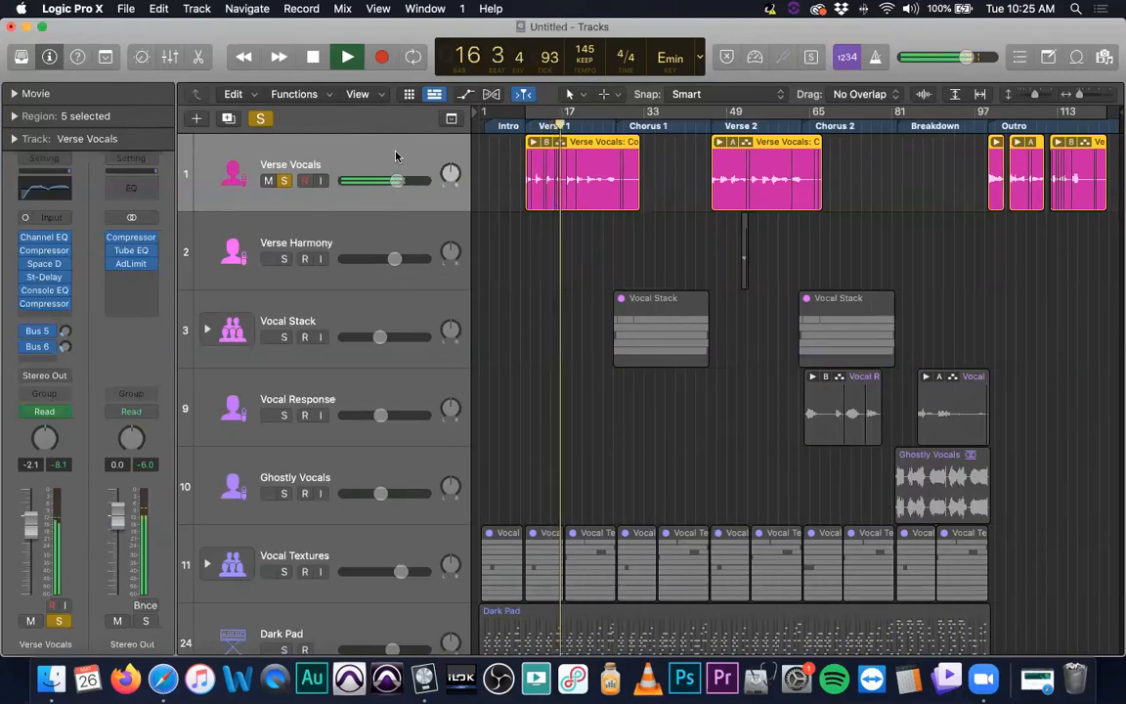
Open the mixer and inspect the Space Designer reverb plug-ins on the bus channels, then close them
key(x)
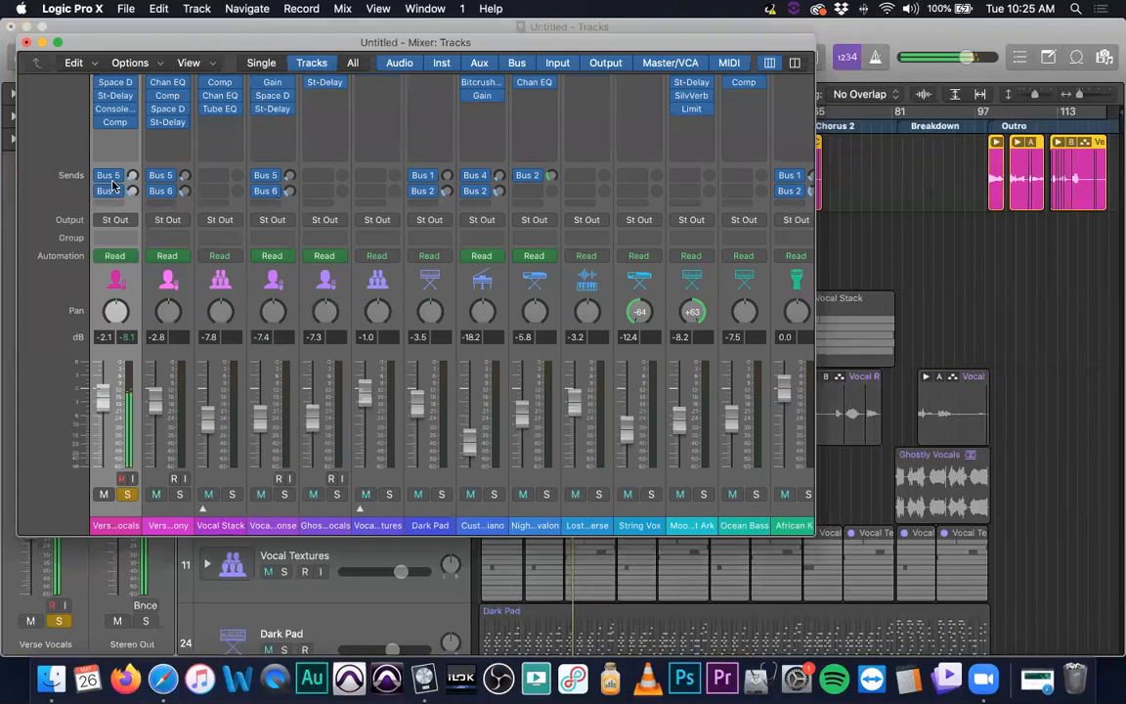
scroll(440, 391, right, 6)
scroll(610, 387, right, 3)
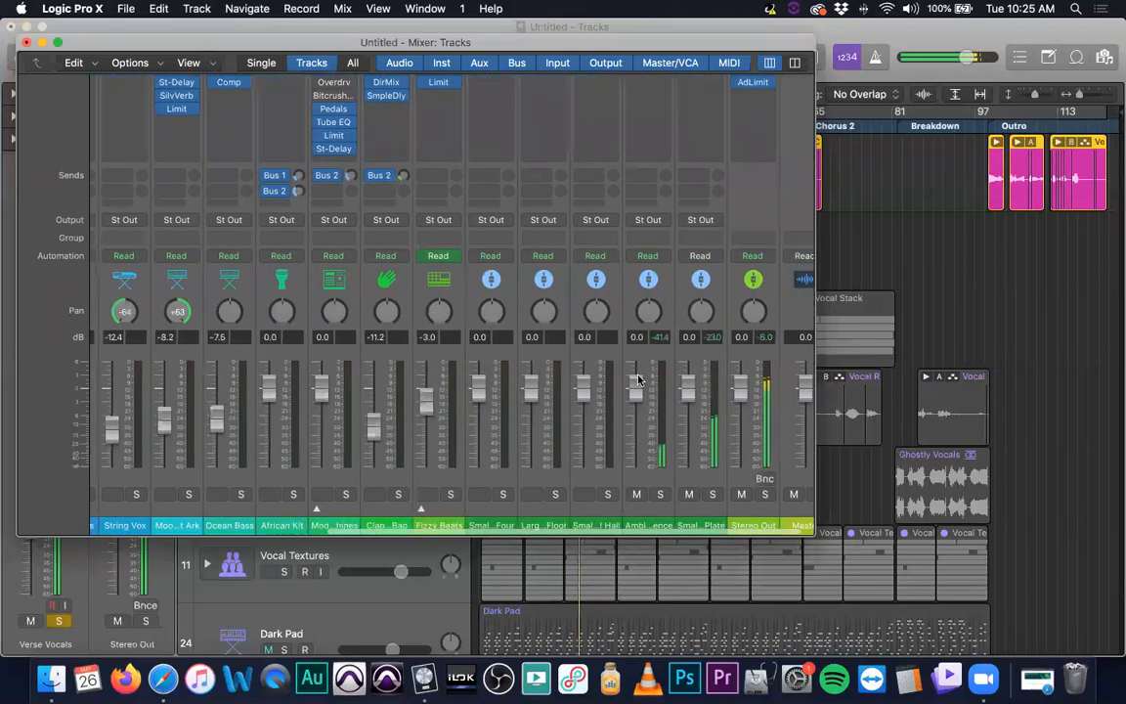
scroll(630, 381, up, 4)
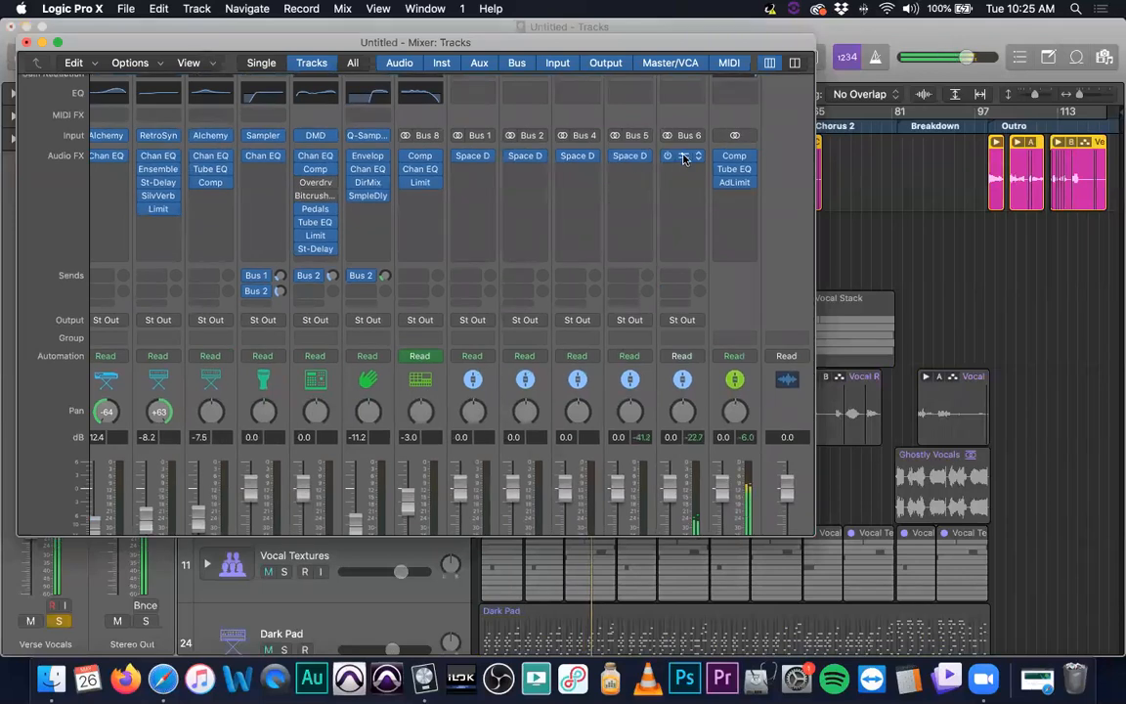
click(628, 158)
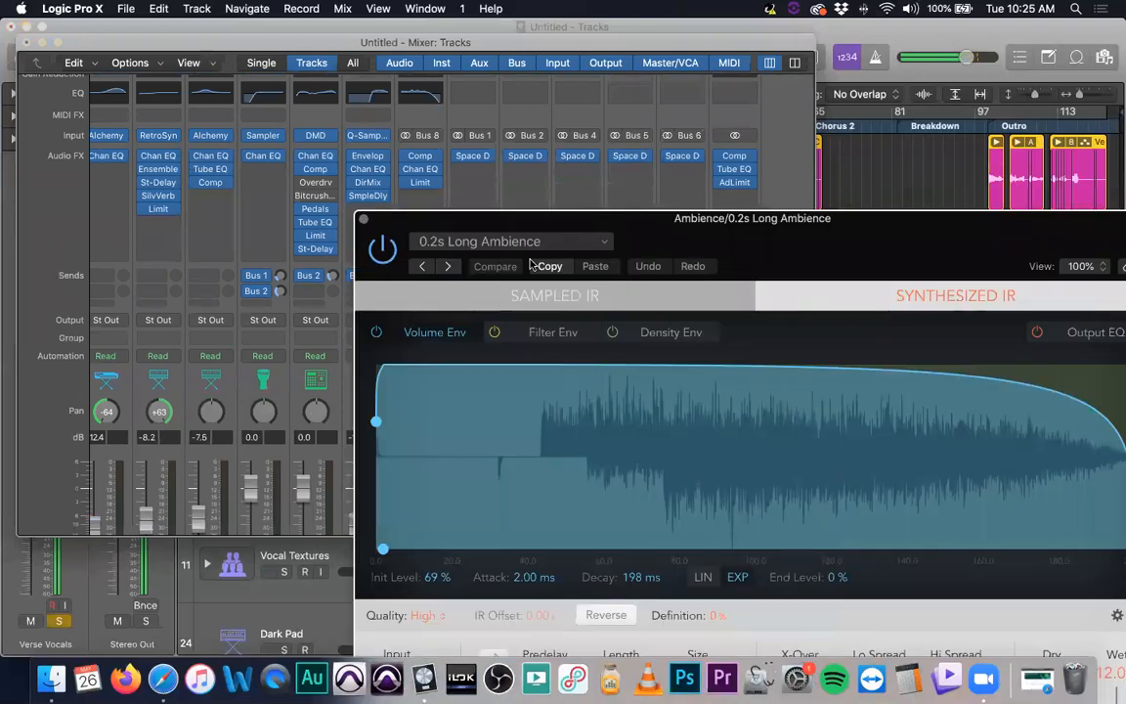
click(363, 221)
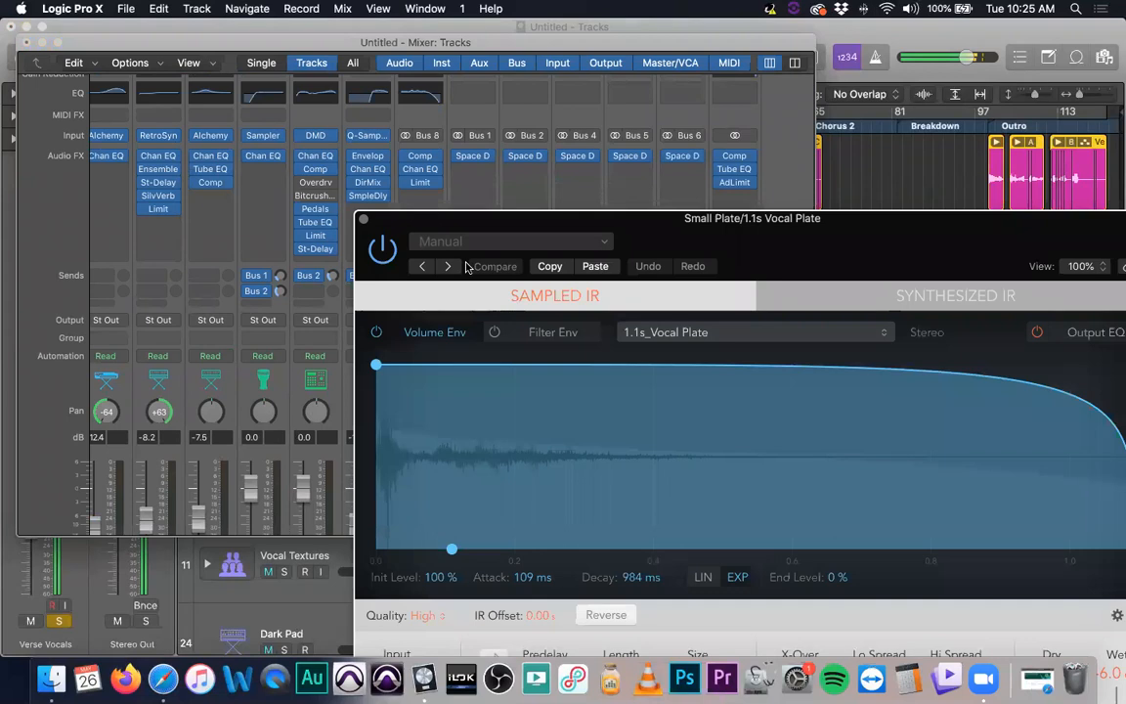
click(362, 221)
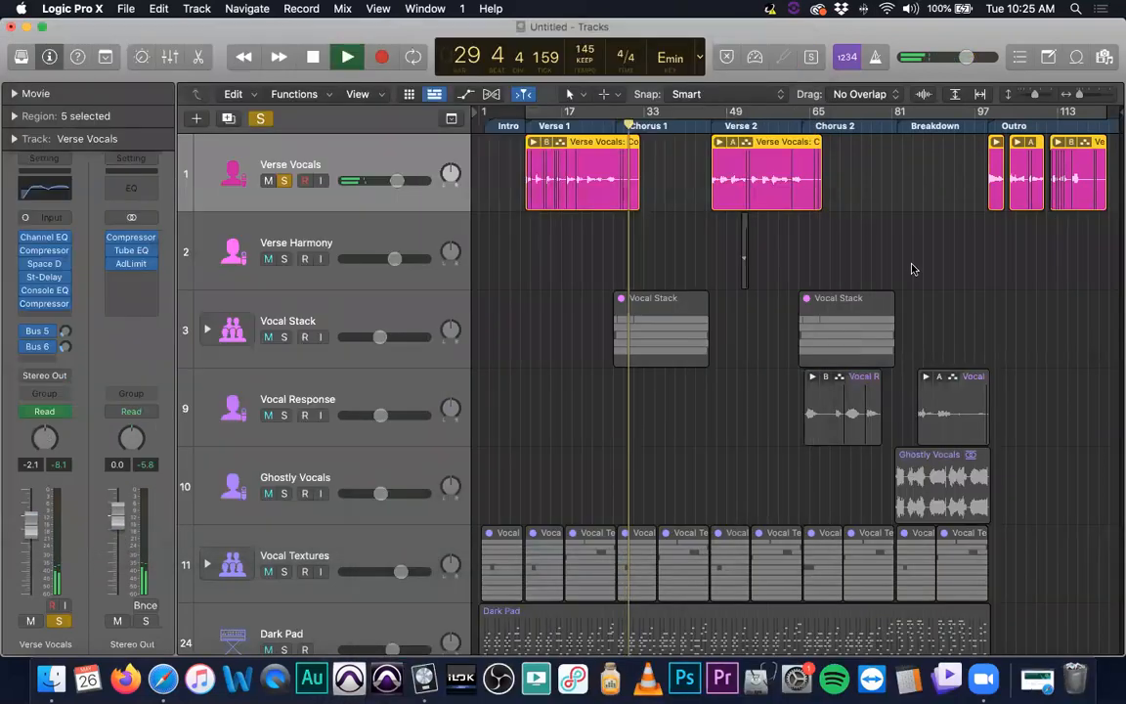
click(27, 43)
Show track automation and display the Verse Vocals' Space D Wet Output automation lane
key(a)
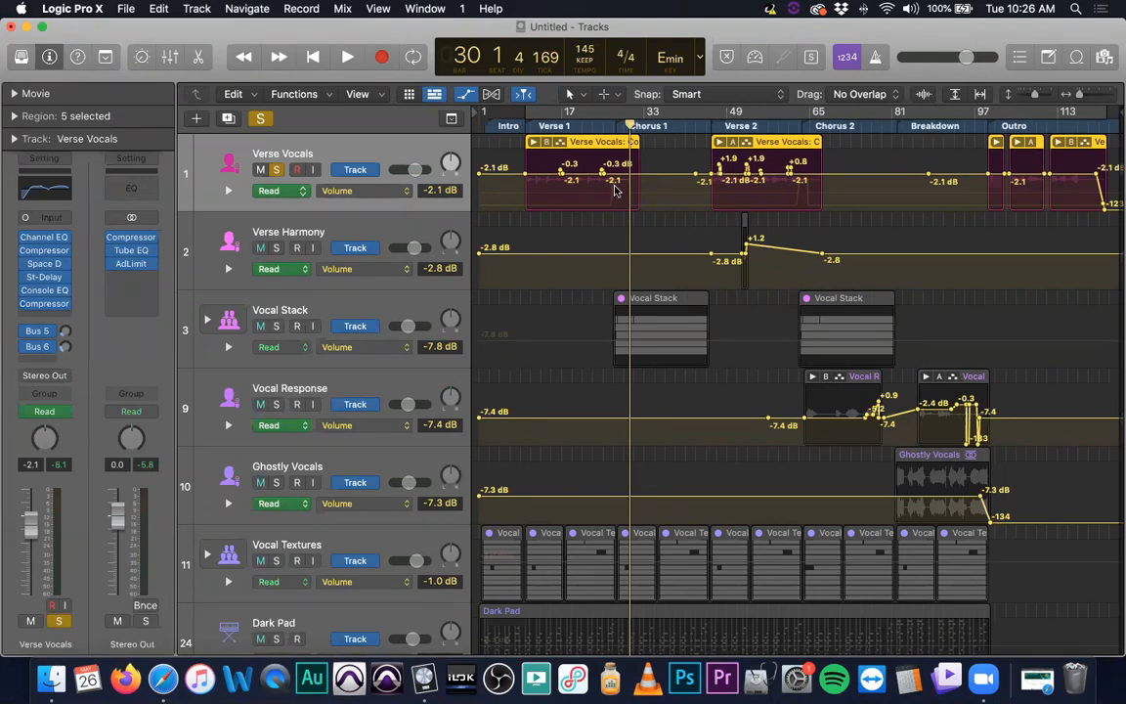
click(403, 190)
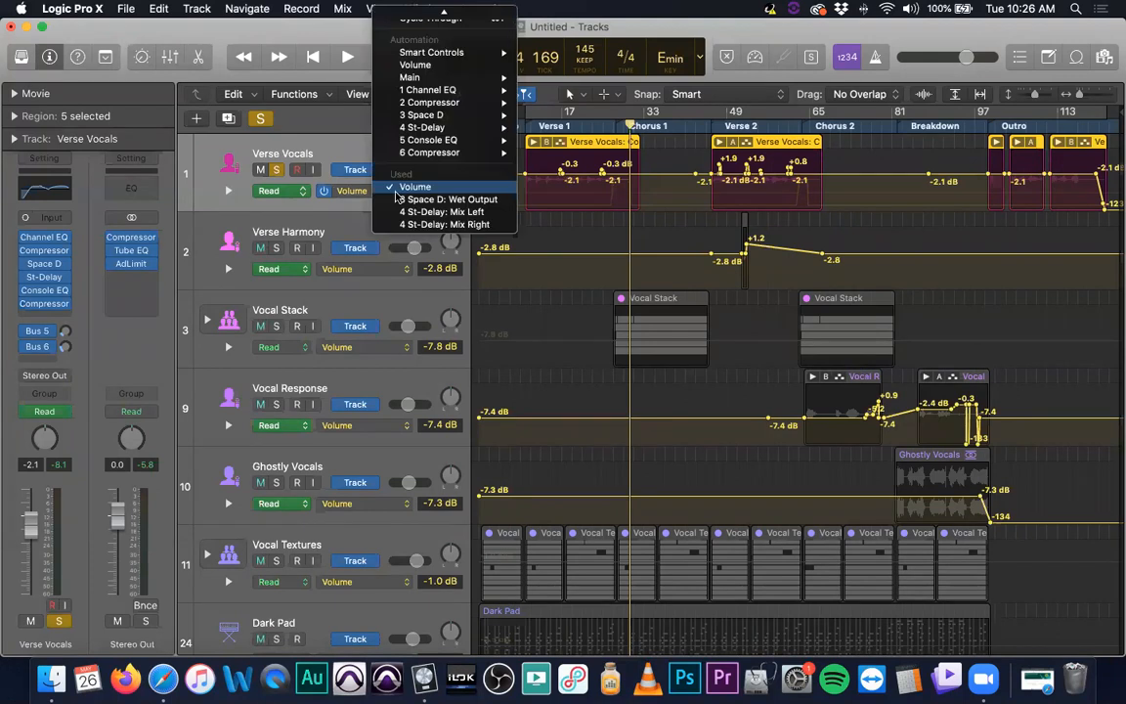
click(490, 205)
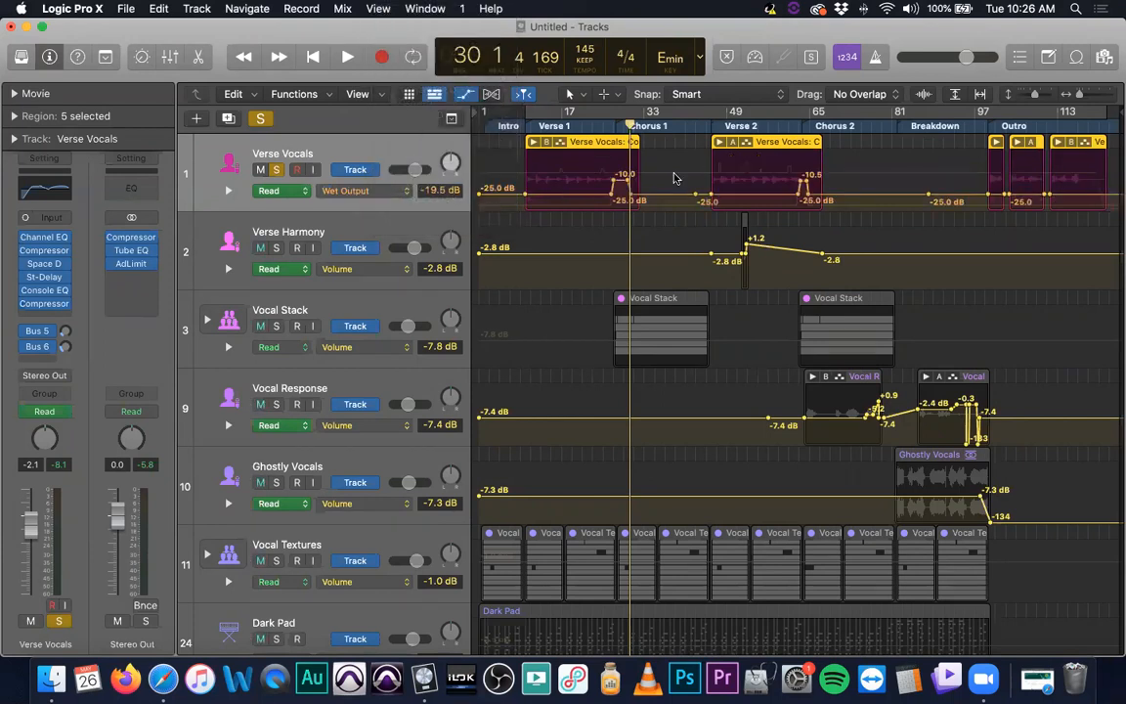
Zoom in on Chorus 1 and play the soloed vocal through the wet output automation ramp
click(605, 128)
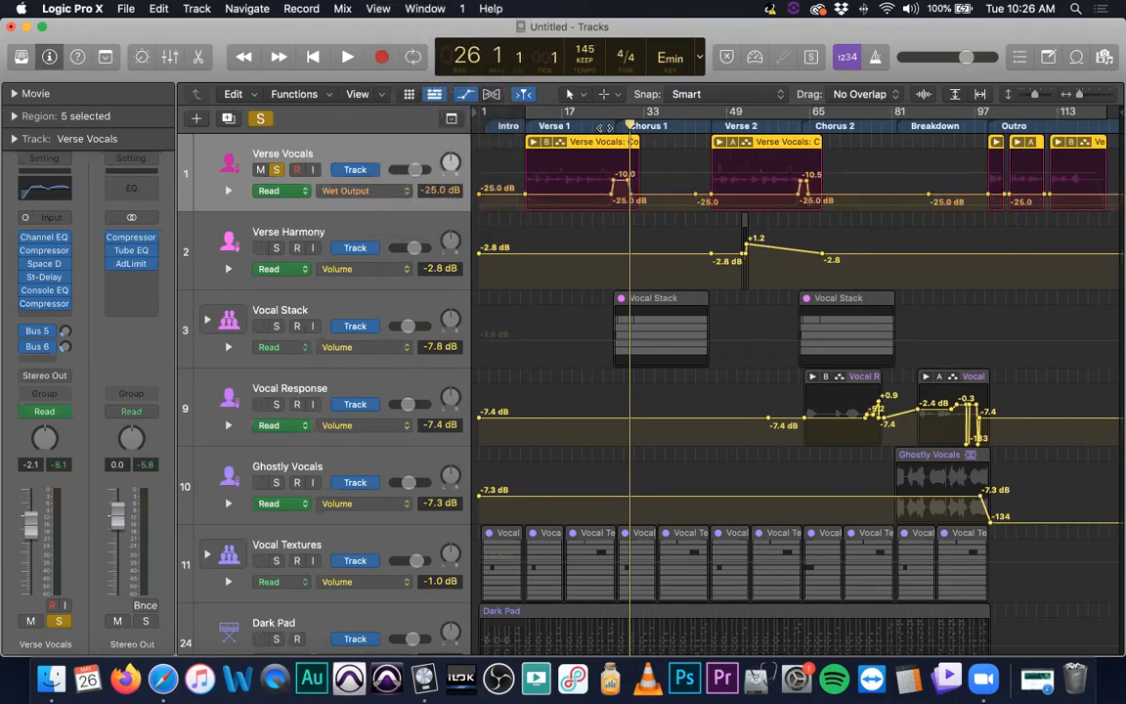
scroll(611, 127, up, 5)
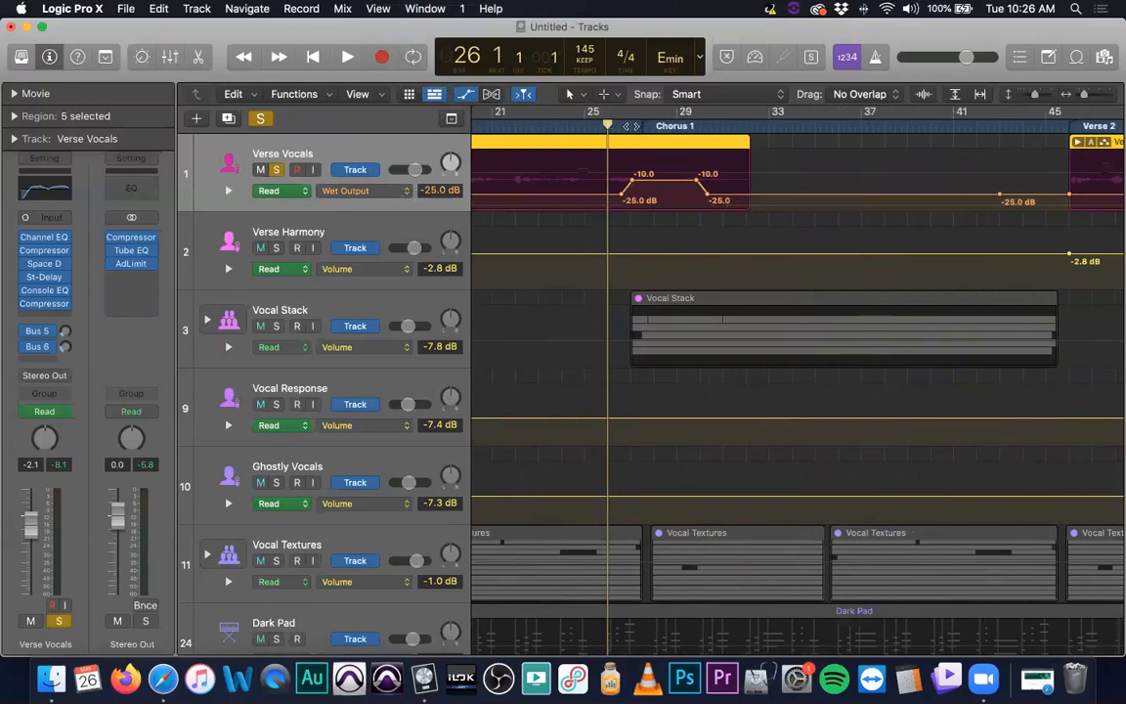
key(comma)
click(606, 124)
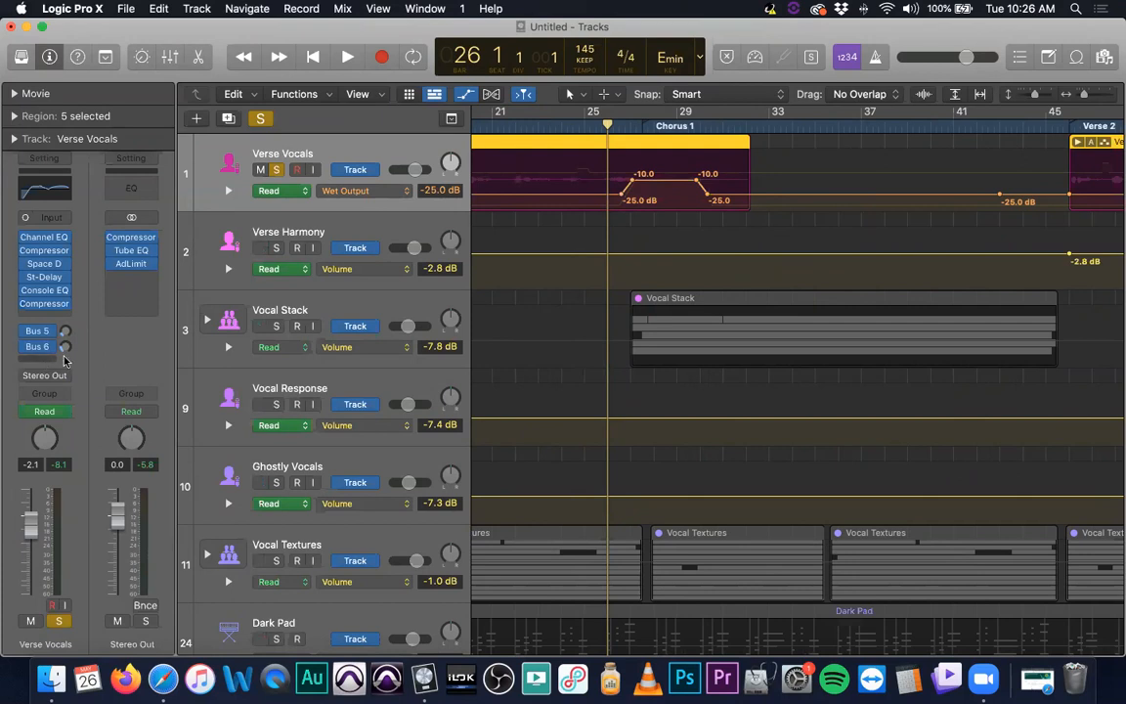
key(space)
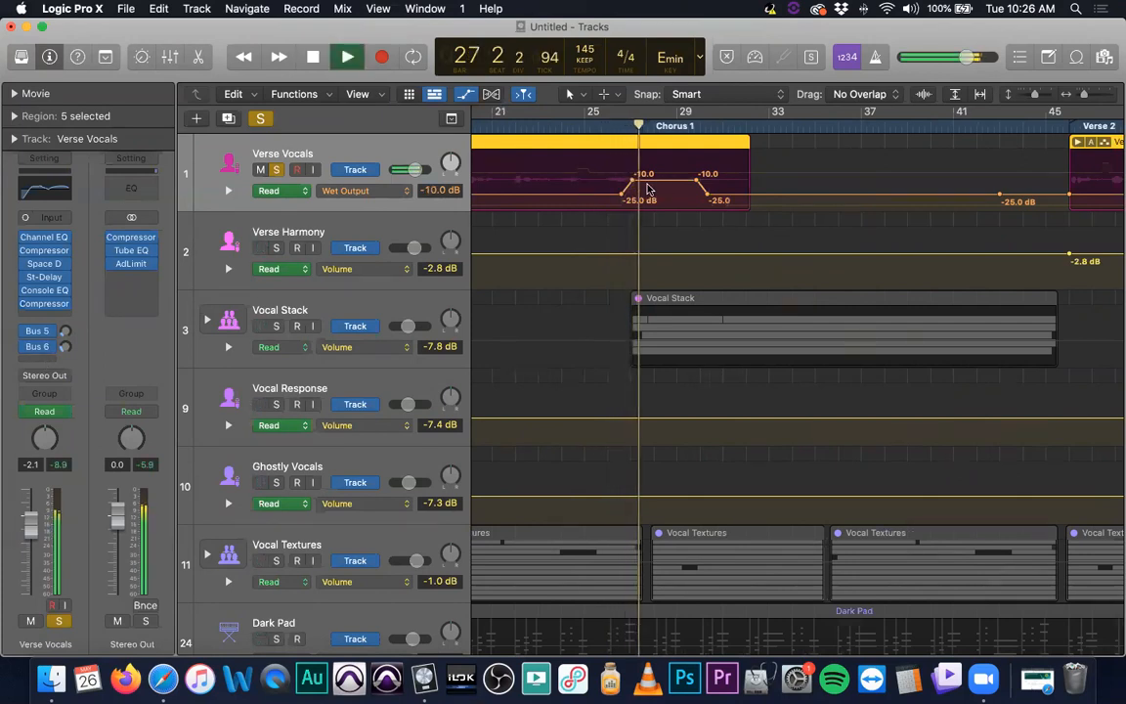
key(space)
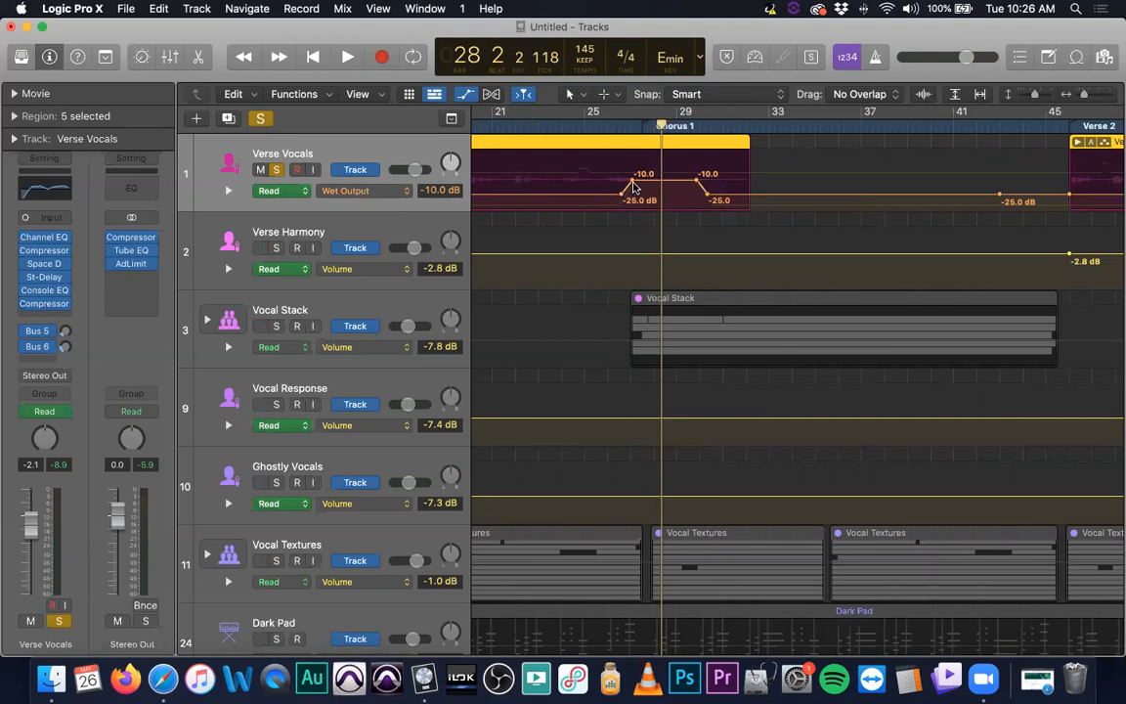
Zoom out, unsolo Verse Vocals and play Chorus 1 with the full mix
key(super+Left)
key(super+Left)
key(super+Left)
key(super+Left)
key(super+Left)
key(super+Left)
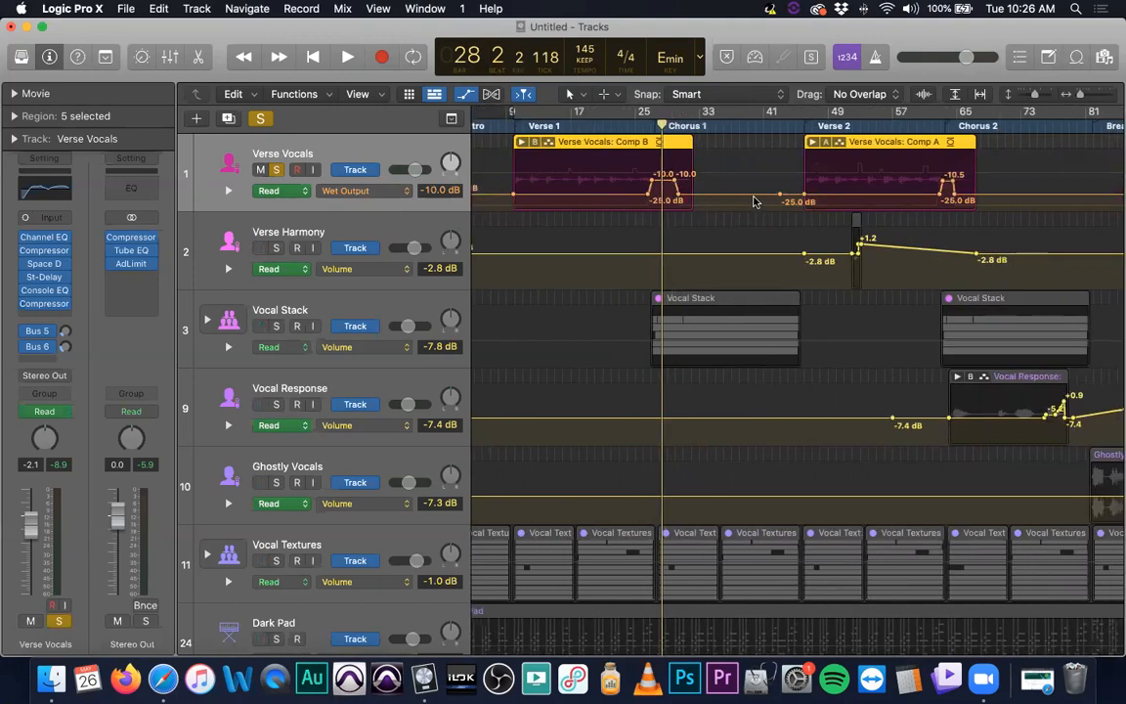
click(640, 128)
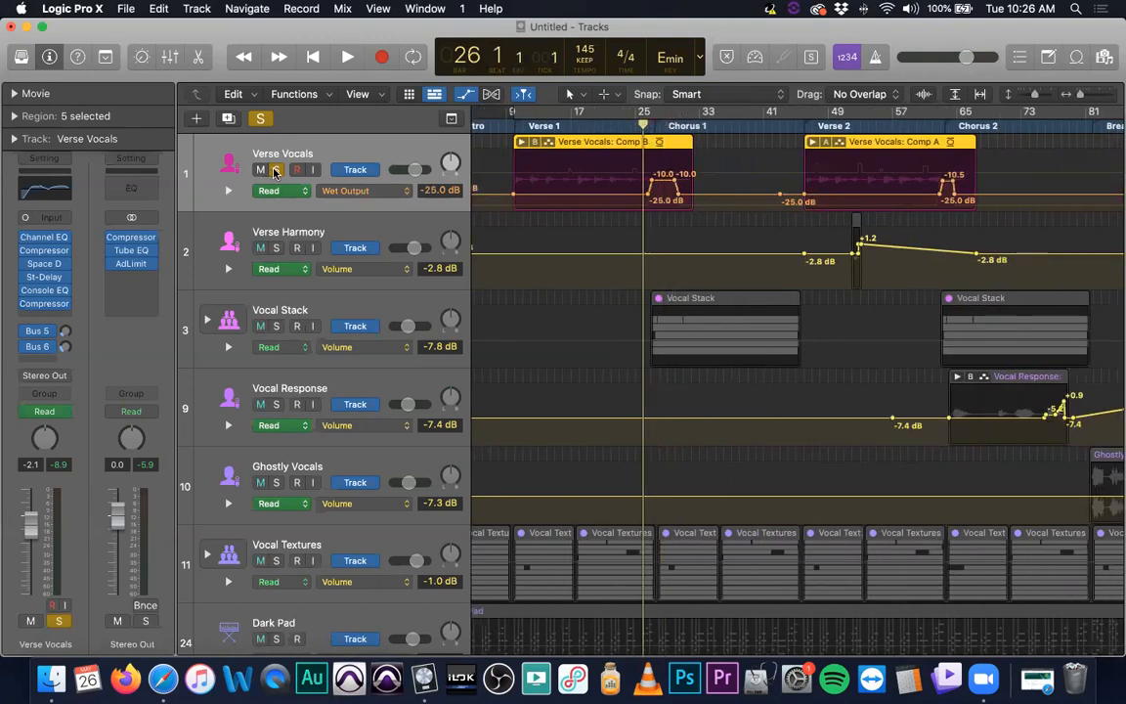
click(276, 169)
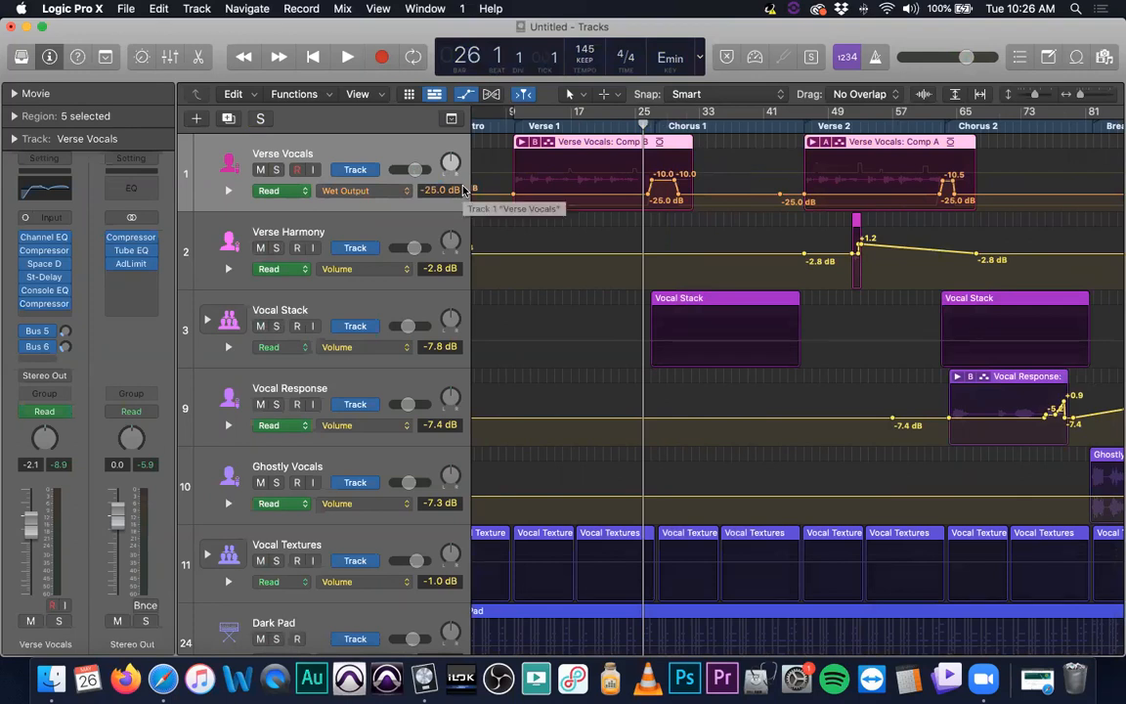
key(space)
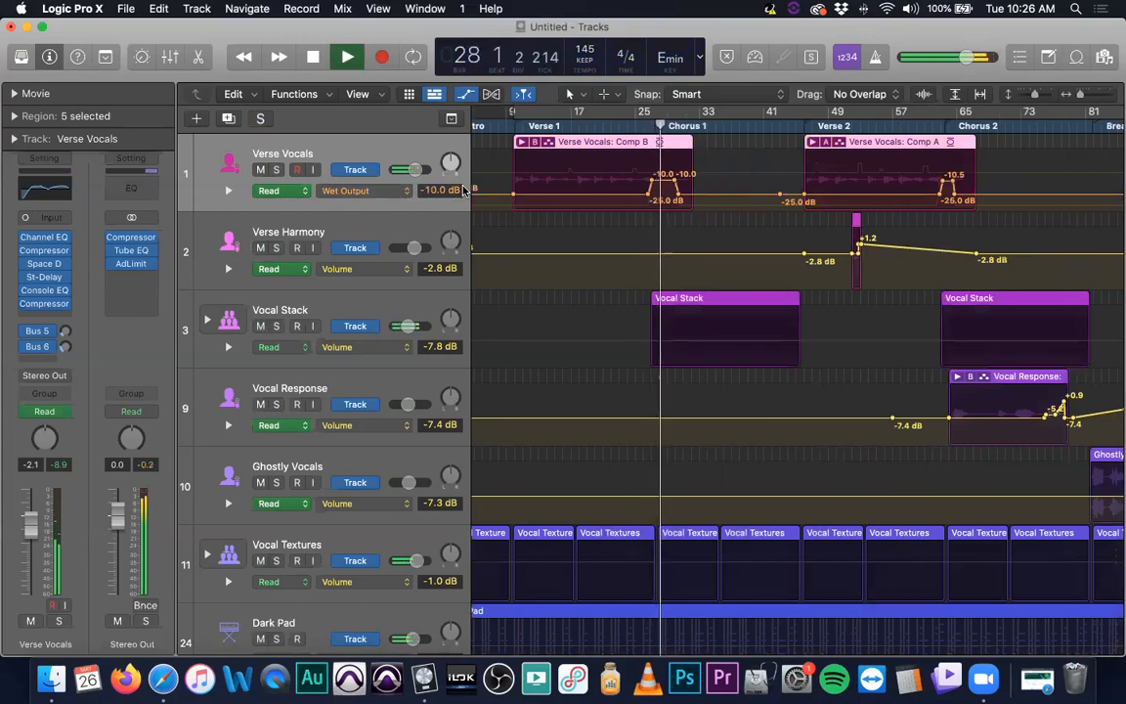
key(space)
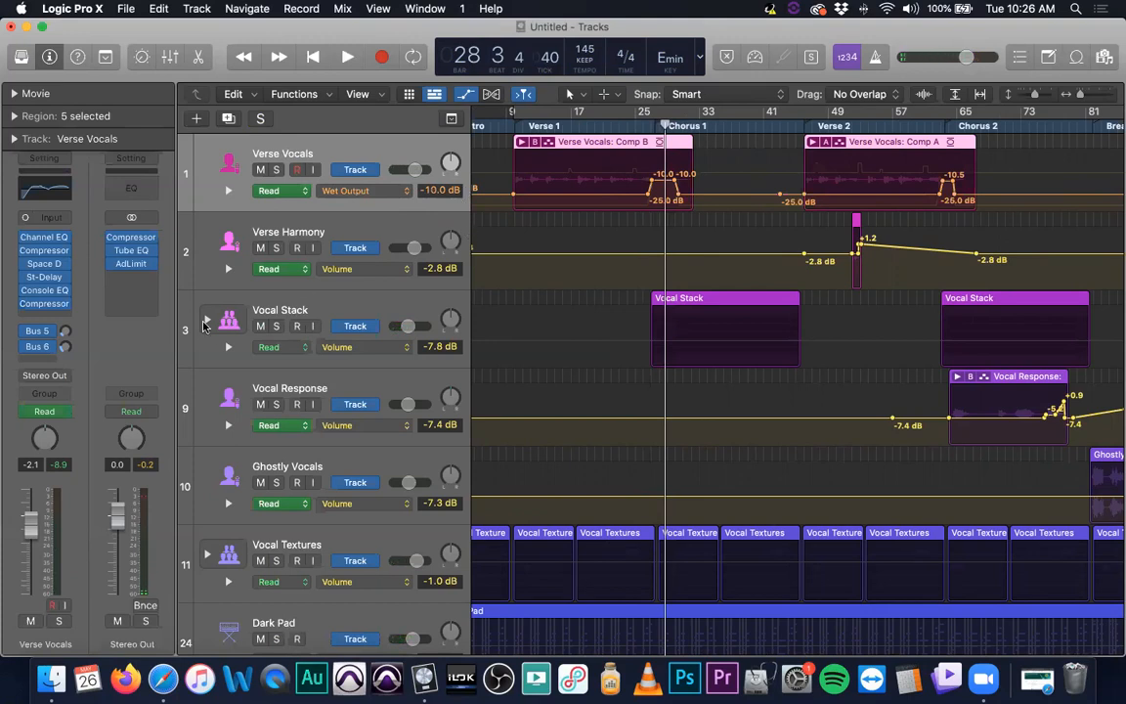
Expand the Vocal Stack track stack and open the Lead Vocal take folder in Chorus 1
click(349, 304)
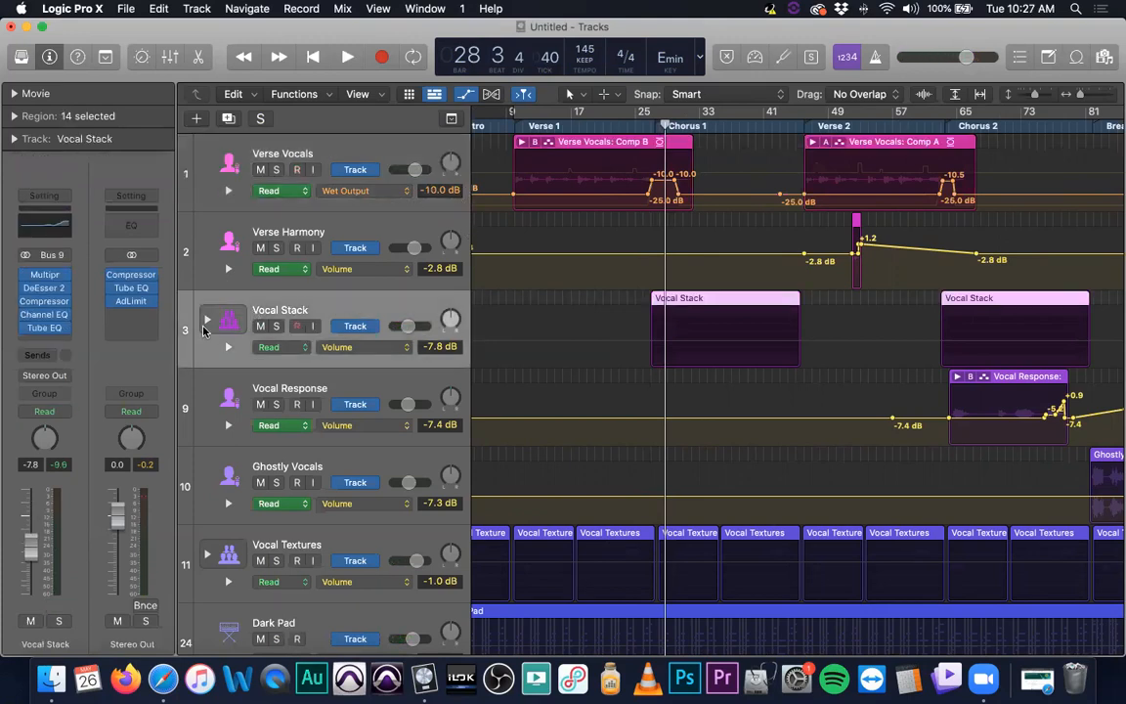
click(207, 319)
scroll(736, 395, down, 4)
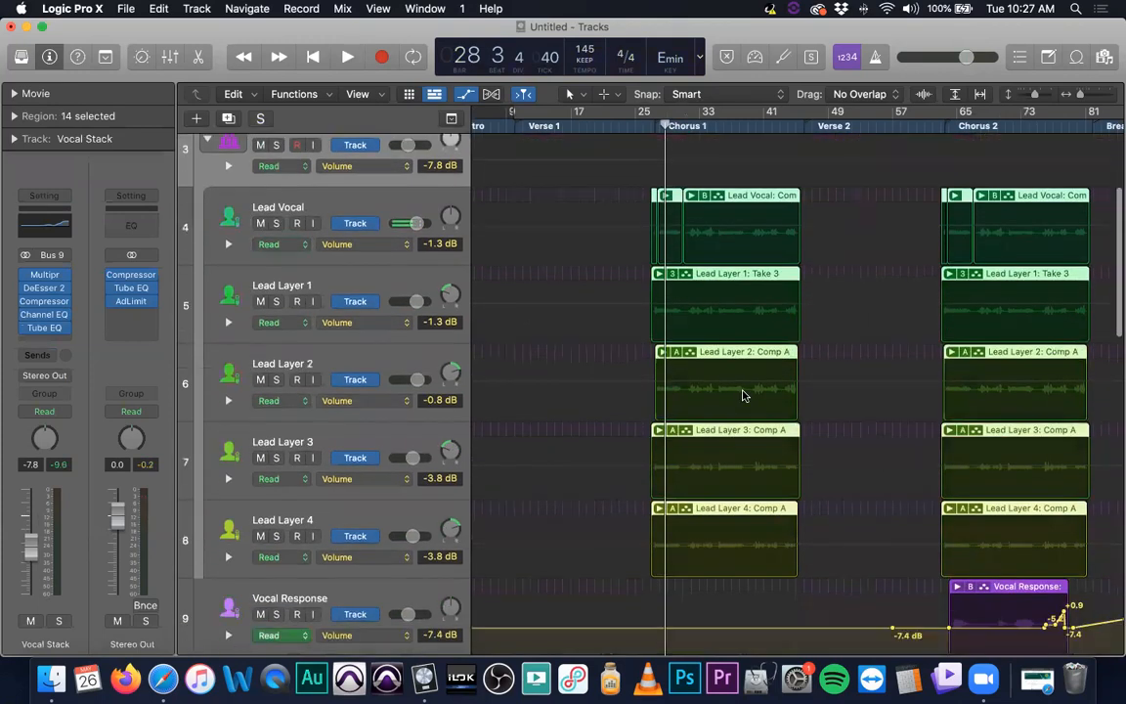
scroll(741, 396, up, 1)
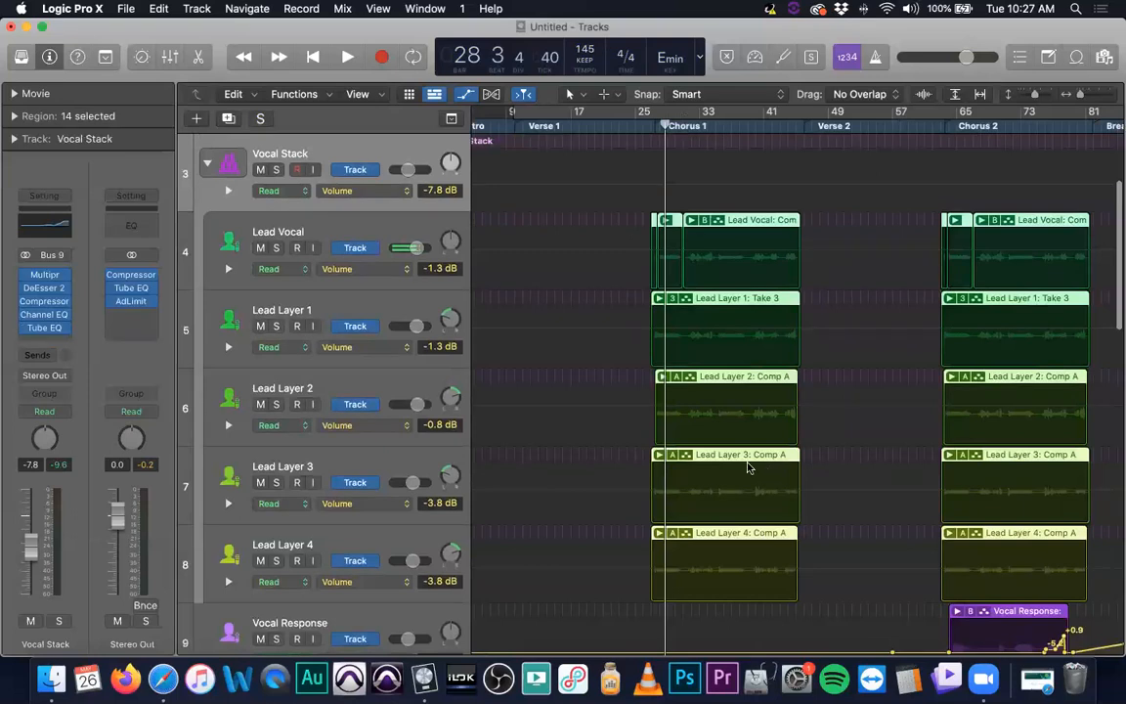
click(659, 299)
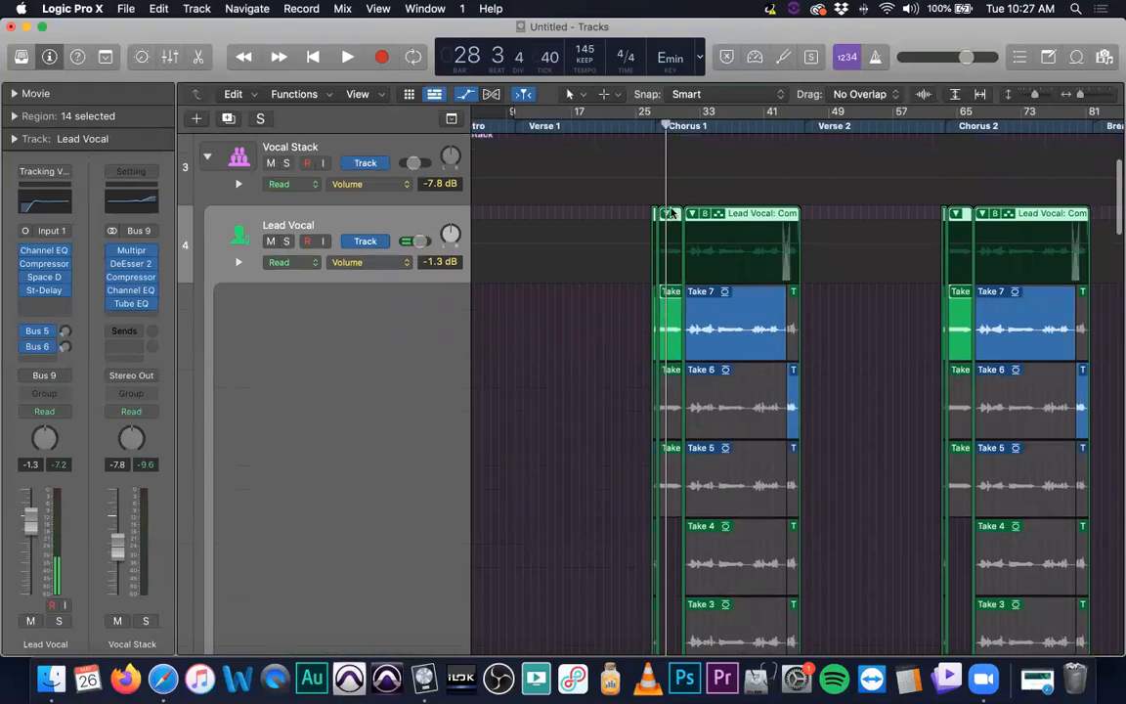
Expand the take folders of all Vocal Stack lead tracks in Chorus 1 and browse through their takes
click(666, 214)
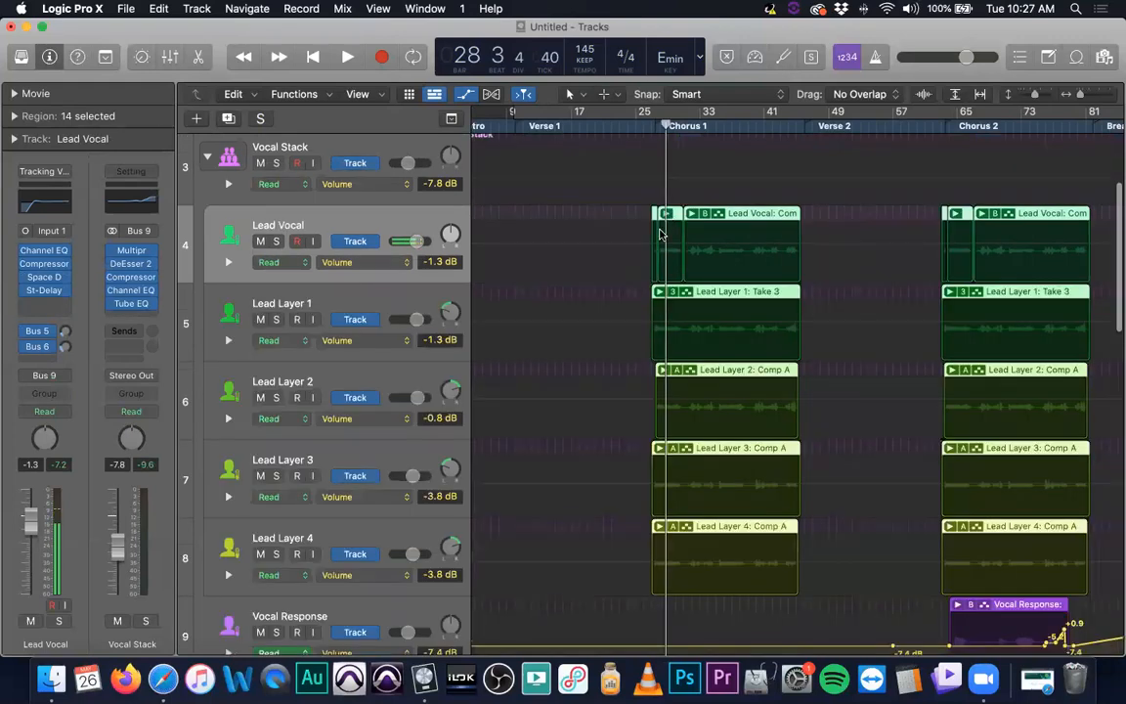
click(661, 293)
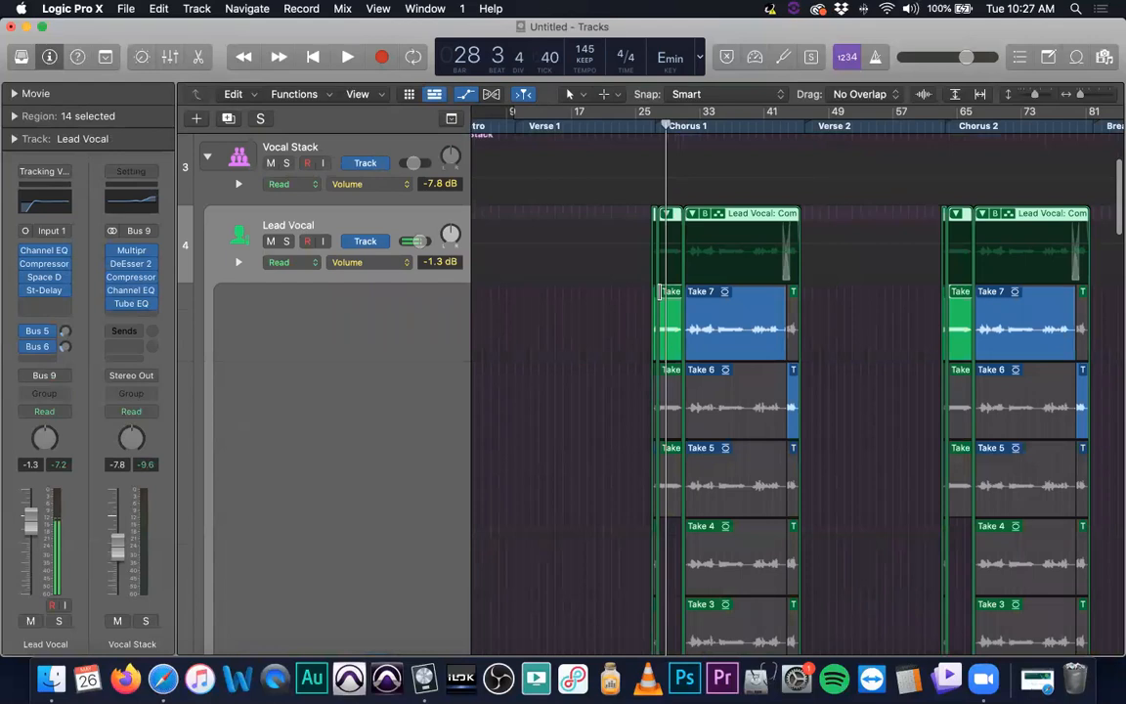
scroll(664, 304, down, 11)
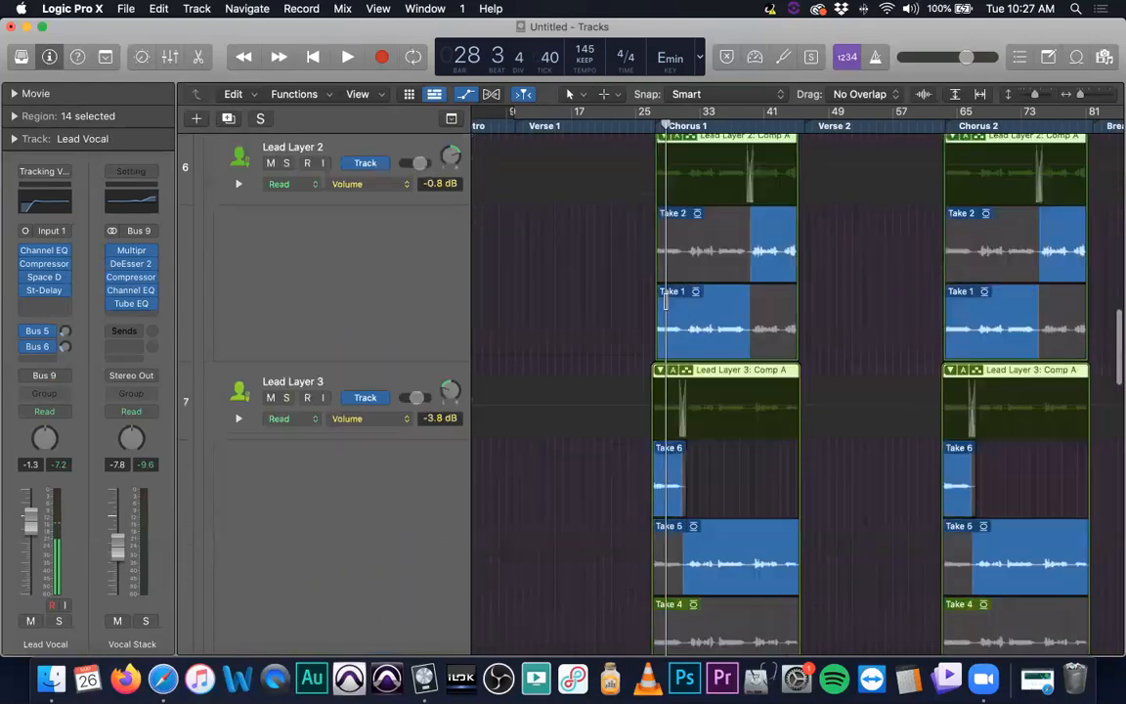
scroll(664, 303, down, 8)
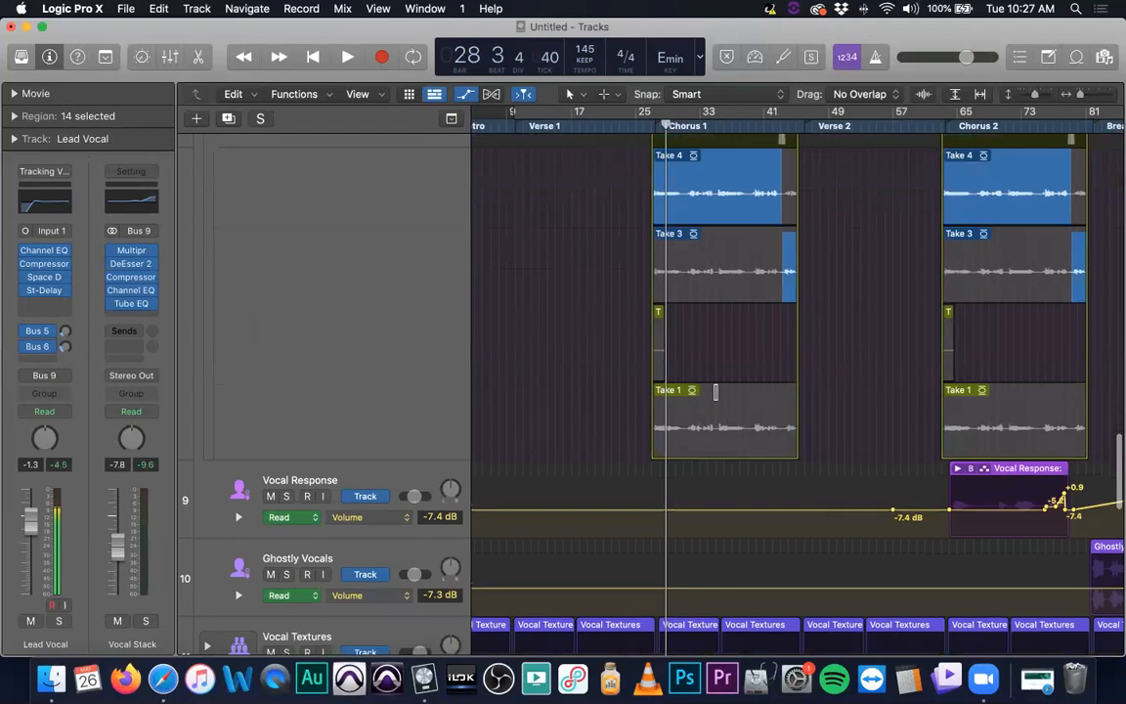
scroll(721, 391, up, 8)
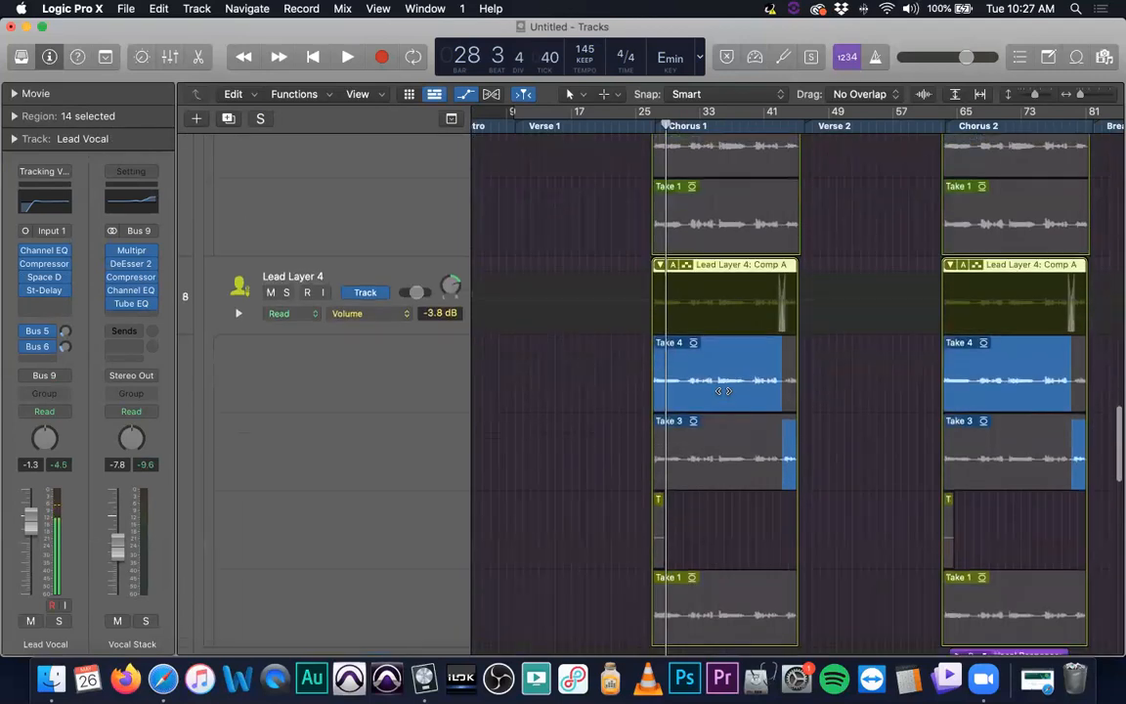
scroll(723, 391, up, 15)
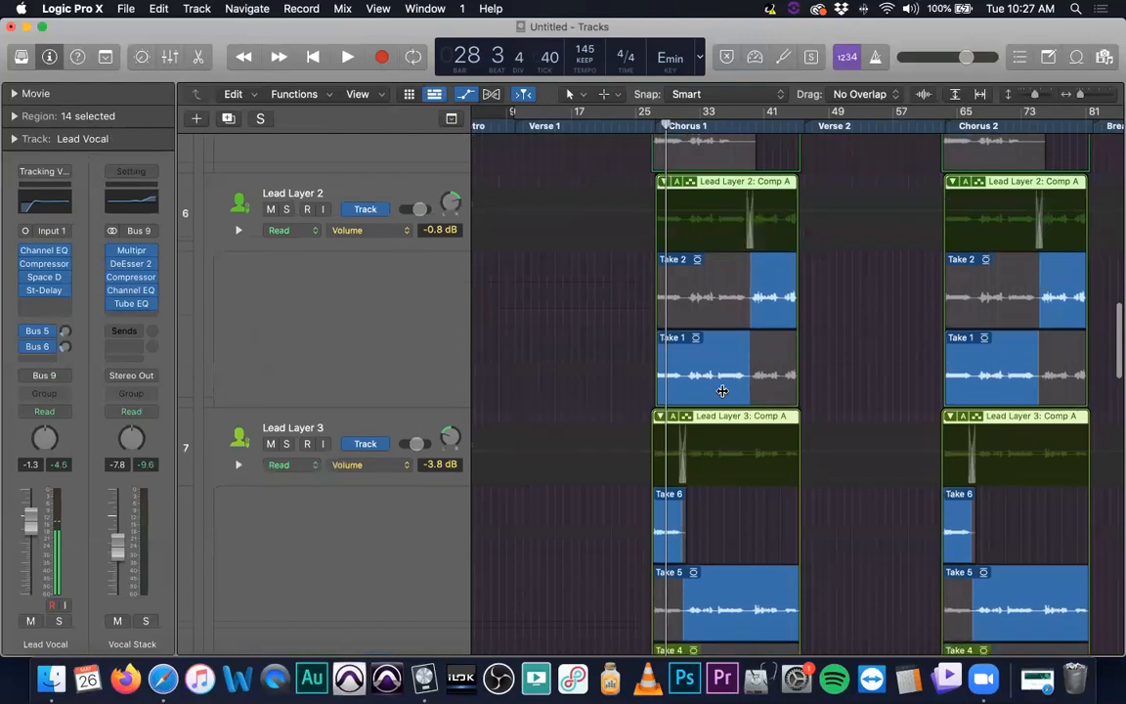
scroll(723, 391, up, 20)
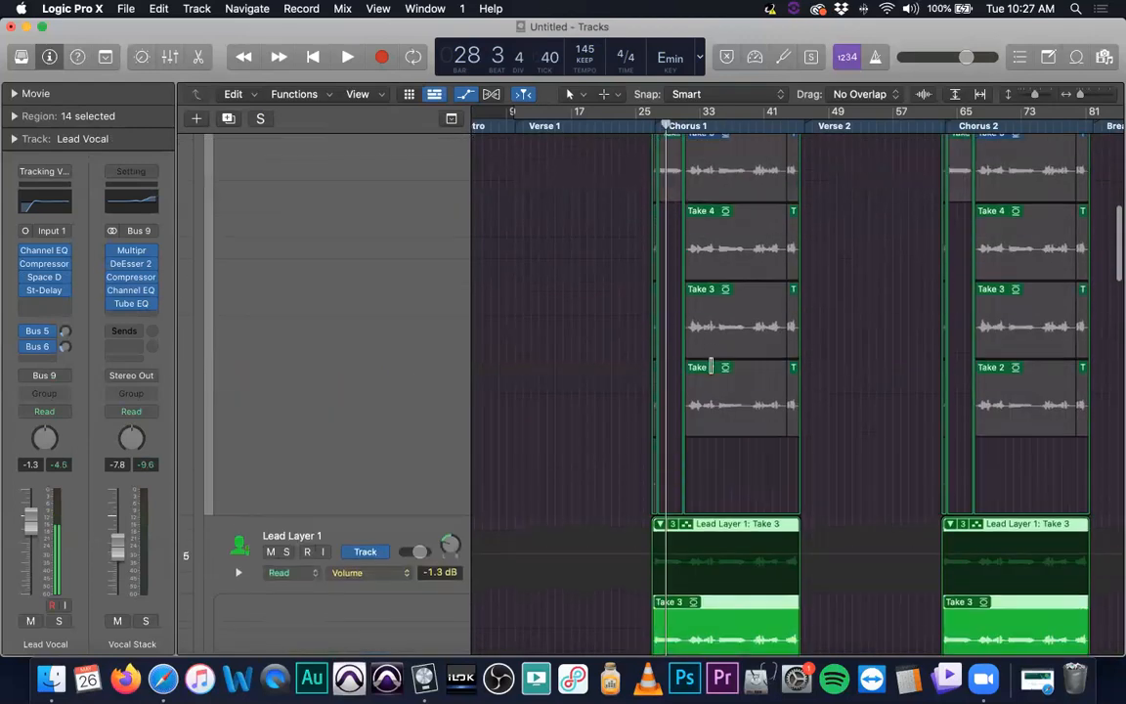
scroll(674, 293, up, 4)
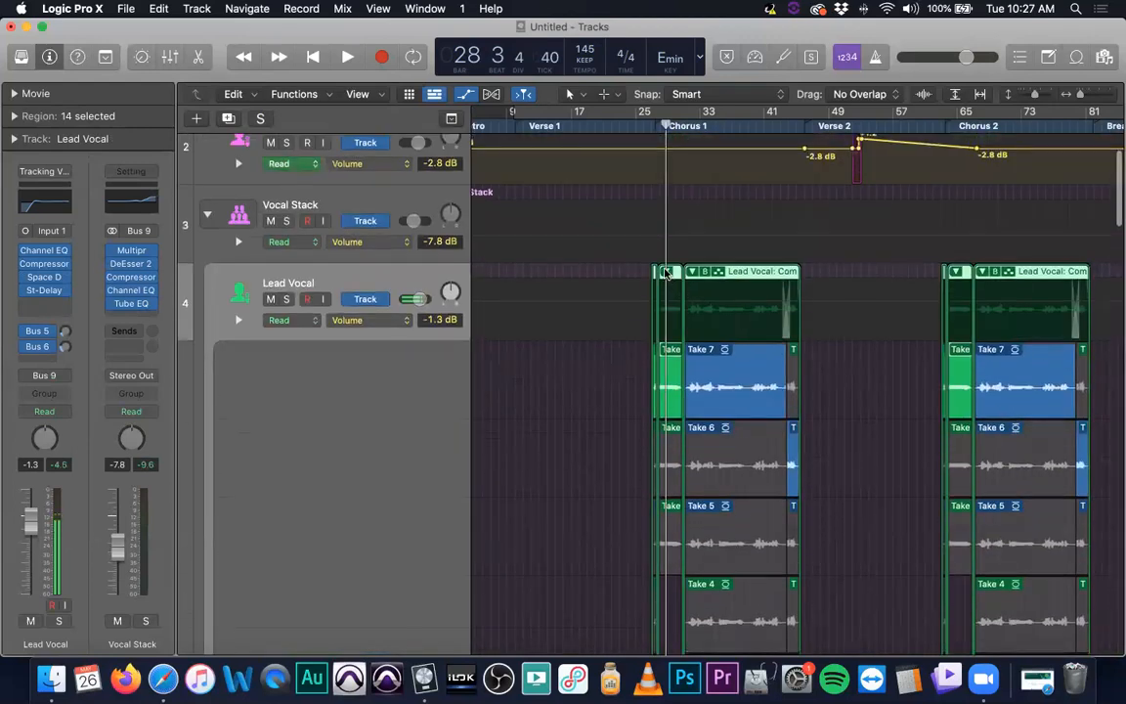
Collapse the vocal take folders and fold up the Vocal Stack track stack
click(665, 272)
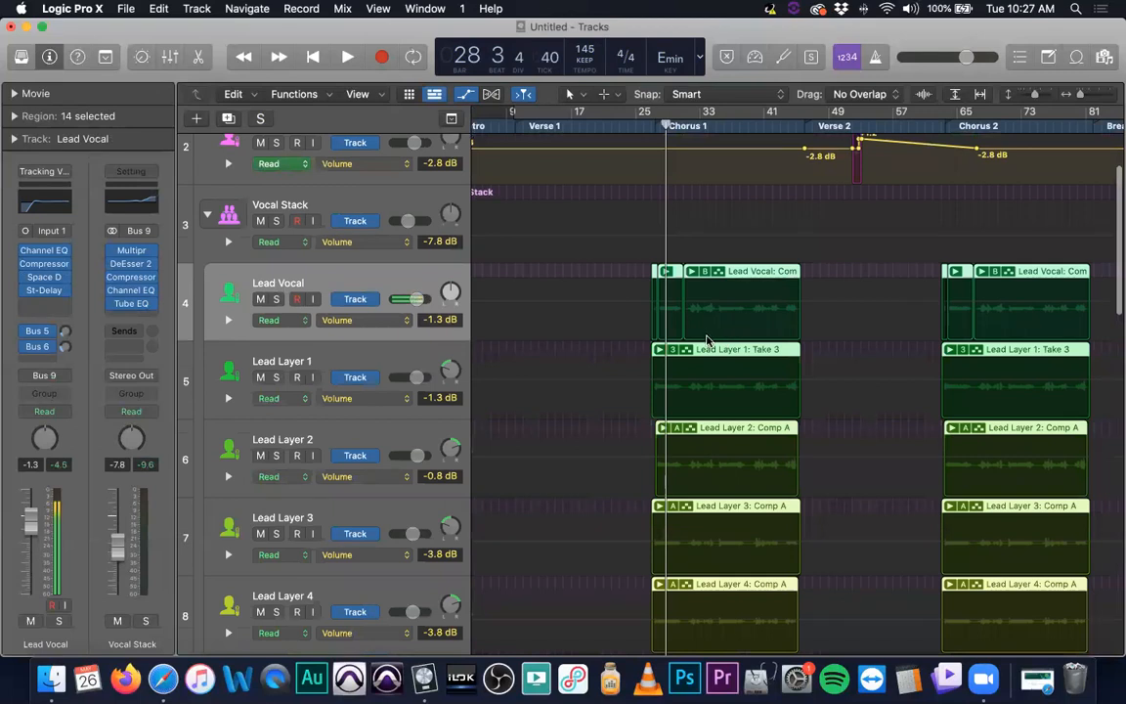
scroll(738, 312, down, 2)
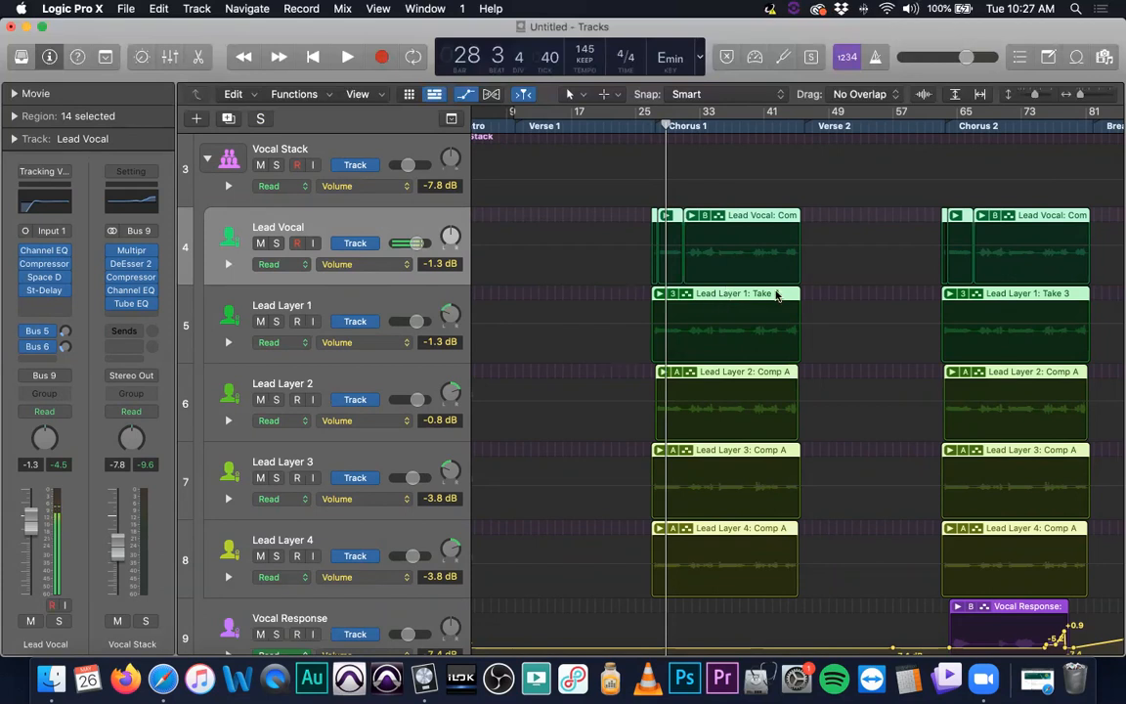
scroll(777, 294, right, 5)
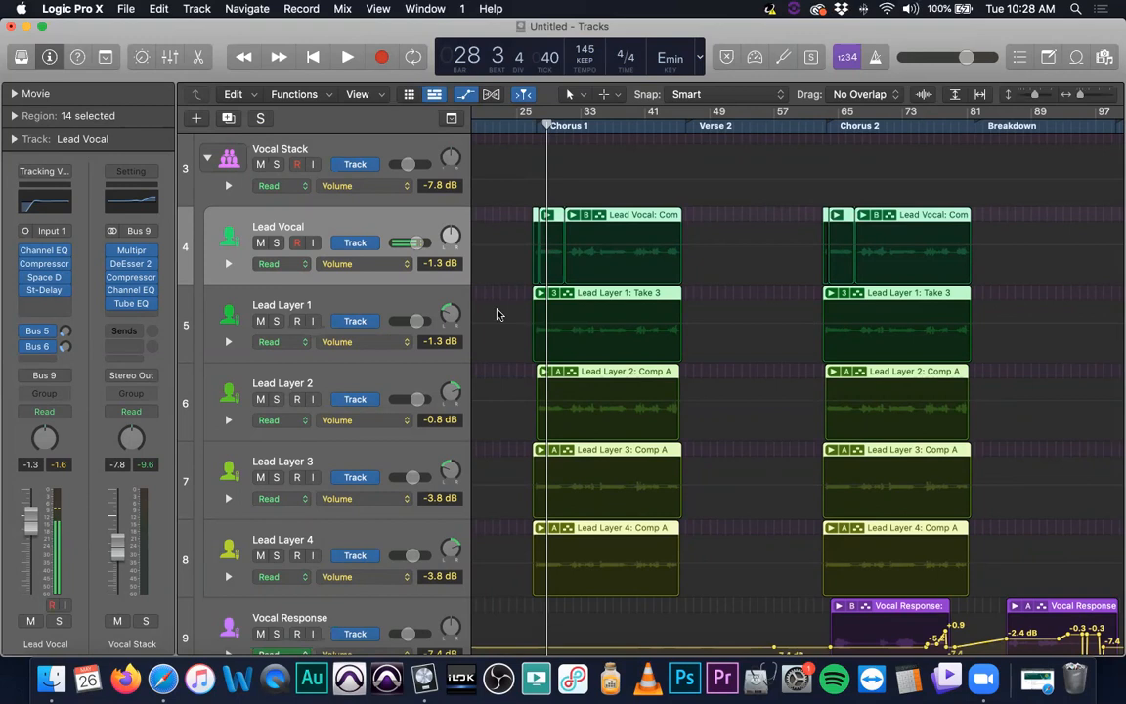
click(228, 185)
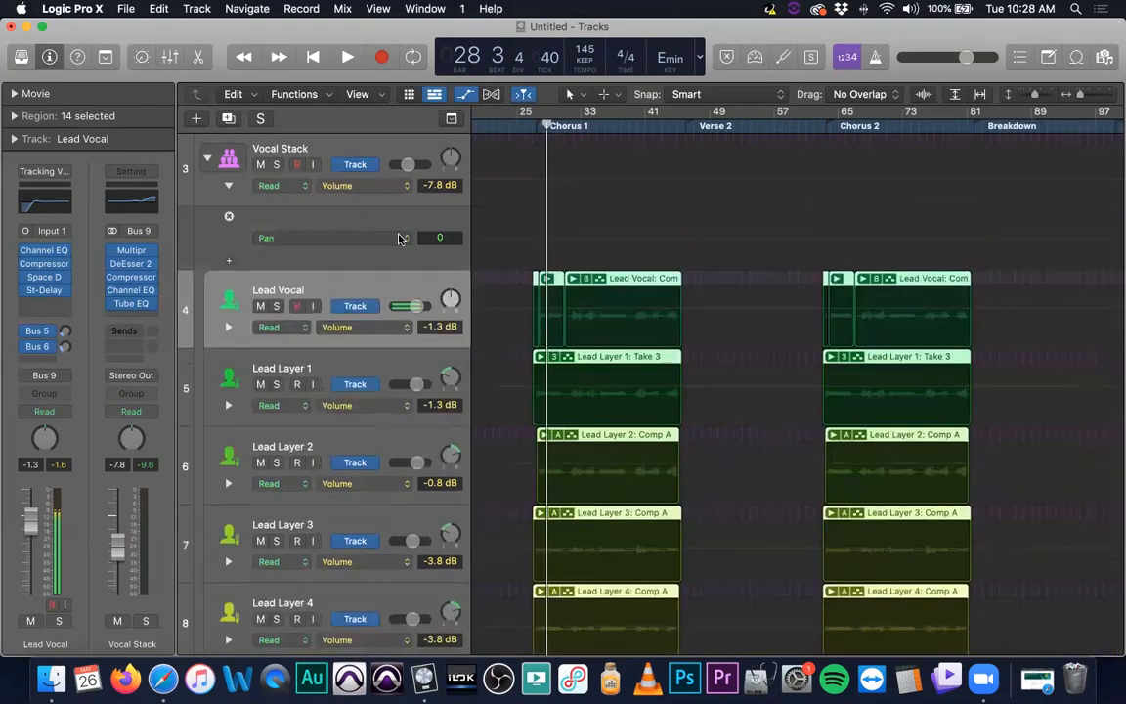
click(228, 184)
click(207, 158)
scroll(589, 324, up, 4)
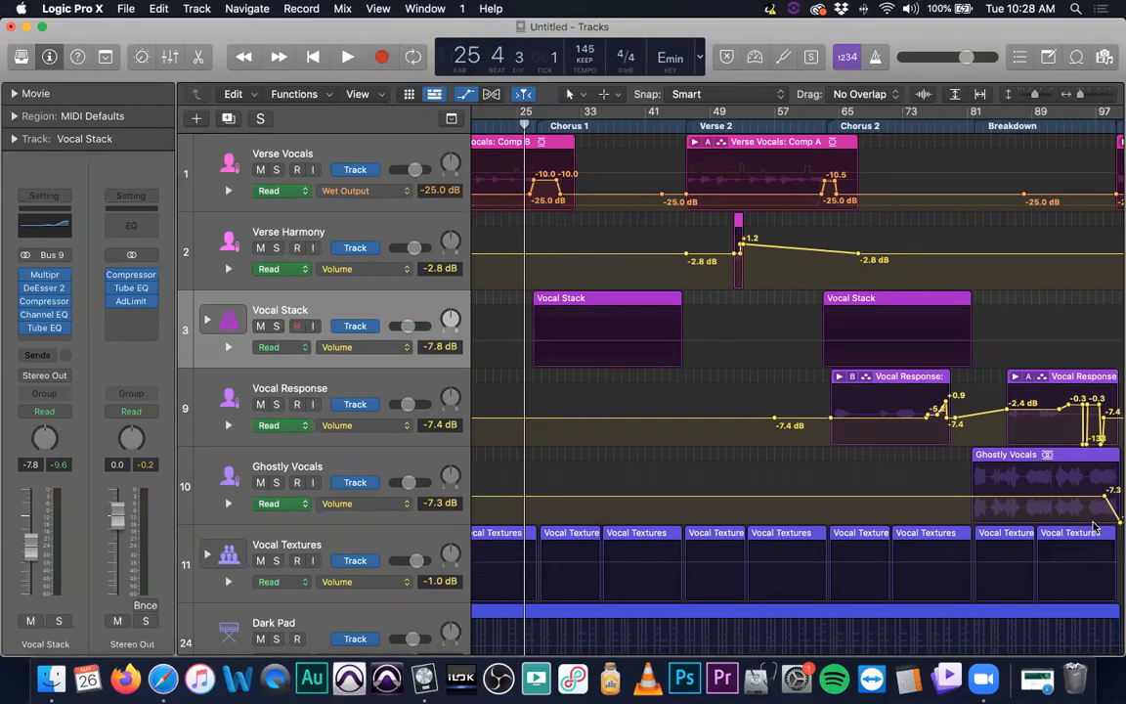
Play the mix from the start of Chorus 1 with the Vocal Stack collapsed
click(526, 126)
key(space)
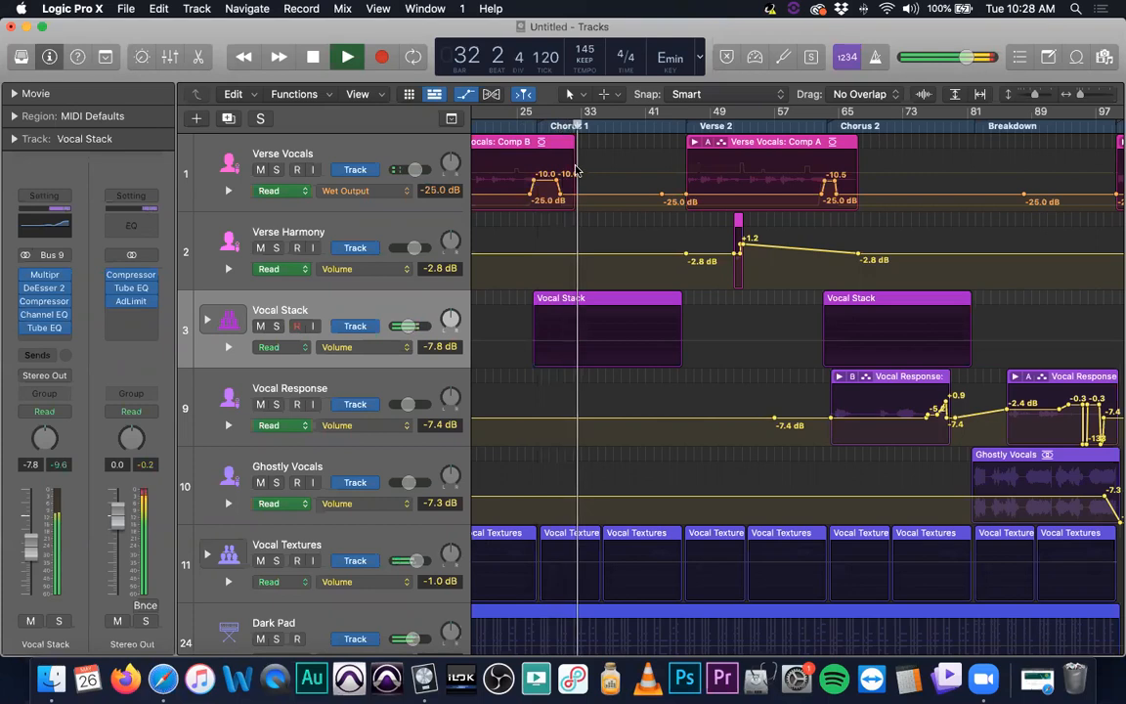
key(space)
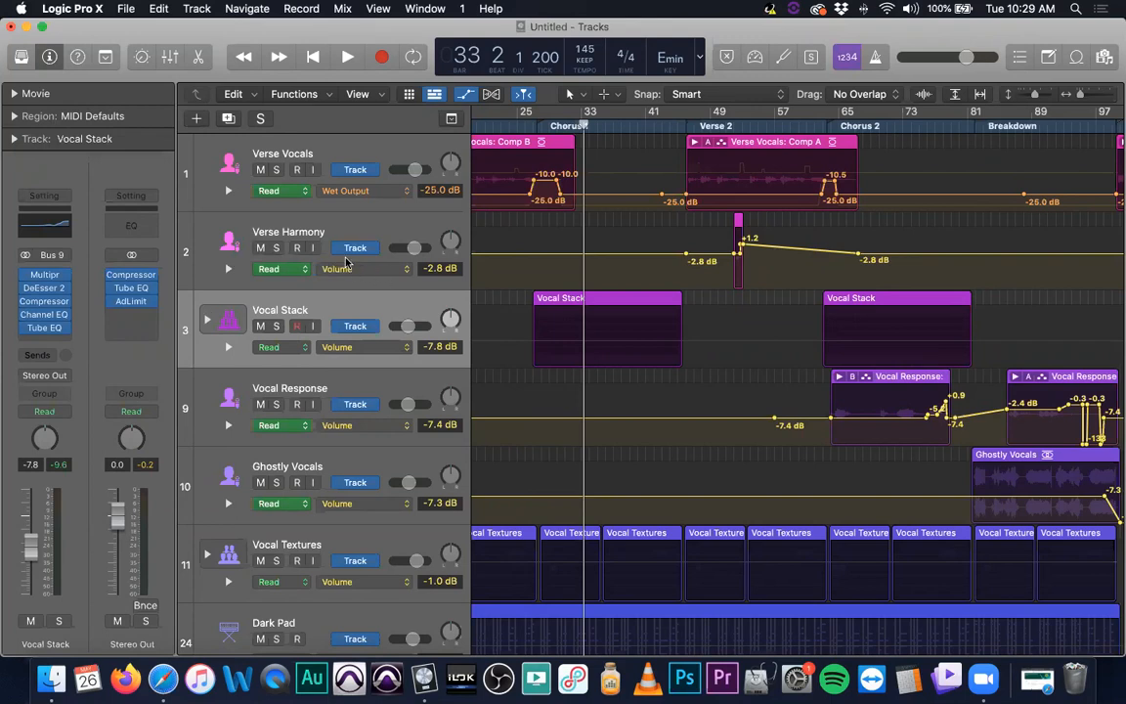
Solo the Vocal Textures track stack and play it from the start of Chorus 1
click(359, 147)
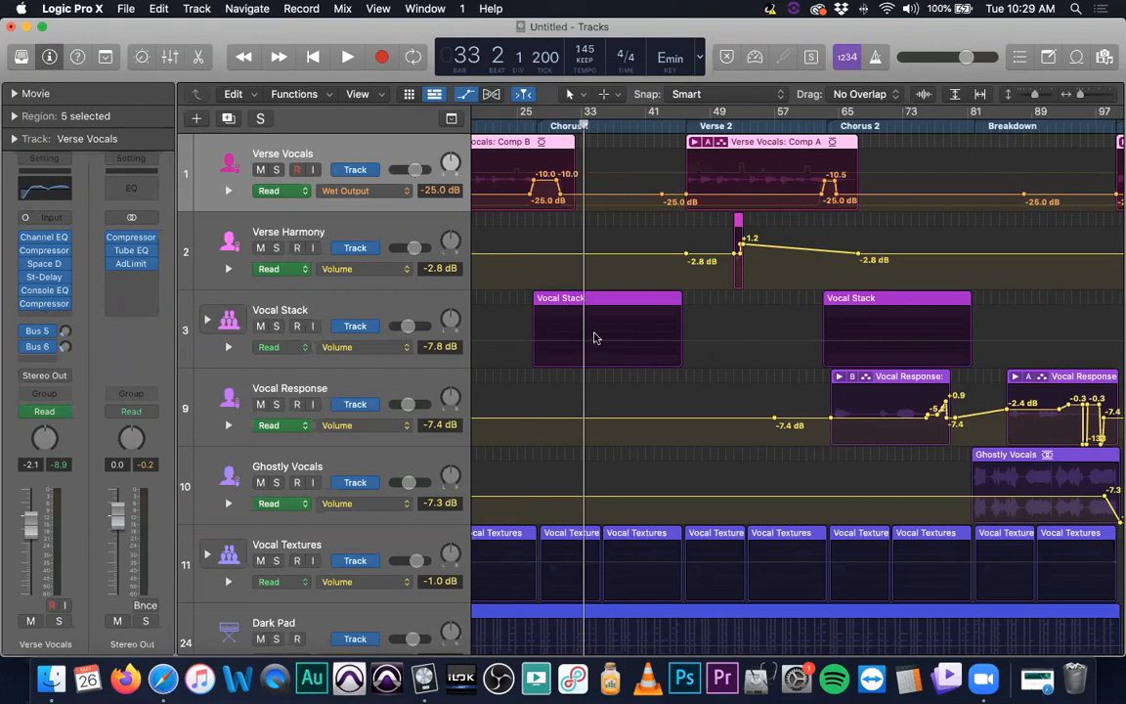
scroll(593, 337, down, 3)
scroll(557, 376, left, 2)
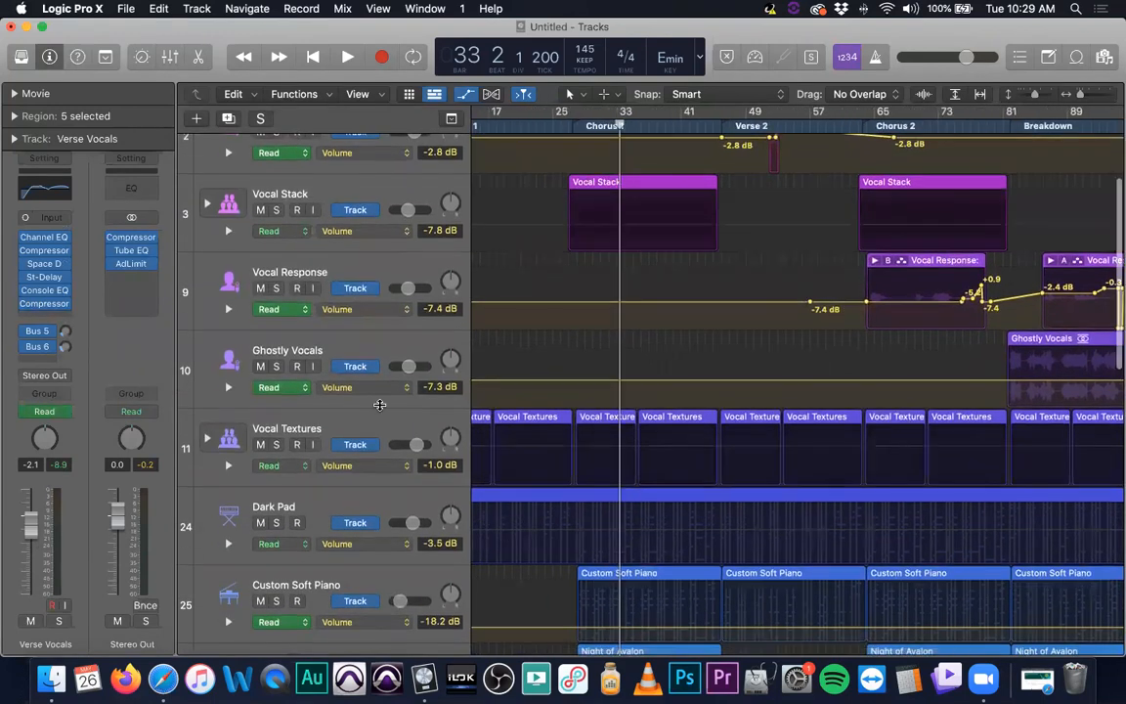
click(277, 445)
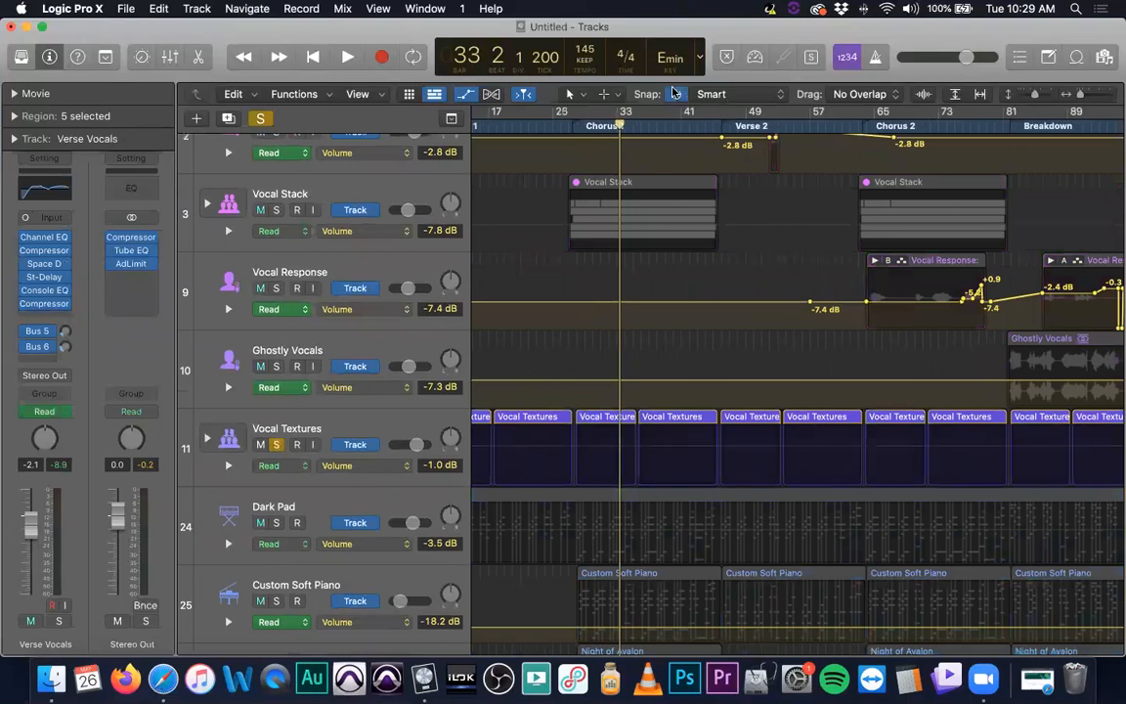
click(559, 126)
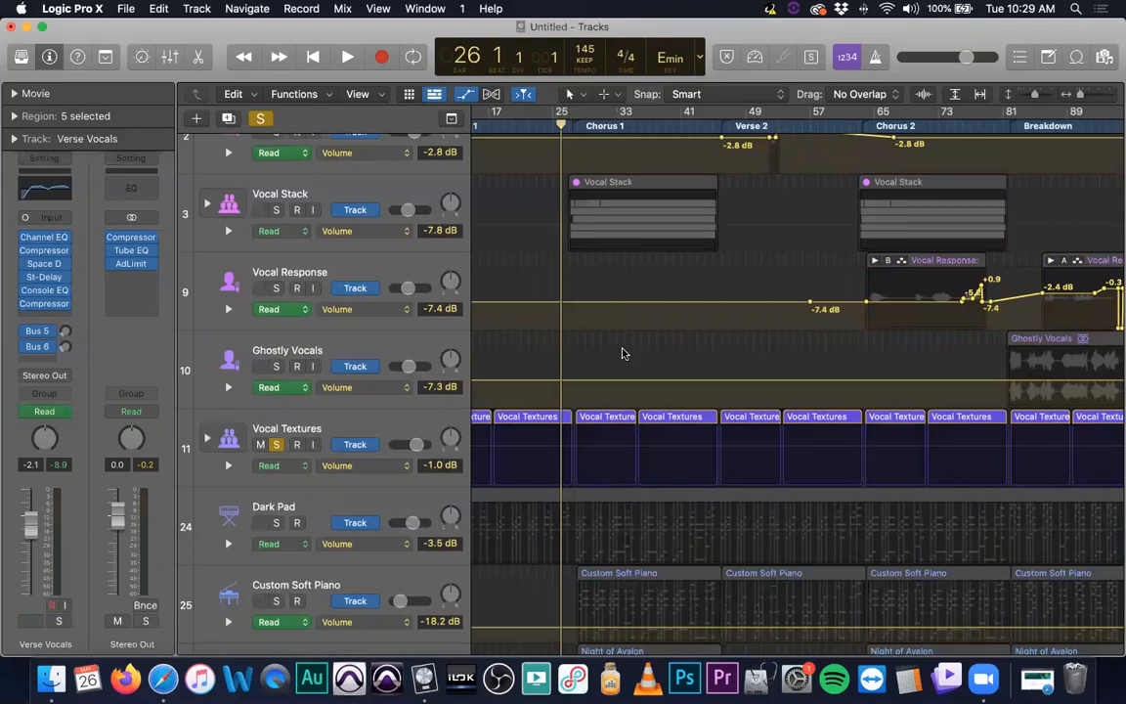
key(space)
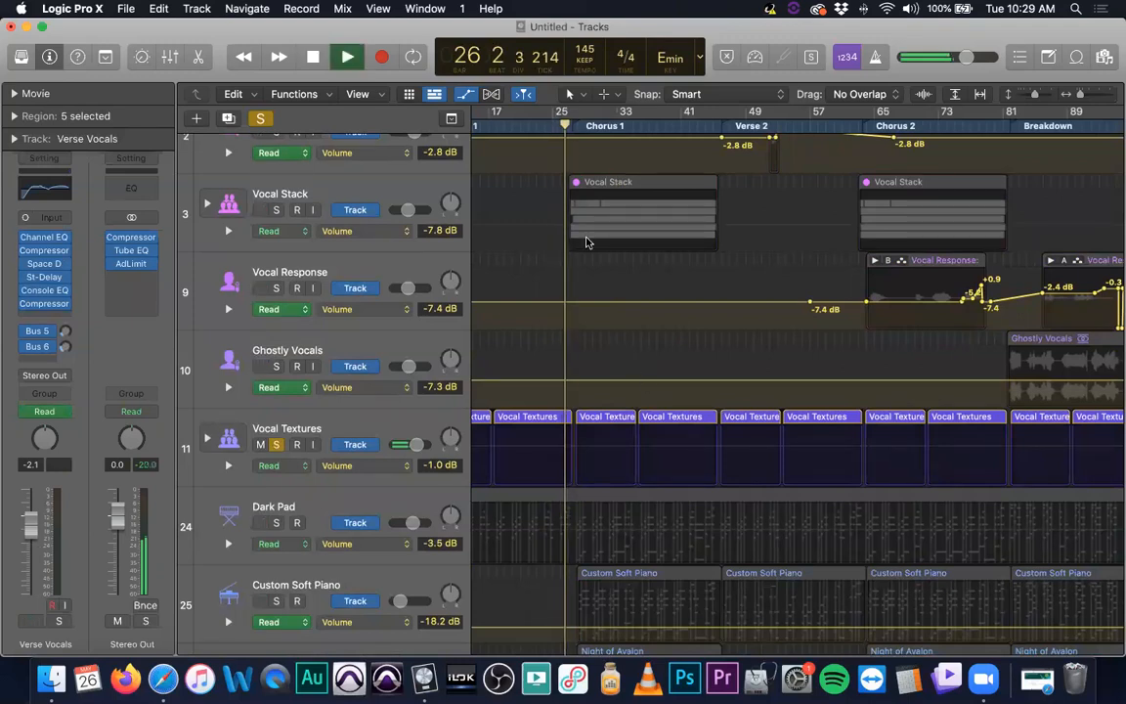
key(space)
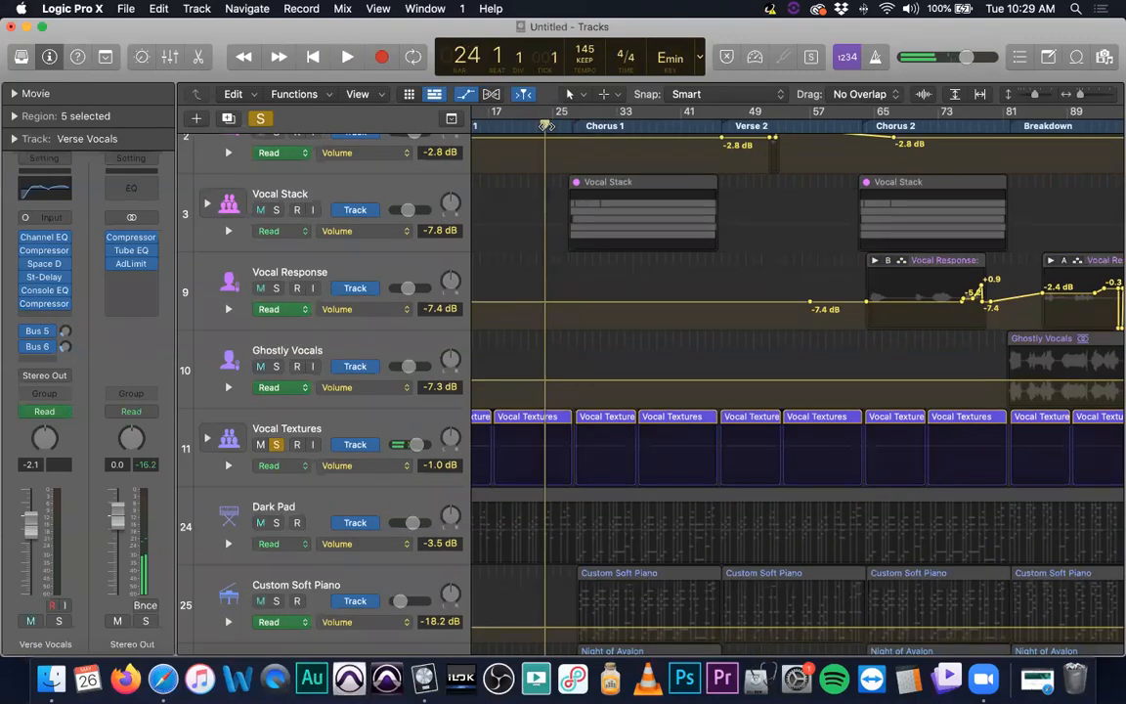
key(XF86AudioRaiseVolume)
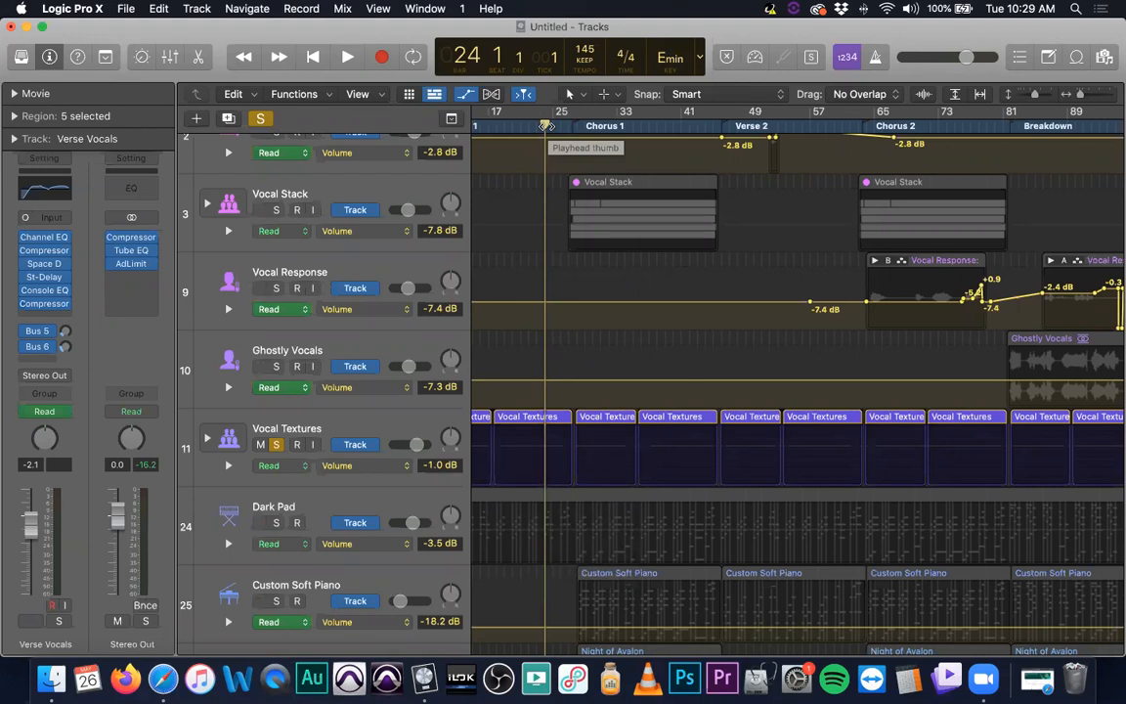
key(space)
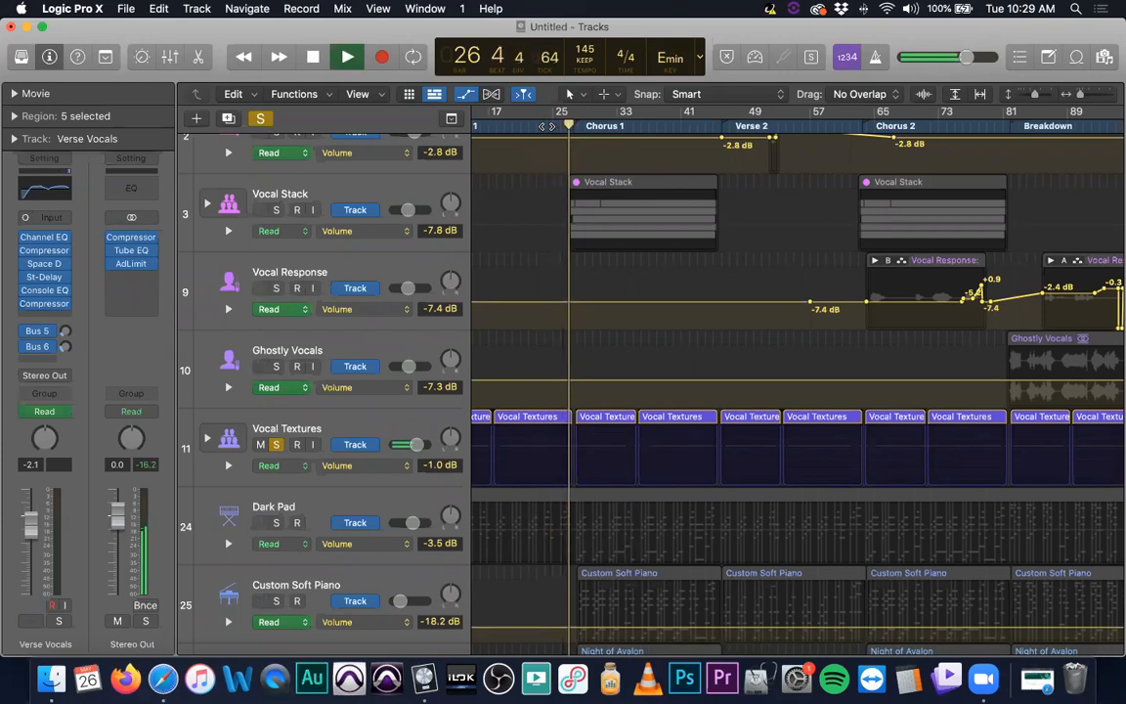
key(space)
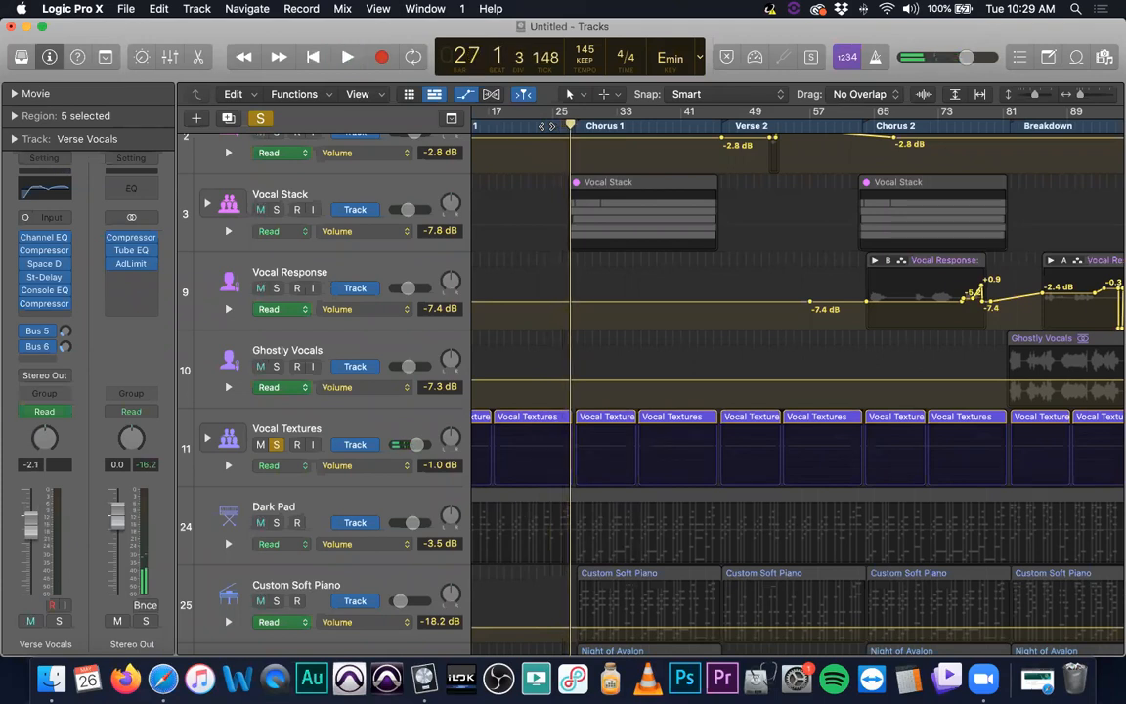
Hide track automation and expand the Vocal Textures track stack to show its twelve vocal layers
scroll(416, 384, down, 3)
key(a)
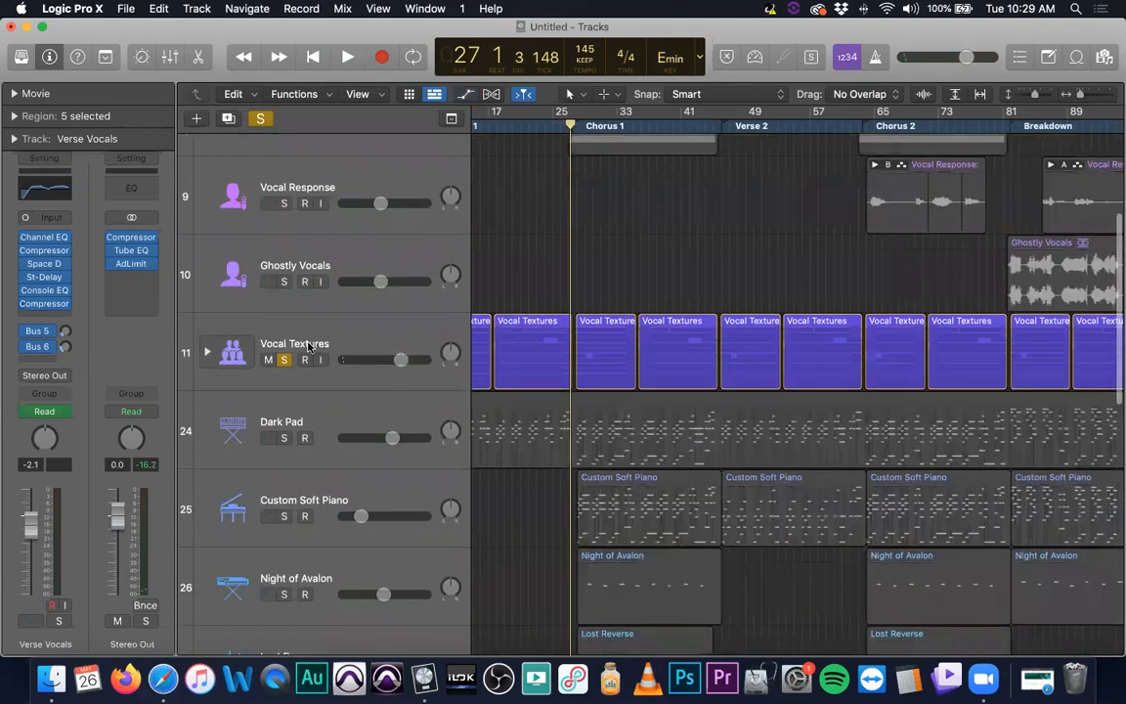
click(207, 352)
scroll(287, 308, down, 10)
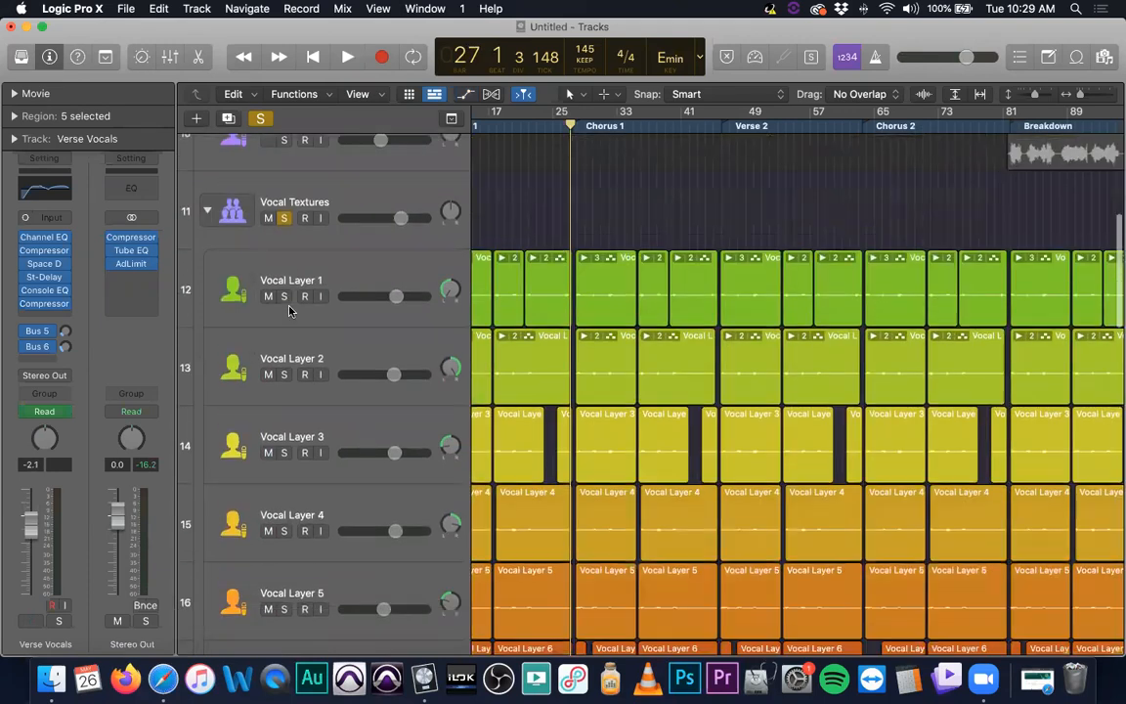
scroll(578, 347, down, 15)
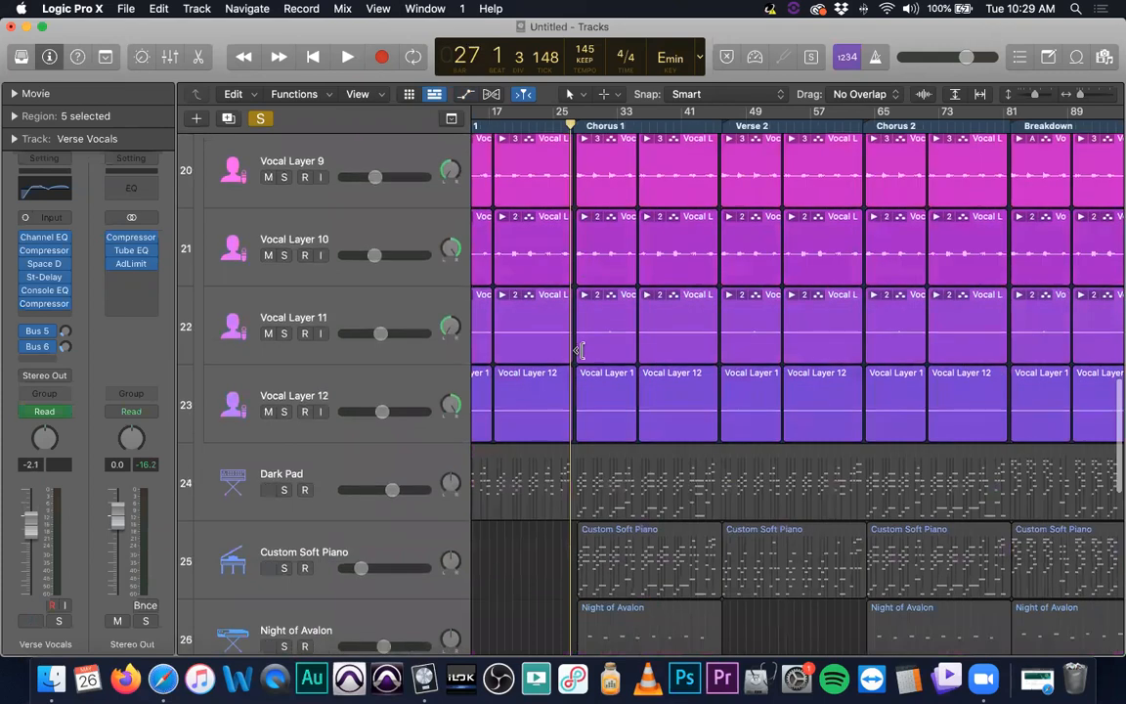
scroll(579, 347, up, 4)
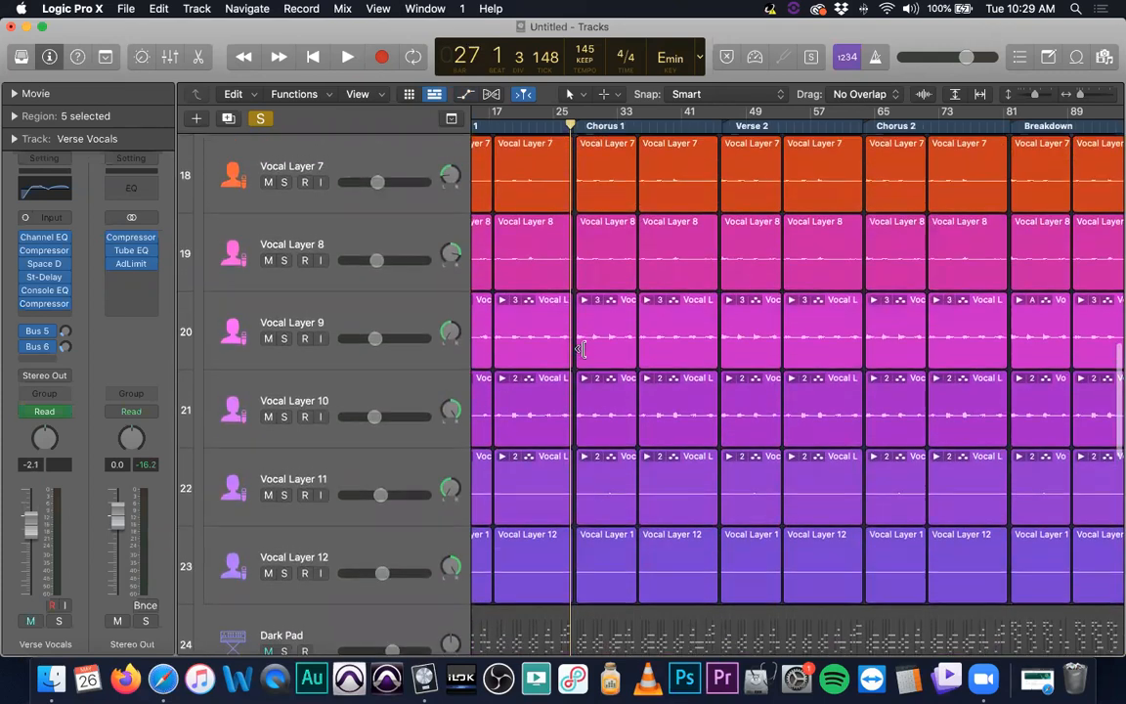
Solo Vocal Layer 12 and play Chorus 1, toggling its solo on and off during playback
click(283, 573)
key(space)
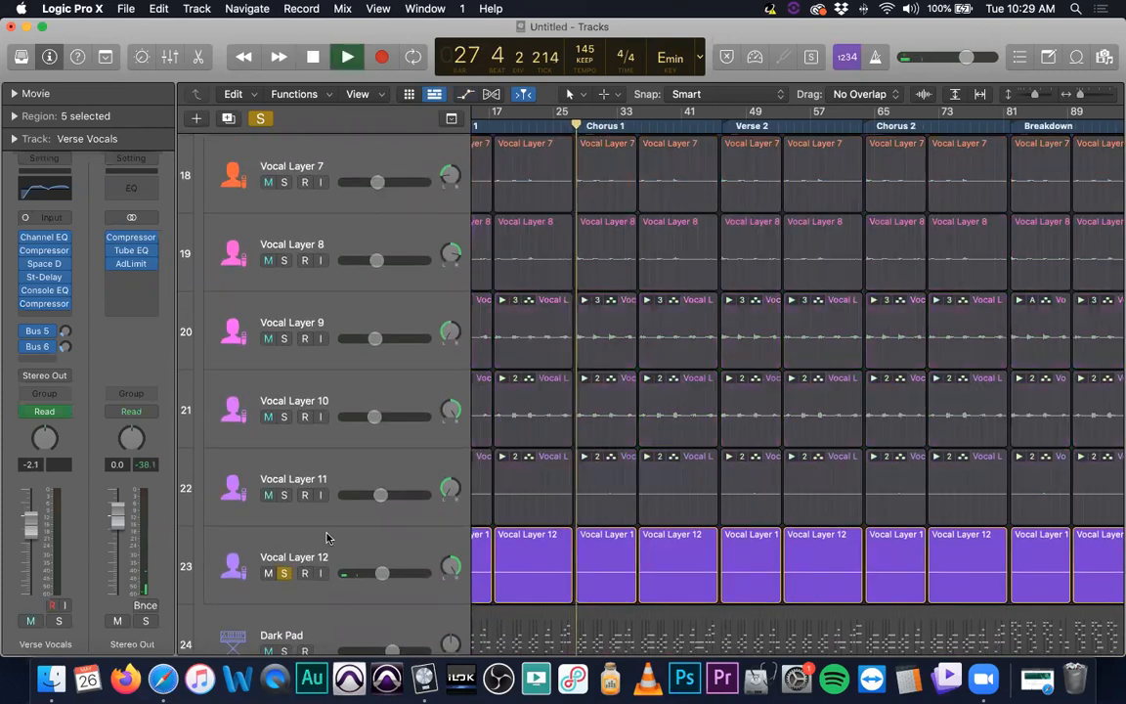
click(283, 572)
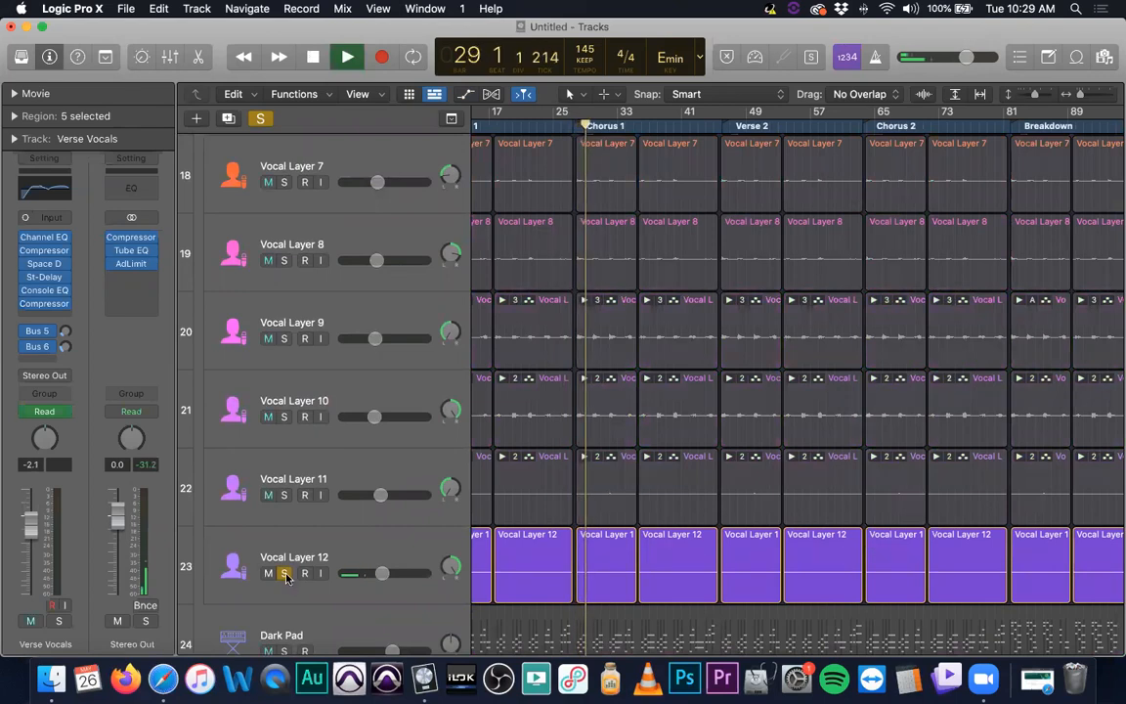
key(space)
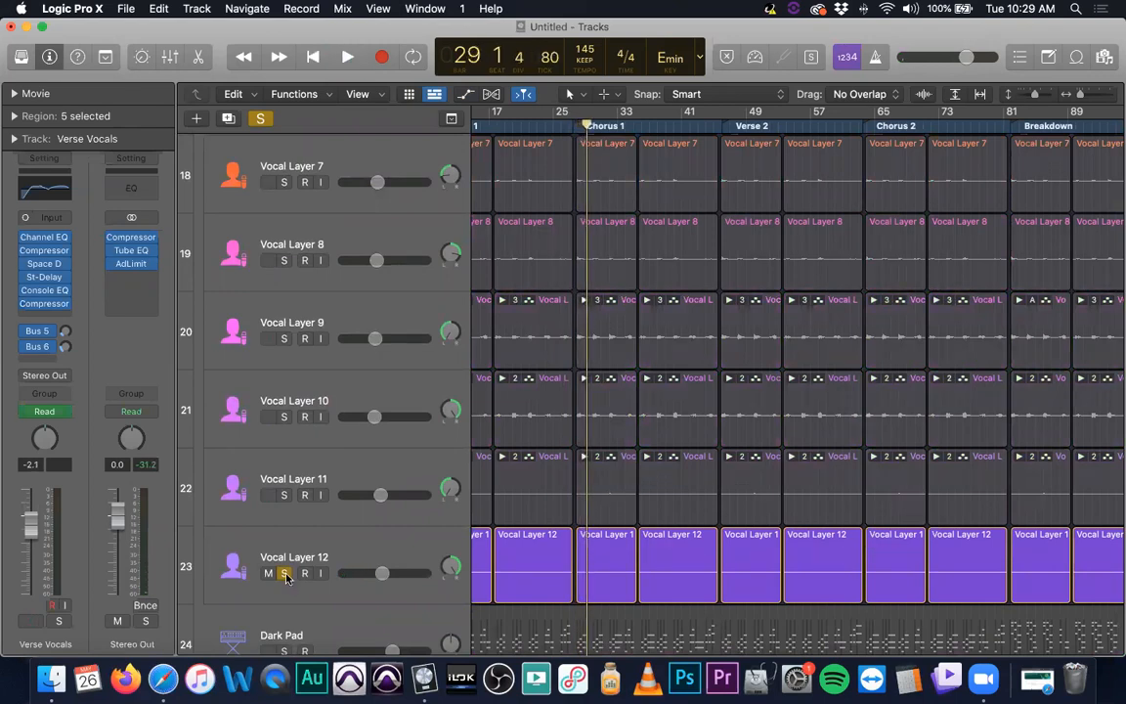
click(284, 573)
key(space)
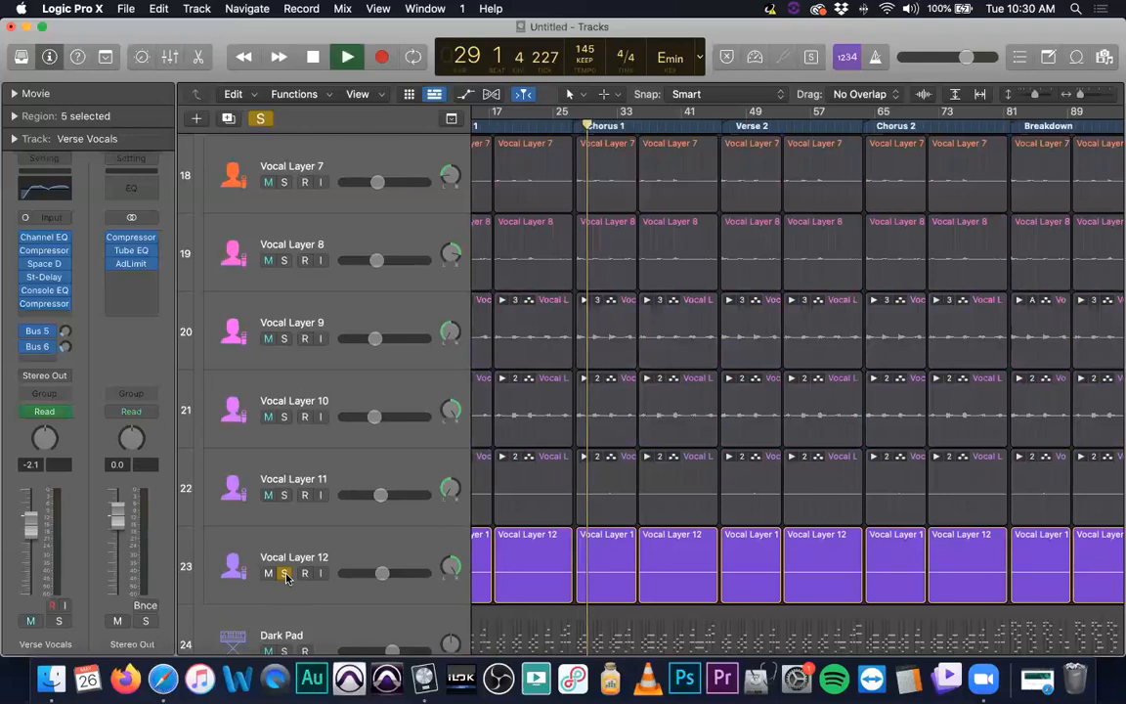
click(283, 572)
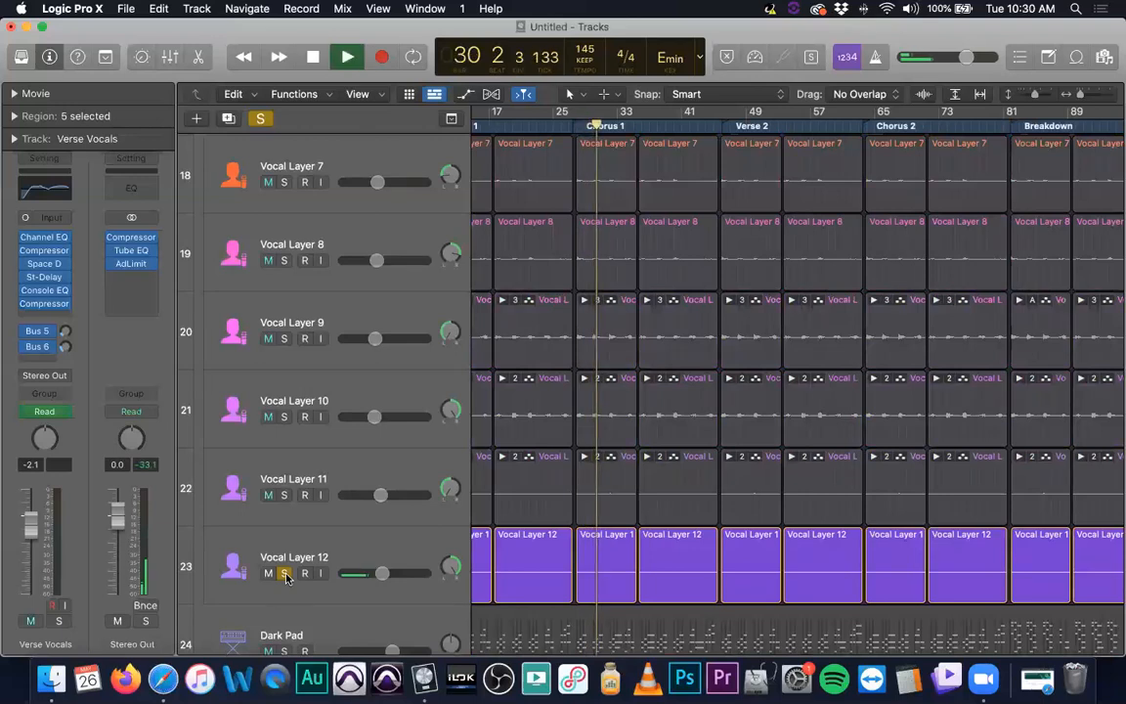
key(space)
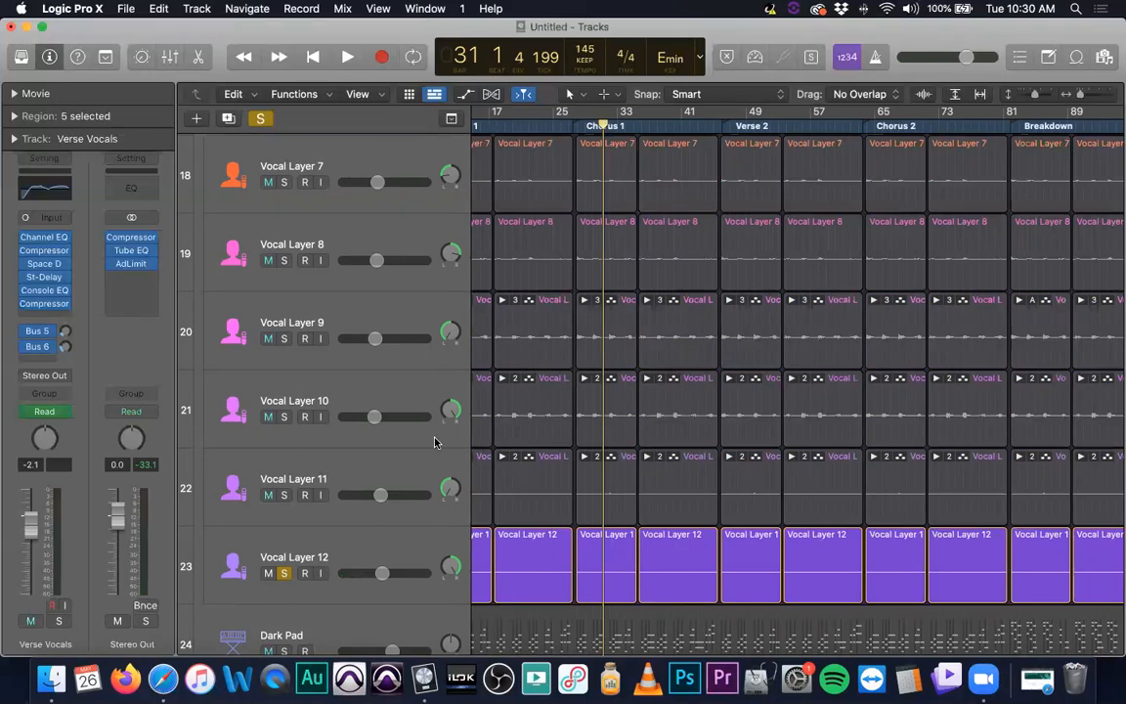
Unsolo Vocal Layer 12 and solo Vocal Layer 9 instead
click(282, 574)
click(285, 339)
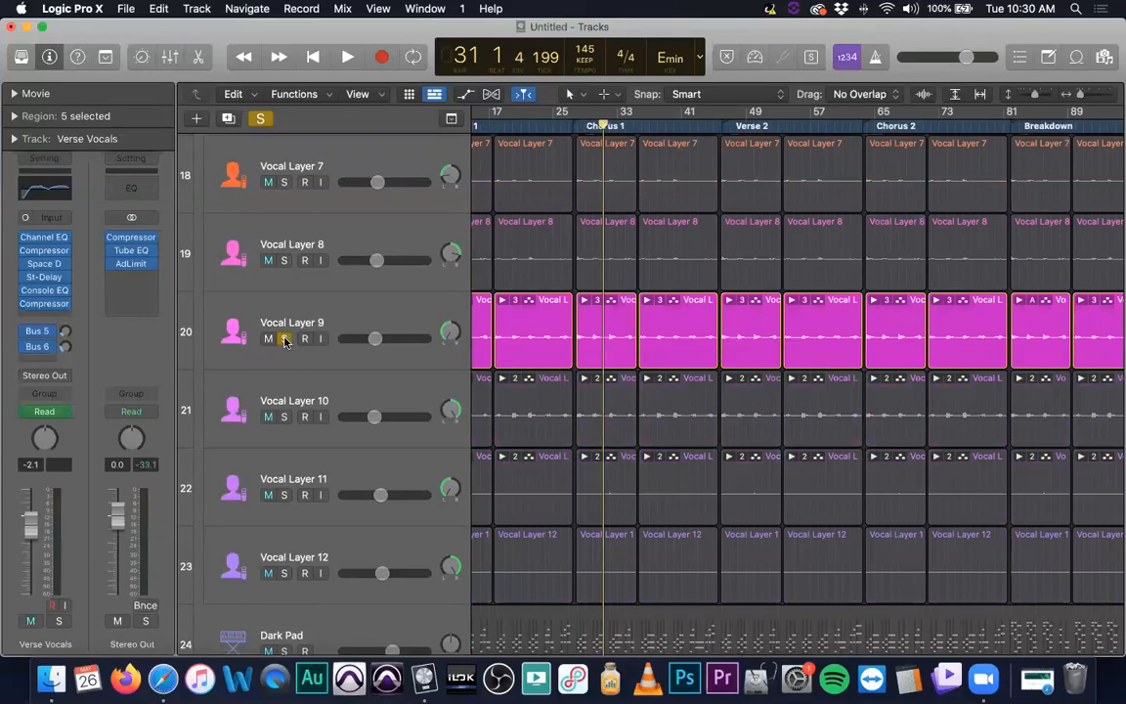
Play Chorus 1 with Vocal Layer 9 soloed, then unsolo Vocal Layer 9
key(space)
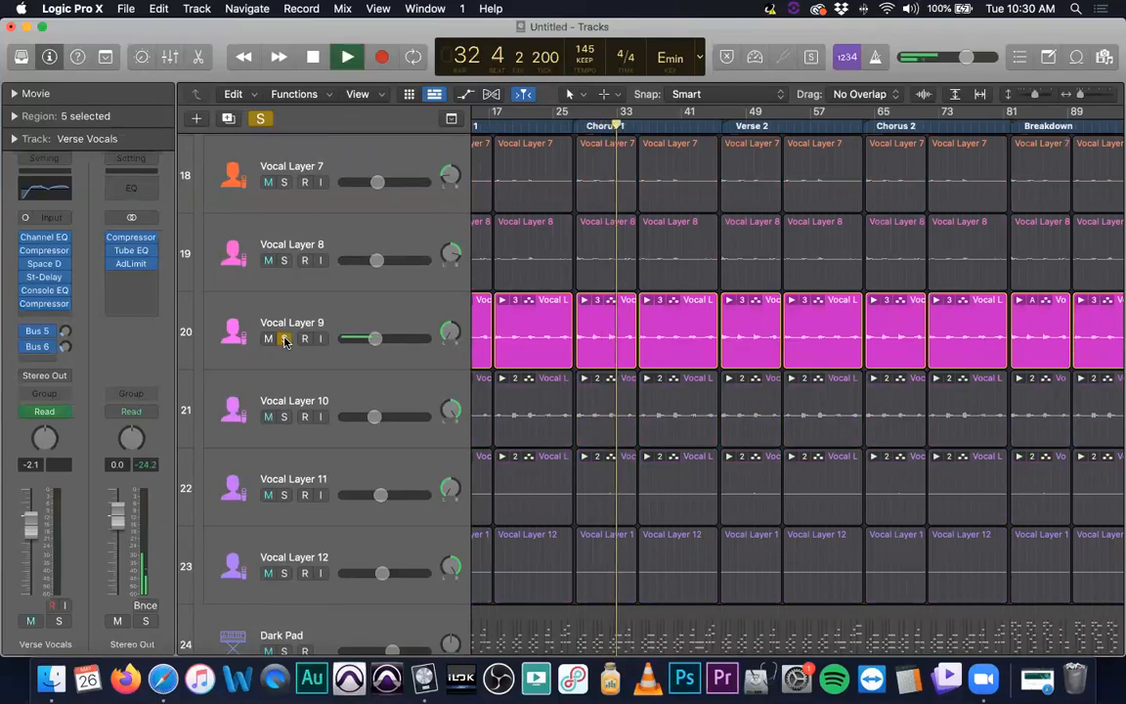
key(space)
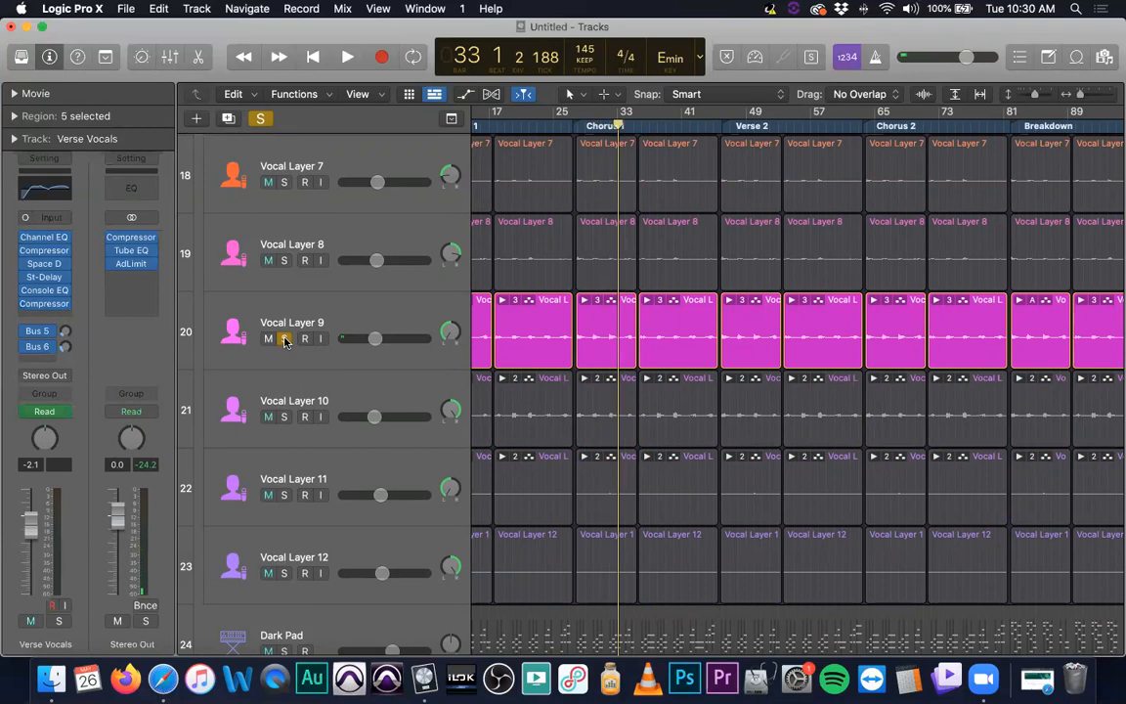
click(284, 339)
Scroll through the vocal layers and collapse the Vocal Textures track stack
scroll(355, 336, up, 3)
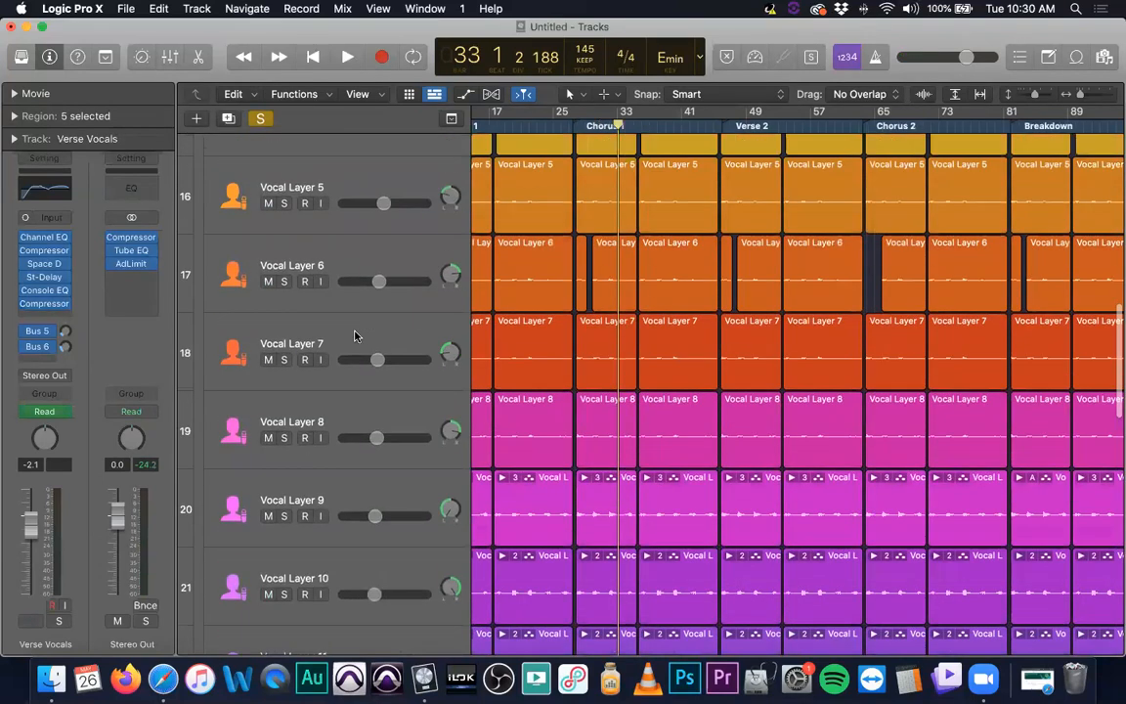
scroll(355, 336, up, 8)
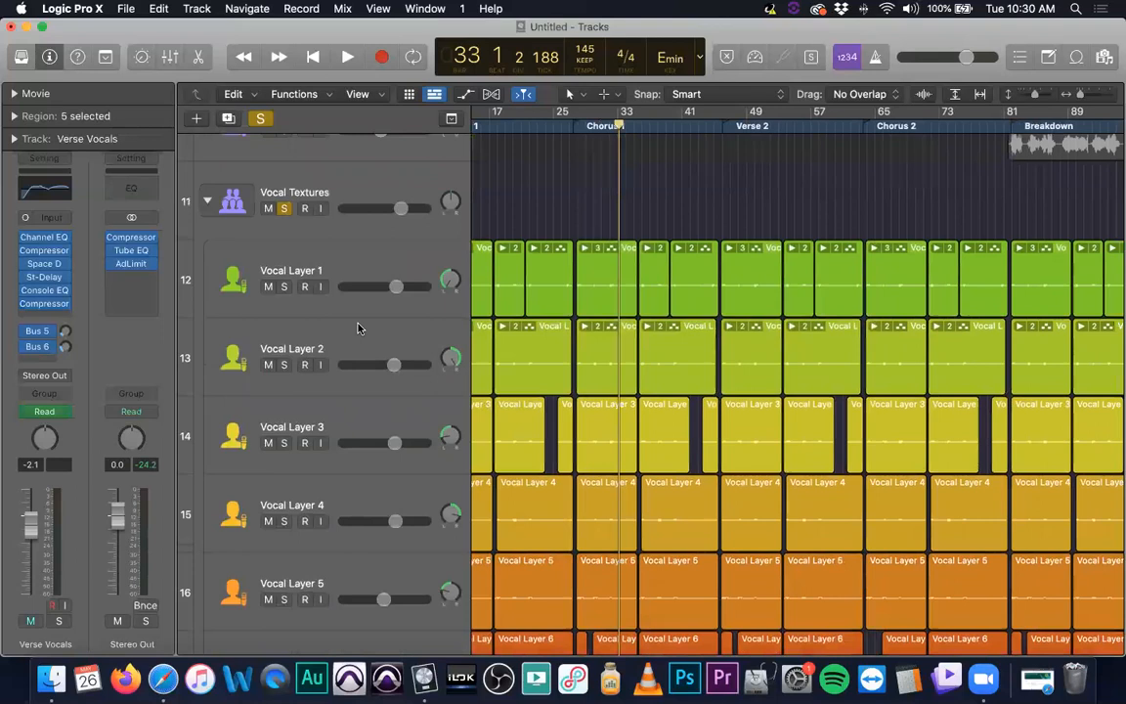
scroll(357, 328, down, 10)
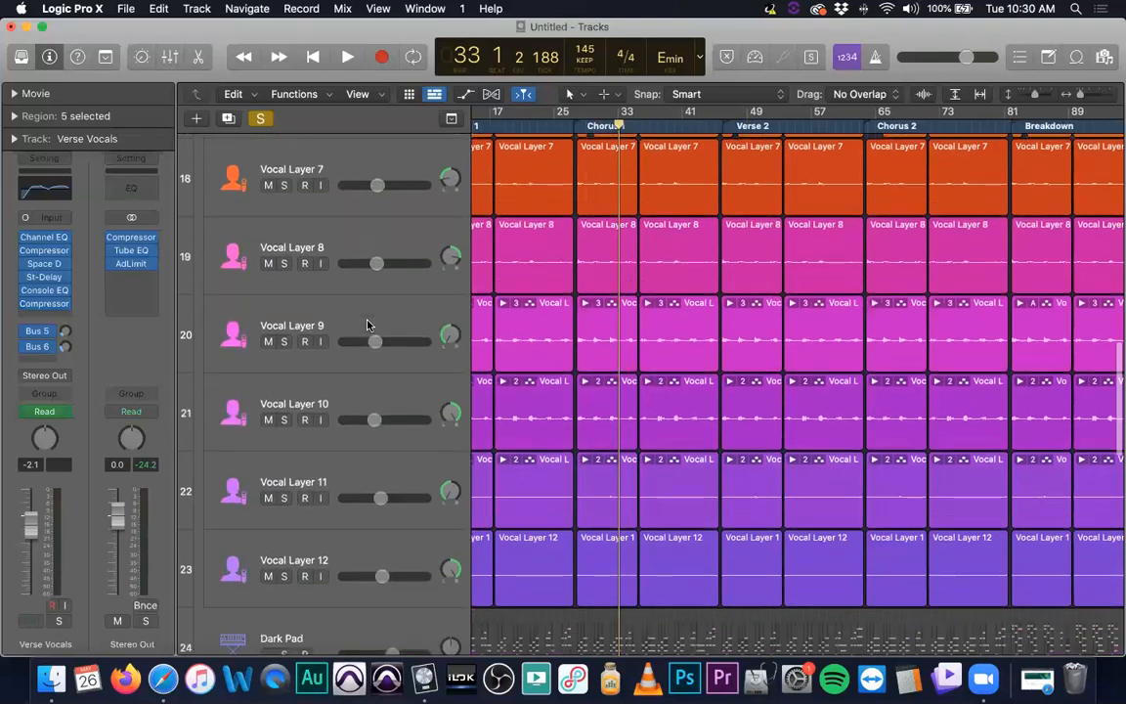
scroll(368, 324, down, 1)
scroll(394, 406, up, 8)
scroll(394, 407, up, 4)
scroll(393, 404, down, 10)
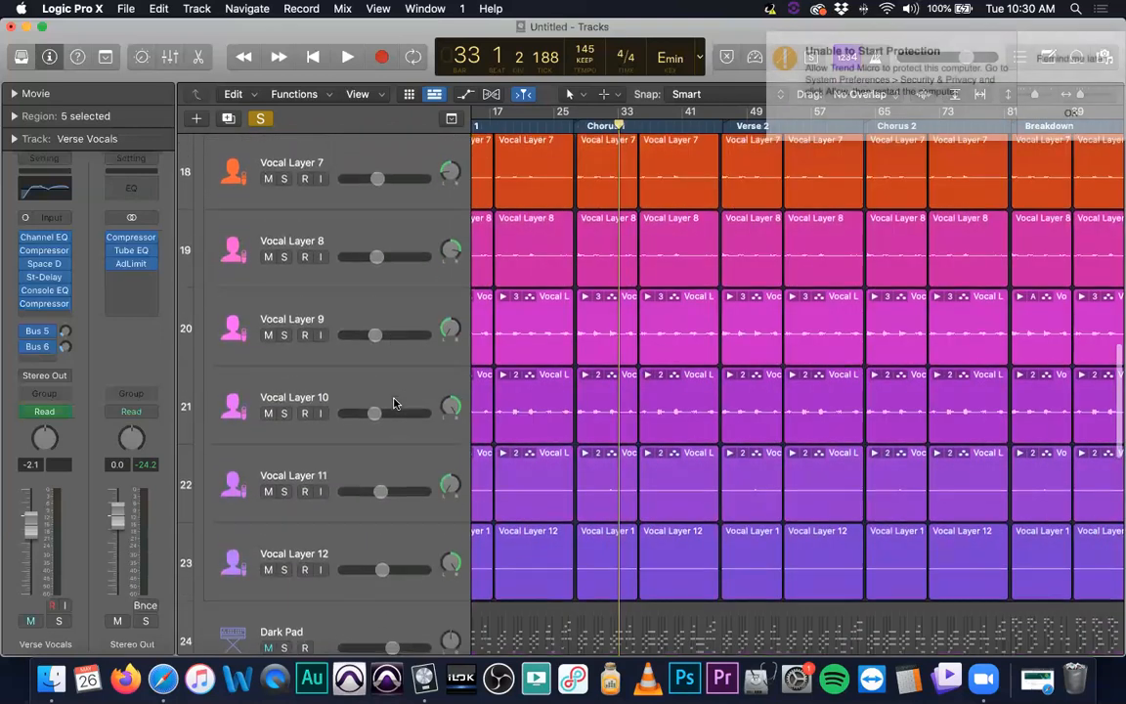
scroll(431, 419, up, 6)
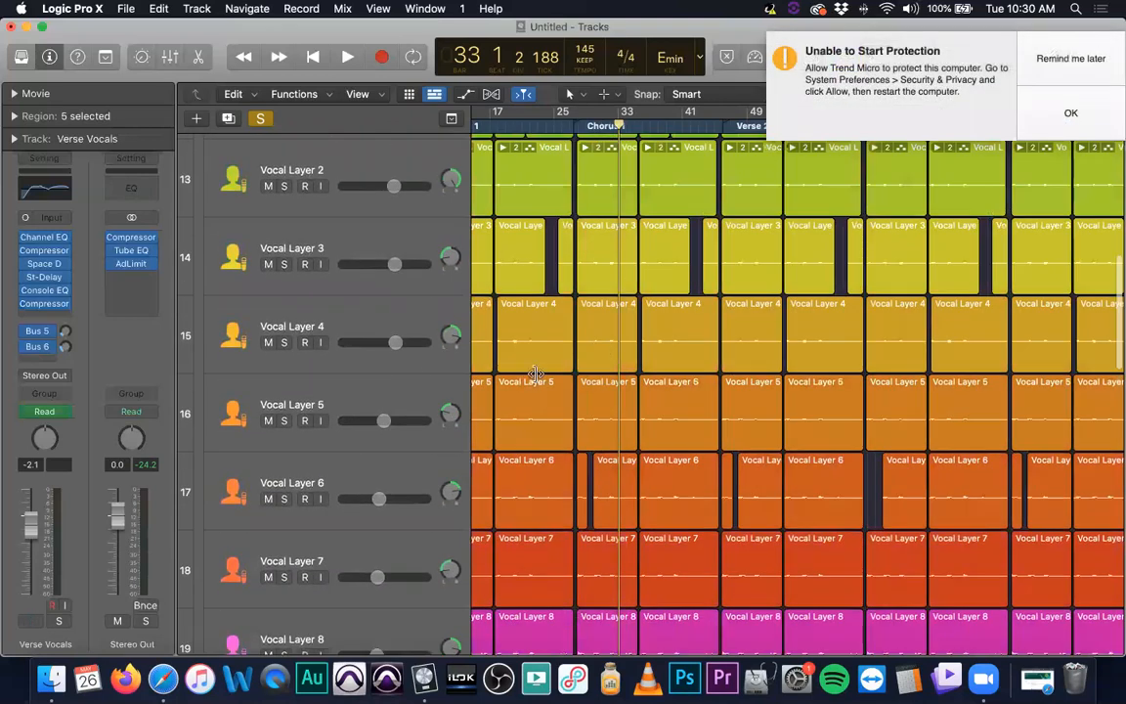
scroll(536, 375, up, 5)
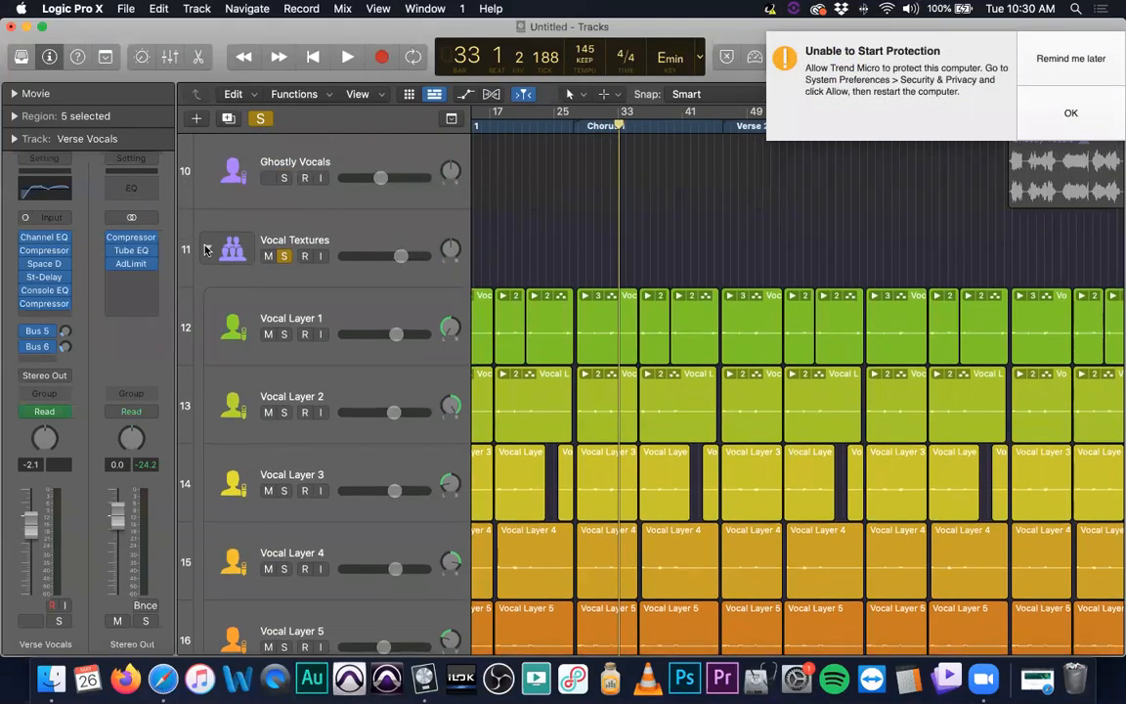
click(206, 249)
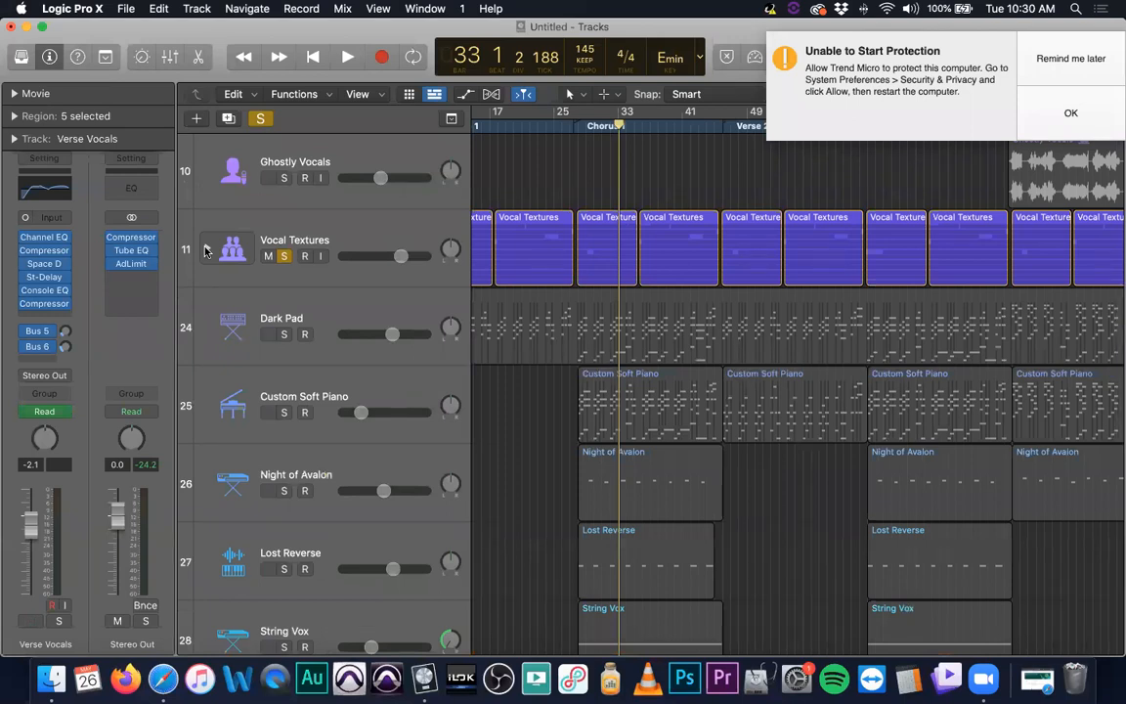
Select the Vocal Textures stack, dismiss the security notification and toggle the stack's record enable
click(370, 242)
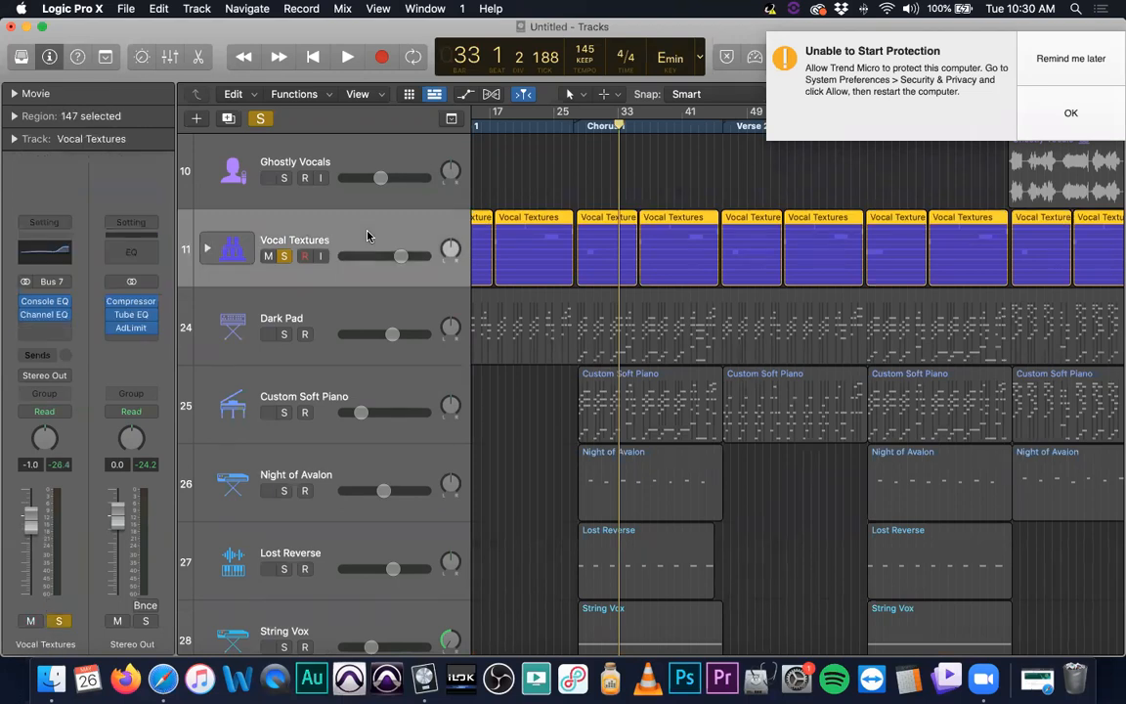
click(1108, 60)
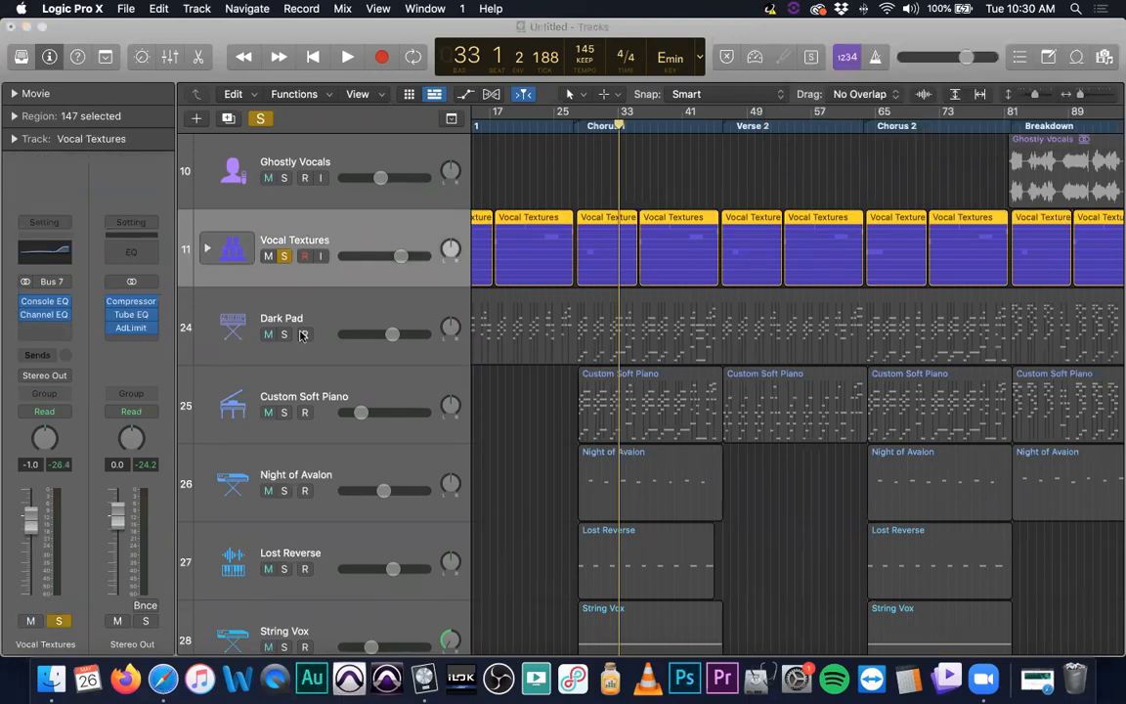
click(306, 256)
Browse the track list and open the Dark Pad region in the Piano Roll editor
scroll(666, 410, up, 4)
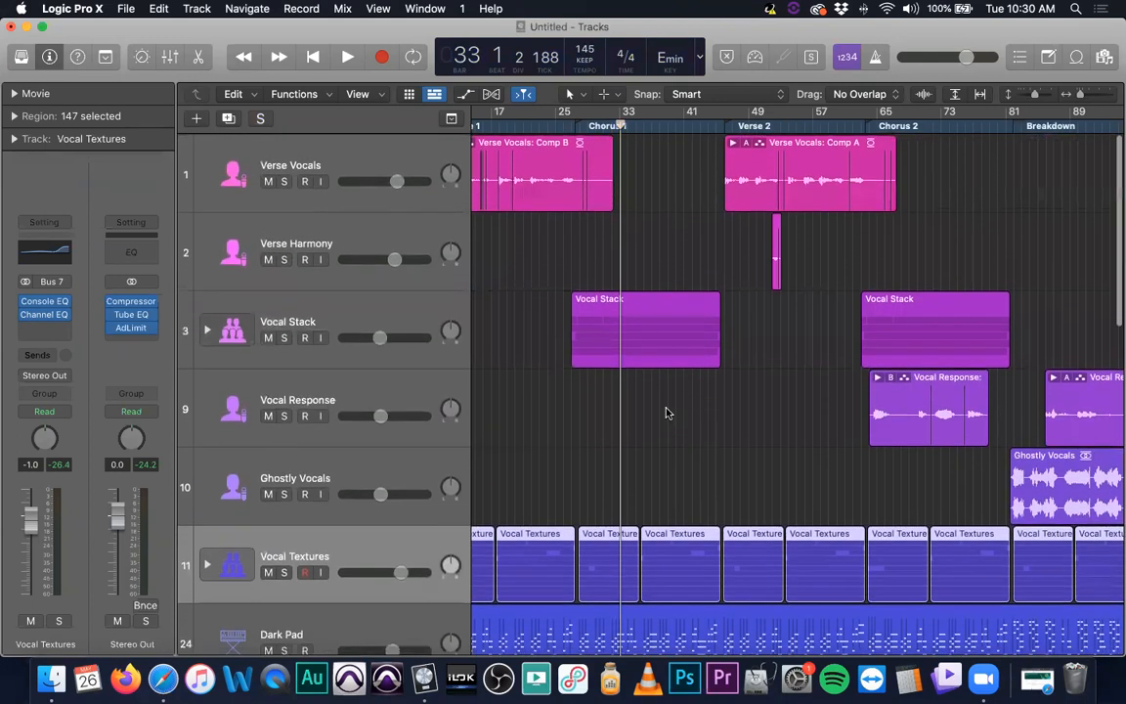
scroll(665, 410, down, 4)
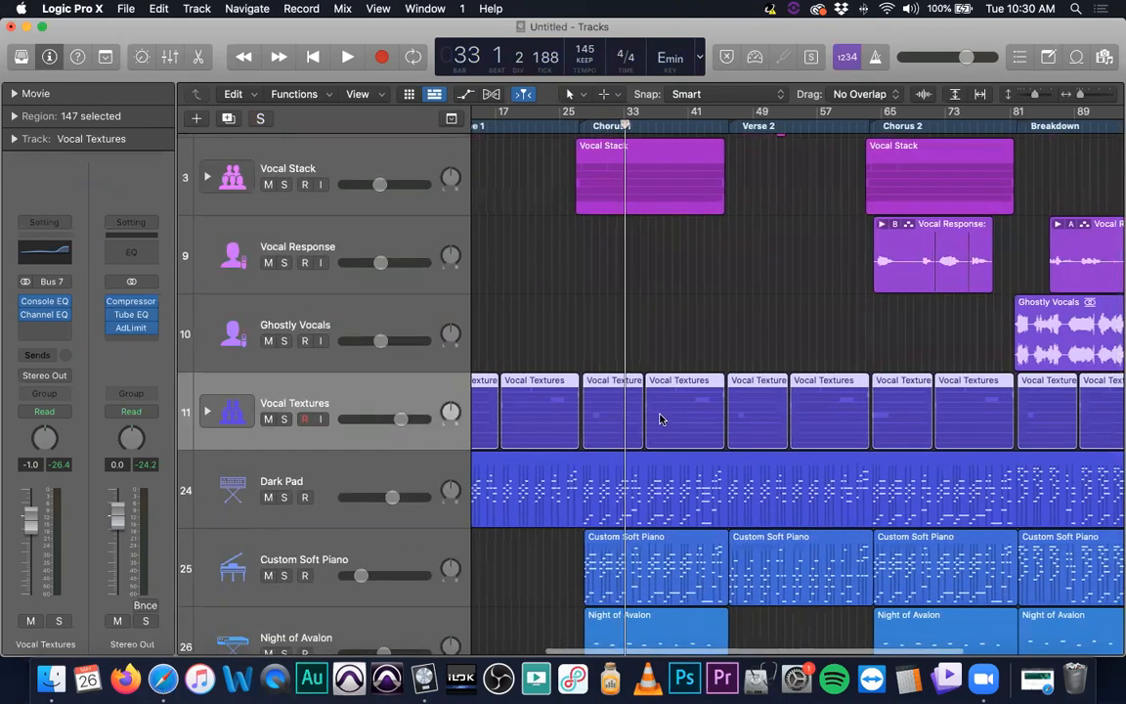
scroll(656, 419, down, 6)
scroll(660, 418, down, 8)
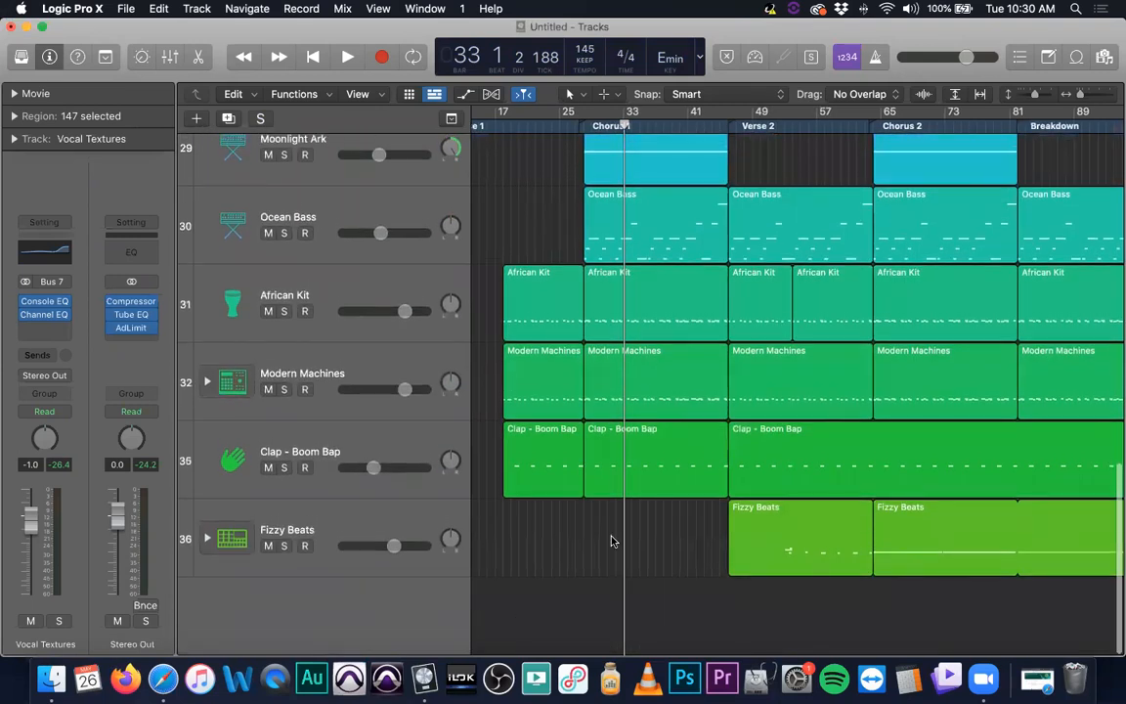
scroll(613, 540, up, 3)
scroll(613, 539, up, 8)
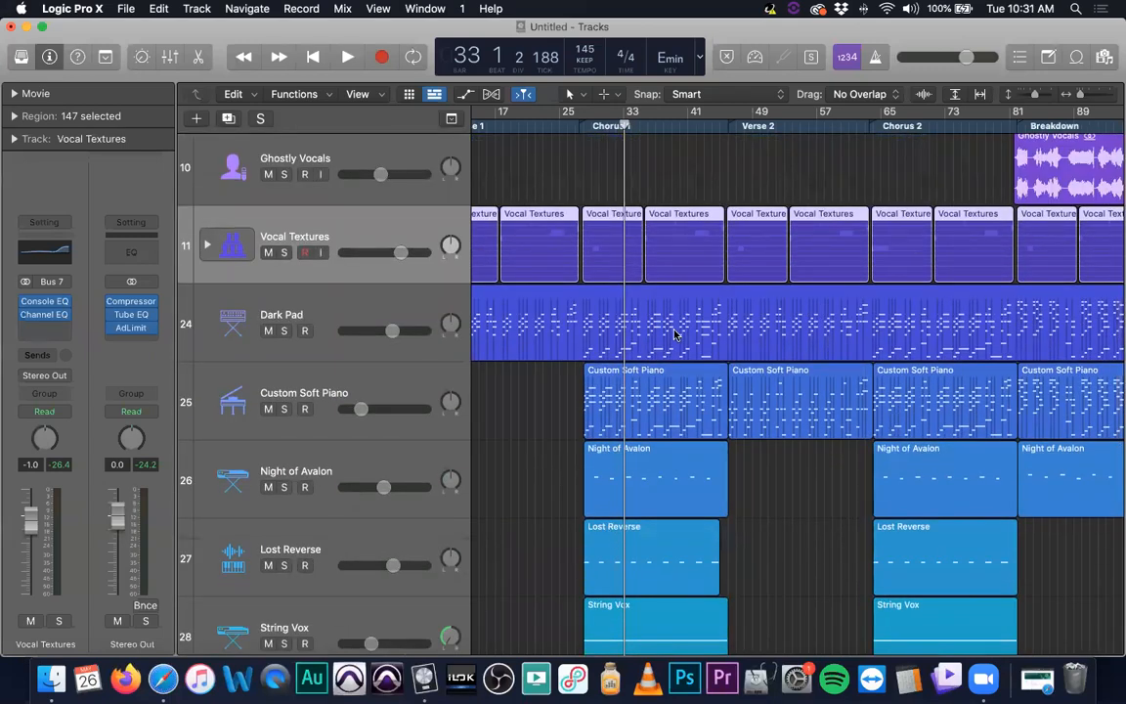
click(674, 334)
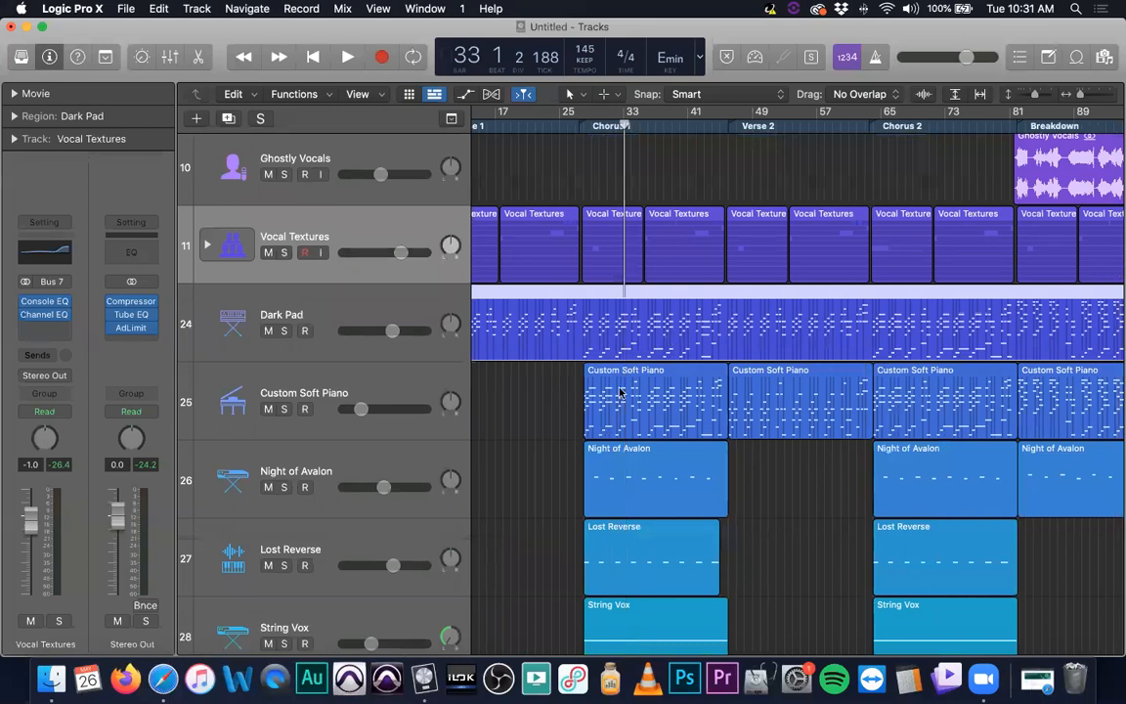
key(p)
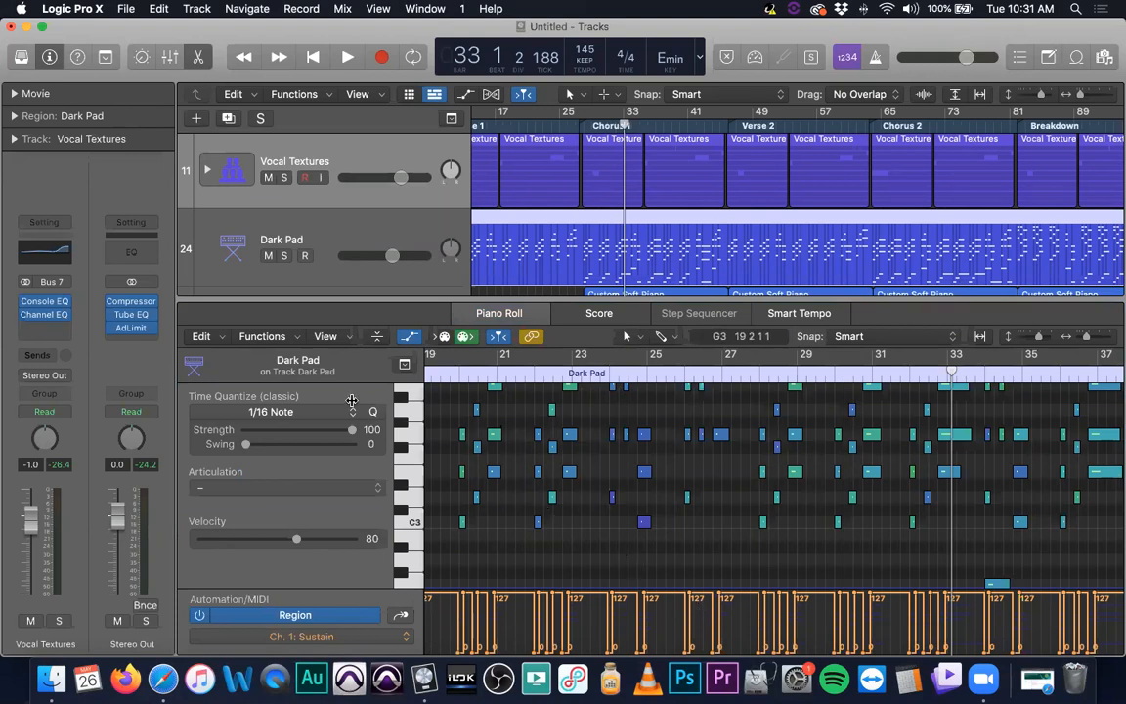
Scroll through the Dark Pad notes in the Piano Roll, then close the editor
scroll(641, 502, up, 3)
scroll(641, 502, down, 2)
scroll(641, 502, right, 10)
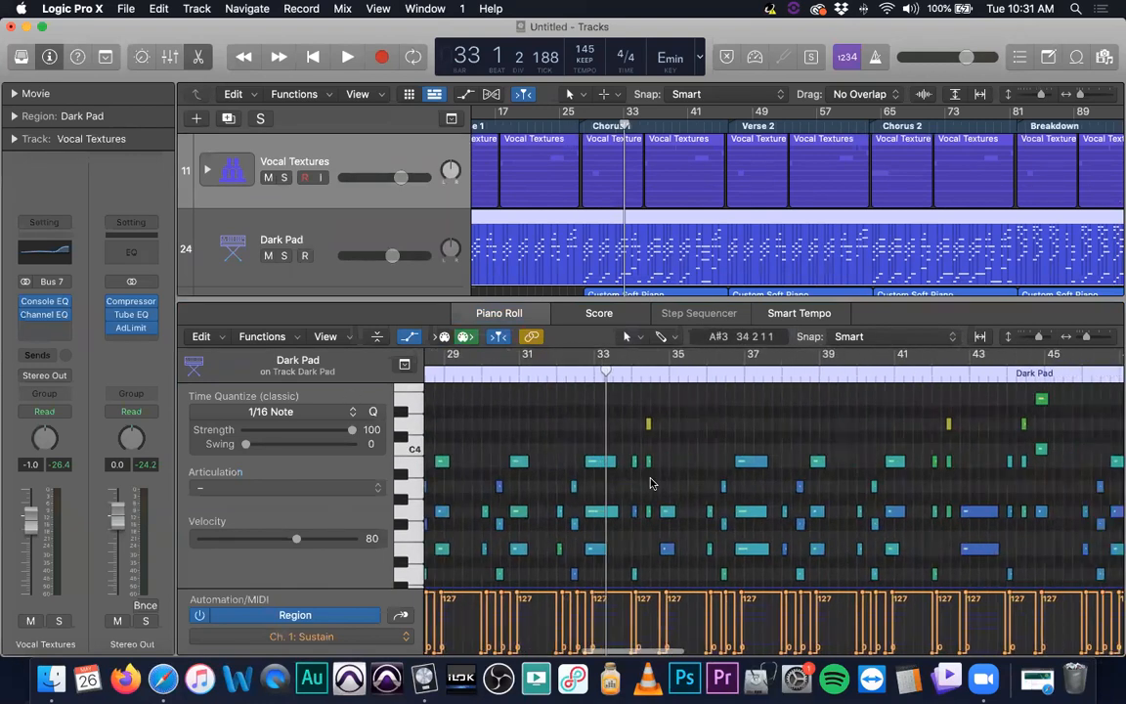
scroll(703, 581, down, 2)
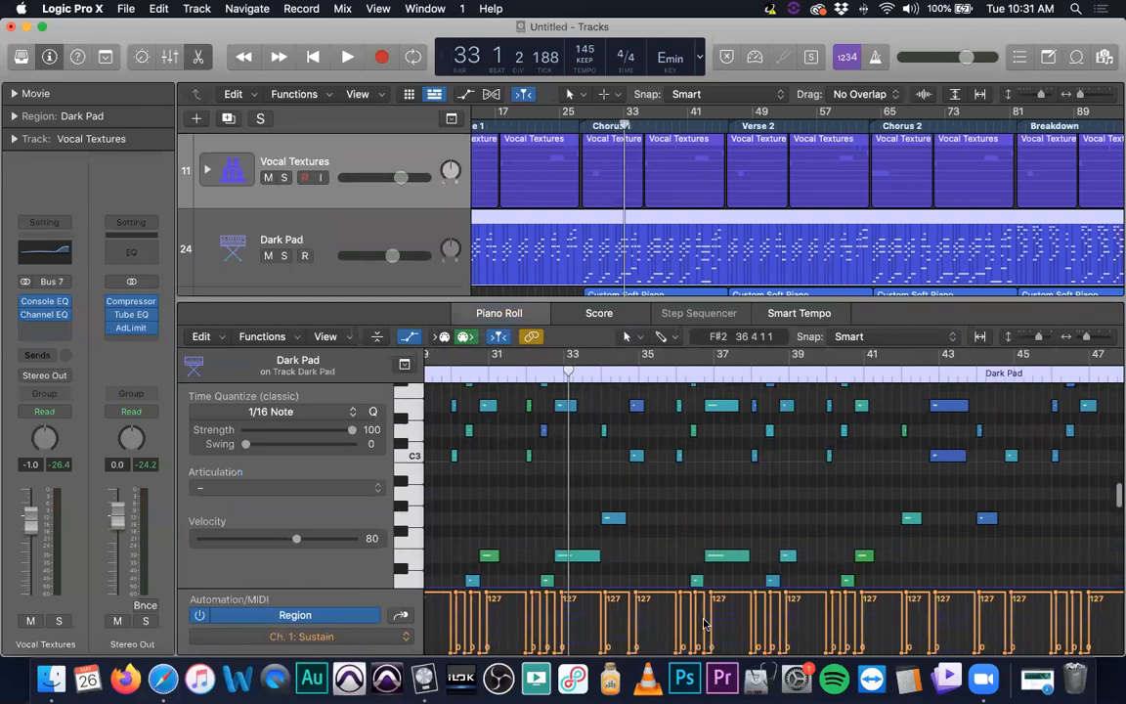
scroll(704, 623, up, 3)
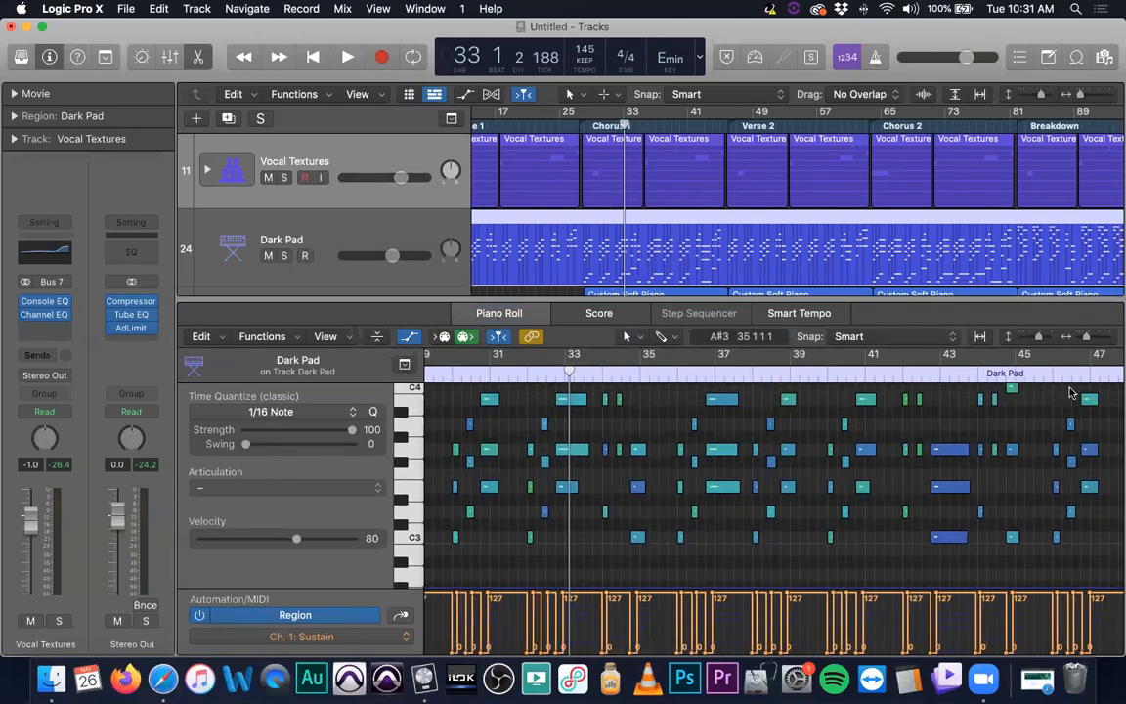
click(197, 56)
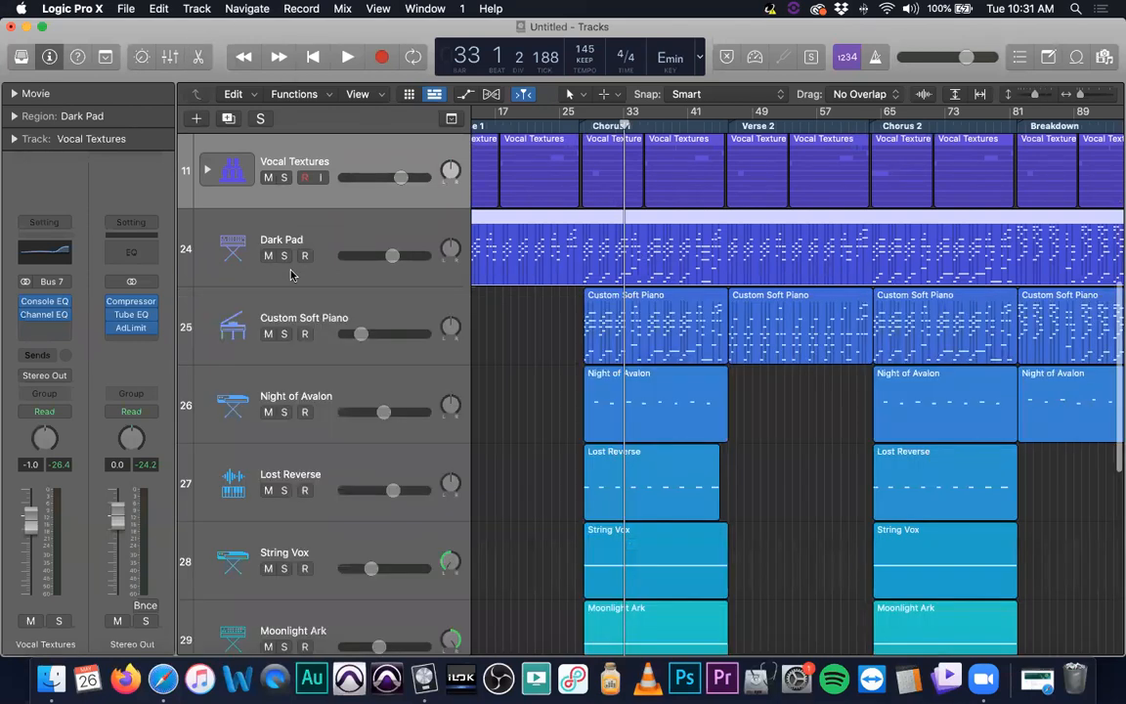
Solo the Dark Pad track, play it through Chorus 1, and unsolo it
click(284, 256)
key(space)
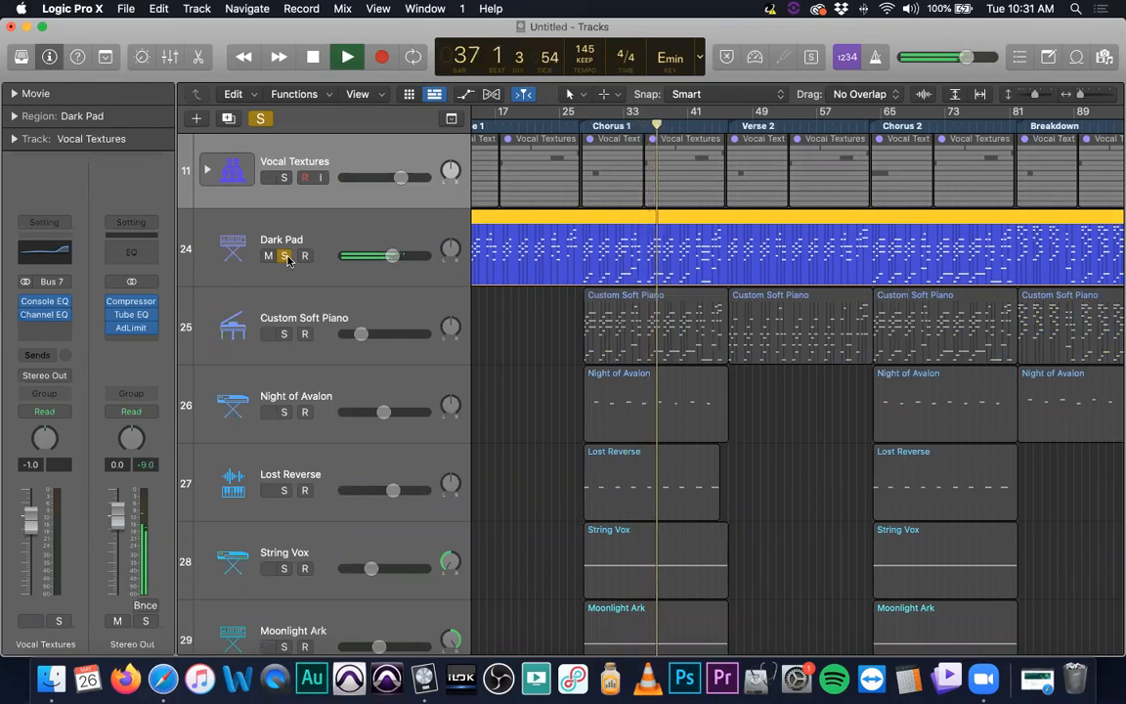
key(space)
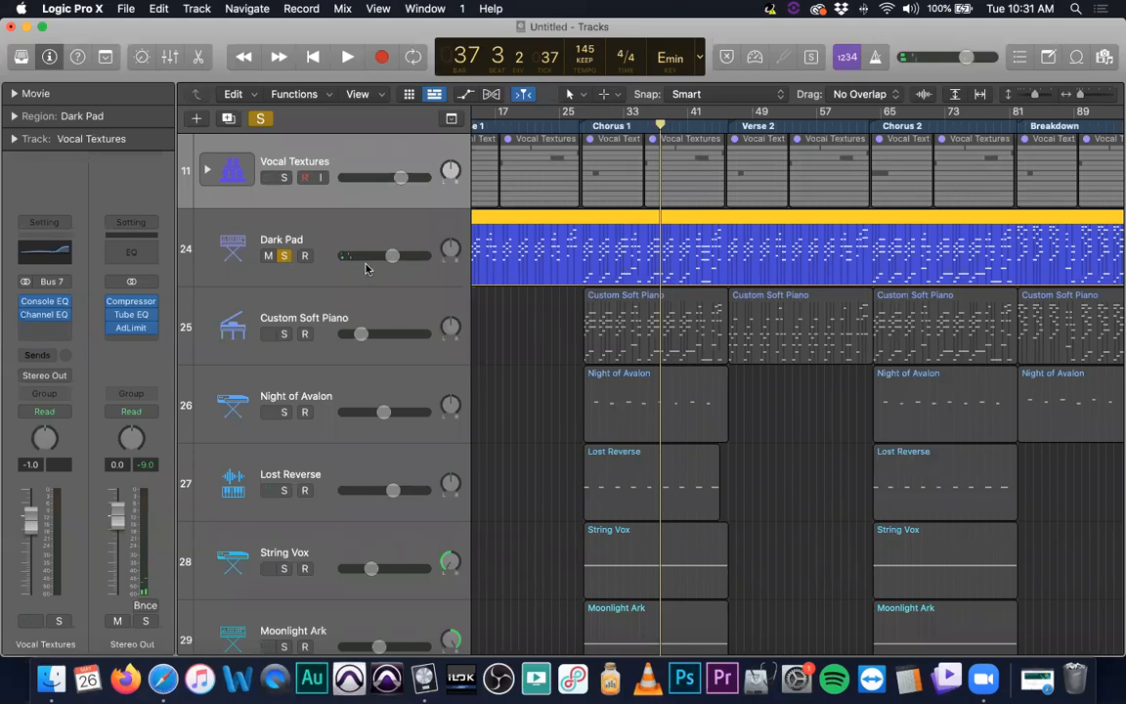
scroll(276, 378, up, 4)
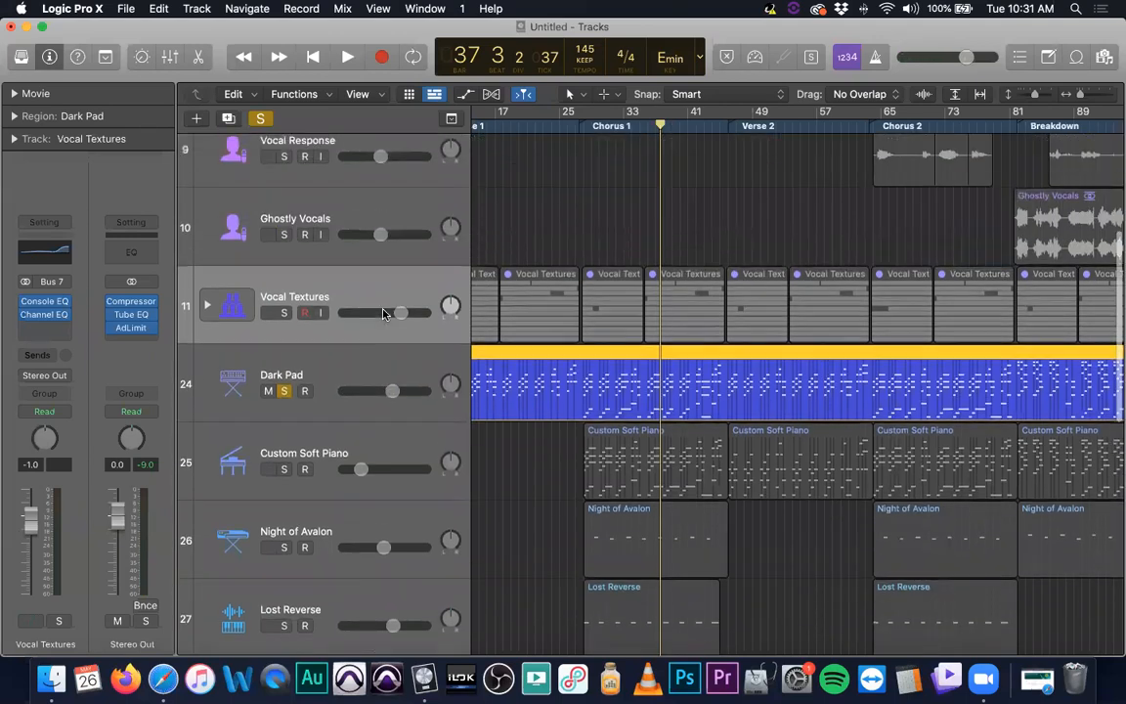
click(284, 410)
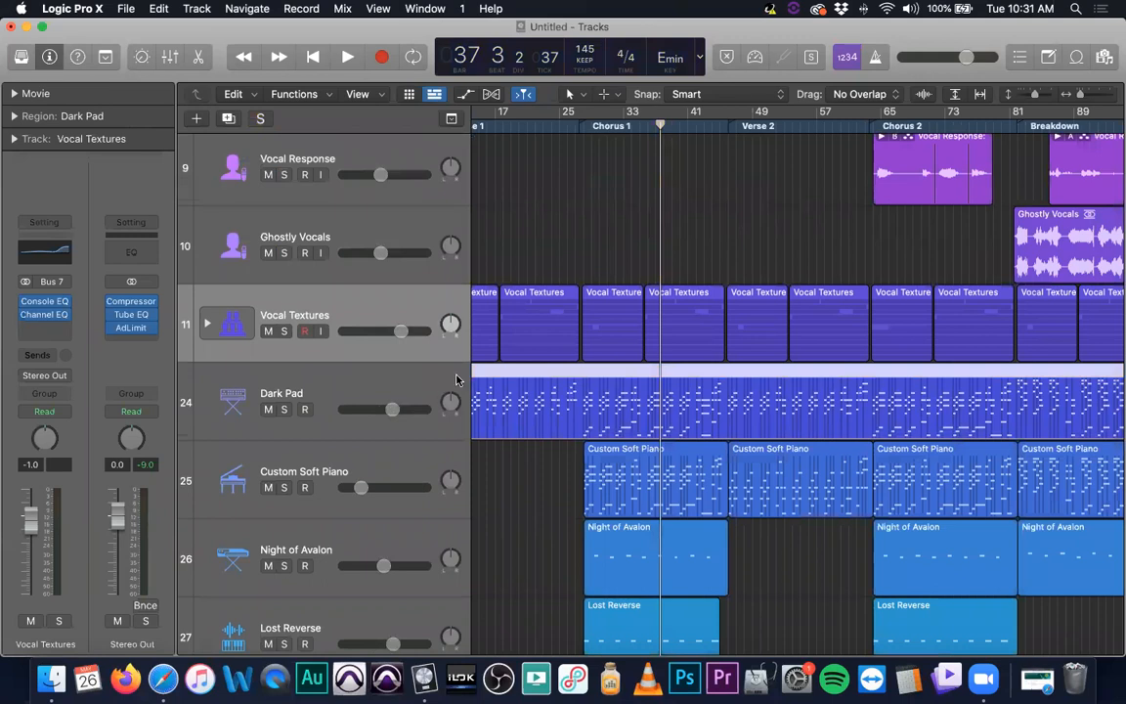
Close the Ocean Eyes project window and return to Logic Pro X
scroll(590, 364, up, 6)
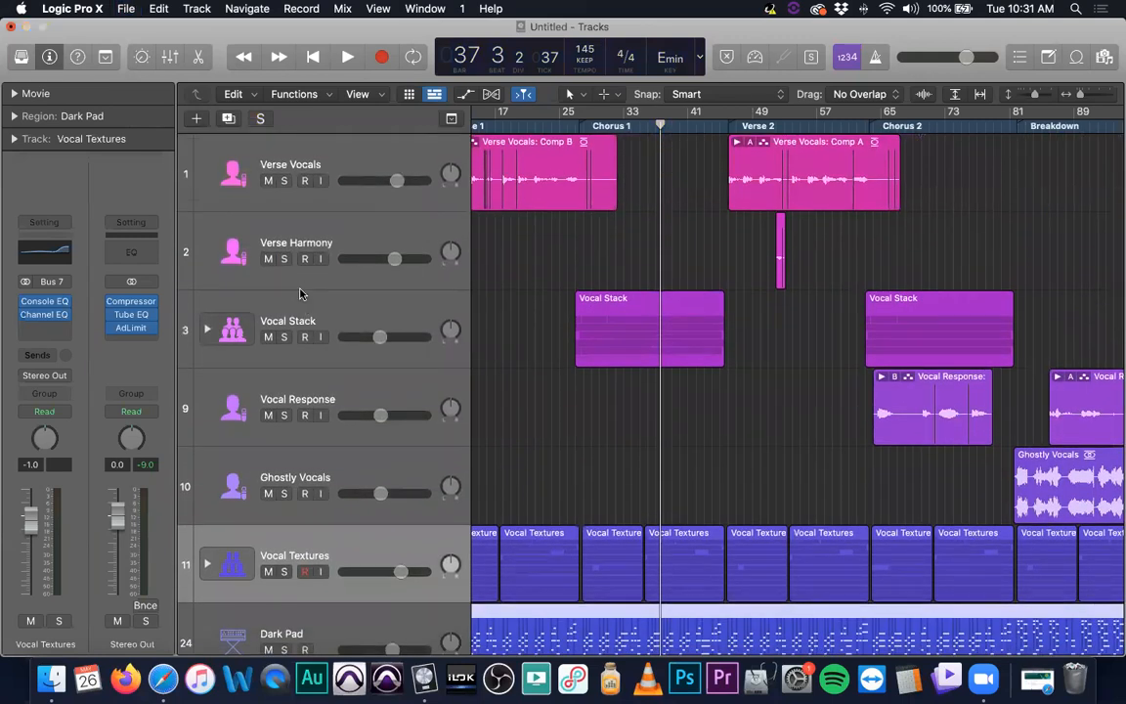
key(super+w)
click(523, 246)
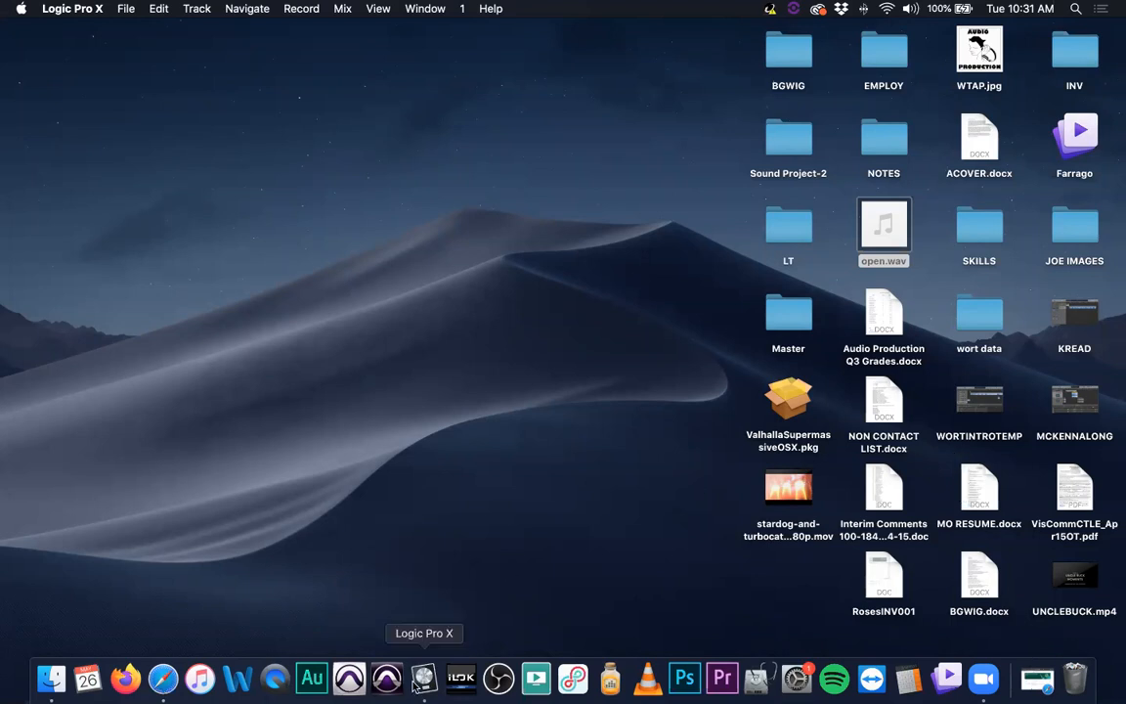
Open New from Template and browse the Demo Projects, Project Templates, My Templates and New Project categories
click(125, 9)
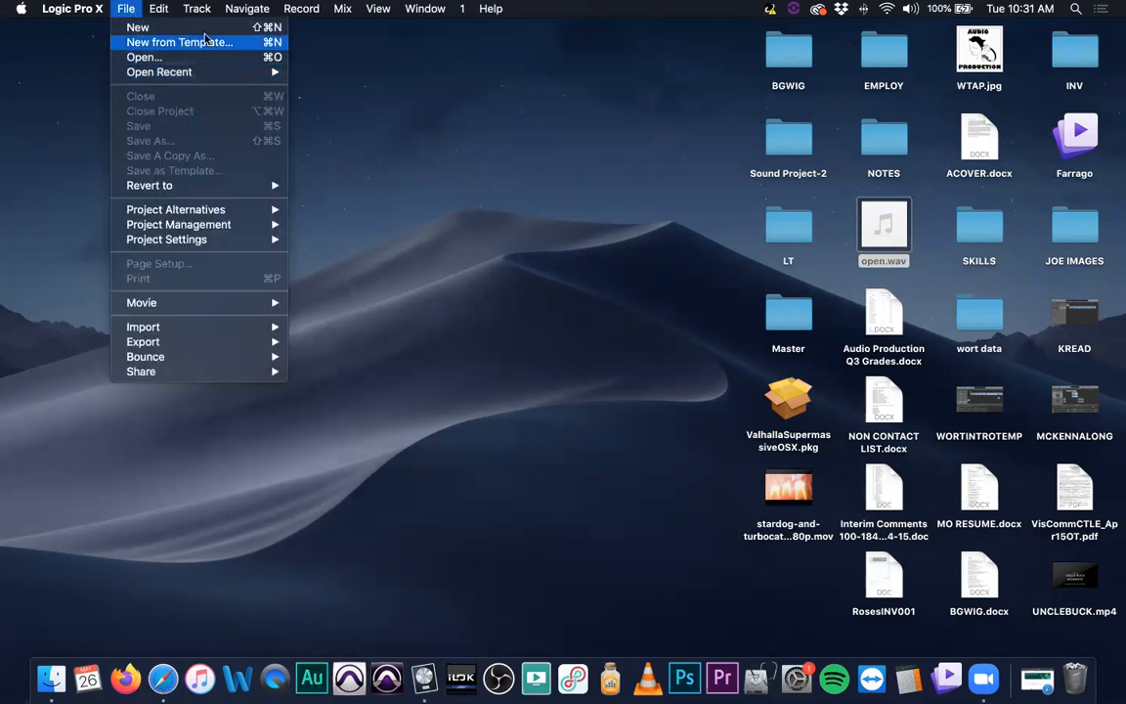
click(205, 41)
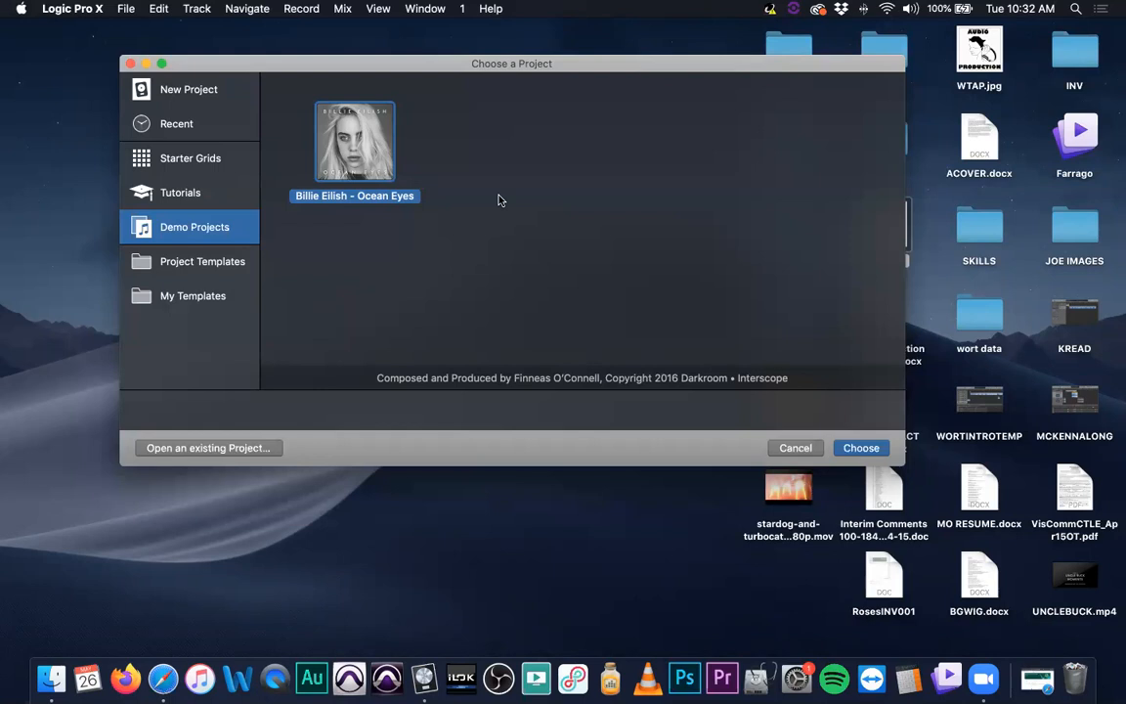
click(225, 261)
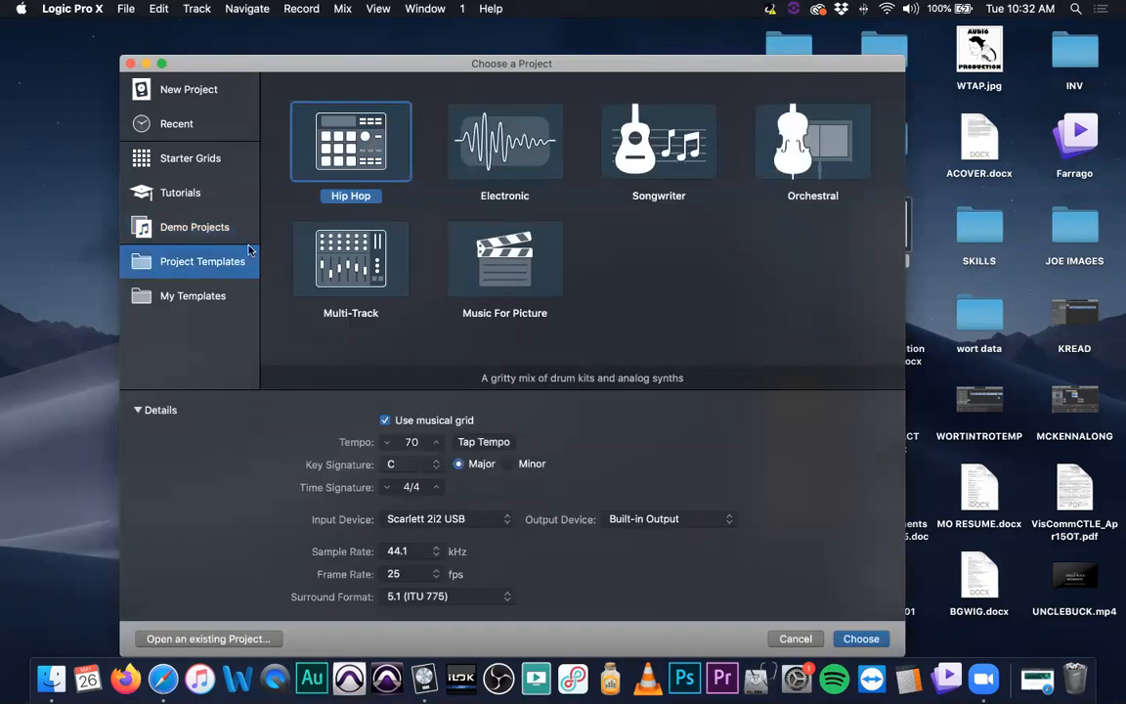
click(180, 298)
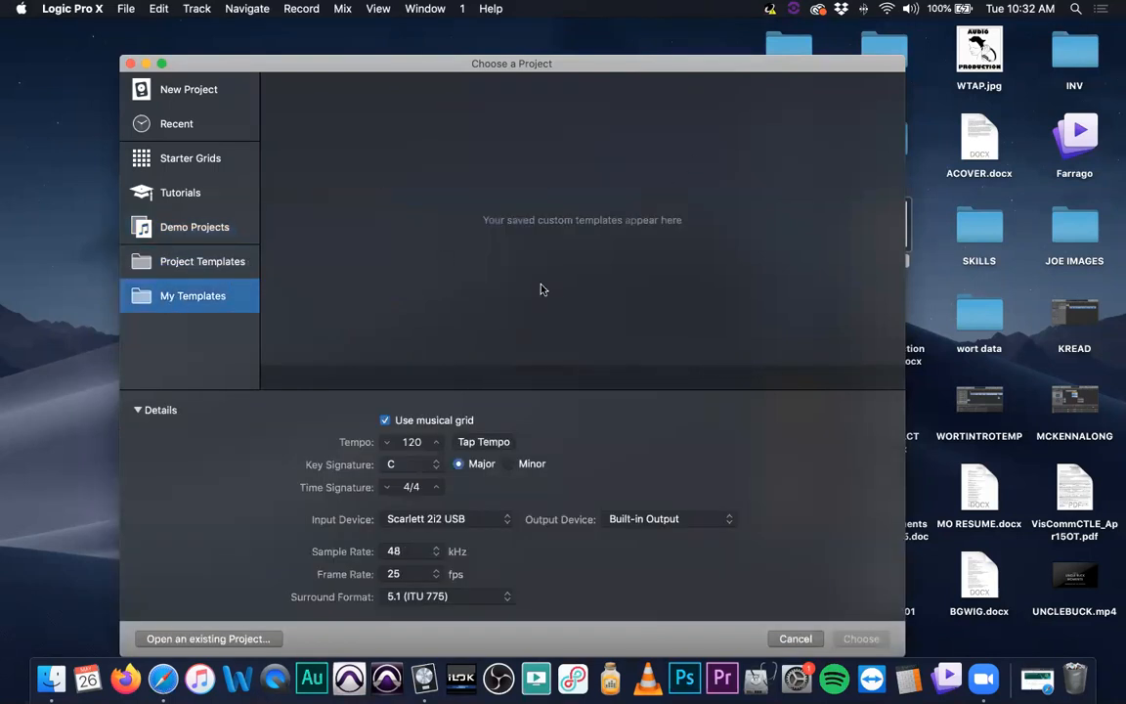
click(186, 89)
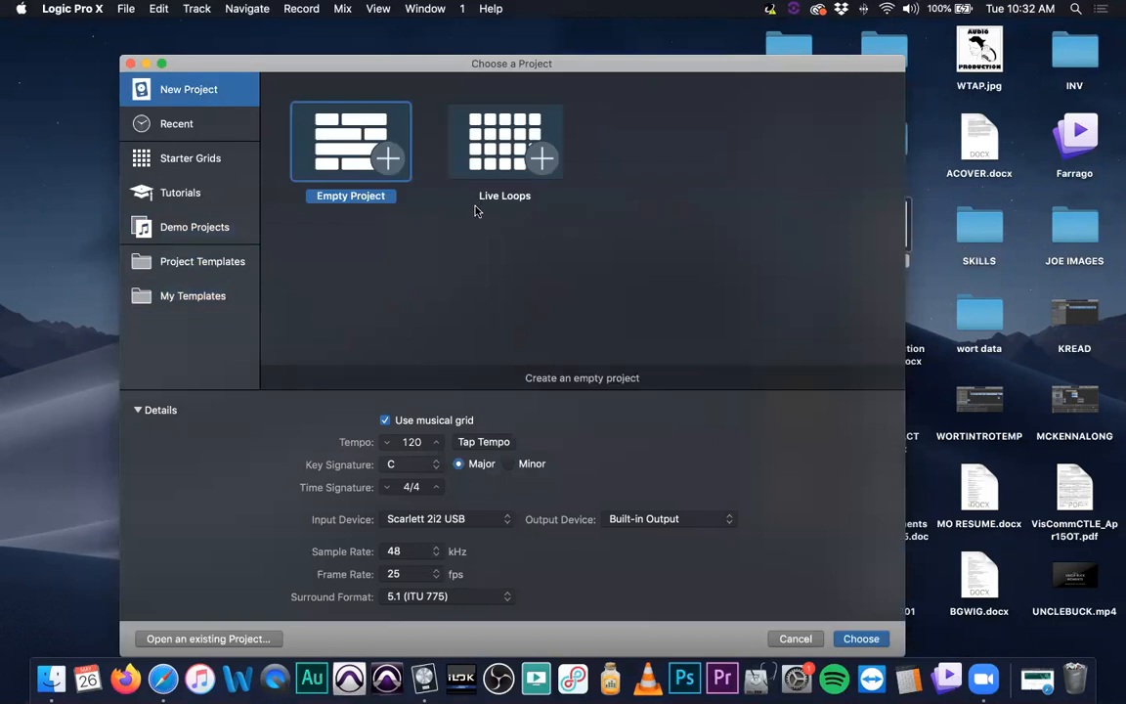
Create an empty project and add one Software Instrument track with the Library open
double_click(356, 145)
click(861, 637)
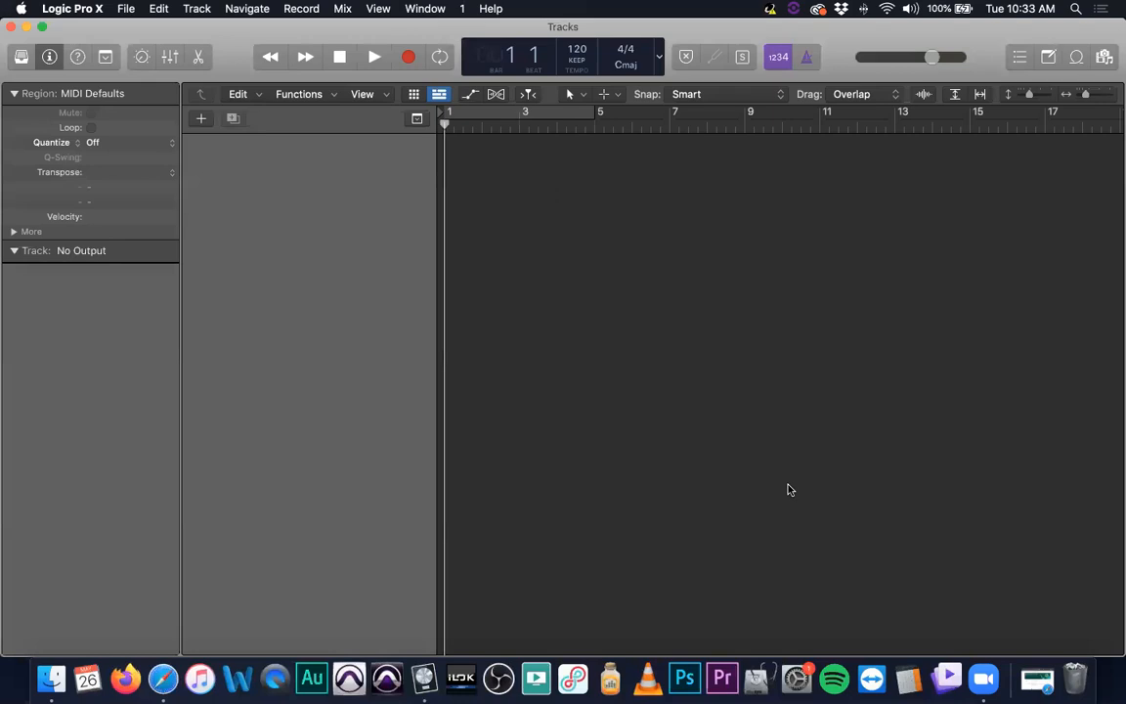
click(371, 72)
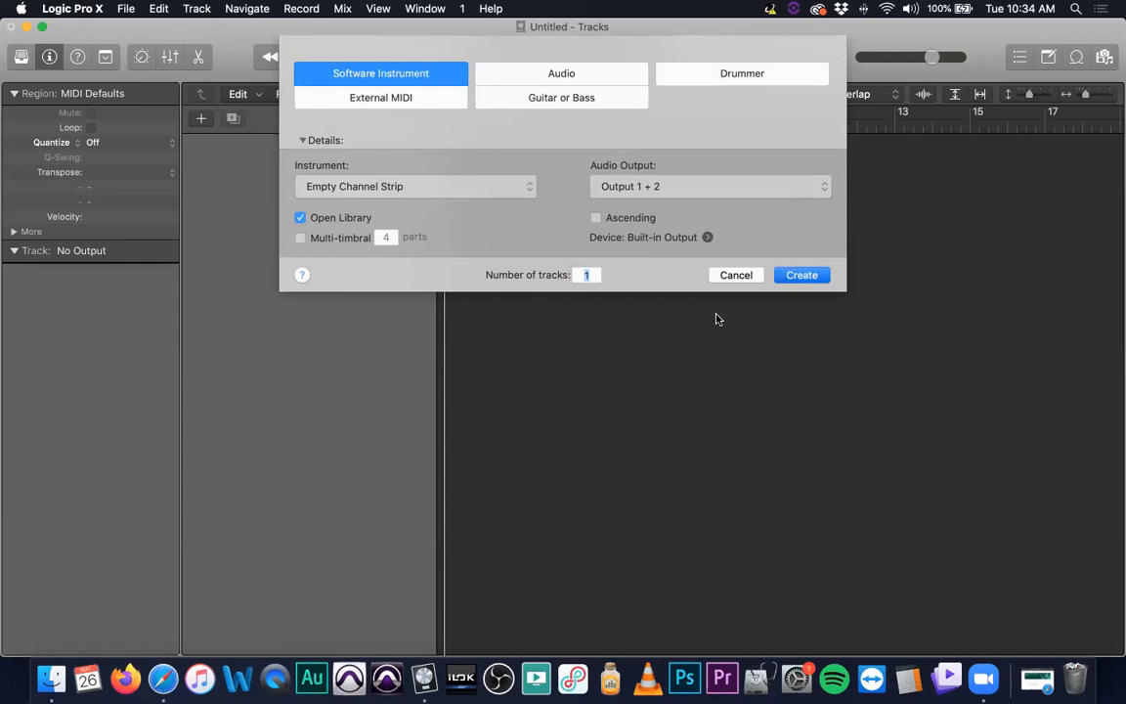
key(Return)
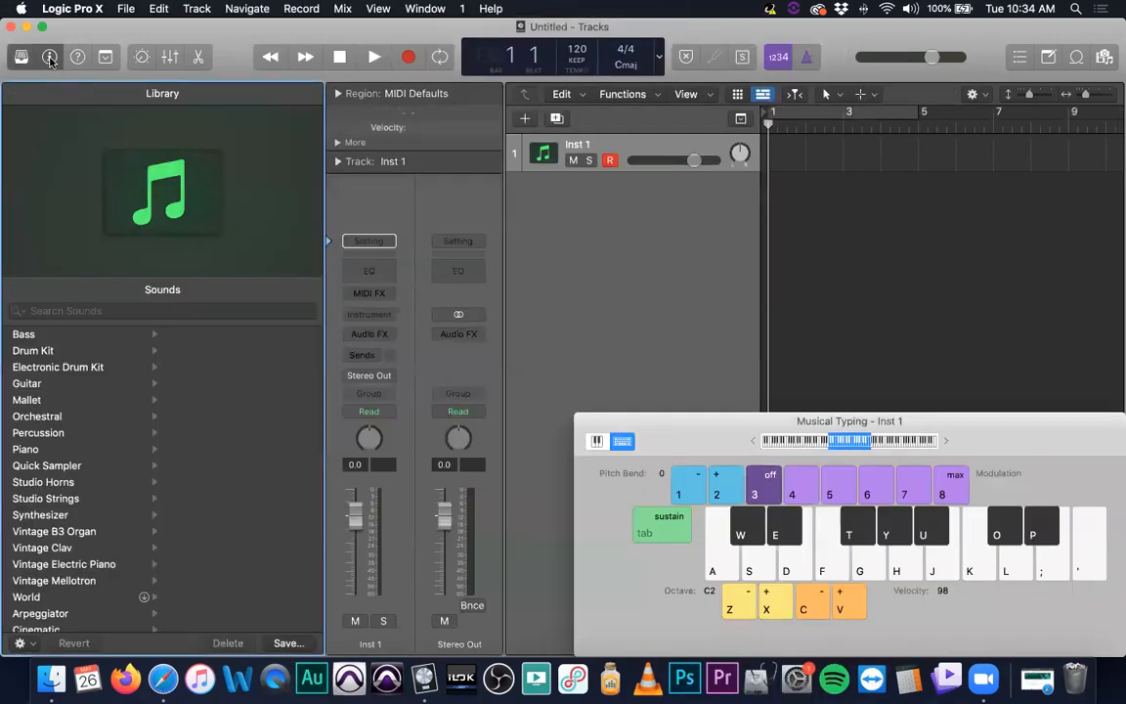
Hide the Library, show the inspector and close the Musical Typing window
click(49, 57)
click(21, 58)
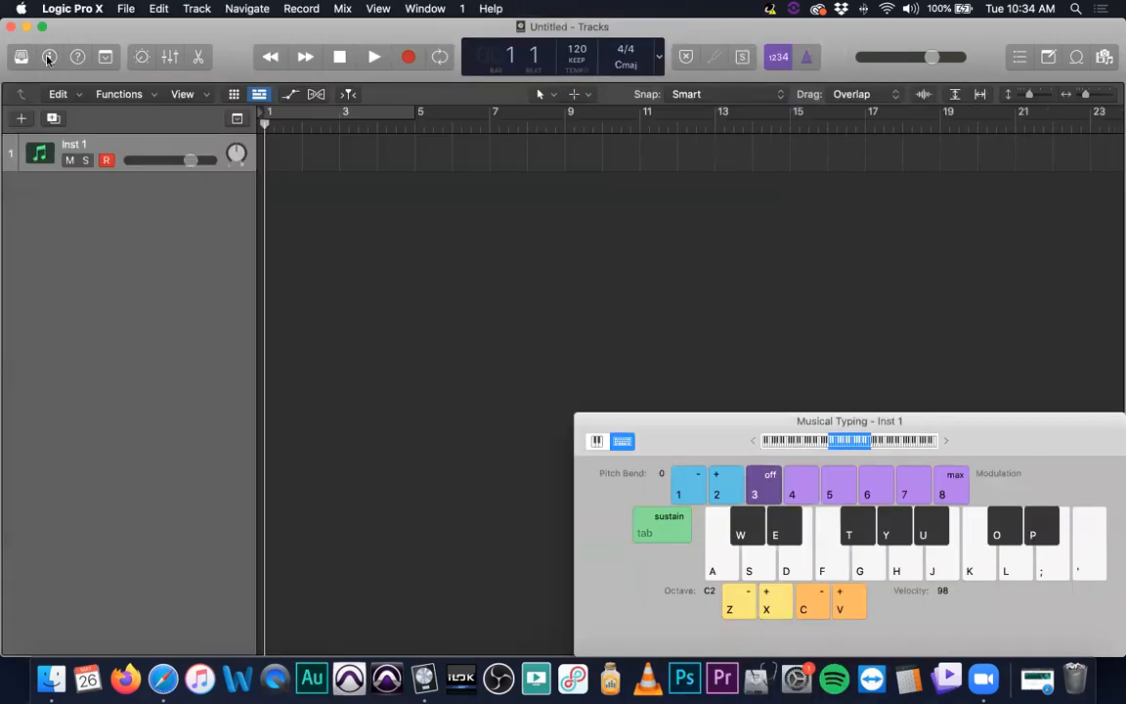
click(49, 57)
drag(648, 422, 647, 422)
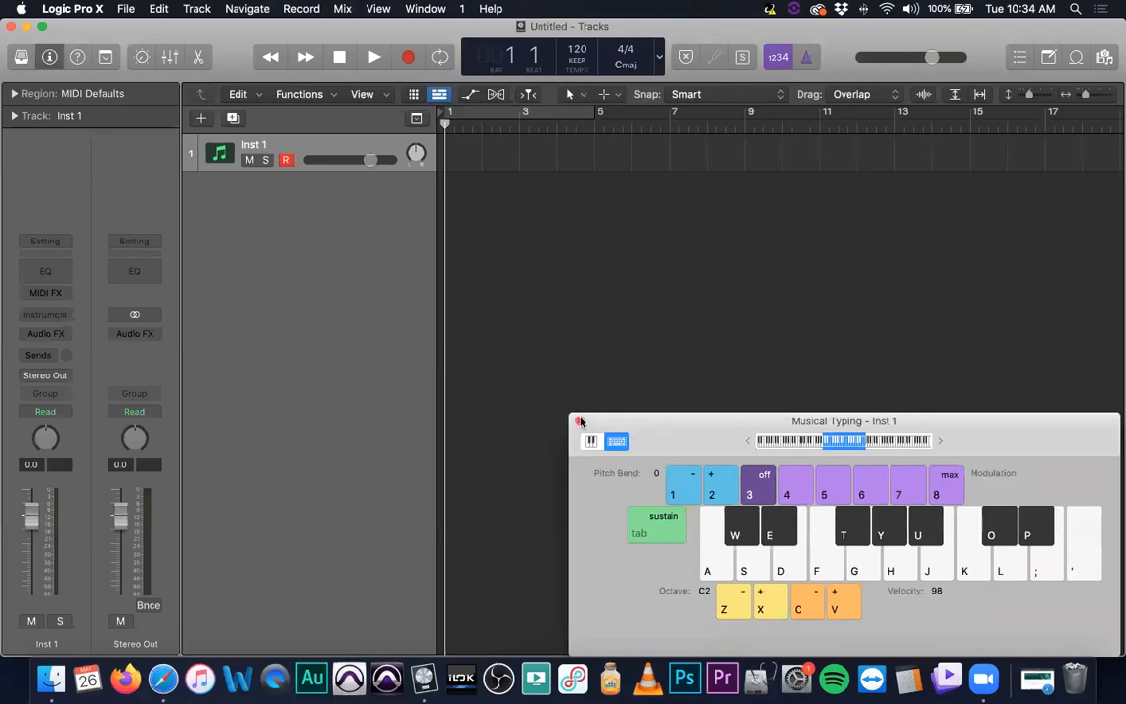
click(578, 421)
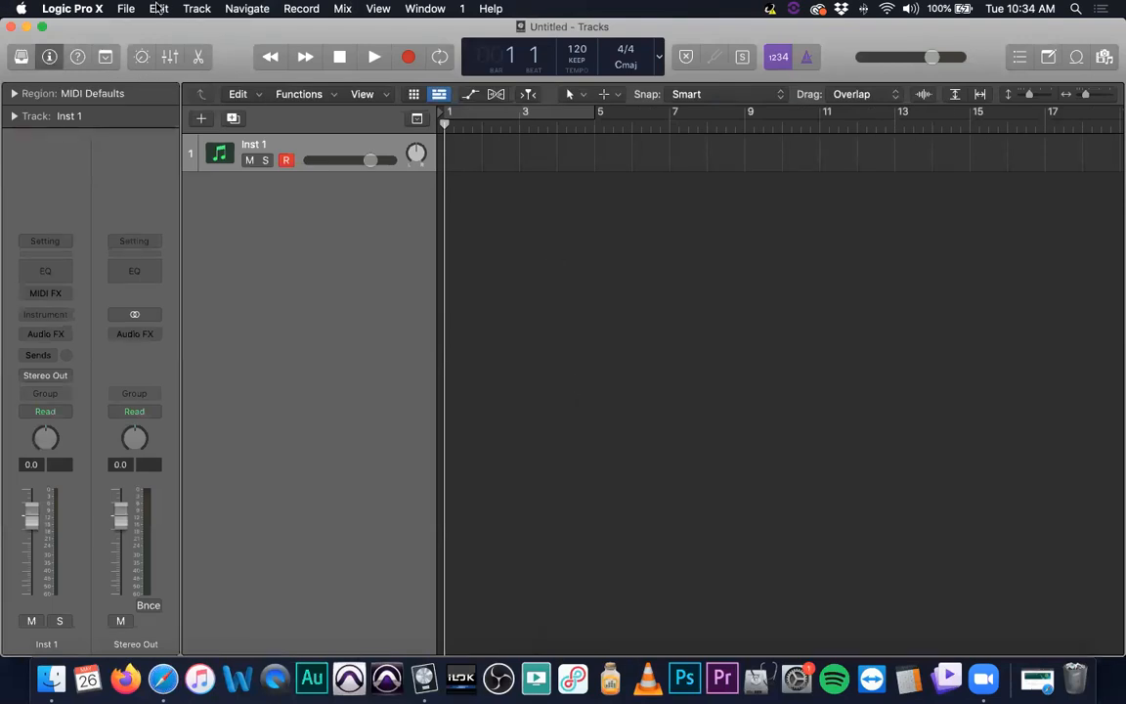
click(121, 8)
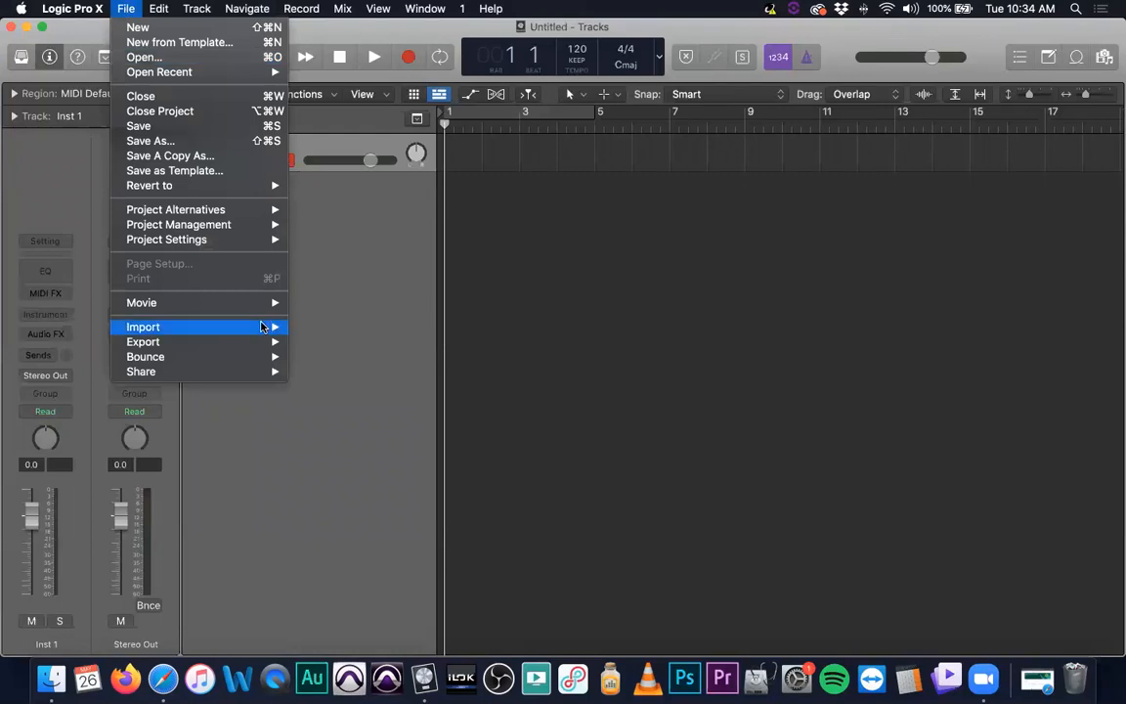
mouse_move(265, 329)
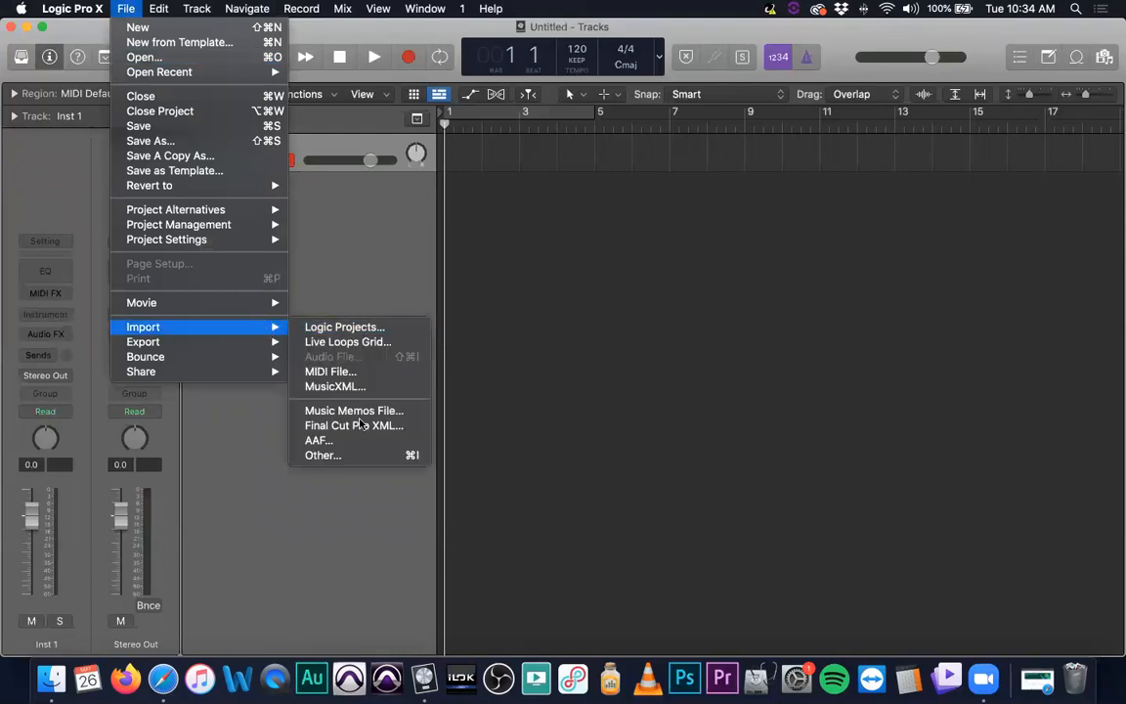
click(697, 360)
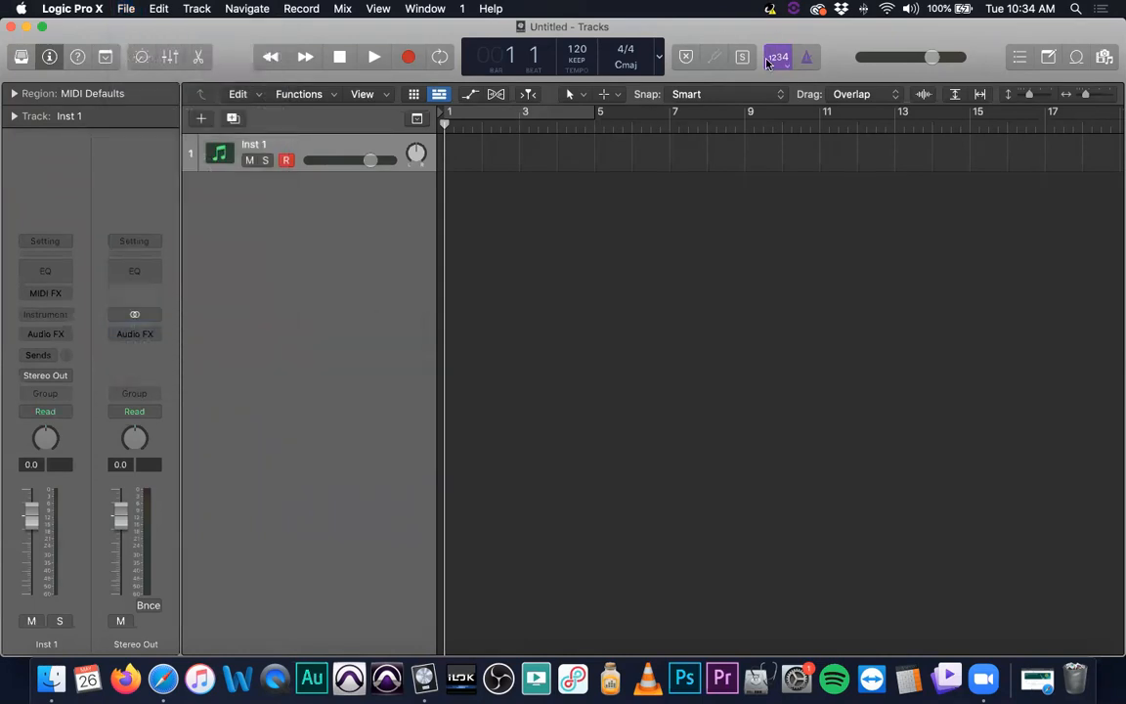
Drag the stardog-and-turbocat-trailer movie file from the desktop into the Tracks area
drag(825, 26, 505, 8)
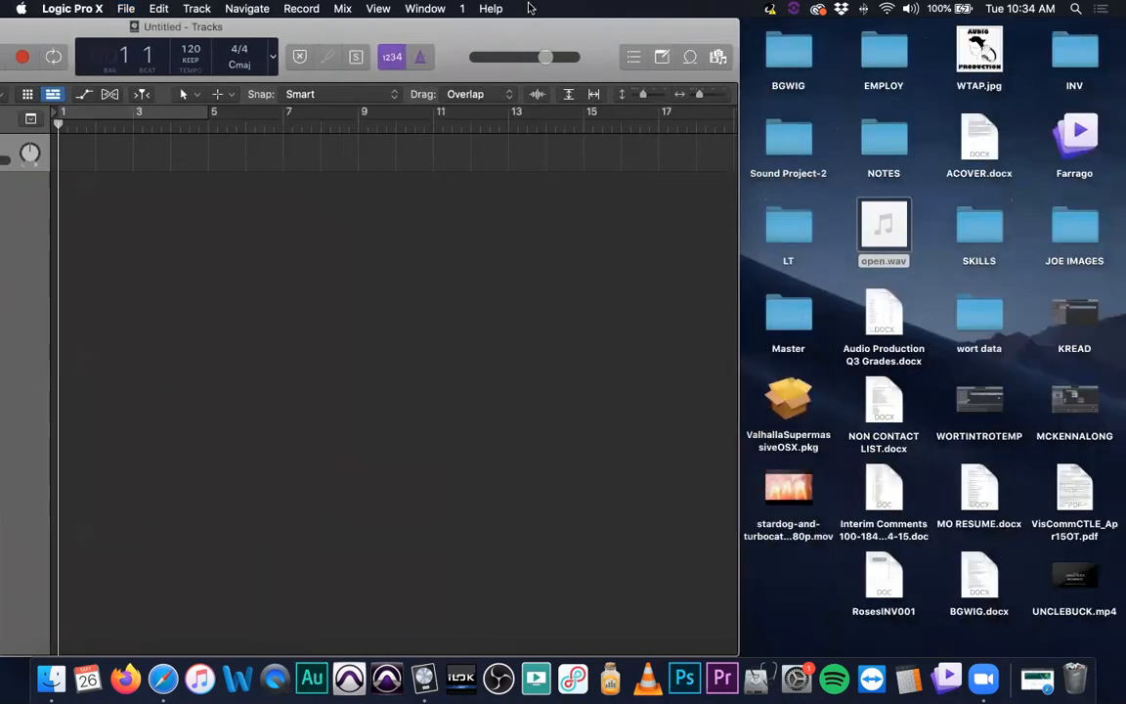
mouse_move(803, 505)
drag(803, 505, 80, 159)
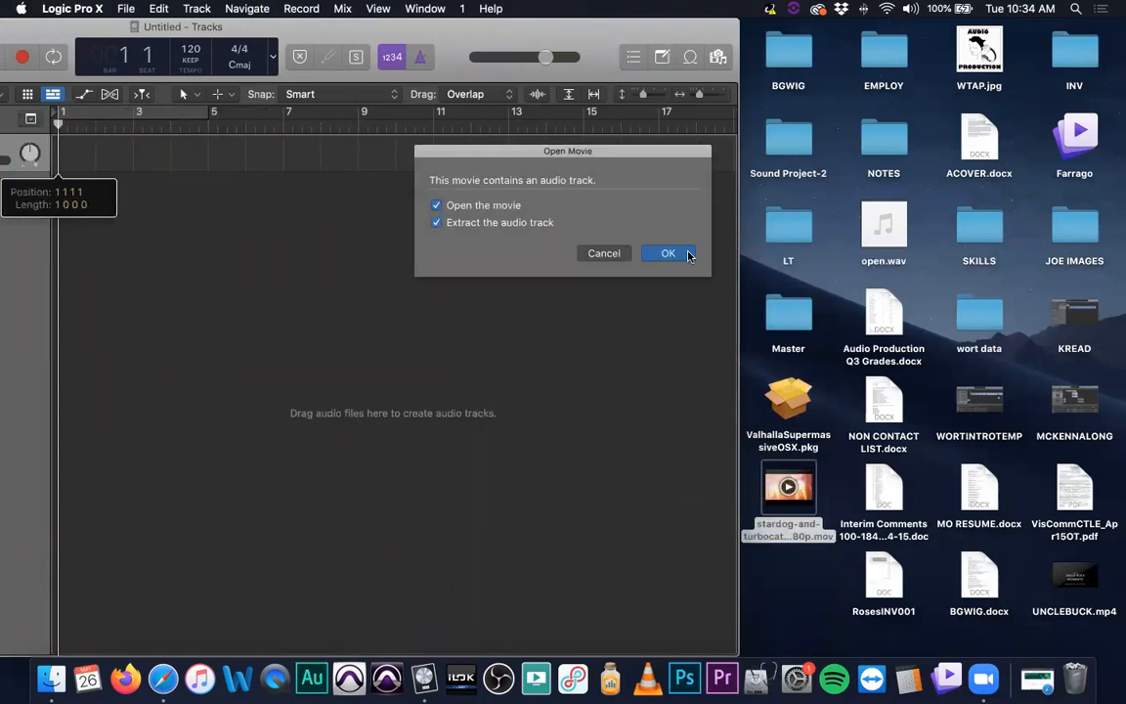
double_click(346, 21)
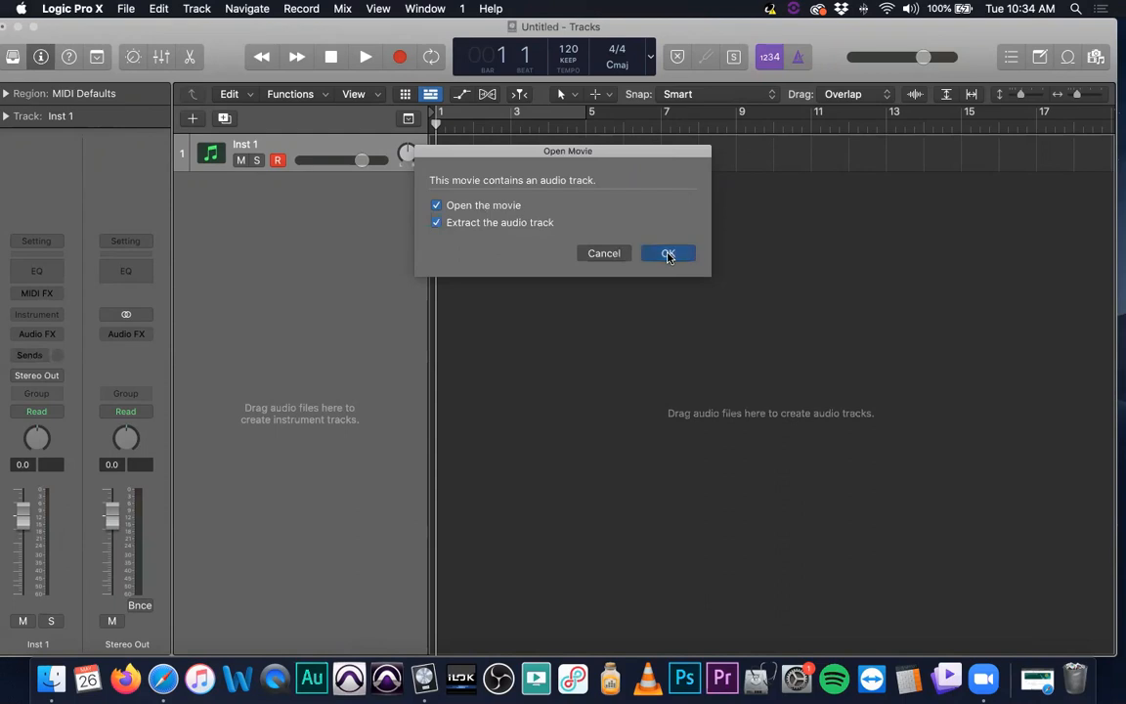
Open the movie with its audio track extracted, switching the project to 44100 Hz and 24 fps
click(667, 255)
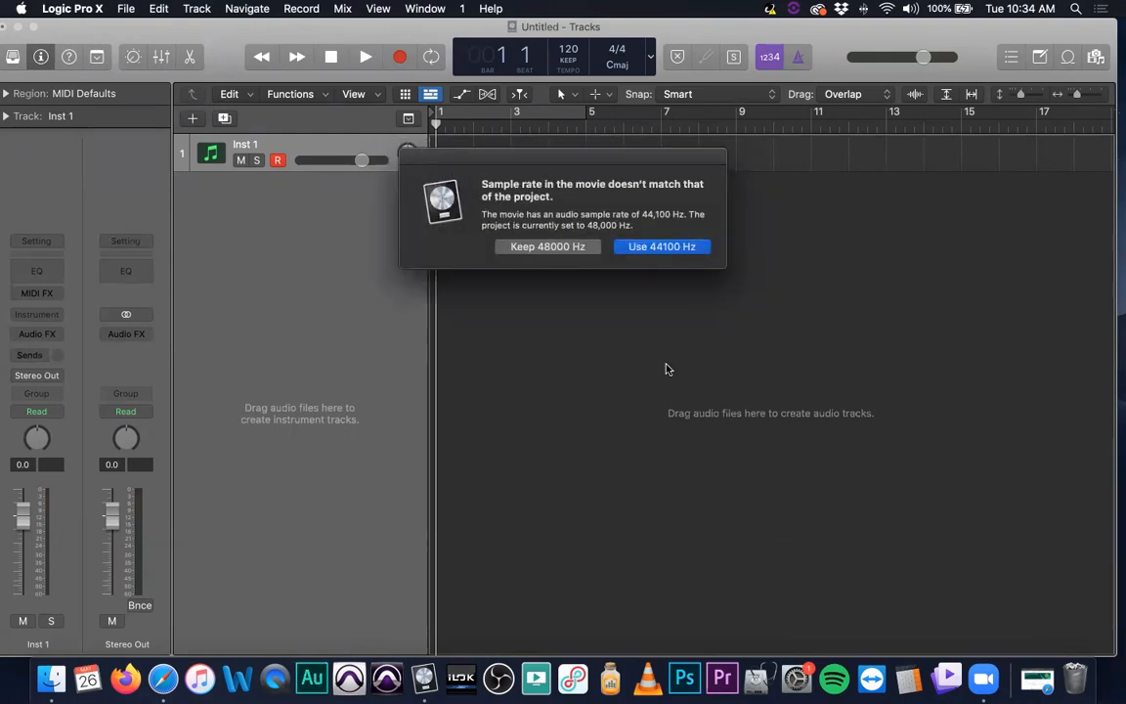
click(662, 247)
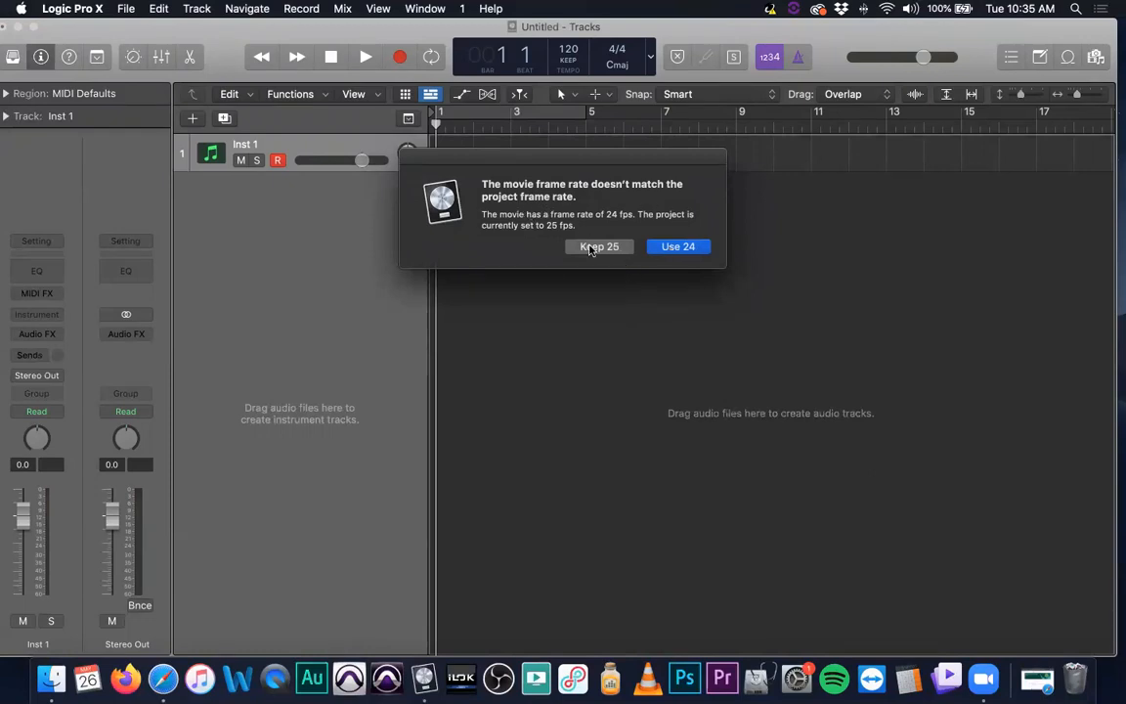
click(680, 247)
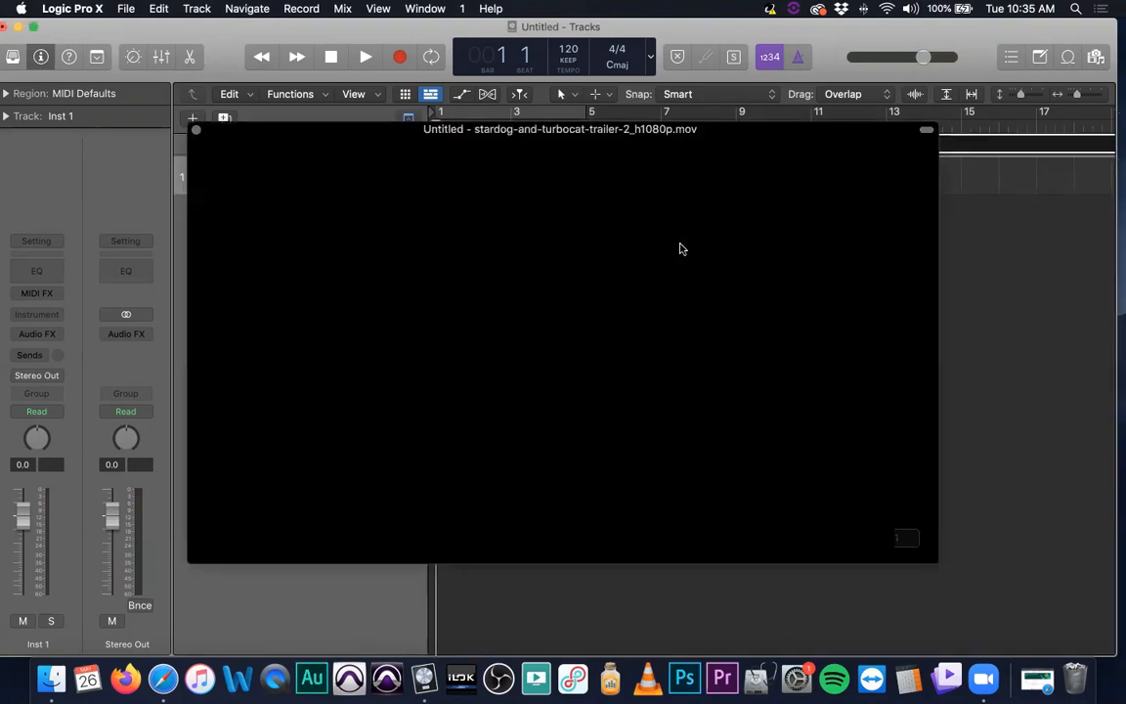
click(195, 130)
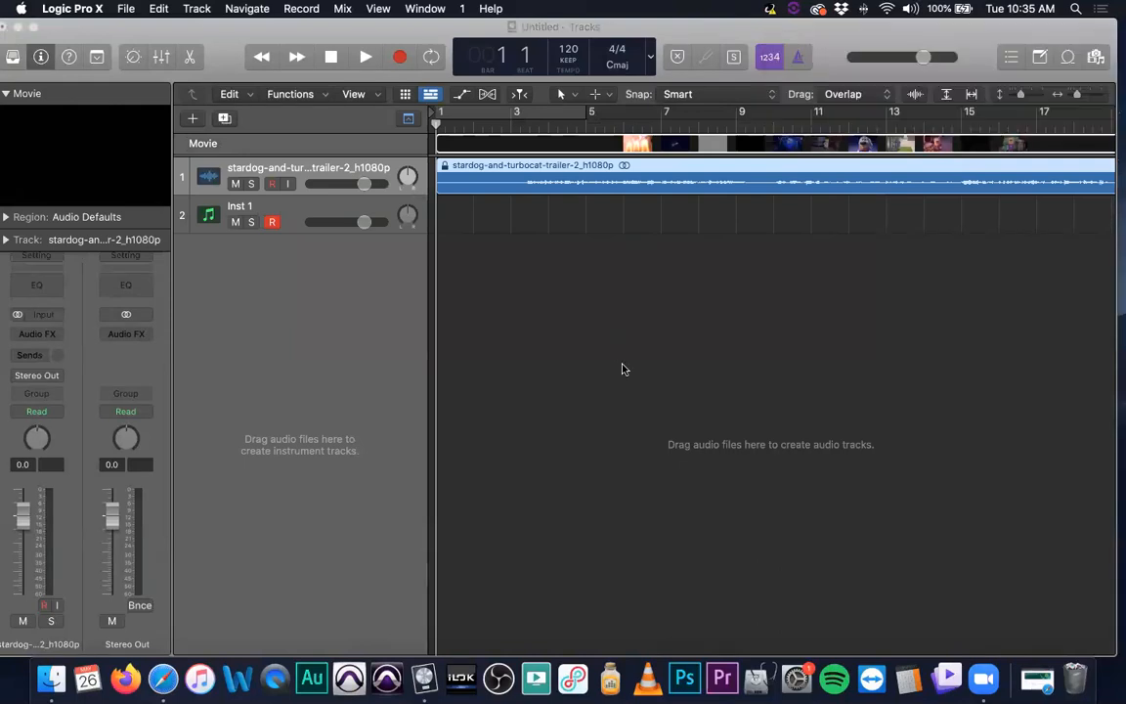
Enlarge the track heights and zoom out to see the entire trailer audio region
key(super+Down)
key(super+Down)
key(super+Down)
key(super+Down)
key(super+Down)
key(super+Down)
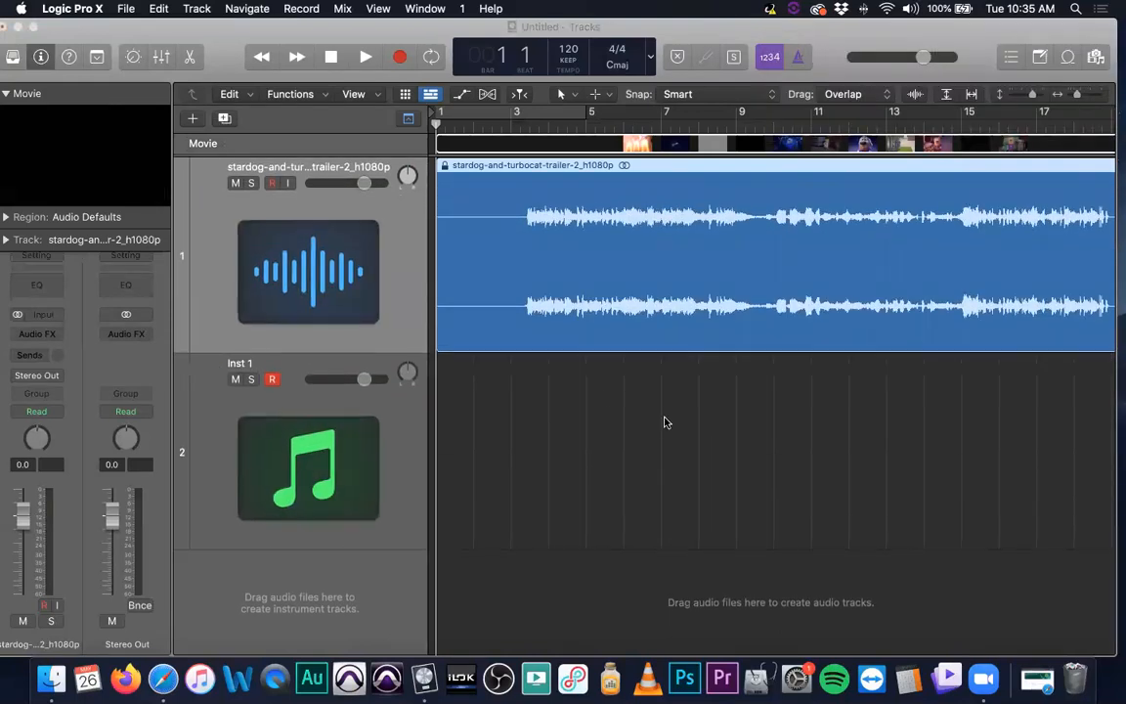
click(403, 419)
click(591, 258)
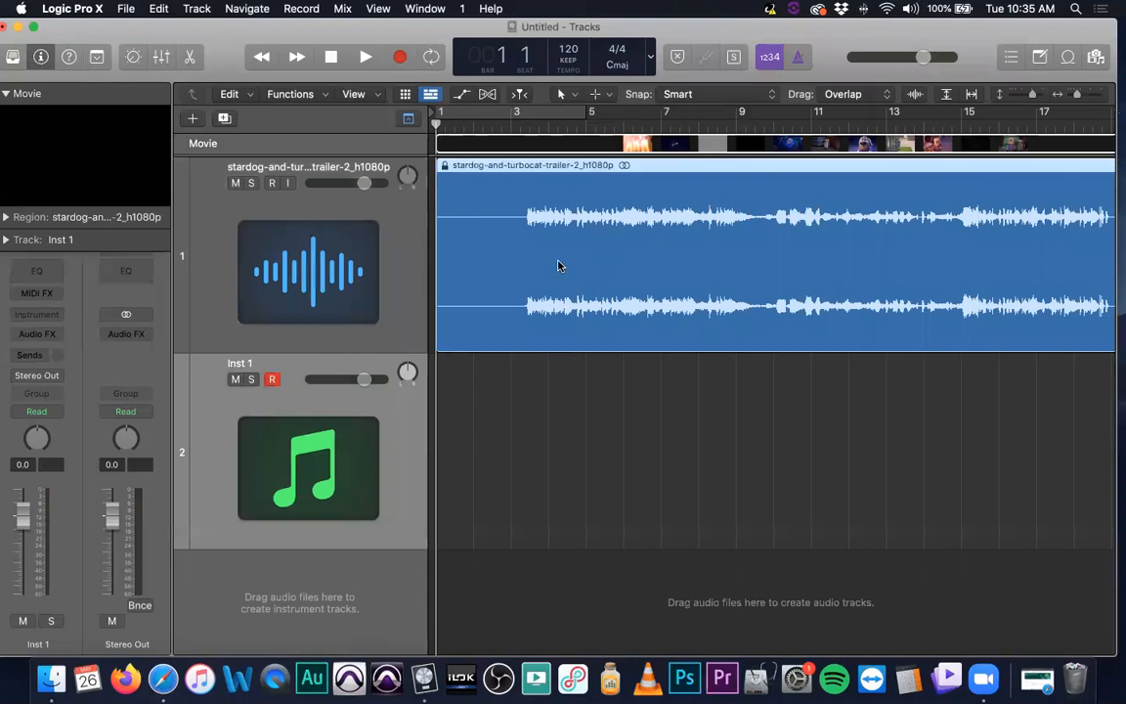
scroll(769, 235, down, 8)
scroll(770, 230, up, 6)
scroll(769, 231, down, 4)
scroll(769, 230, down, 1)
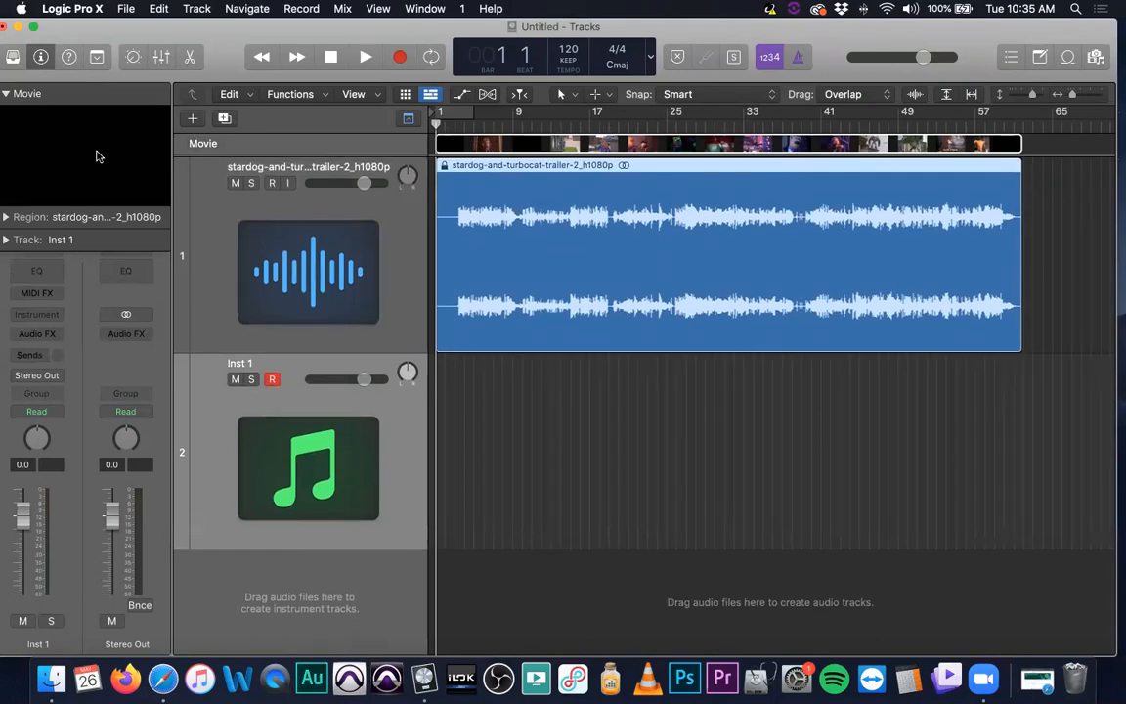
Open the movie window, play the project with the trailer video, and move the movie window lower
click(97, 157)
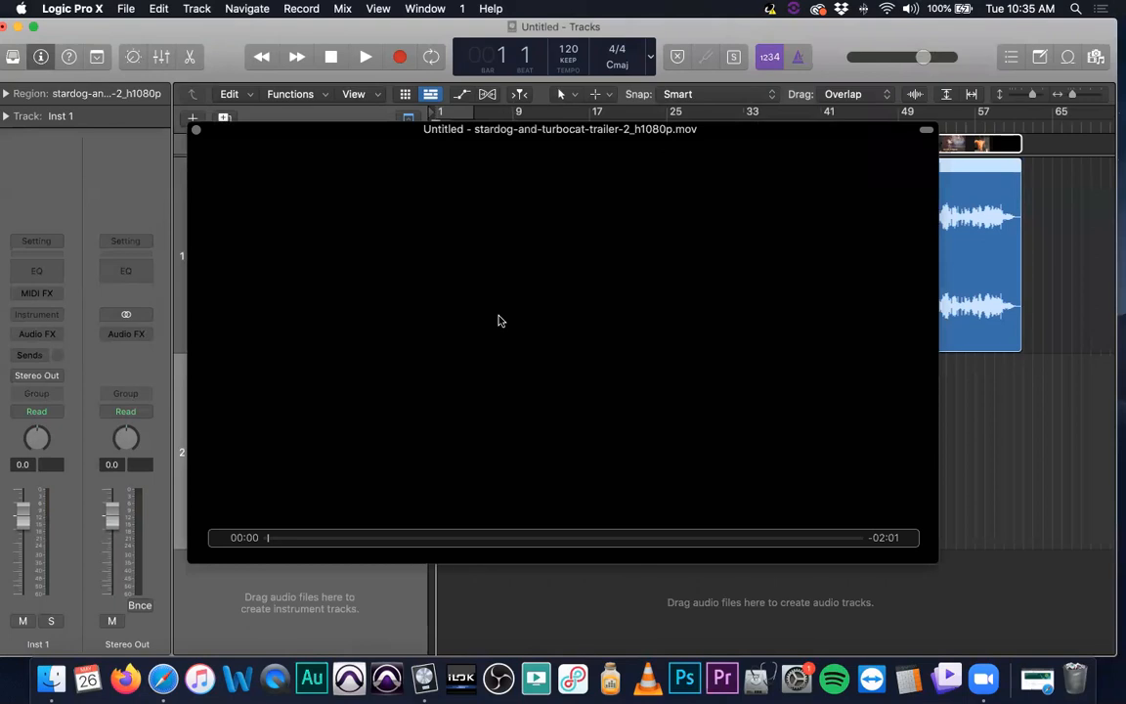
key(space)
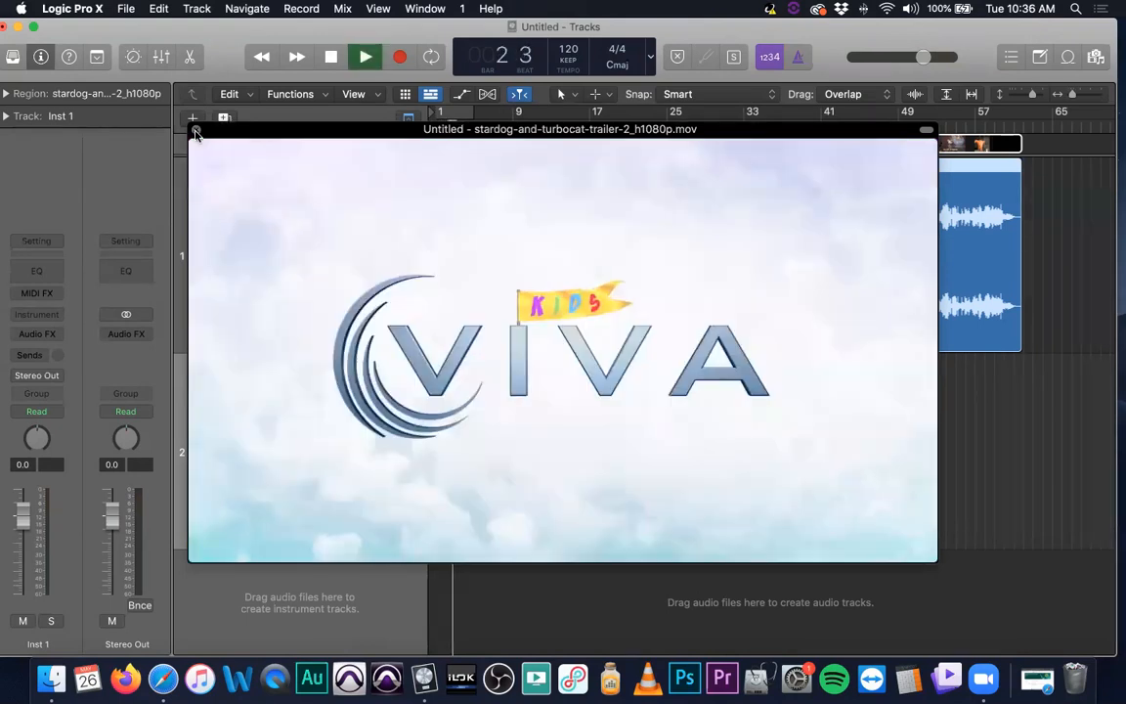
key(XF86AudioRaiseVolume)
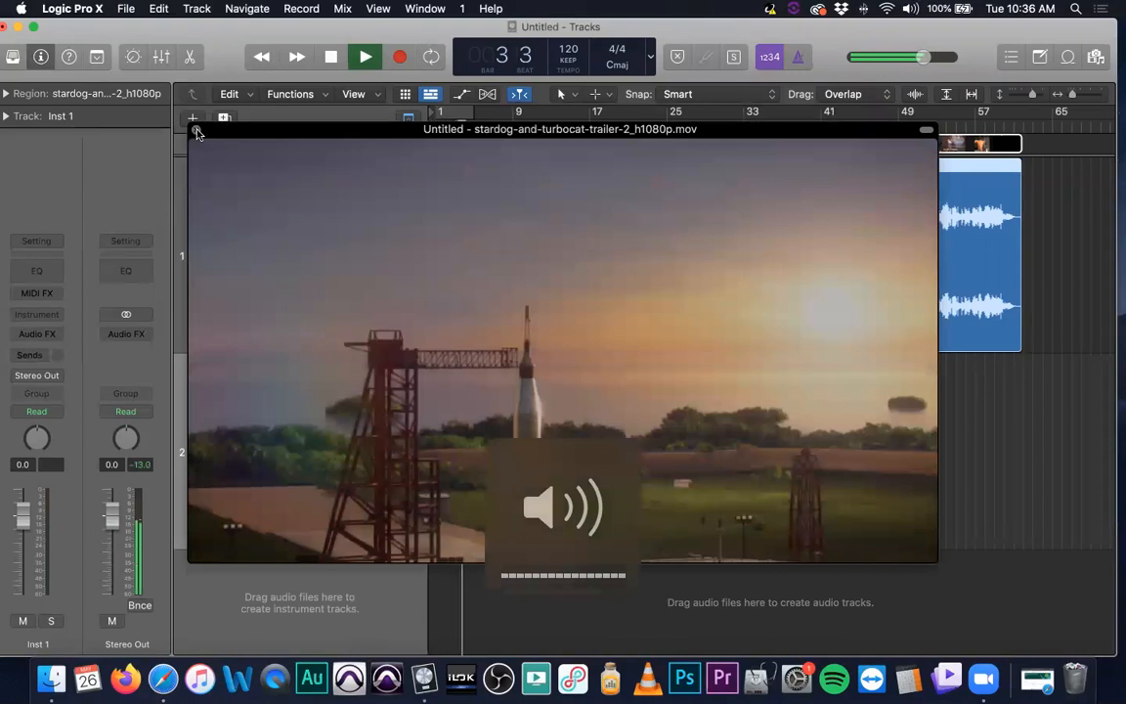
key(space)
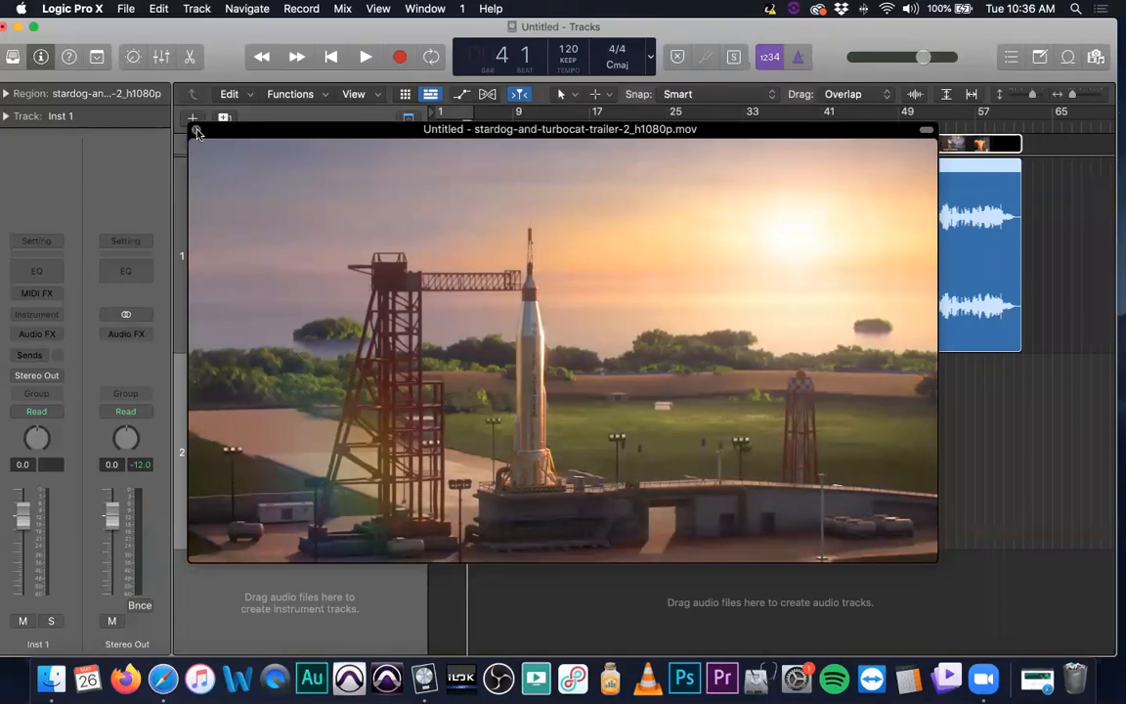
key(space)
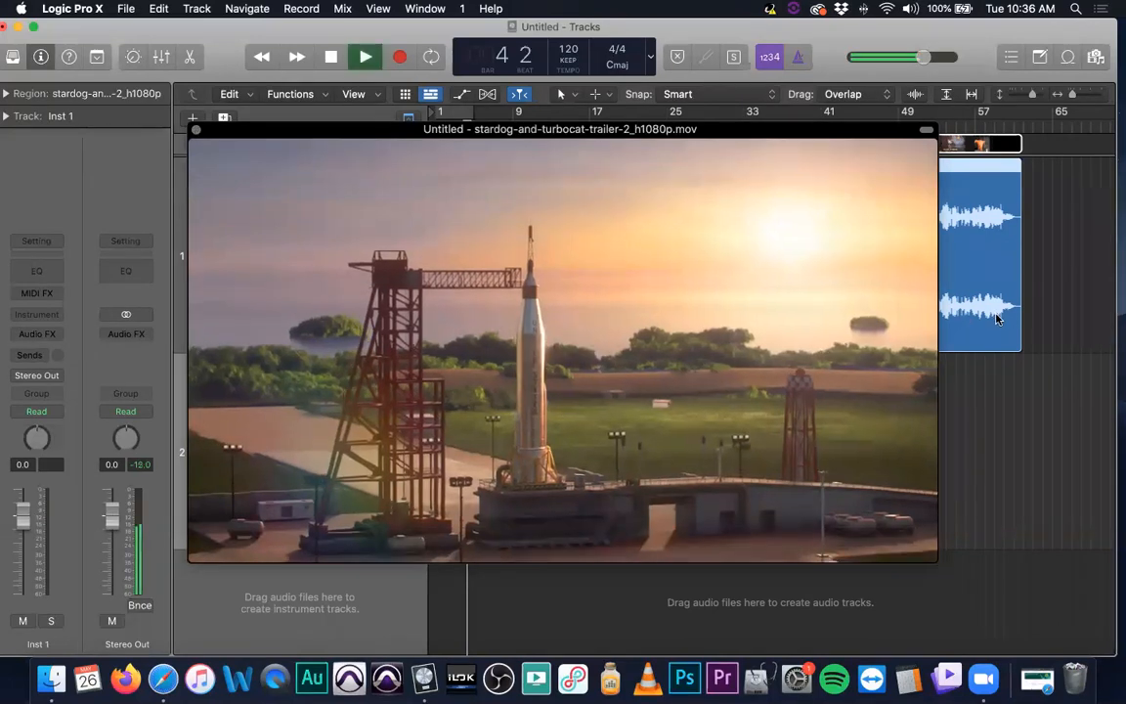
drag(672, 132, 438, 315)
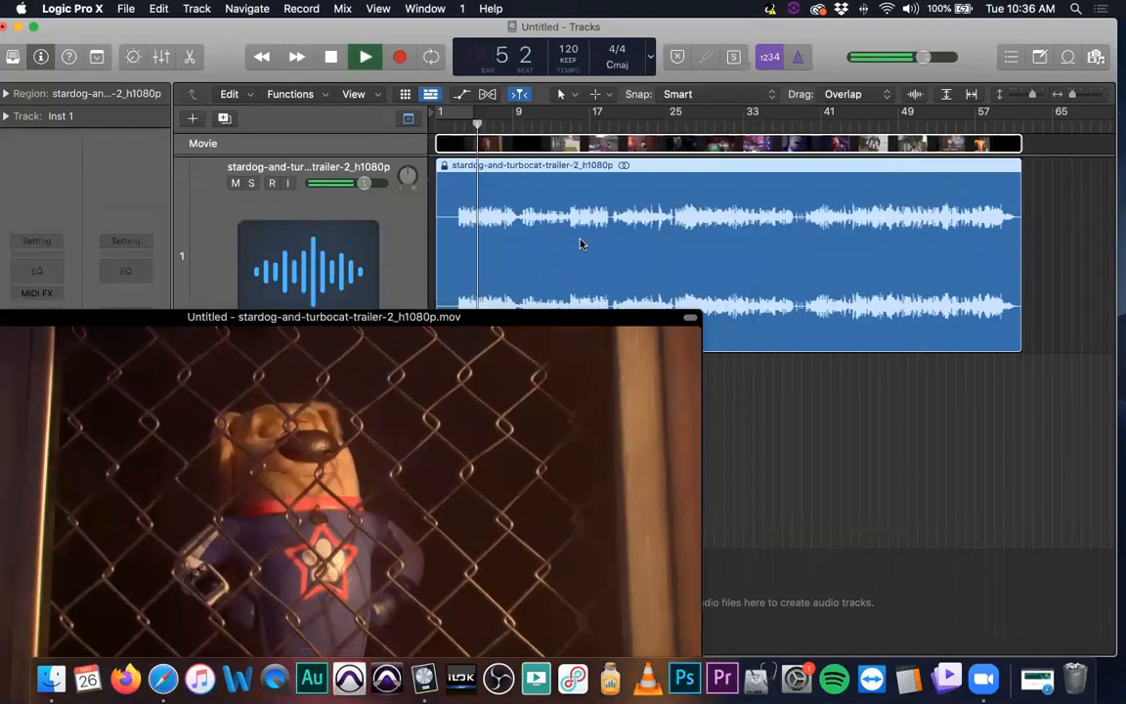
Zoom in on the audio region during playback, follow the playhead to the end, and stop playback
scroll(602, 226, up, 7)
scroll(686, 229, up, 3)
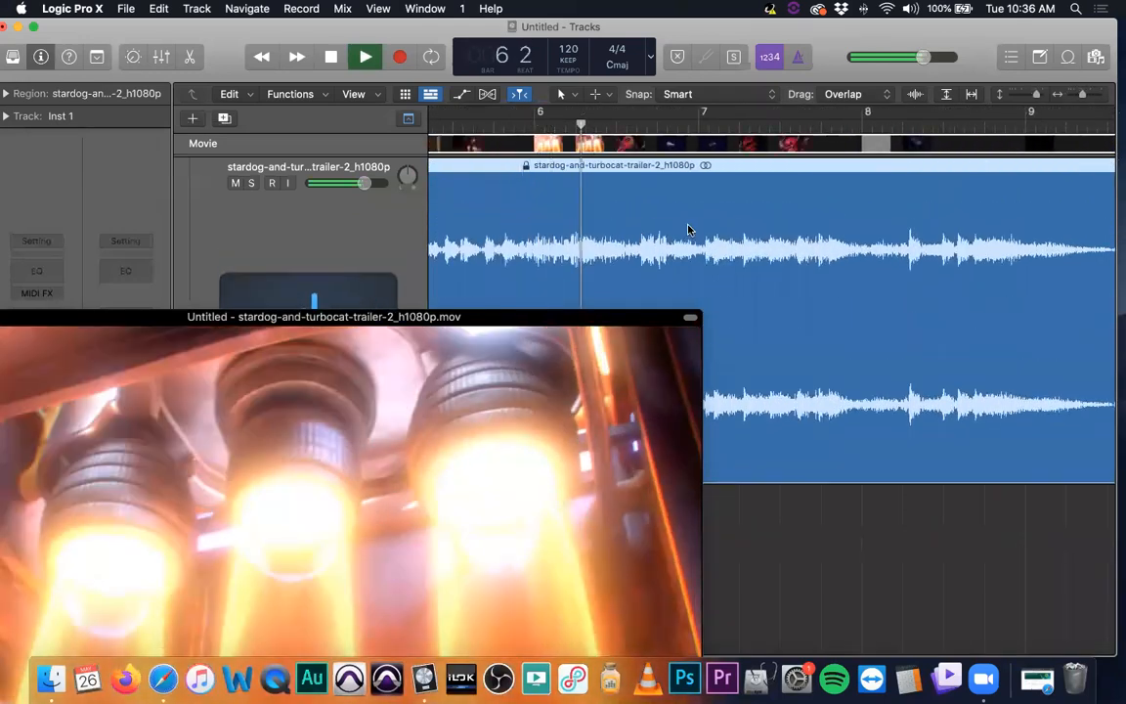
scroll(686, 230, down, 2)
scroll(683, 231, right, 4)
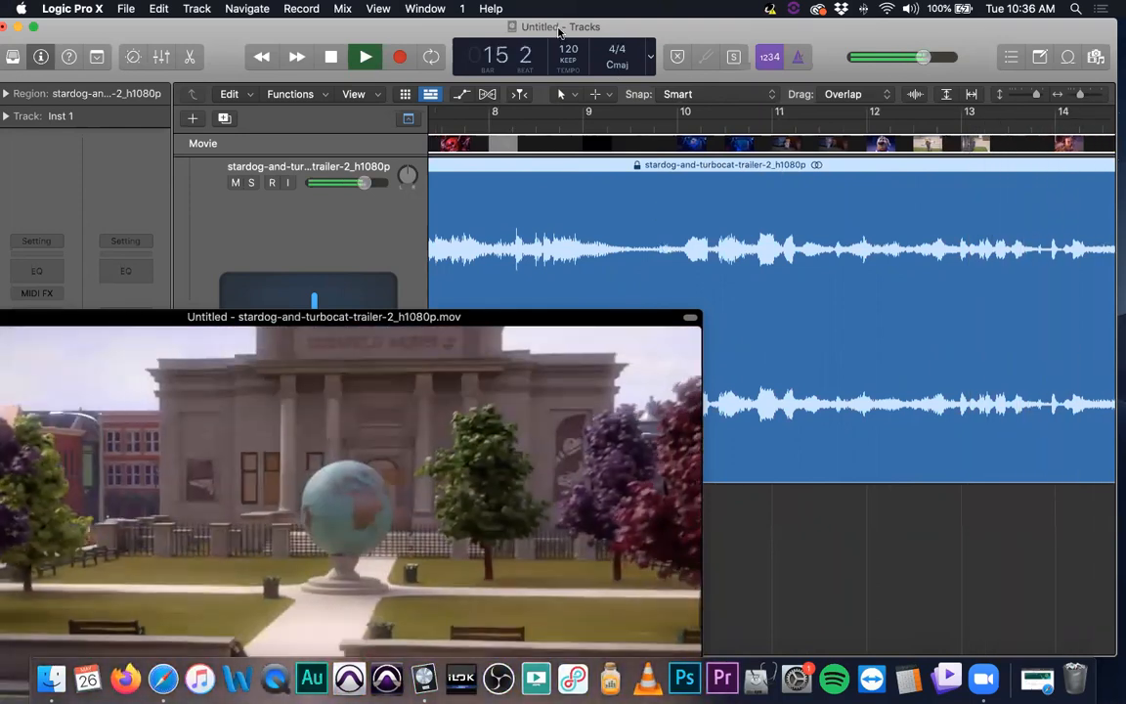
click(521, 95)
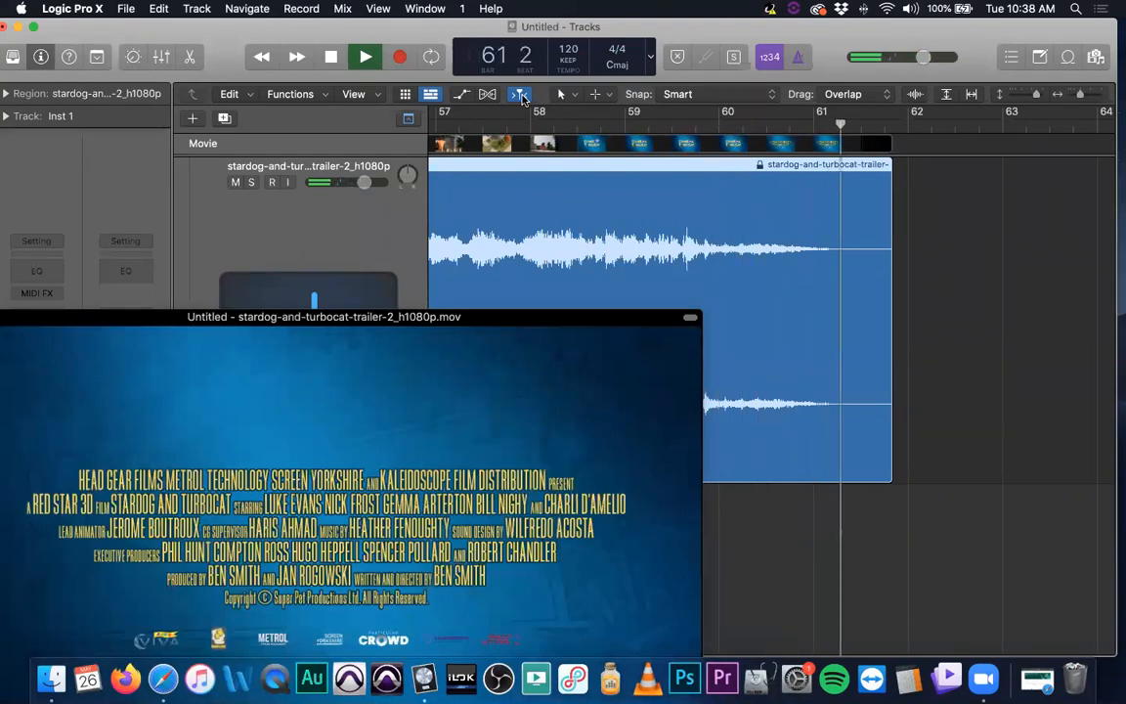
key(space)
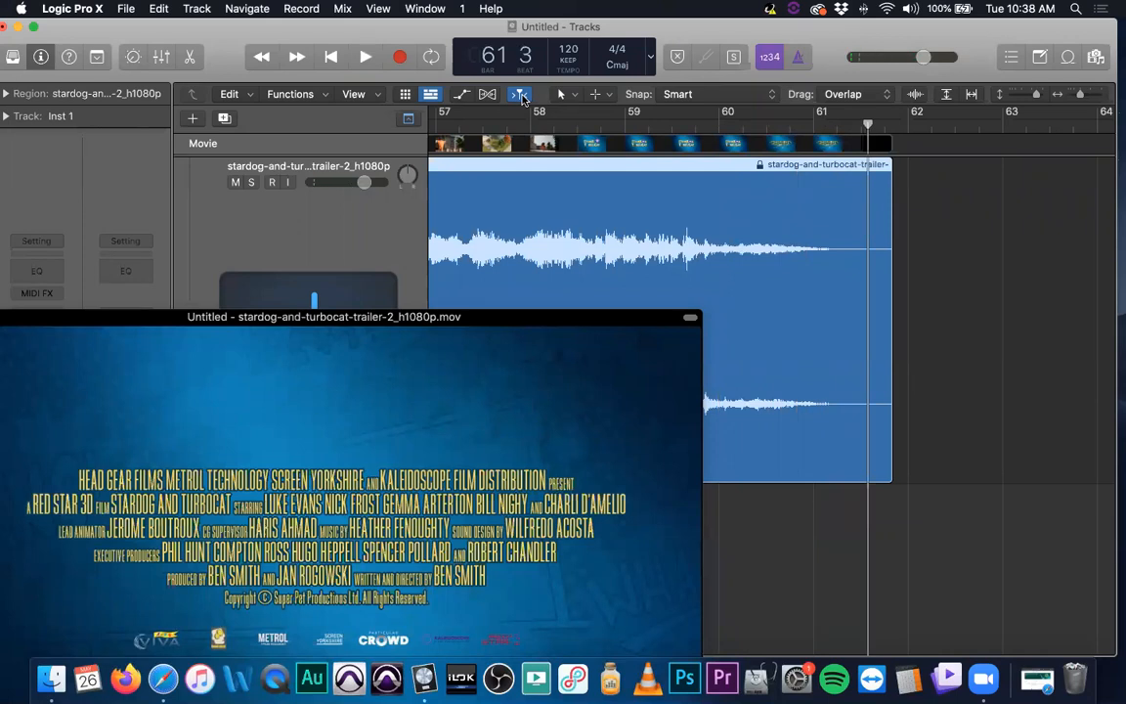
Reposition the movie window and scroll back to the start of the trailer region
drag(542, 331, 616, 445)
scroll(731, 323, left, 10)
scroll(731, 323, left, 20)
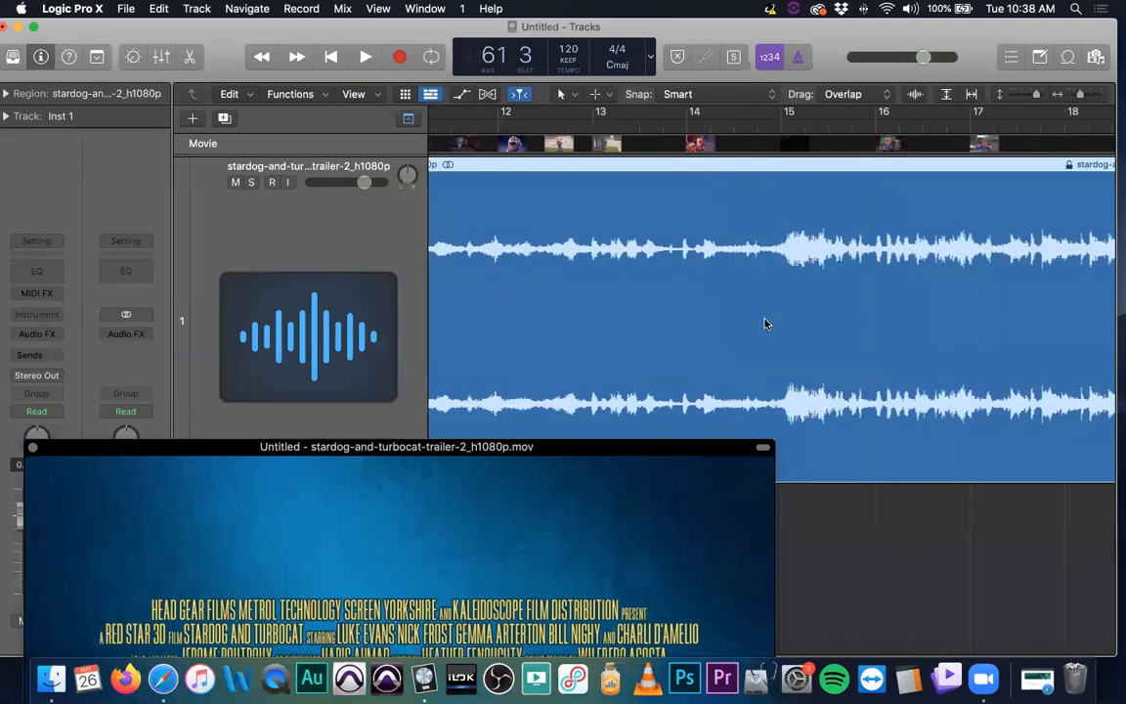
scroll(784, 308, left, 2)
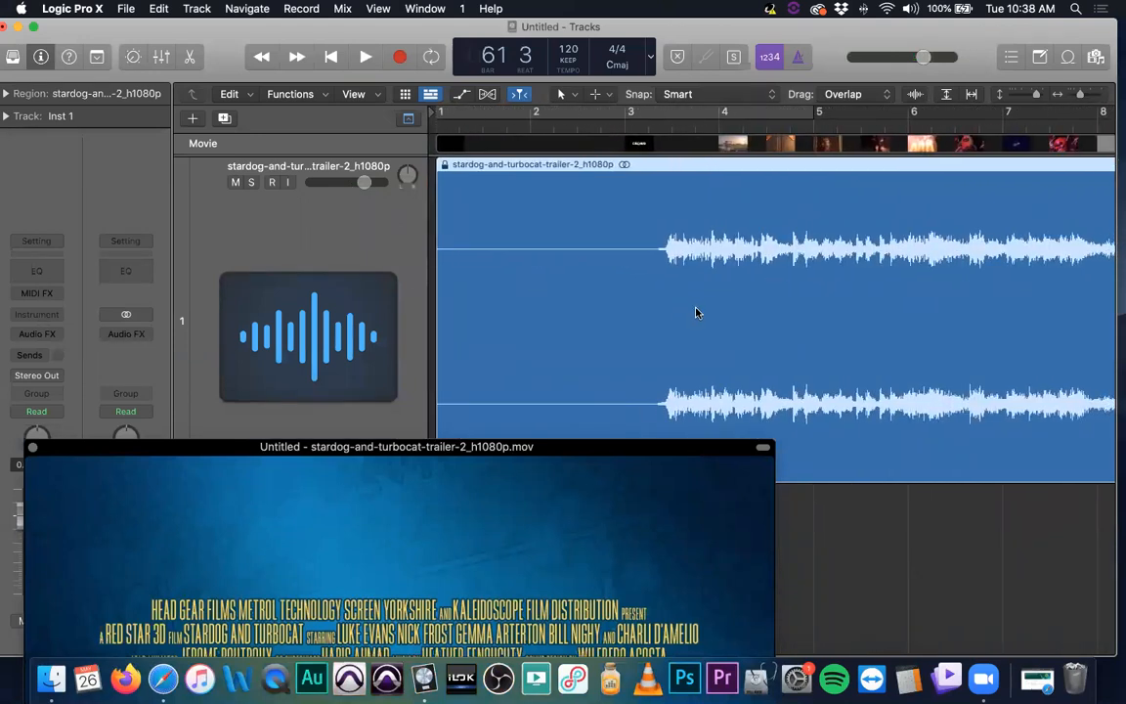
drag(567, 455, 452, 324)
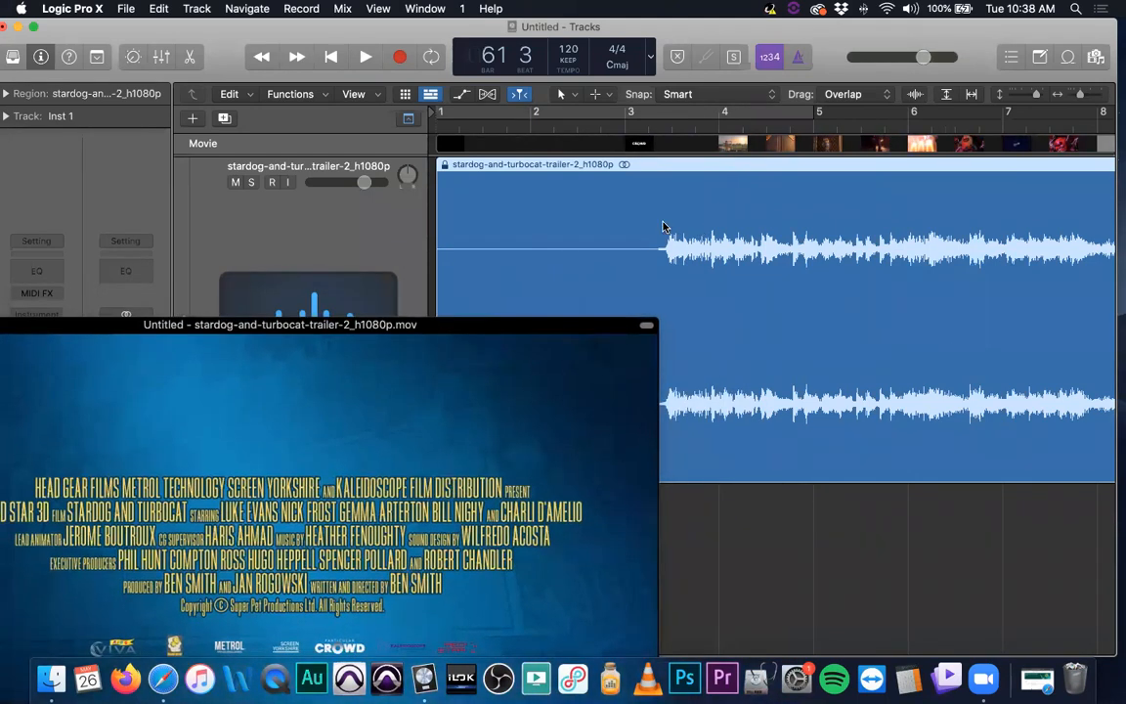
scroll(663, 226, right, 10)
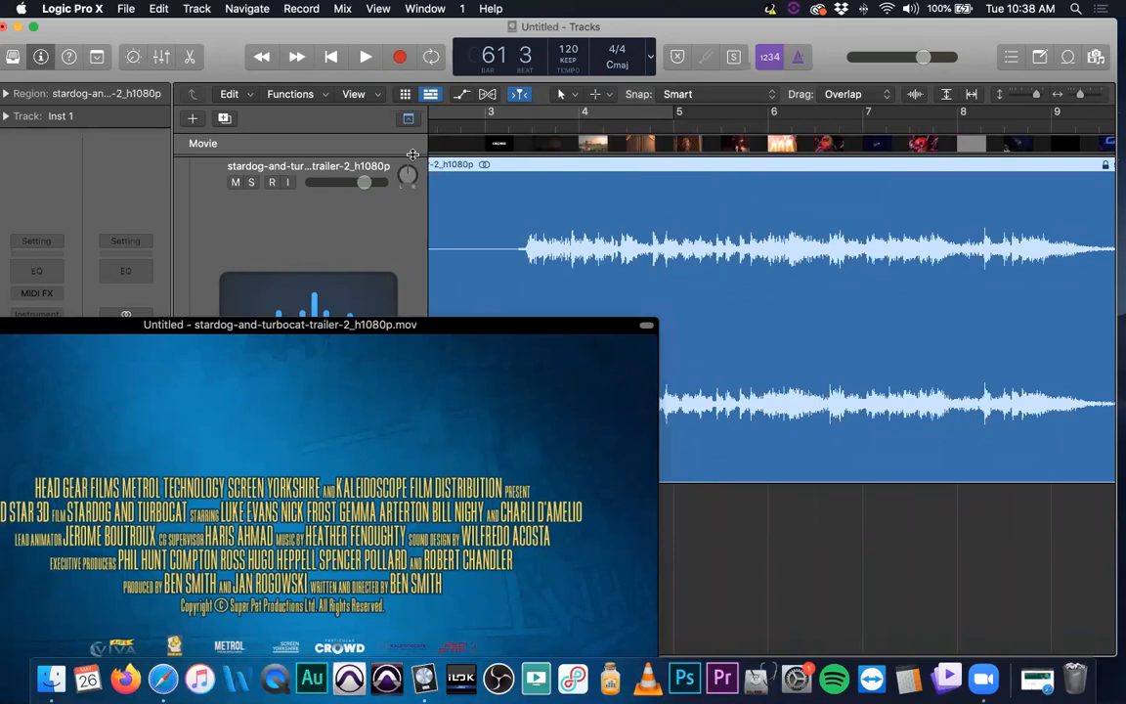
click(408, 119)
click(408, 119)
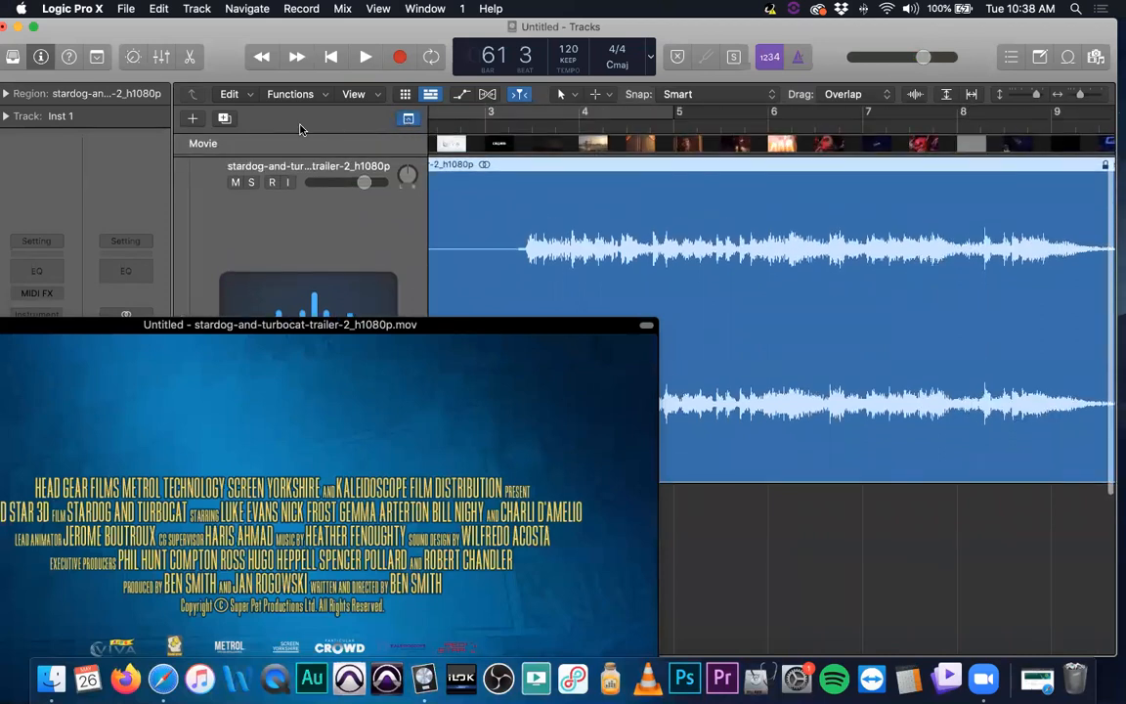
Show the Arrangement global track and play the trailer from around bar 3 before stopping playback
right_click(354, 125)
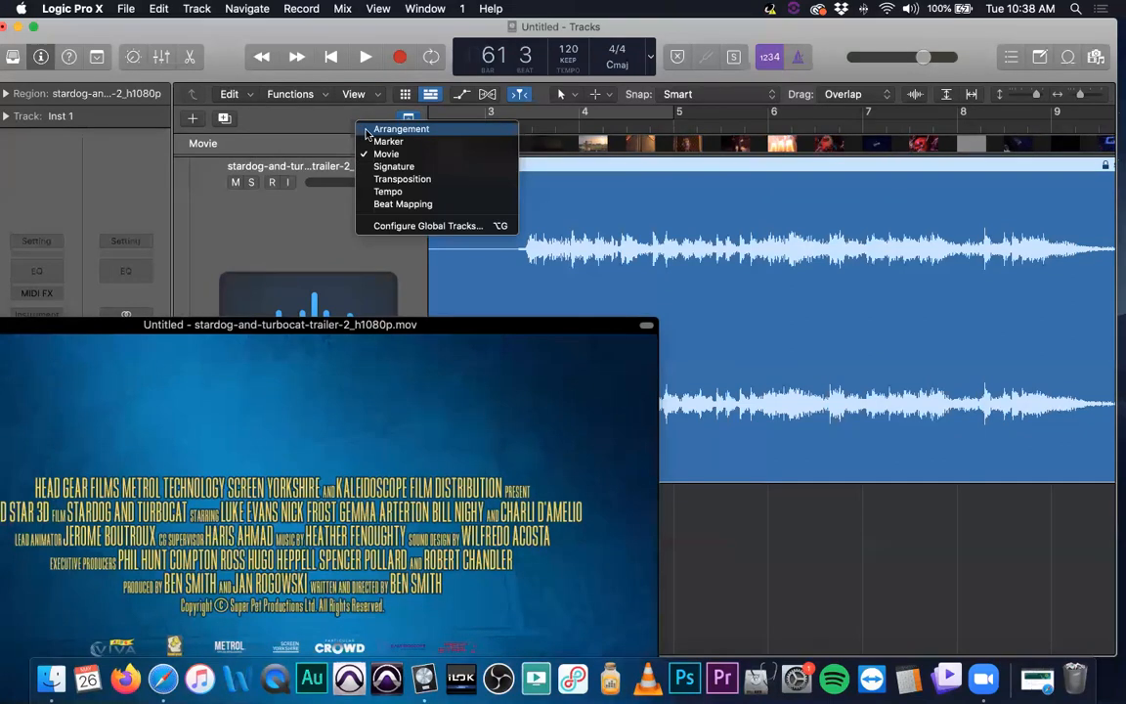
click(368, 130)
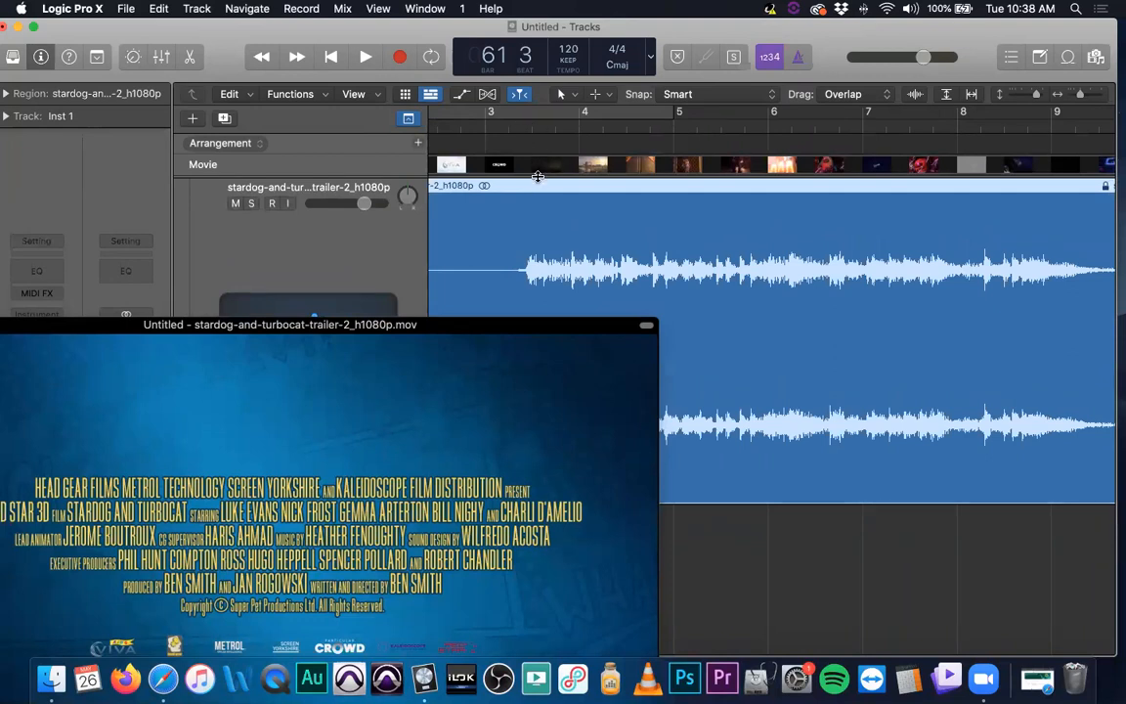
click(531, 127)
key(space)
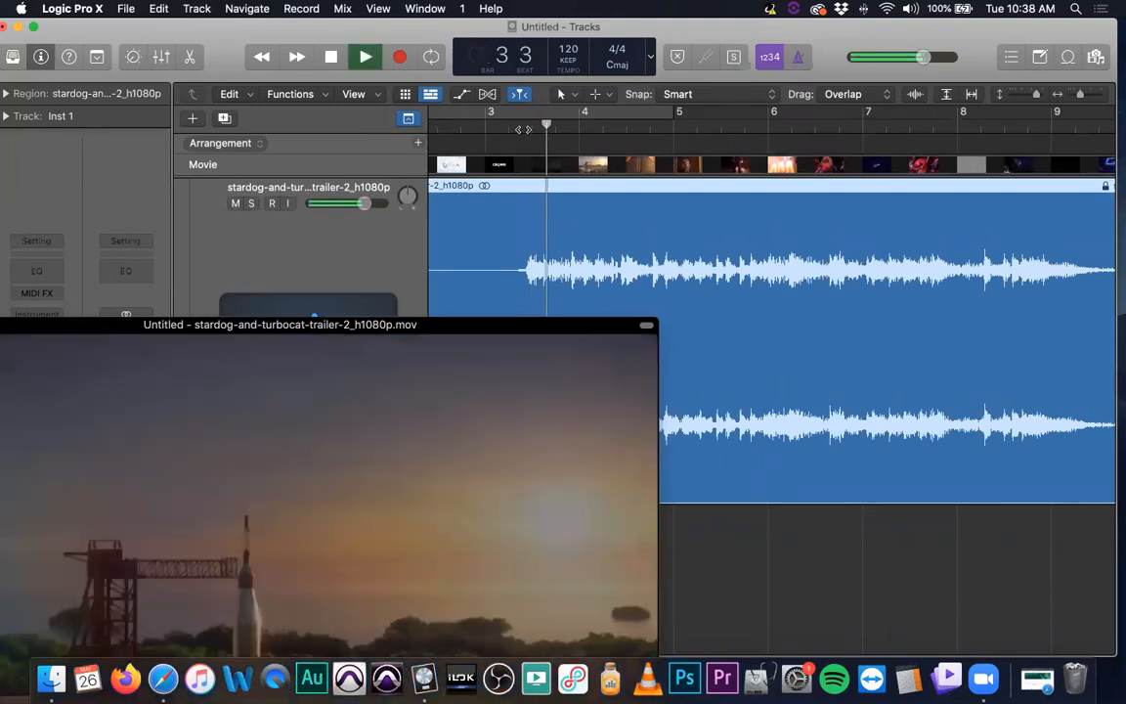
click(517, 126)
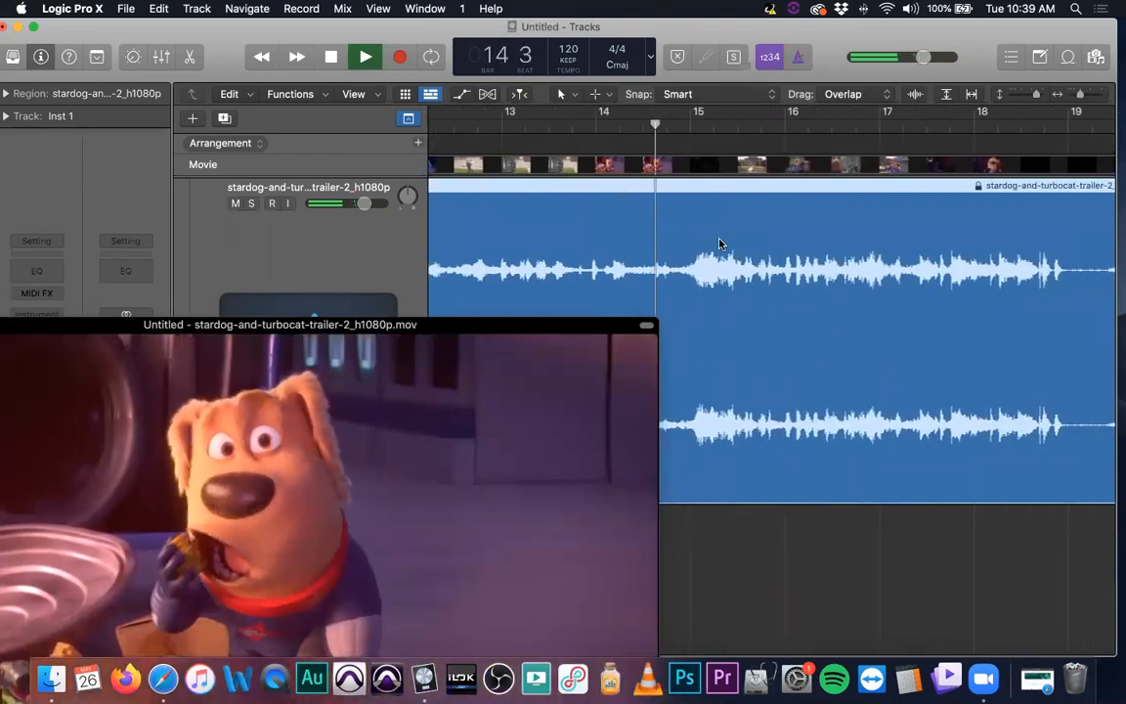
key(space)
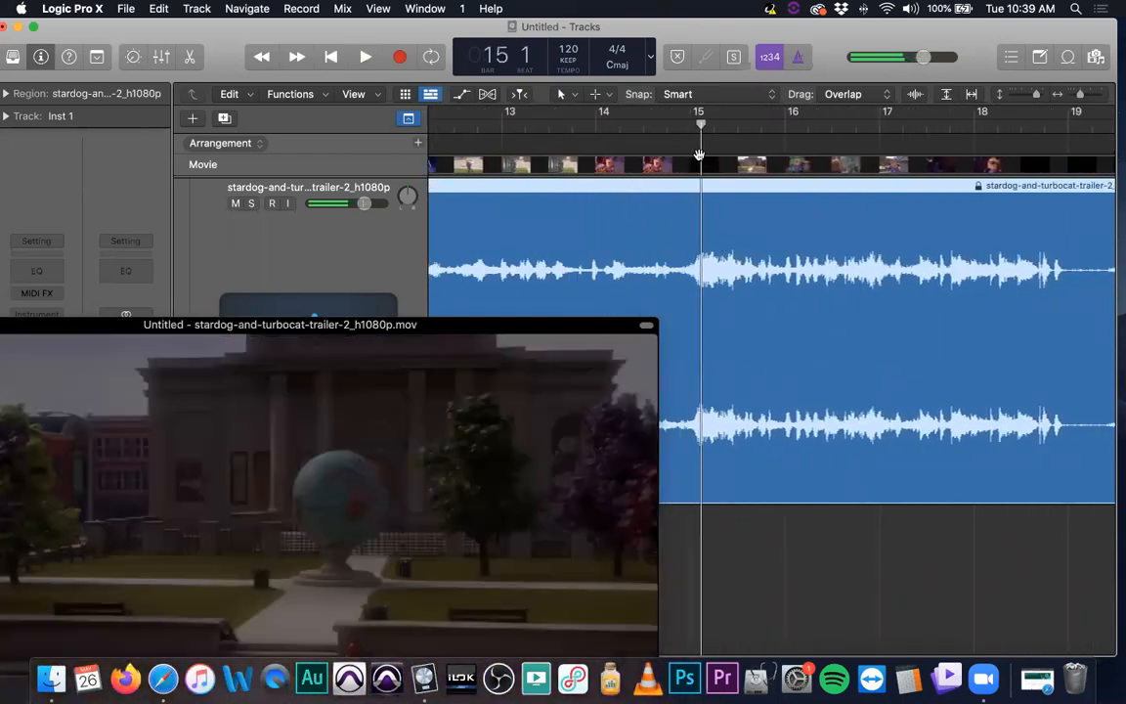
Move the playhead to about bar 14 and add an arrangement marker at the start of the project
drag(689, 125, 682, 125)
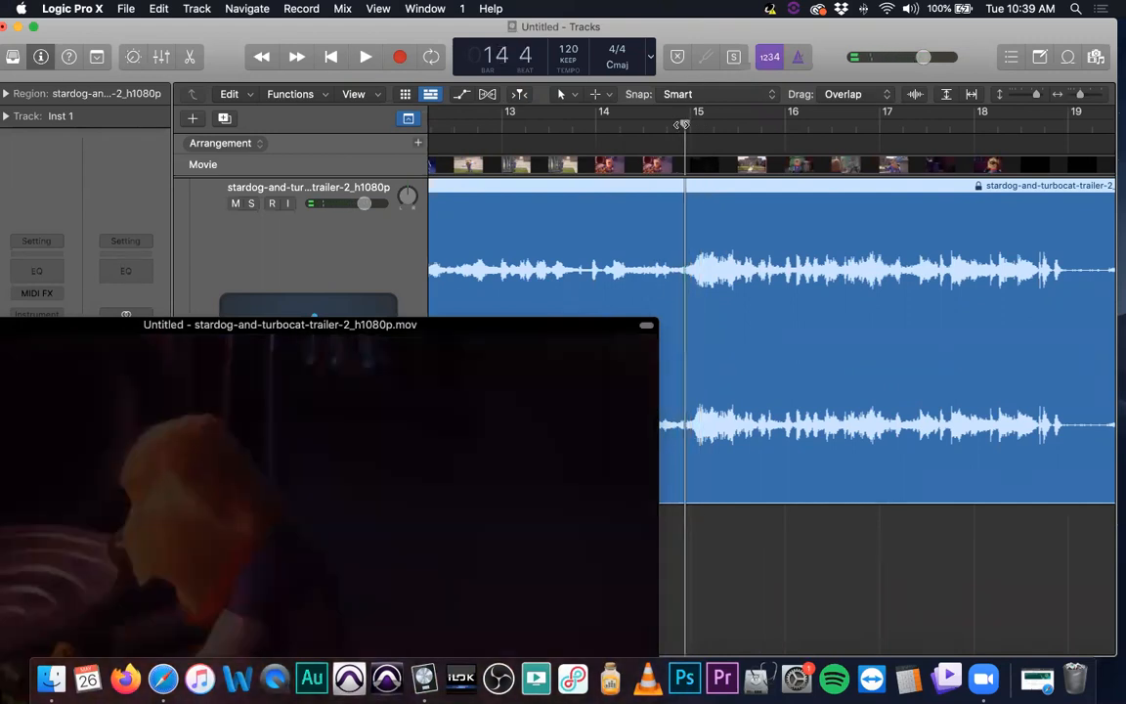
click(417, 144)
key(super+Left)
key(super+Left)
key(super+Left)
key(super+Left)
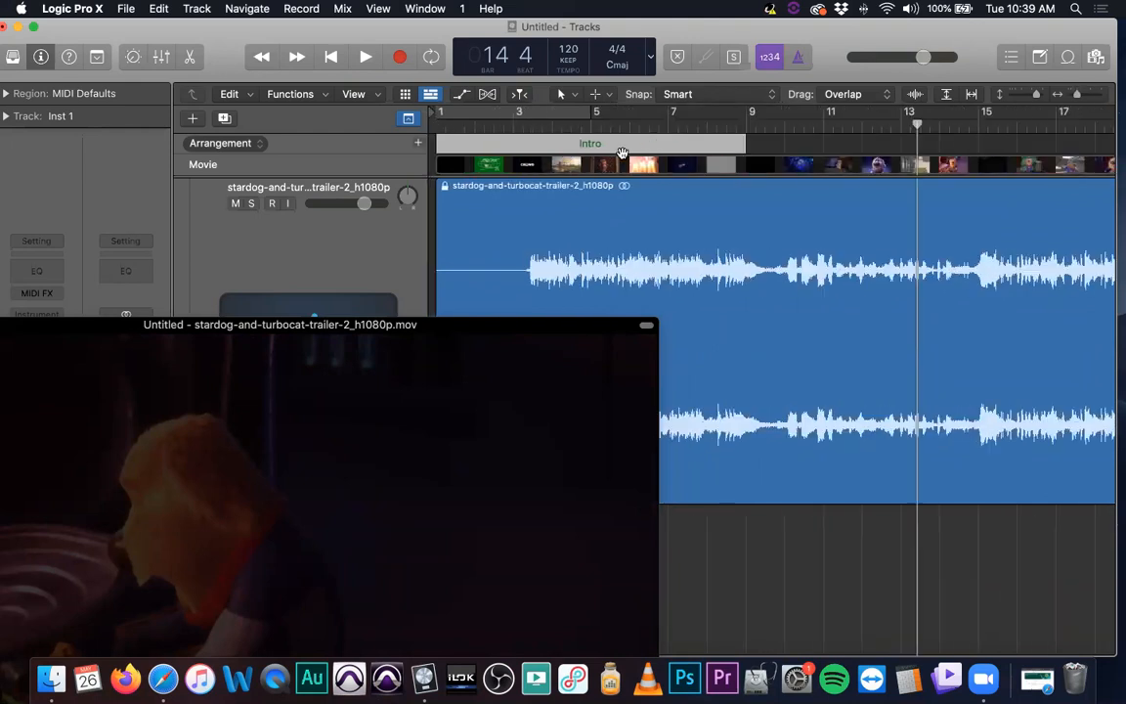
Lengthen the Intro arrangement marker to bar 15 and set a cycle range over it from bar 3 to bar 15
drag(669, 144, 847, 144)
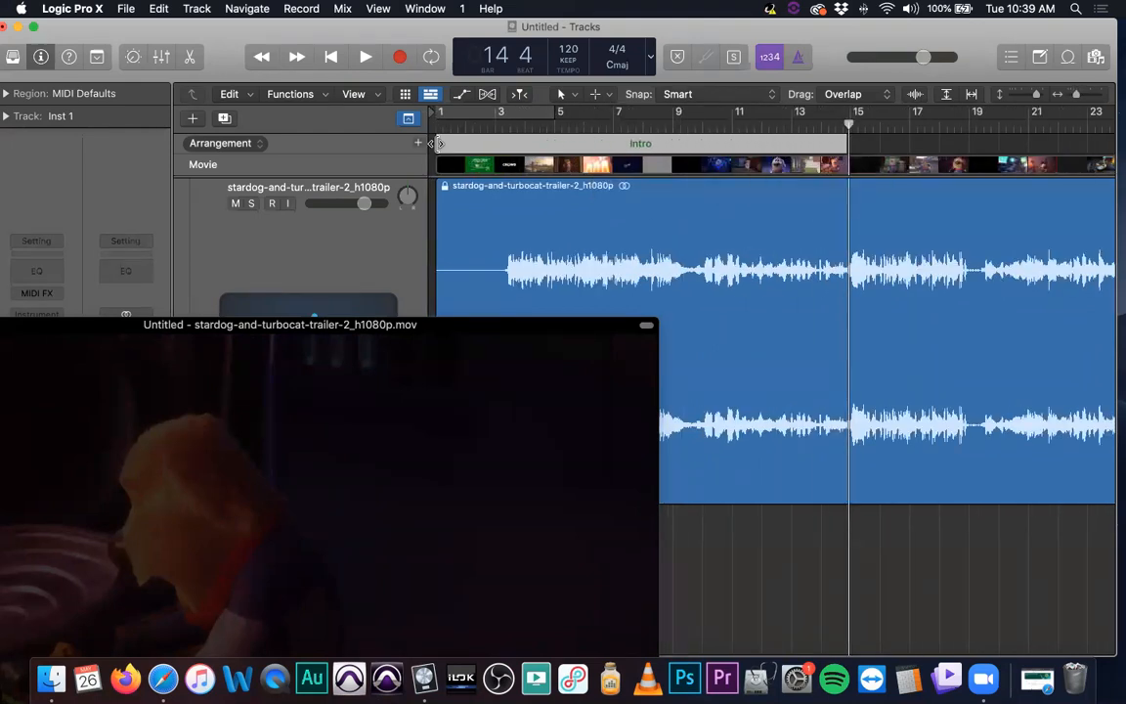
mouse_move(437, 144)
mouse_down()
mouse_move(504, 145)
mouse_move(549, 113)
mouse_move(860, 115)
mouse_move(850, 112)
mouse_up()
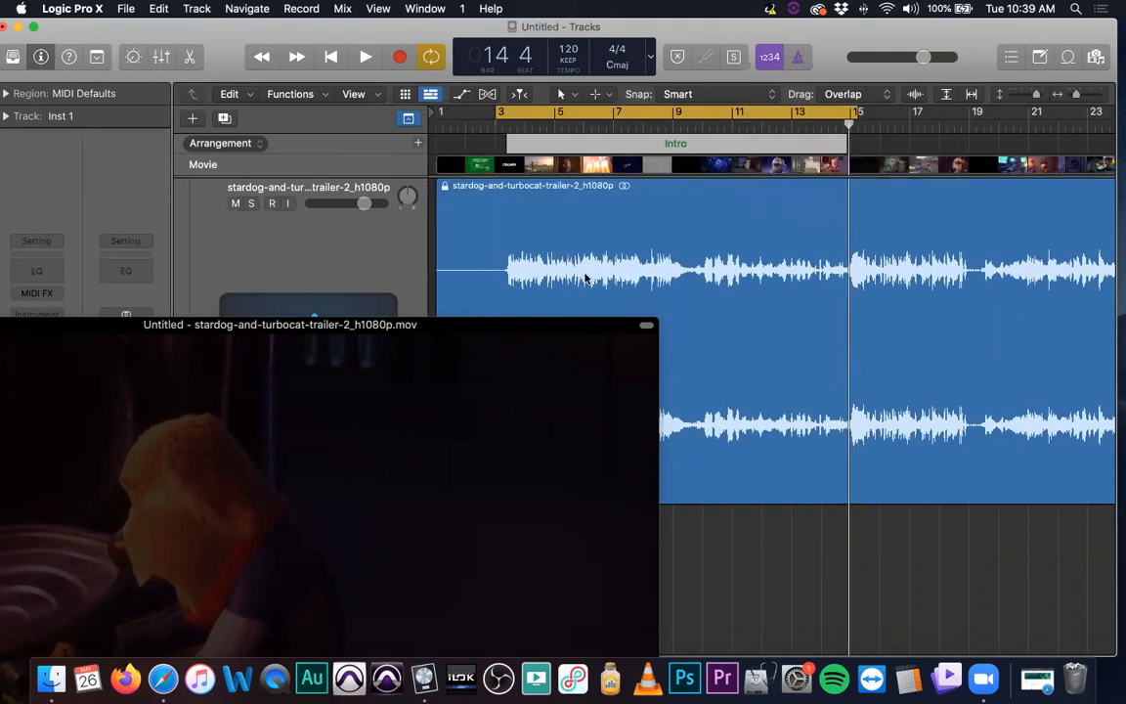
Enlarge and reposition the movie window, then play and stop the cycled Intro section
drag(504, 347, 610, 229)
scroll(639, 320, down, 5)
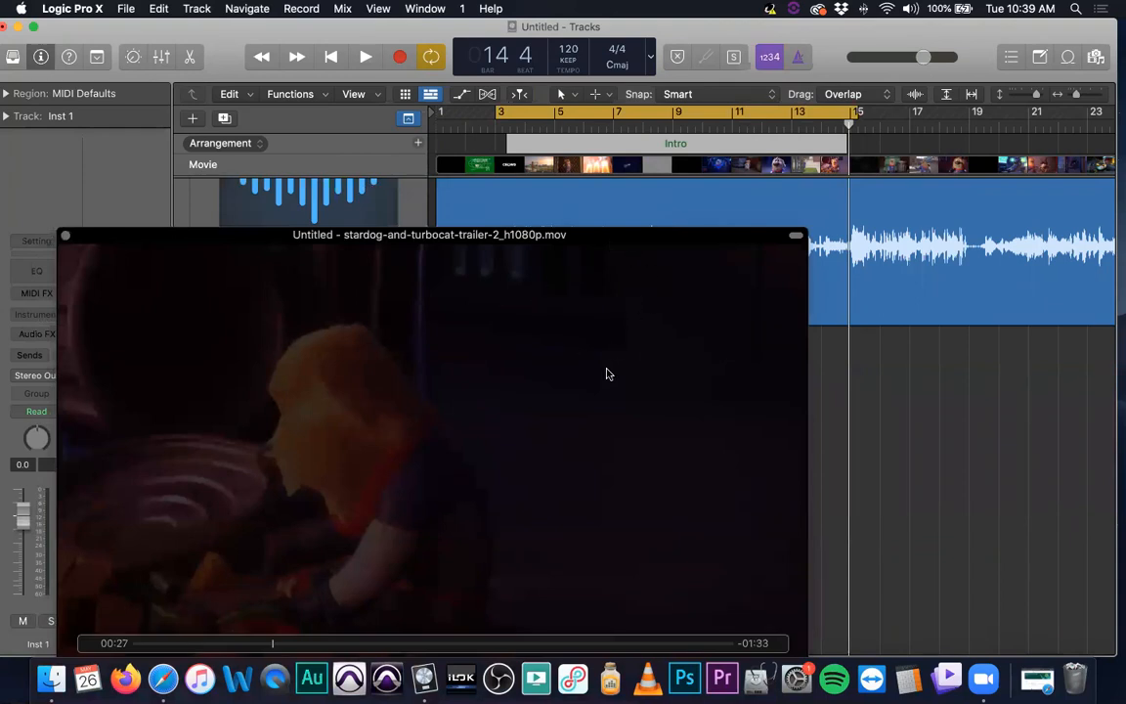
key(space)
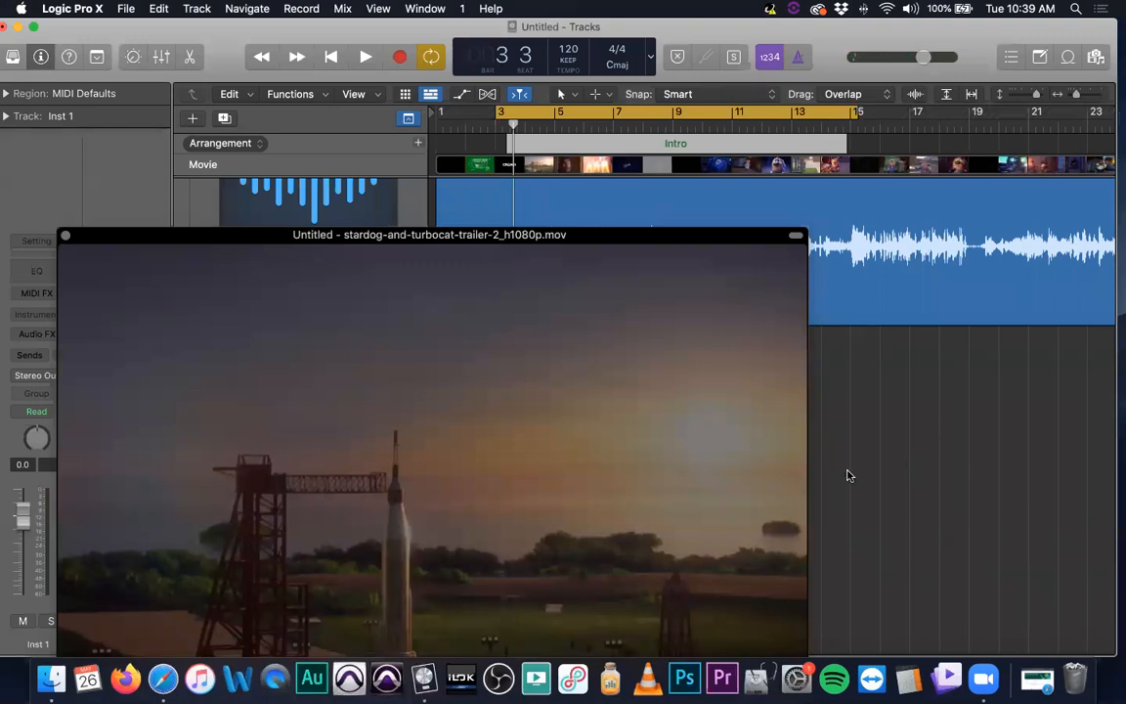
drag(584, 234, 449, 231)
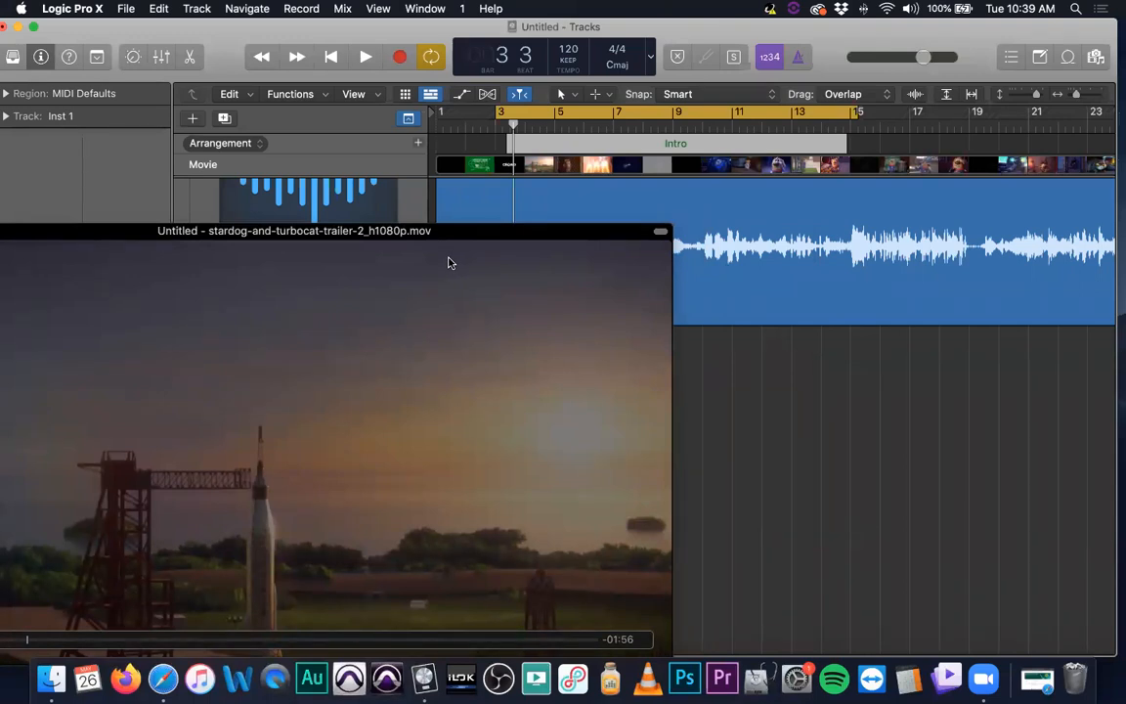
key(space)
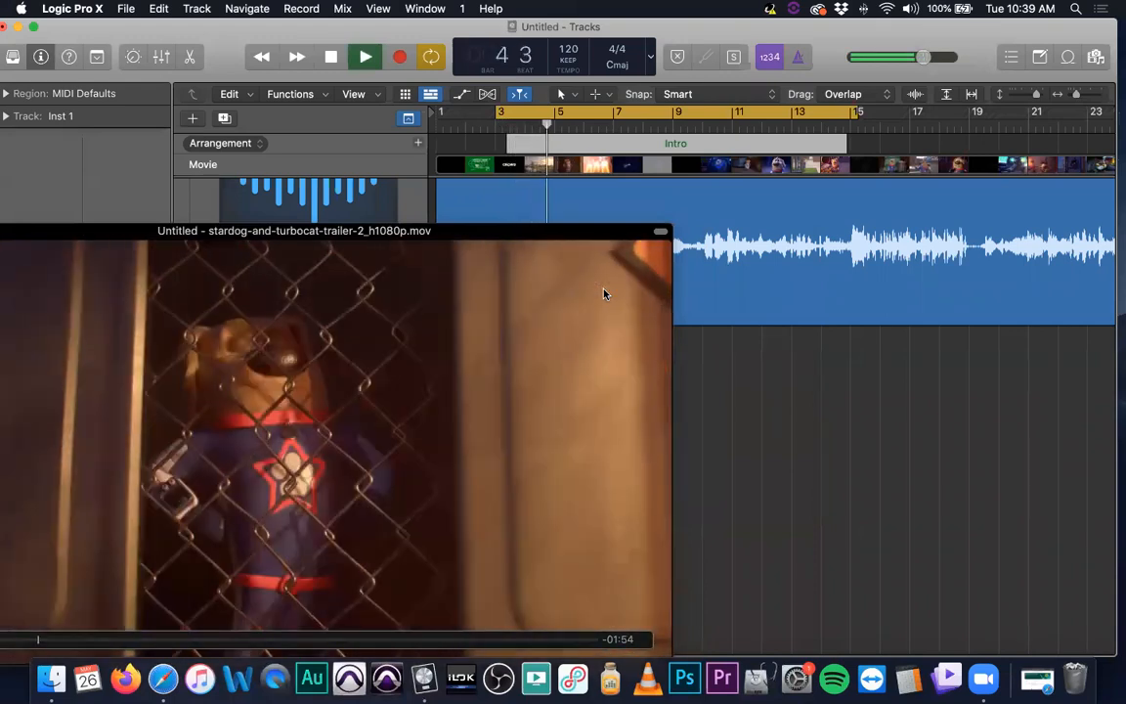
key(space)
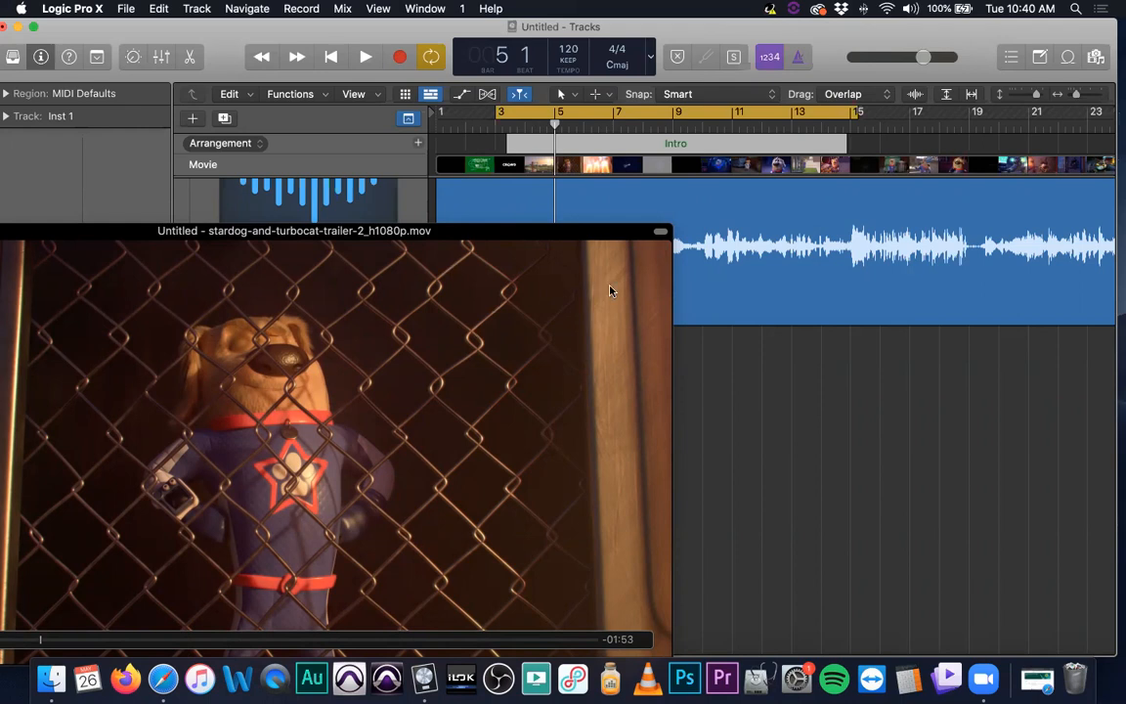
Move the cycle range's start to bar 5 and play the cycled section briefly
drag(499, 114, 555, 114)
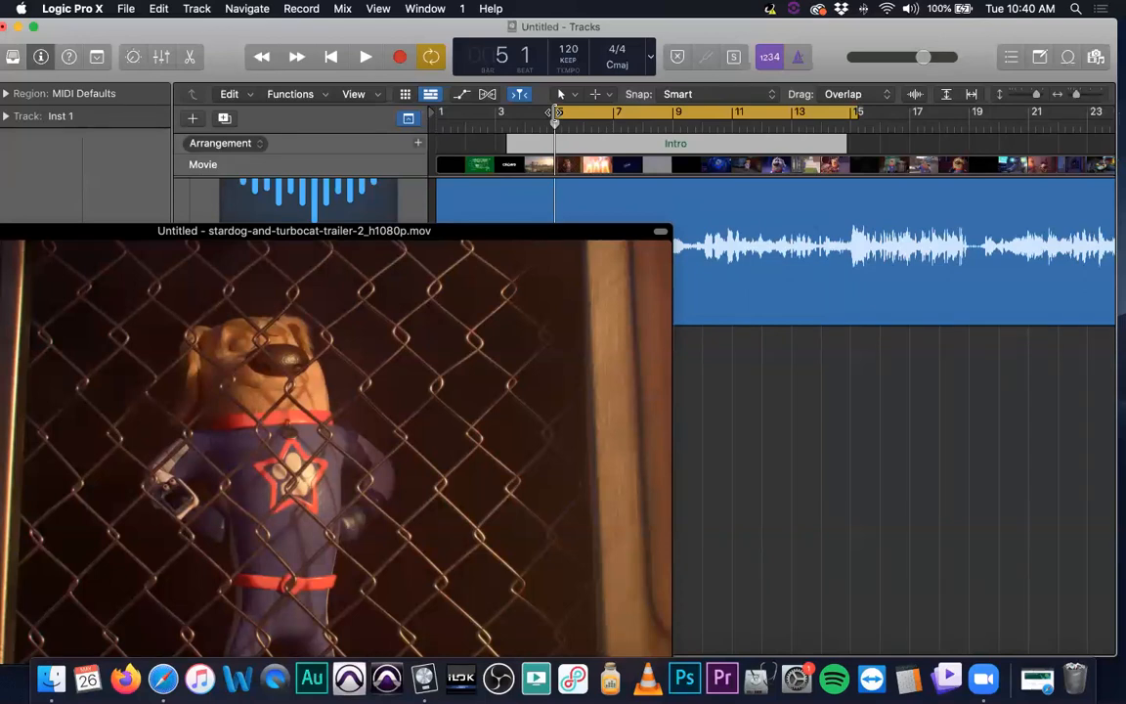
key(space)
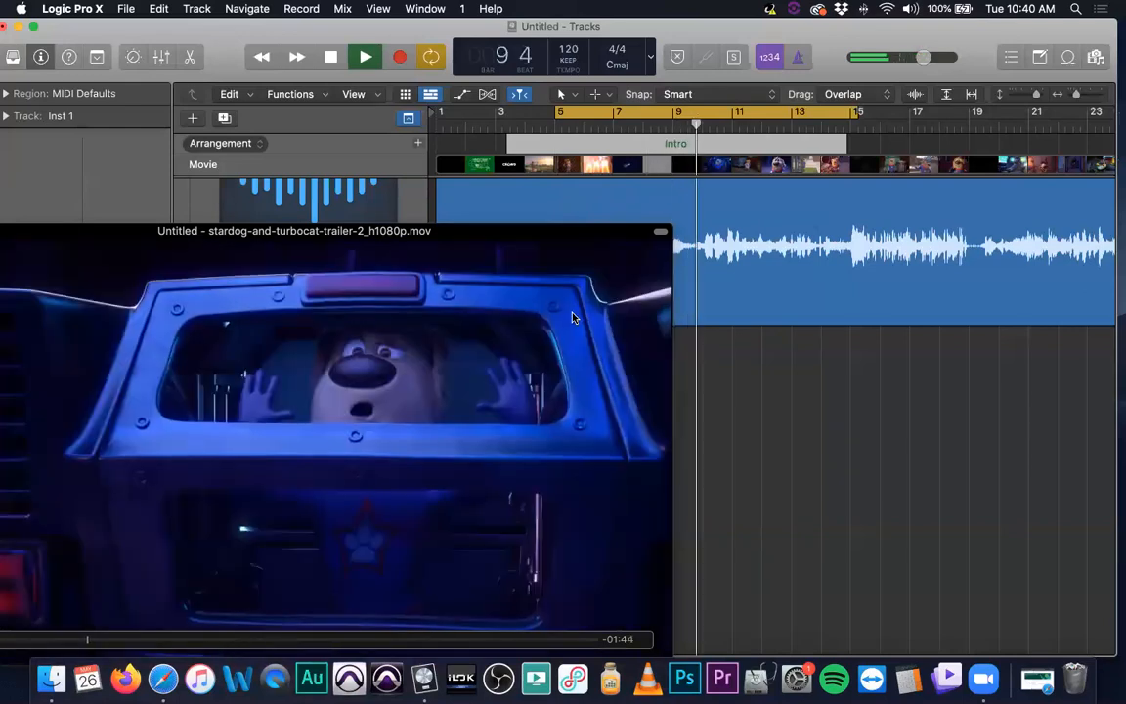
key(space)
Close the floating movie window so the video shows in the inspector
drag(311, 234, 664, 234)
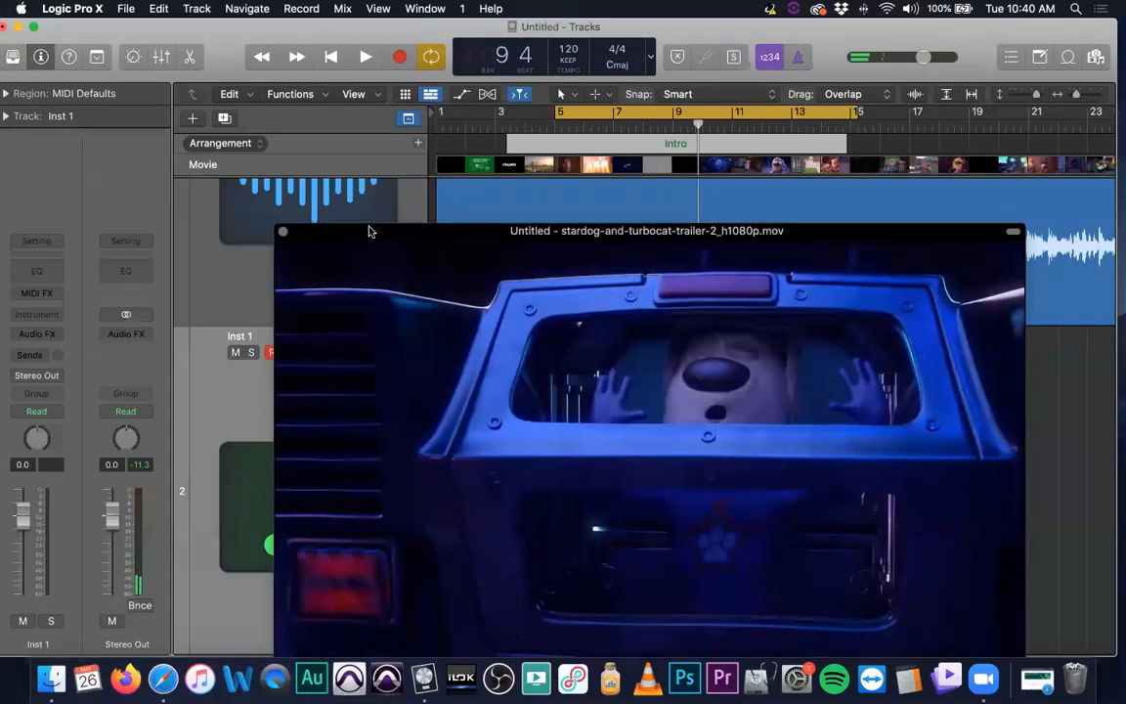
click(284, 233)
key(super+Right)
key(super+Right)
key(super+Right)
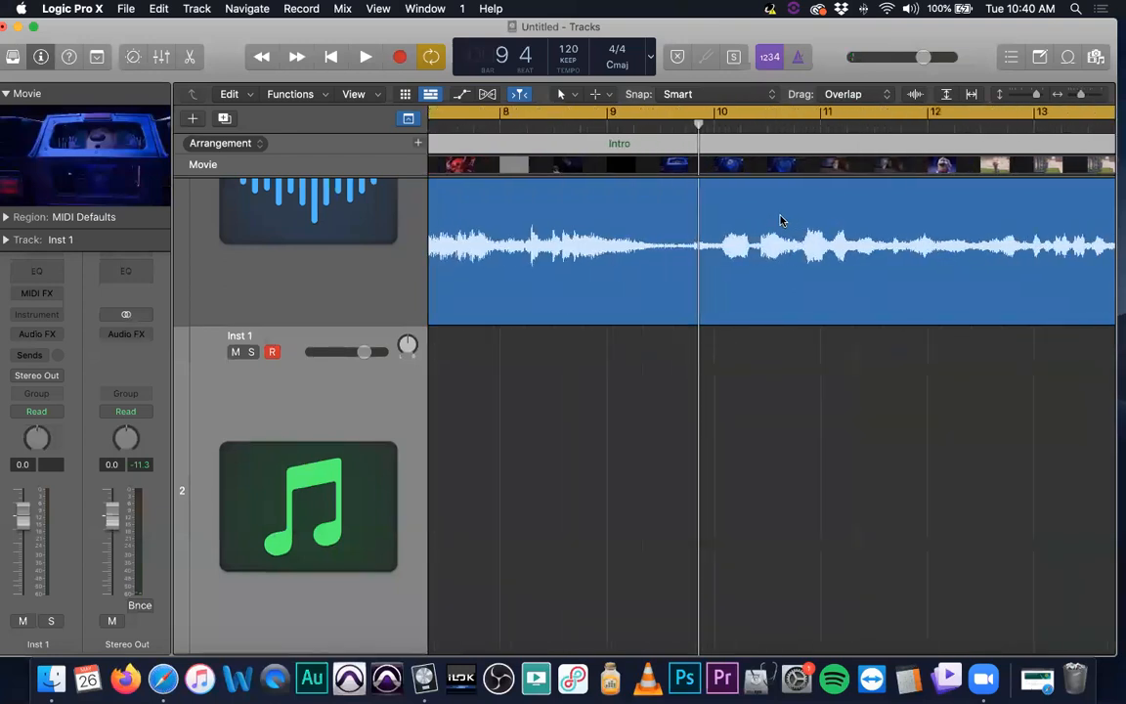
key(super+Left)
key(super+Left)
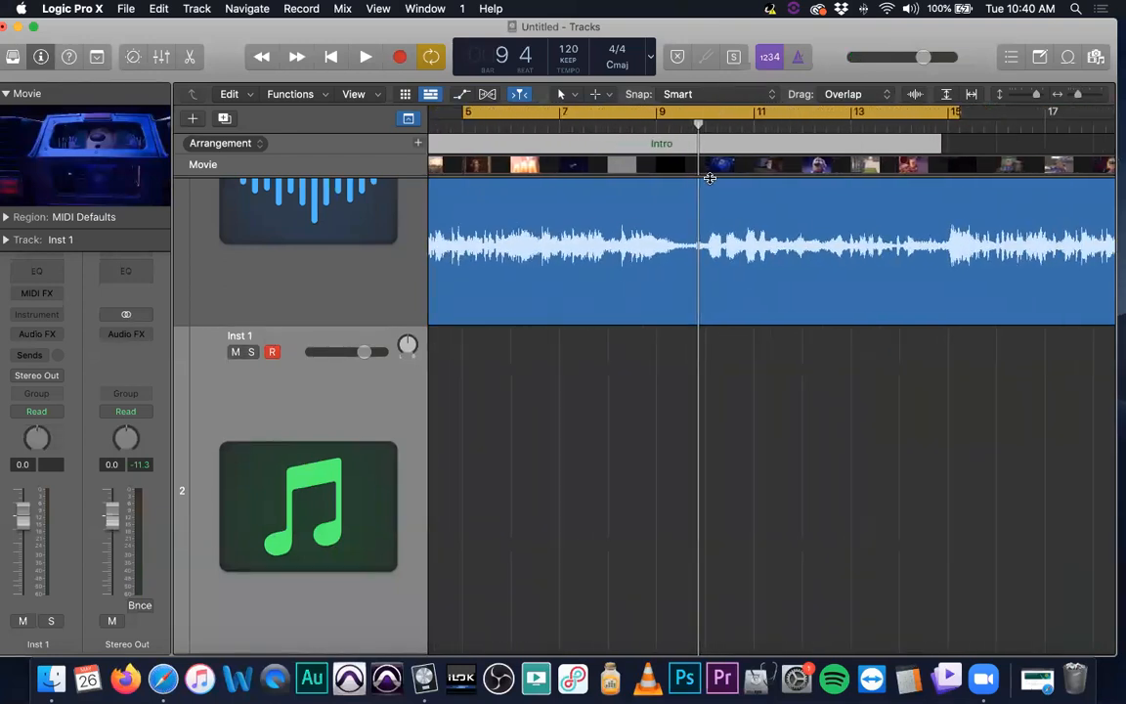
Set a short cycle range from bar 9 beat 3 to bar 10, loop it, and dismiss the system notification
drag(471, 110, 676, 119)
drag(948, 113, 714, 121)
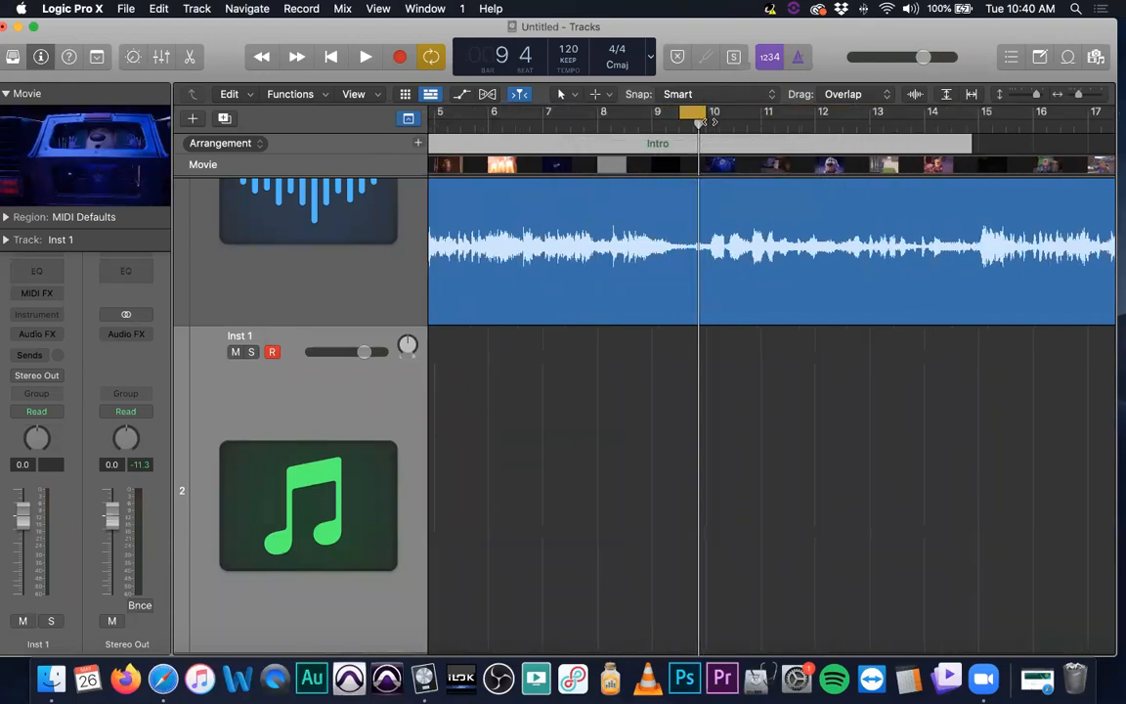
key(super+Right)
key(super+Right)
key(super+Right)
key(super+Right)
key(super+Right)
key(super+Right)
drag(538, 113, 763, 112)
key(space)
key(space)
key(space)
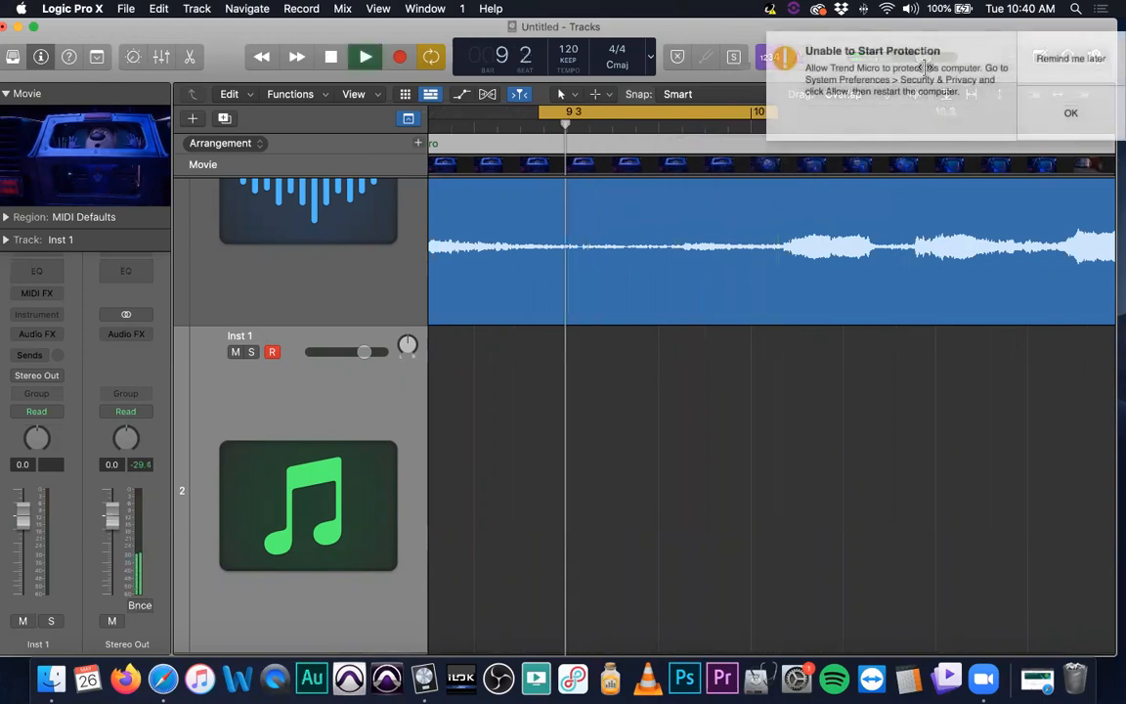
click(1072, 59)
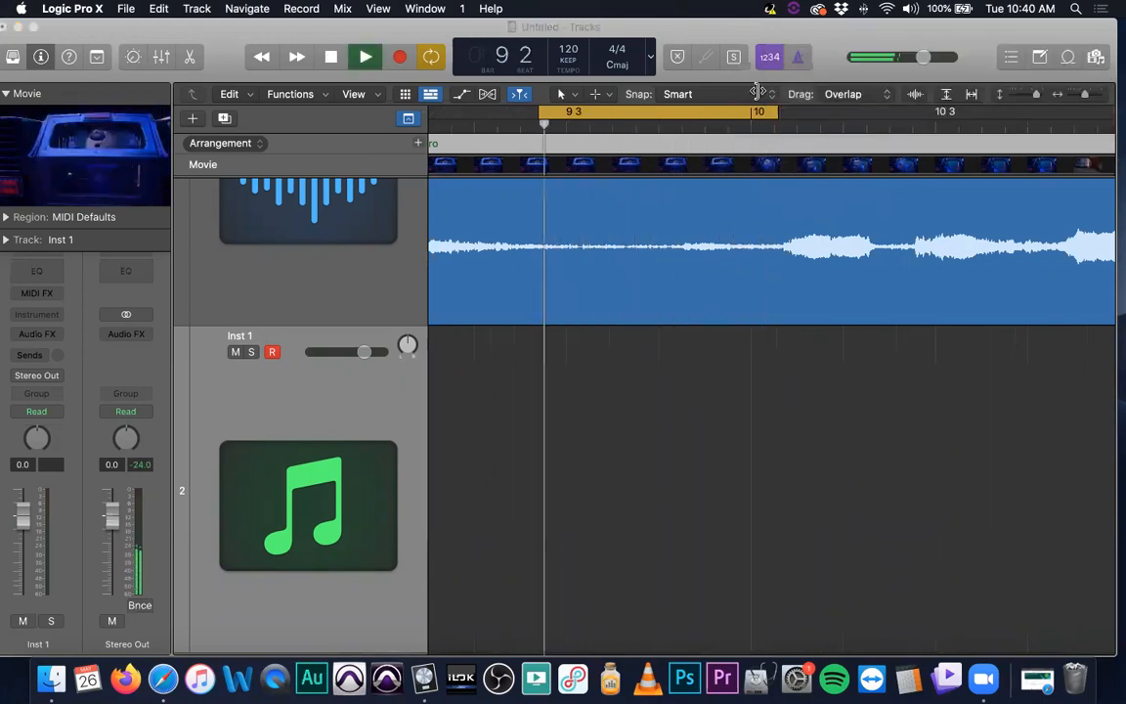
Stop playback, shorten the end of the cycle range, and loop-play it again
click(740, 201)
key(space)
drag(775, 113, 681, 112)
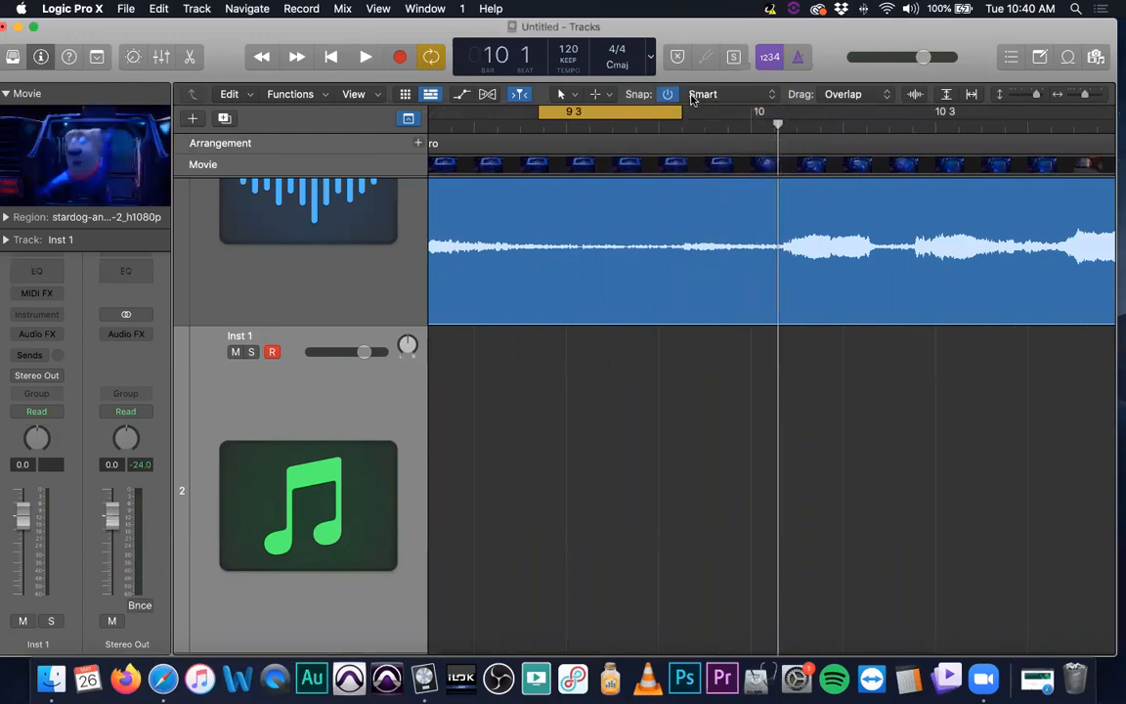
key(XF86AudioRaiseVolume)
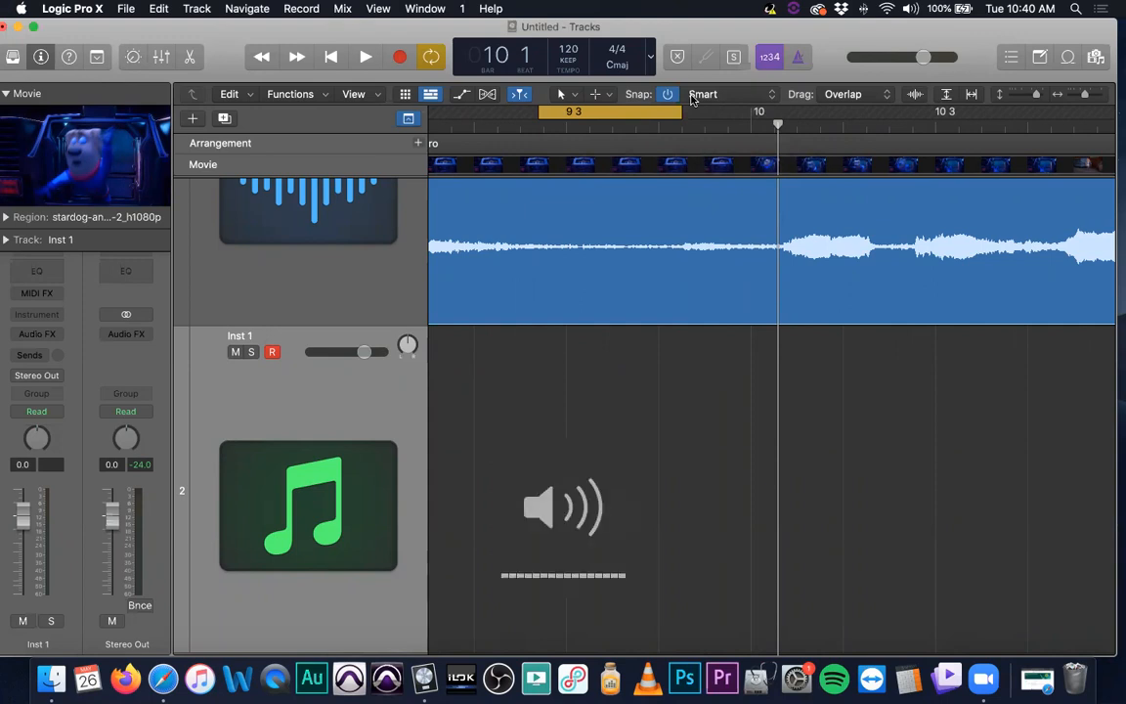
key(space)
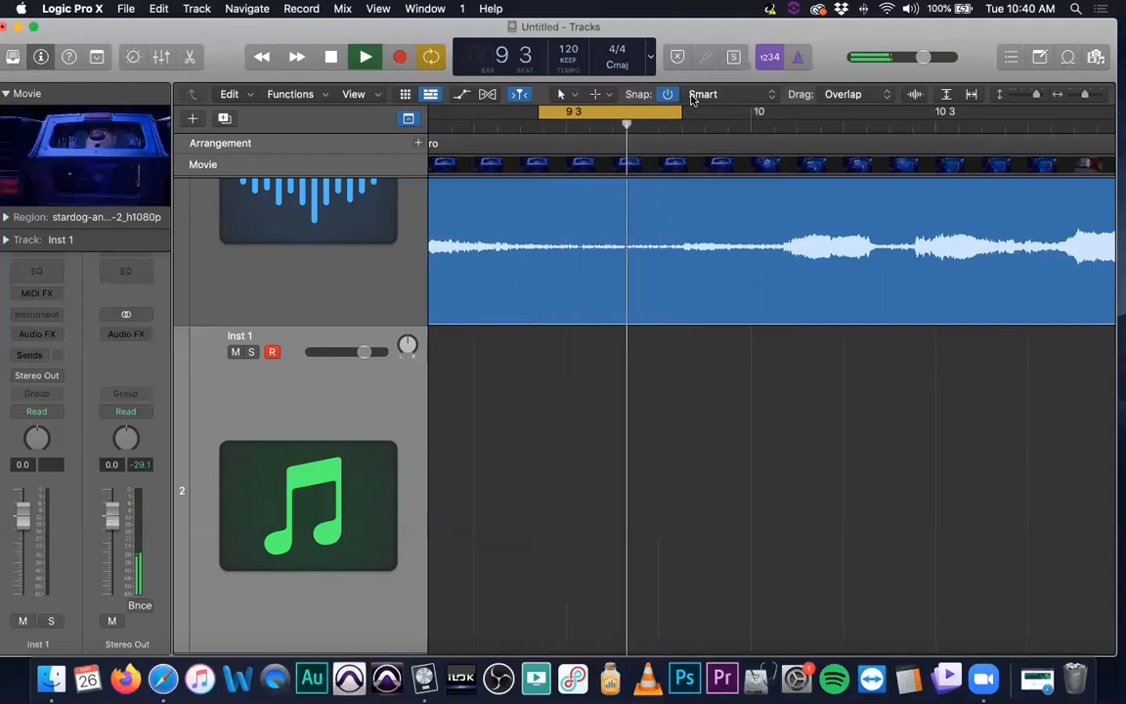
key(space)
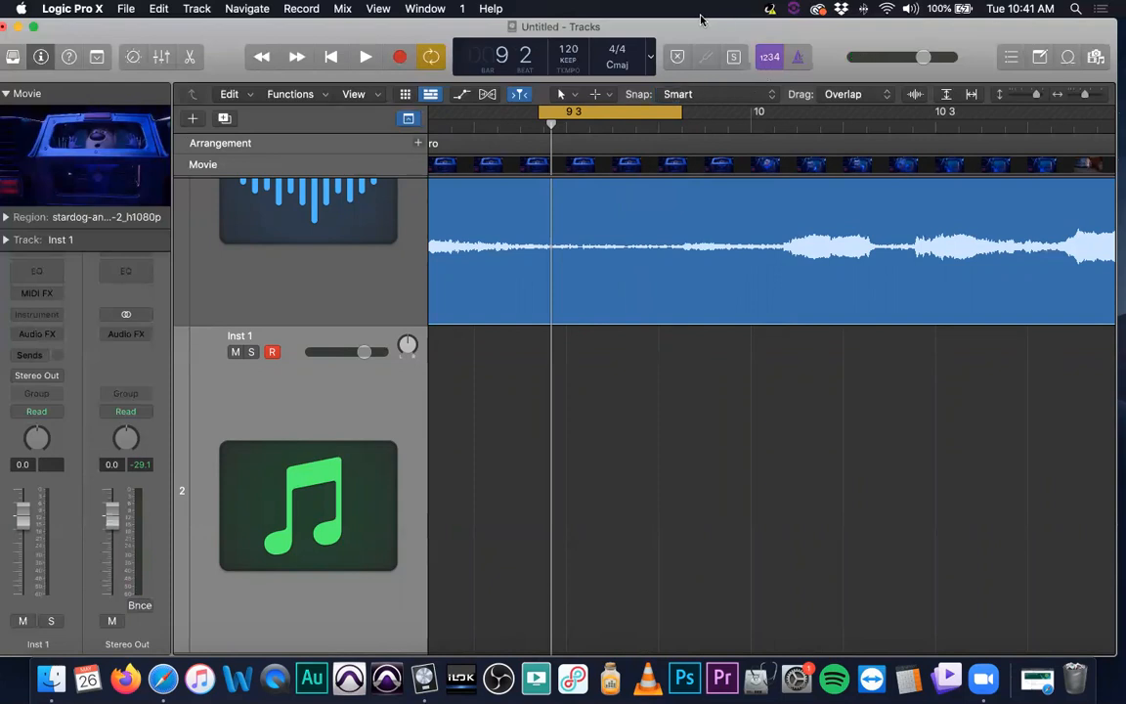
Turn off Cycle mode, play from bar 9, and return the playhead to bar 9 beat 2
click(618, 108)
key(super+Left)
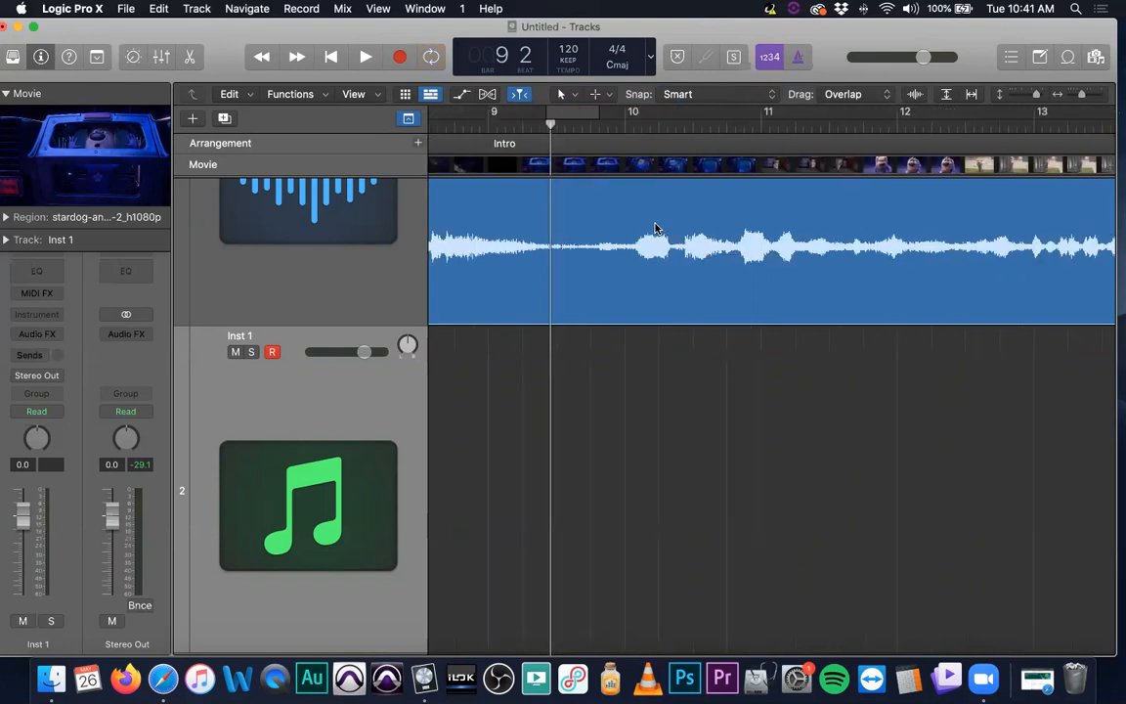
key(super+Left)
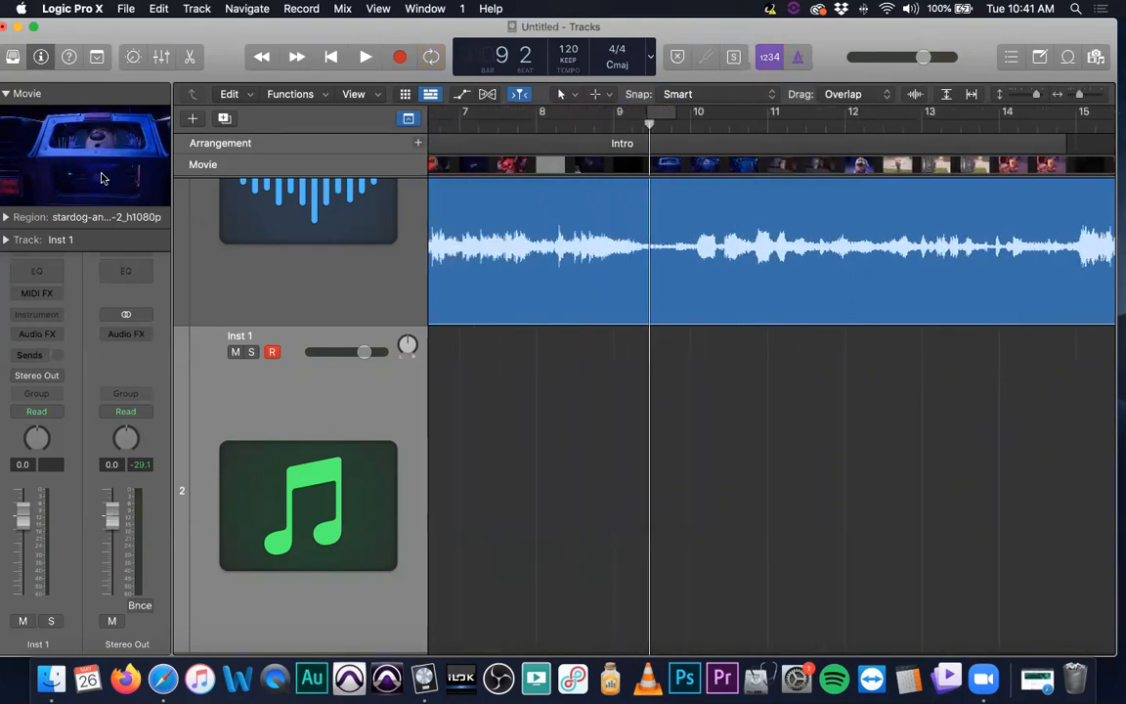
drag(586, 125, 623, 142)
key(space)
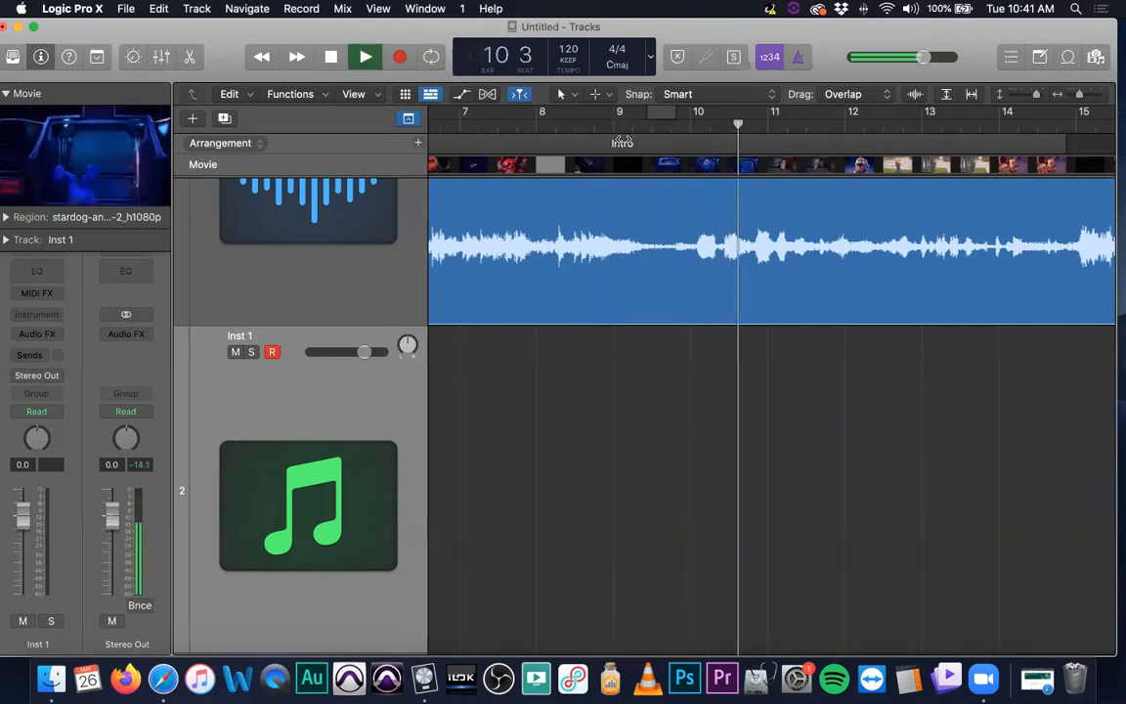
key(space)
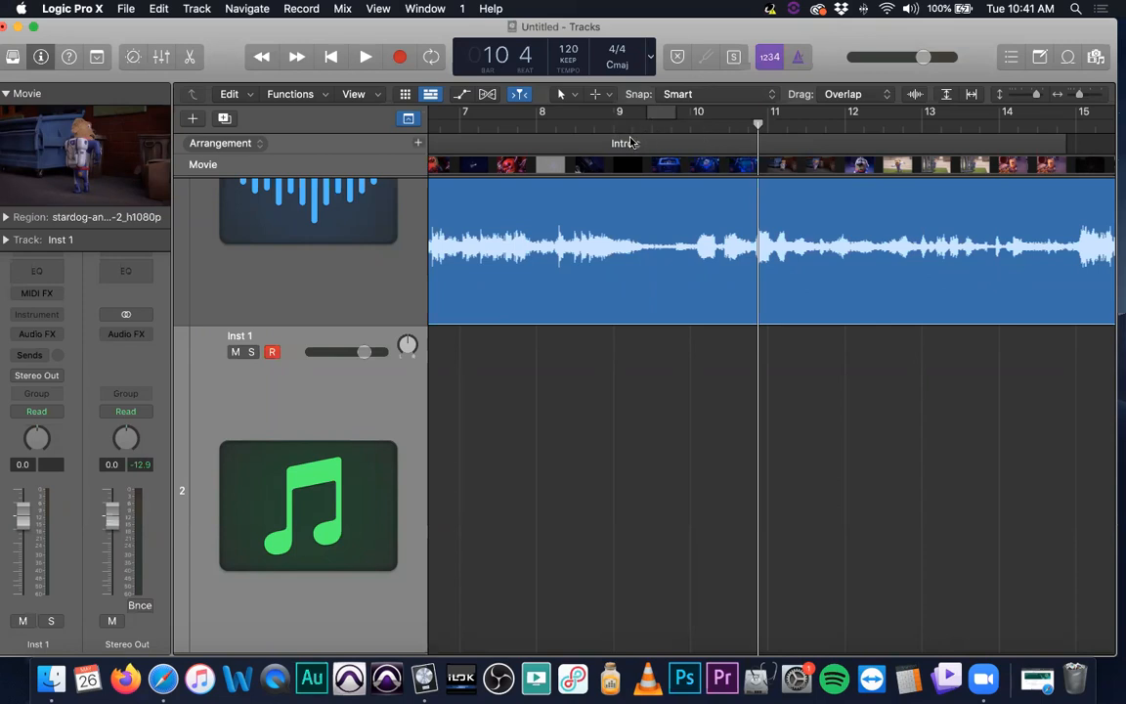
drag(631, 128, 603, 127)
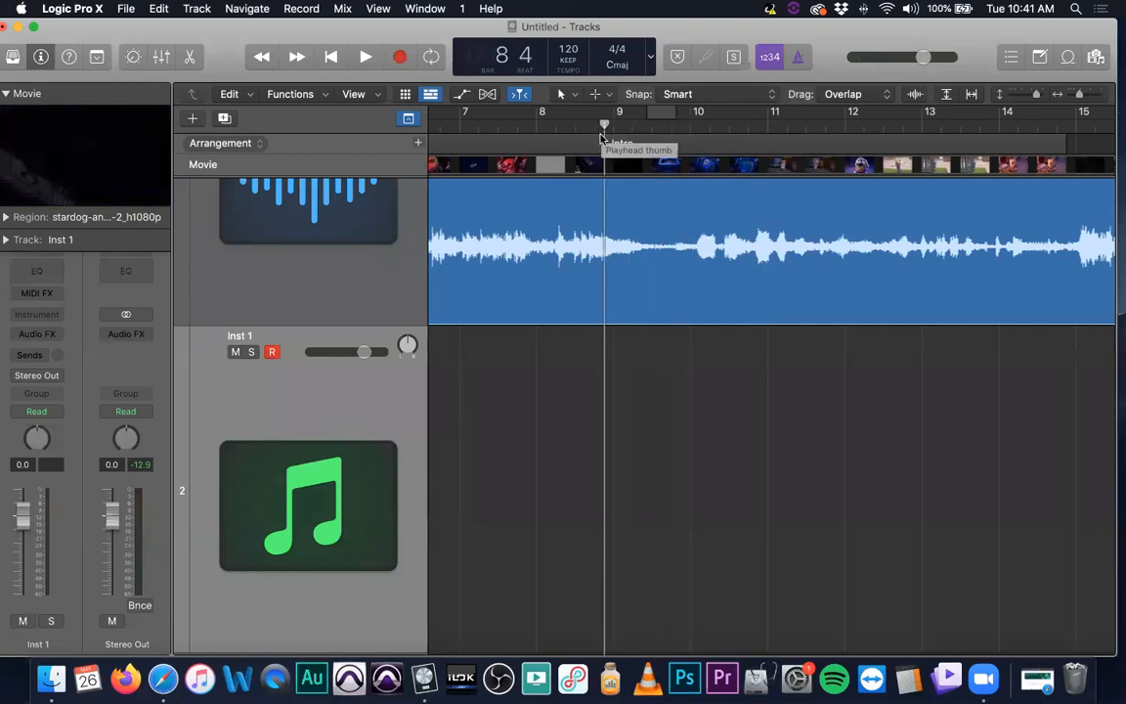
drag(560, 124, 629, 132)
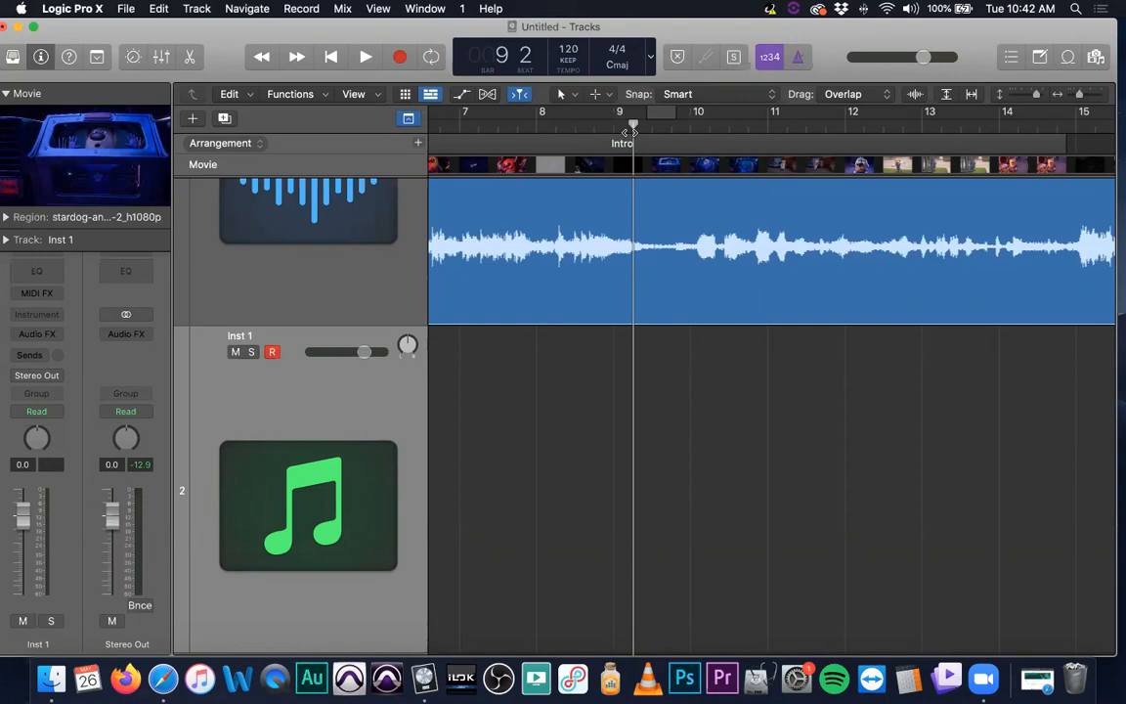
Play the trailer from bar 8, stop it, and zoom the timeline out horizontally
click(541, 119)
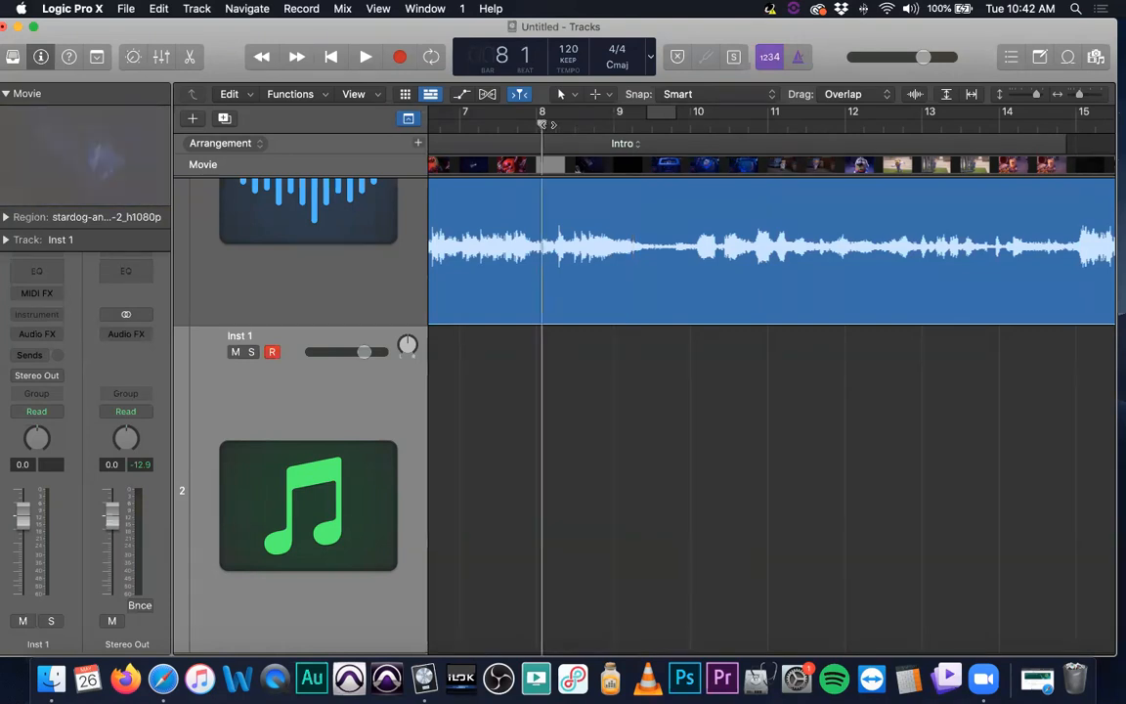
key(space)
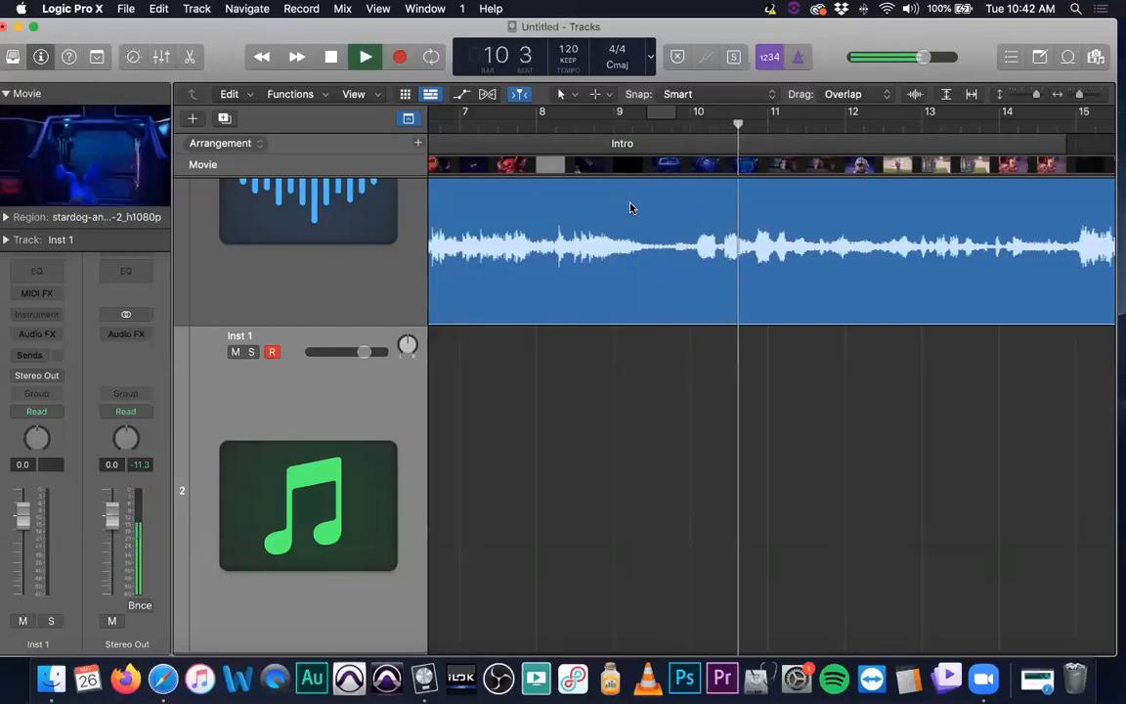
key(space)
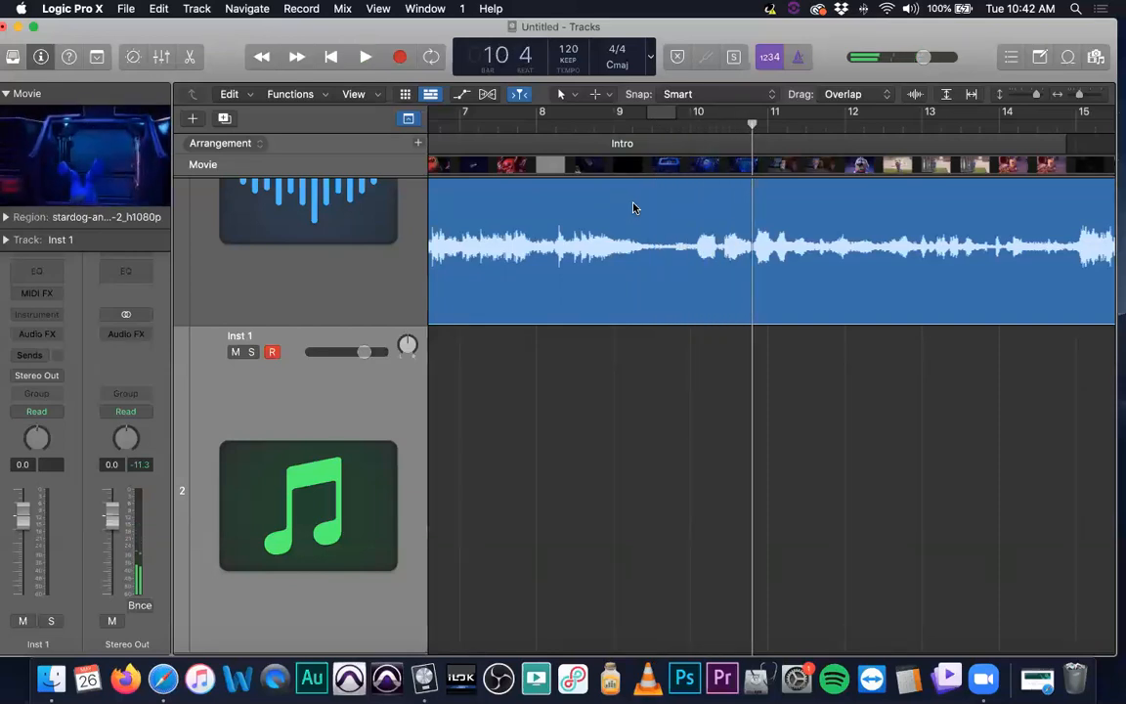
scroll(746, 235, left, 3)
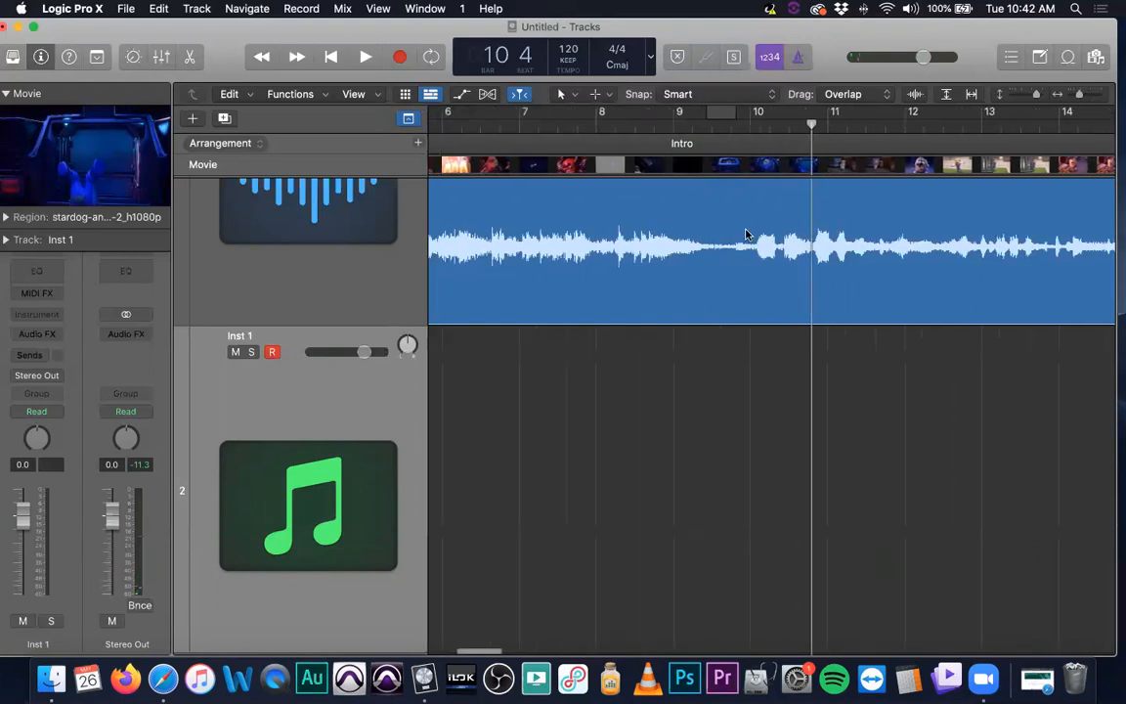
key(super+Left)
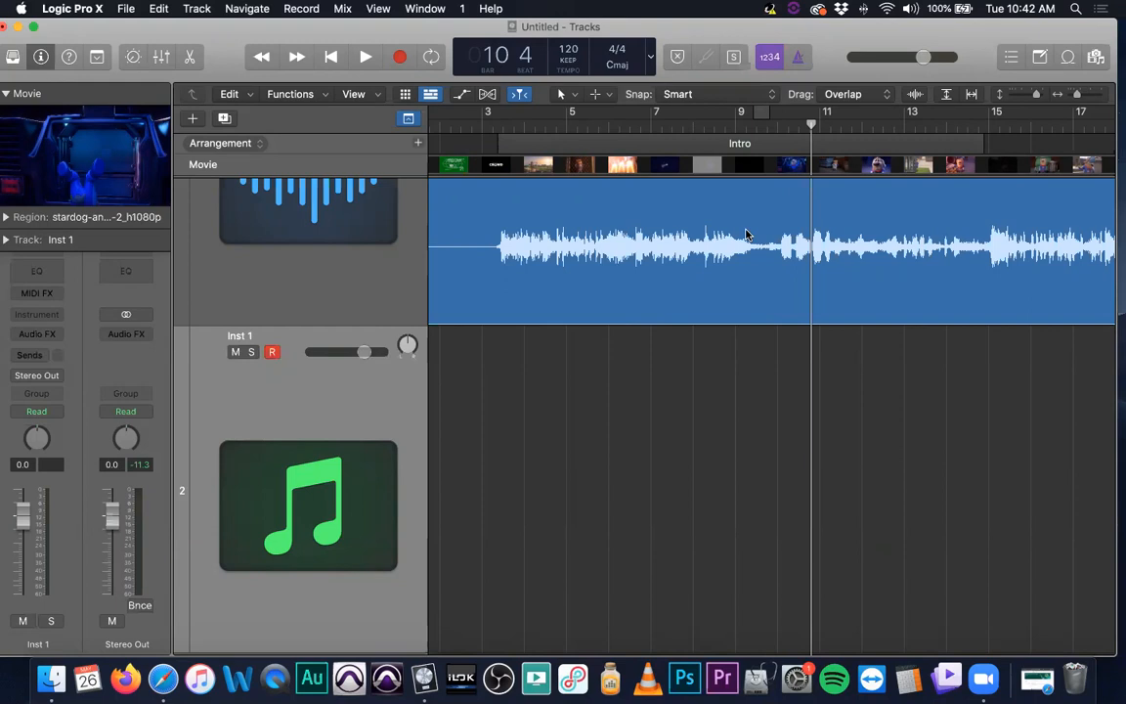
Scrub the playhead around bars 8 to 10 with brief playback, then set it back at bar 9
mouse_move(739, 126)
mouse_down()
mouse_move(790, 123)
mouse_move(716, 123)
mouse_move(804, 138)
mouse_move(709, 123)
mouse_move(788, 123)
mouse_move(799, 138)
mouse_move(776, 123)
mouse_move(726, 123)
mouse_move(810, 123)
mouse_move(800, 134)
mouse_move(753, 123)
mouse_move(832, 123)
mouse_move(727, 133)
mouse_up()
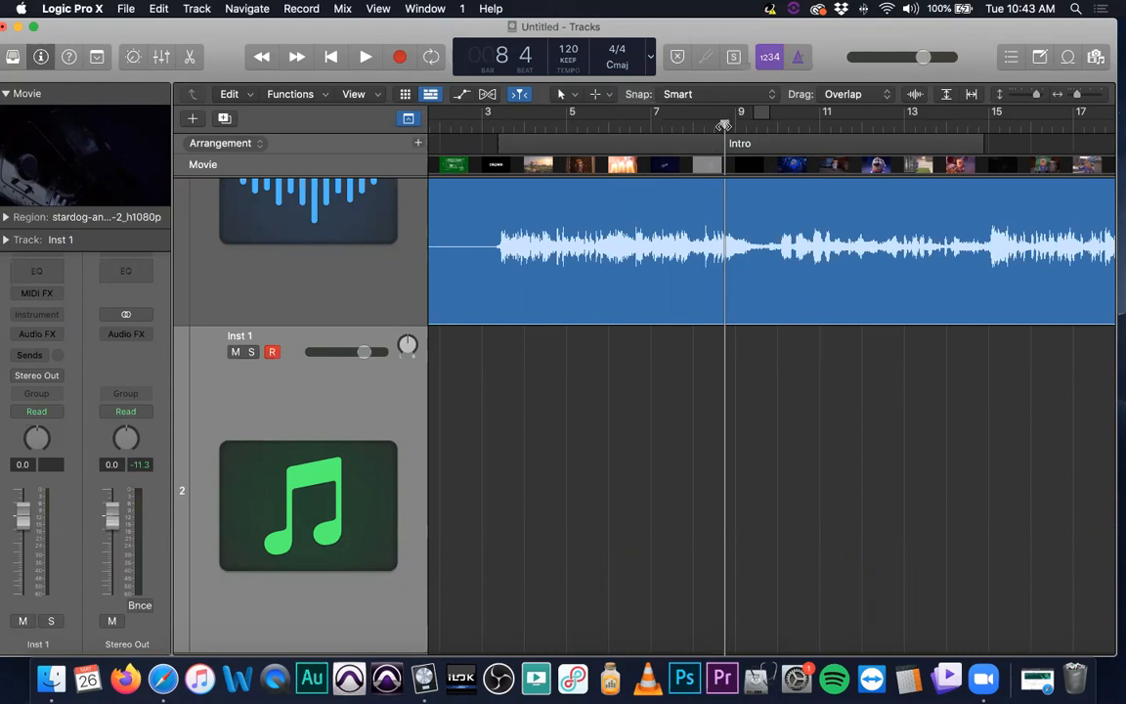
key(space)
key(space)
drag(723, 127, 800, 129)
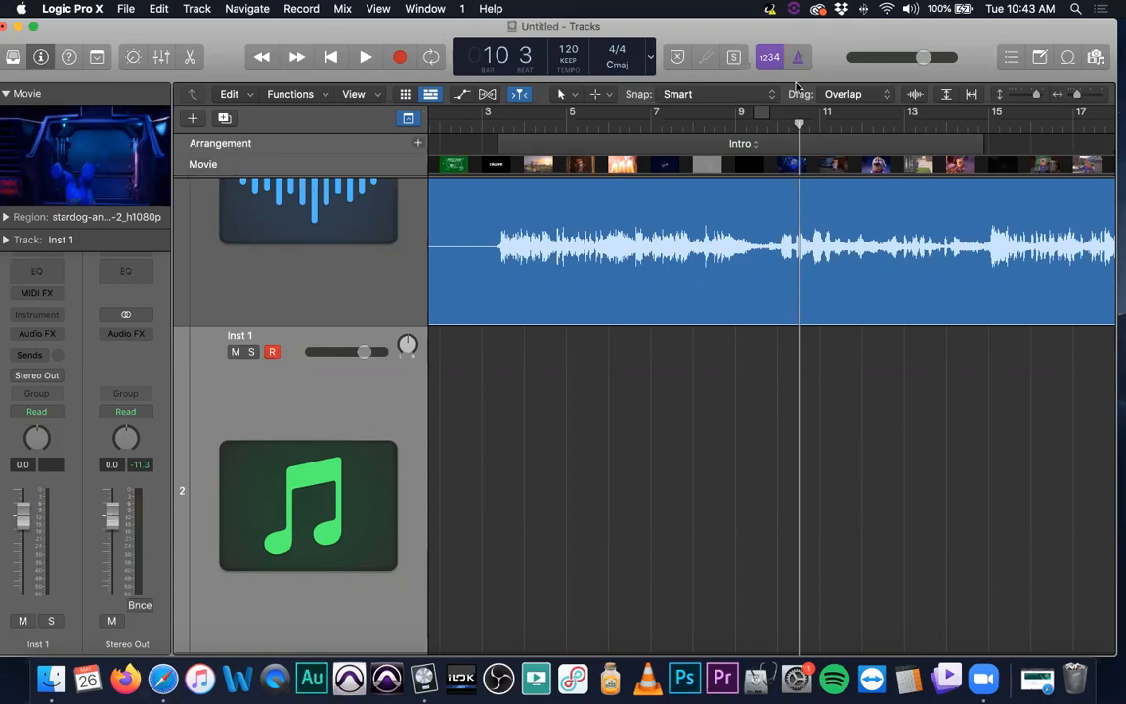
click(755, 125)
drag(755, 125, 735, 125)
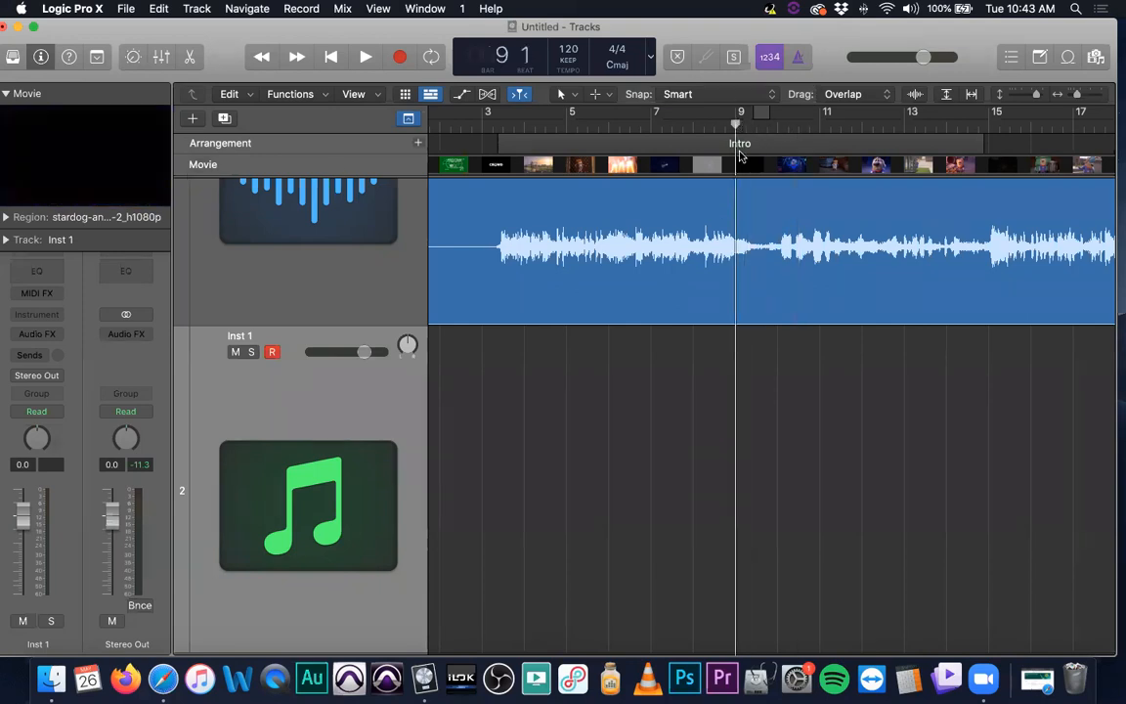
Play and stop the trailer repeatedly from bar 9 to review the Intro section against the video
key(space)
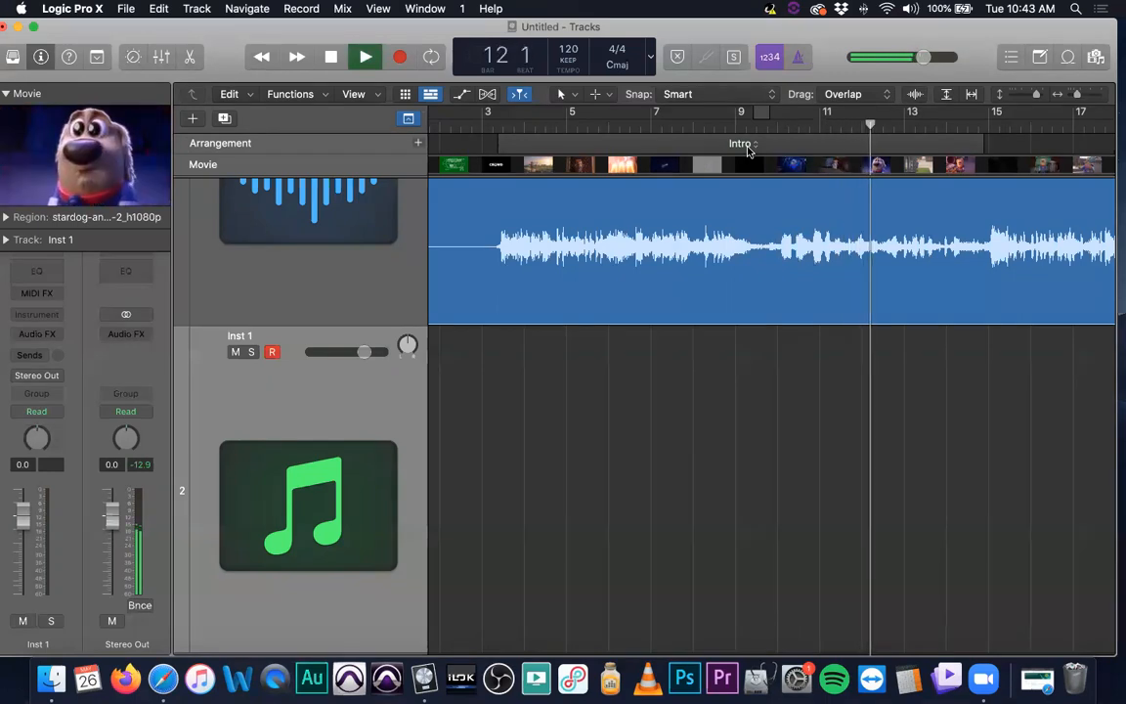
key(space)
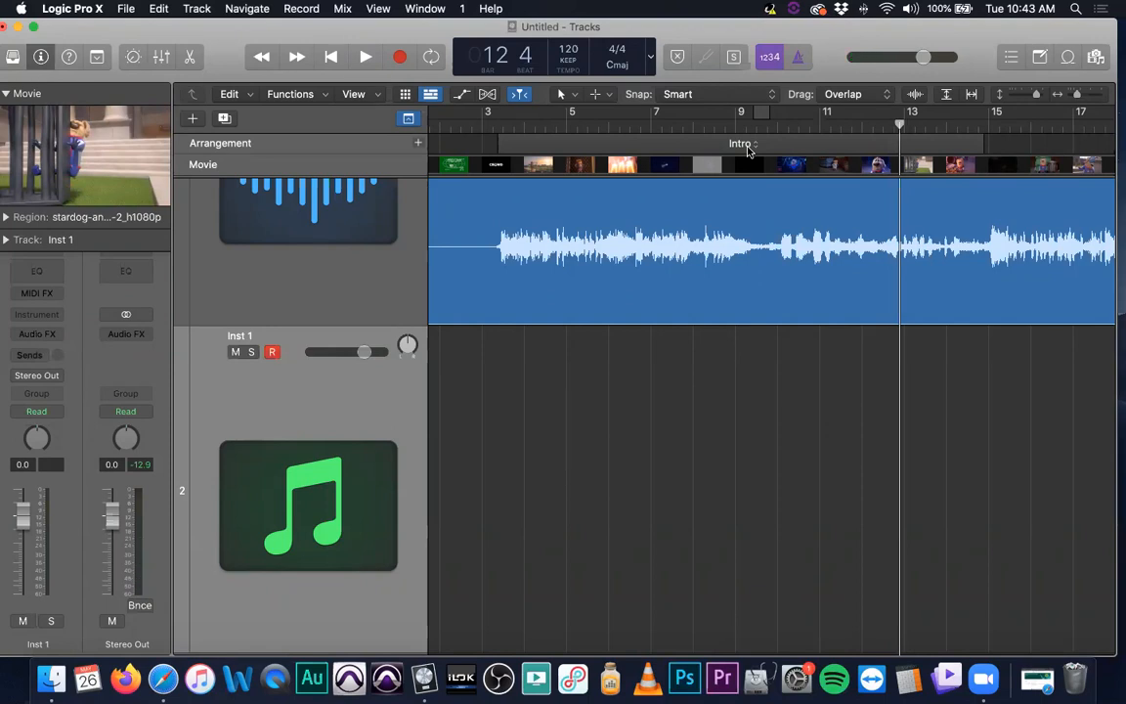
key(space)
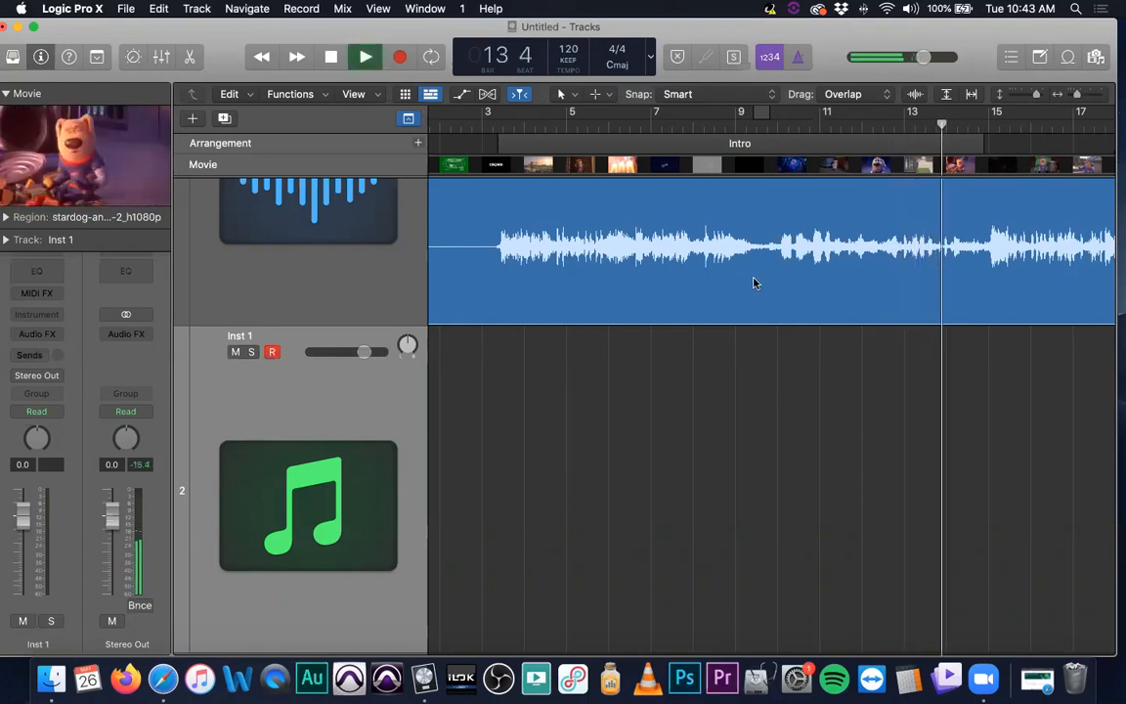
key(space)
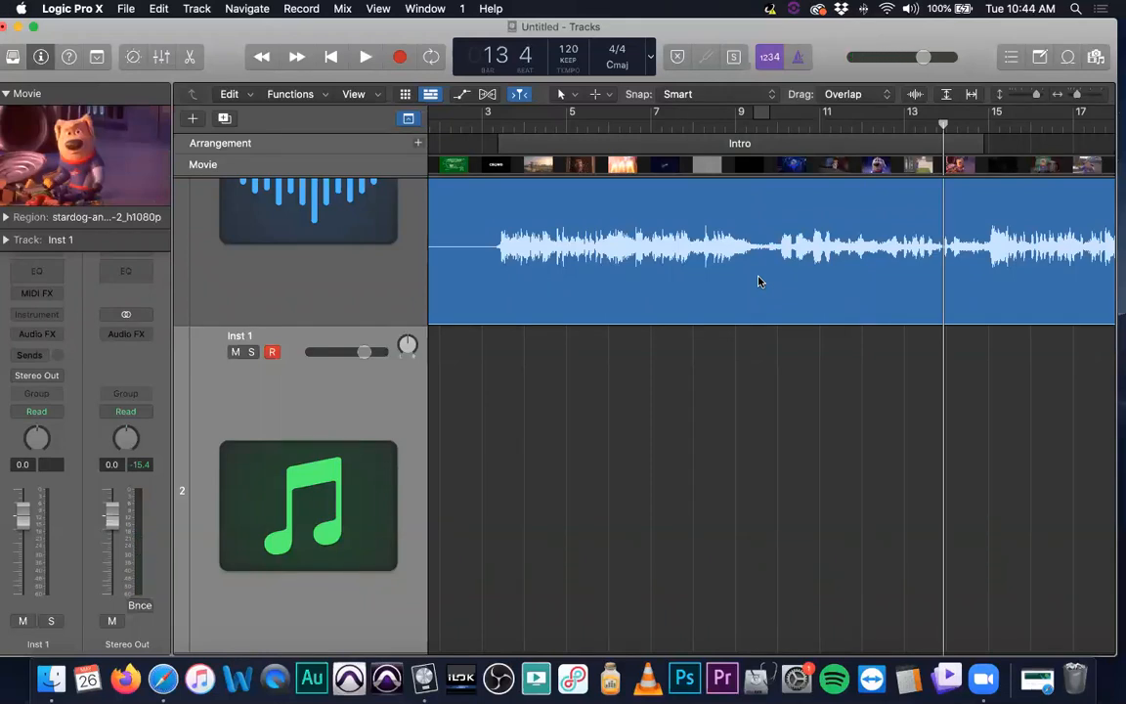
key(space)
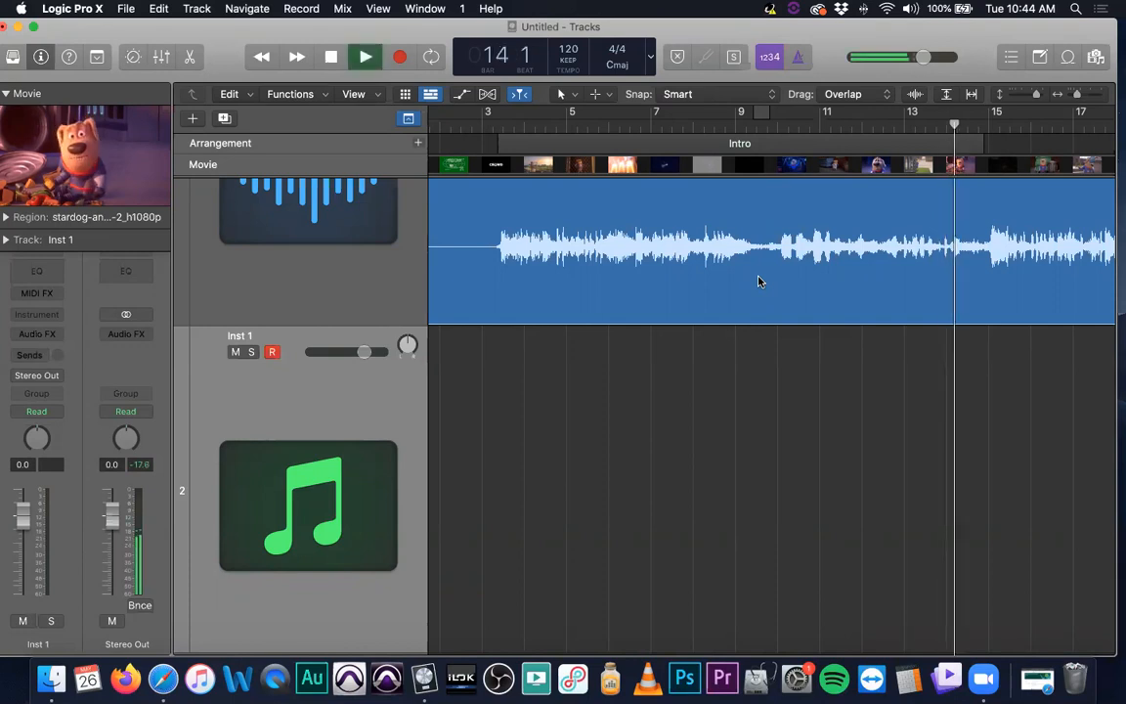
key(space)
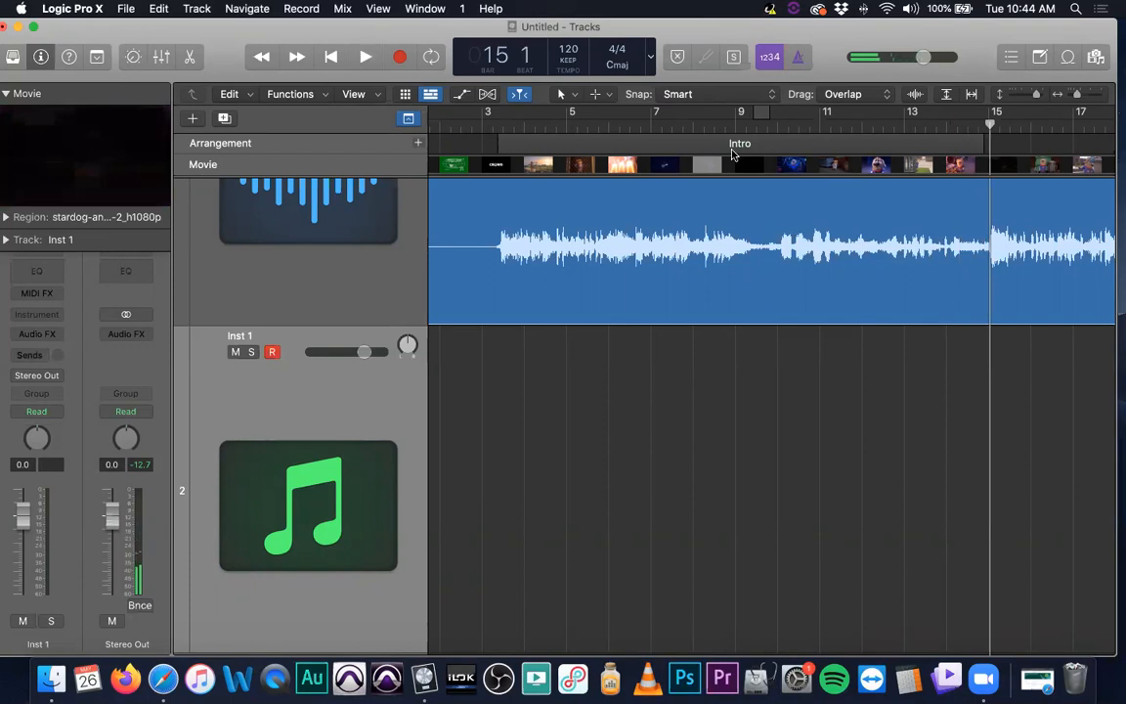
Select the Intro arrangement marker and place the playhead at bar 3 beat 2
click(658, 142)
drag(485, 126, 486, 142)
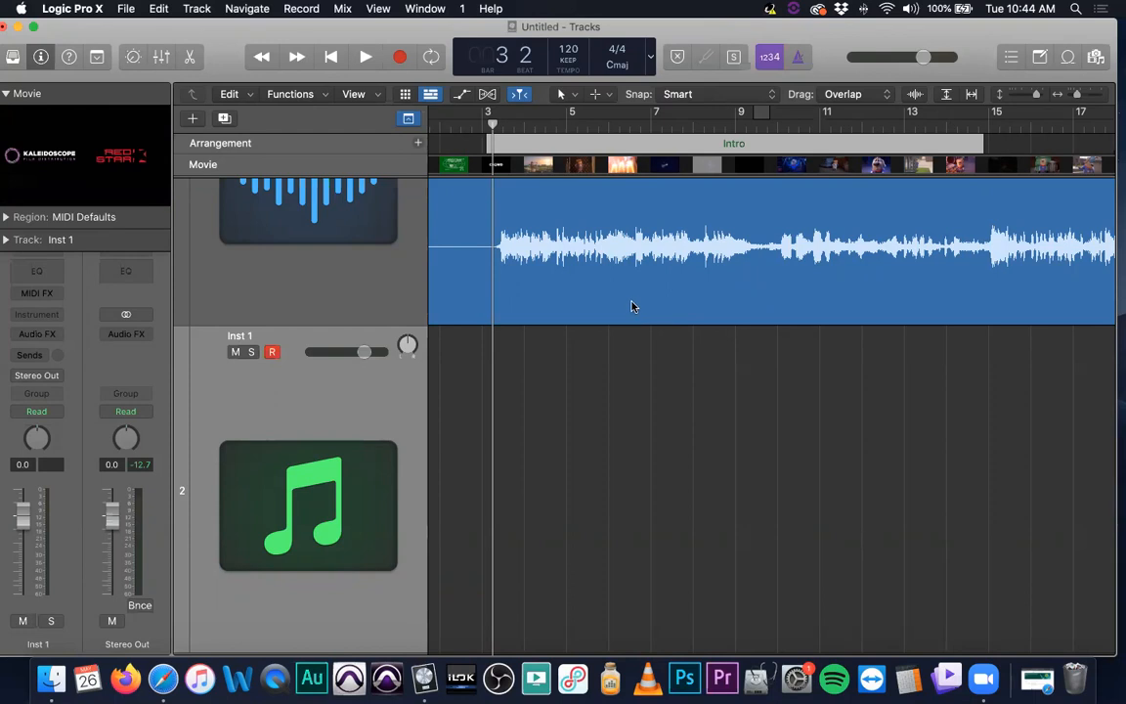
scroll(629, 315, up, 5)
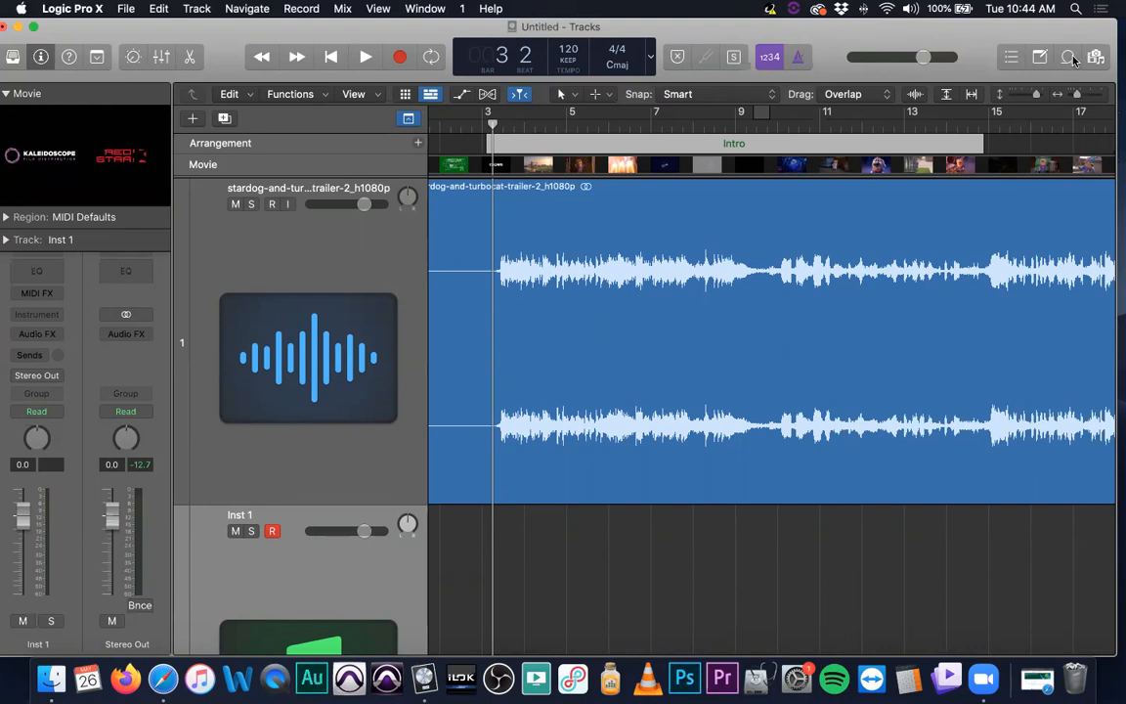
Open the Loop Browser and search the loops for short
key(o)
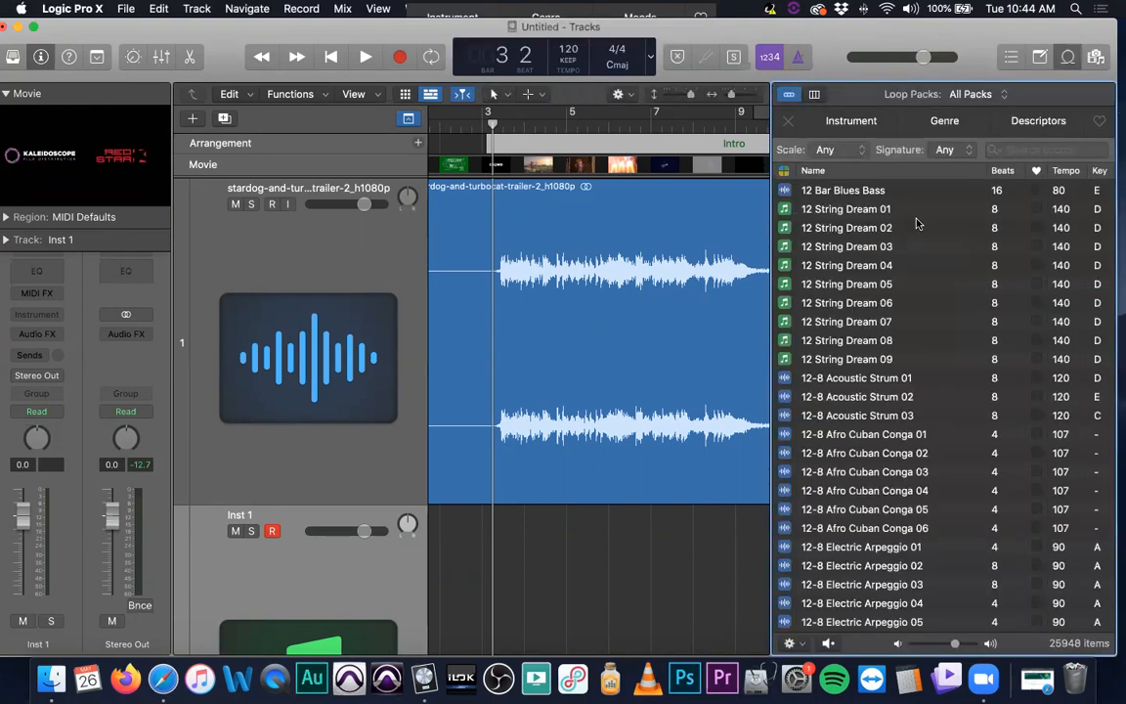
click(1046, 149)
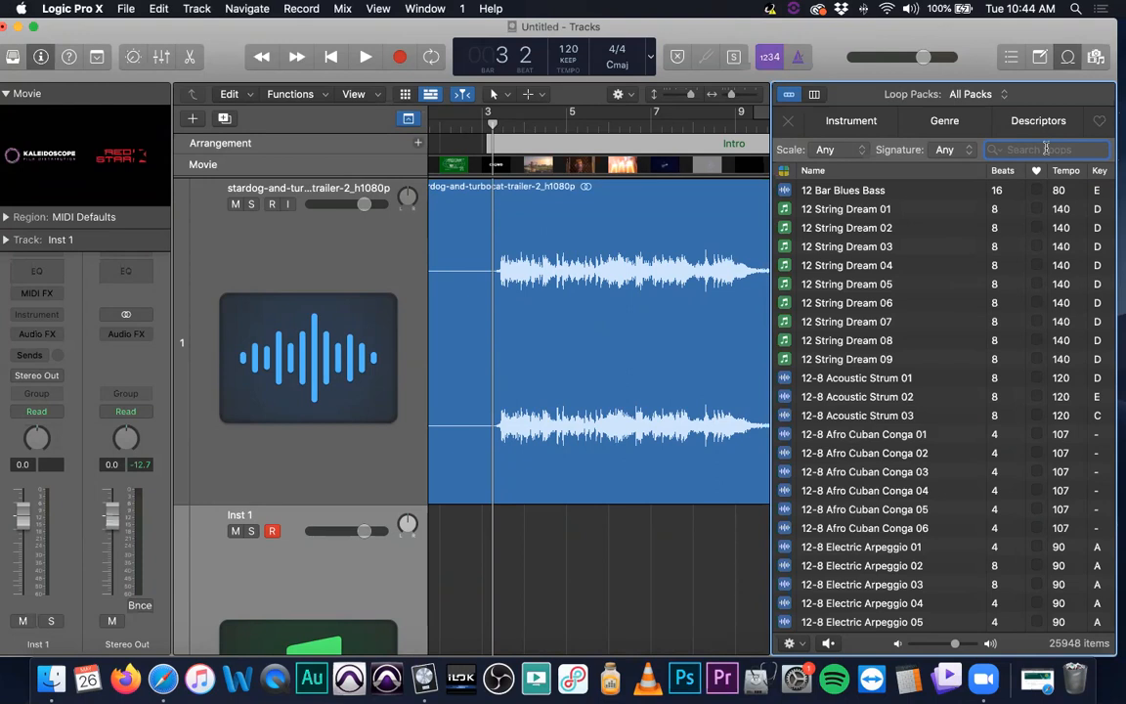
text(short)
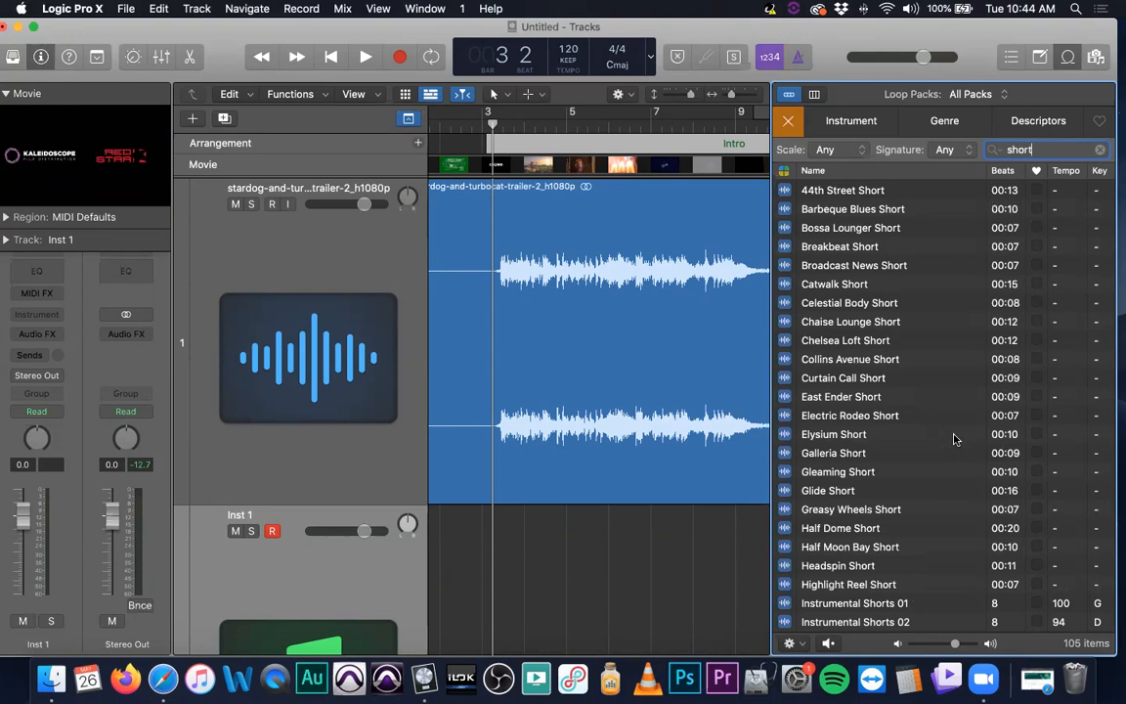
Preview several short loops, including Instrumental Shorts 38, 35 and 33, Investigation Short, Island Short and Medal Ceremony Short
scroll(882, 388, down, 5)
scroll(879, 381, down, 10)
click(865, 370)
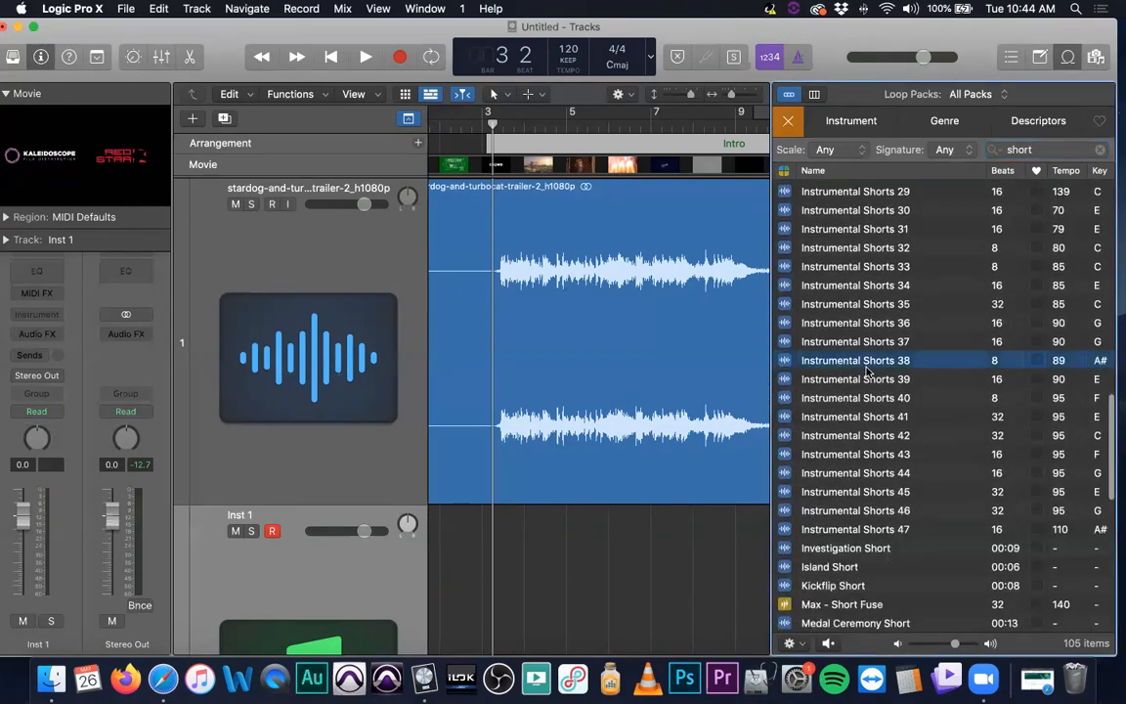
click(864, 301)
click(862, 267)
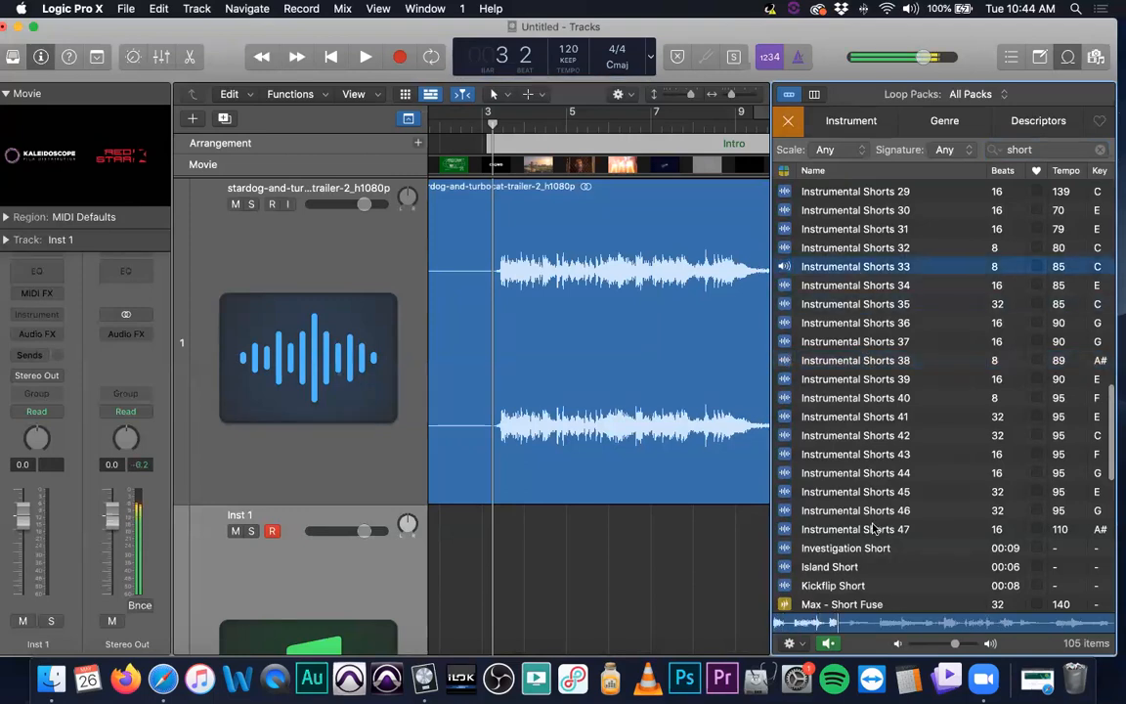
click(846, 549)
scroll(831, 410, down, 3)
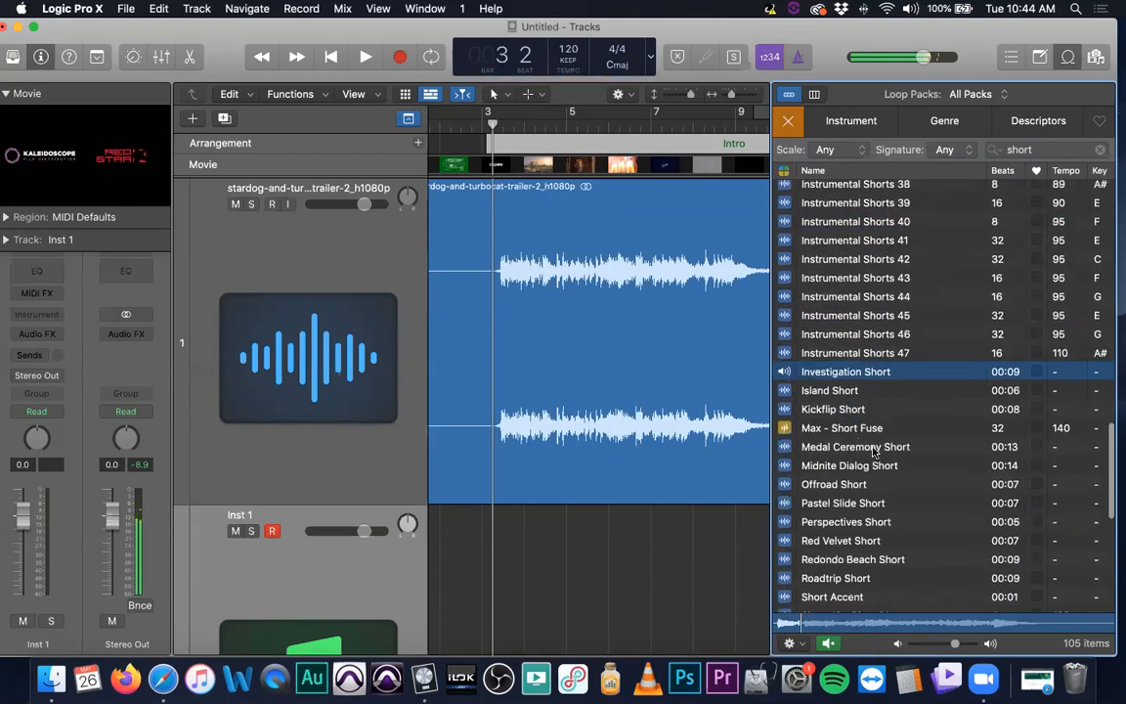
click(826, 392)
click(831, 449)
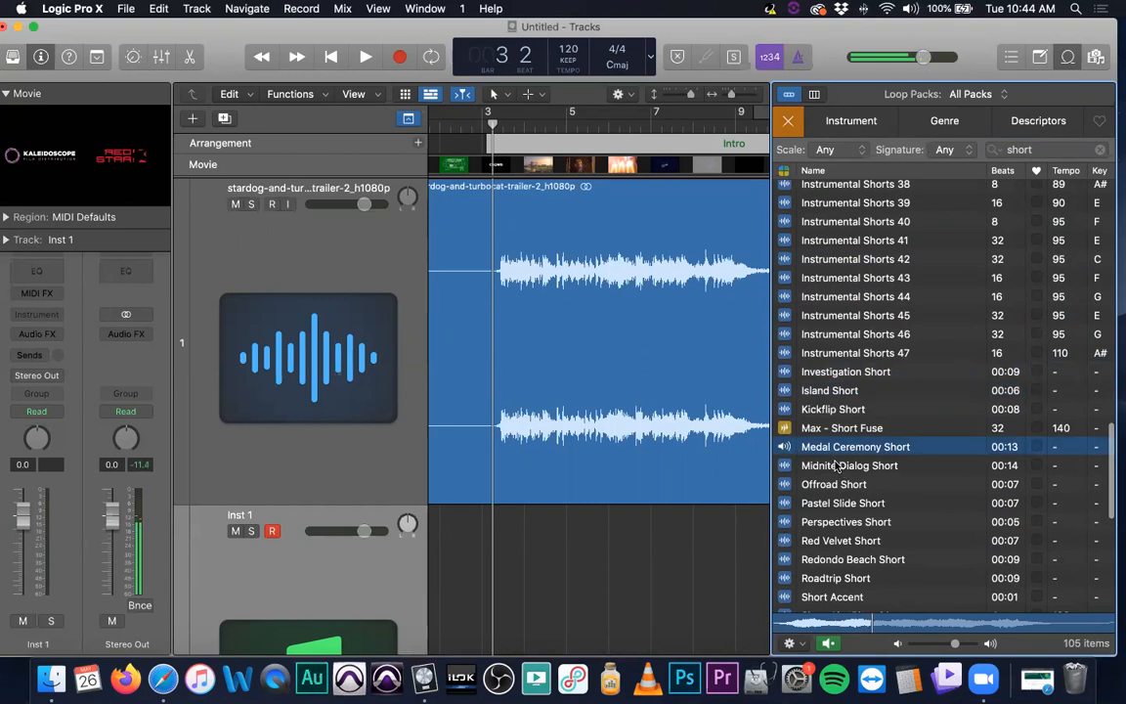
Add the Medal Ceremony Short loop as a new track starting near bar 3
key(space)
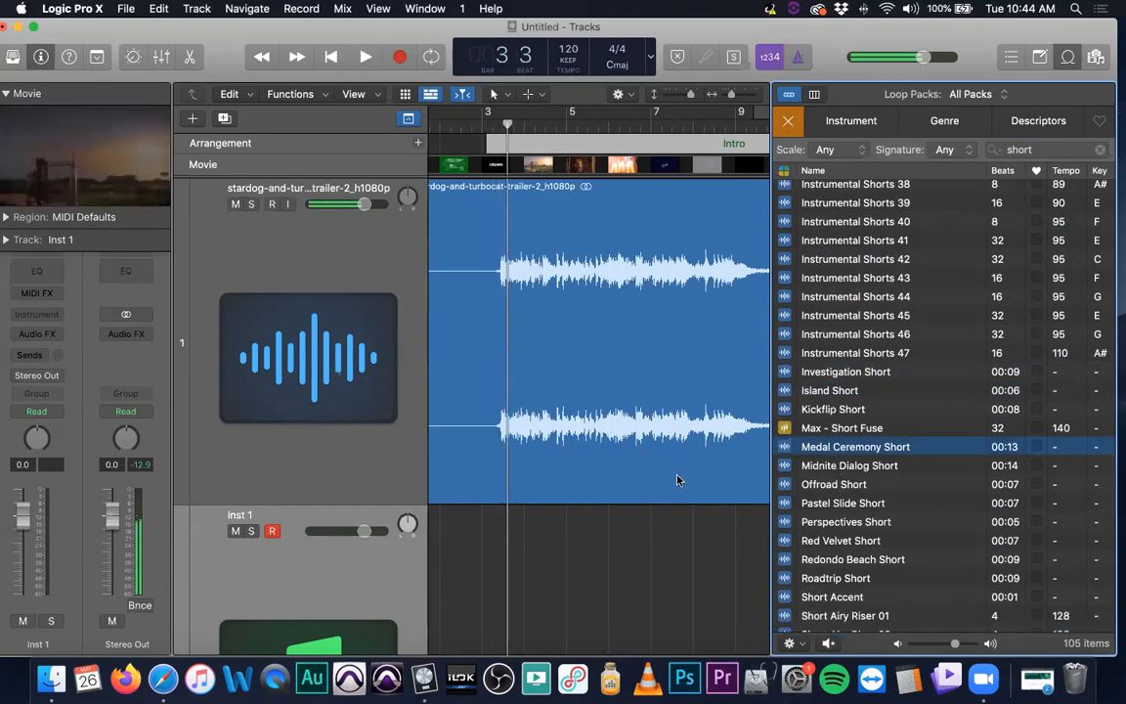
scroll(558, 459, down, 3)
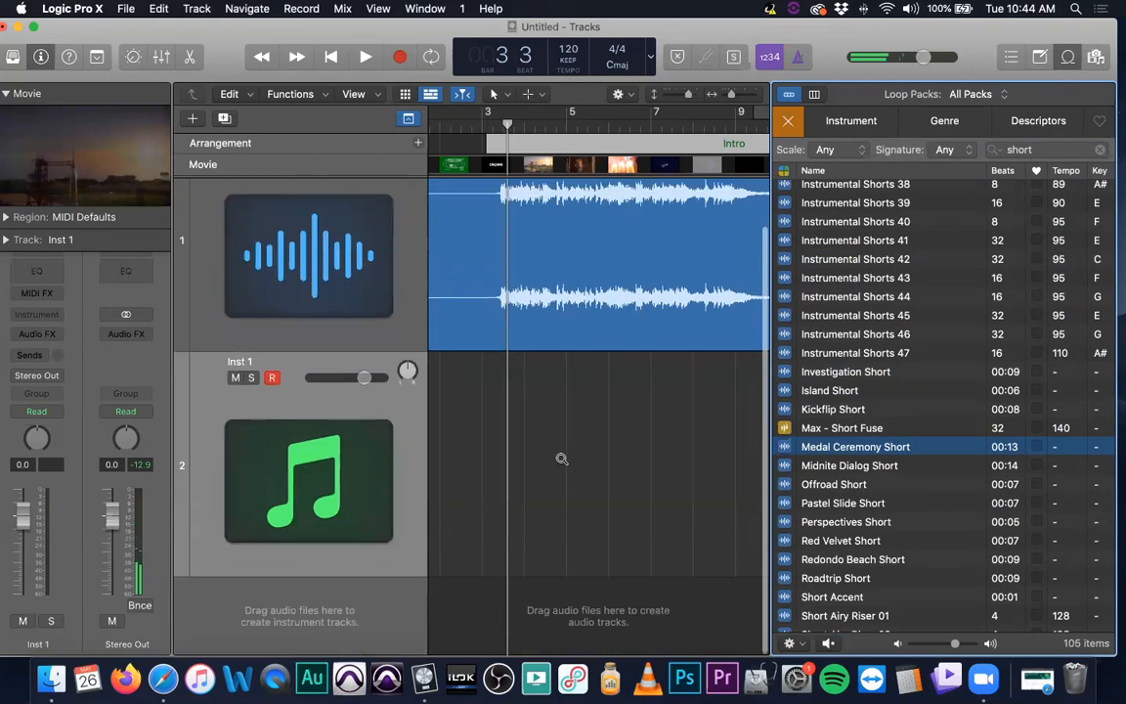
scroll(561, 458, down, 2)
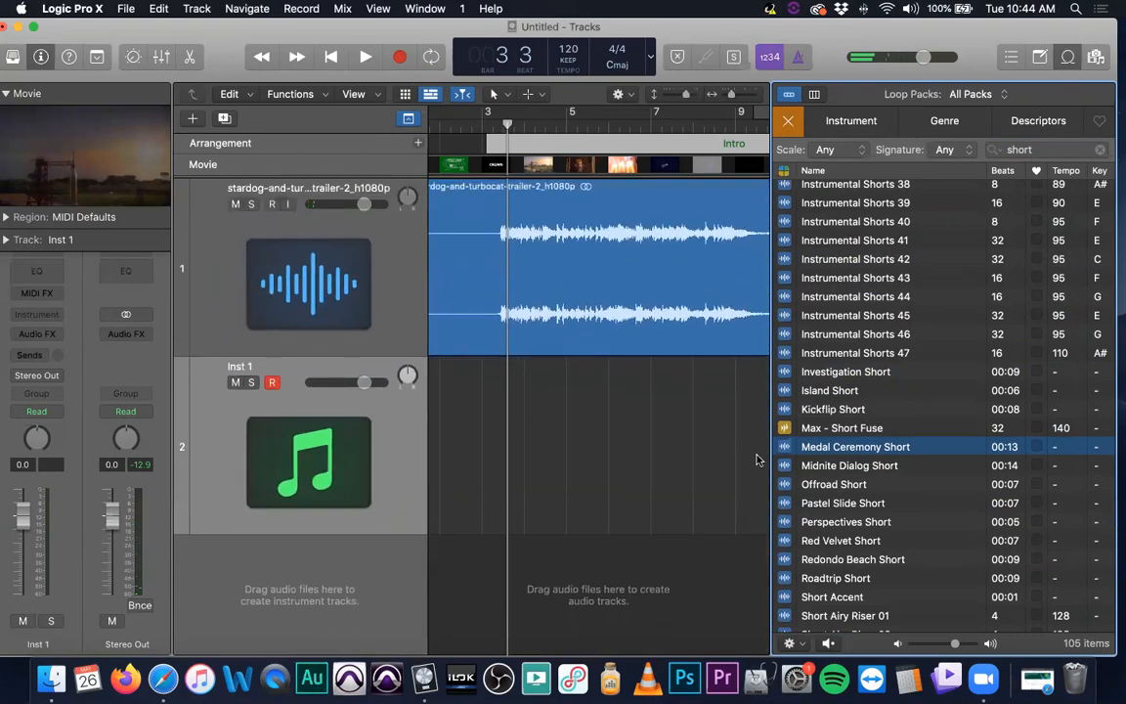
drag(809, 448, 497, 590)
Check the new loop region along the timeline and return the playhead to bar 3
scroll(609, 454, right, 3)
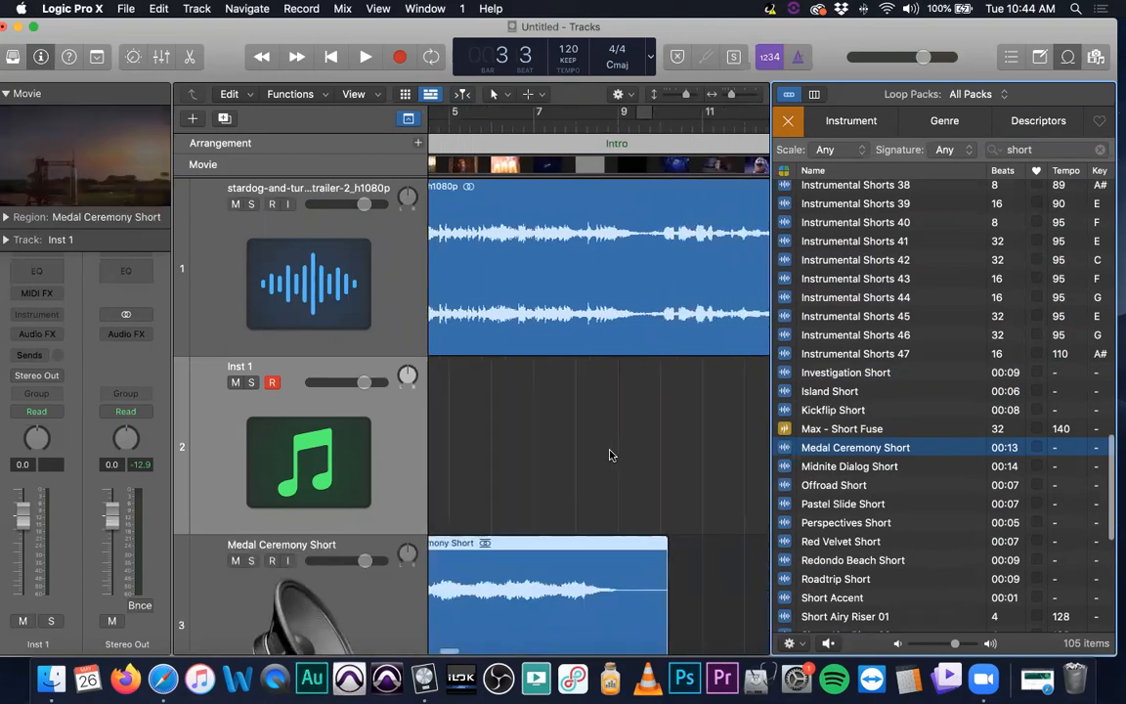
scroll(587, 281, right, 4)
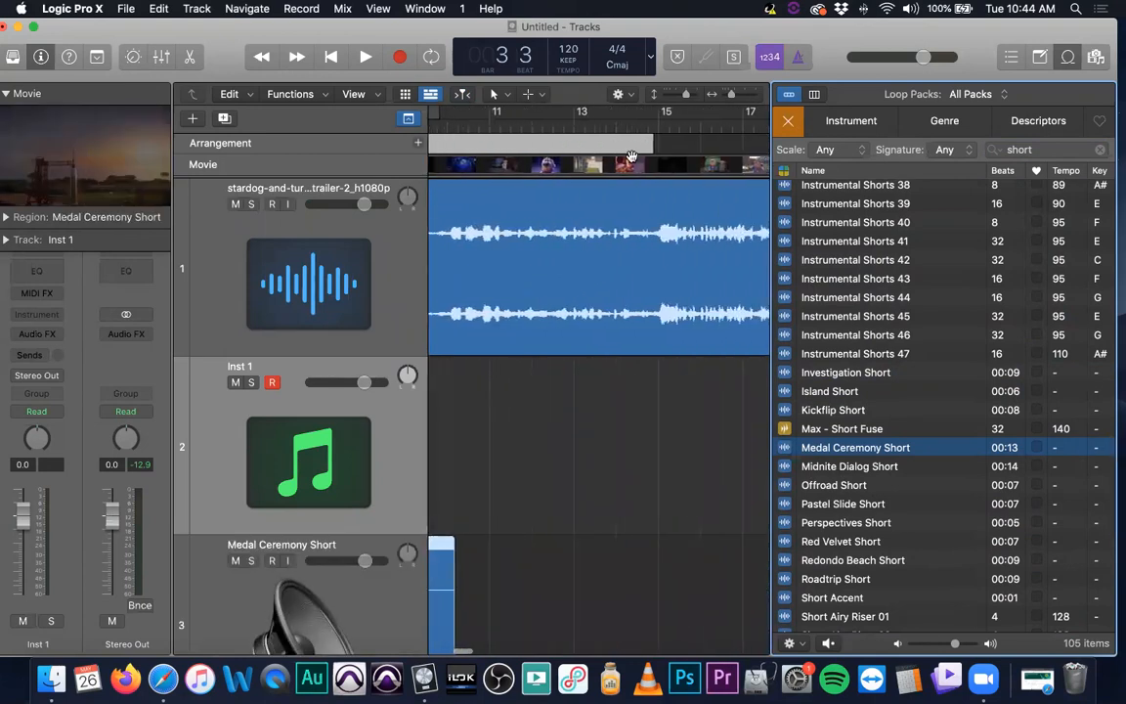
scroll(524, 230, left, 3)
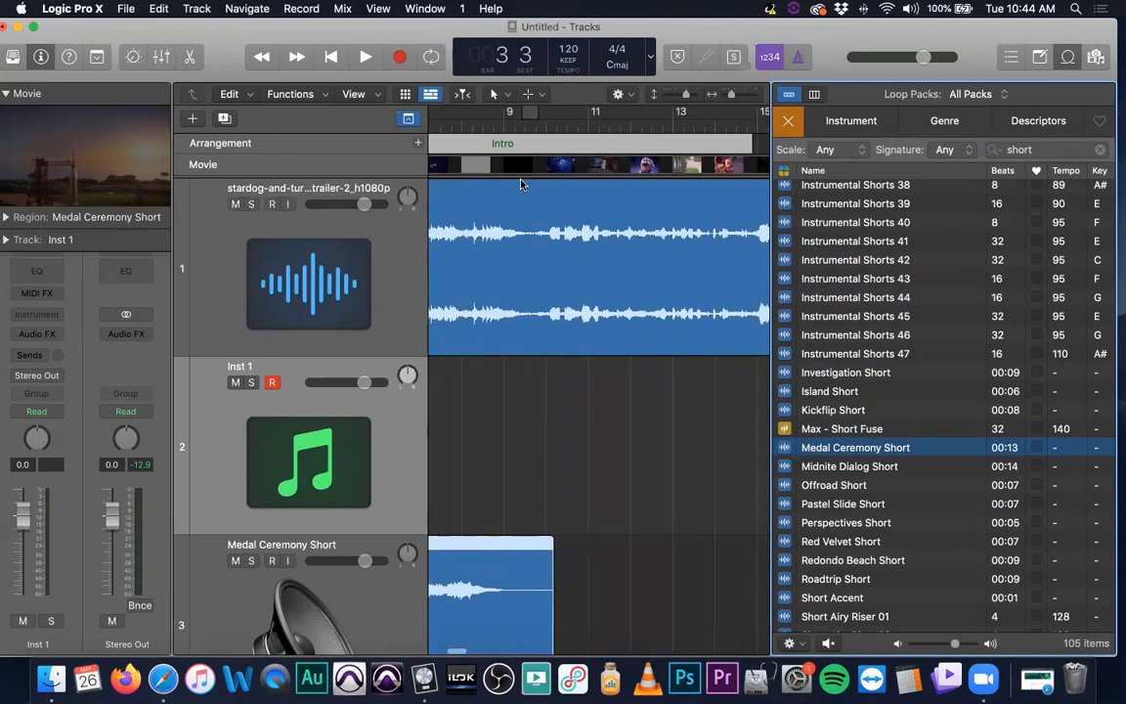
click(467, 127)
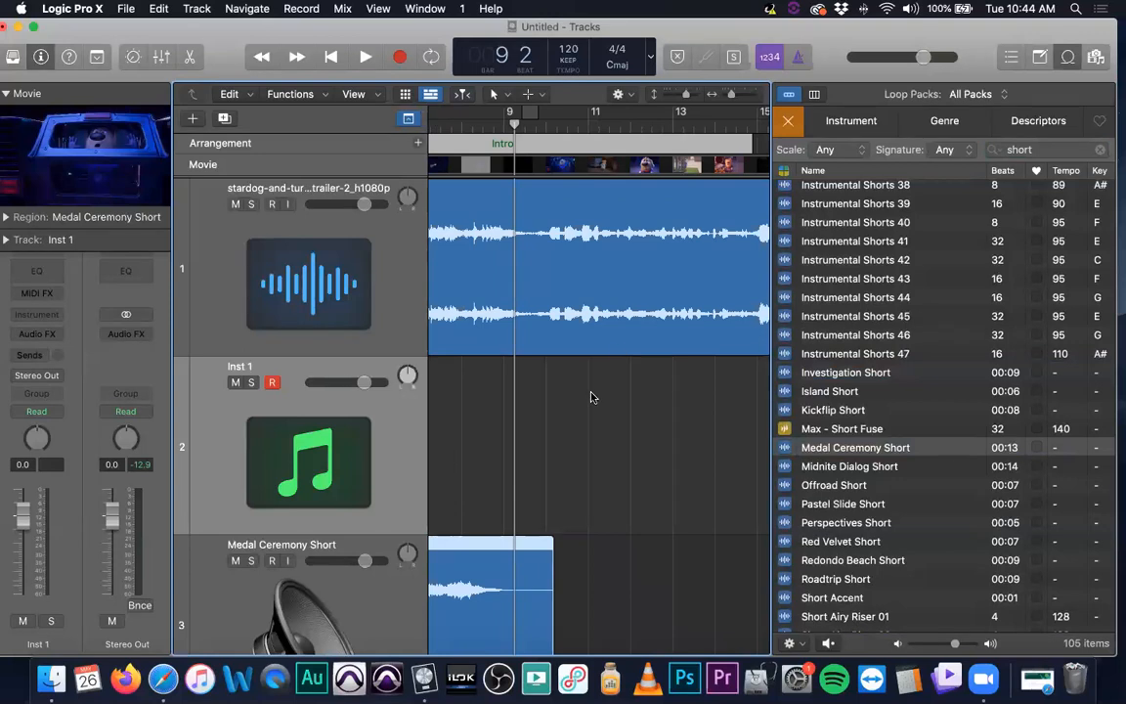
scroll(593, 395, left, 5)
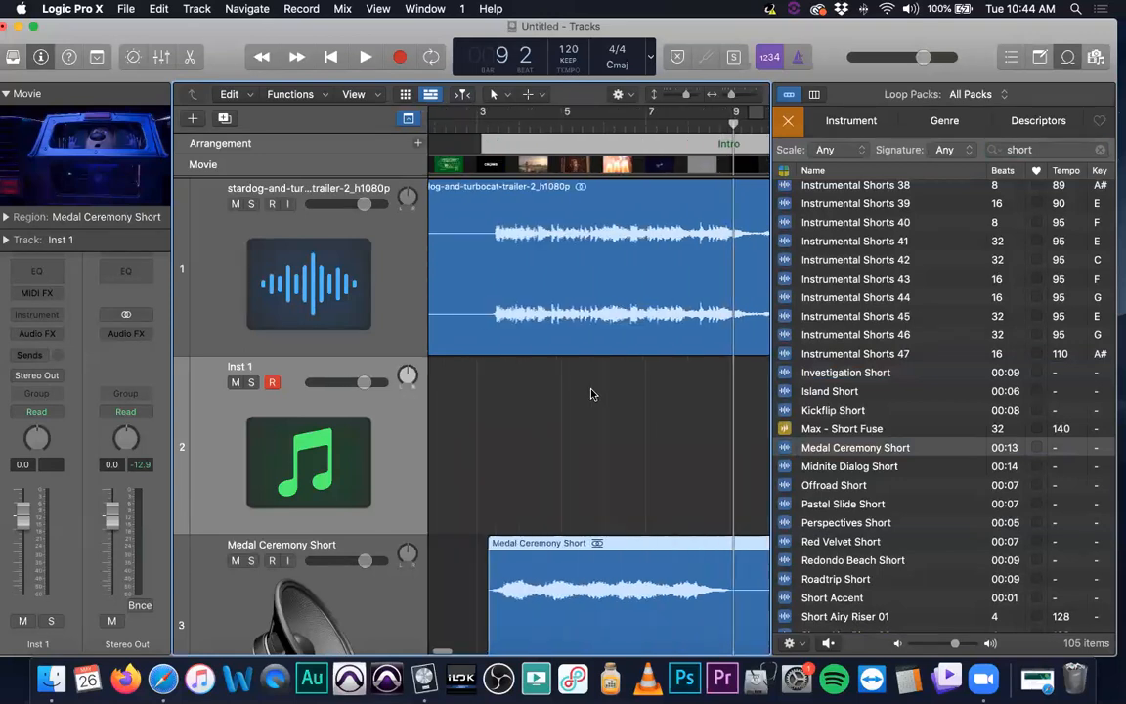
click(470, 135)
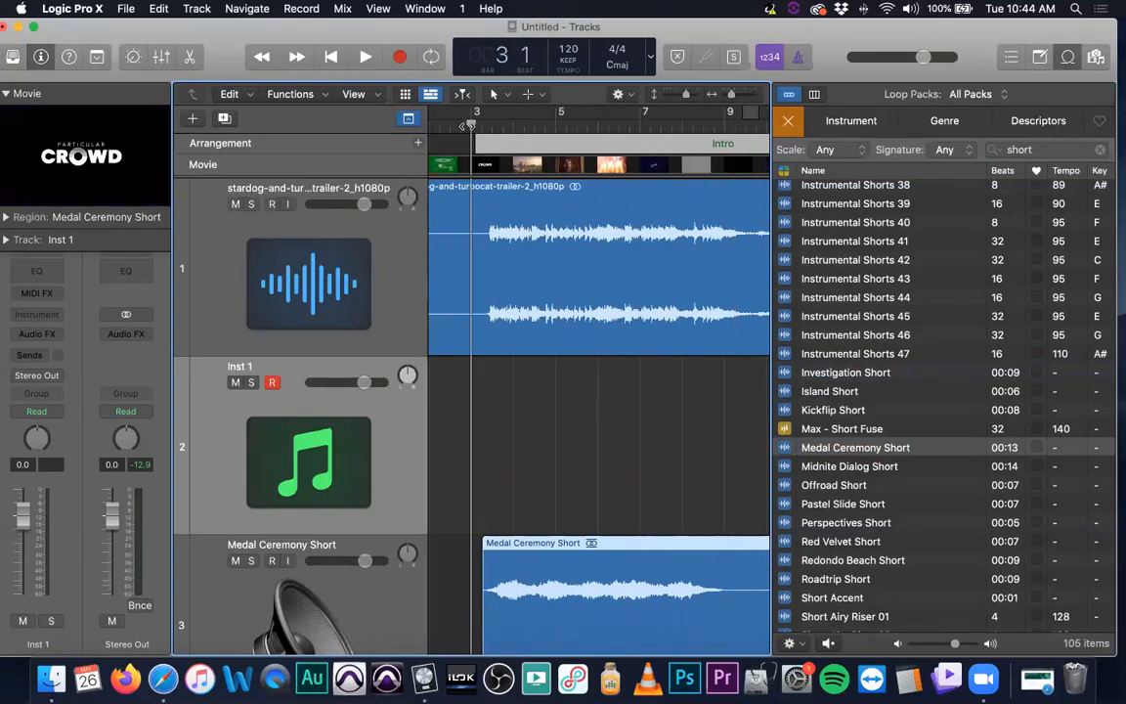
Shrink the track heights and solo only the Medal Ceremony Short track
click(250, 203)
key(super+Up)
key(super+Up)
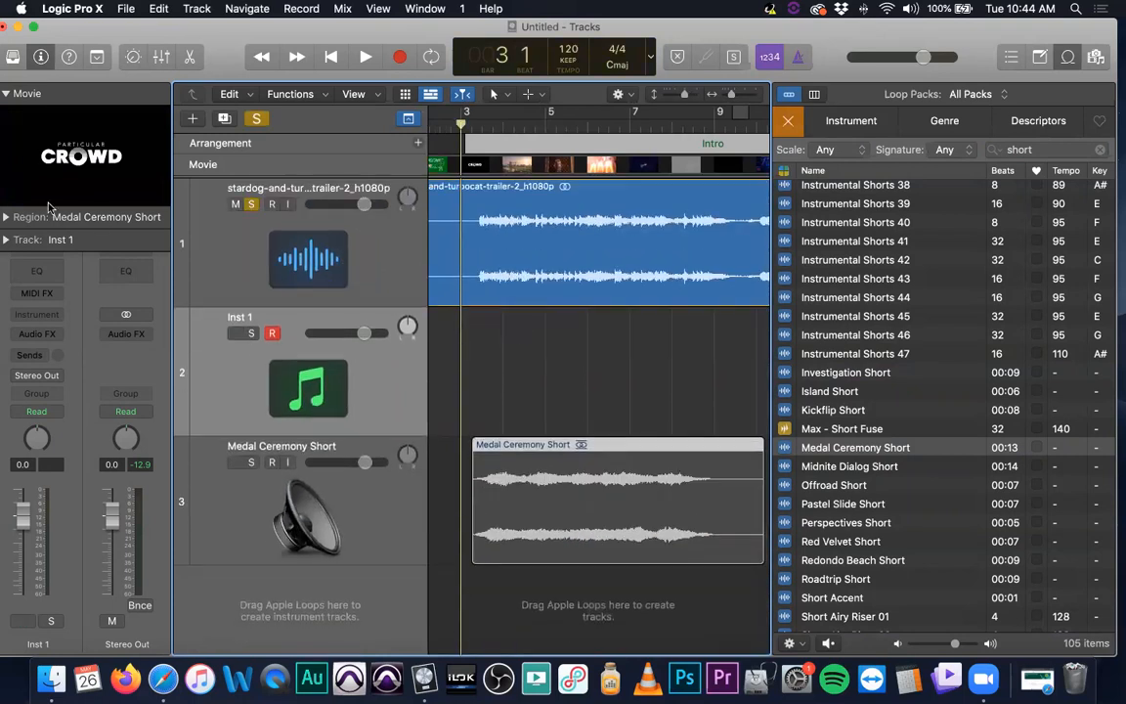
click(251, 204)
click(251, 462)
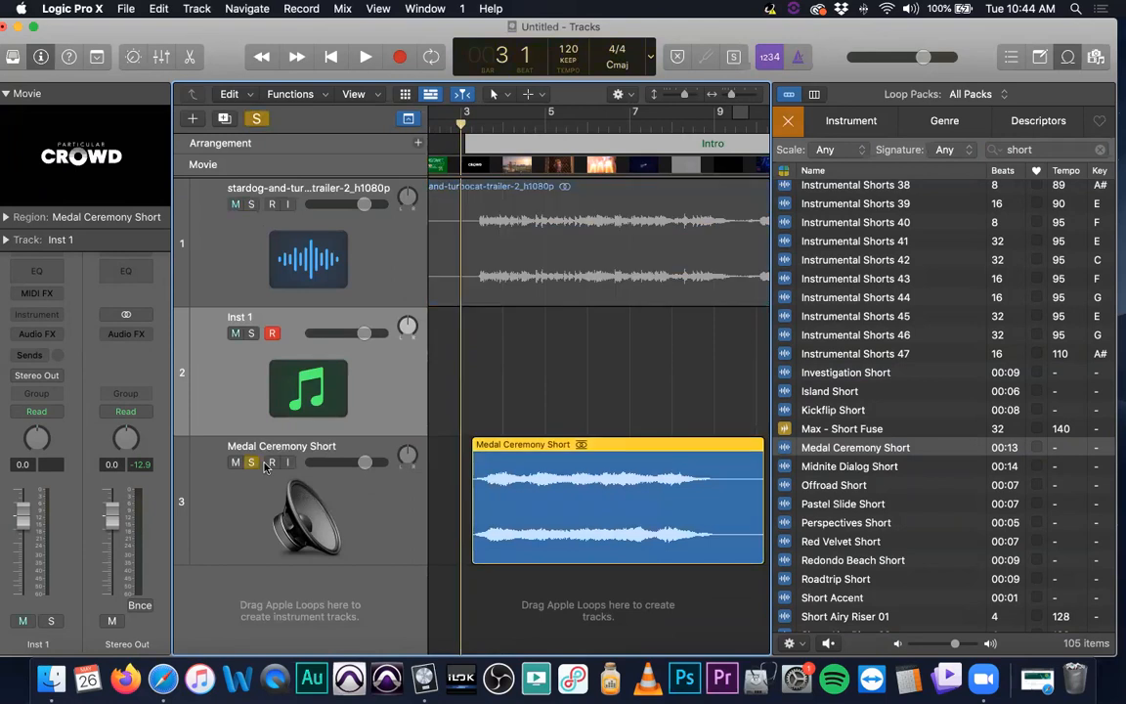
Open the movie in a floating window and move it over the tracks area
click(145, 148)
drag(648, 236, 453, 162)
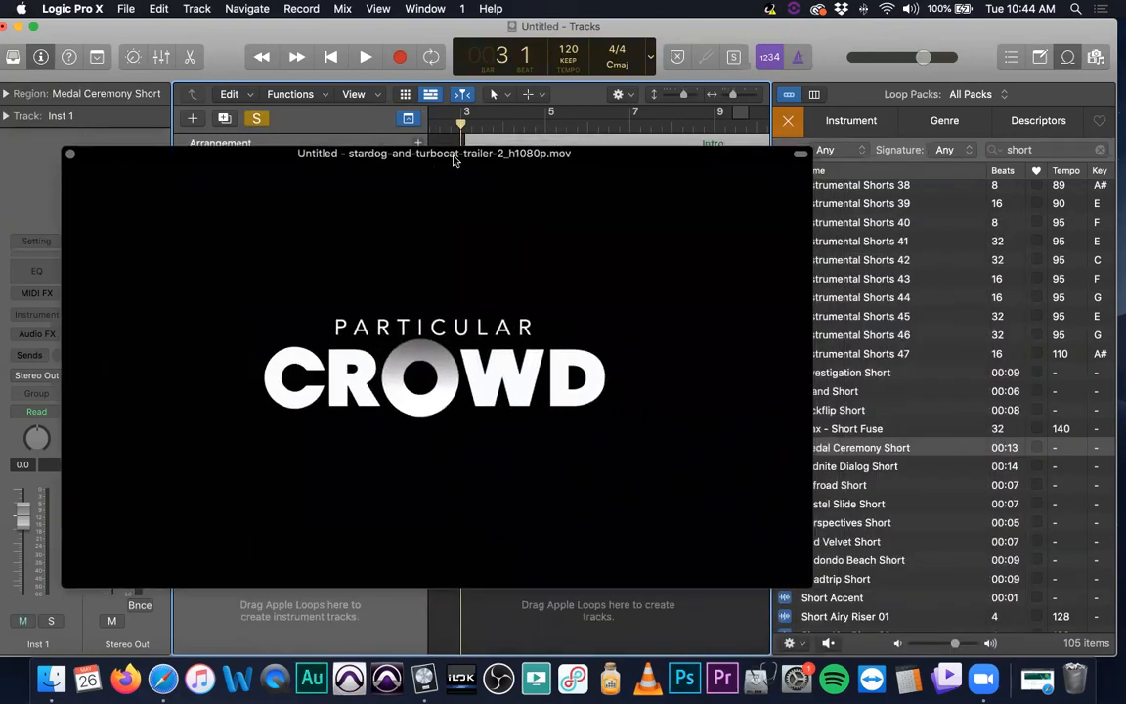
Play the soloed loop against the floating movie from bar 3, dismiss the protection notification, and close the movie window
key(space)
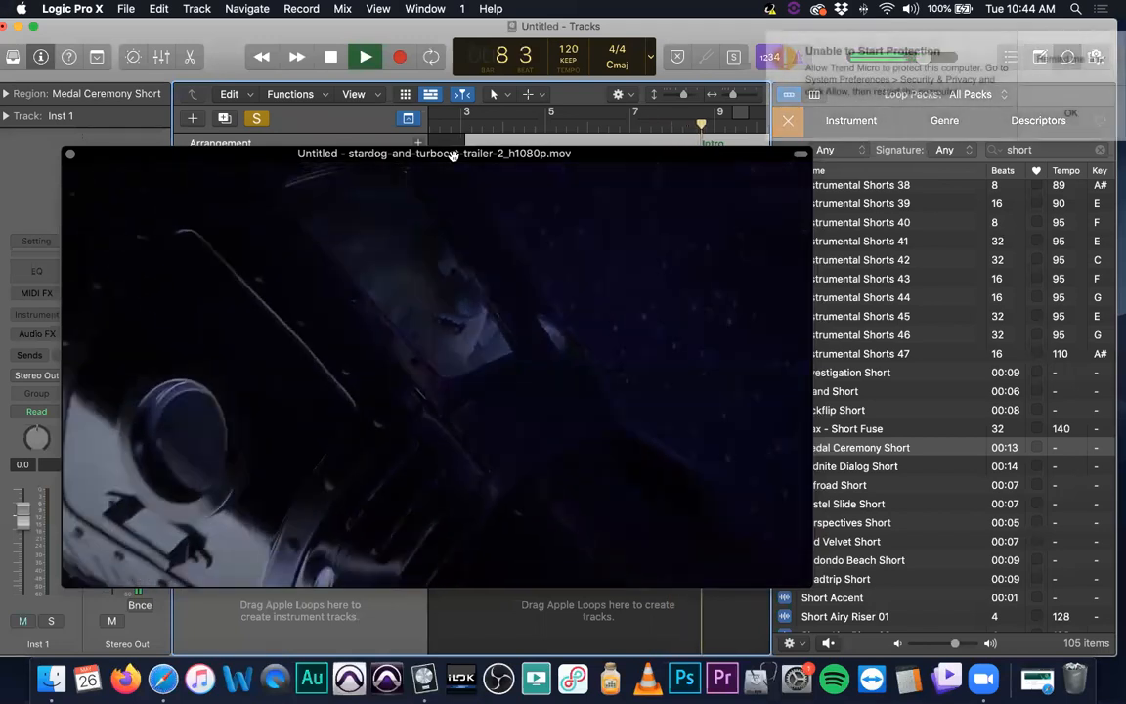
key(space)
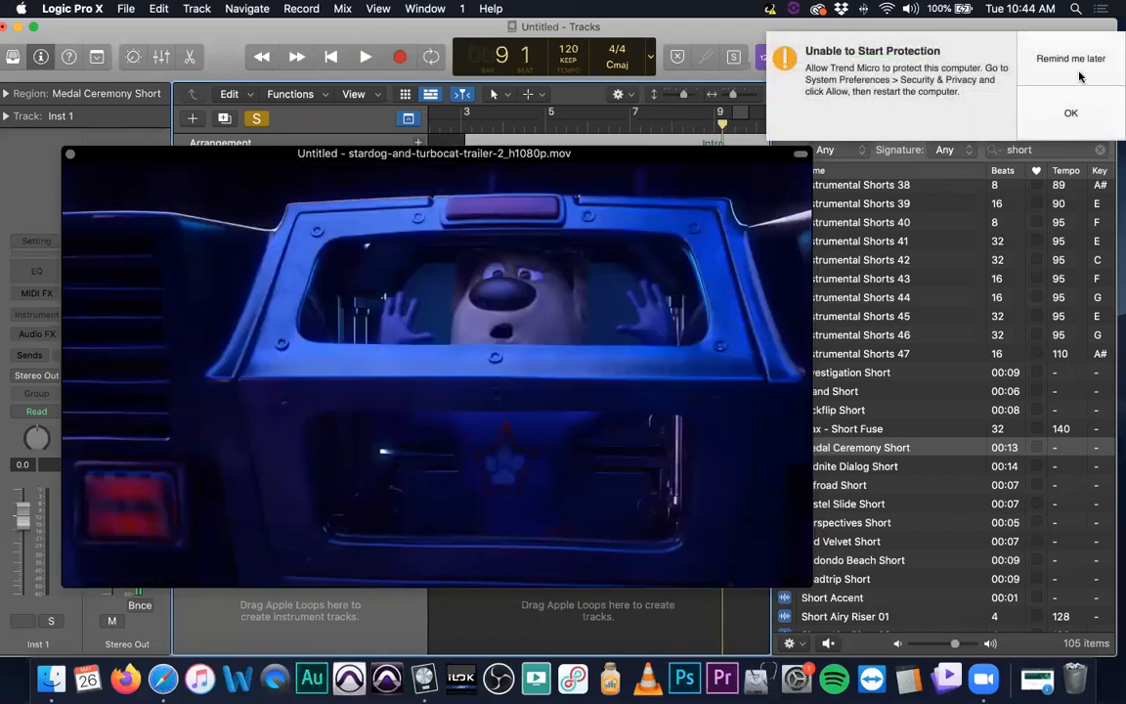
click(1080, 77)
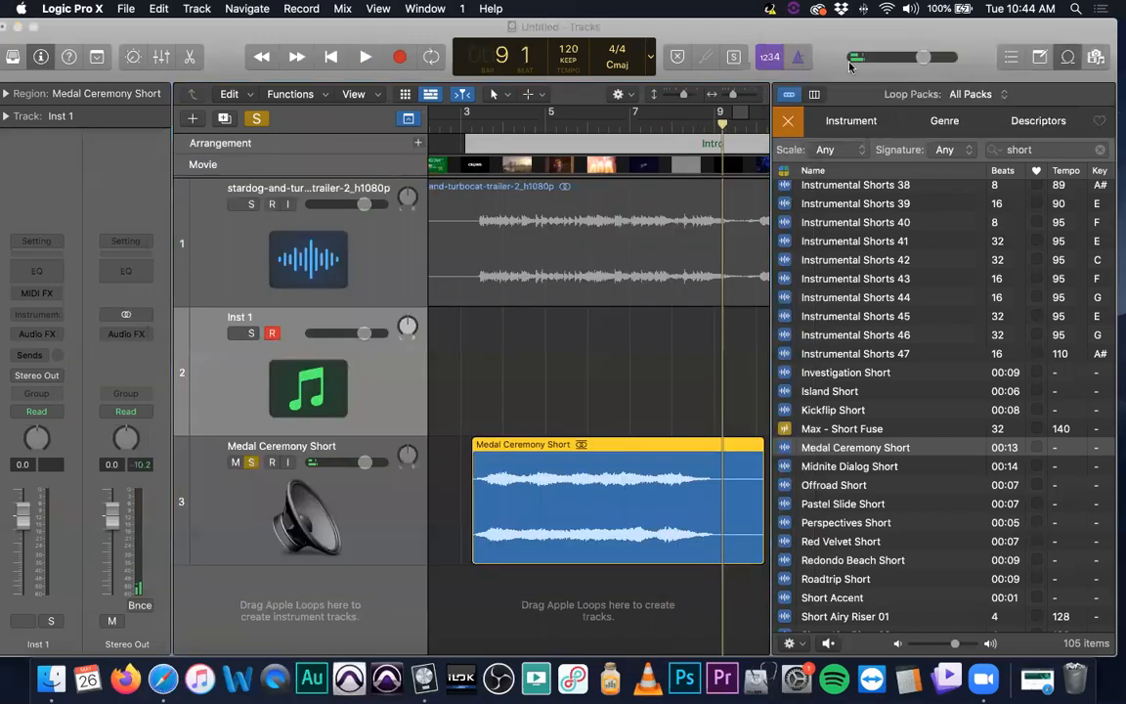
click(446, 127)
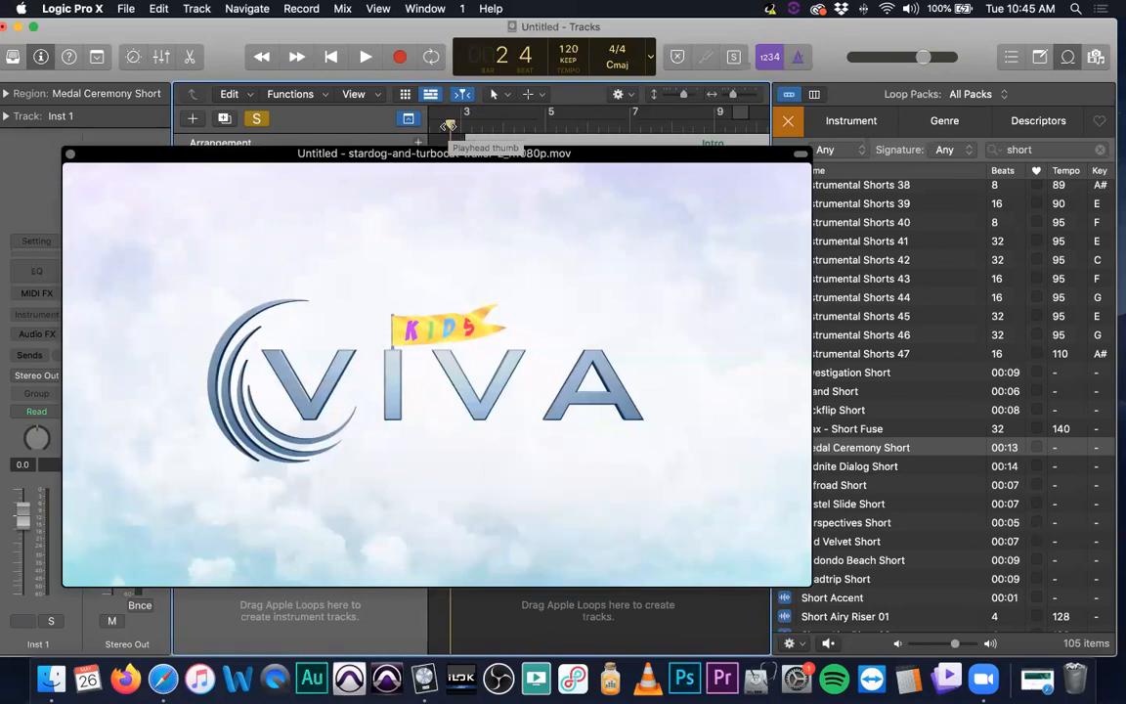
key(space)
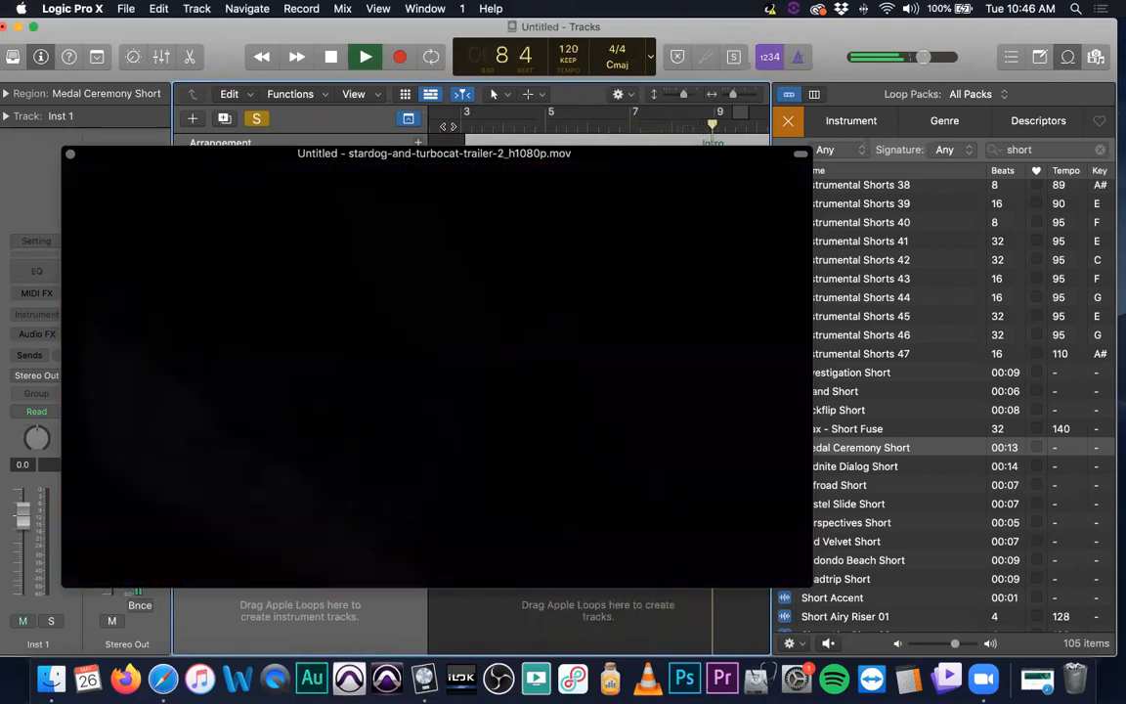
key(space)
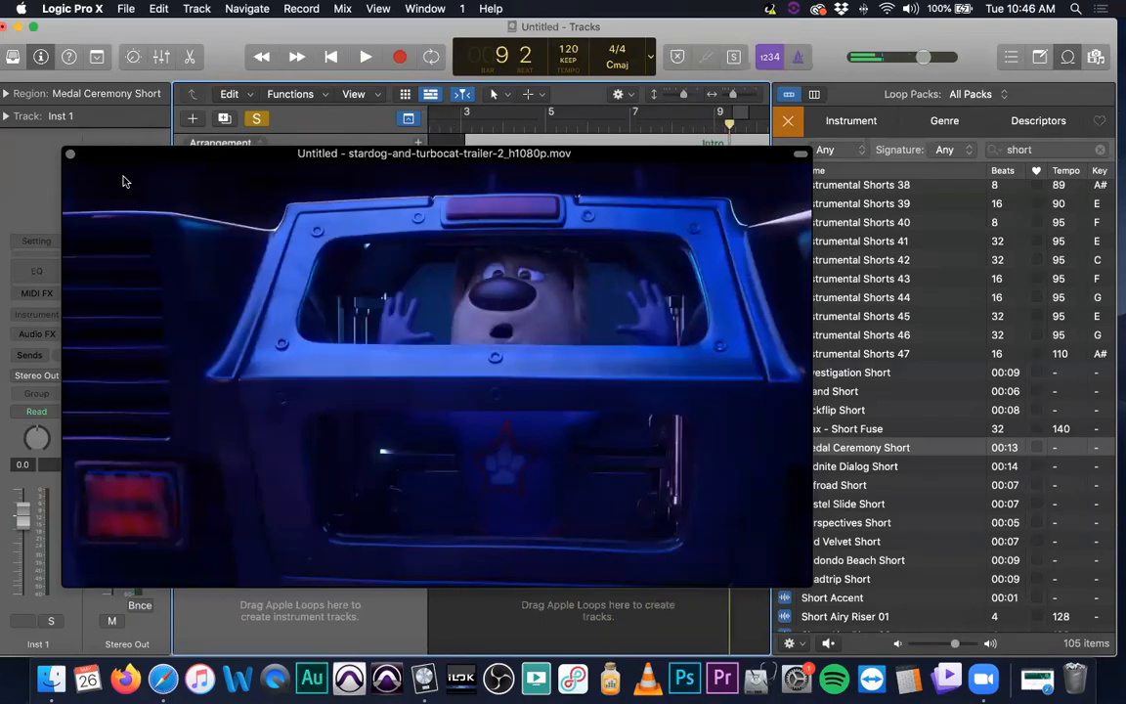
click(71, 157)
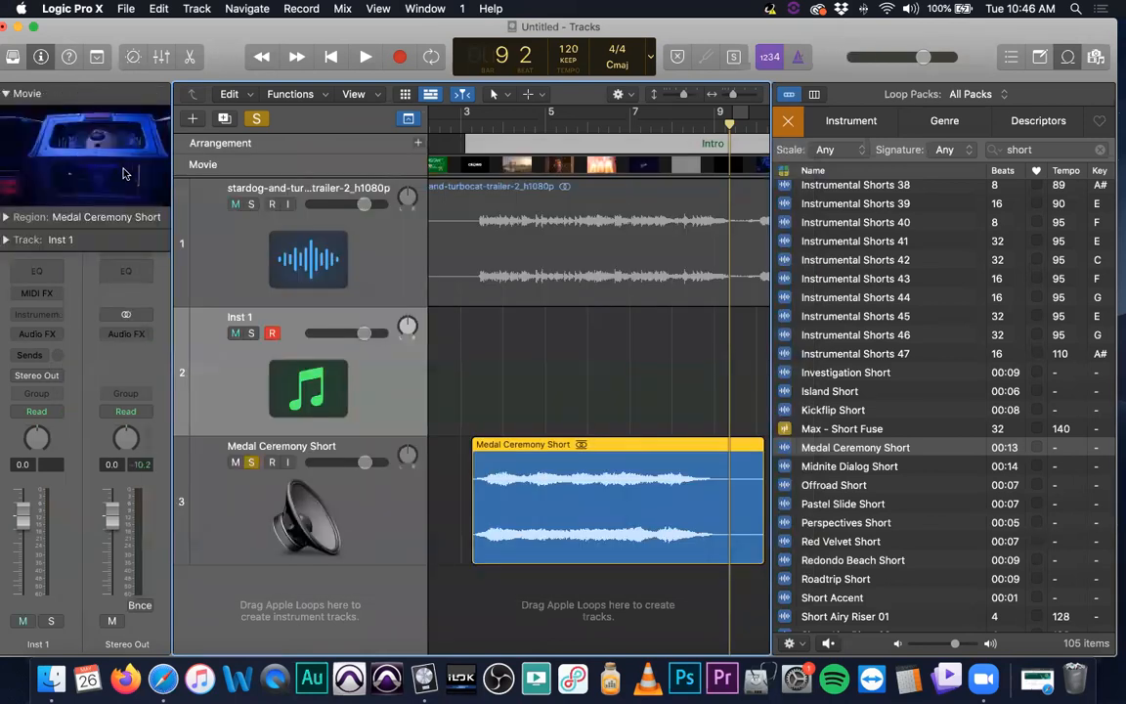
Solo the movie audio track instead of the loop and play it back from bar 3
click(251, 463)
click(251, 205)
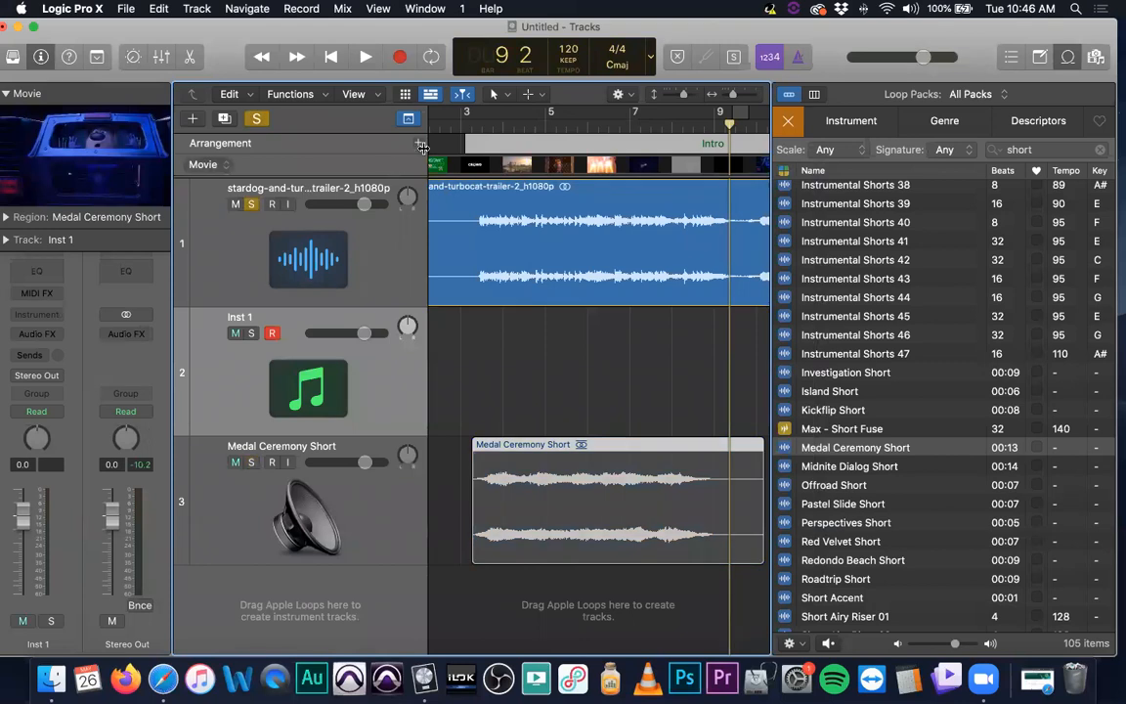
click(461, 123)
key(space)
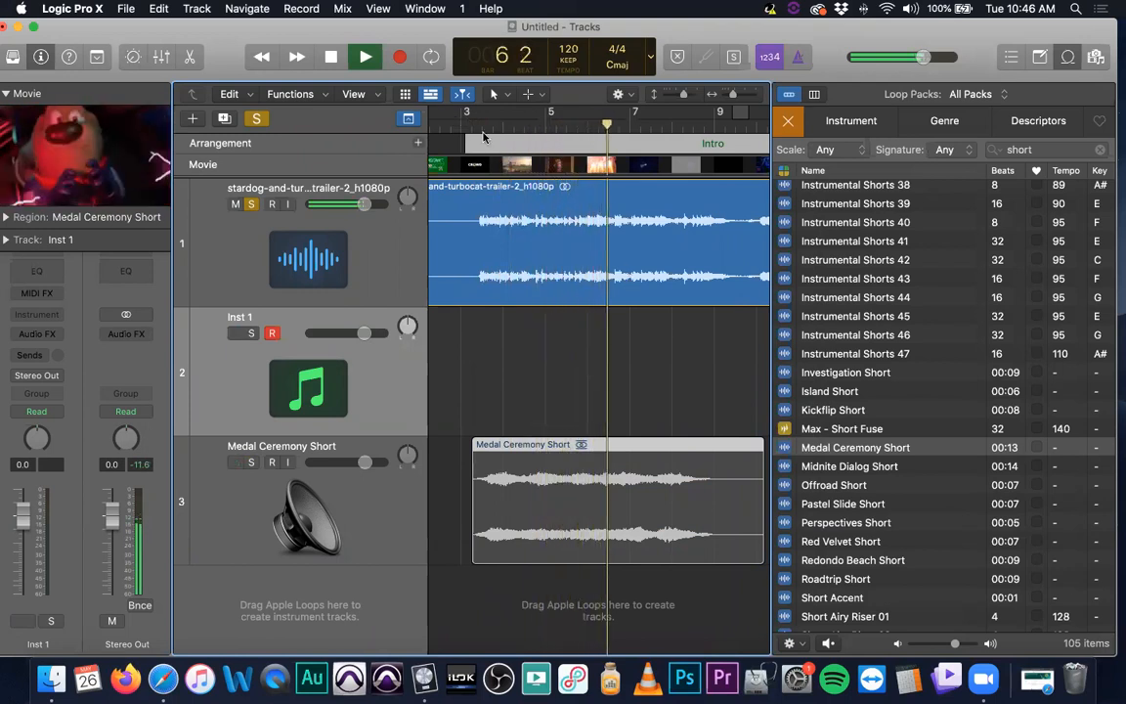
key(space)
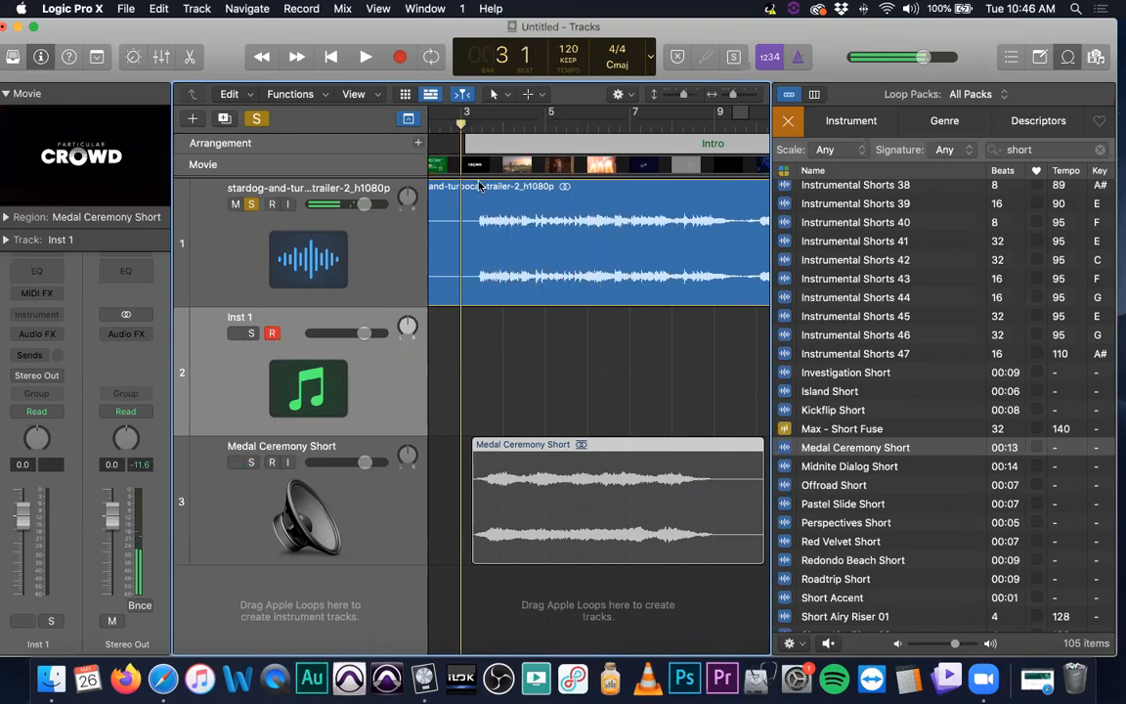
Zoom in around bar 4 and replay the movie audio from near bar 3 to check timing
click(391, 514)
key(space)
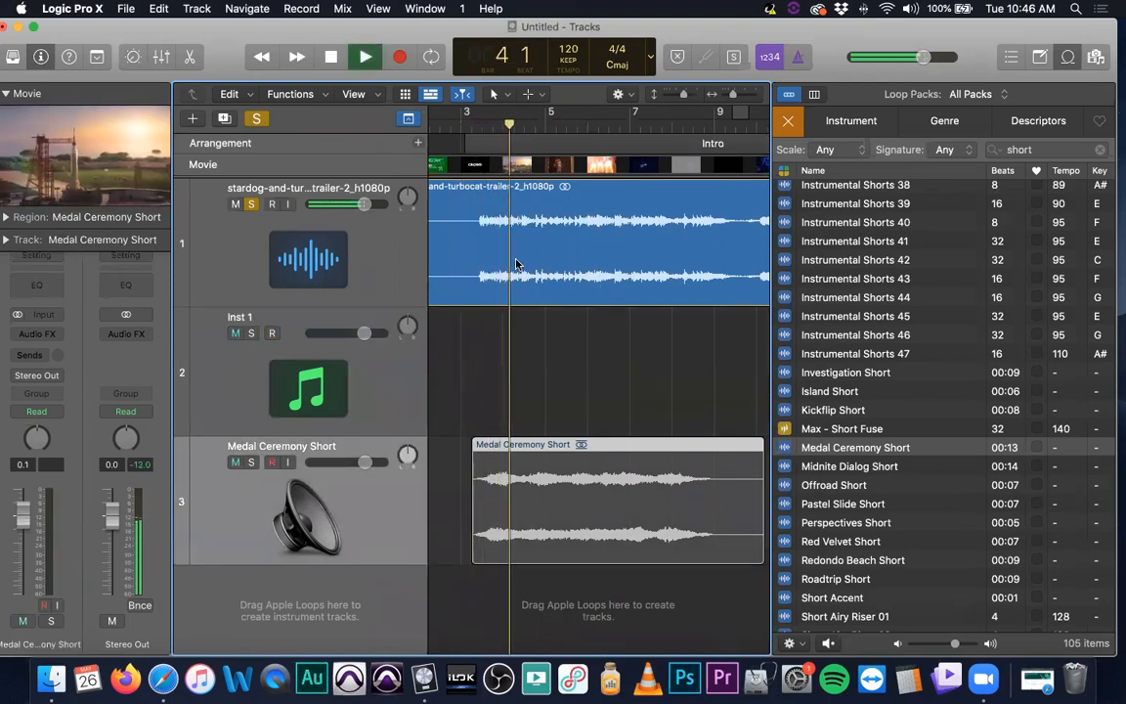
key(space)
key(super+Right)
key(super+Right)
key(super+Right)
key(super+Right)
drag(513, 124, 457, 124)
key(space)
key(space)
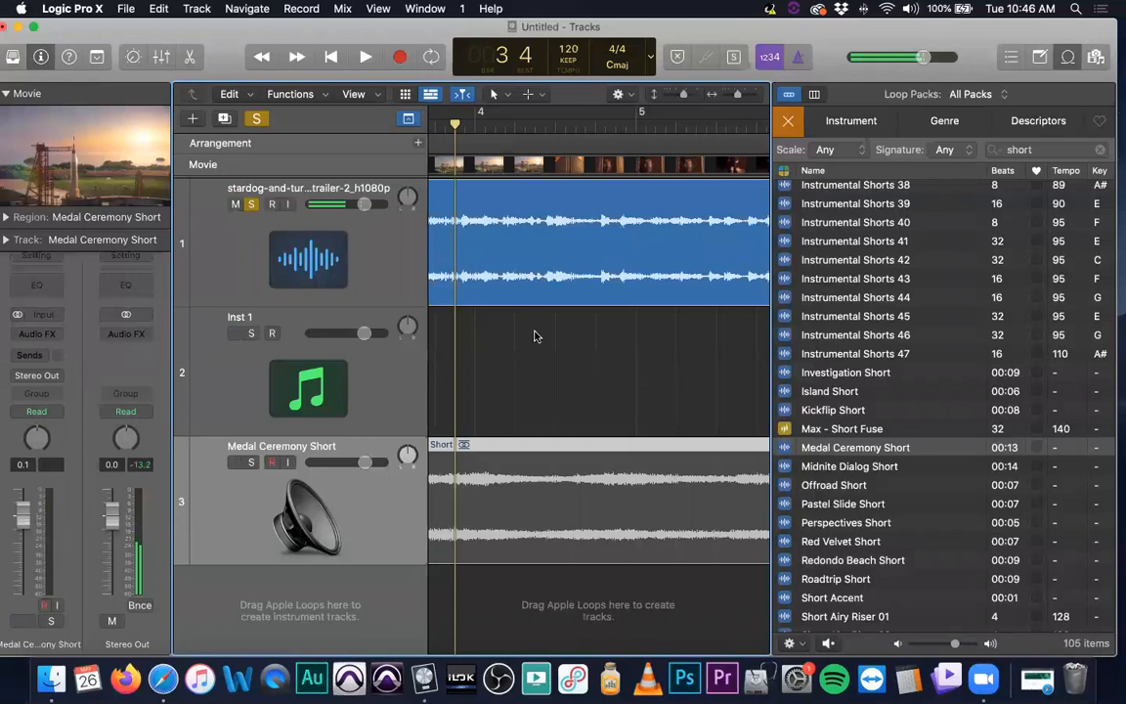
Reduce the track heights and replay the passage between bars 3 and 5
key(super+Up)
key(space)
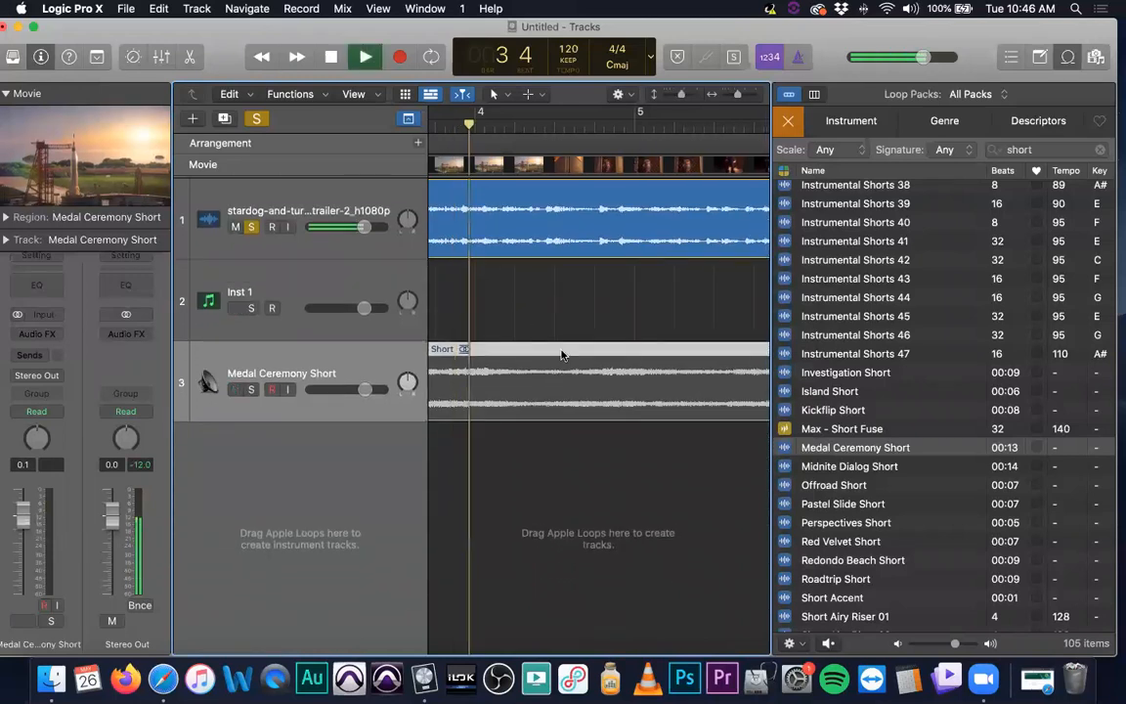
key(space)
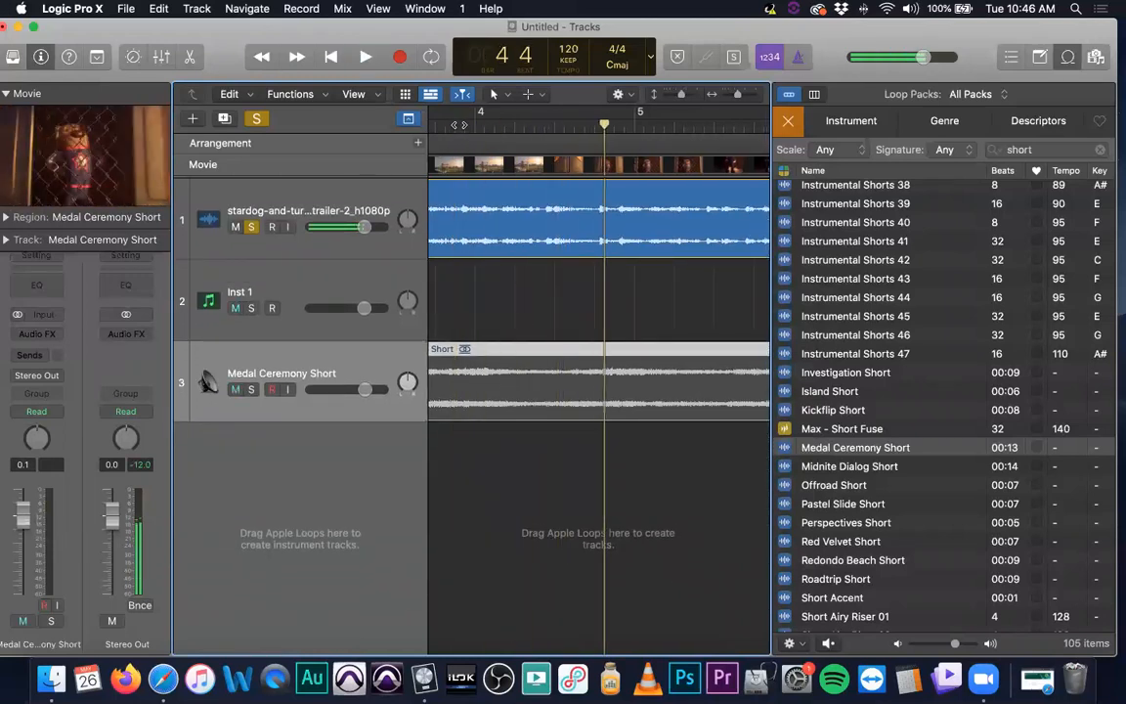
click(458, 125)
key(space)
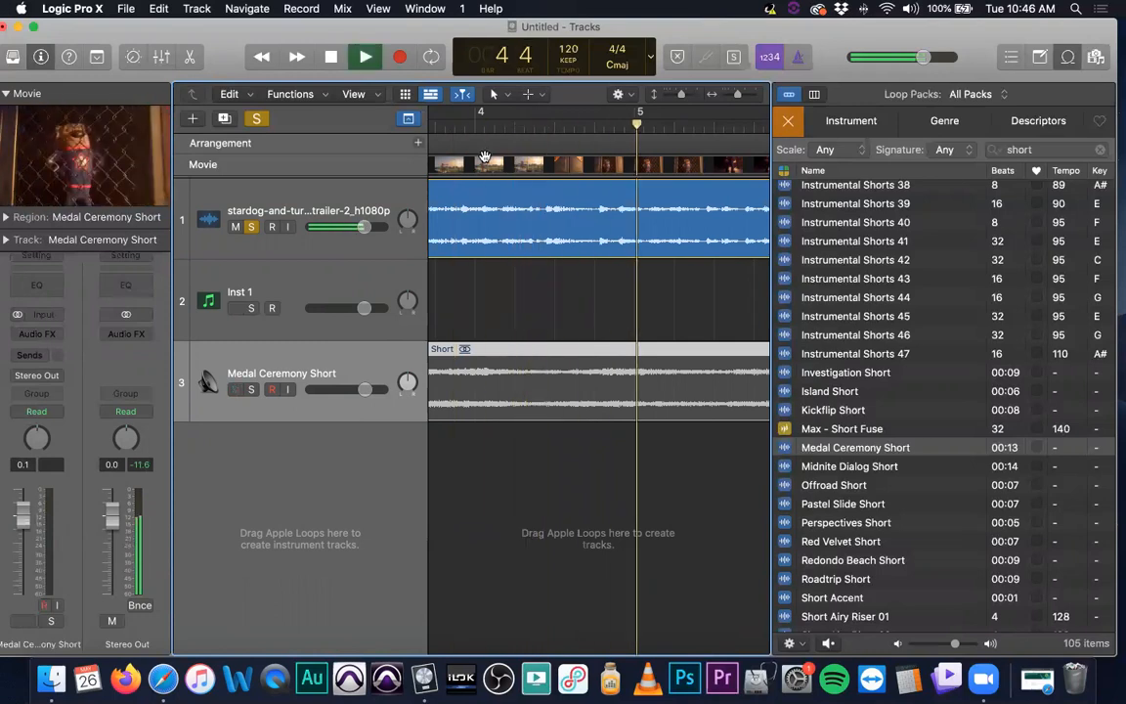
key(space)
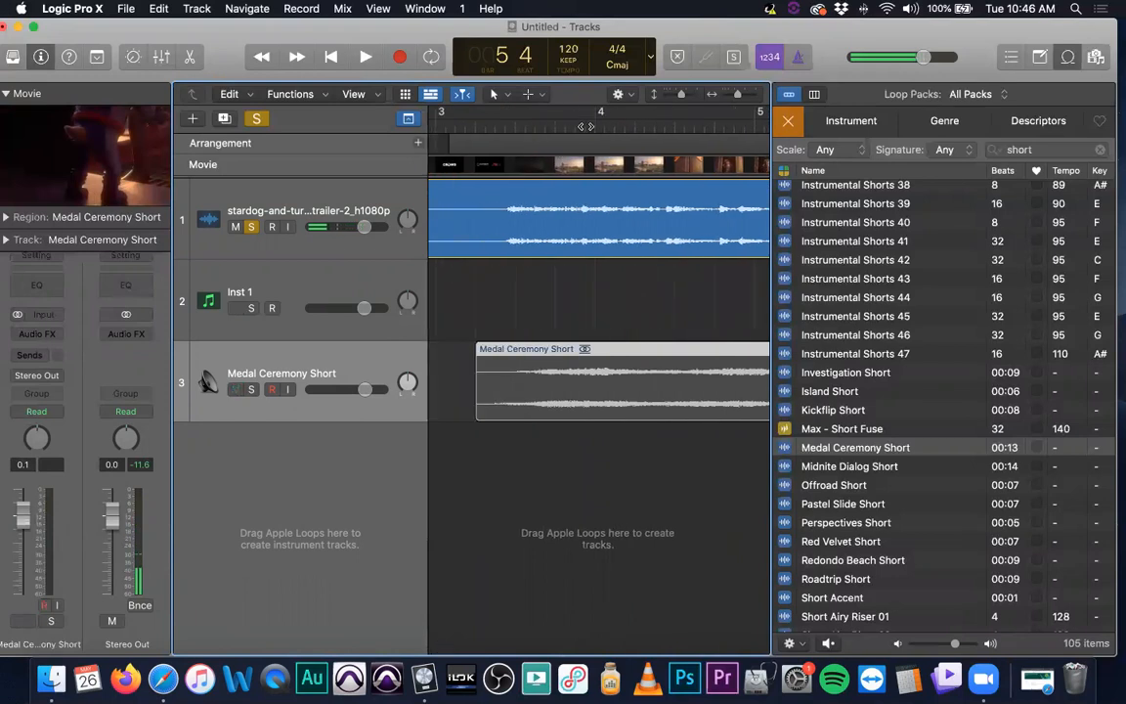
click(582, 126)
key(XF86AudioMute)
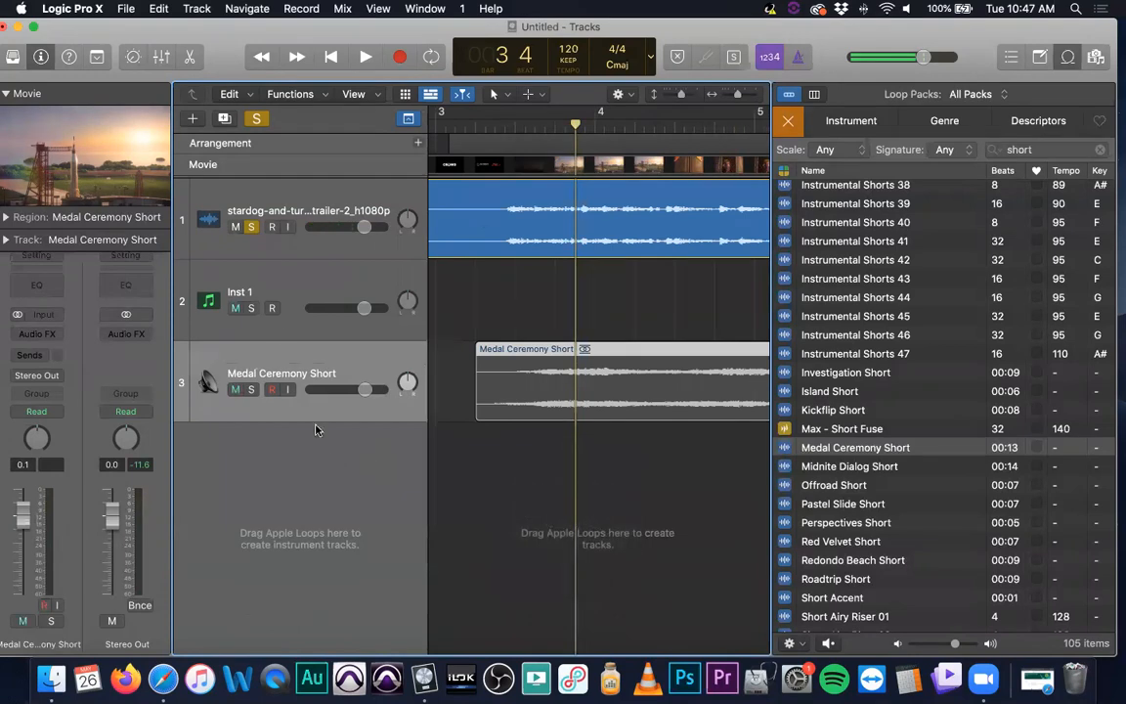
Add a new audio track, enable its input monitoring, and clear all track solos
click(192, 119)
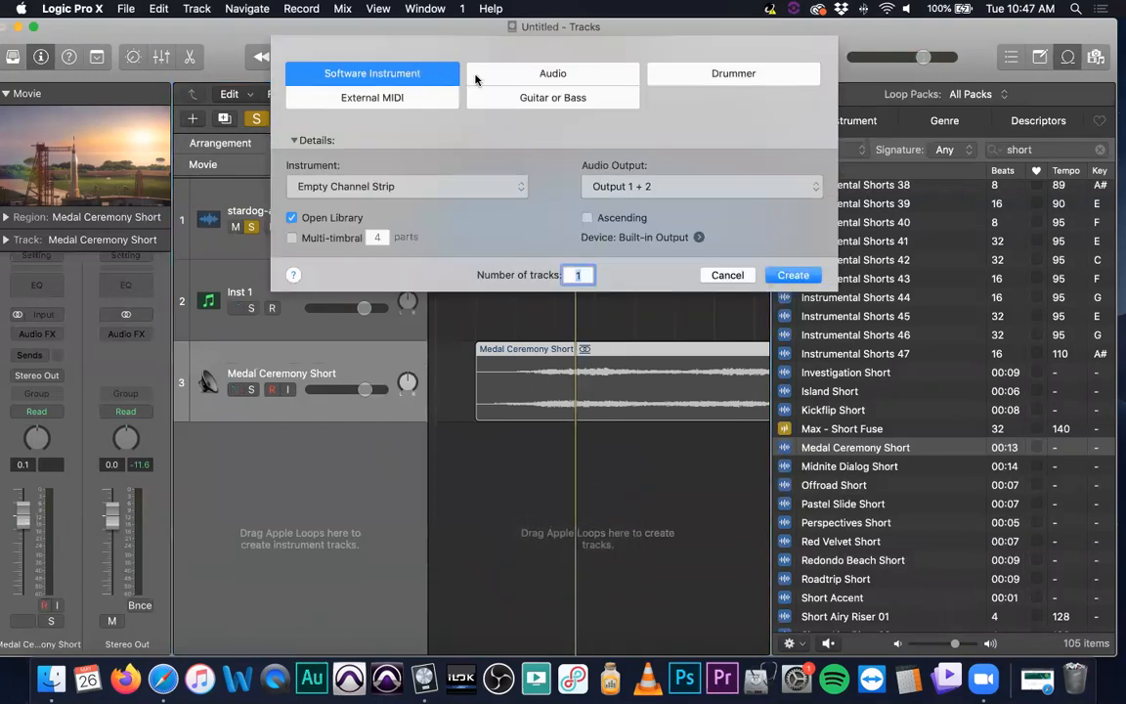
click(477, 77)
click(805, 318)
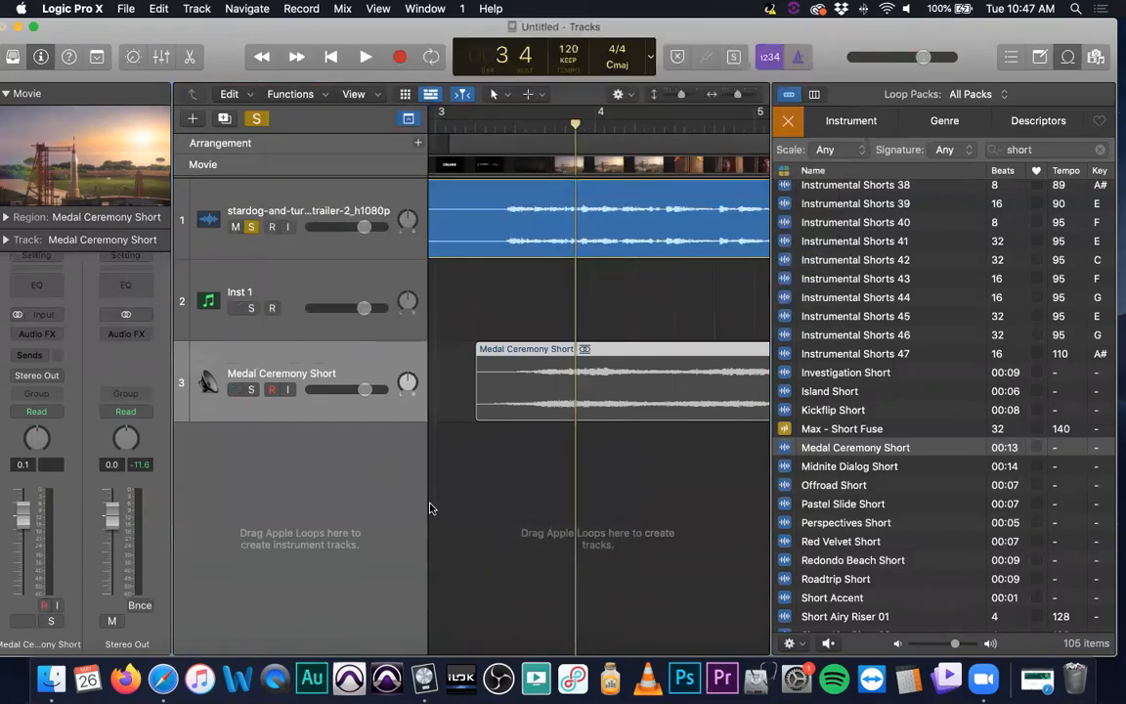
click(288, 471)
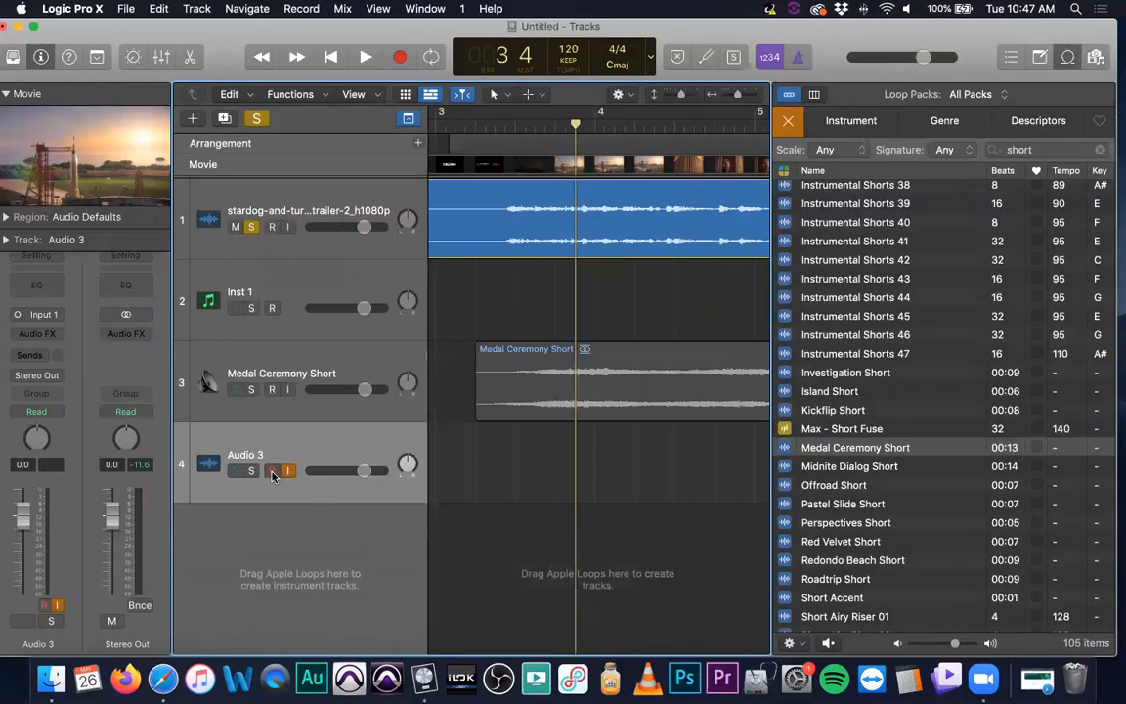
click(256, 119)
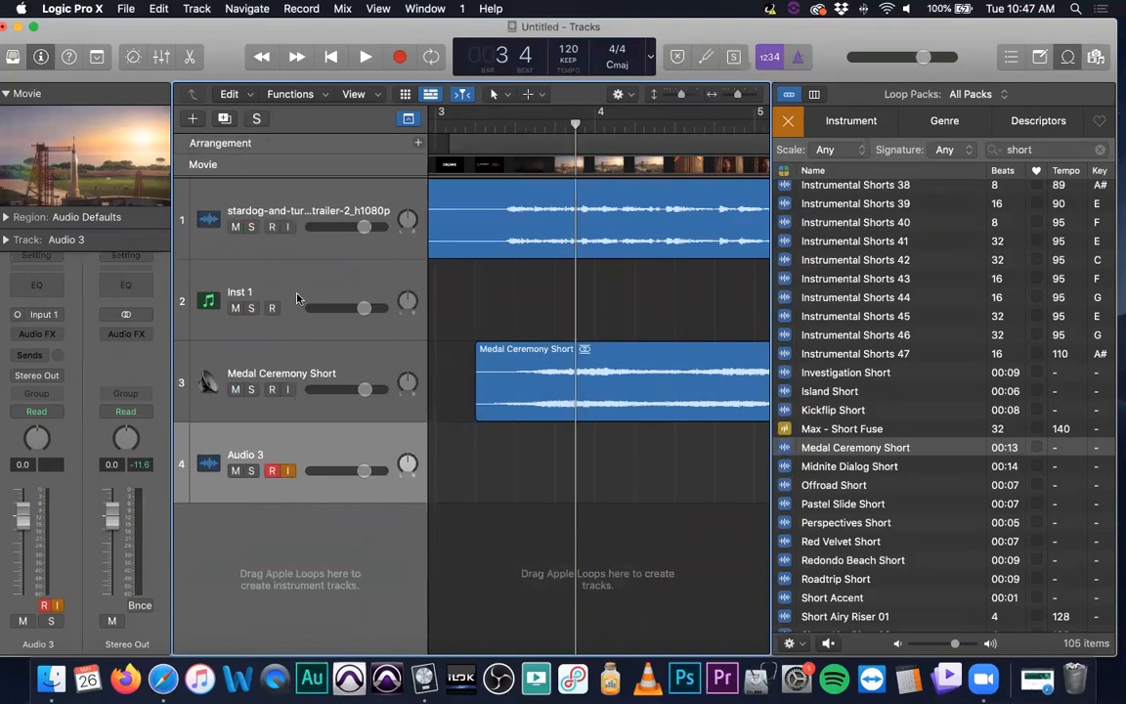
Open the Audio preferences to review the input and output devices, then close them
click(74, 8)
mouse_move(88, 51)
click(253, 66)
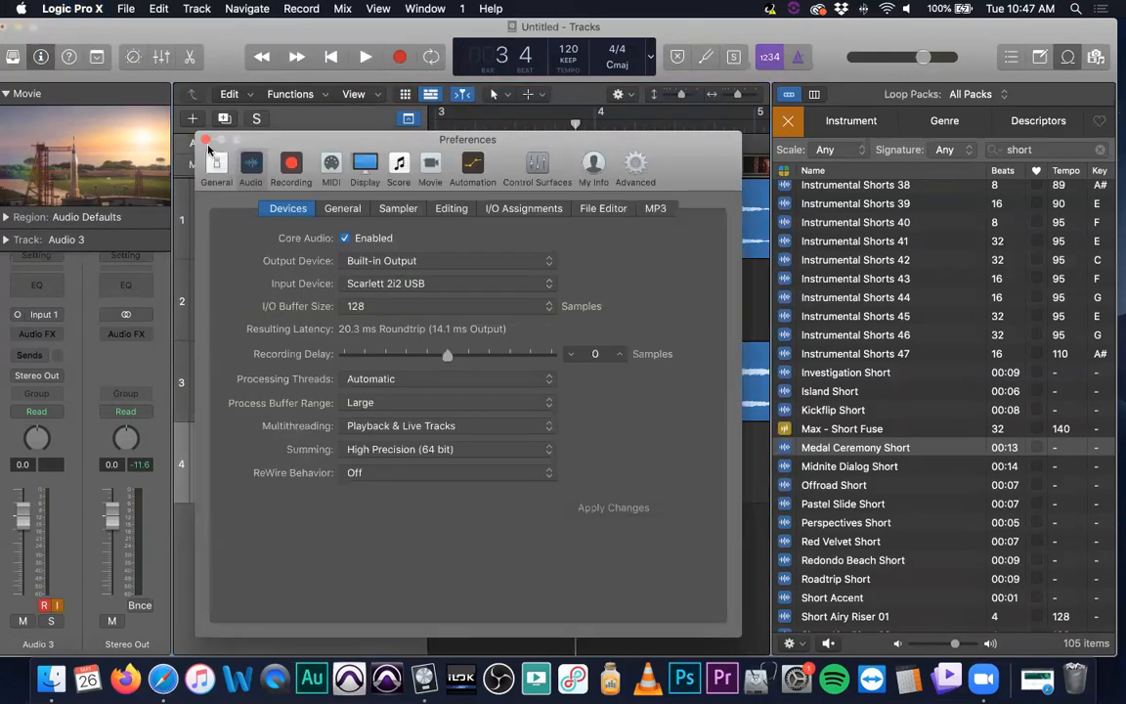
click(206, 143)
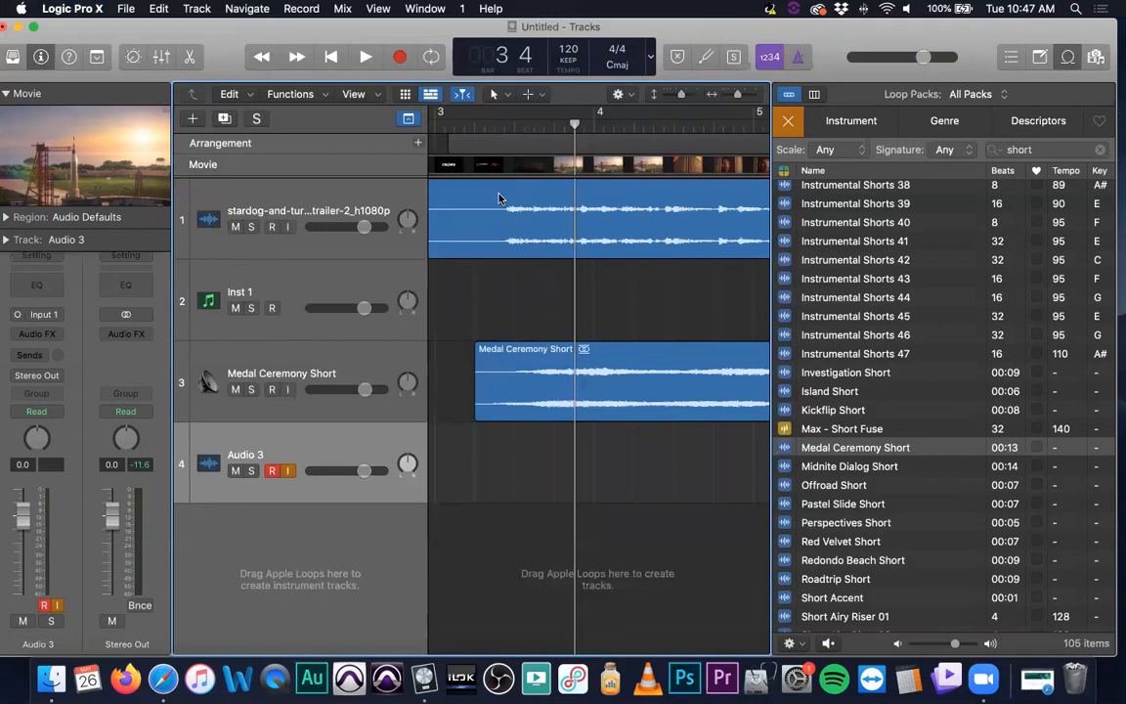
Record a short test take on the Audio 3 track and delete the recorded region
click(399, 59)
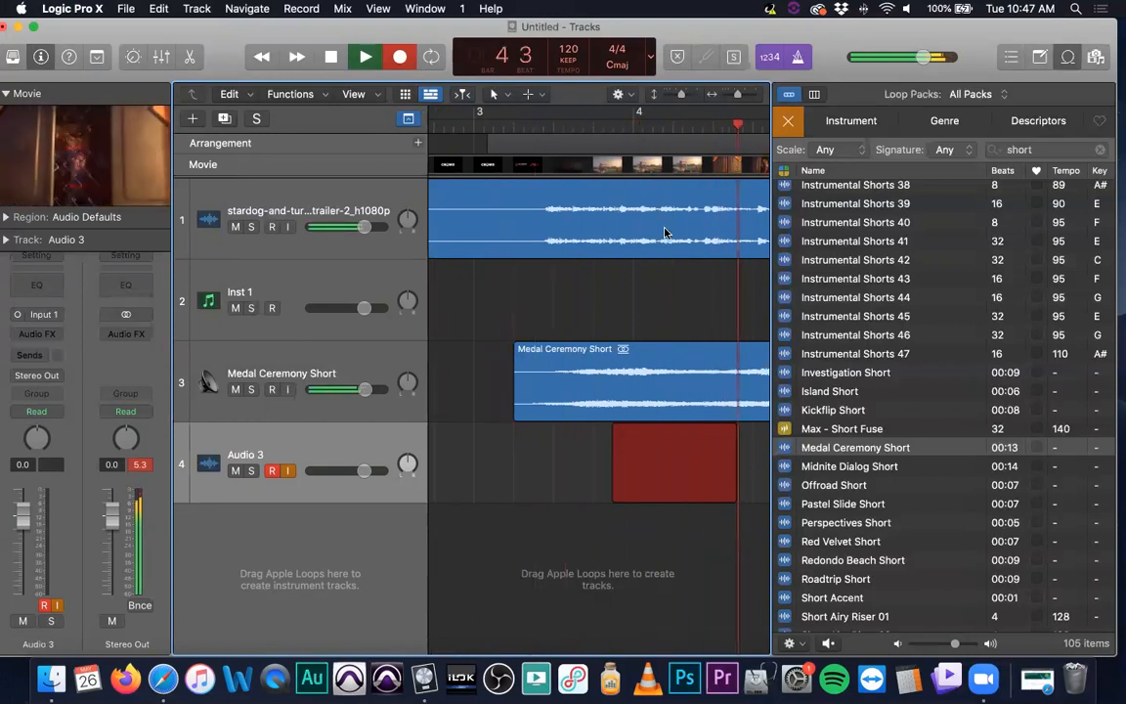
key(space)
key(BackSpace)
click(685, 287)
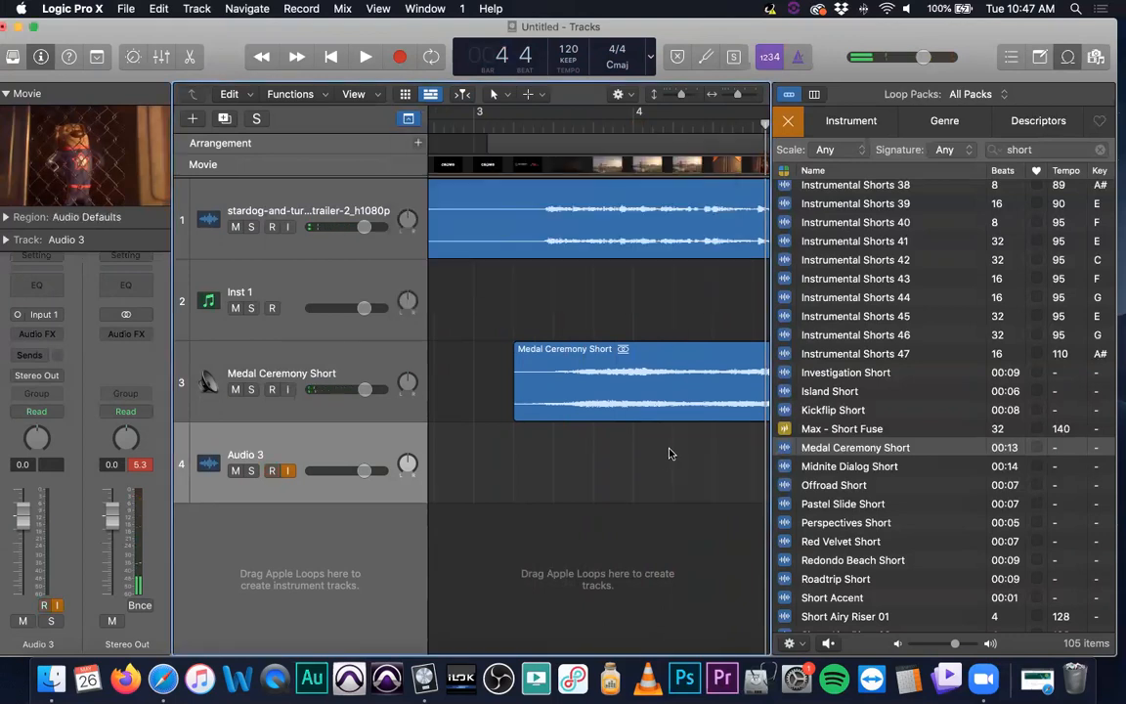
Check the input source options on the Audio 3 channel strip
scroll(670, 446, down, 5)
scroll(592, 386, right, 3)
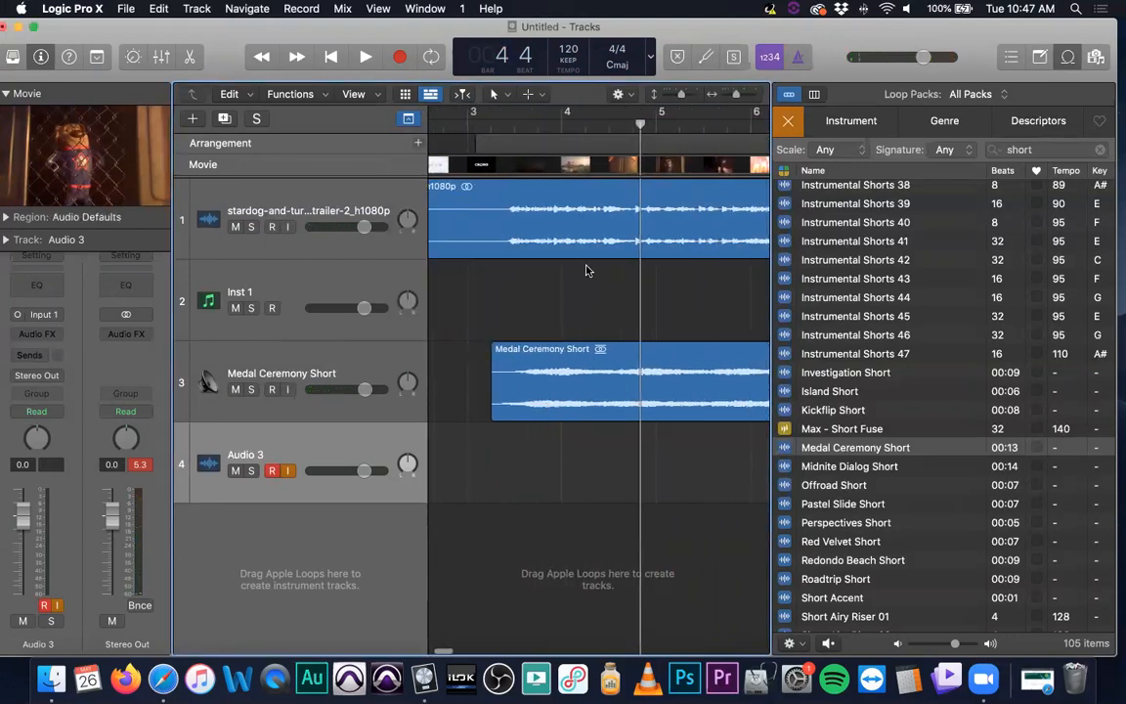
click(549, 125)
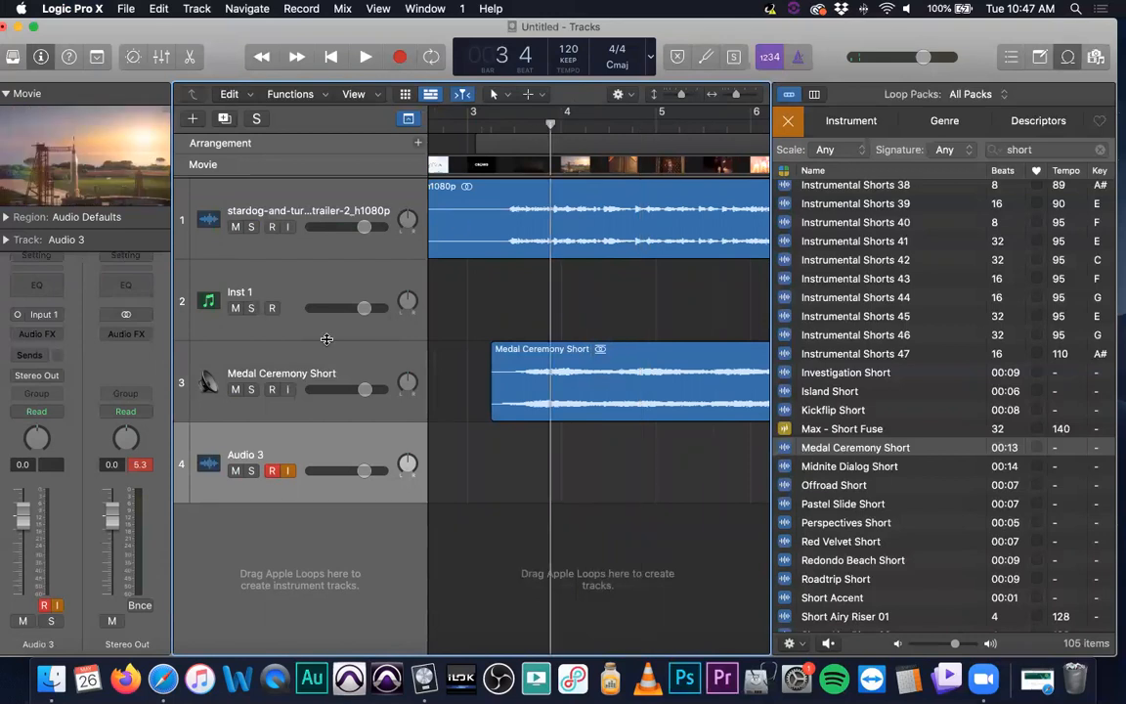
click(42, 313)
mouse_move(69, 359)
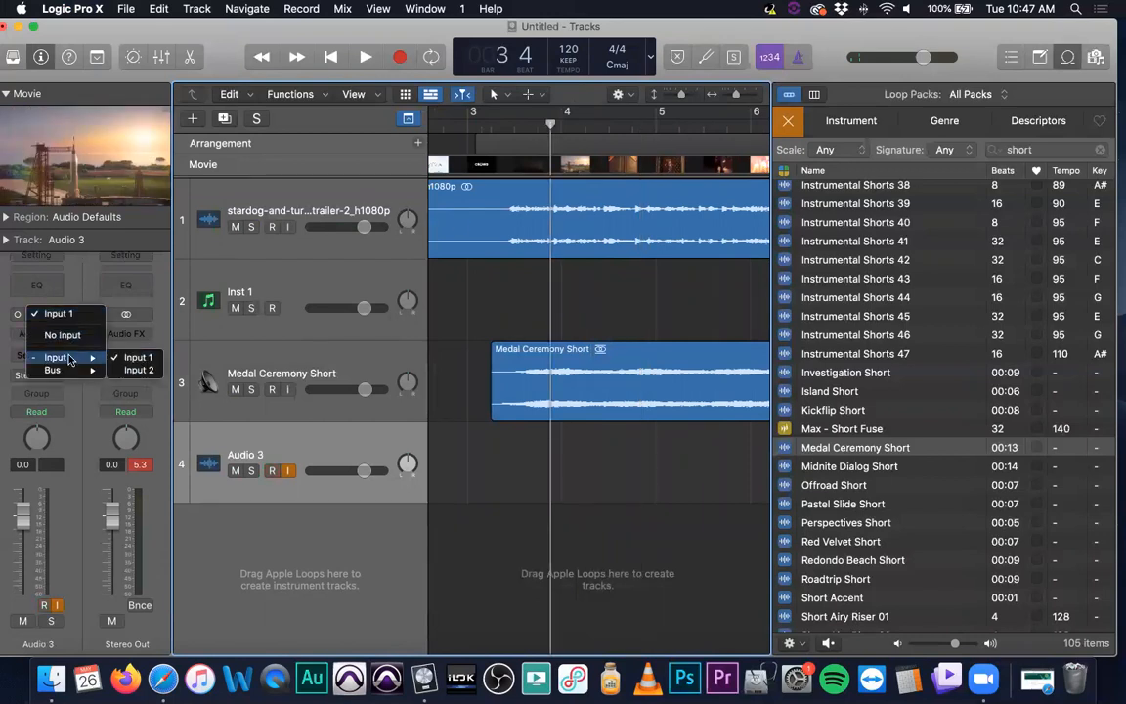
click(491, 575)
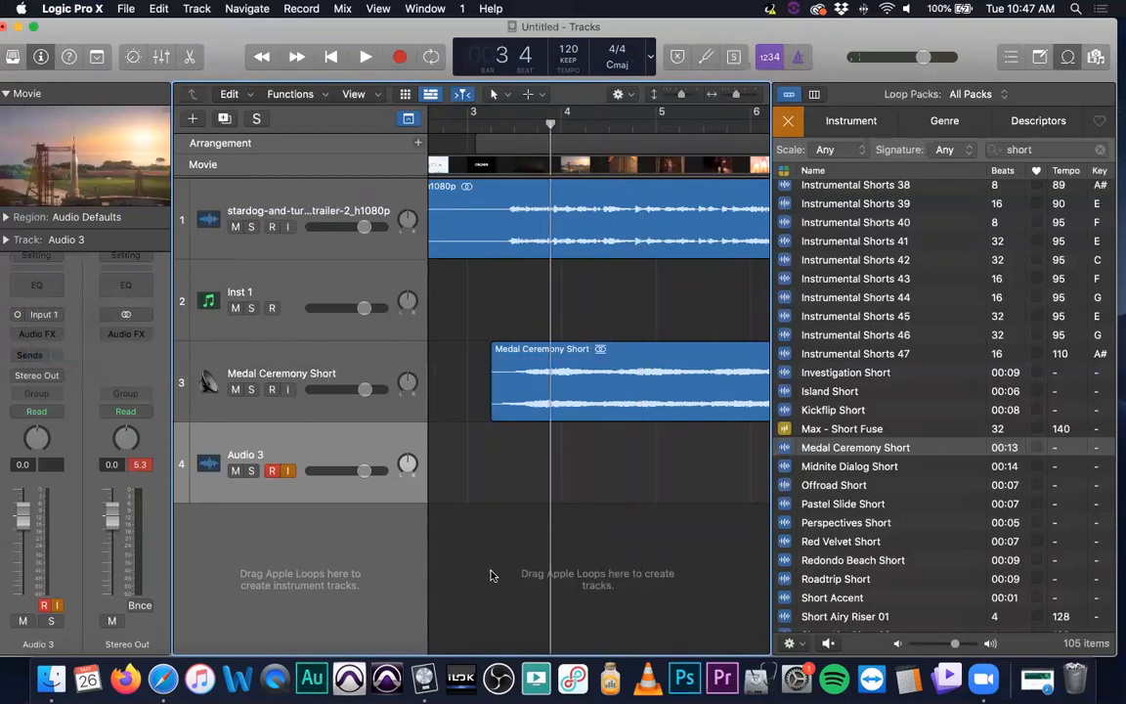
Save the project as FILM on the Desktop
key(super+s)
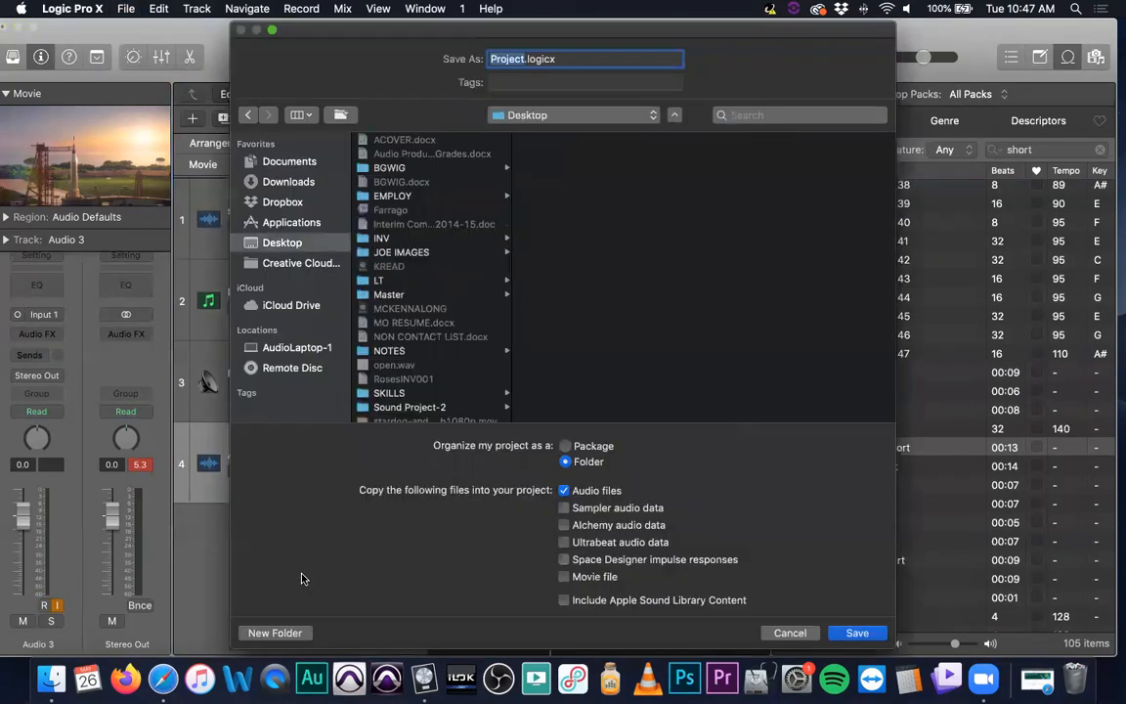
text(F)
key(Return)
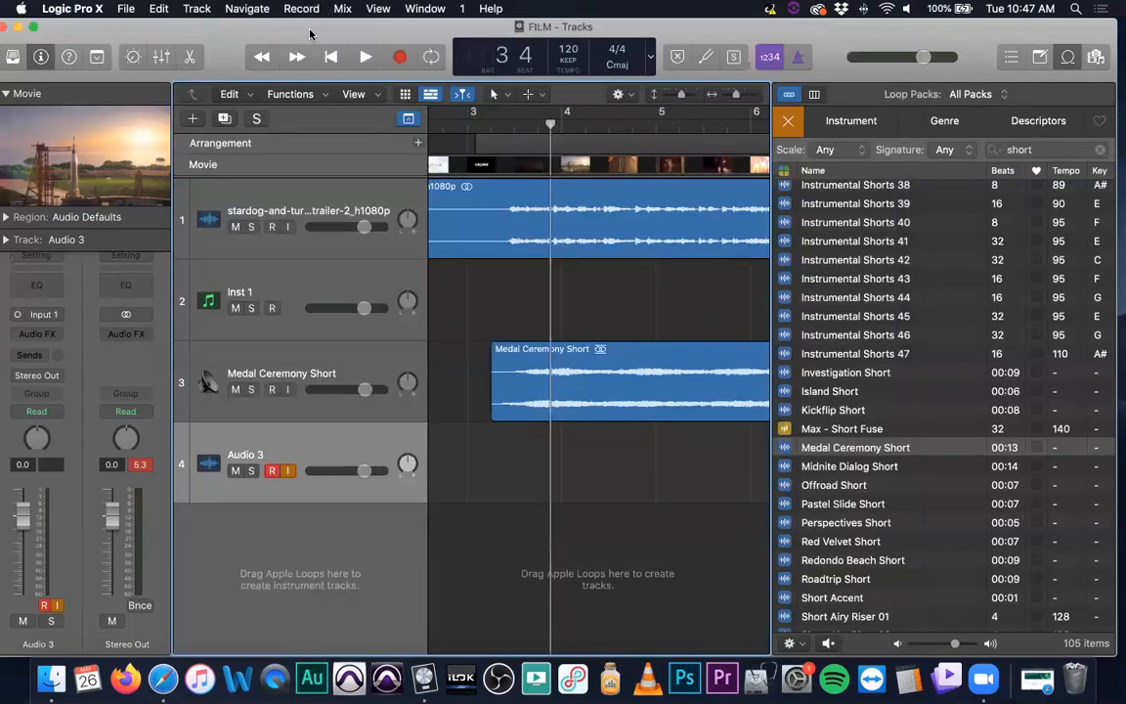
Locate the saved FILM project folder on the Desktop and reopen FILM.logicx
key(super+h)
click(432, 262)
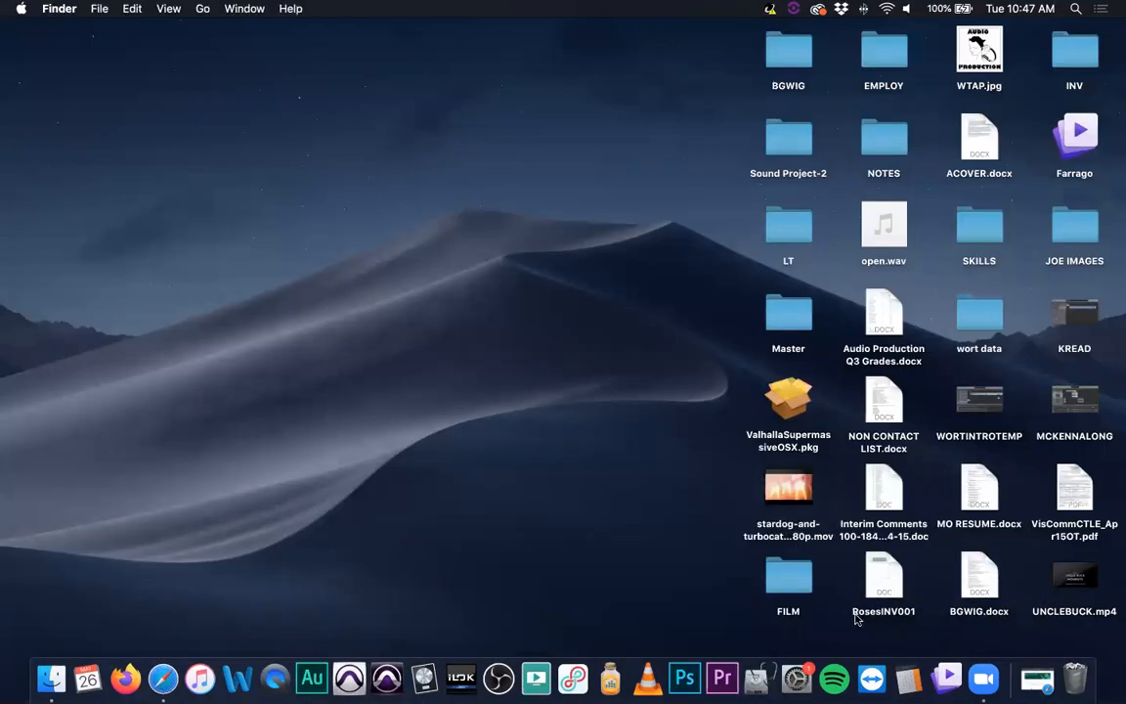
double_click(790, 577)
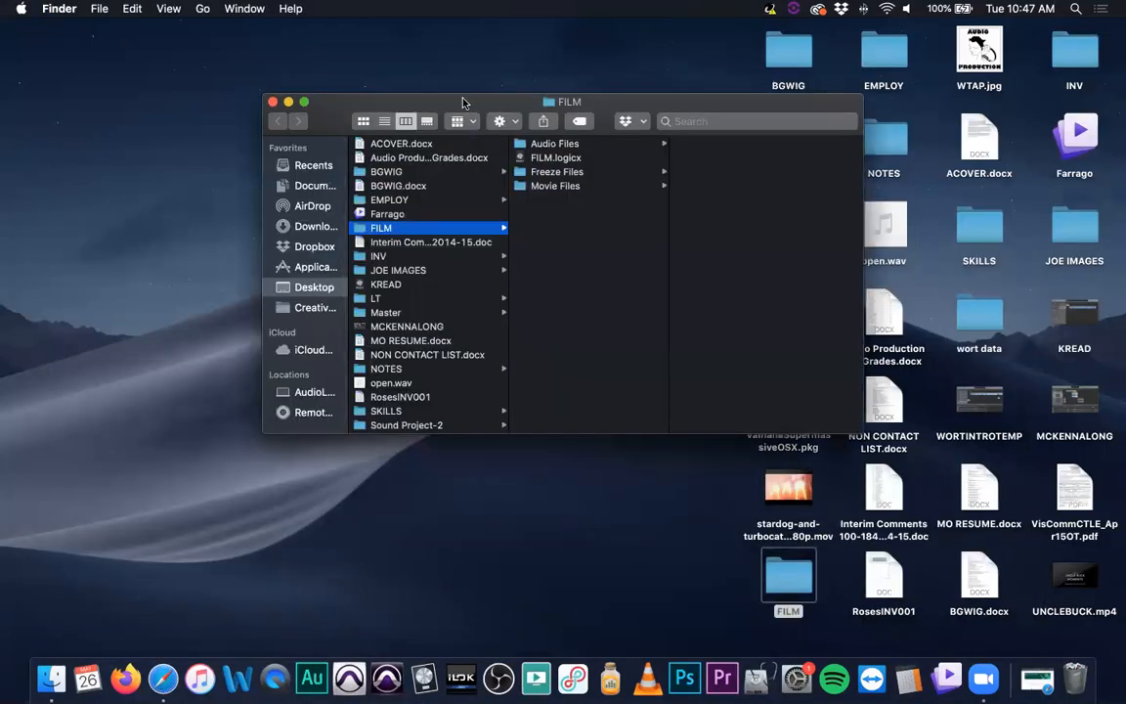
double_click(556, 159)
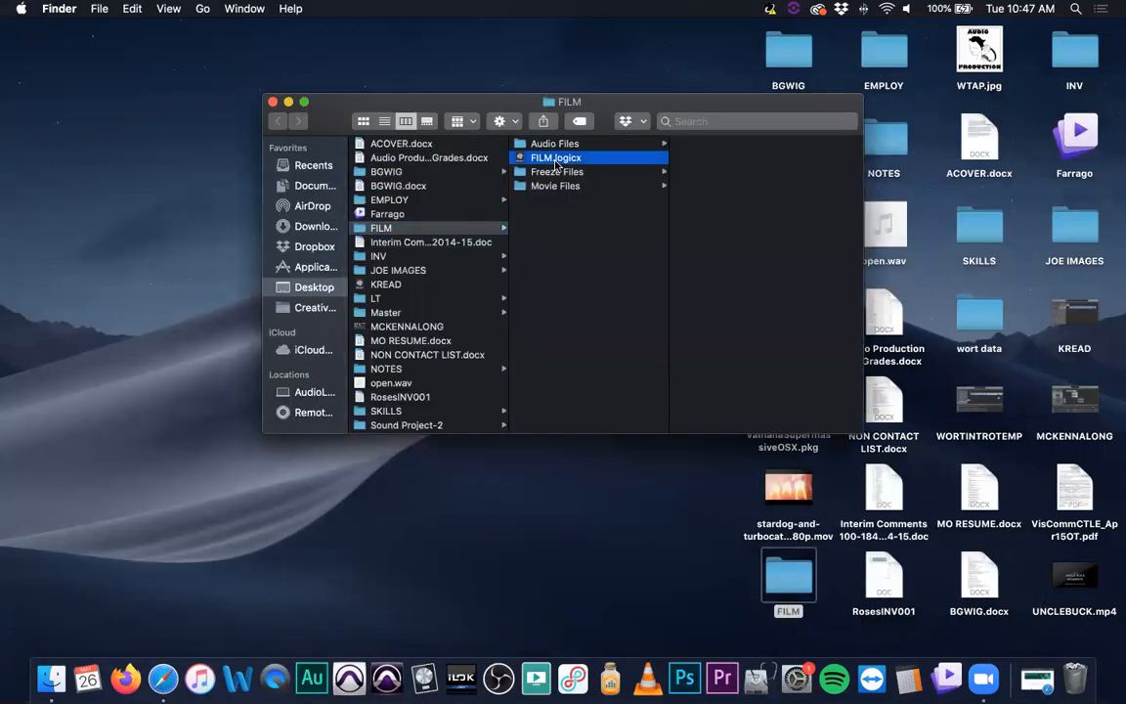
click(272, 103)
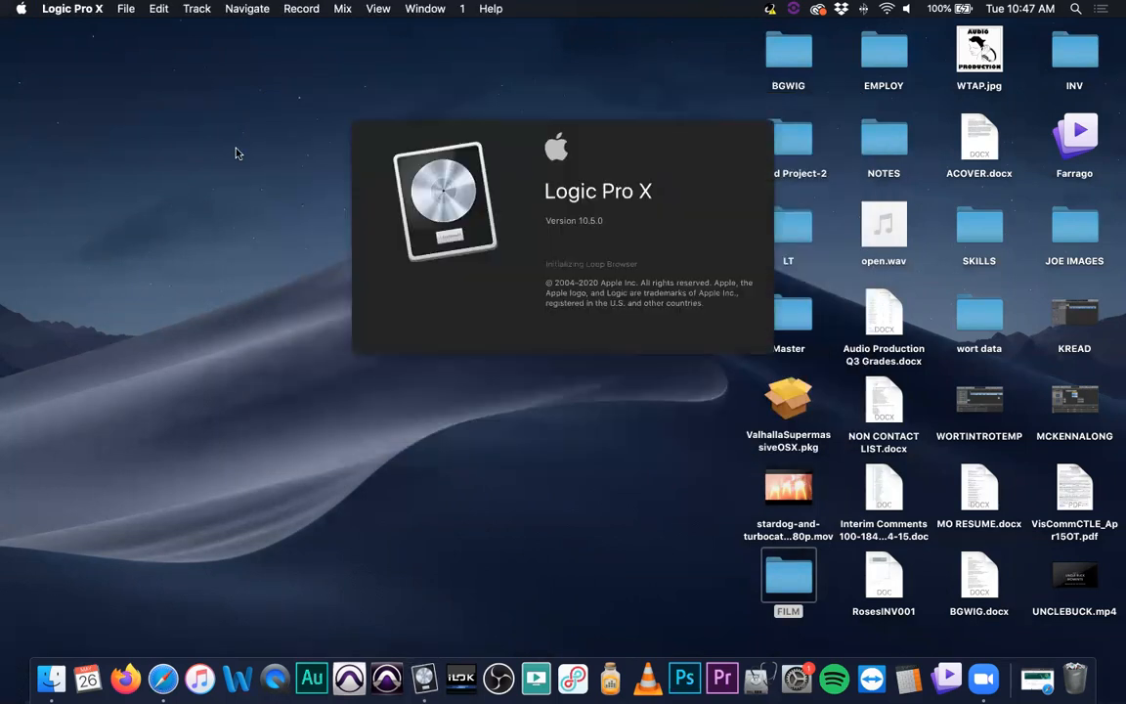
Play back the reopened project to review the trailer audio and music loop against the video
key(XF86AudioMute)
key(XF86AudioMute)
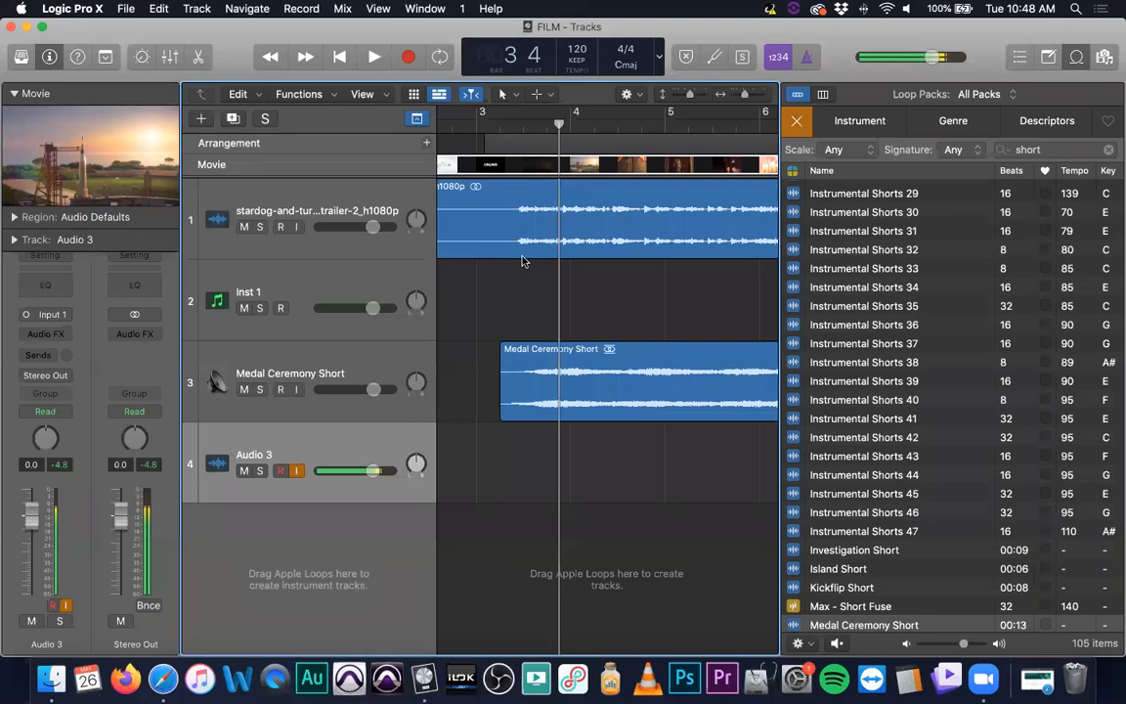
scroll(524, 261, right, 3)
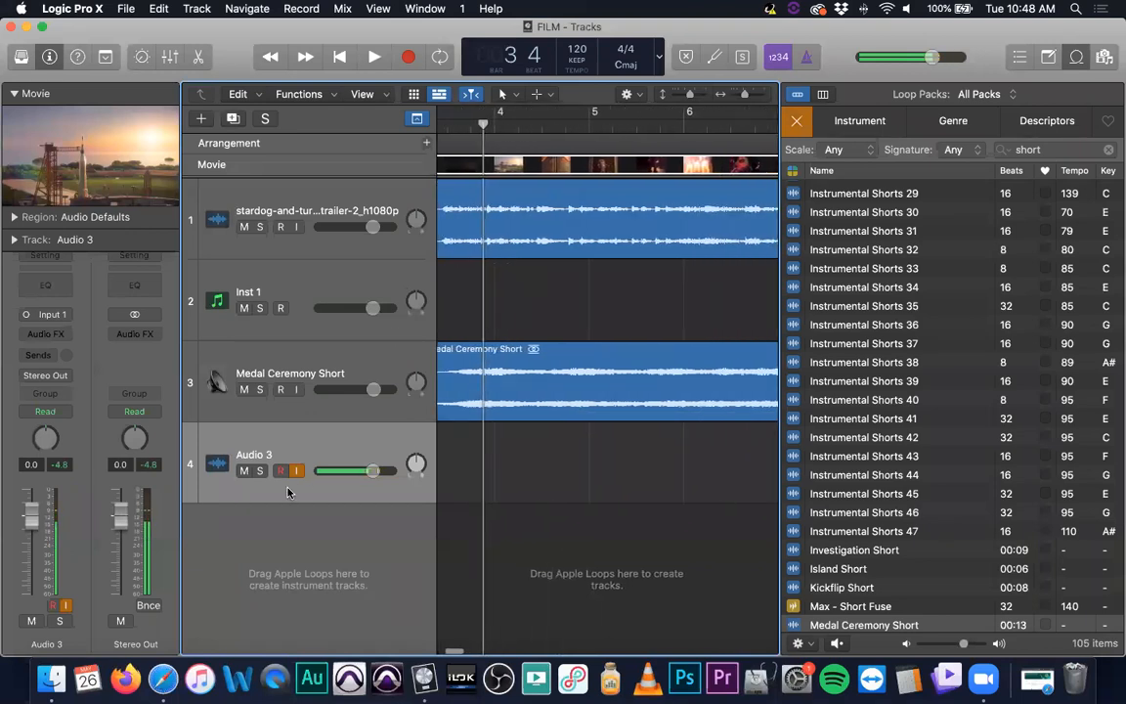
key(space)
key(space)
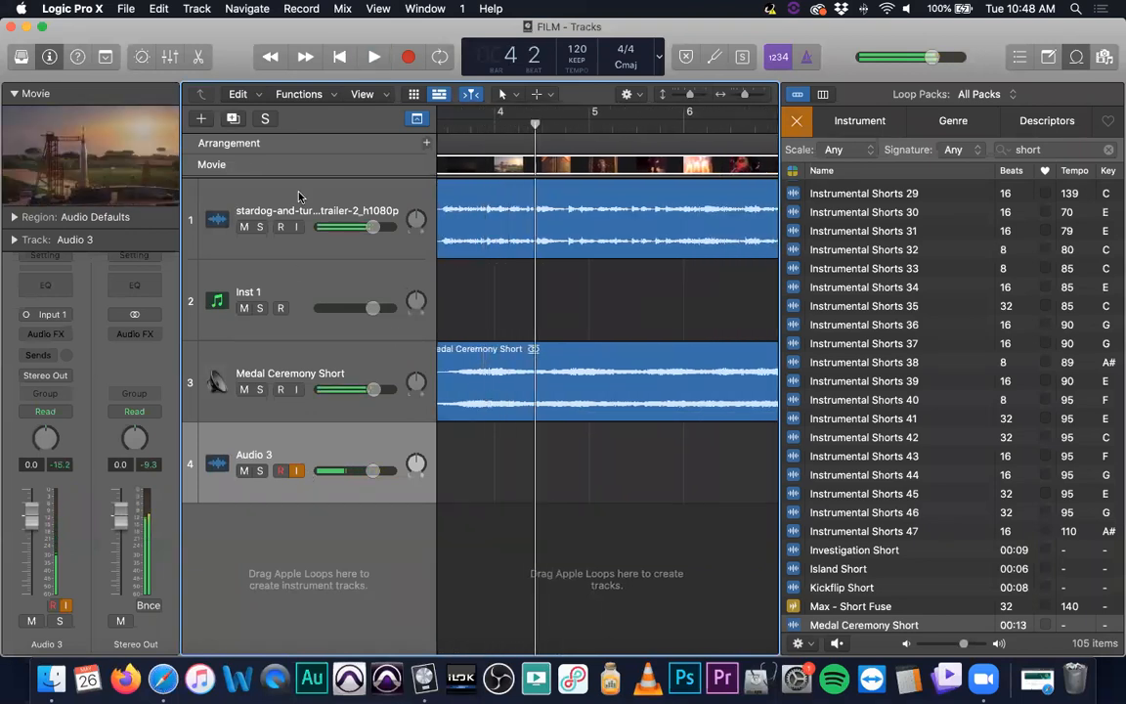
click(299, 197)
key(XF86AudioRaiseVolume)
key(space)
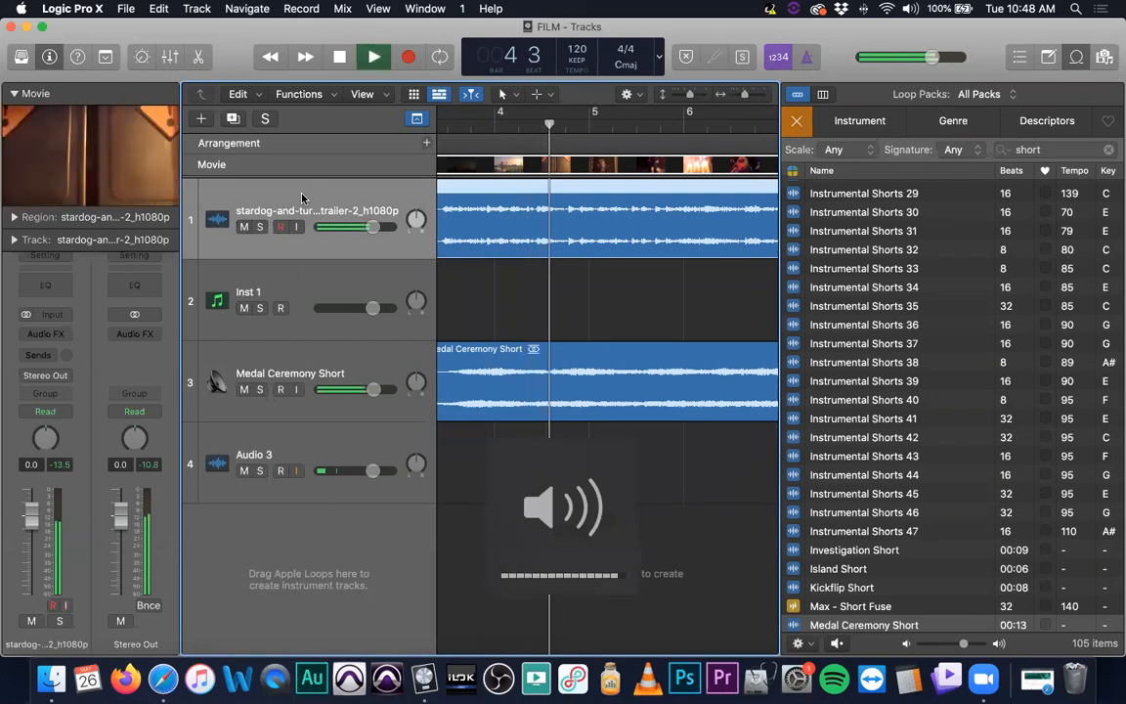
scroll(425, 236, left, 3)
scroll(425, 236, right, 2)
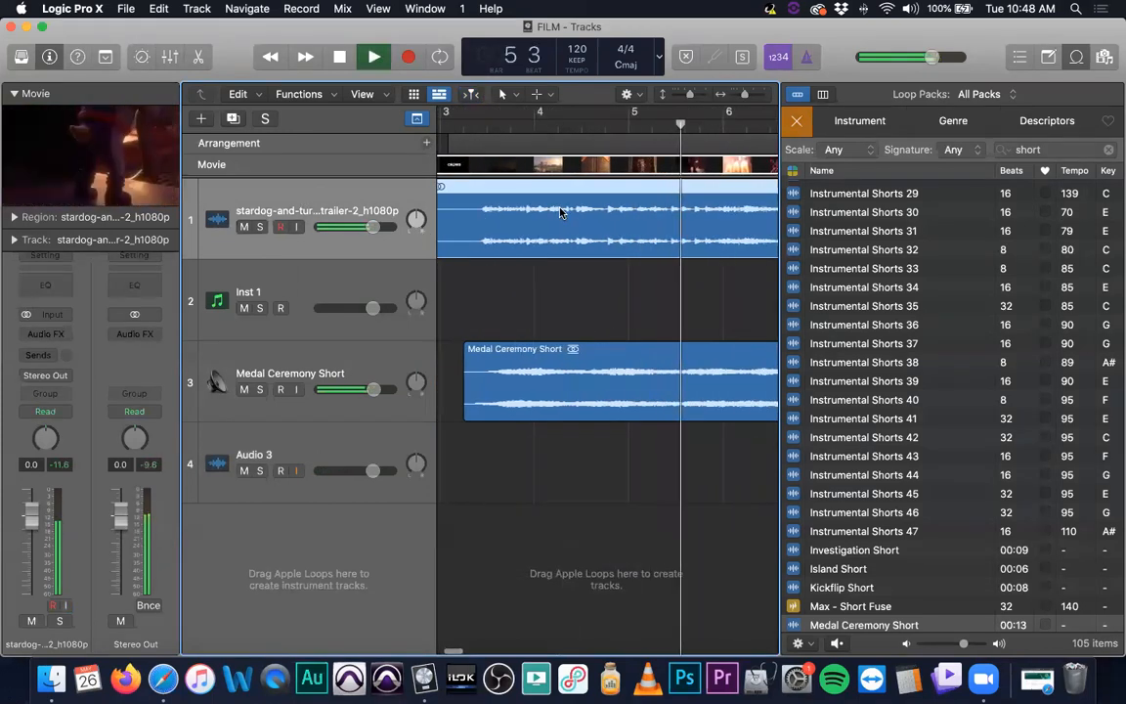
key(space)
click(512, 126)
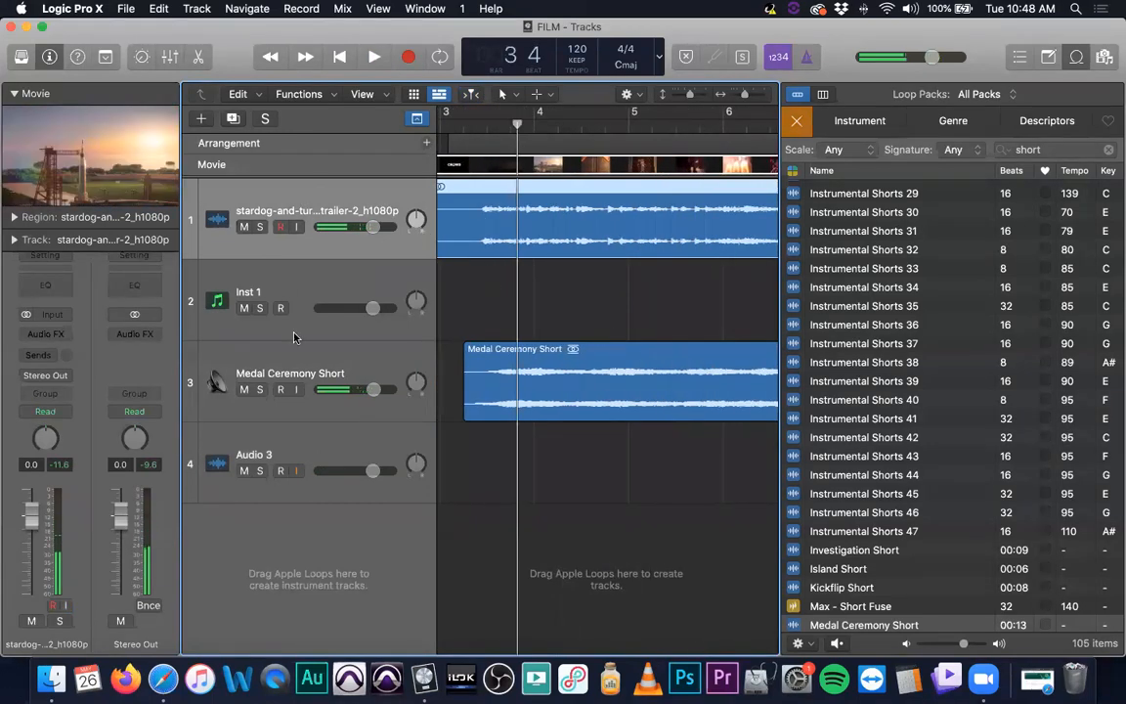
key(XF86AudioMute)
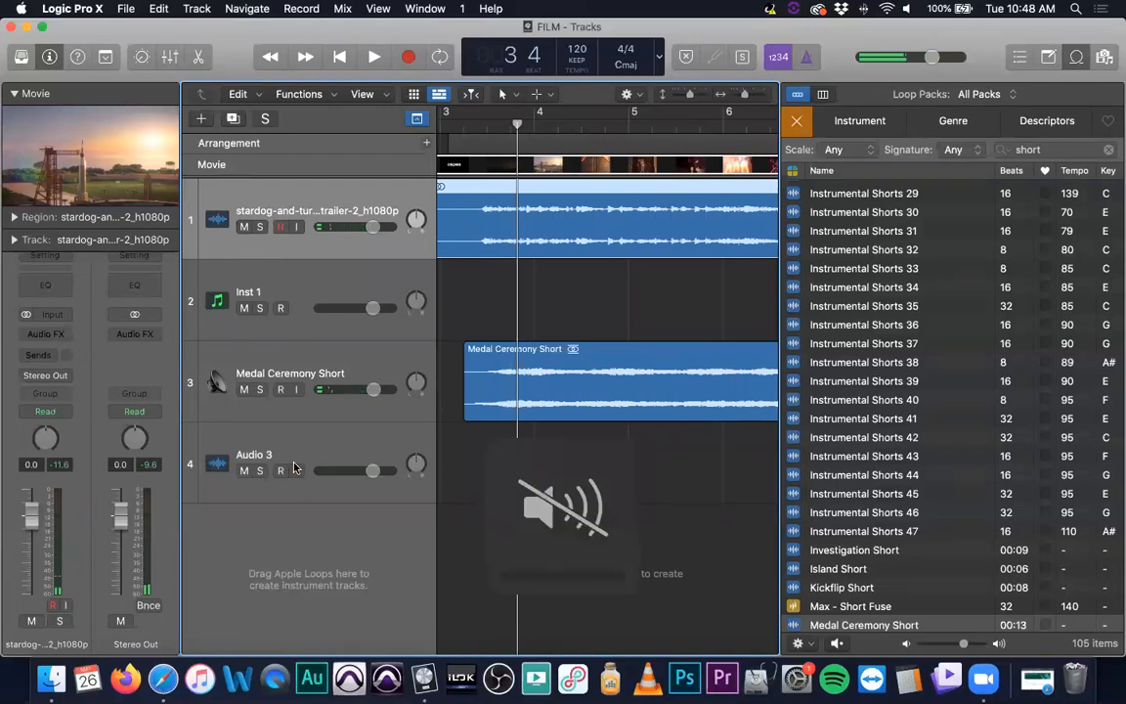
Record-enable the Audio 3 track and record a new take alongside the Medal Ceremony Short loop
click(318, 456)
click(279, 472)
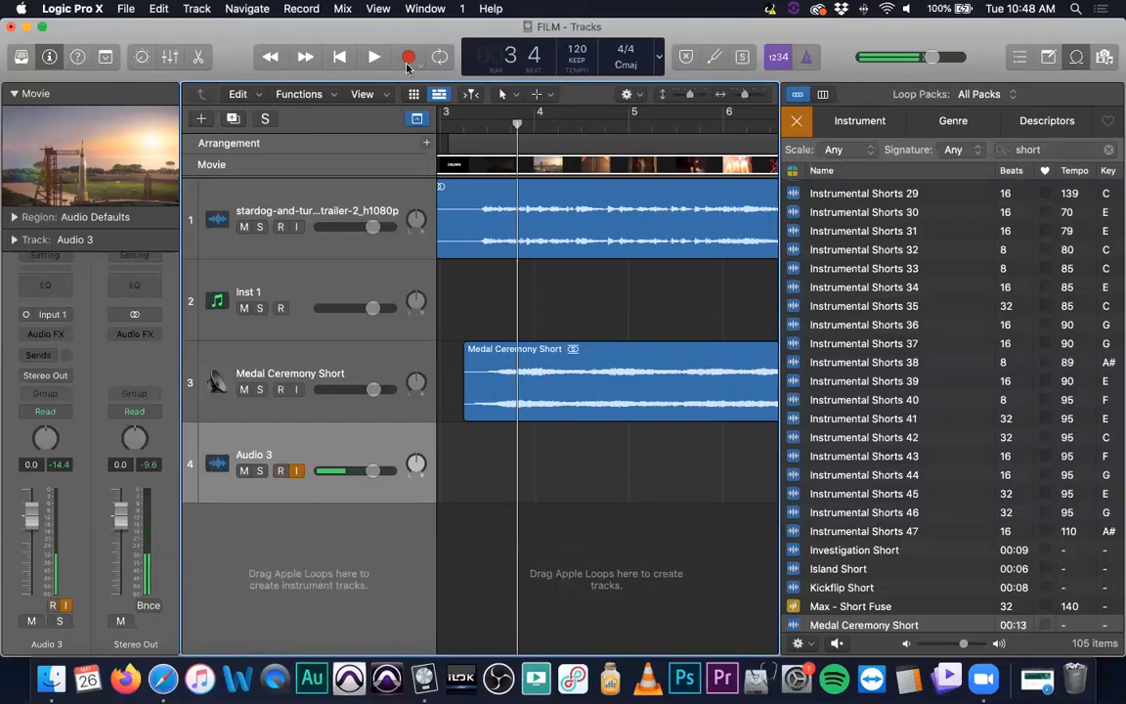
click(408, 60)
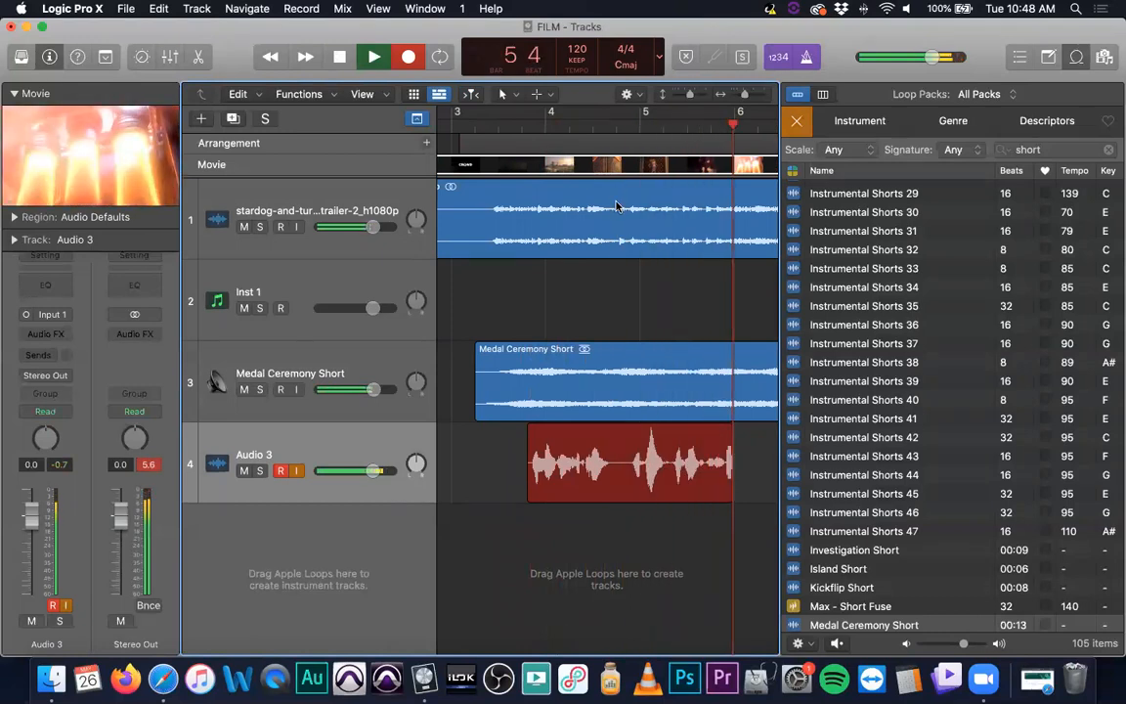
key(space)
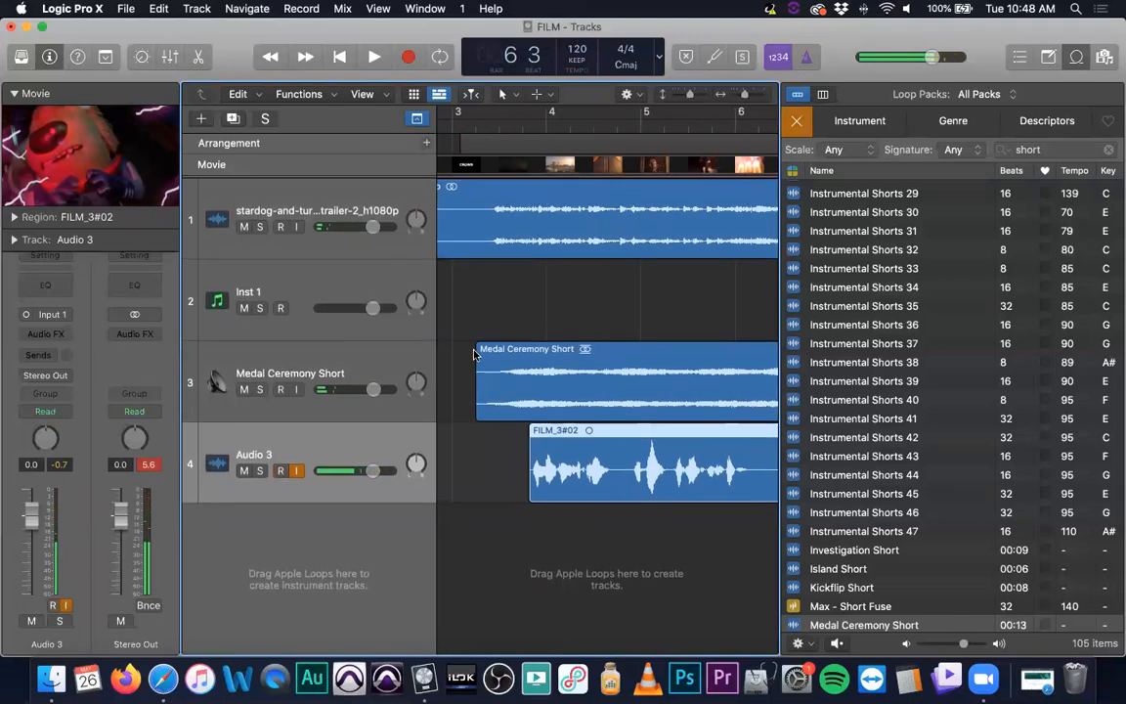
Play back the new recording with the trailer to review its timing
scroll(344, 459, left, 1)
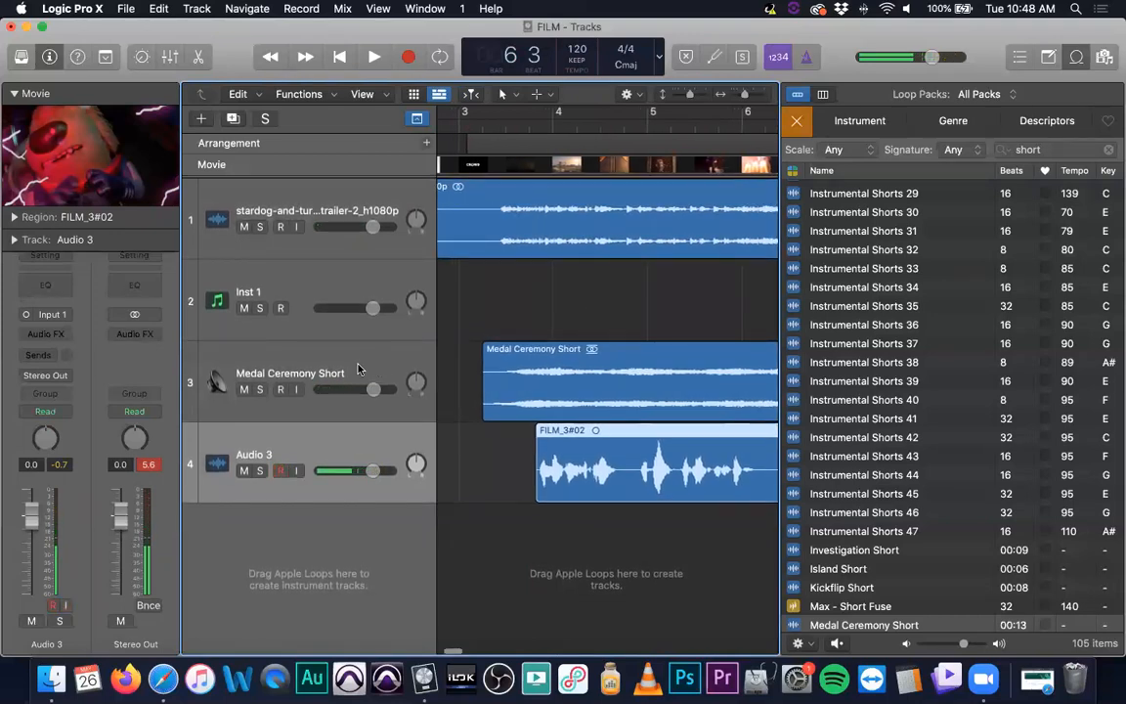
click(358, 196)
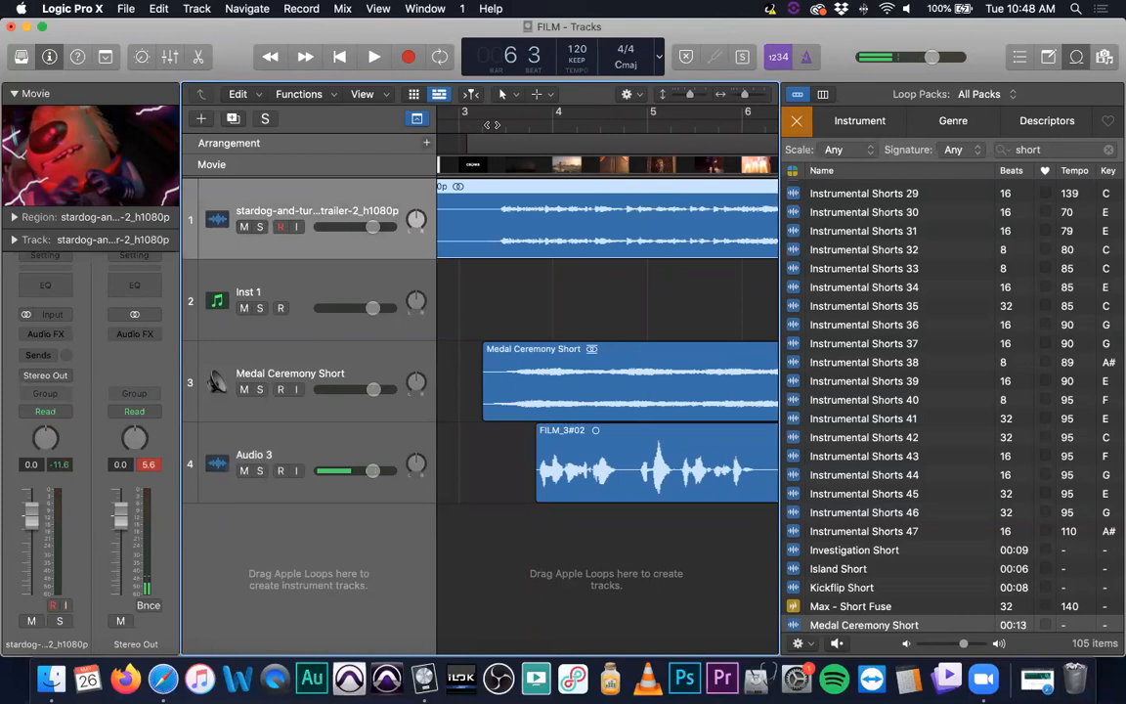
key(space)
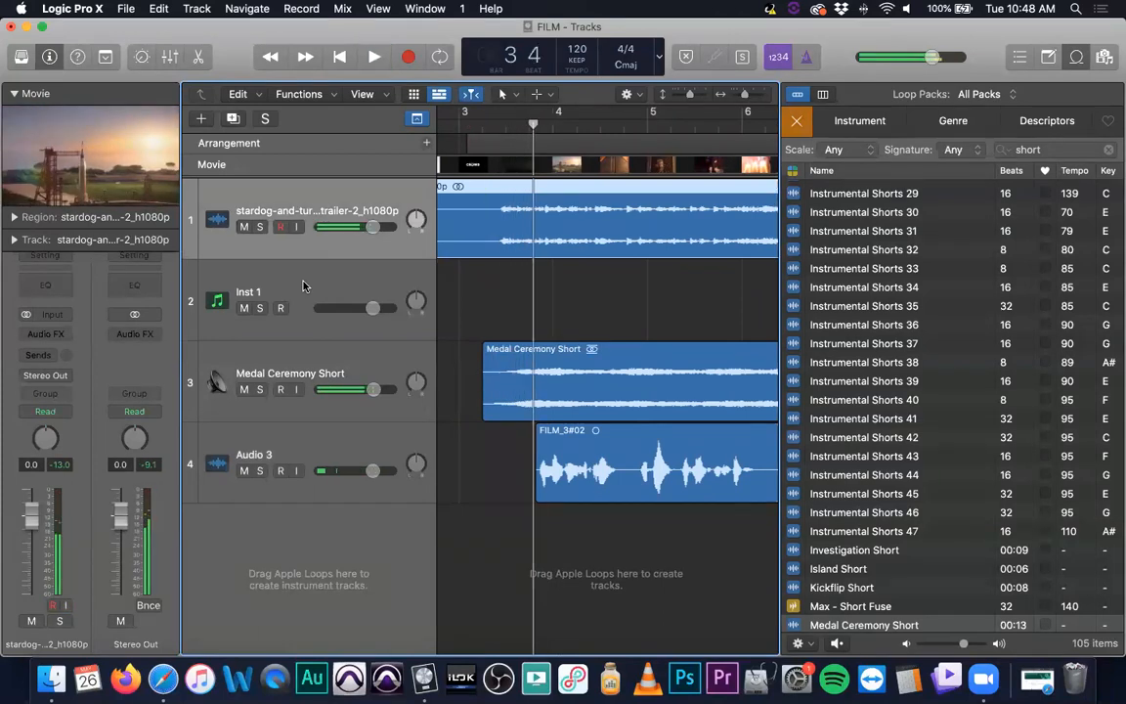
key(XF86AudioRaiseVolume)
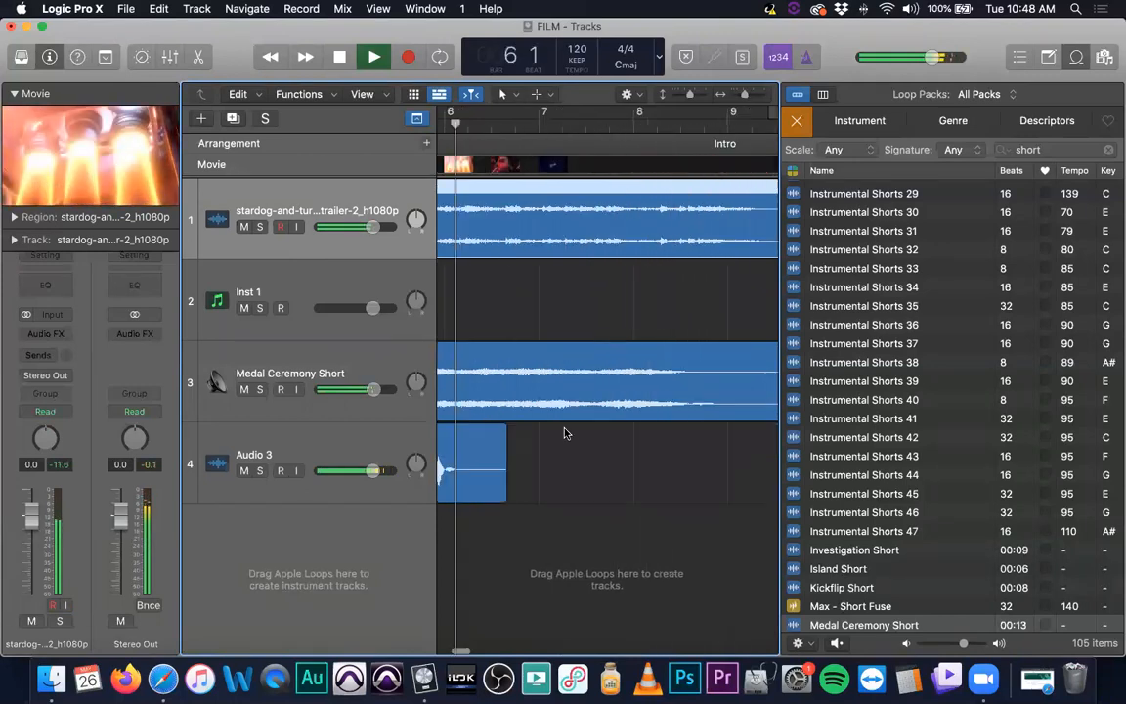
key(space)
scroll(669, 452, left, 4)
scroll(670, 453, left, 1)
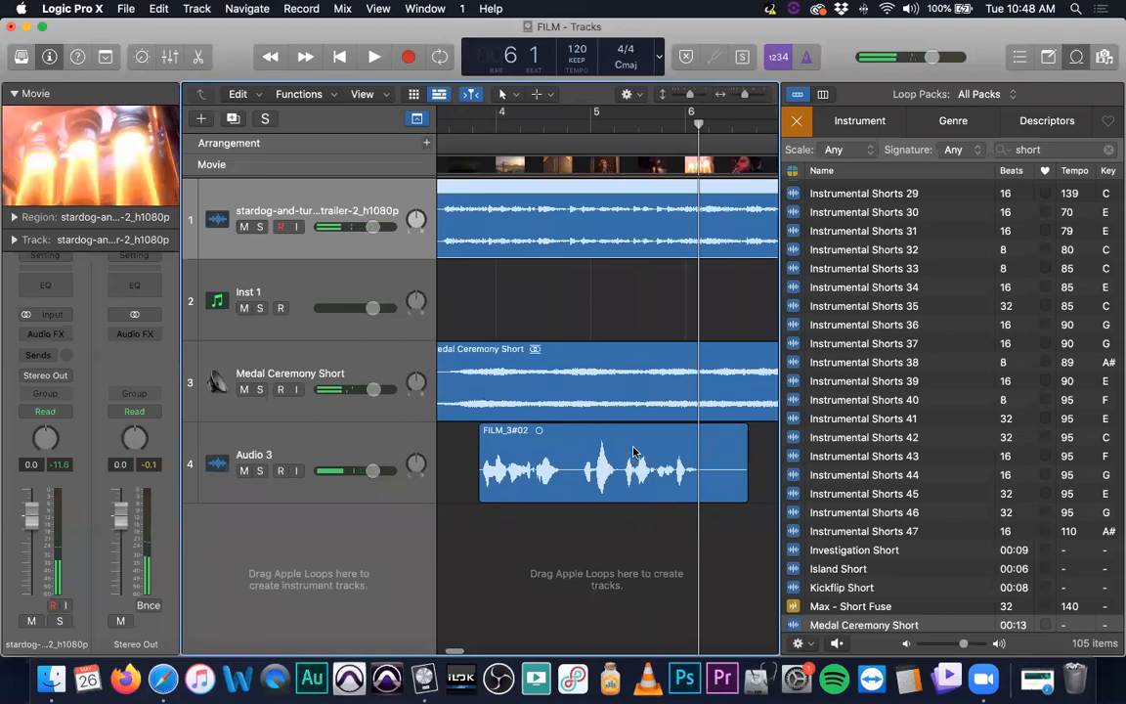
Split the recorded region on Audio 3 at bar 4 beat 4 subdivision 3
key(super+Right)
key(super+Right)
key(super+Right)
key(super+Right)
key(super+Right)
key(super+Right)
key(super+Right)
scroll(640, 441, left, 10)
scroll(640, 440, right, 4)
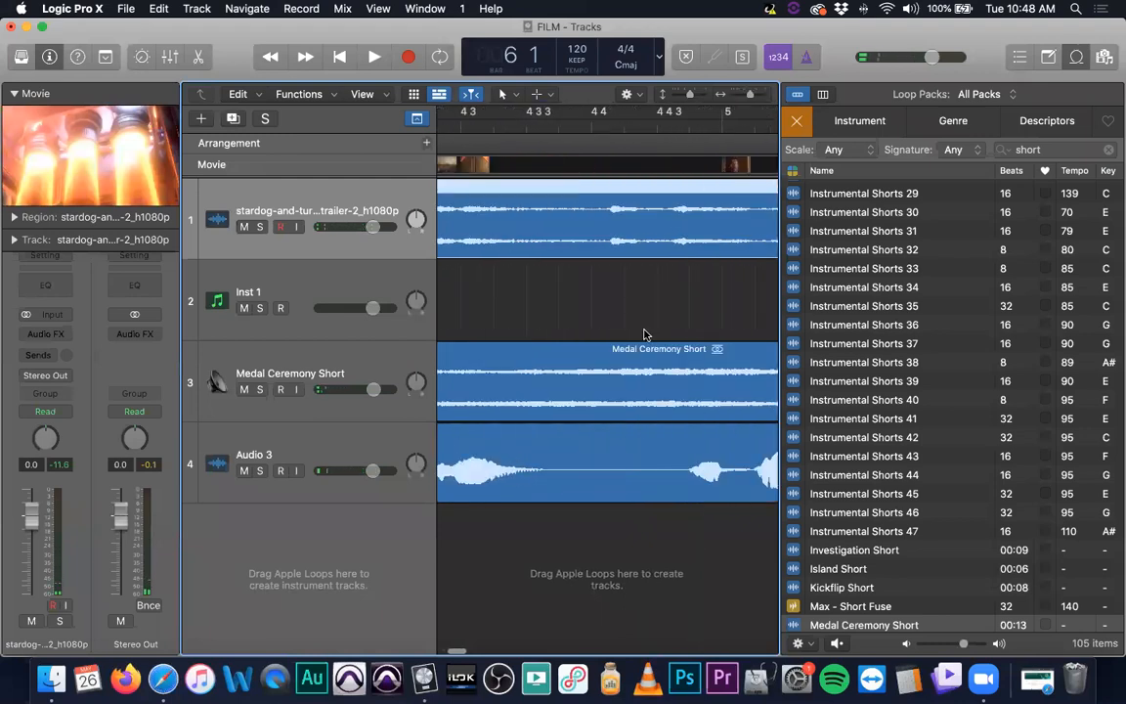
click(672, 125)
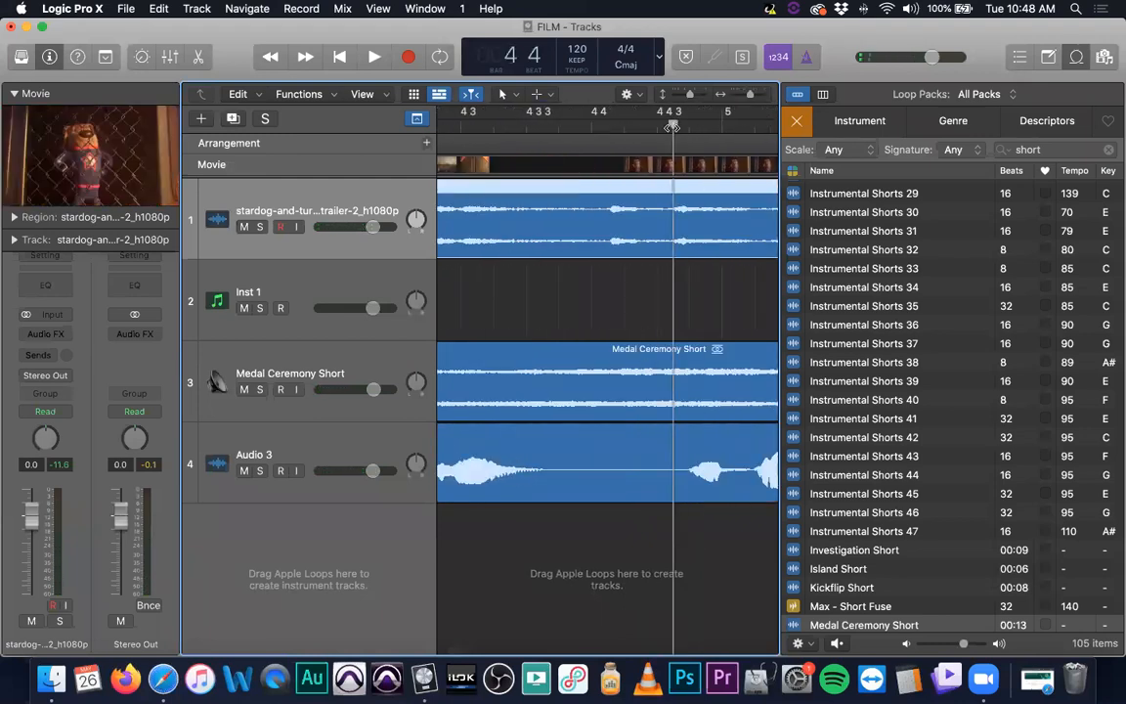
click(717, 430)
key(super+t)
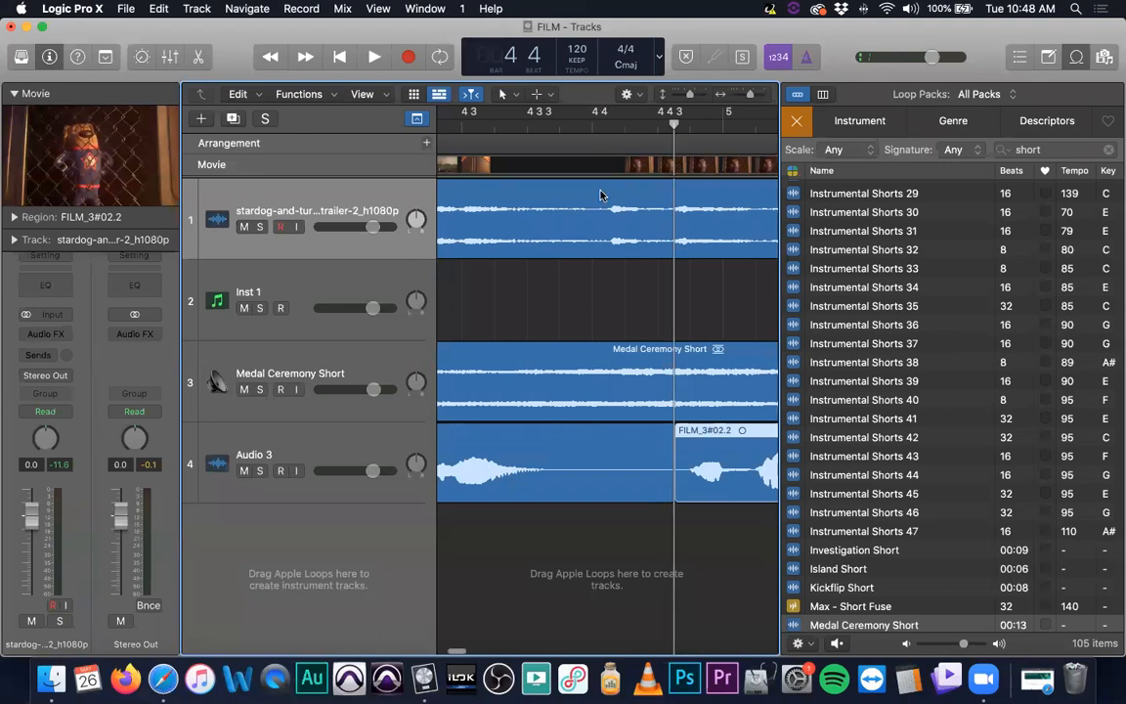
Move the second part of the split recording earlier so it starts at bar 4 beat 4
click(607, 127)
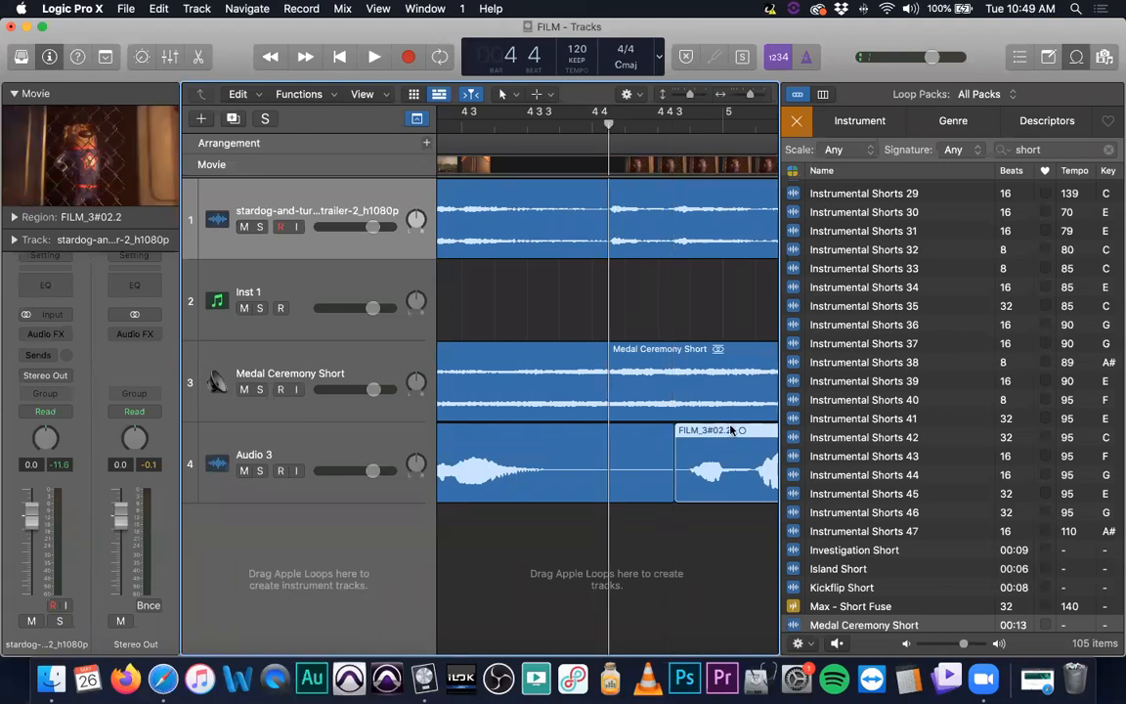
drag(716, 430, 642, 430)
key(super+Left)
key(super+Left)
key(super+Left)
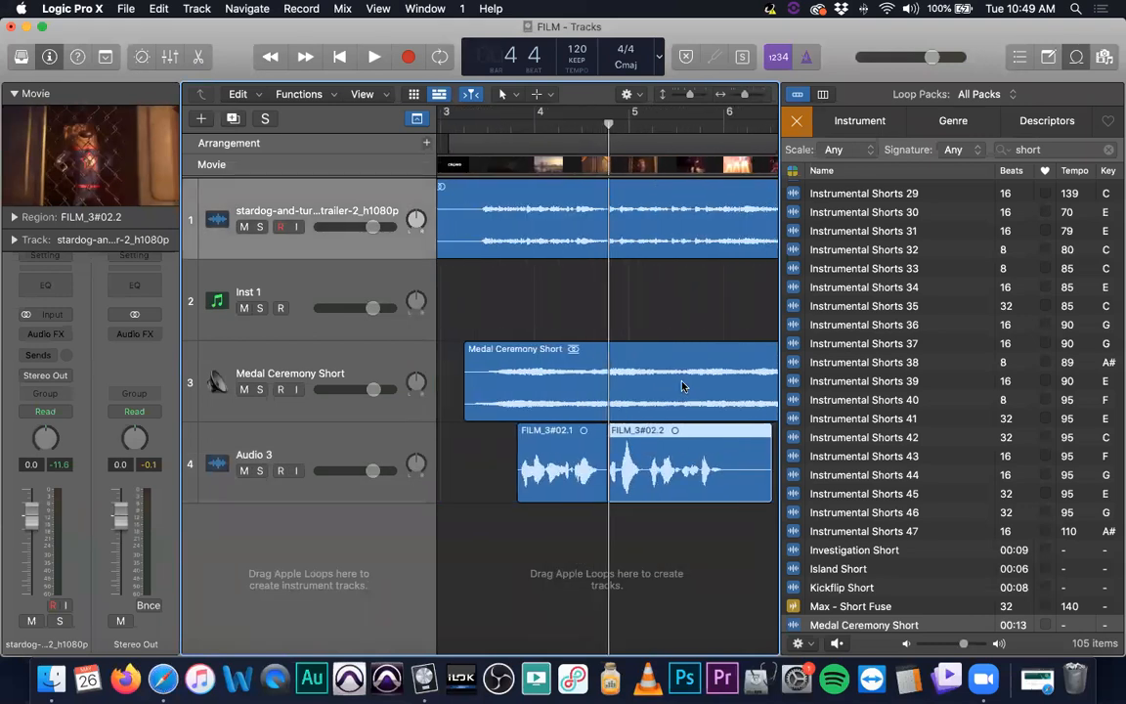
Mute the trailer's audio track
click(514, 128)
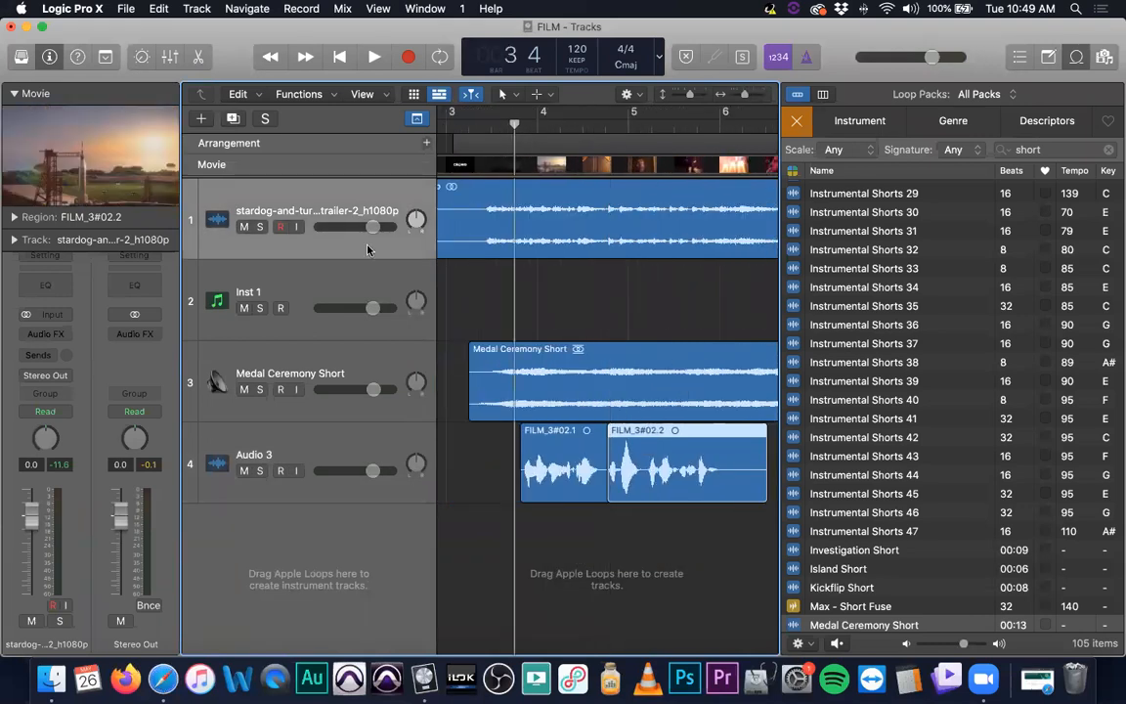
click(244, 227)
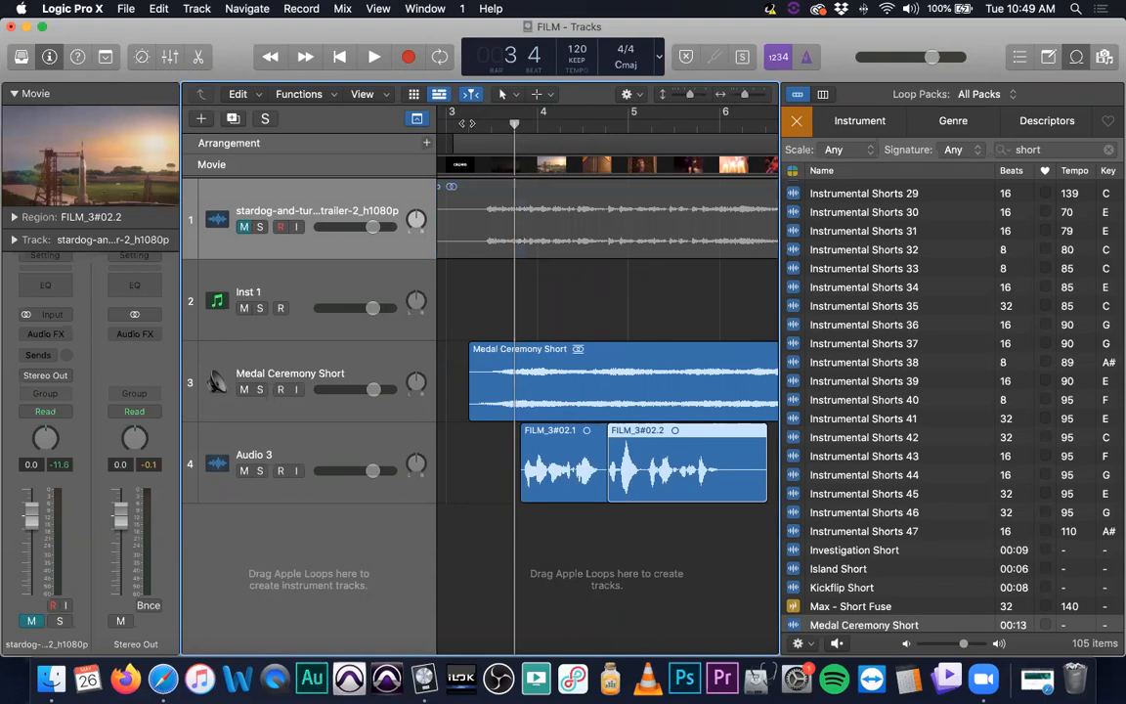
Open the movie in a larger floating window, play it briefly, and close it
click(467, 124)
double_click(147, 182)
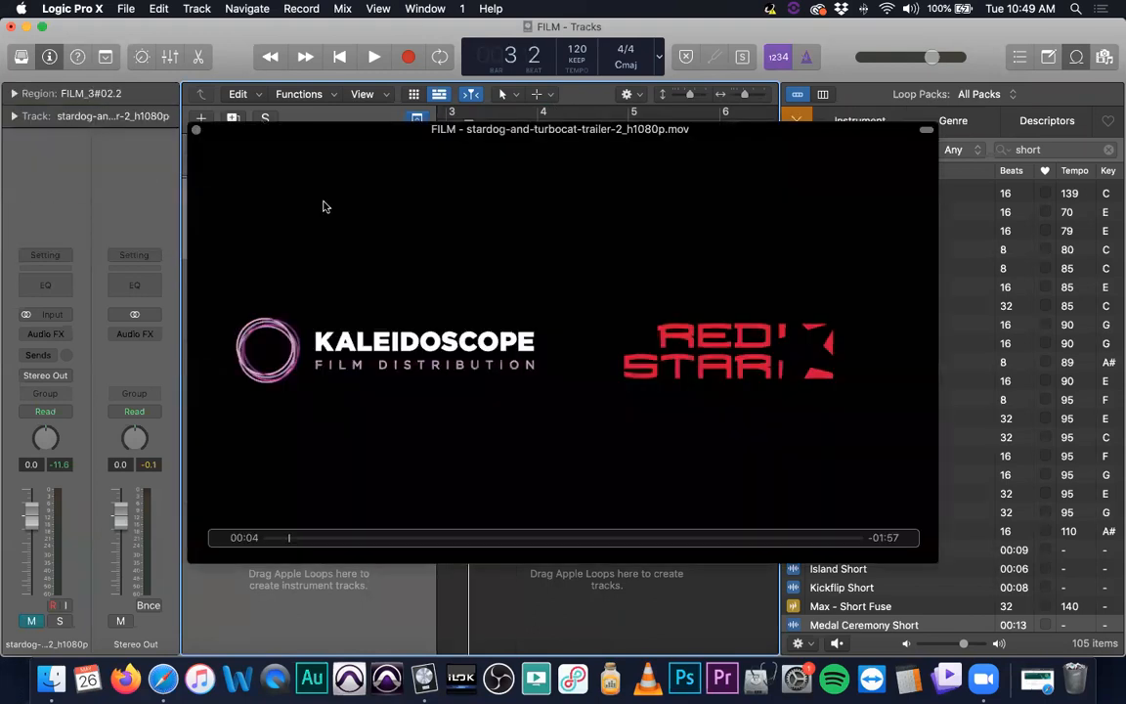
key(space)
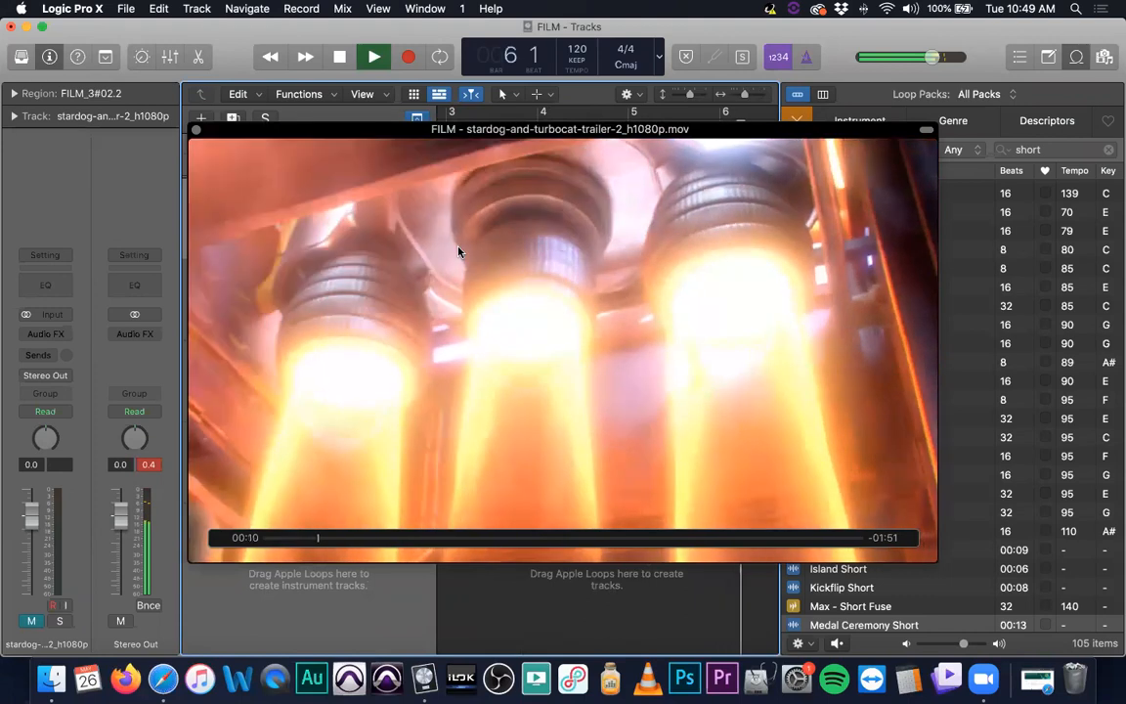
key(space)
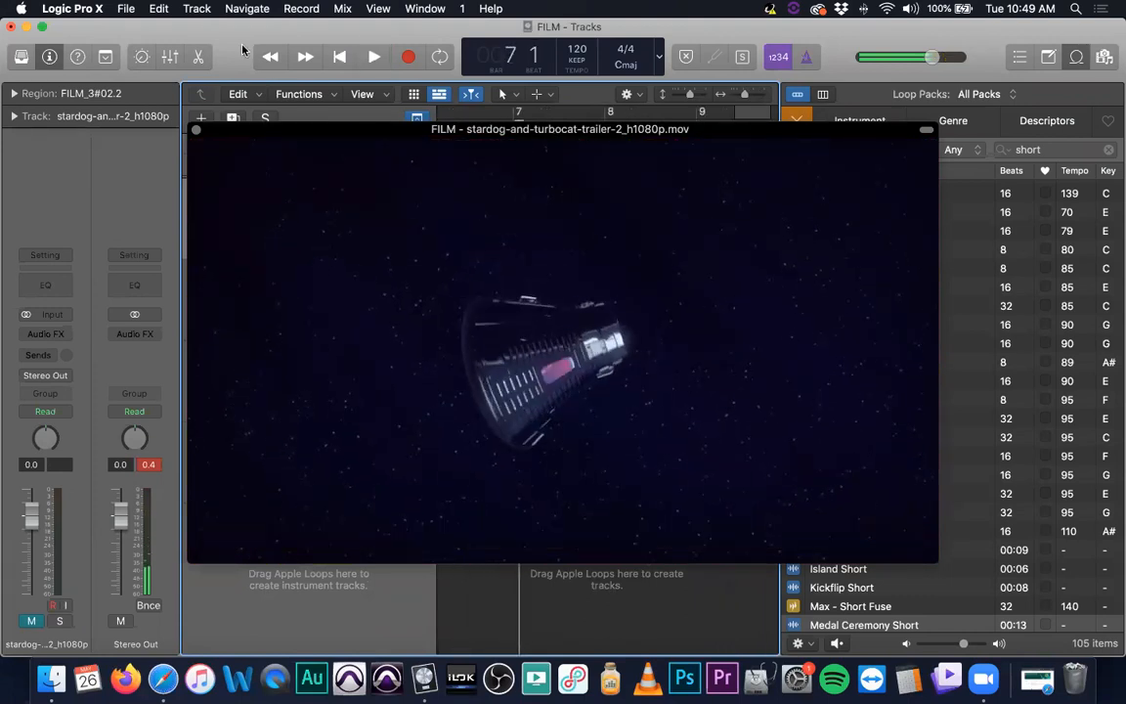
click(196, 129)
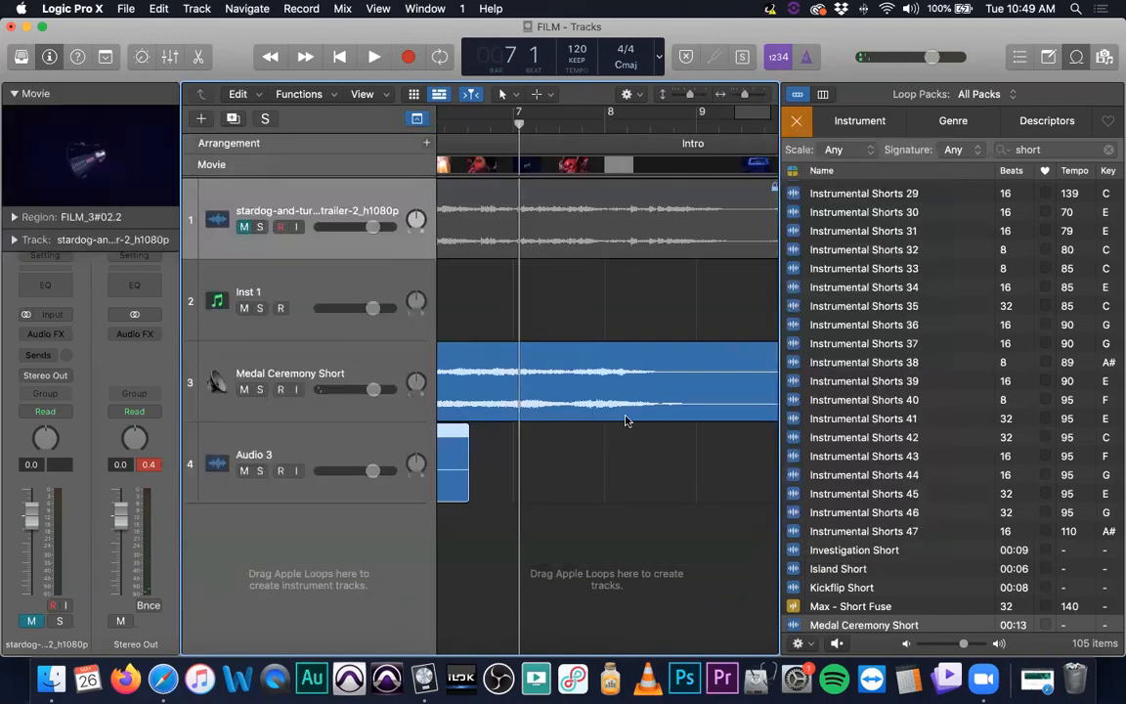
Play back the edited recording and music loop against the video with the trailer audio muted
scroll(573, 304, left, 8)
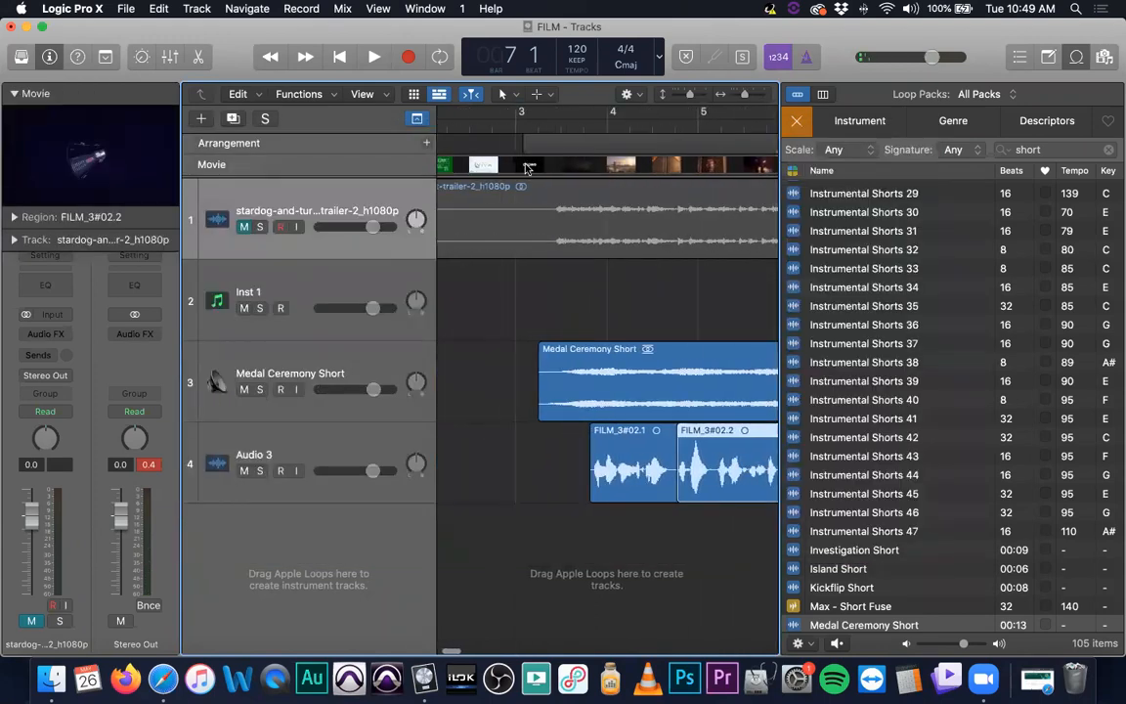
click(526, 129)
scroll(554, 339, right, 4)
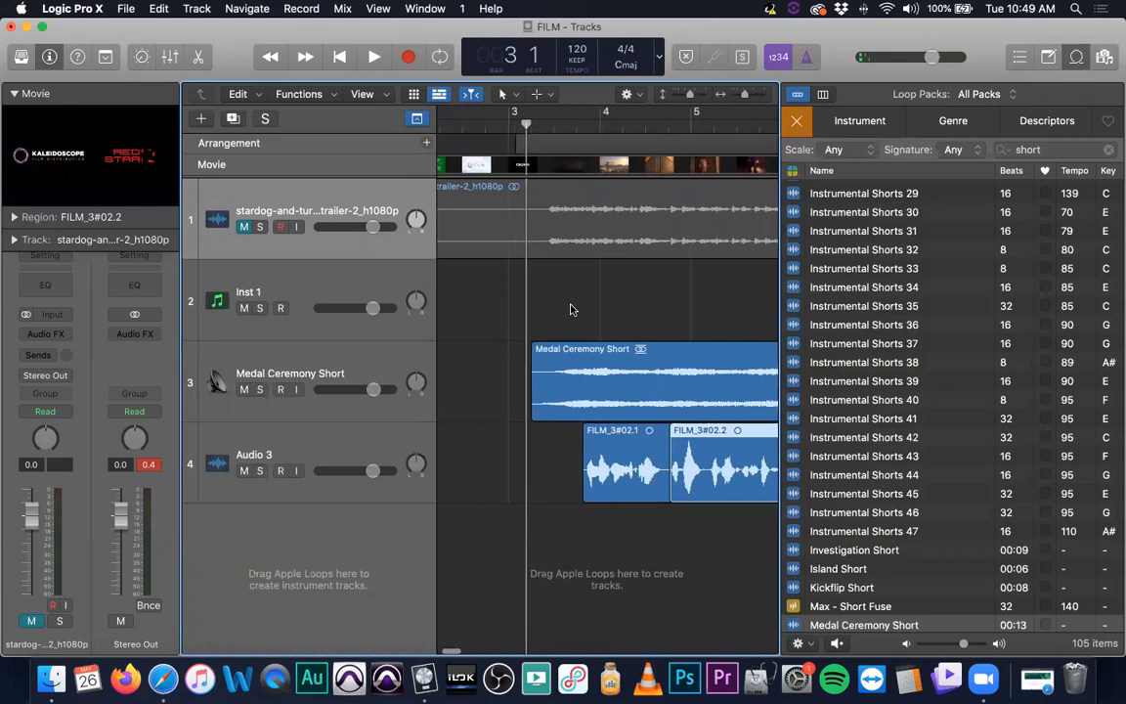
click(311, 356)
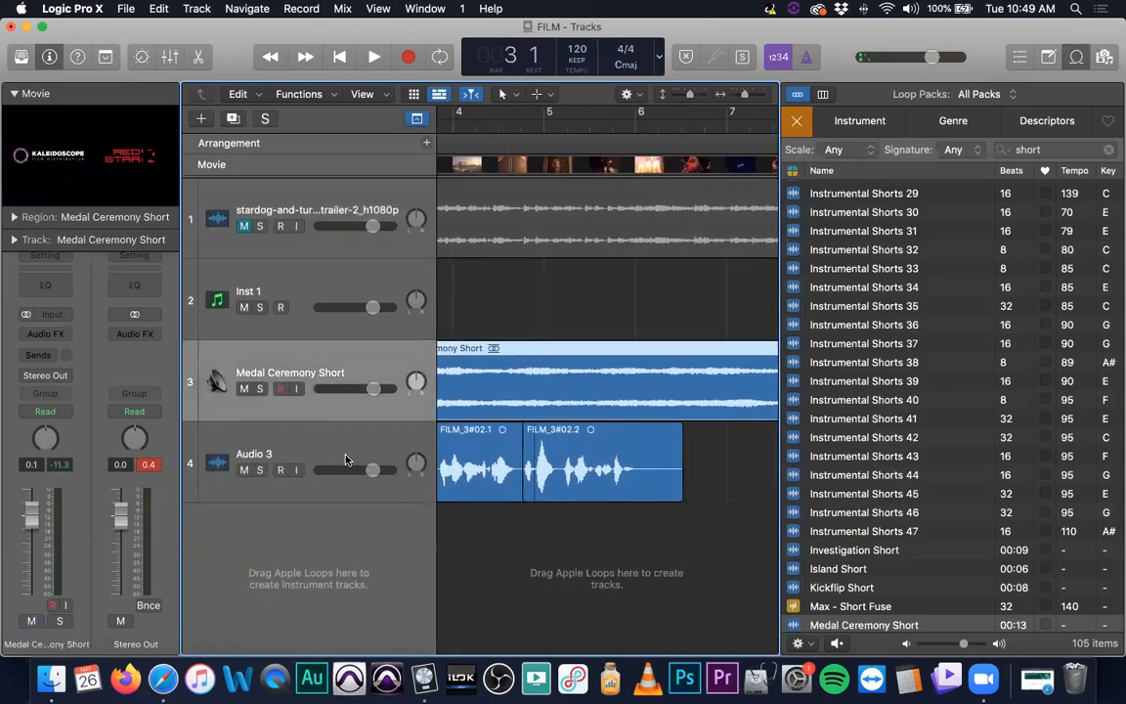
click(311, 435)
scroll(684, 274, left, 3)
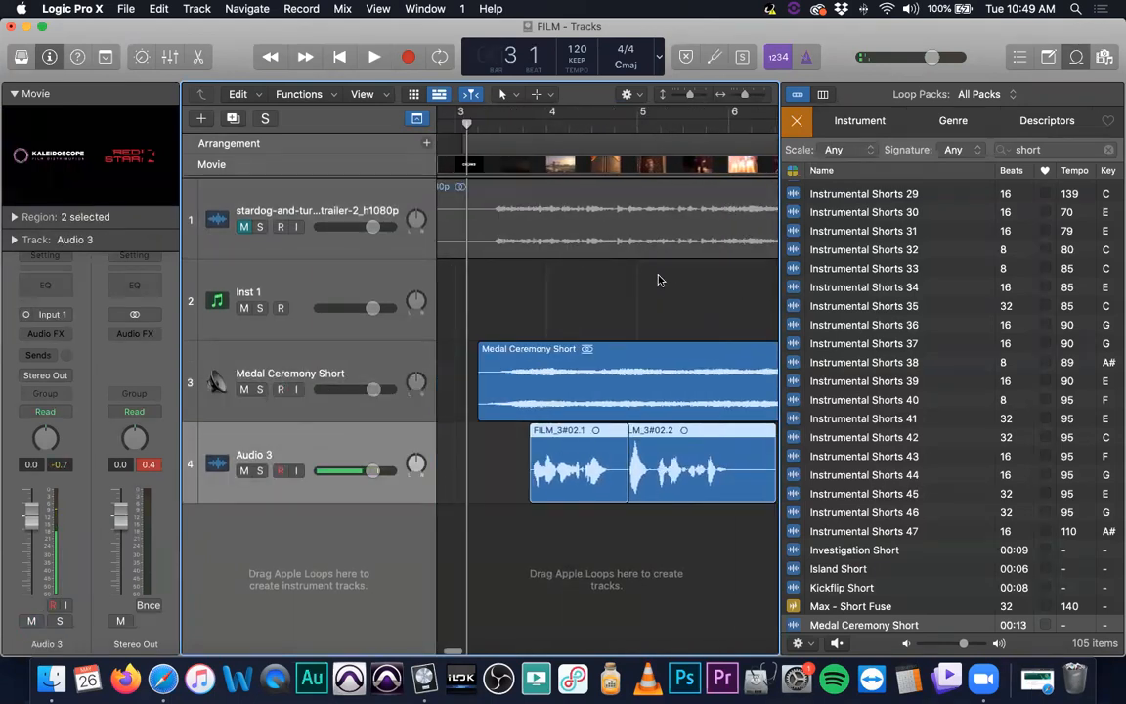
key(space)
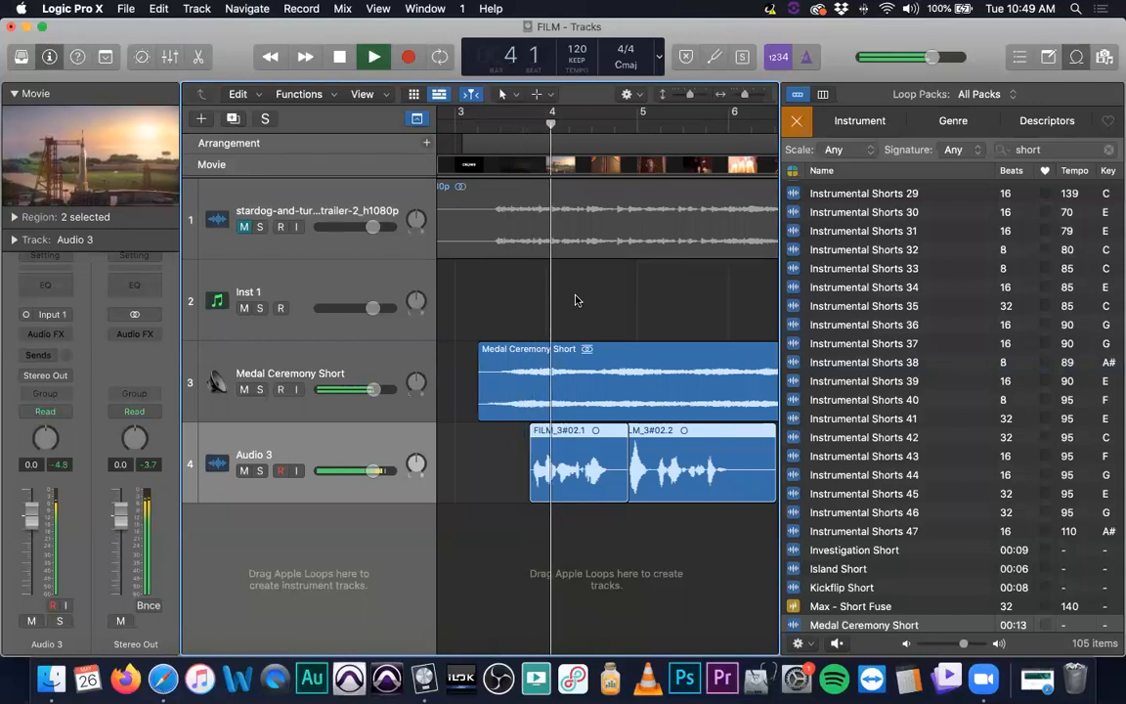
key(space)
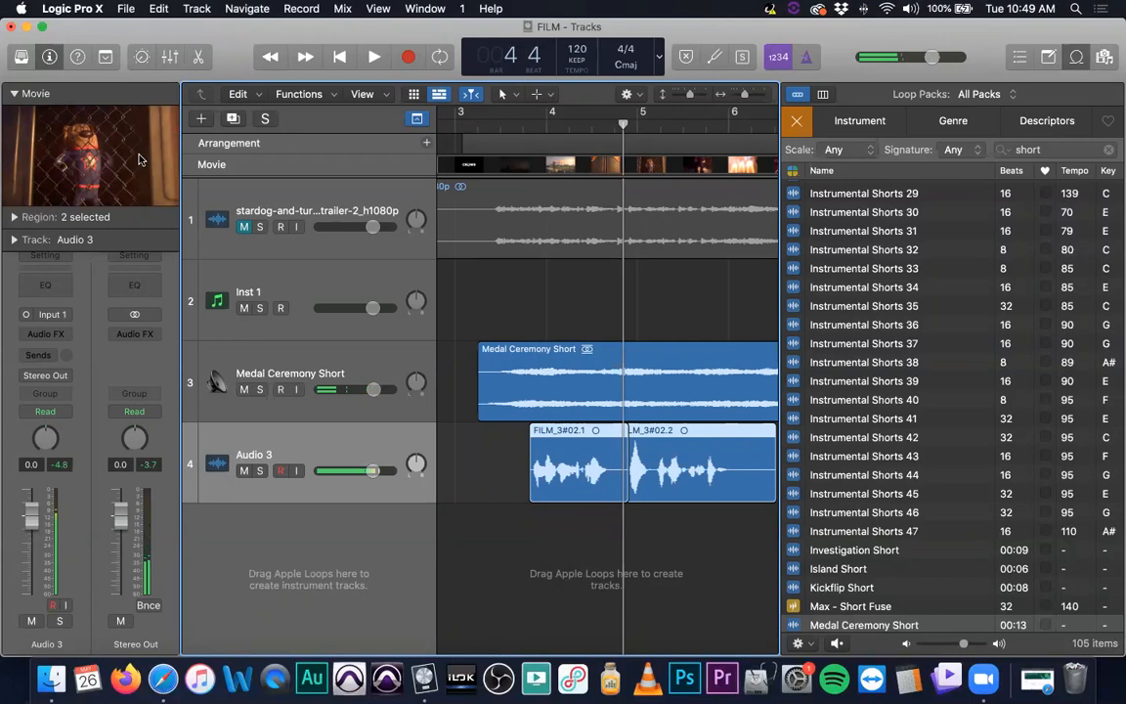
Search the Apple Loops for door and preview several door sound effects, ending on Door Air Lock Closing
click(1061, 149)
text(door)
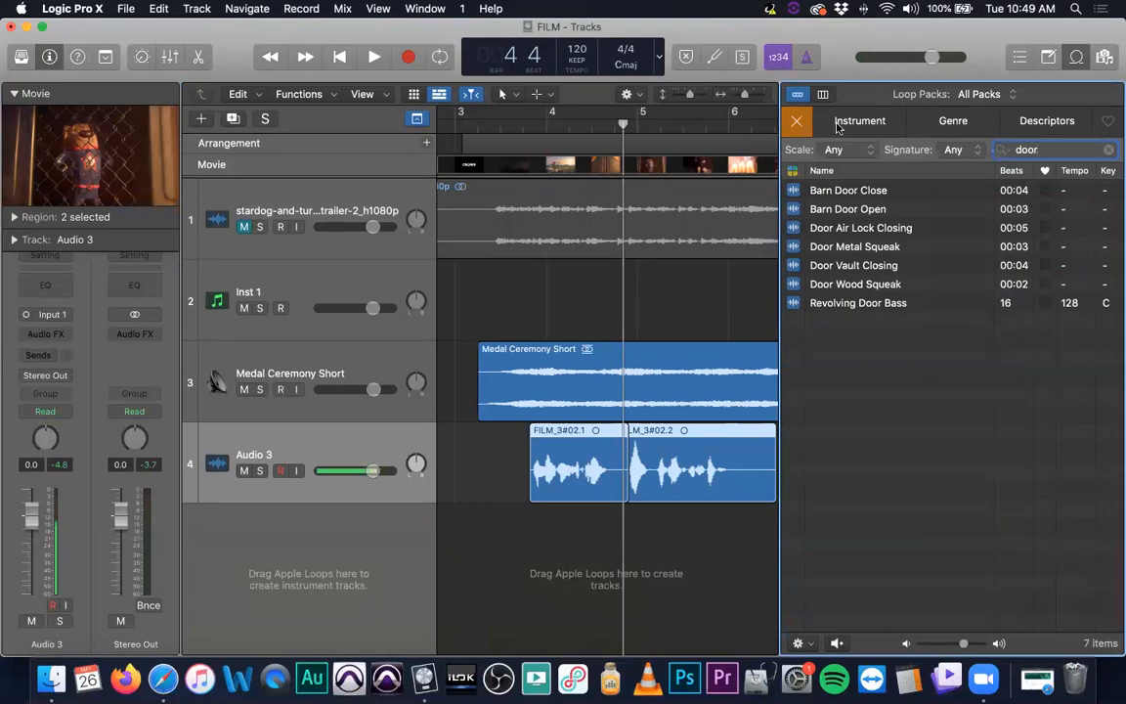
click(838, 192)
click(842, 209)
click(841, 233)
click(848, 246)
key(Up)
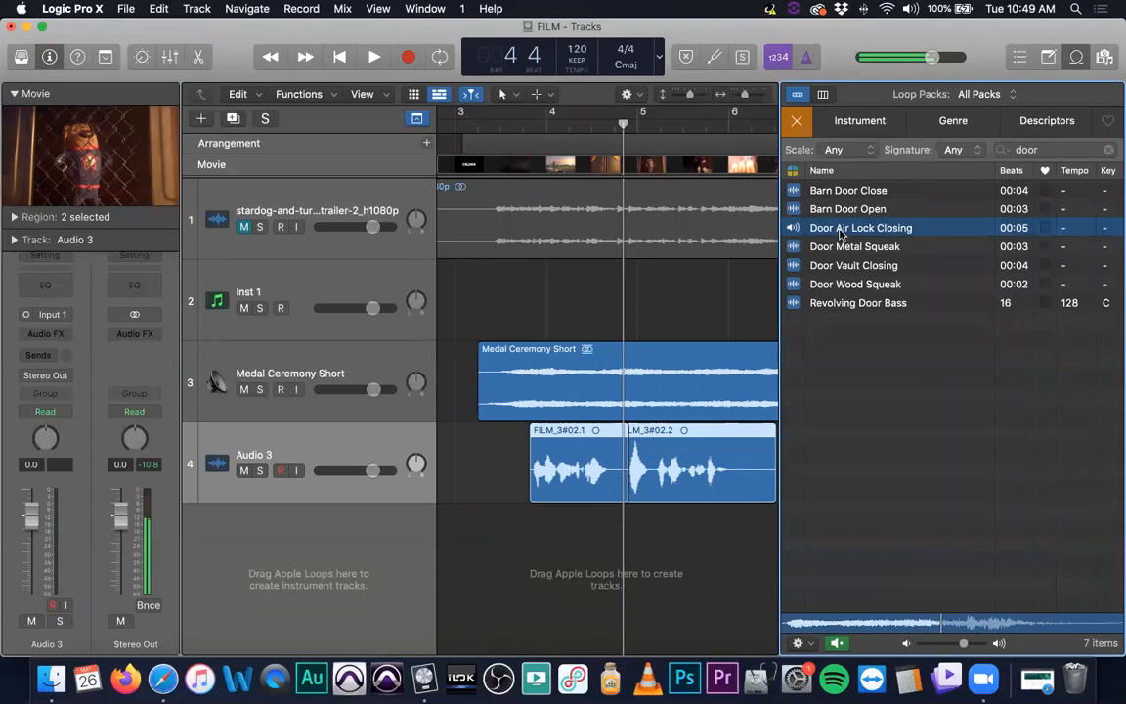
key(space)
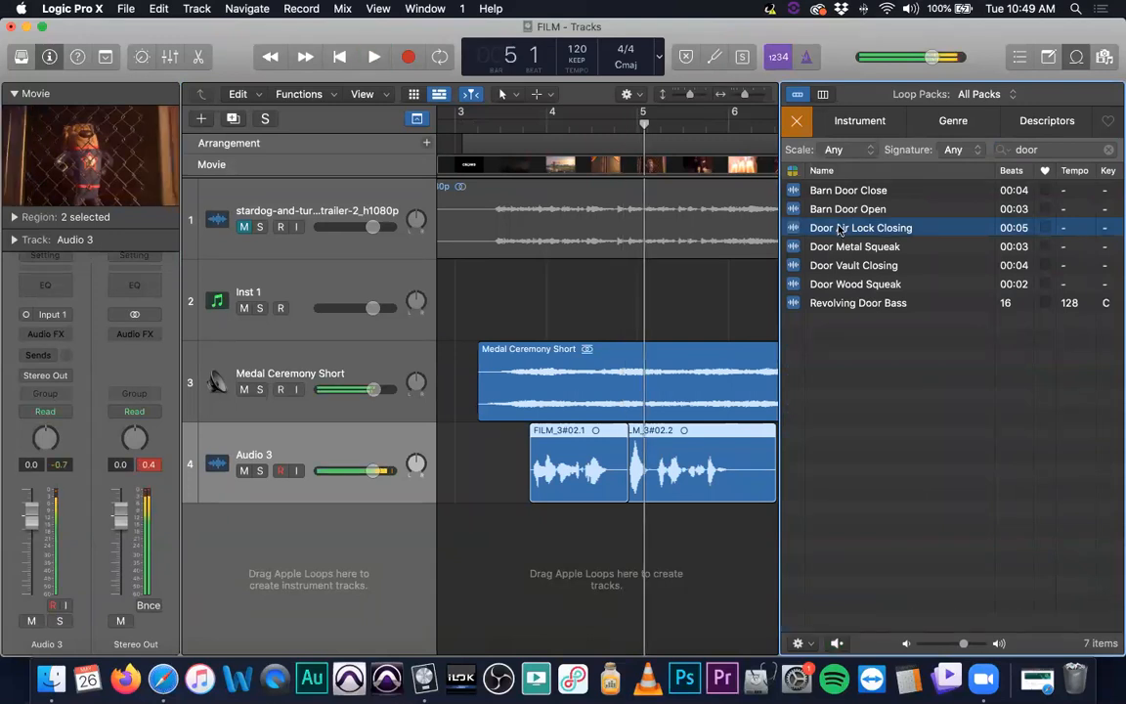
Add the Door Air Lock Closing loop as a new track, then shorten and reposition its region beneath the recorded dialogue
drag(838, 230, 572, 543)
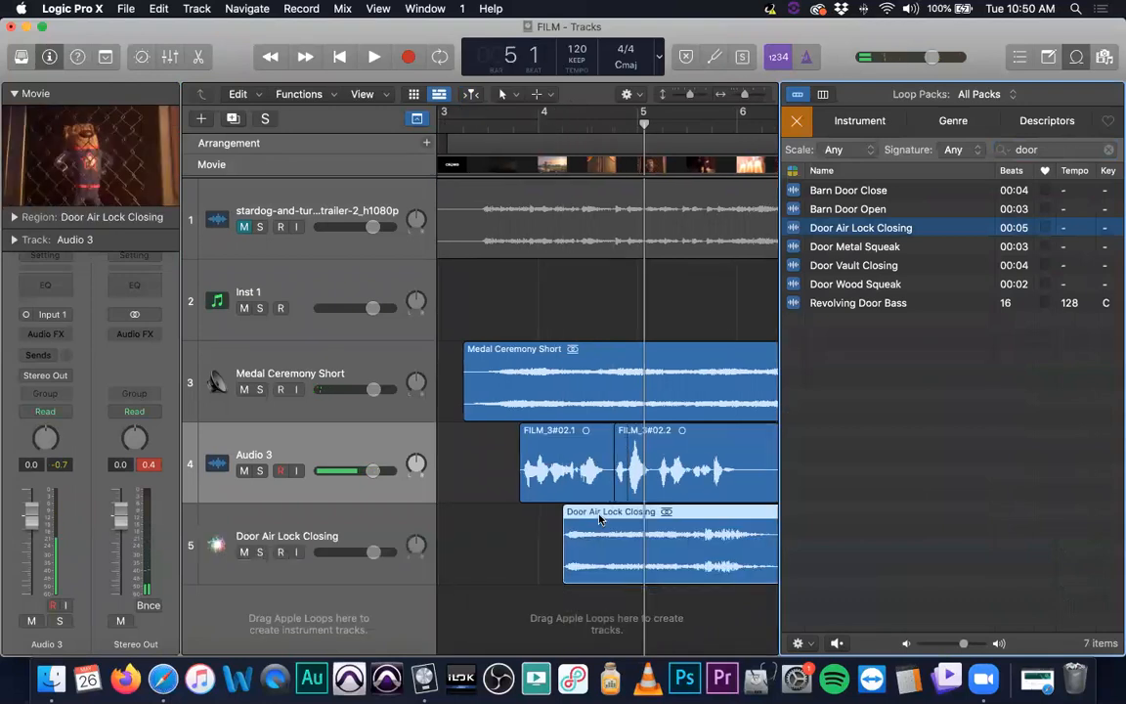
drag(525, 512, 625, 513)
scroll(631, 539, down, 5)
scroll(627, 538, right, 3)
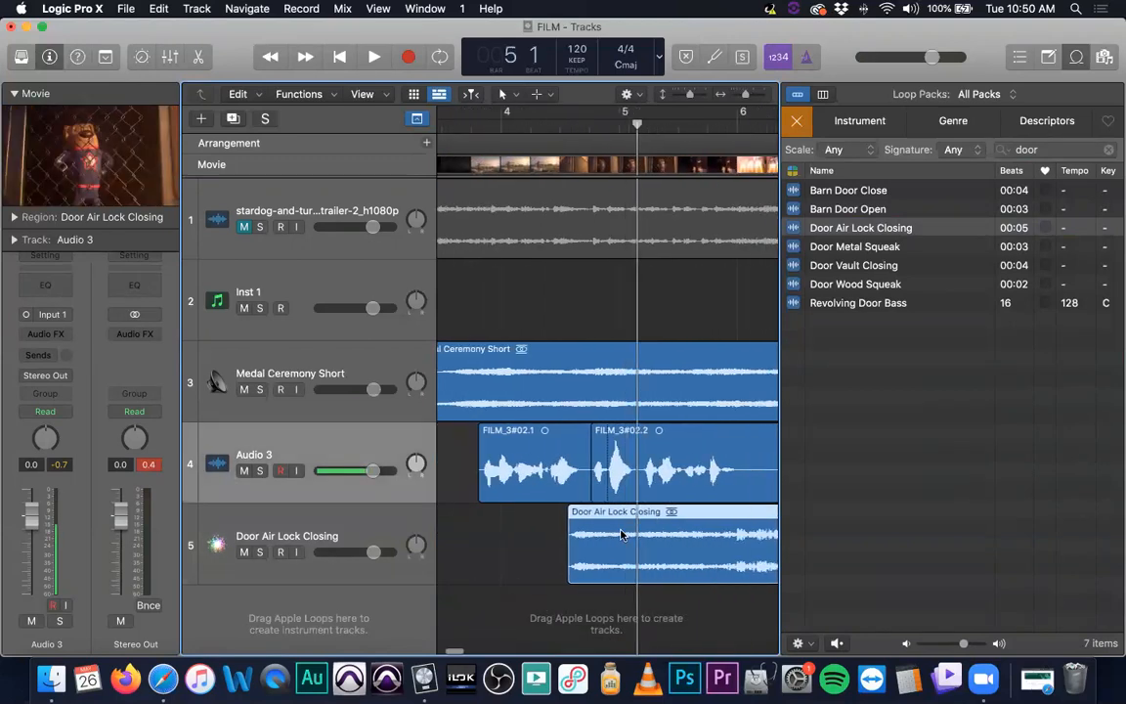
scroll(685, 559, down, 3)
drag(674, 560, 557, 561)
scroll(569, 560, up, 5)
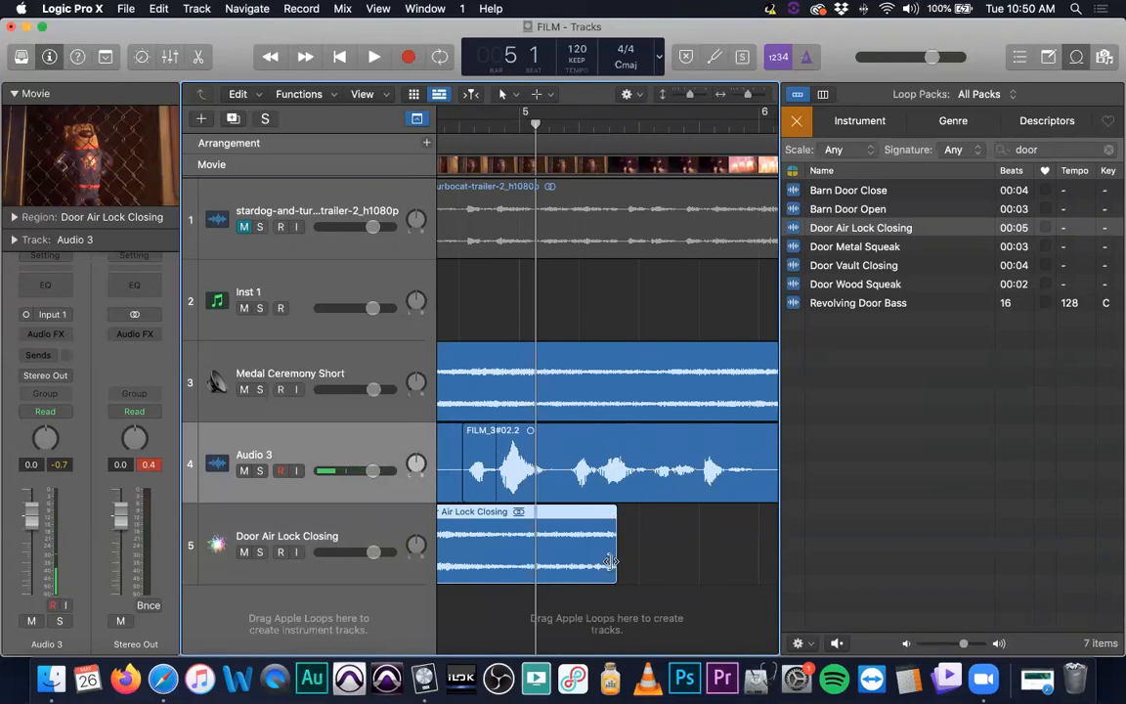
drag(636, 536, 594, 538)
scroll(645, 433, left, 1)
scroll(645, 433, left, 4)
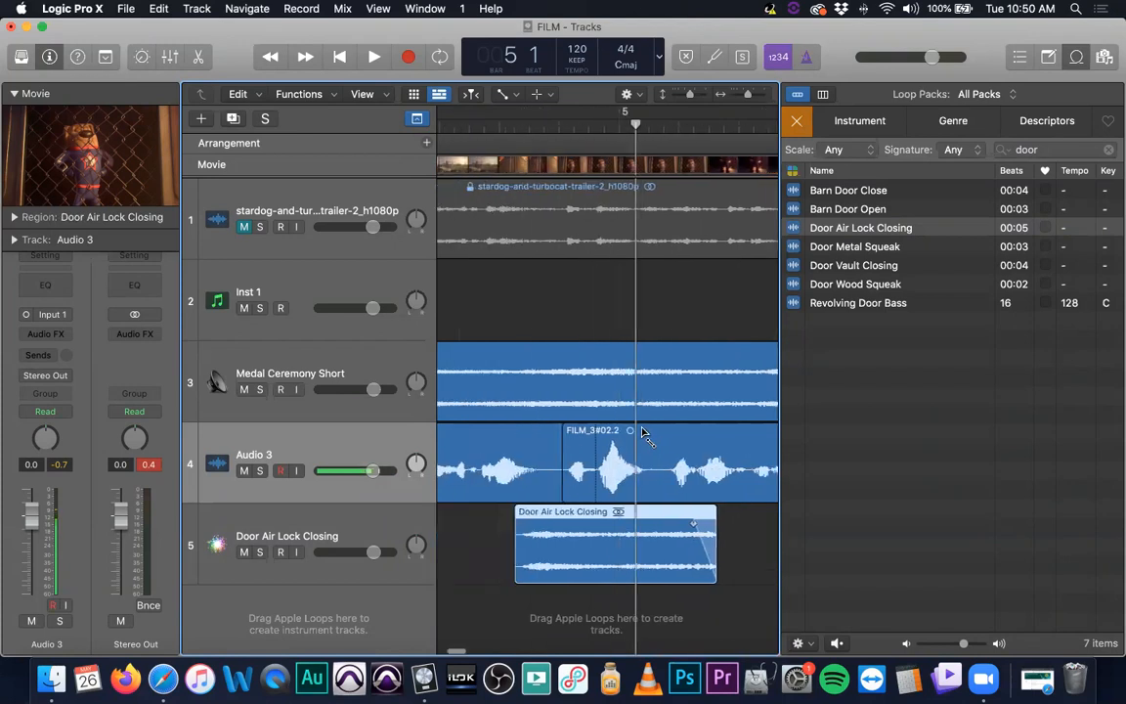
Play the project from bar 3 to check the door sound against the video
key(super+Left)
key(super+Left)
key(super+Up)
key(super+Up)
key(super+Left)
key(super+Left)
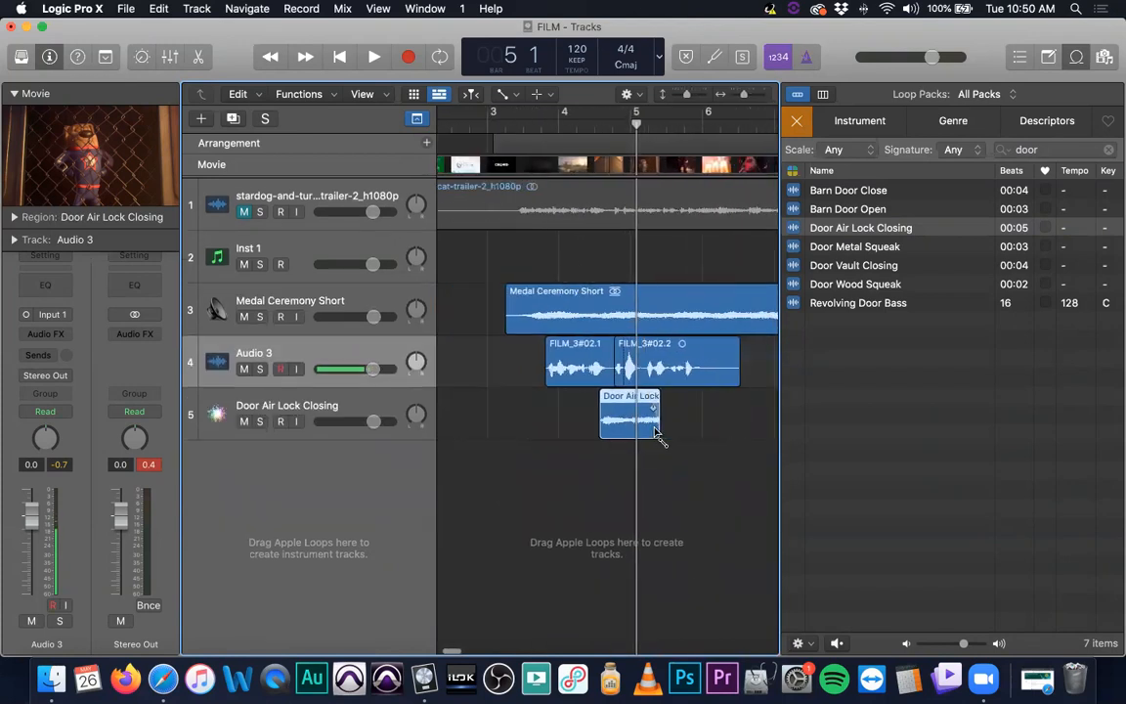
click(518, 122)
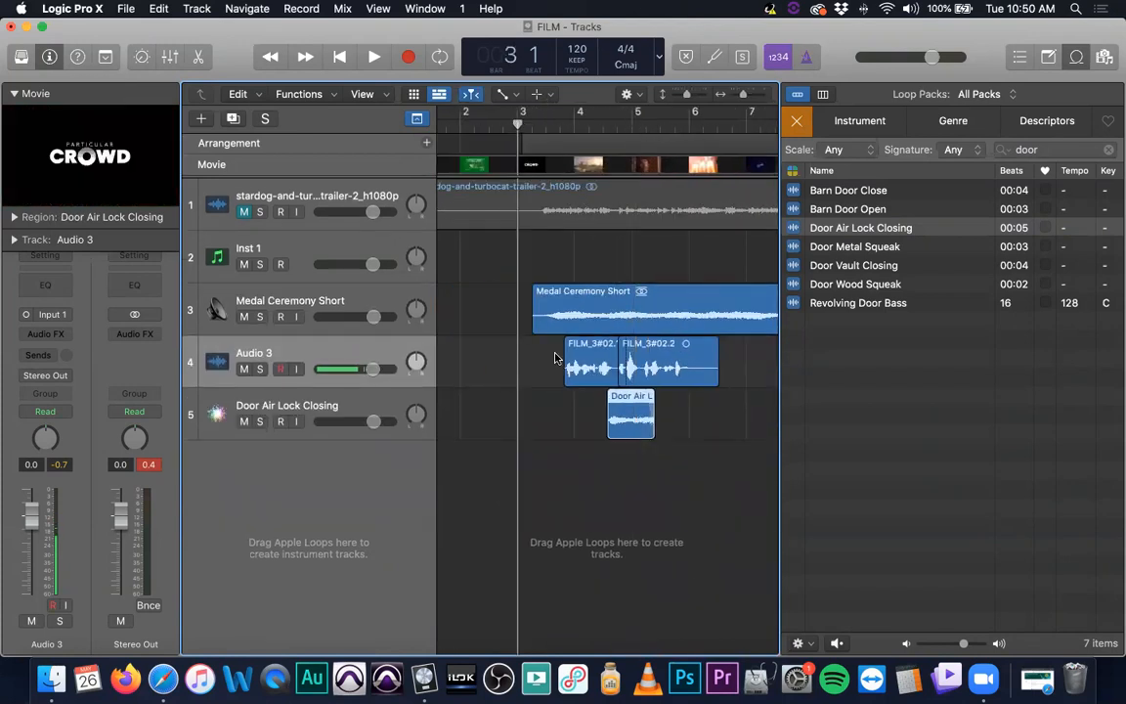
key(space)
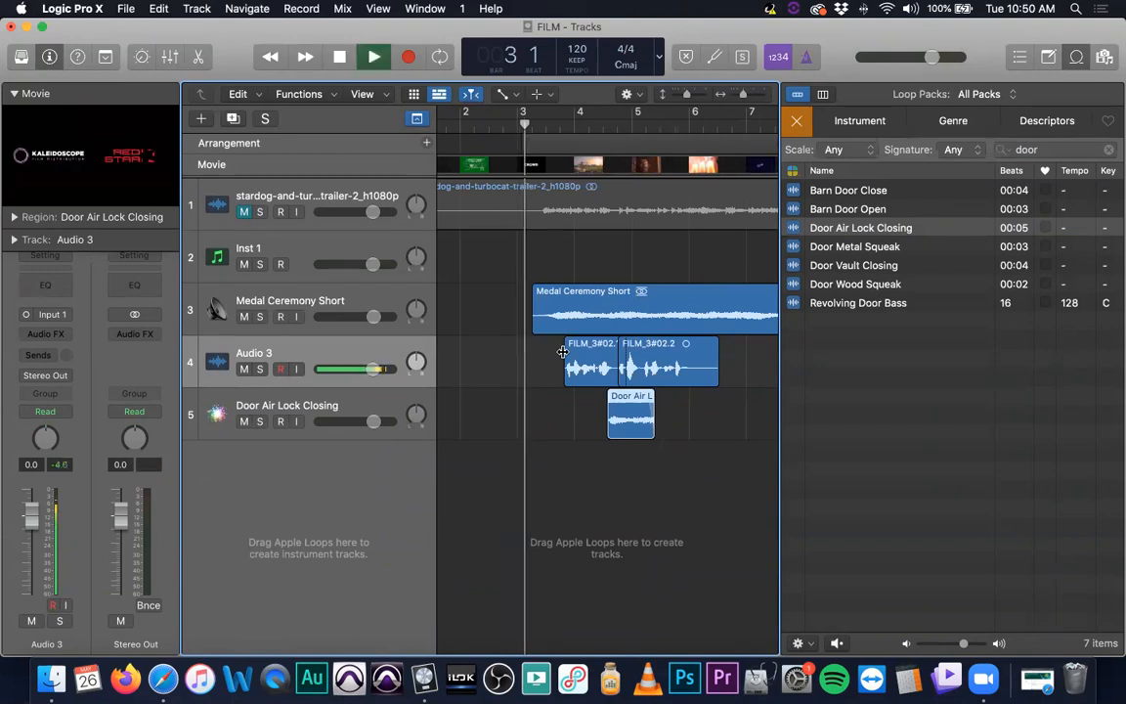
key(XF86AudioRaiseVolume)
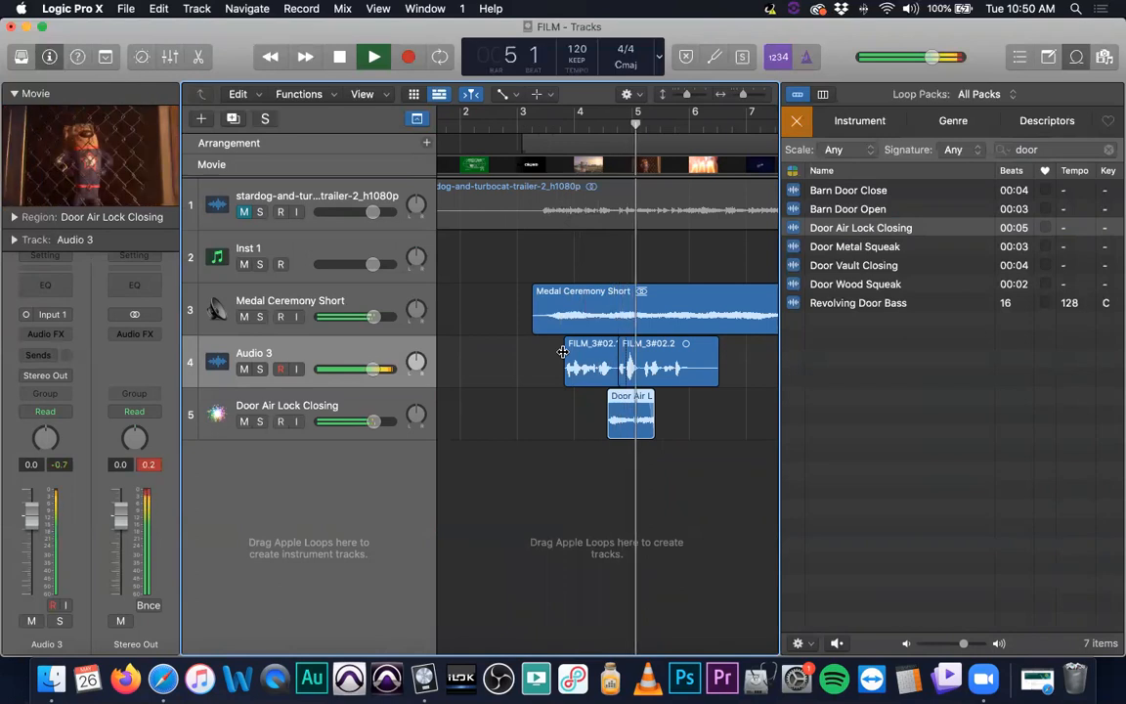
key(space)
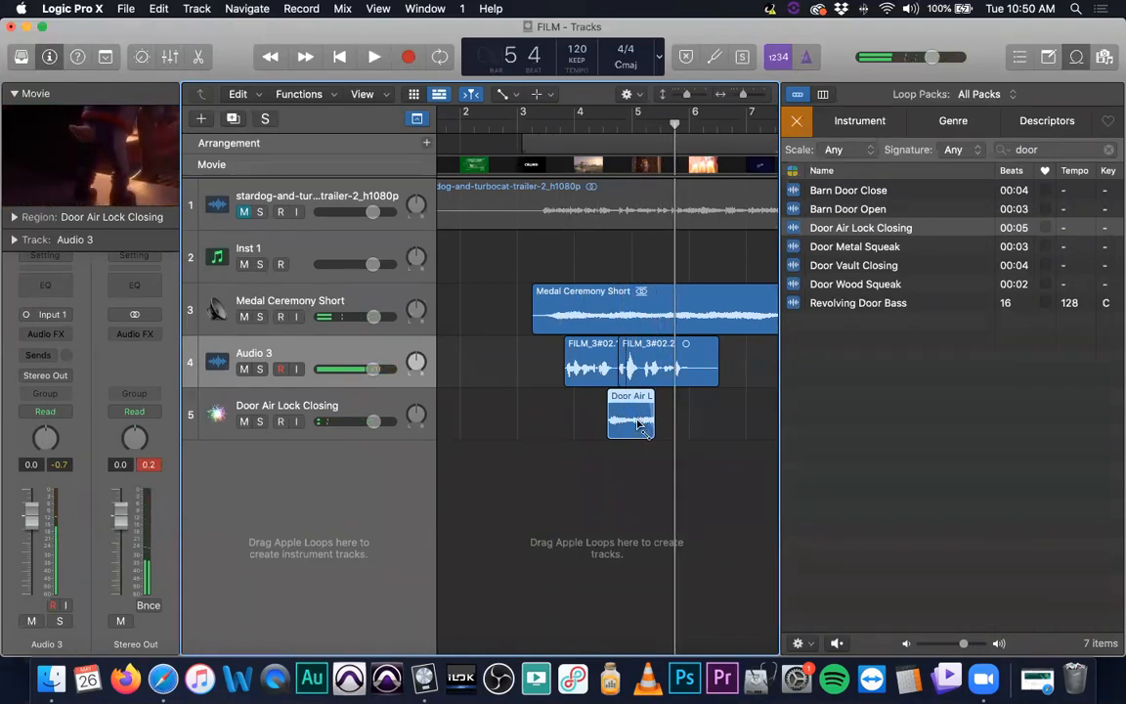
Shorten the end of the door sound region and play the section back against the video
drag(649, 422, 627, 427)
click(589, 123)
key(space)
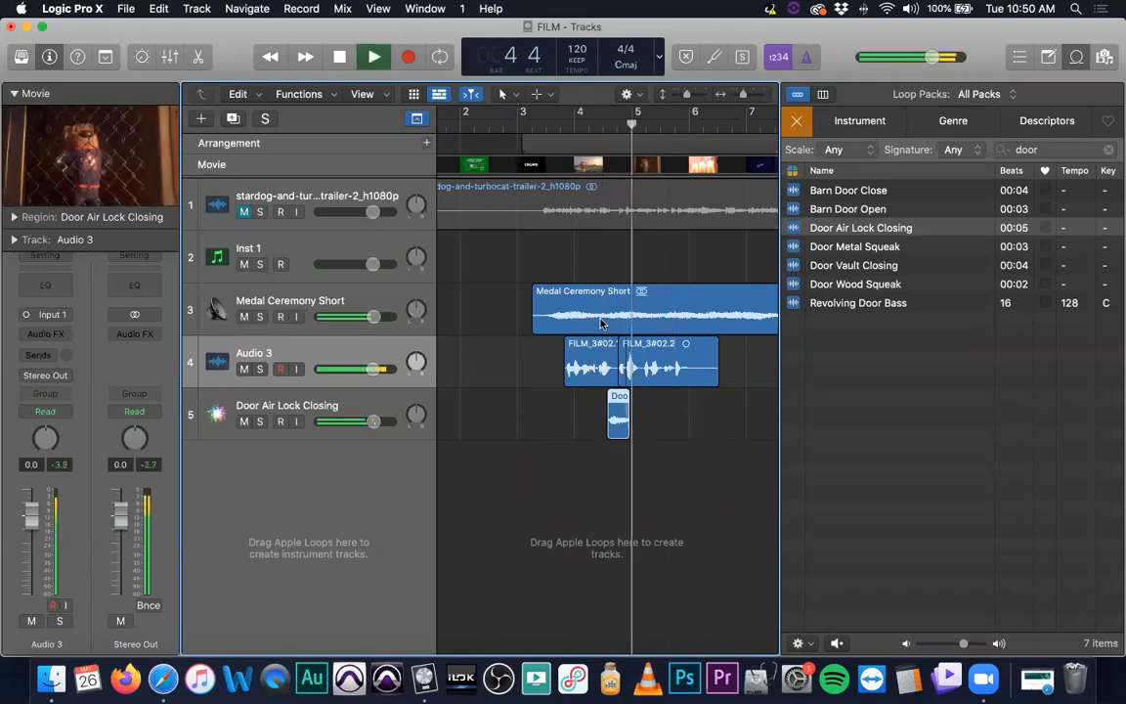
key(space)
Lengthen the door sound region's end slightly and play the section back from bar 3
key(super+Right)
key(super+Right)
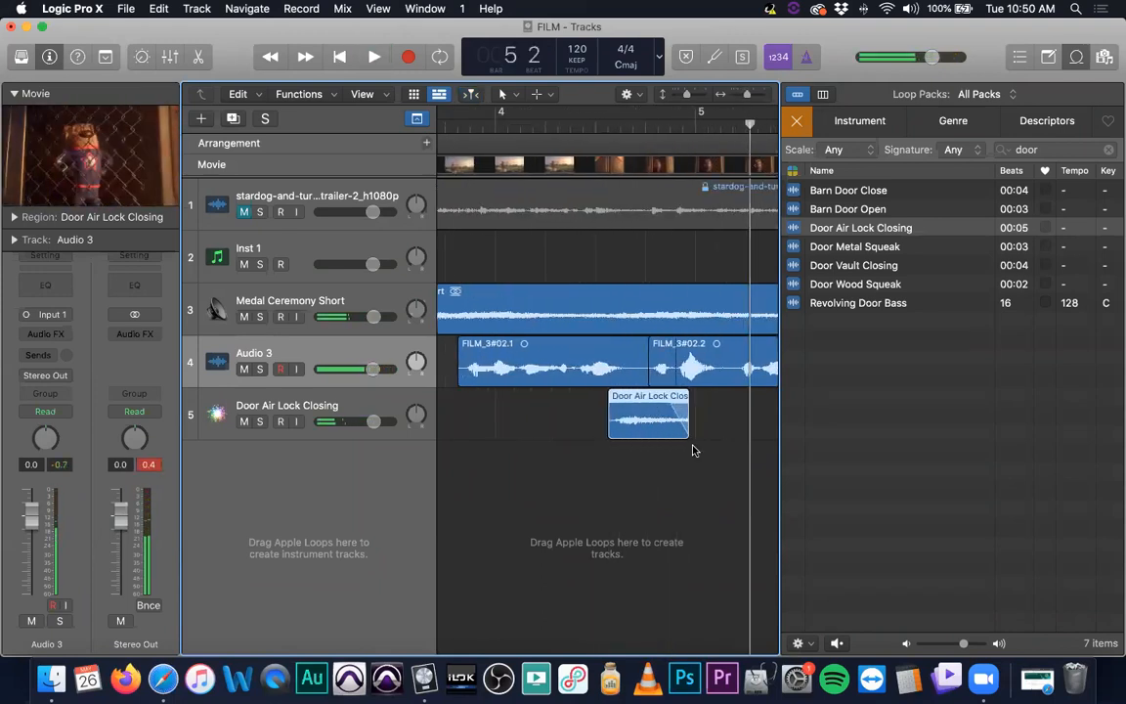
drag(688, 427, 713, 430)
key(super+Left)
key(super+Left)
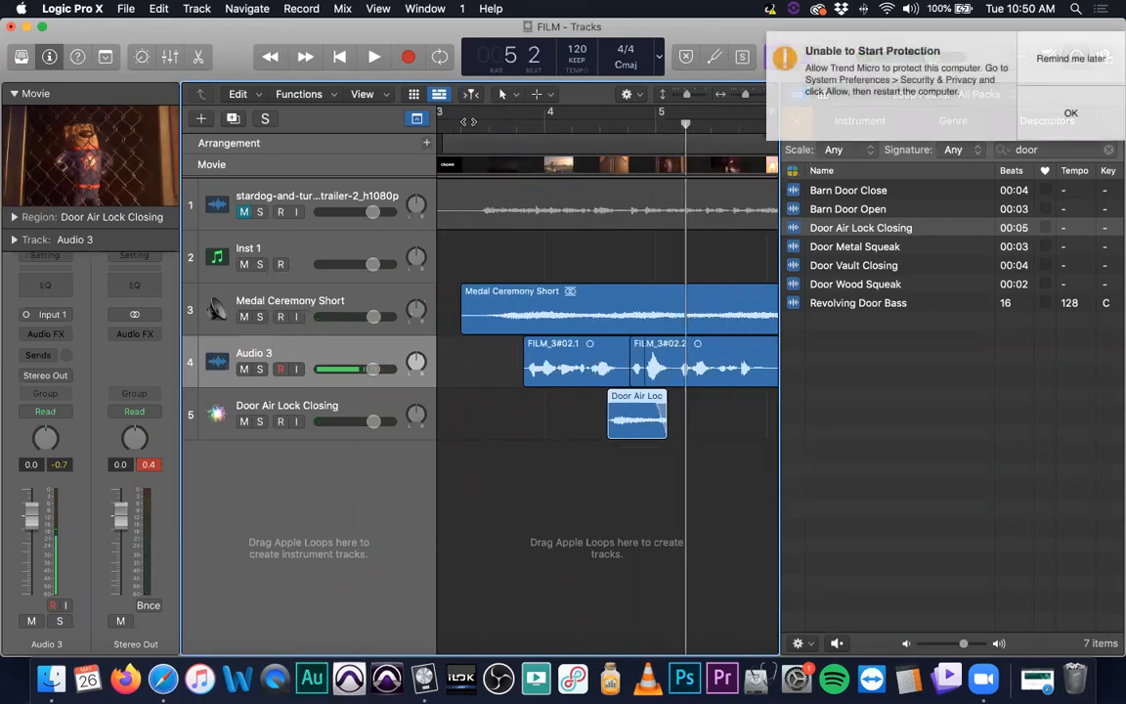
click(467, 120)
key(space)
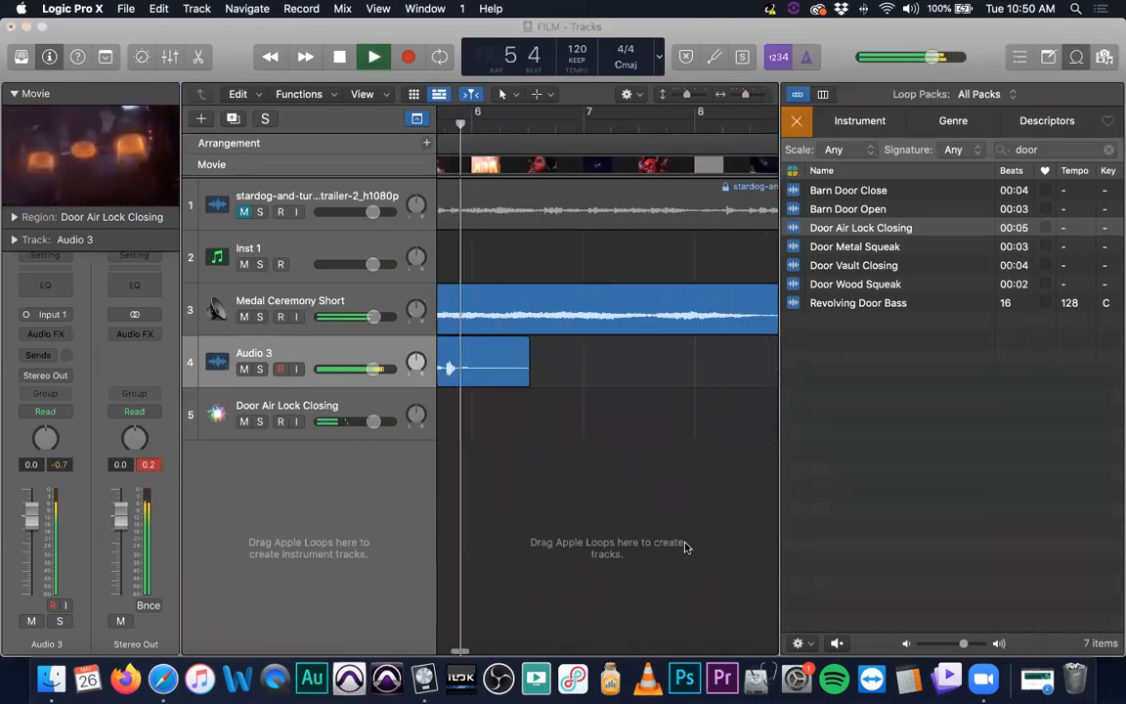
key(space)
Deselect the regions and return the playhead to bar 3
click(661, 379)
scroll(681, 344, down, 5)
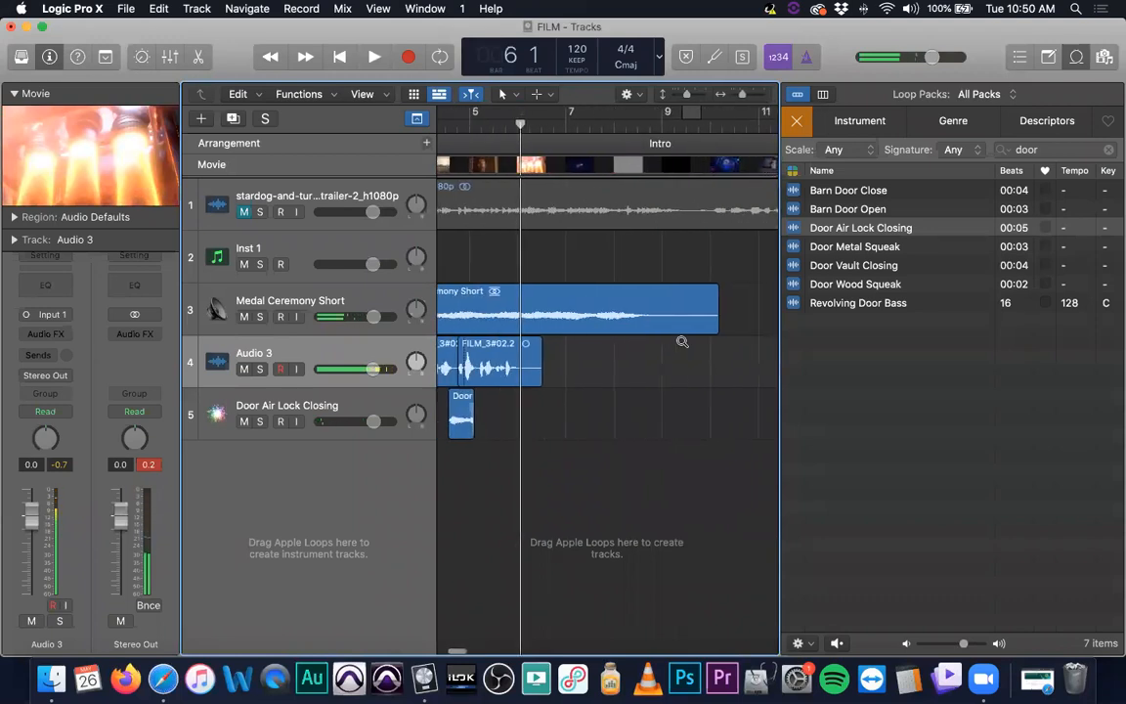
scroll(682, 341, down, 5)
scroll(672, 330, left, 3)
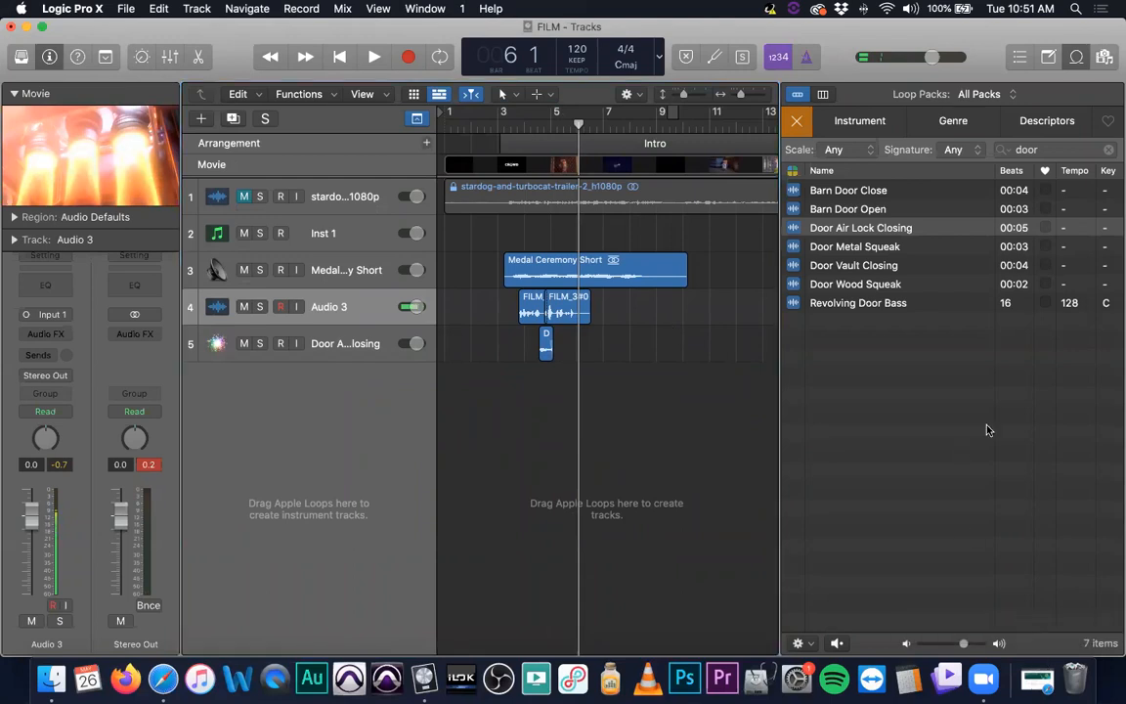
click(150, 464)
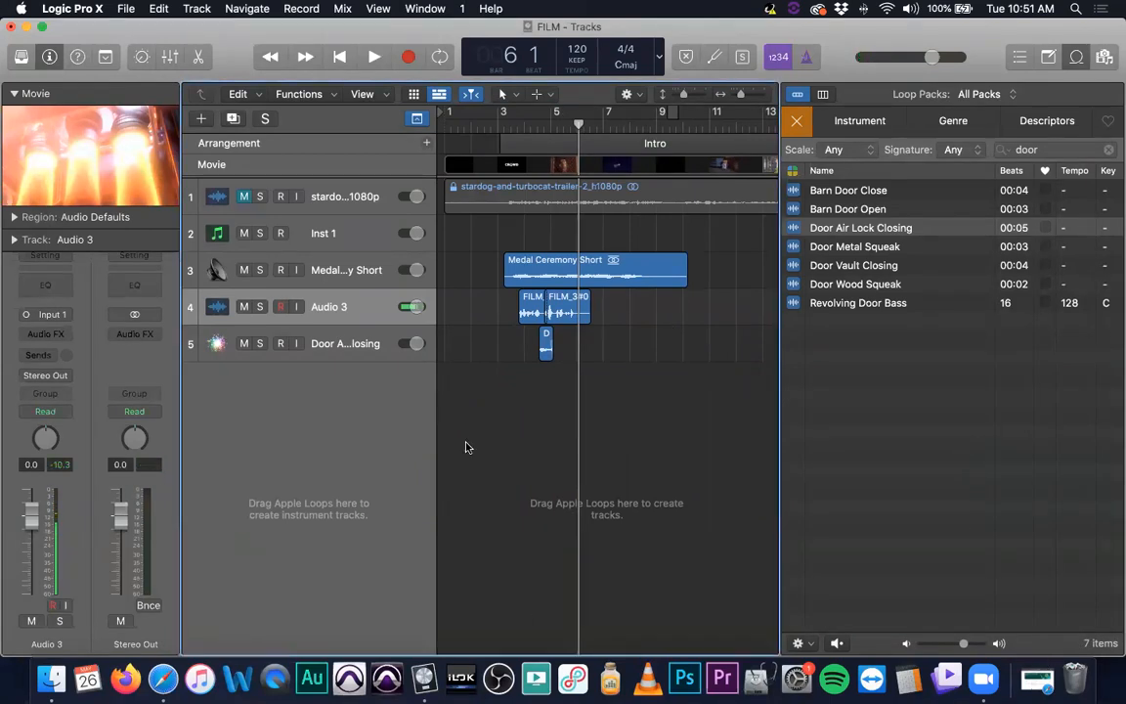
click(500, 123)
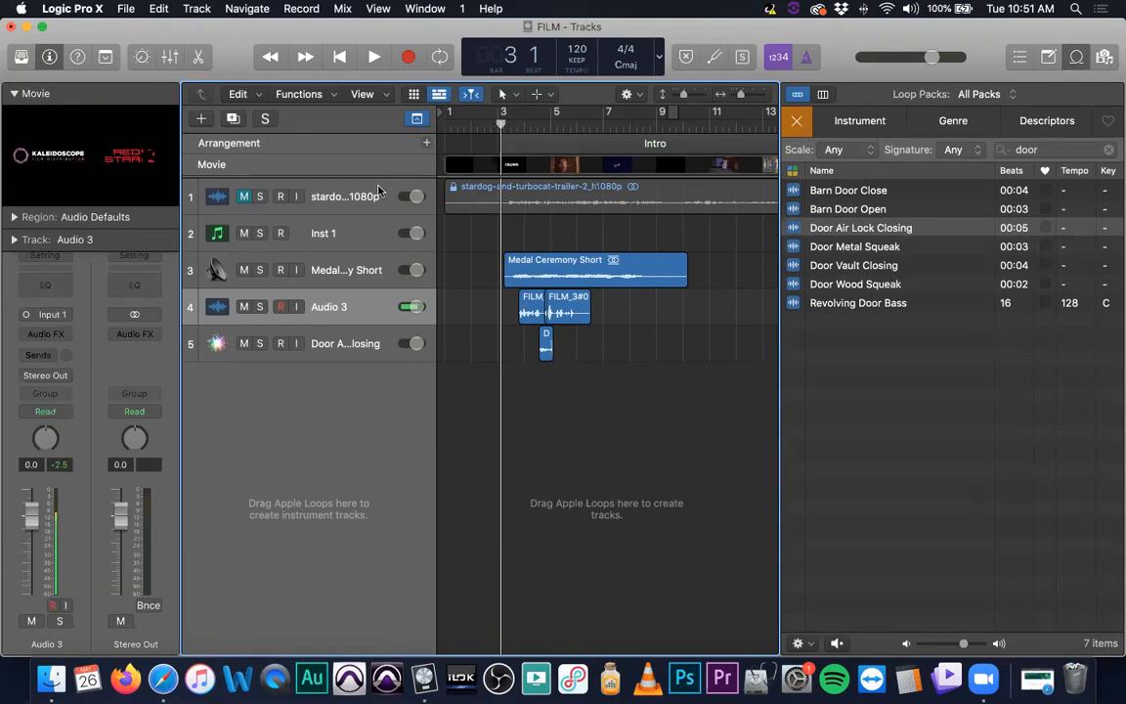
Switch to Finder, browse Documents > Pro Tools > Bounced Files, and close the window
click(49, 681)
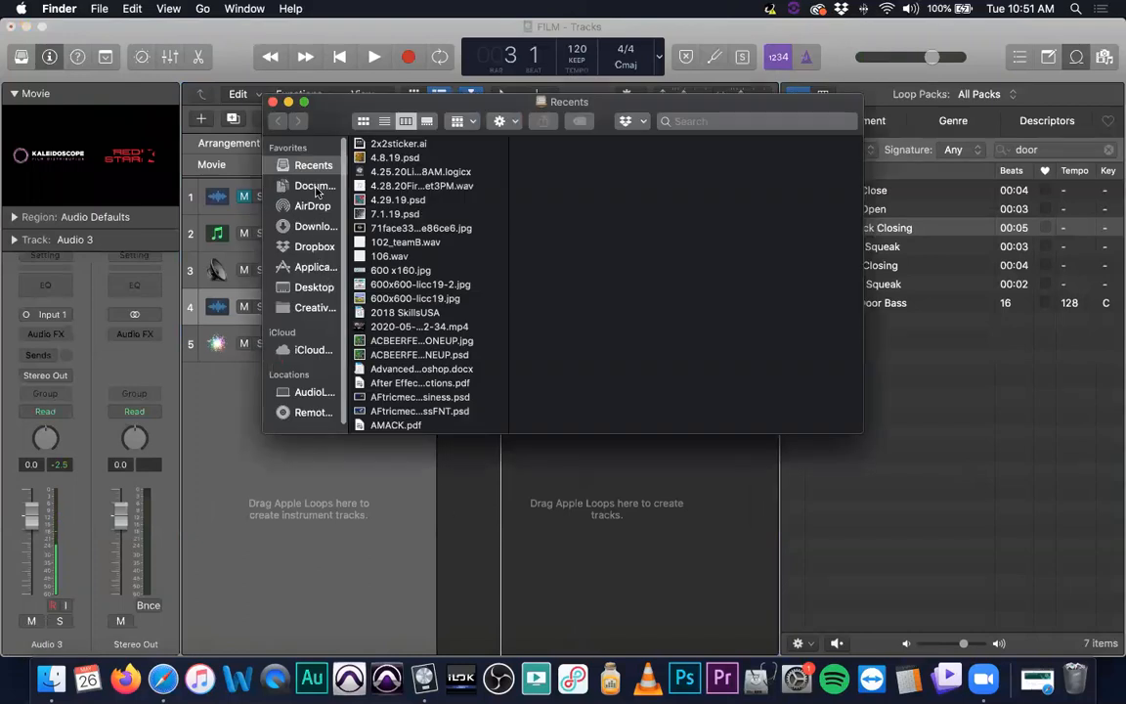
click(314, 188)
click(427, 217)
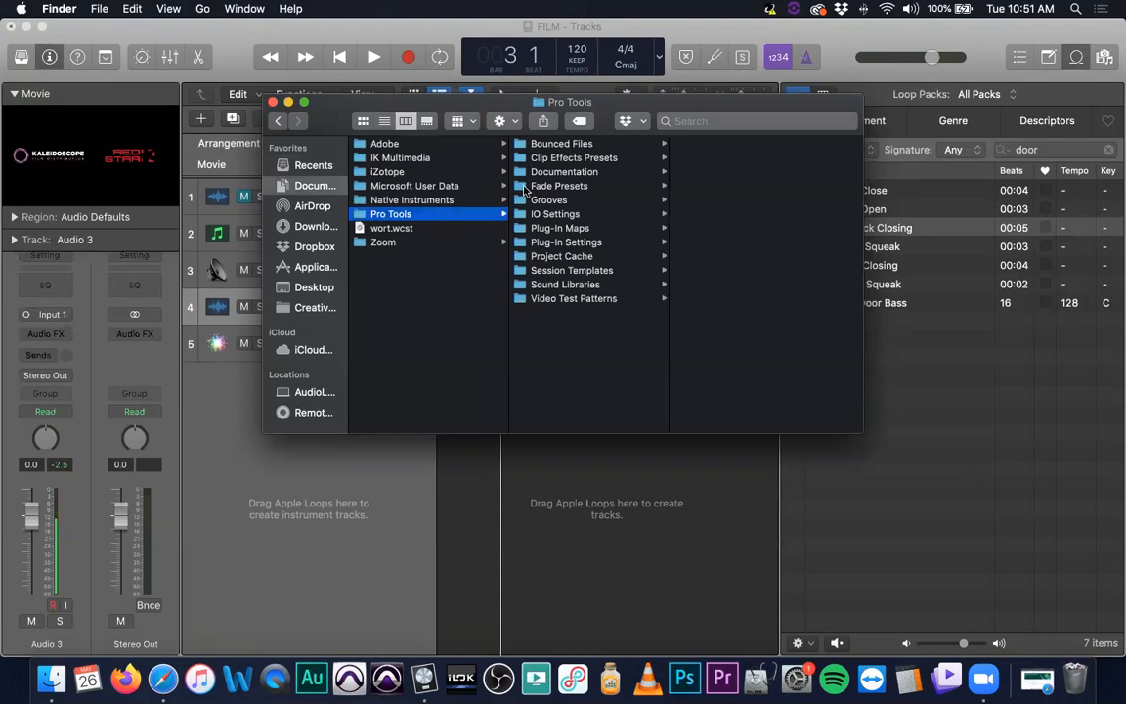
click(567, 146)
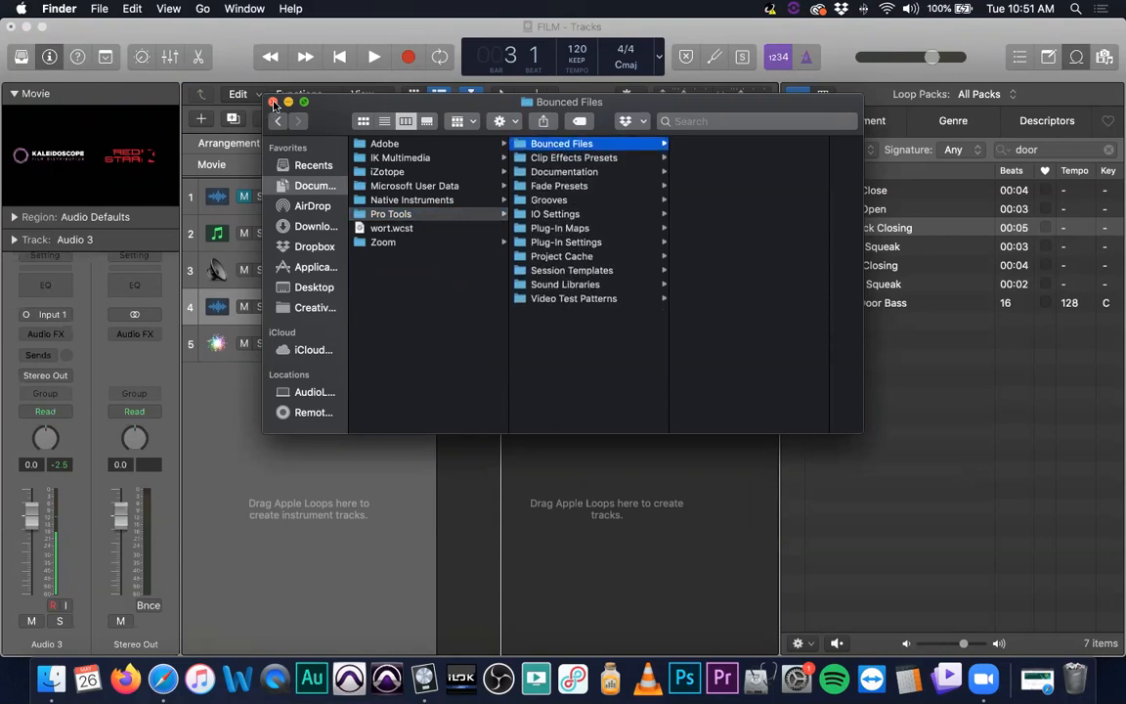
click(274, 103)
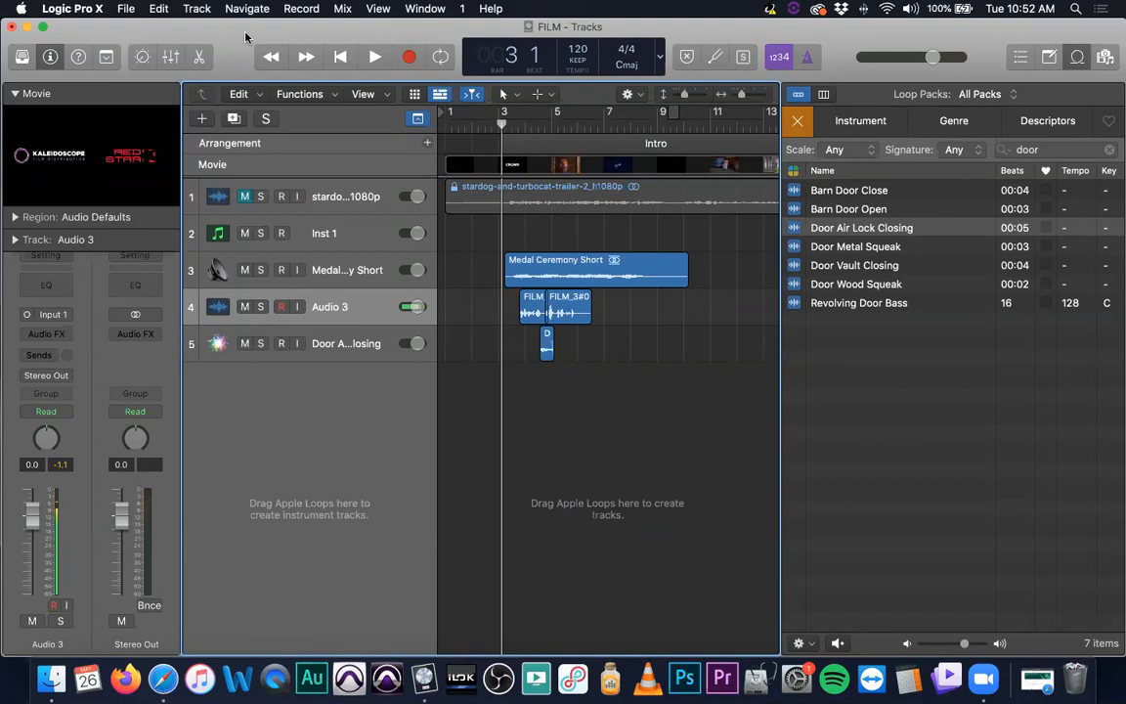
Search the Apple Loops for rocket and preview Rocket Fuel Beat 01
click(1069, 149)
key(BackSpace)
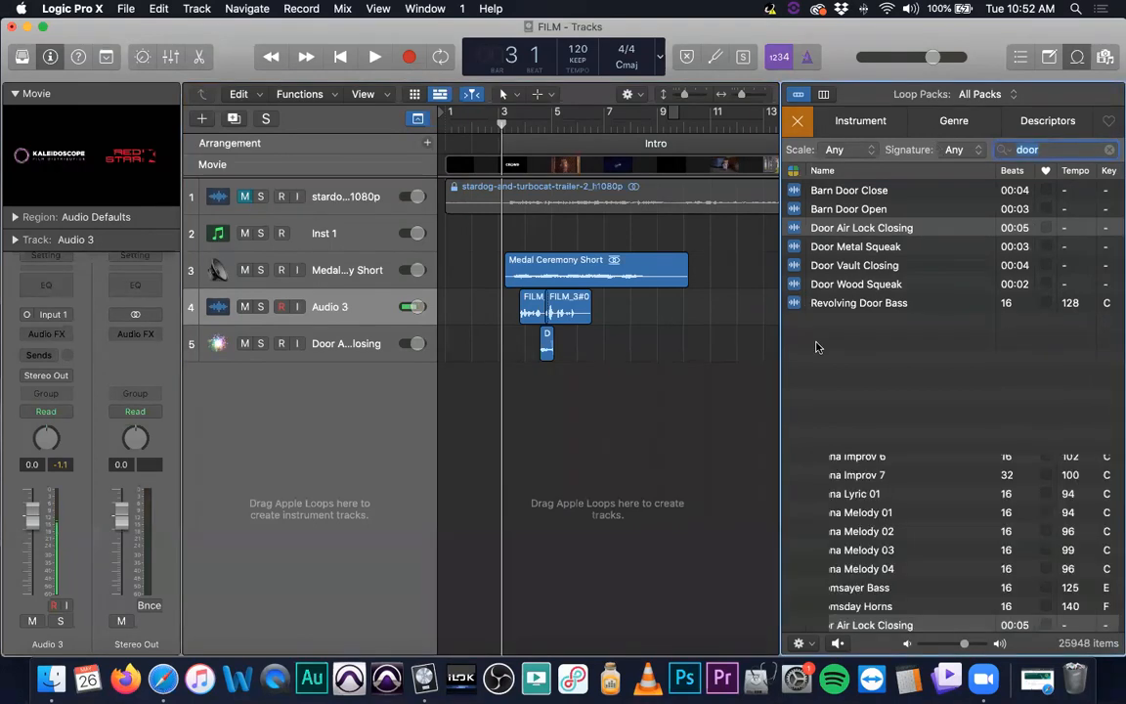
text(rocket)
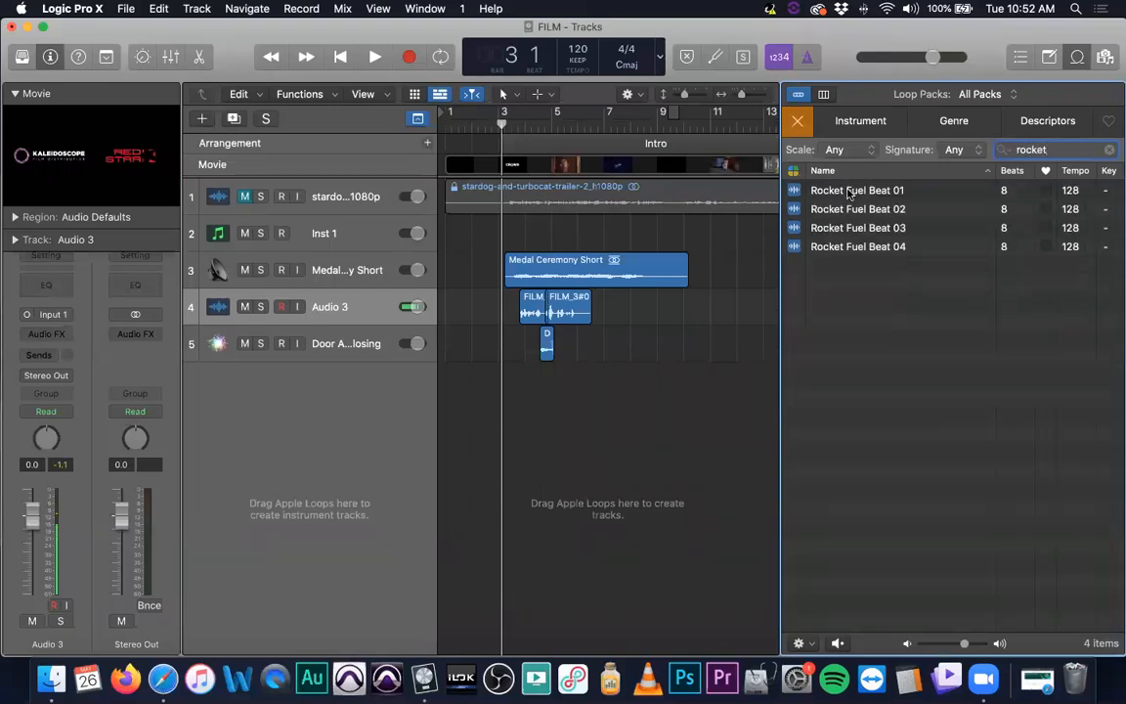
click(847, 190)
Search the loops for space and preview the Space Engine Sweeper and Space Engine Riser loops
drag(1050, 149, 921, 140)
text(space)
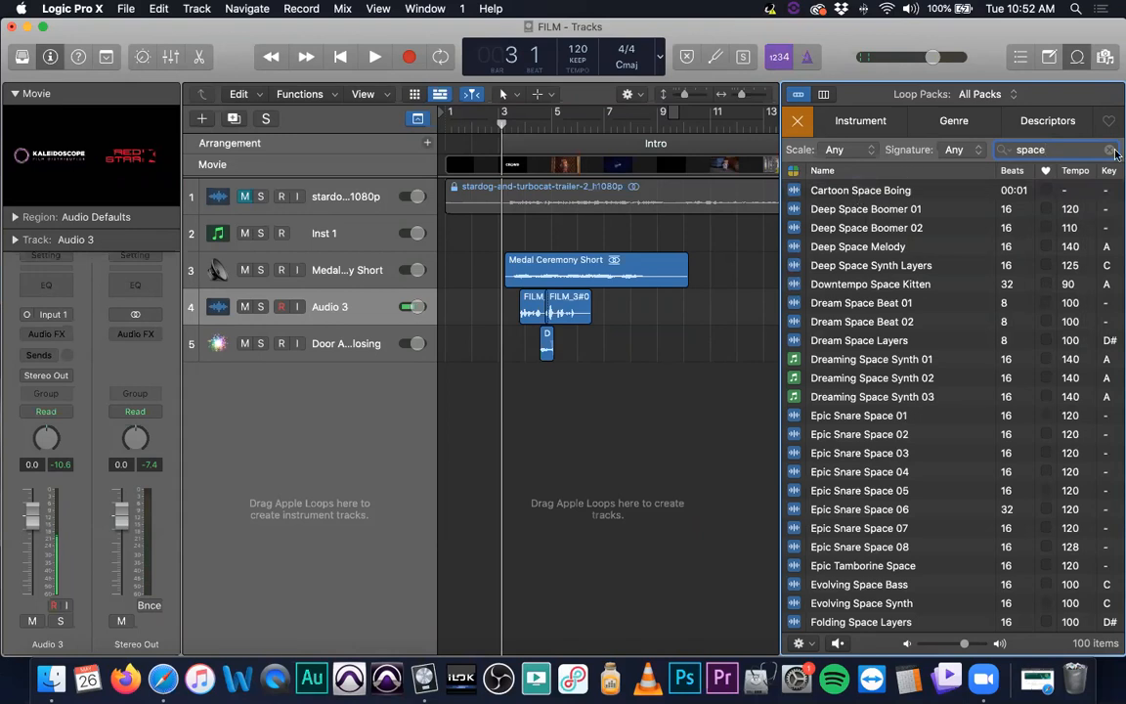
drag(1067, 149, 989, 140)
scroll(901, 326, down, 15)
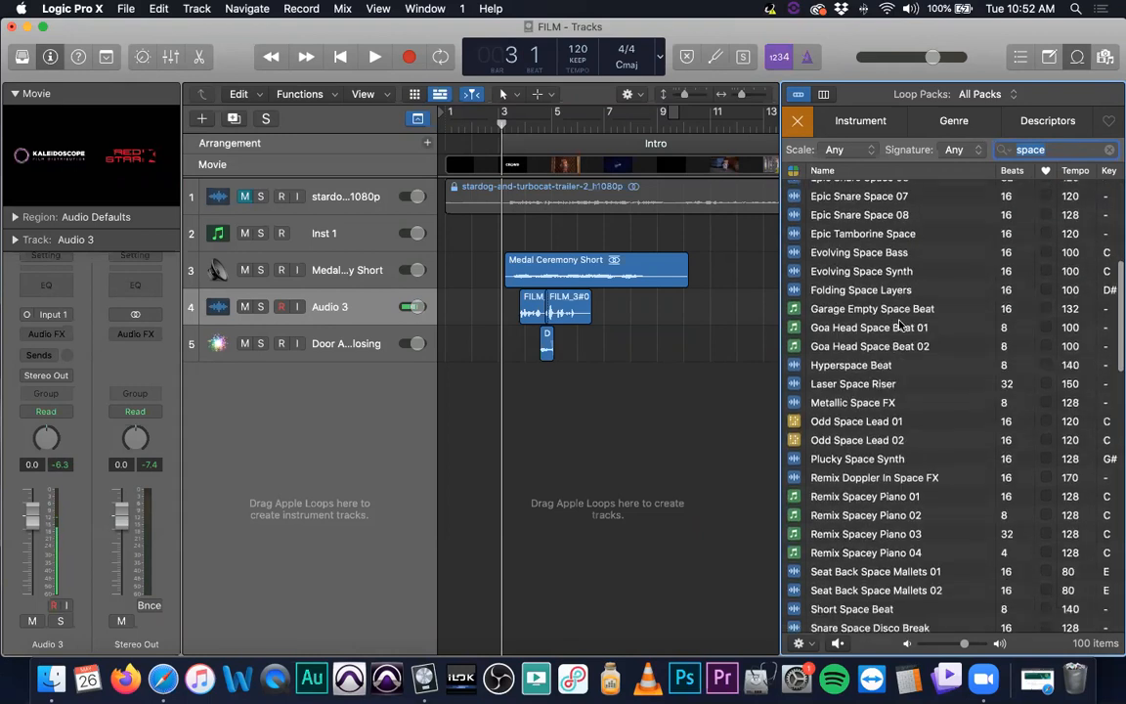
scroll(901, 326, down, 3)
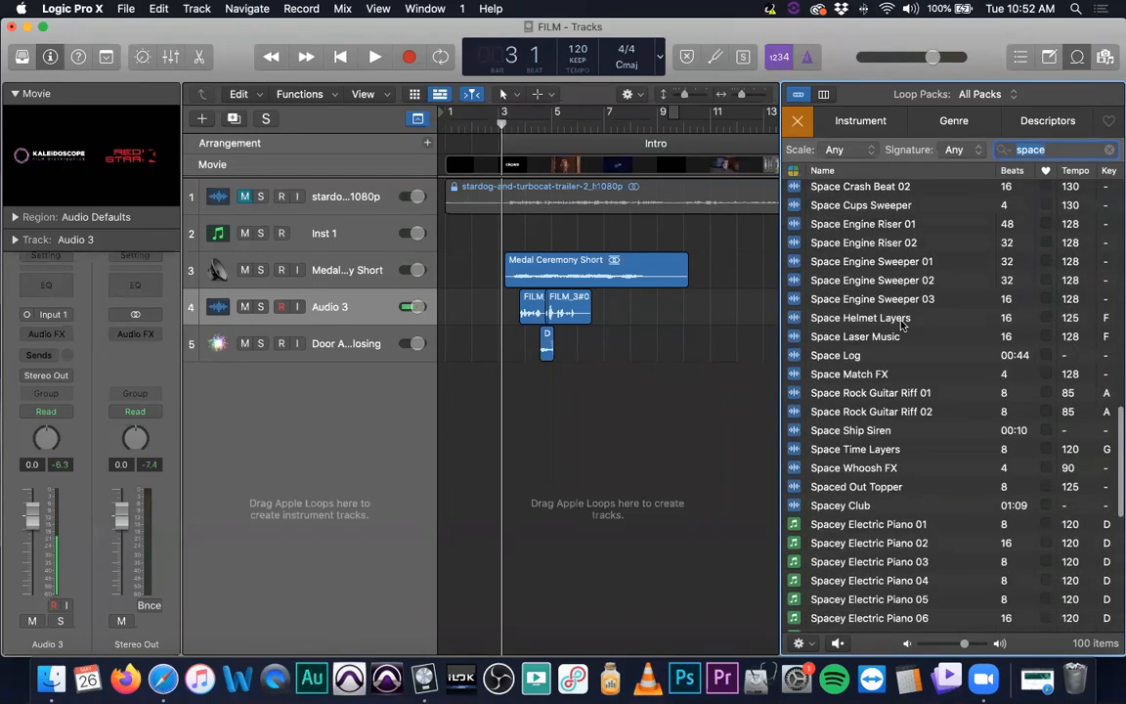
click(873, 262)
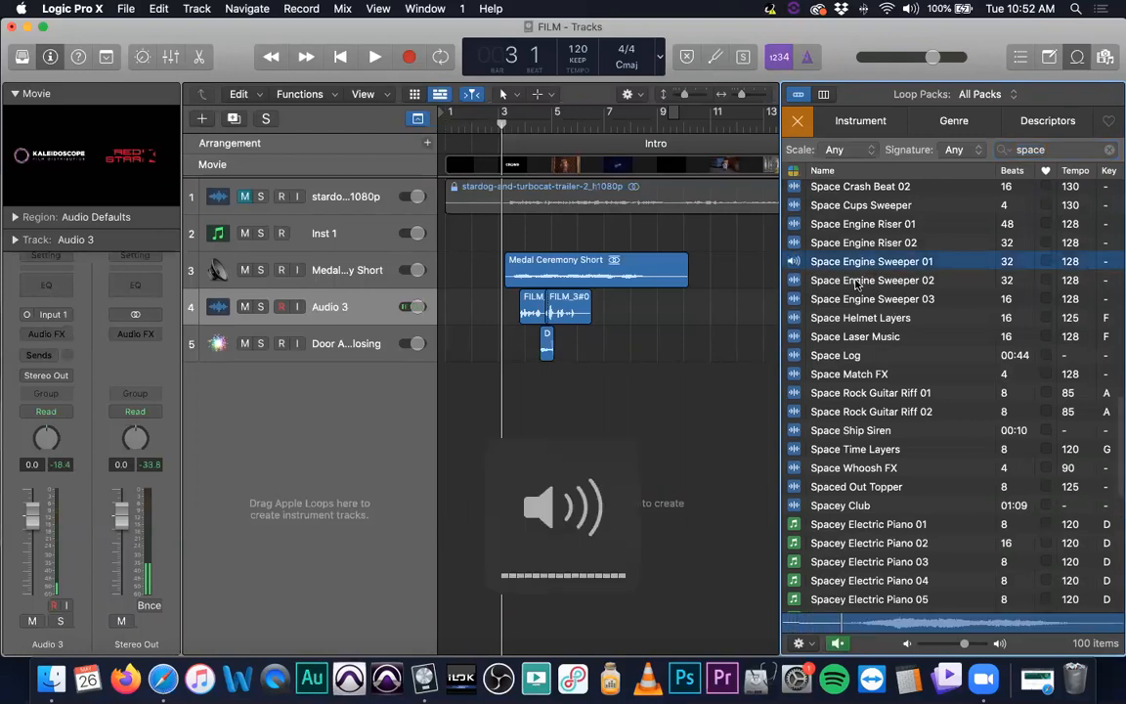
click(856, 282)
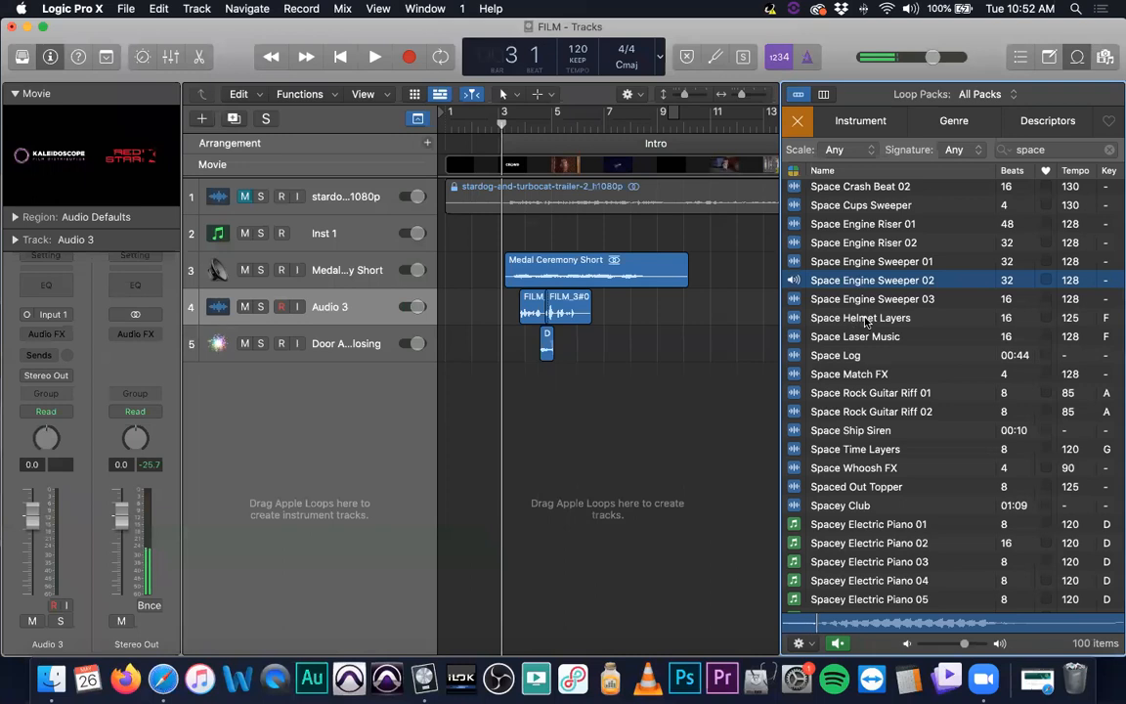
click(862, 228)
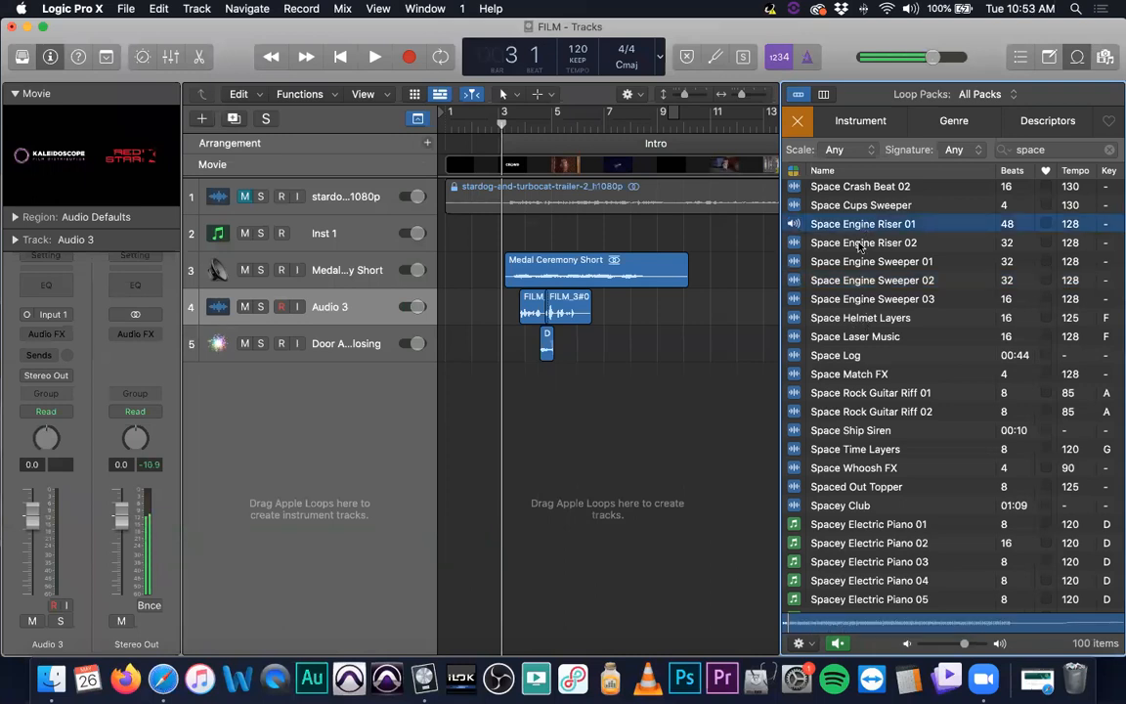
click(858, 244)
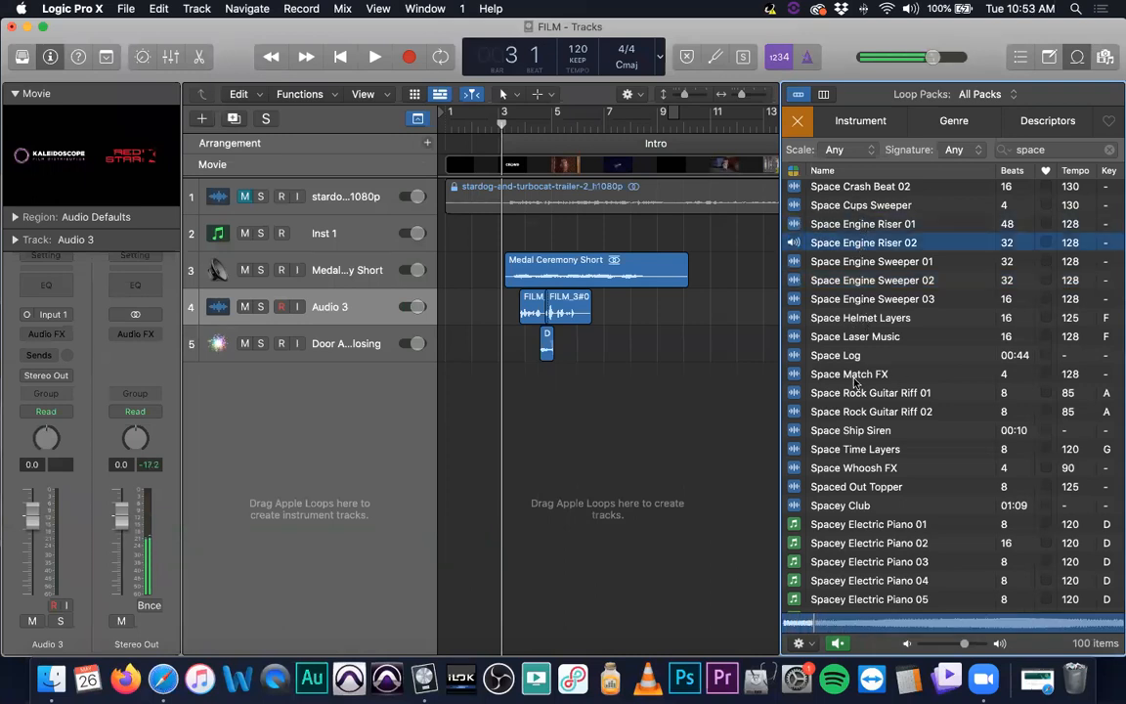
Search the loops for engine and preview Quick Engine Riser
scroll(864, 375, down, 5)
scroll(864, 375, down, 2)
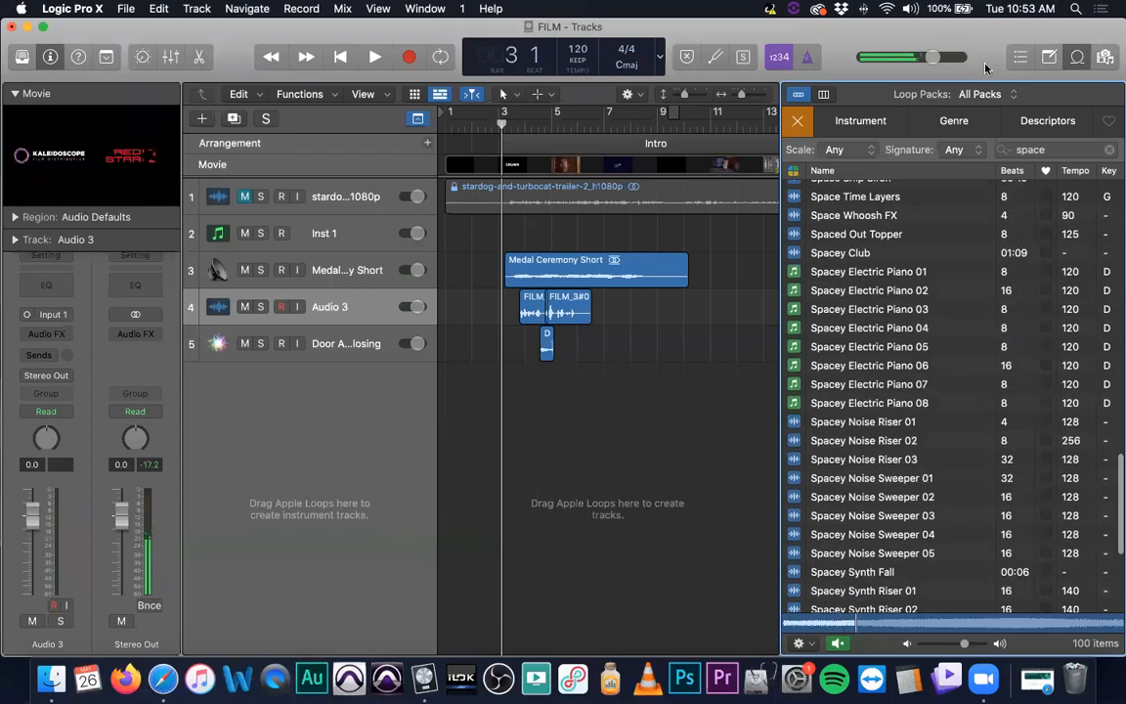
click(978, 148)
key(BackSpace)
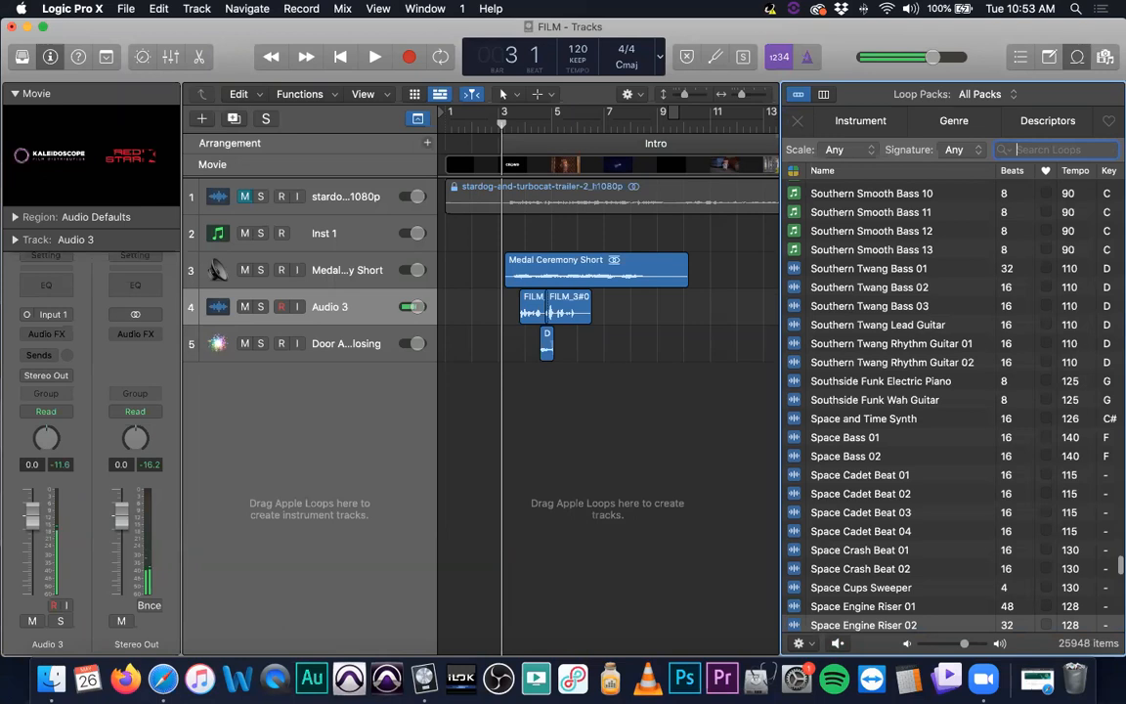
text(engine)
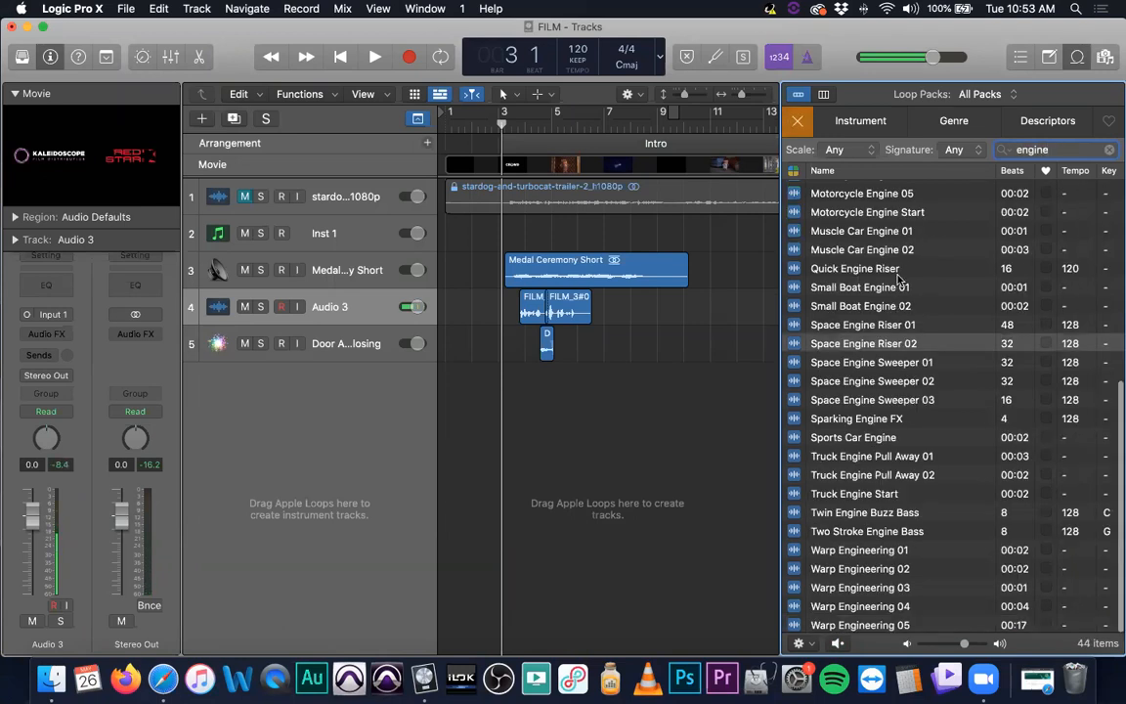
click(856, 267)
scroll(855, 274, up, 6)
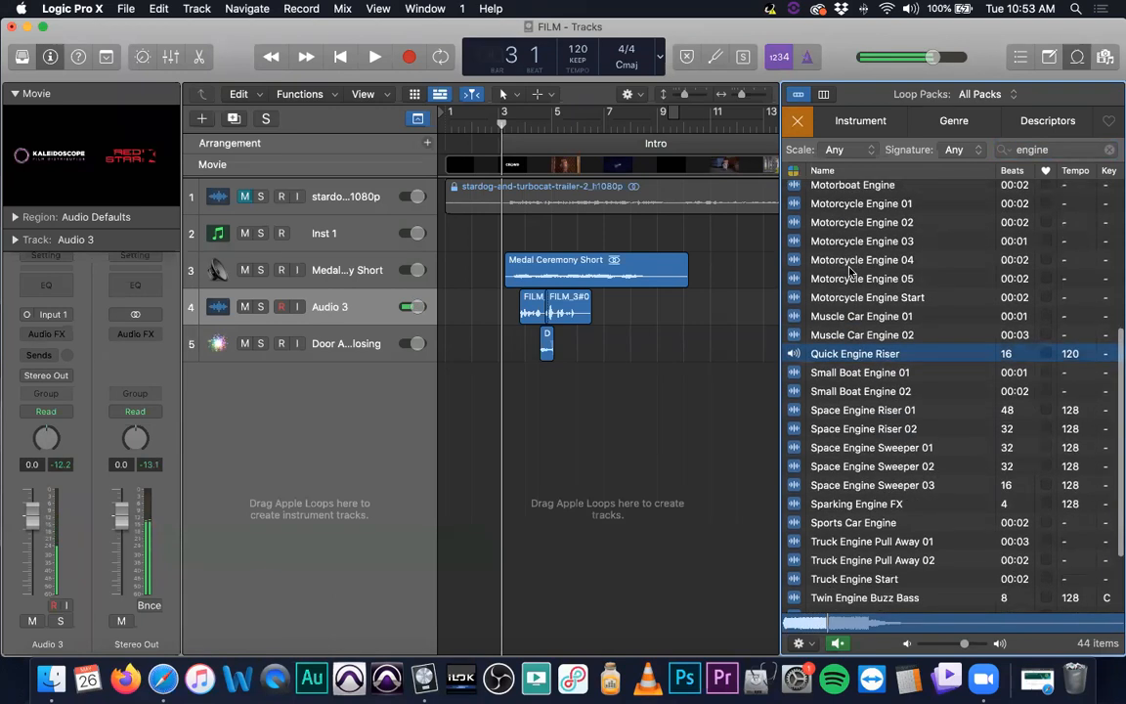
scroll(849, 276, up, 3)
scroll(845, 288, down, 2)
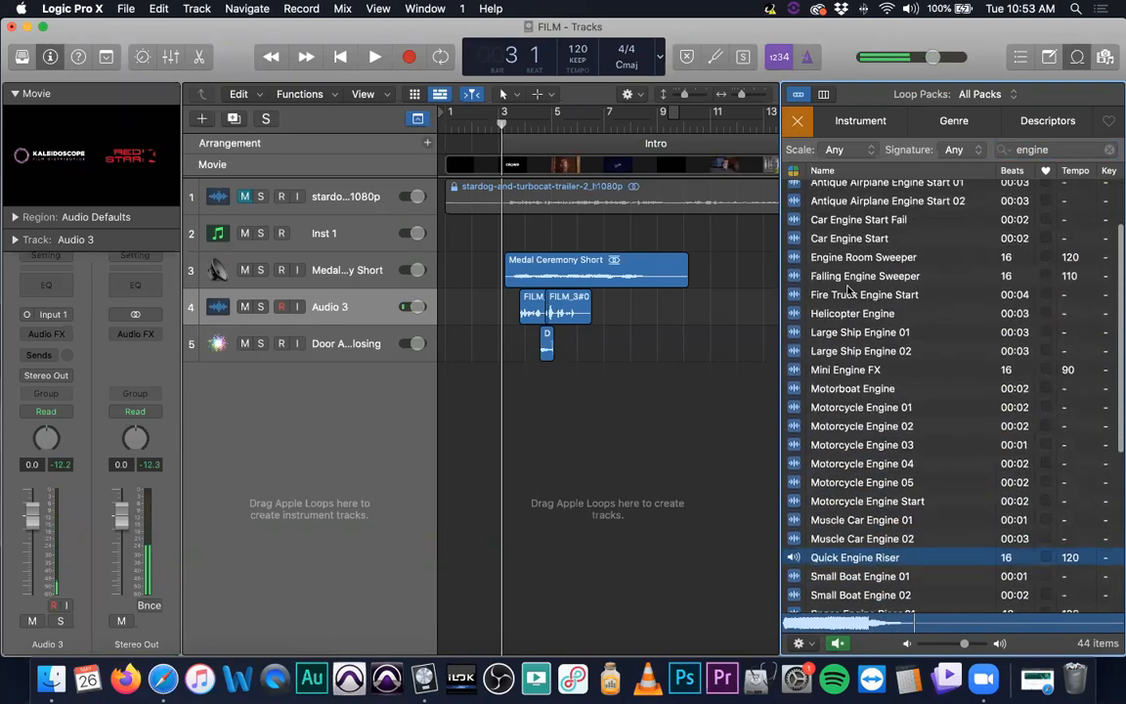
Preview the Helicopter Engine, Engine Room Sweeper, Car Engine Start Fail and Car Engine Start loops
click(845, 295)
key(Down)
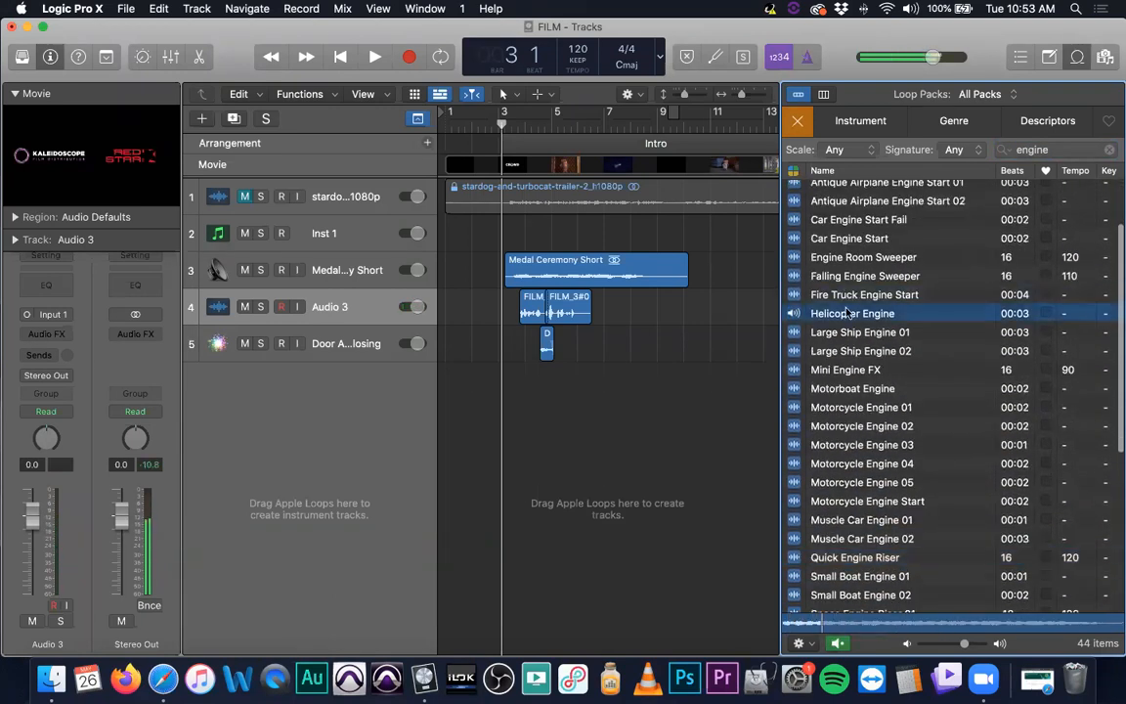
click(847, 257)
scroll(851, 274, up, 4)
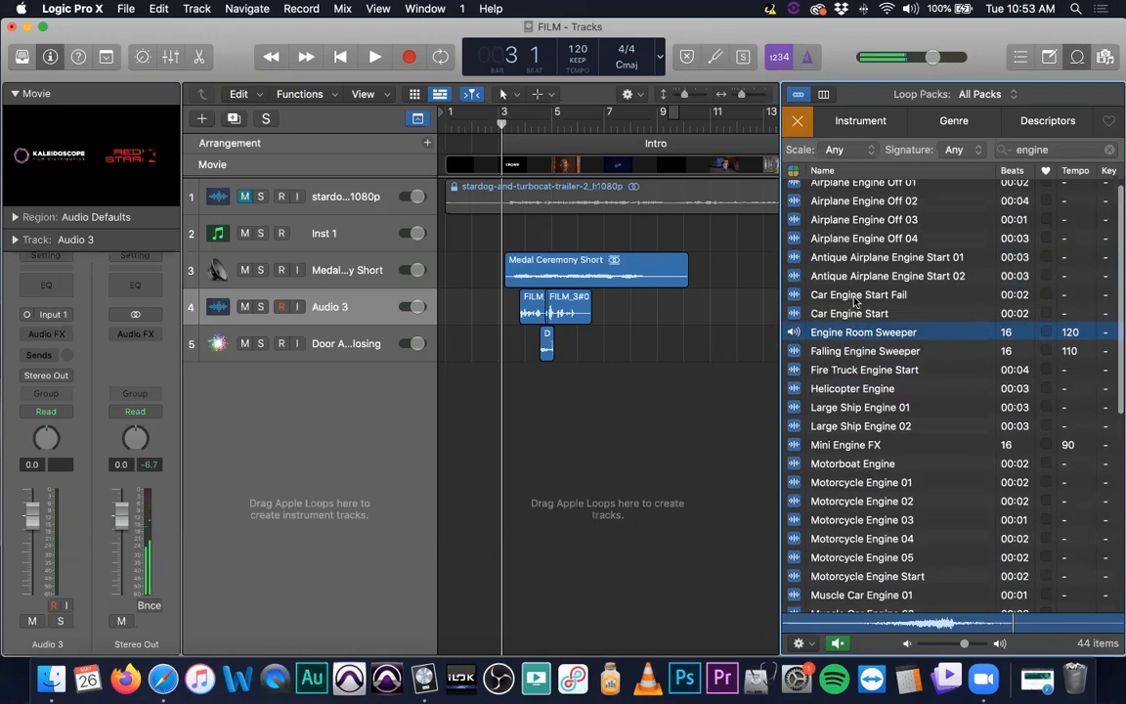
click(848, 299)
click(847, 315)
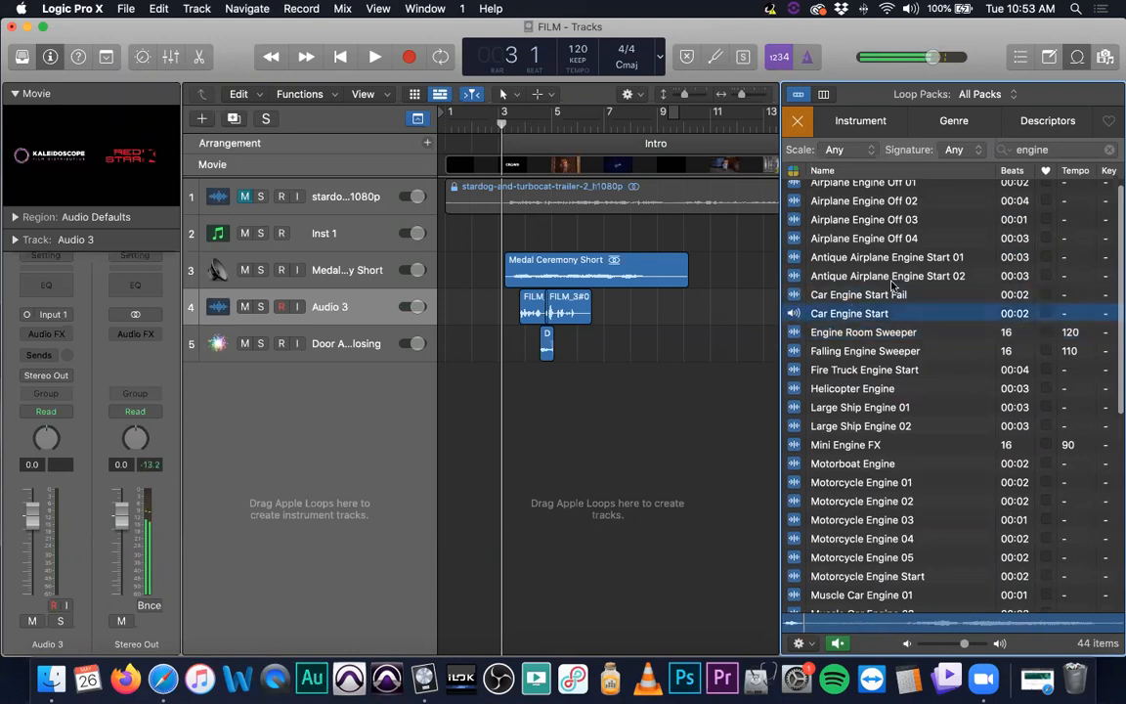
scroll(847, 262, up, 1)
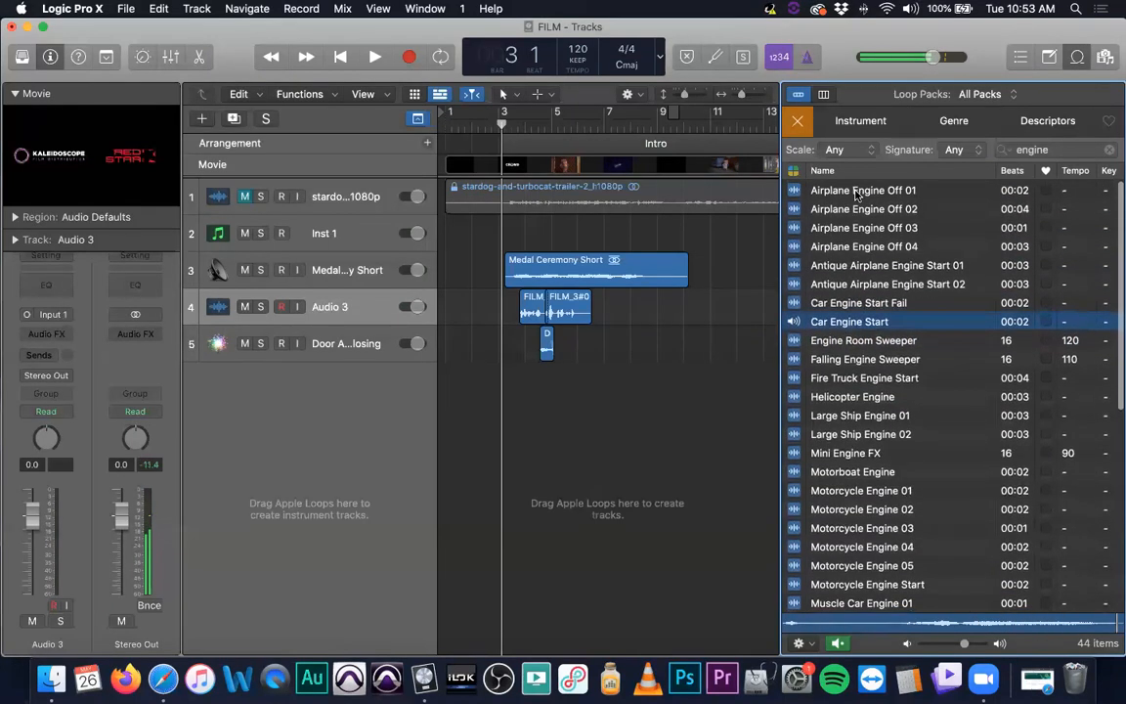
Preview the Airplane Engine Off 01 to 04 and Antique Airplane Engine Start loops
click(858, 194)
click(854, 210)
click(853, 230)
click(848, 248)
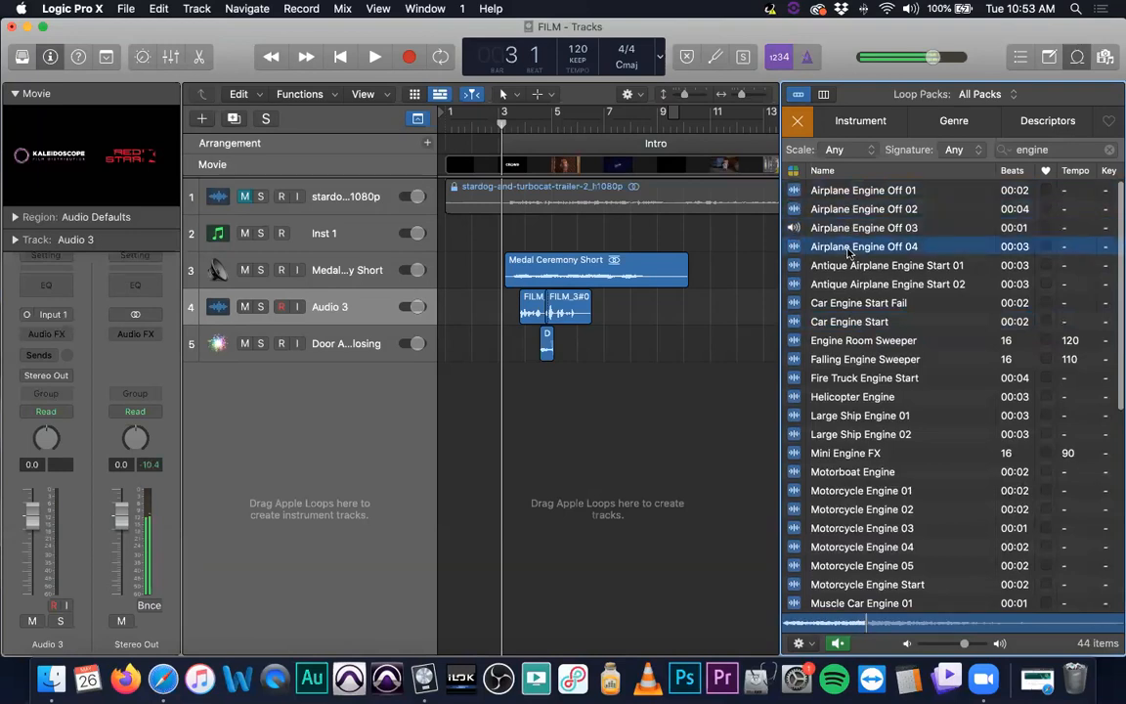
click(860, 266)
click(871, 279)
scroll(879, 391, down, 2)
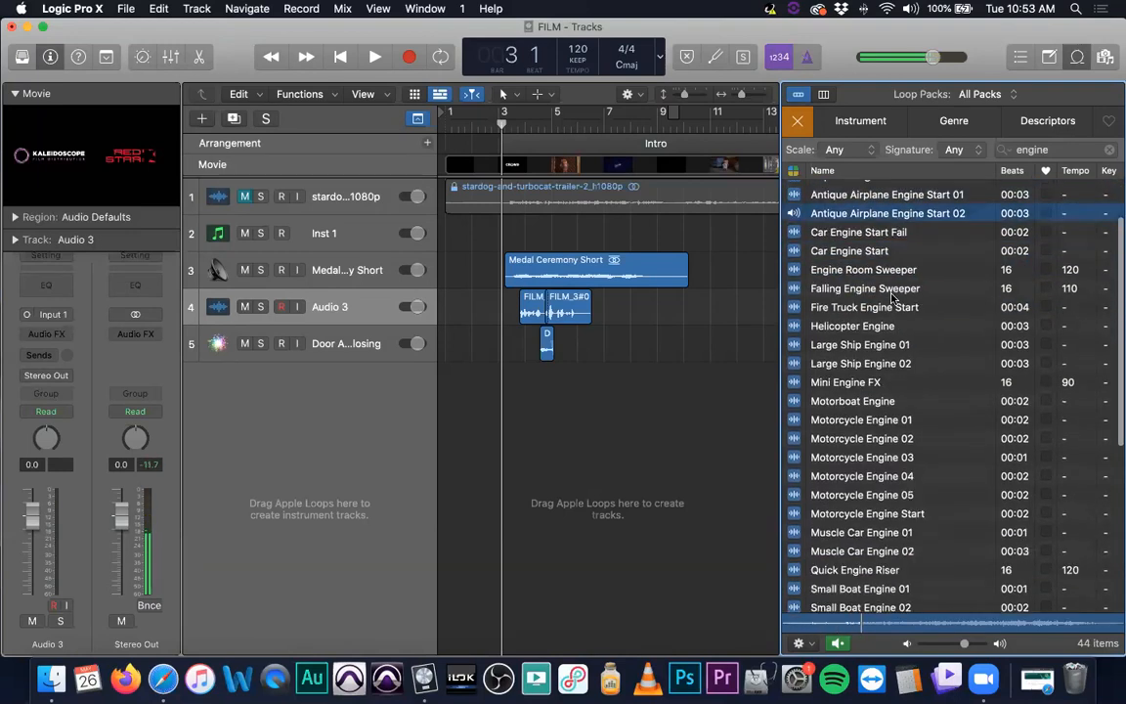
Play and stop the project briefly, then move the playhead to bar 6
scroll(885, 464, down, 5)
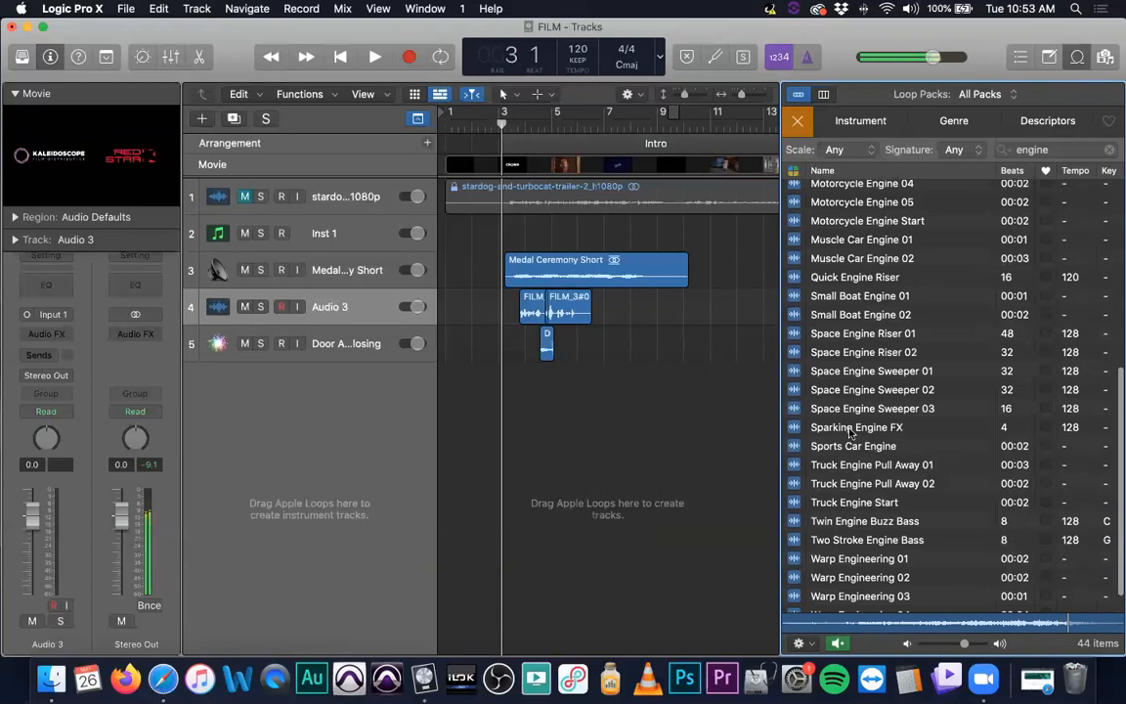
key(space)
key(space)
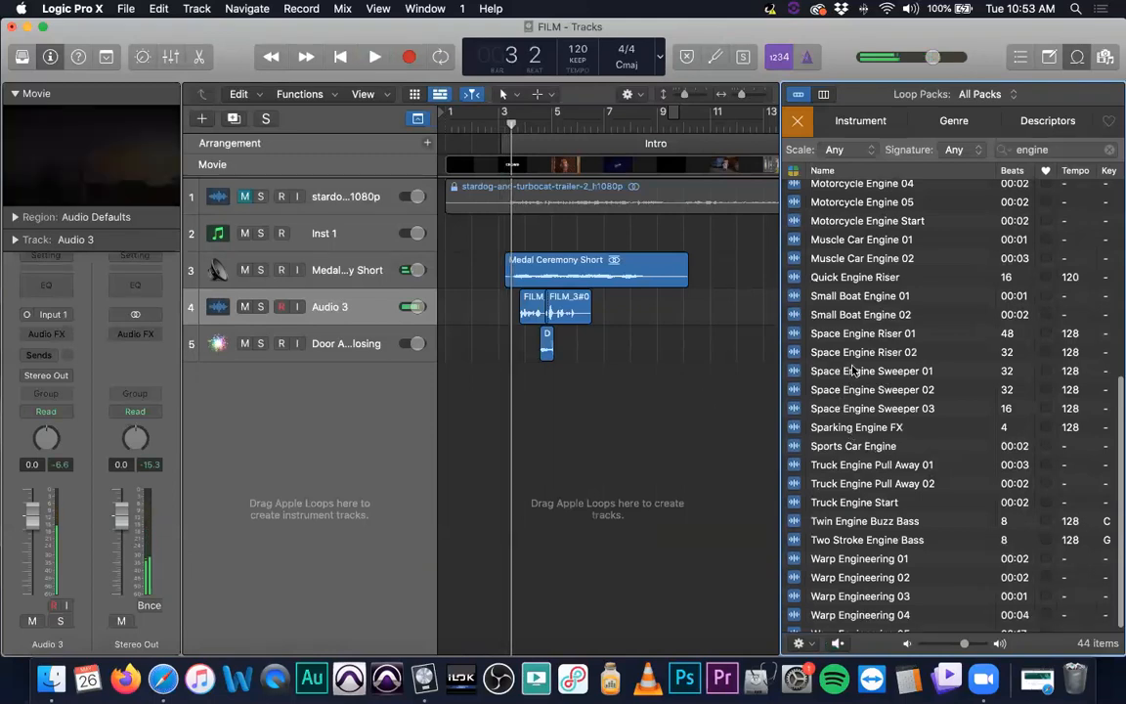
scroll(879, 459, down, 1)
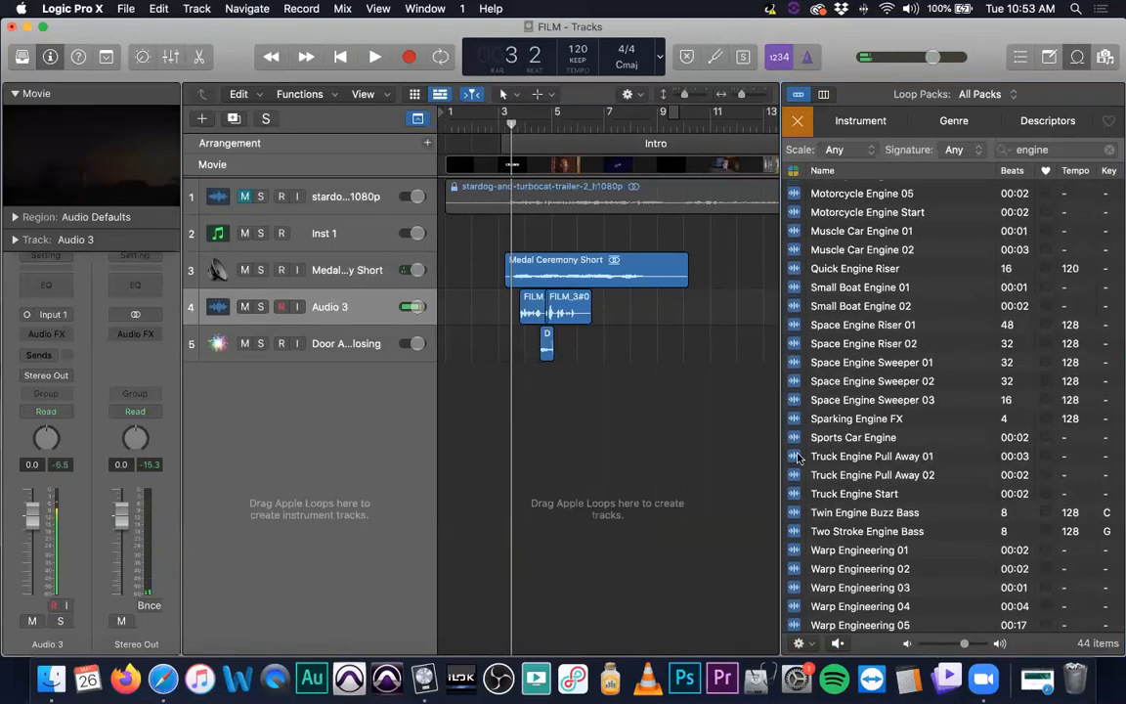
drag(511, 118, 577, 120)
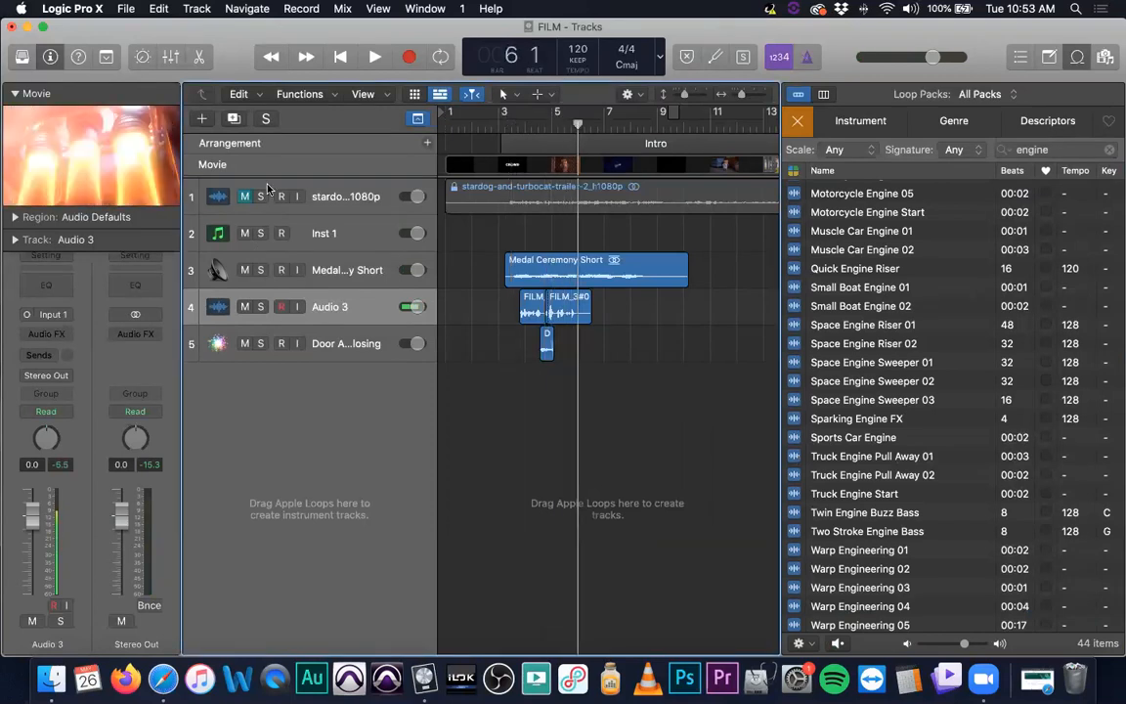
Preview the Sparking Engine FX, Truck Engine Start, Twin Engine Buzz Bass, Two Stroke Engine Bass and Warp Engineering loops
click(854, 420)
click(847, 494)
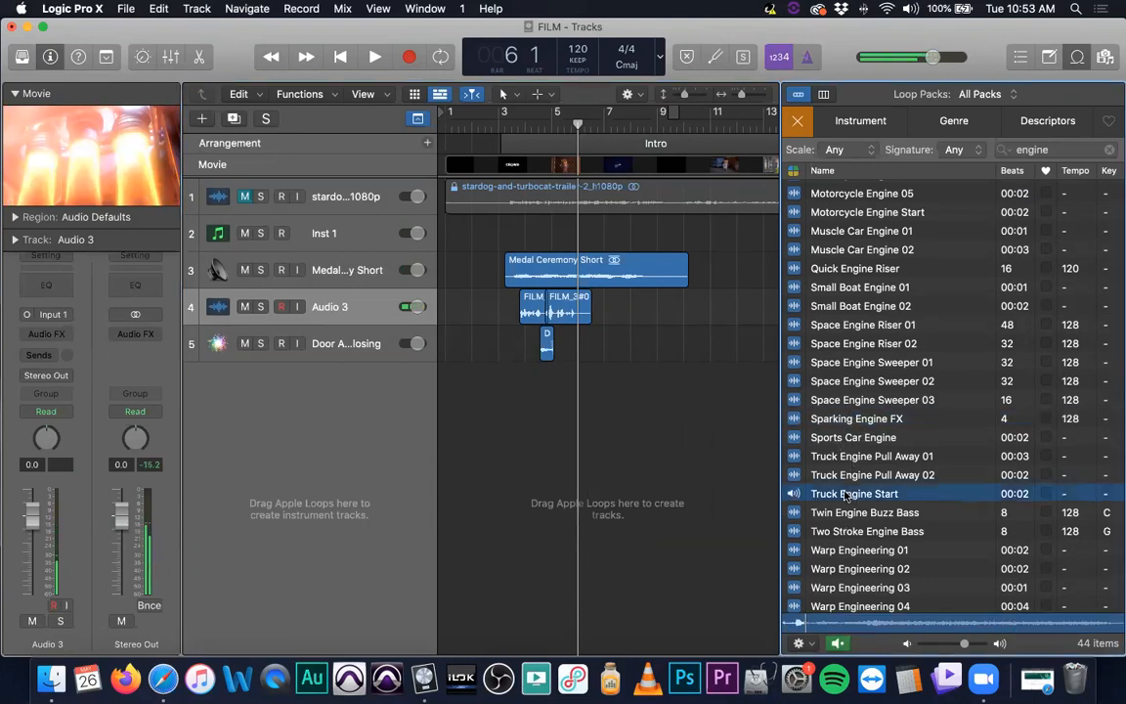
click(860, 512)
click(862, 530)
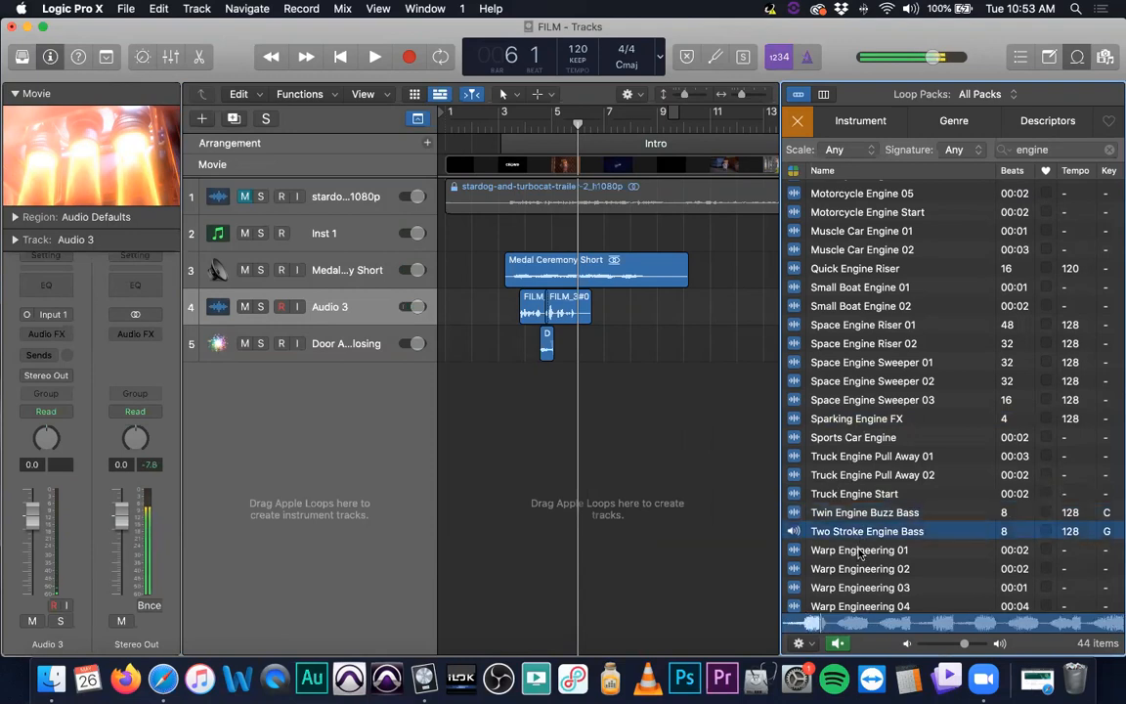
click(860, 550)
click(859, 569)
click(857, 588)
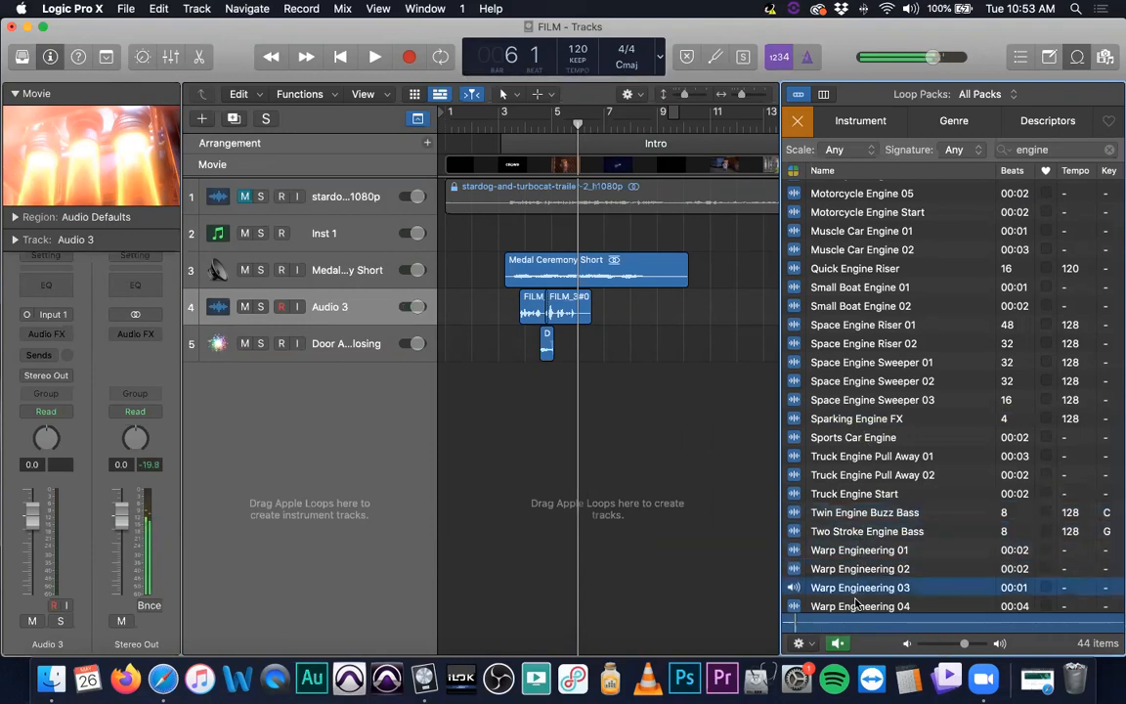
click(857, 606)
scroll(852, 499, down, 1)
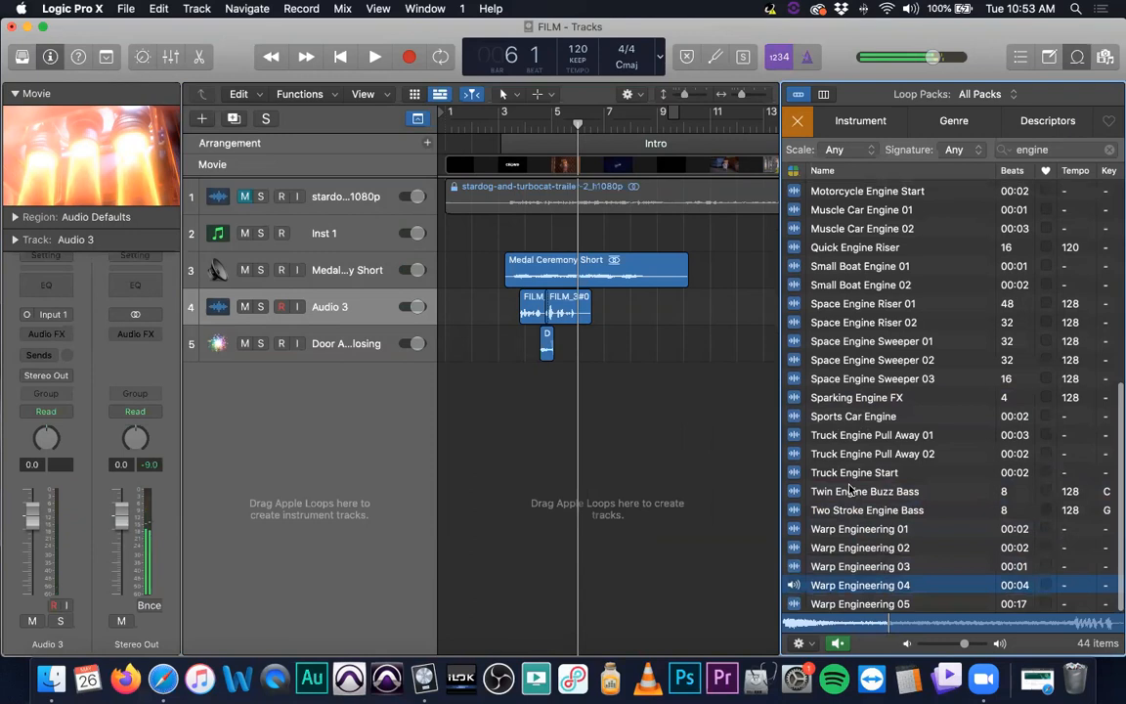
Preview the Space Engine Riser 02, Small Boat Engine, Quick Engine Riser, Motorboat Engine and Mini Engine FX loops
scroll(850, 489, up, 3)
click(872, 374)
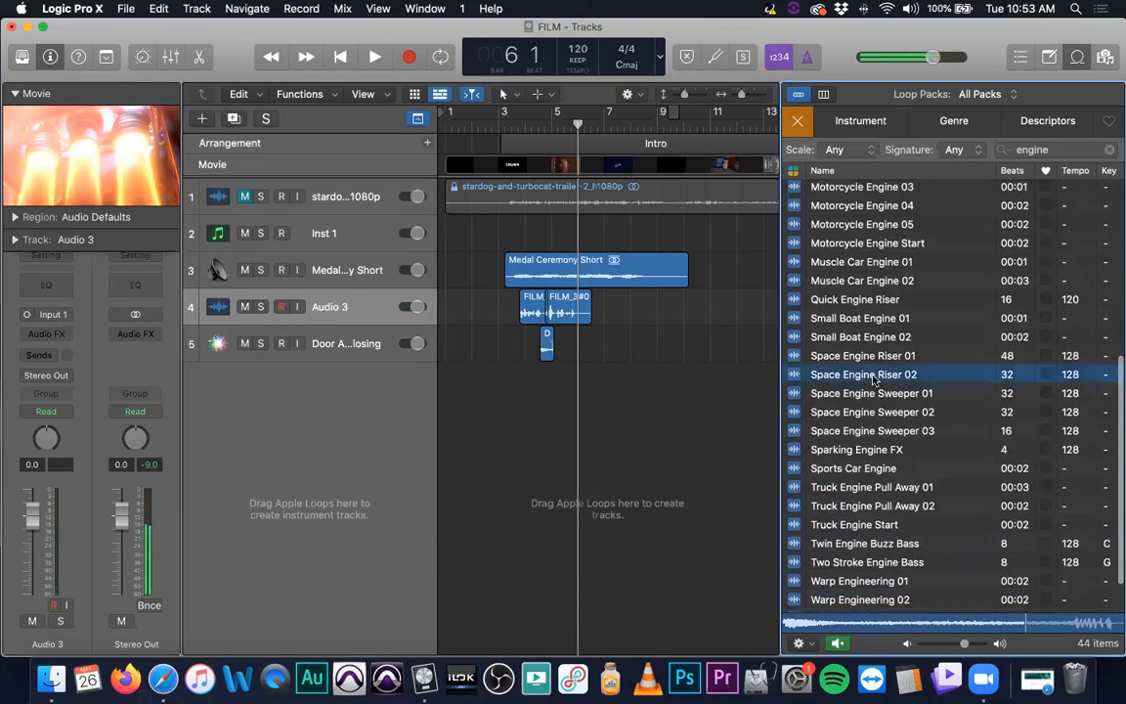
click(864, 336)
click(862, 317)
click(860, 299)
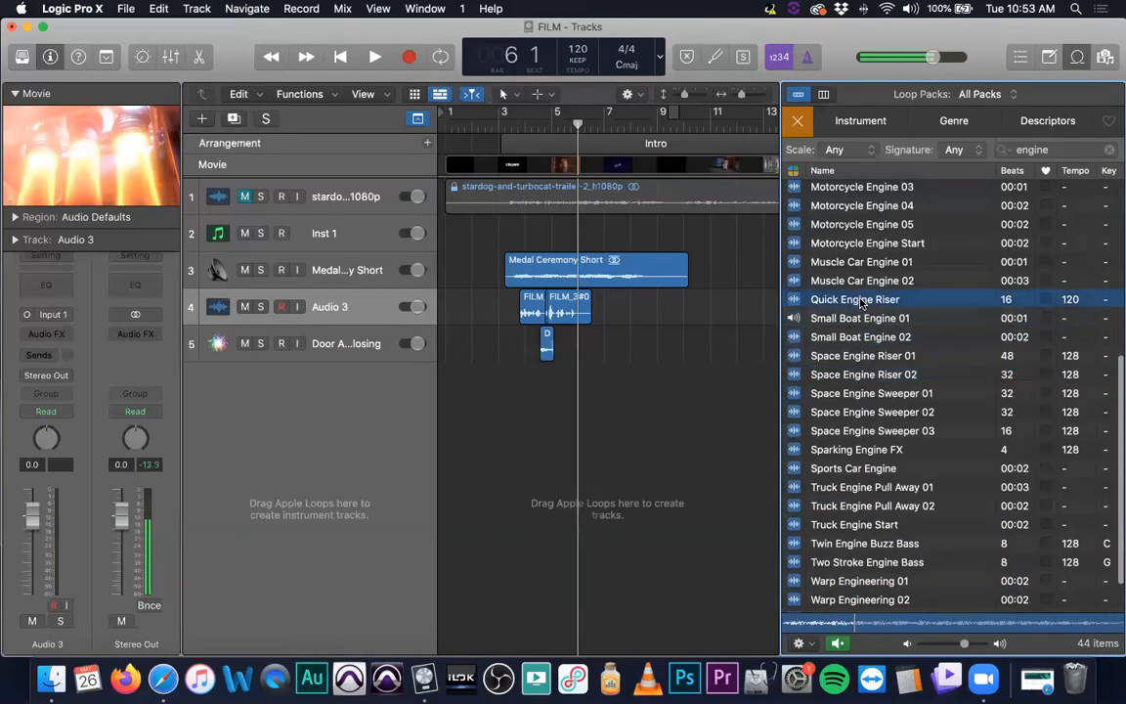
scroll(863, 274, up, 5)
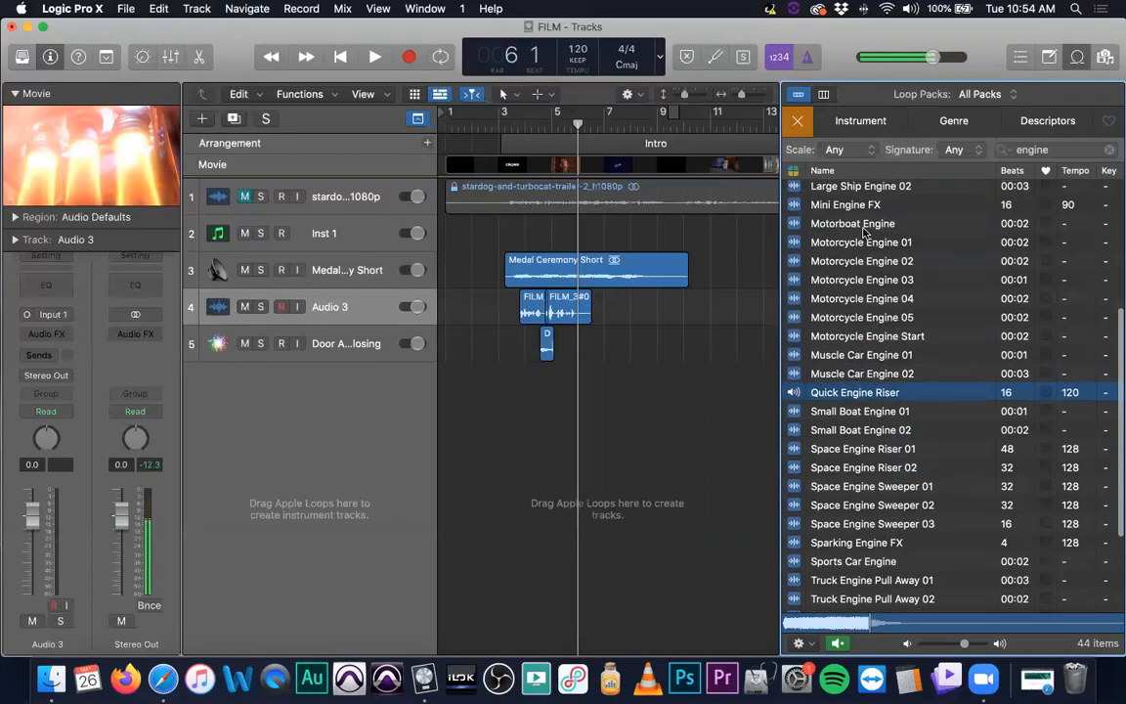
click(864, 228)
scroll(840, 337, up, 6)
click(838, 330)
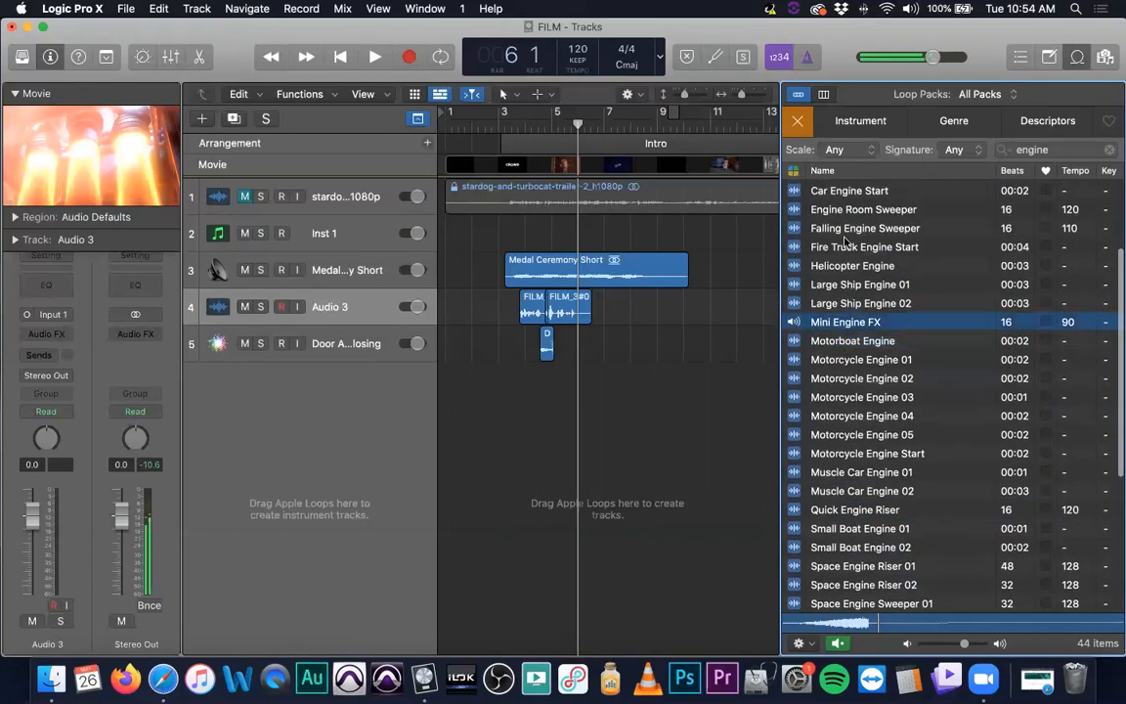
Preview the Car Engine Start, Car Engine Start Fail and Airplane Engine Off 03 loops again
scroll(846, 244, up, 2)
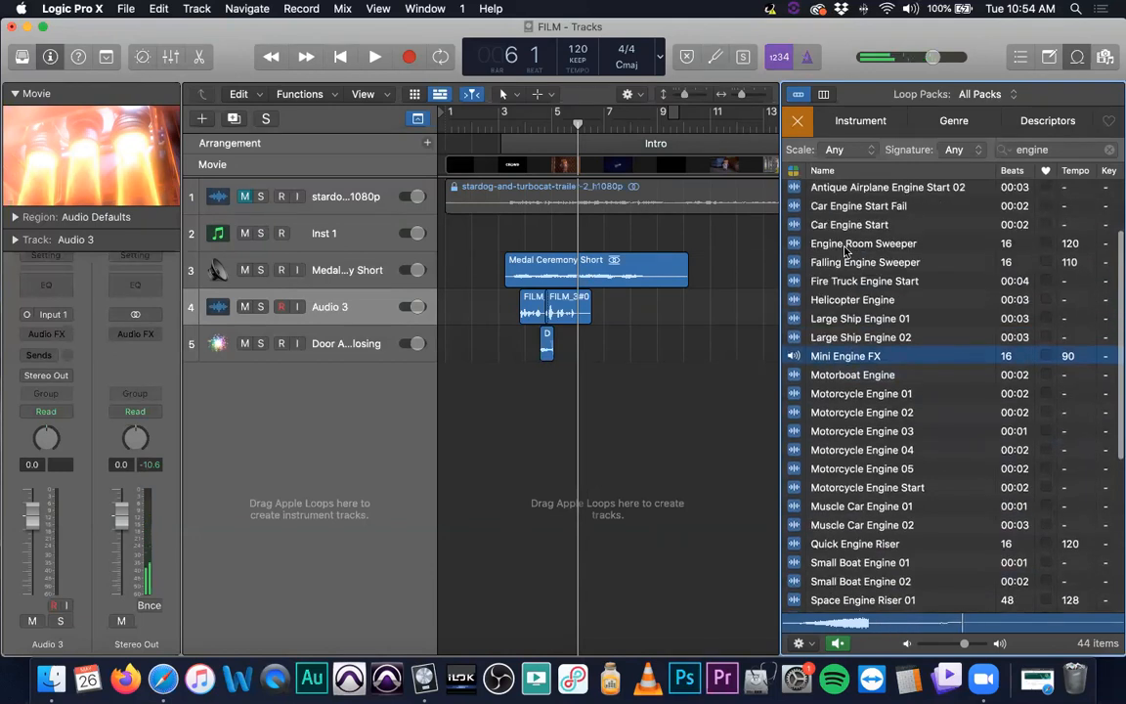
scroll(846, 252, up, 5)
click(849, 314)
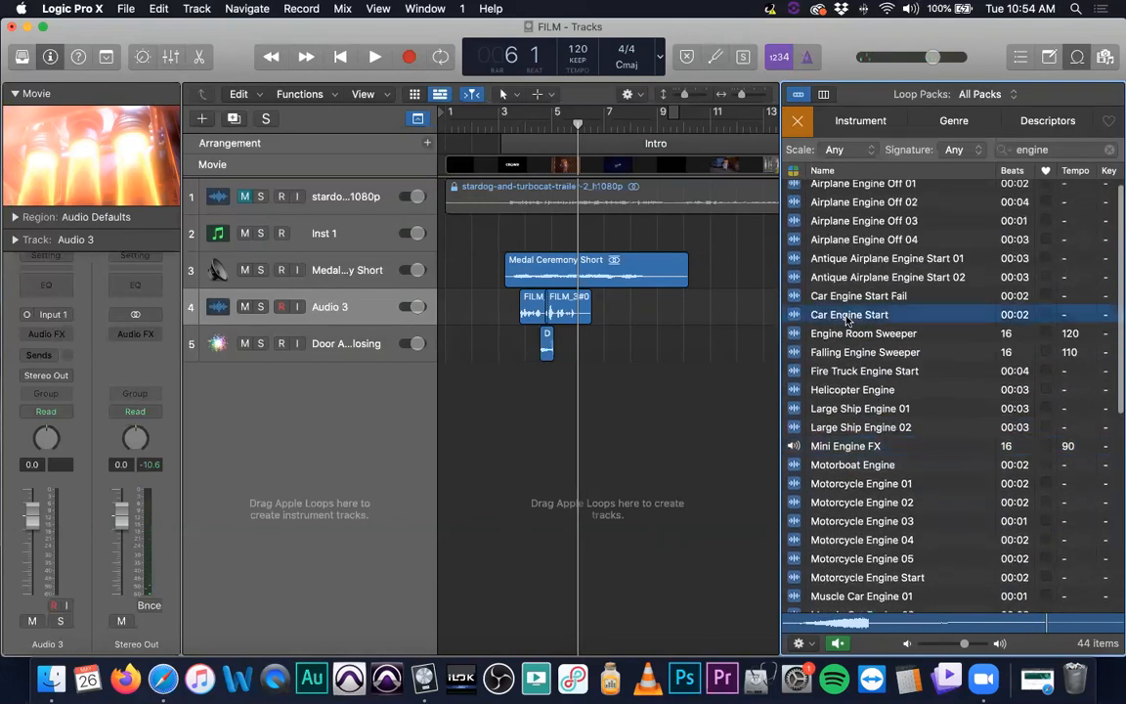
click(858, 296)
scroll(855, 318, up, 1)
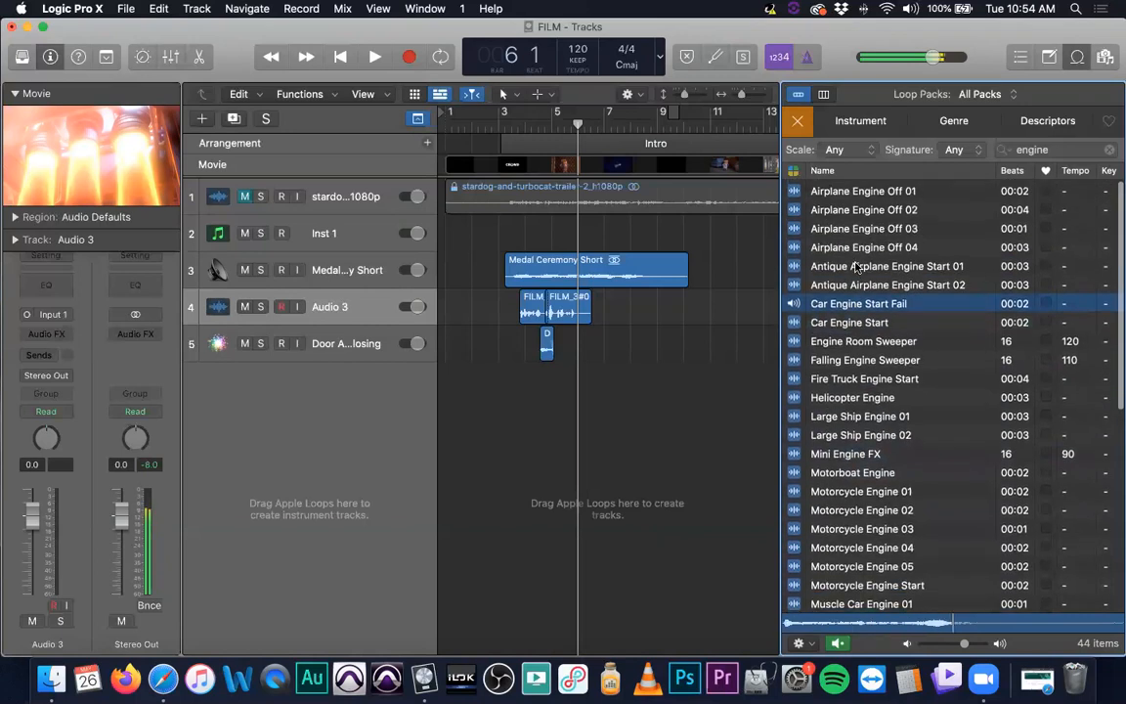
key(Up)
key(Up)
key(Up)
key(Up)
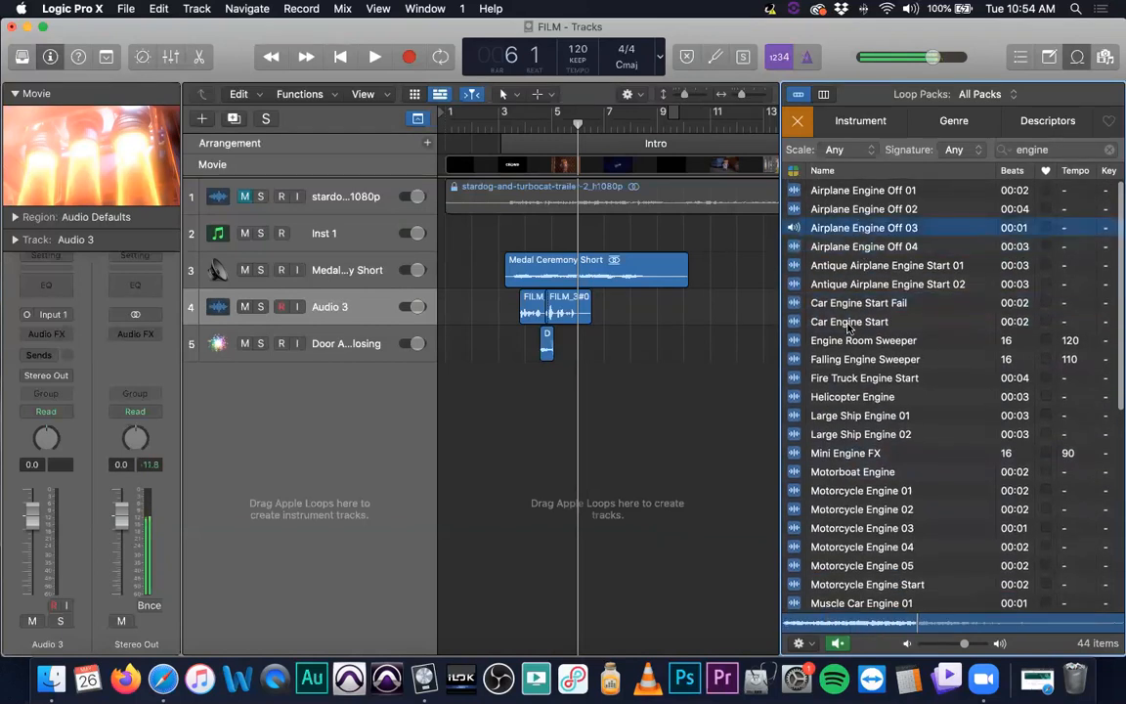
Preview the engine loops from Engine Room Sweeper down to Motorboat Engine one after another
click(847, 339)
click(853, 358)
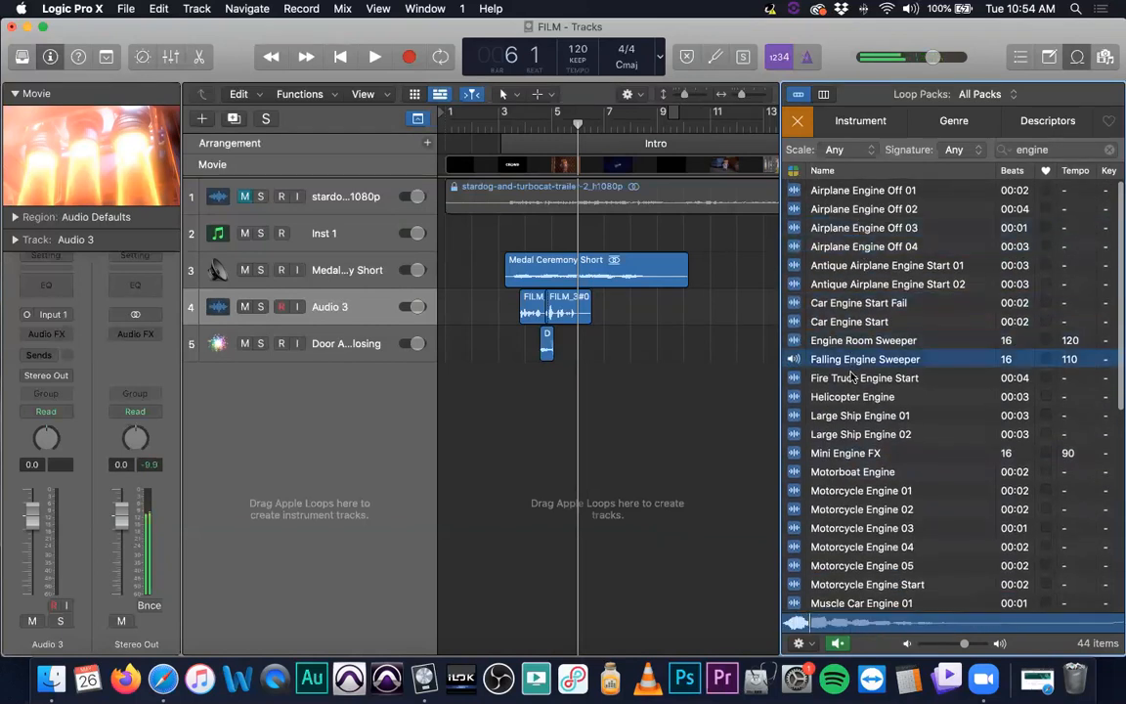
click(850, 377)
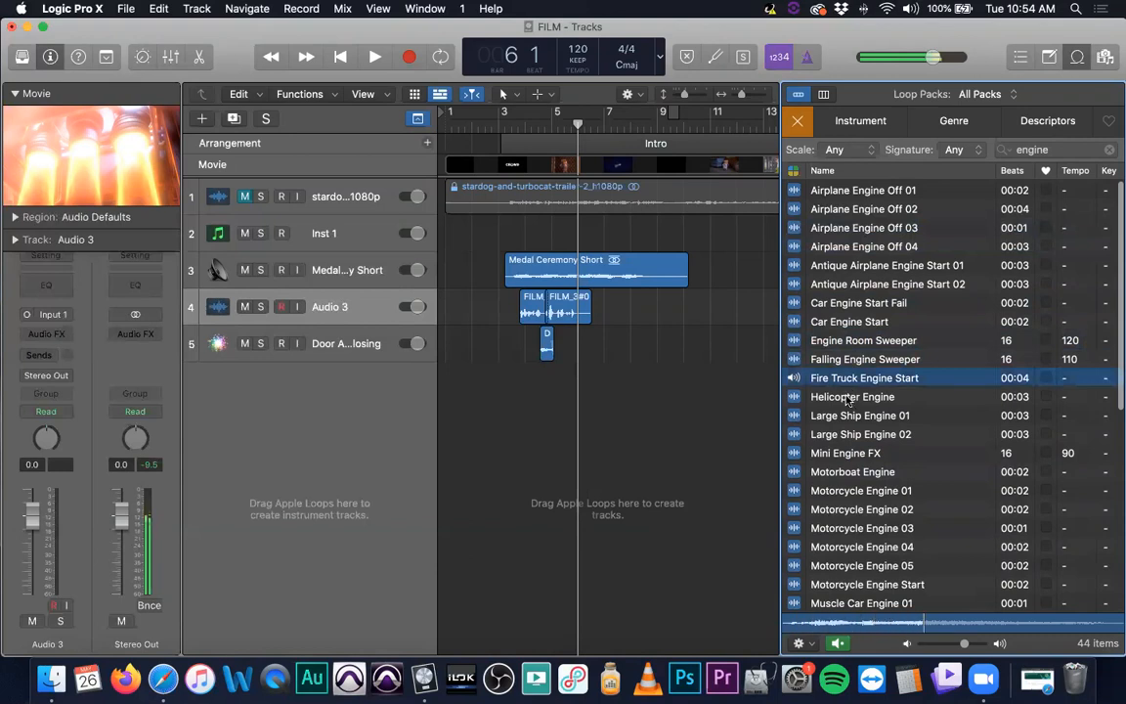
click(848, 396)
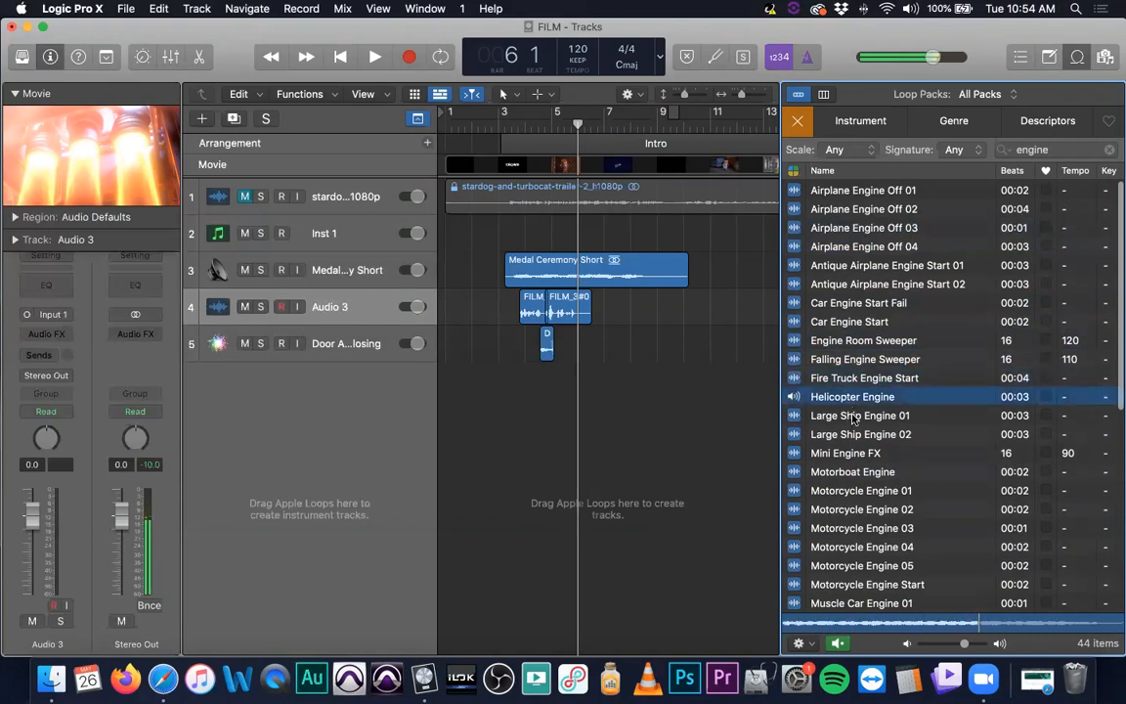
click(853, 417)
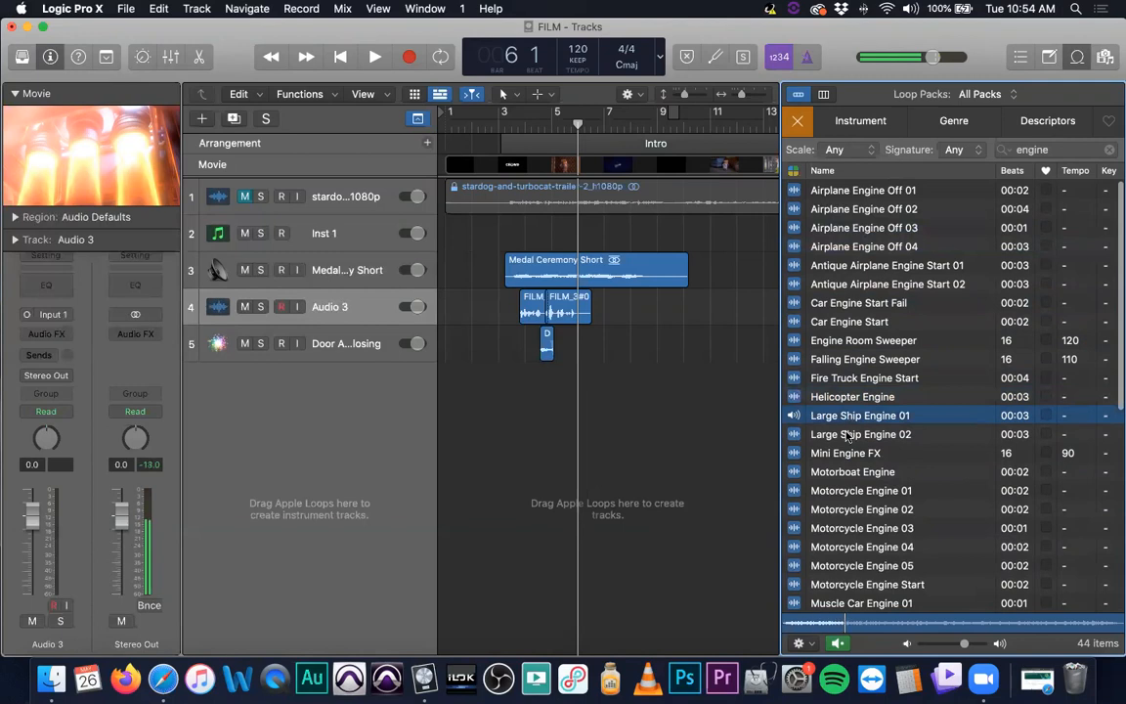
click(850, 436)
click(854, 455)
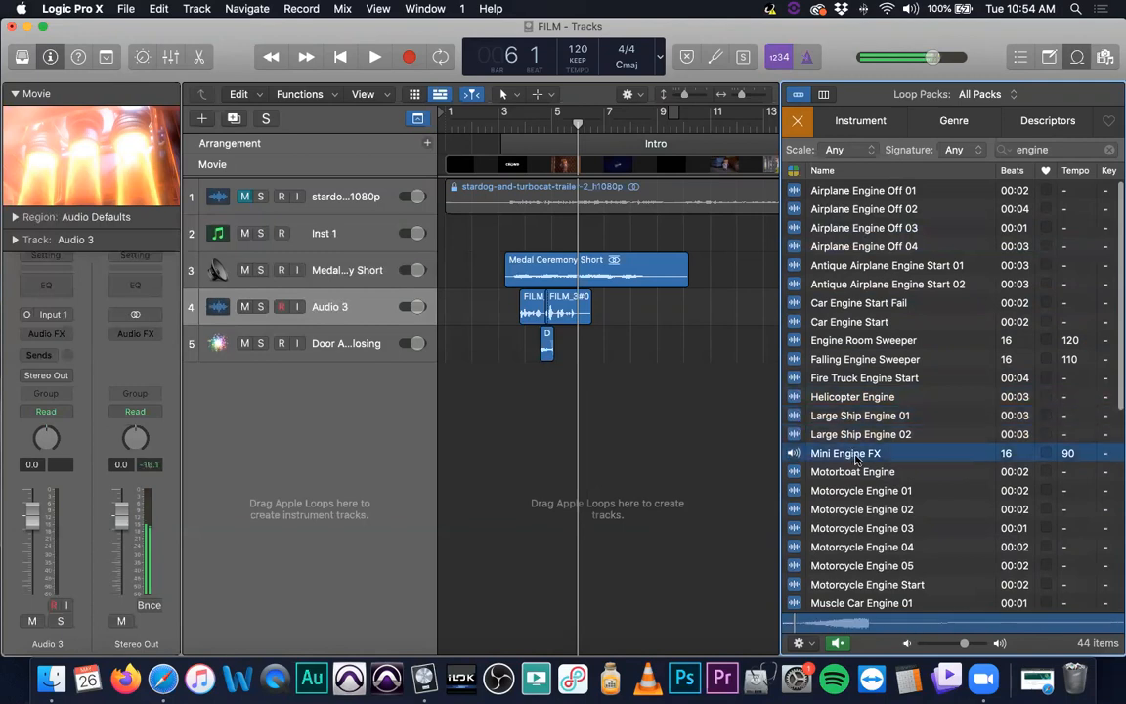
click(849, 473)
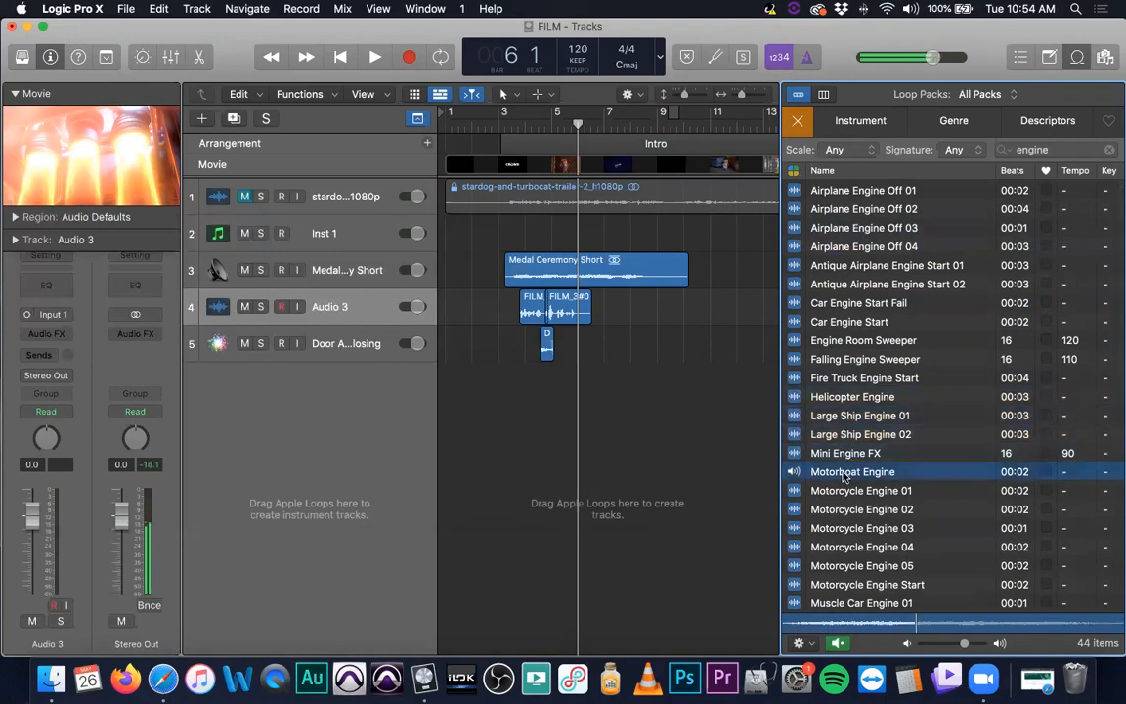
scroll(846, 503, down, 3)
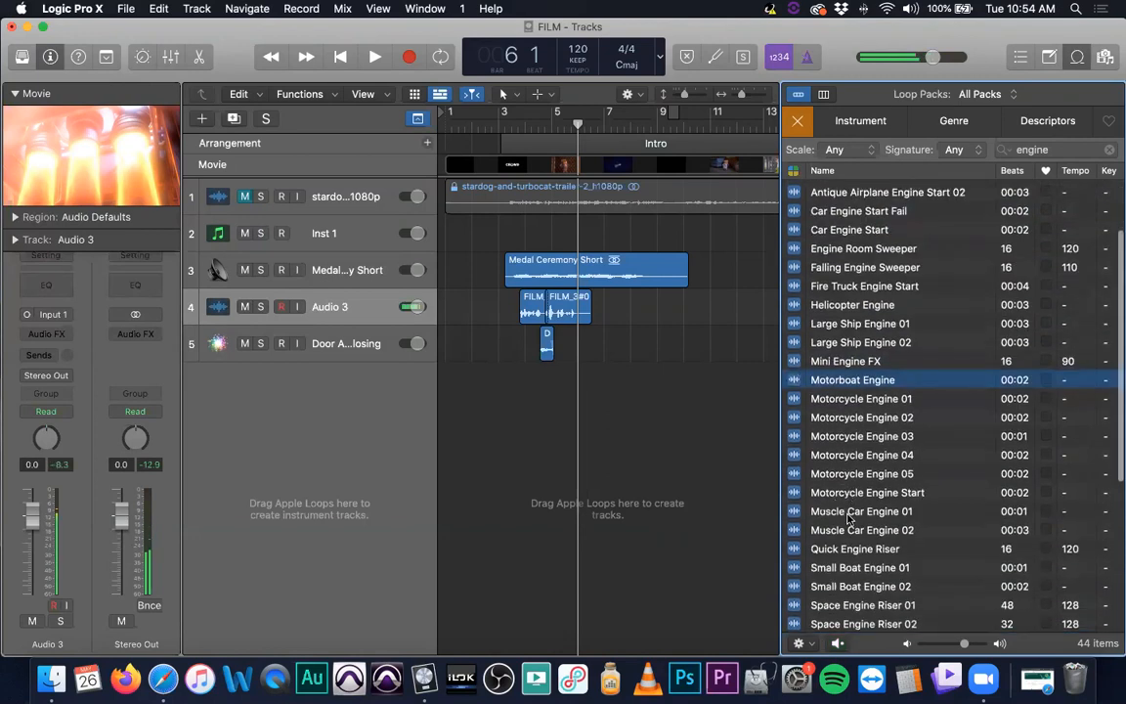
Add the Muscle Car Engine 01 loop on a new track at about bar 6 and nudge it slightly later
click(846, 513)
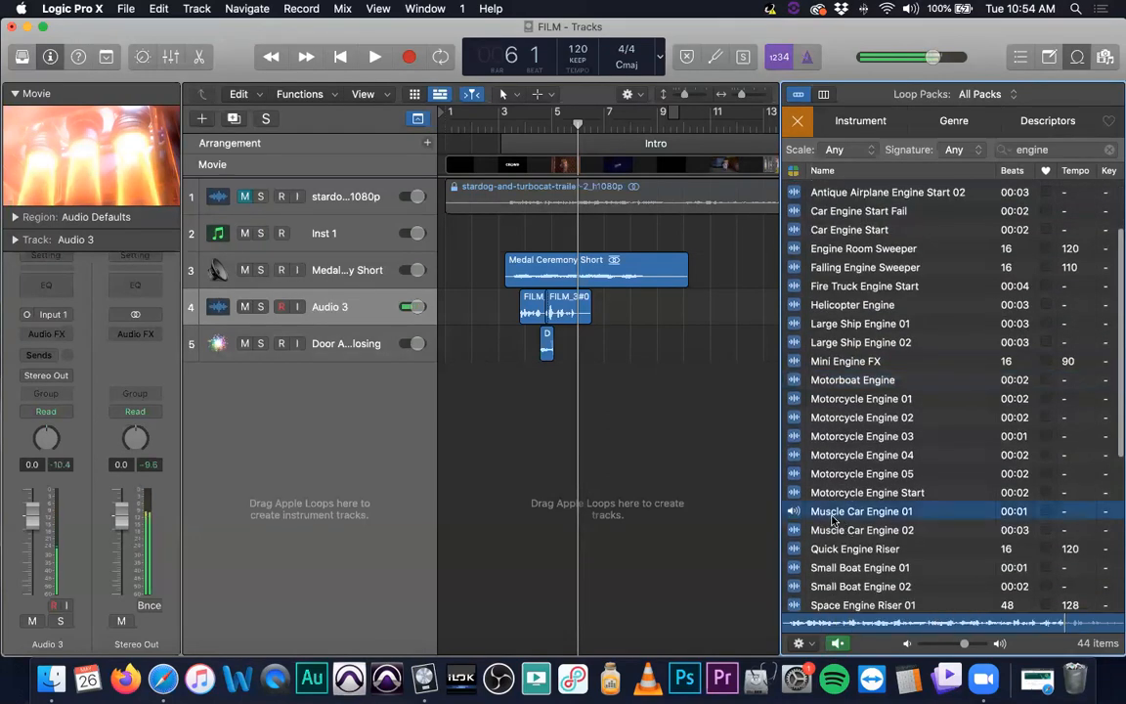
drag(832, 515, 577, 391)
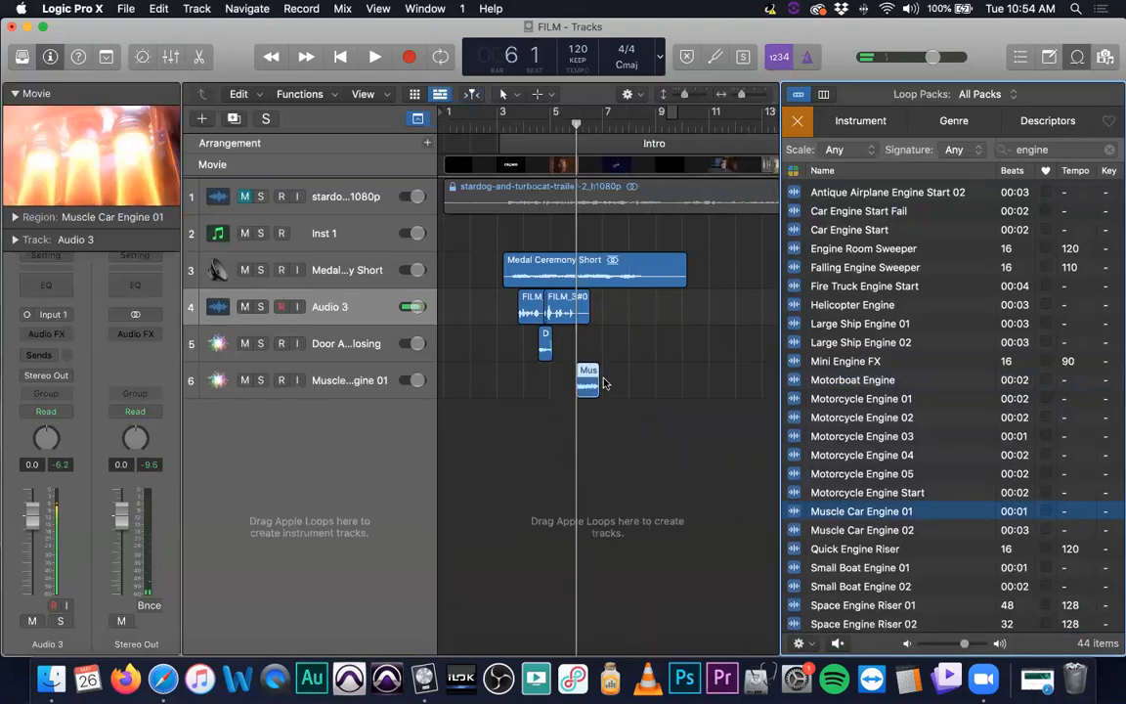
key(super+Right)
key(super+Right)
key(super+Right)
mouse_move(606, 382)
mouse_down()
mouse_move(670, 387)
mouse_move(626, 387)
mouse_up()
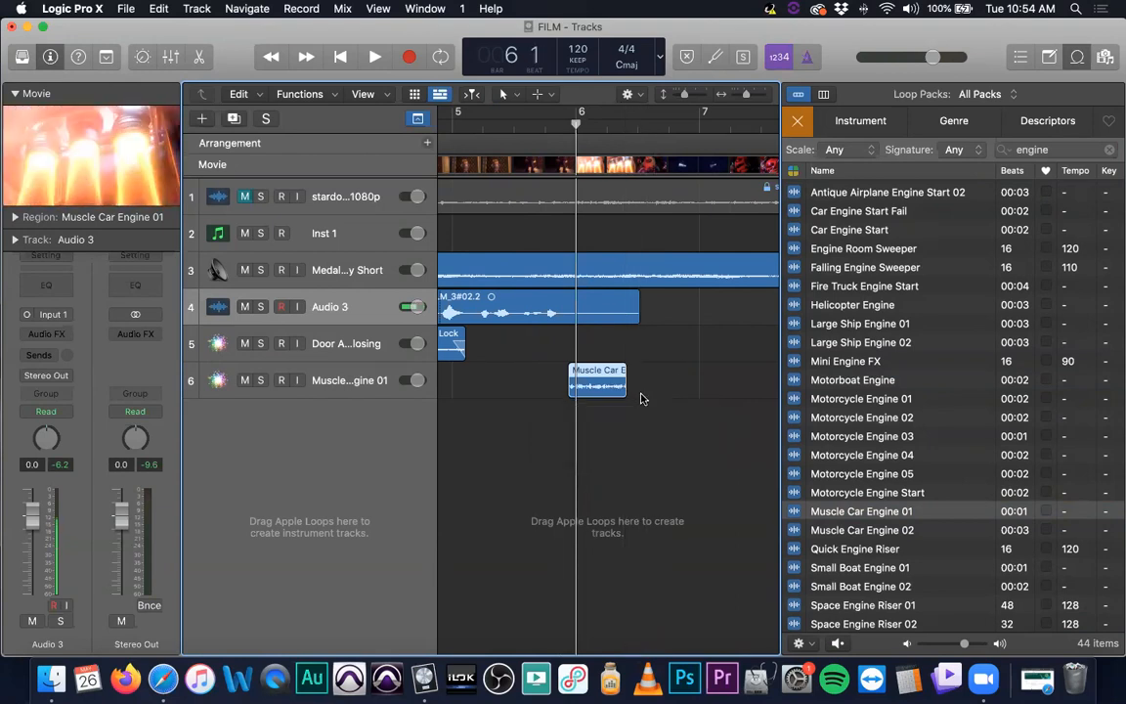
Lower the Muscle Car Engine 01 track's volume and play back the passage from about bar 5 to check it
scroll(643, 396, up, 2)
scroll(643, 396, up, 1)
key(t)
key(a)
drag(644, 498, 564, 472)
drag(374, 482, 348, 481)
click(479, 128)
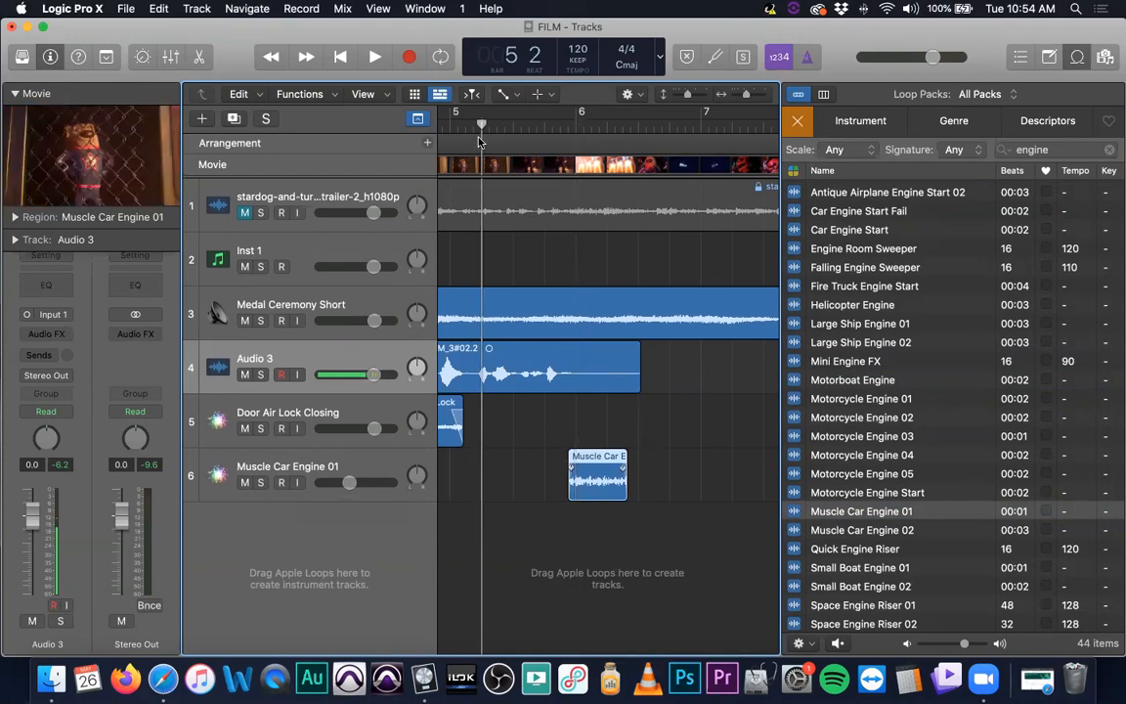
key(space)
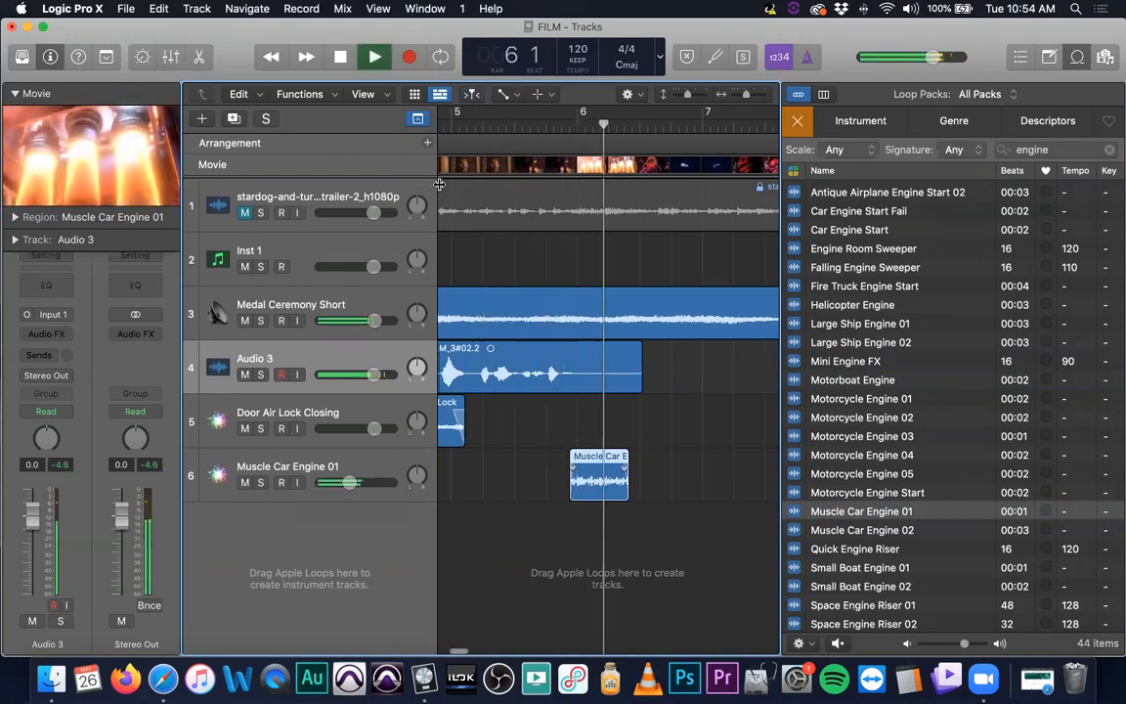
key(space)
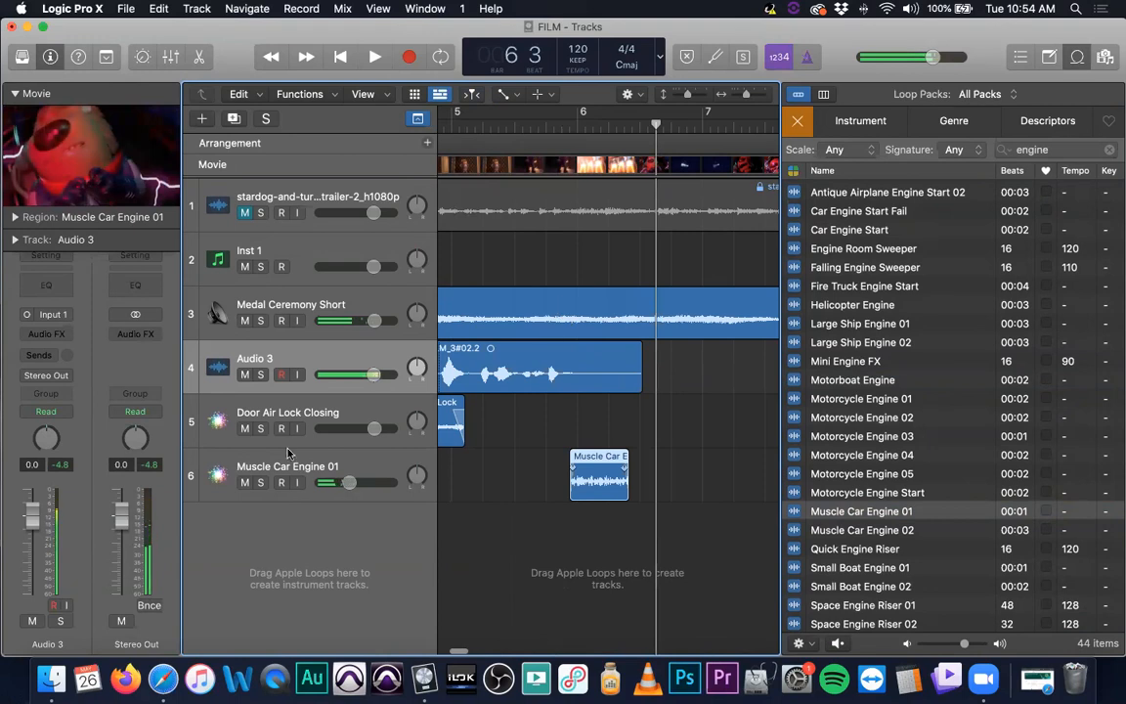
Raise the Muscle Car Engine 01 track's volume slightly and play the passage back to check it
drag(349, 482, 354, 482)
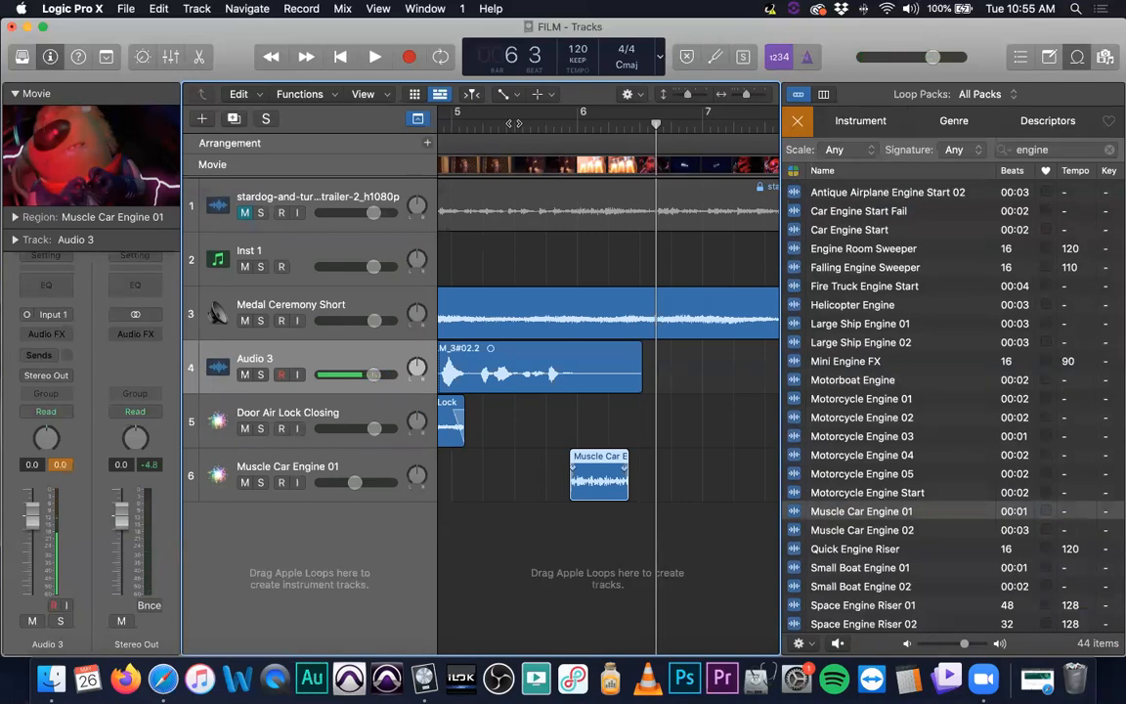
key(space)
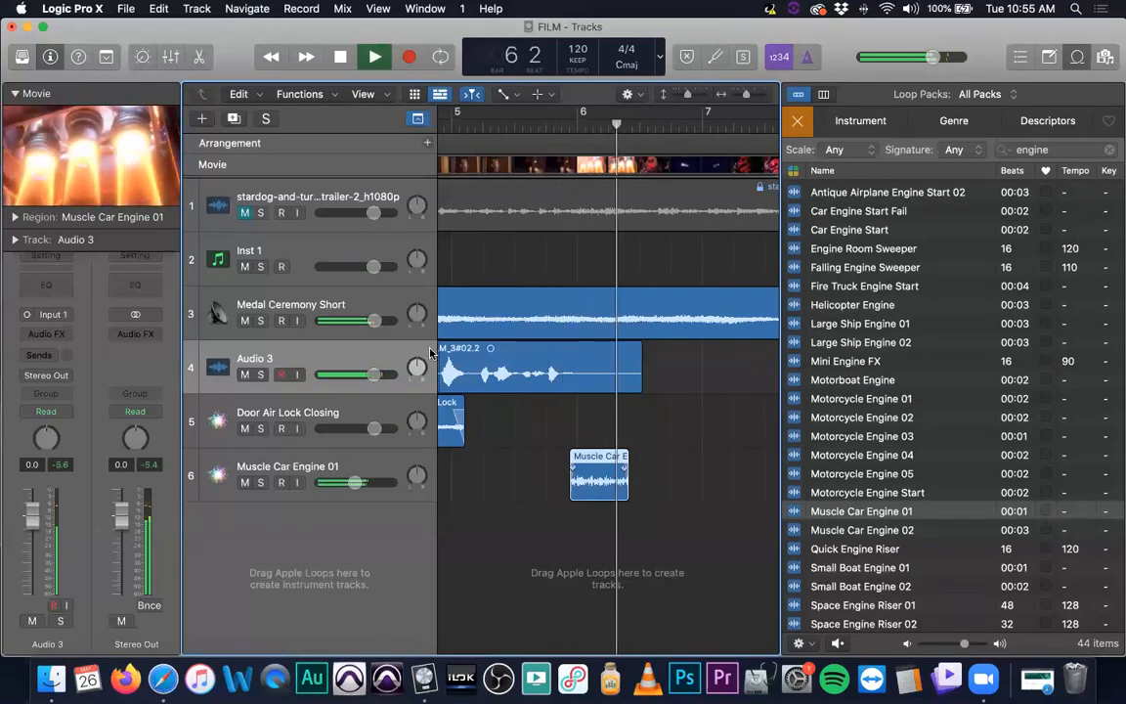
key(space)
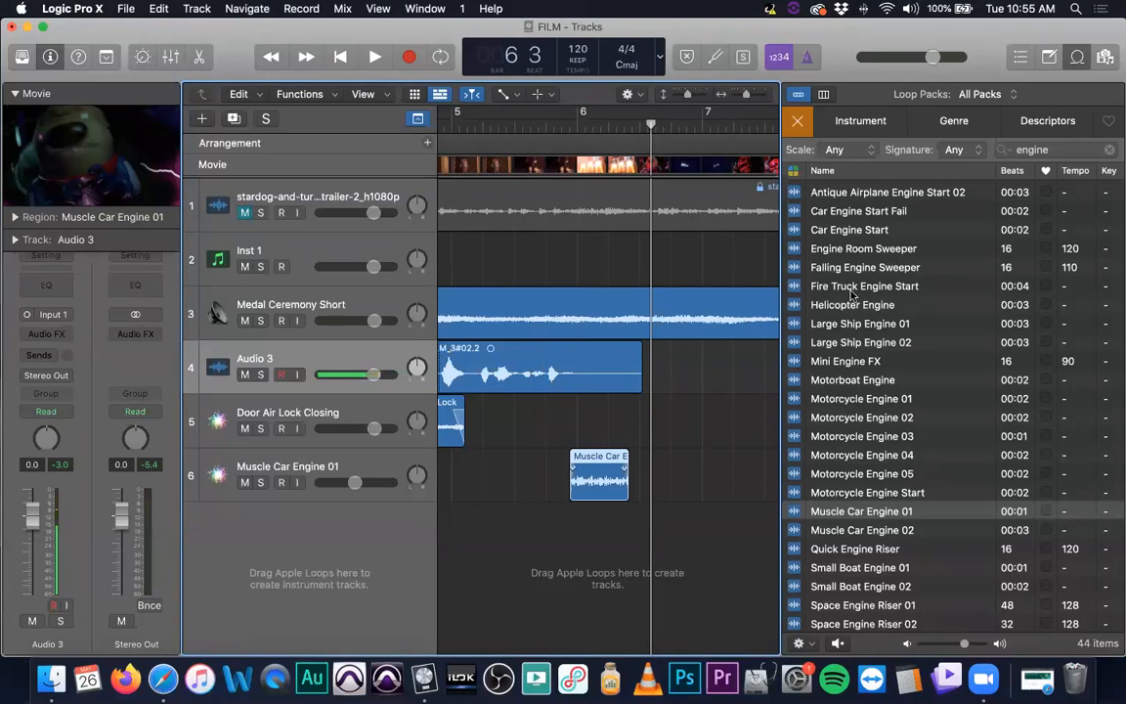
Search the loop browser for "electrical" and preview the Electrical Arc Bass loop
drag(1075, 151, 938, 153)
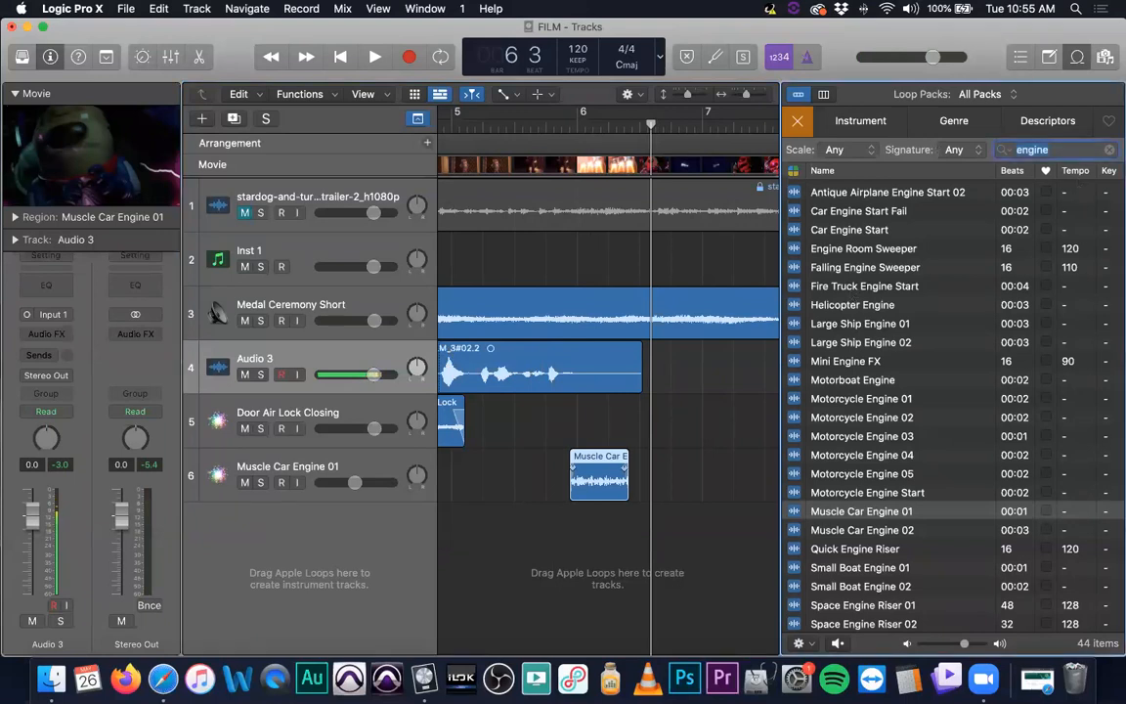
key(BackSpace)
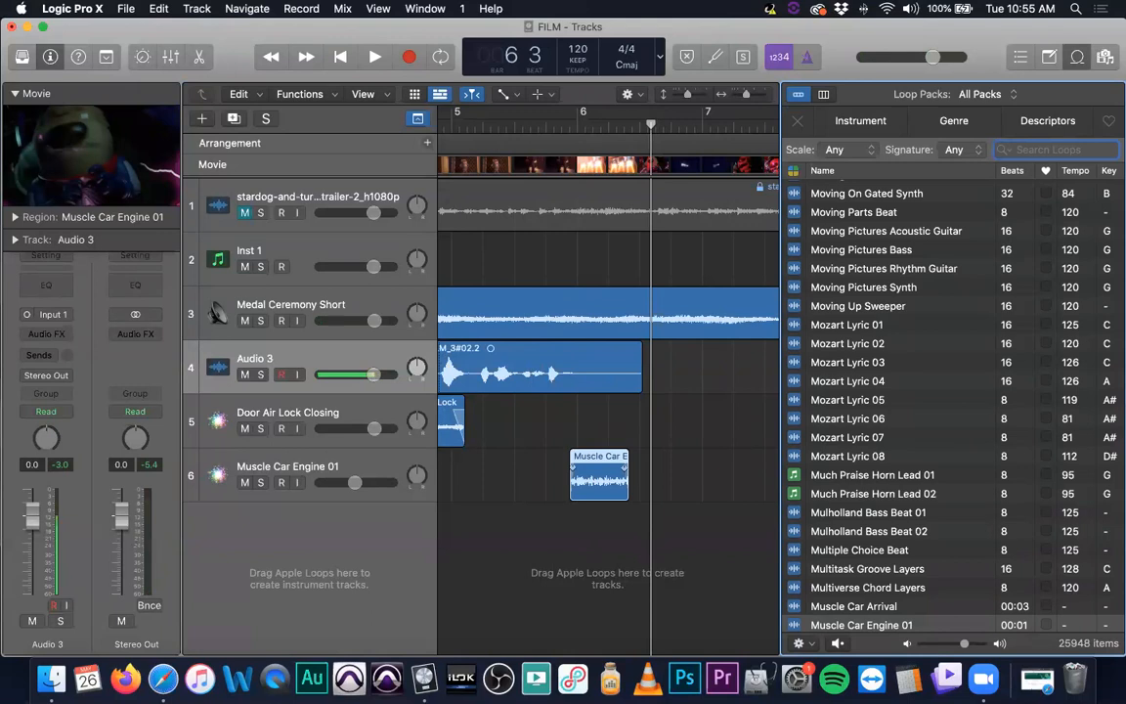
text(electric)
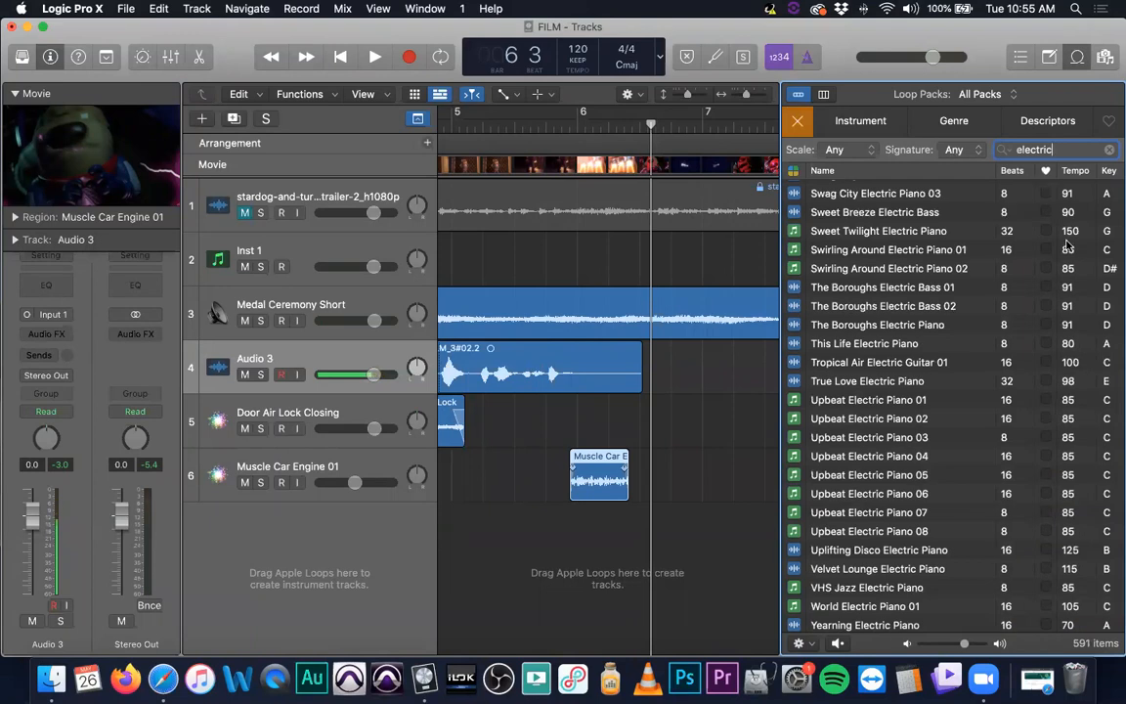
scroll(862, 396, up, 15)
scroll(855, 394, up, 10)
scroll(855, 393, down, 5)
scroll(855, 393, down, 10)
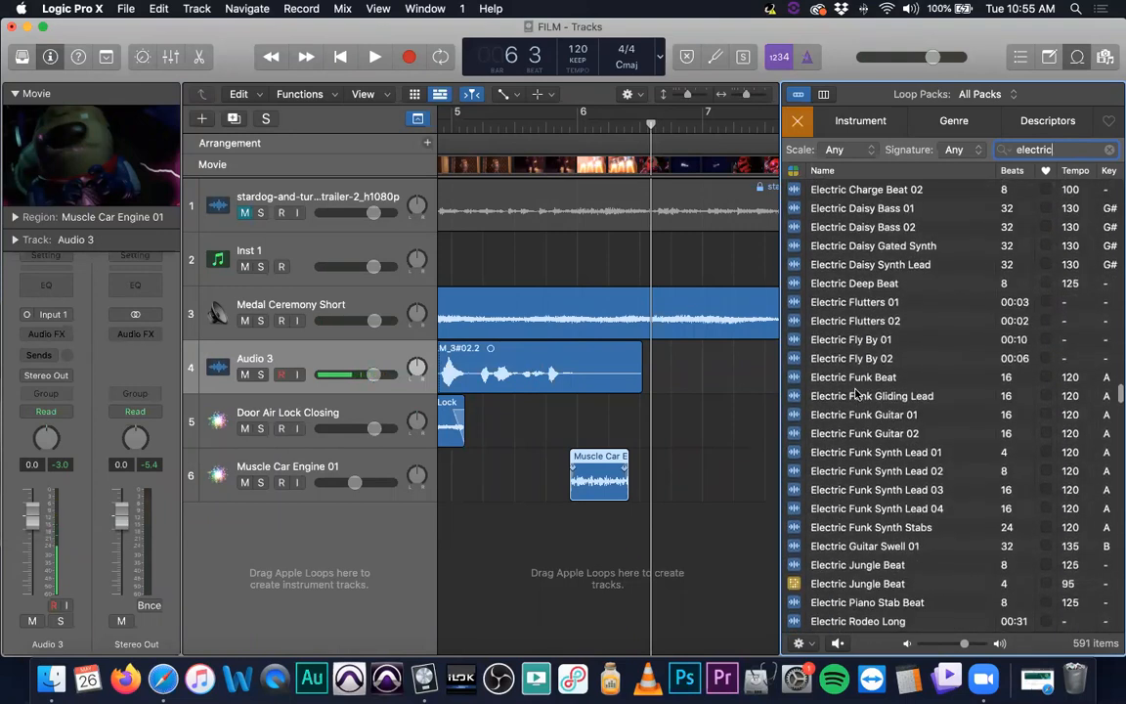
scroll(855, 388, down, 5)
scroll(861, 446, up, 10)
scroll(861, 445, up, 10)
text(al)
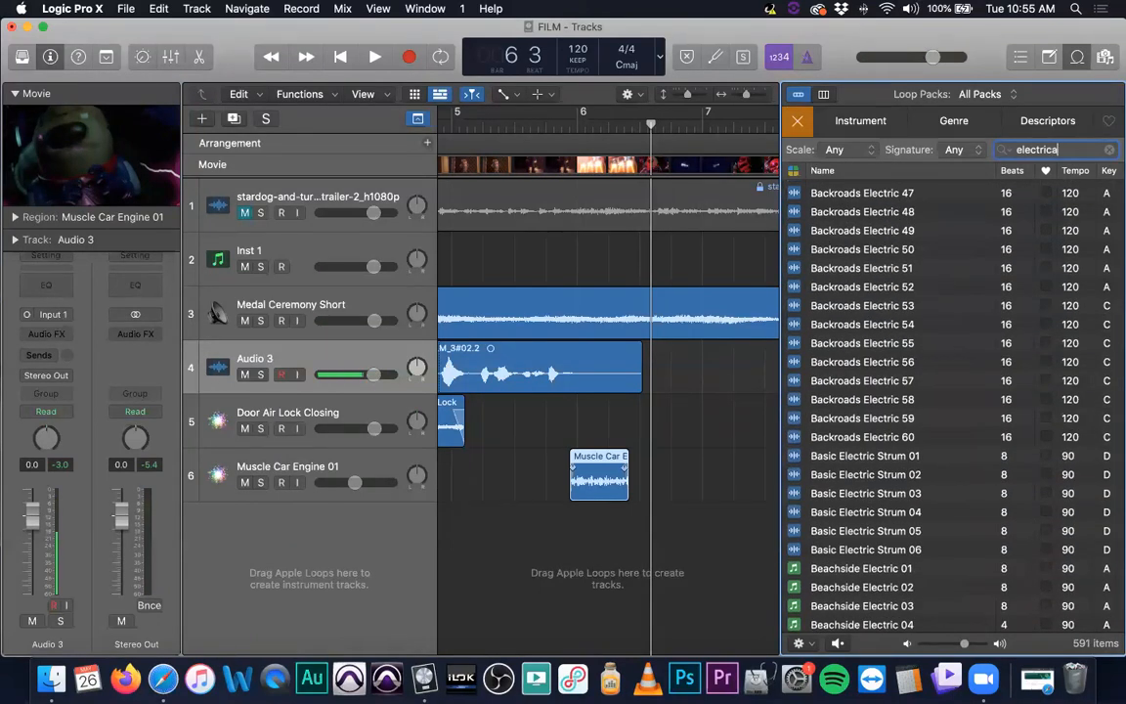
click(848, 193)
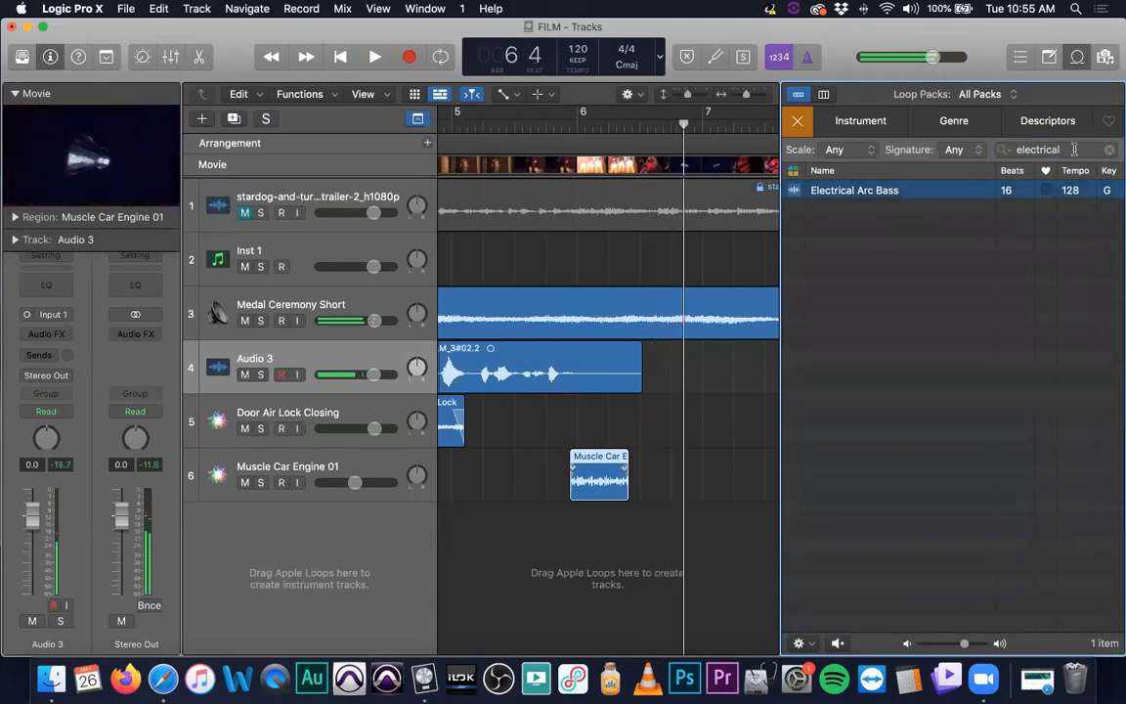
Search the loops for "shock" and preview Aftershock Synth Lead and Ronnie - Aftershock
key(super+f)
text(shock)
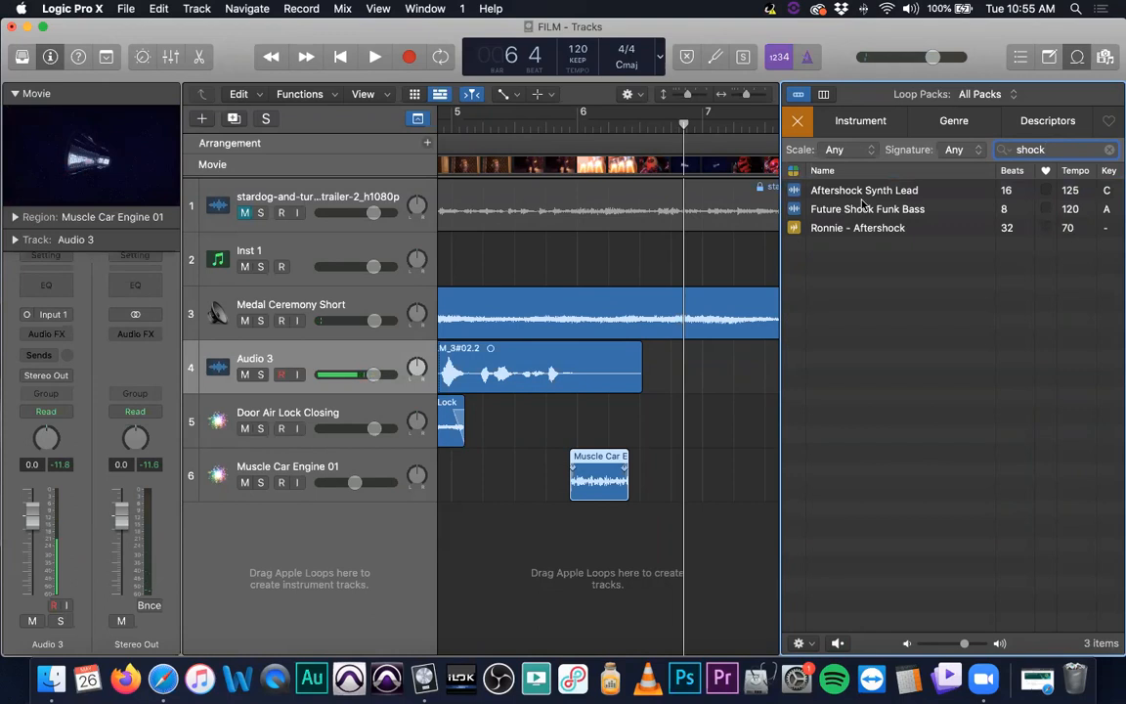
click(794, 189)
click(833, 227)
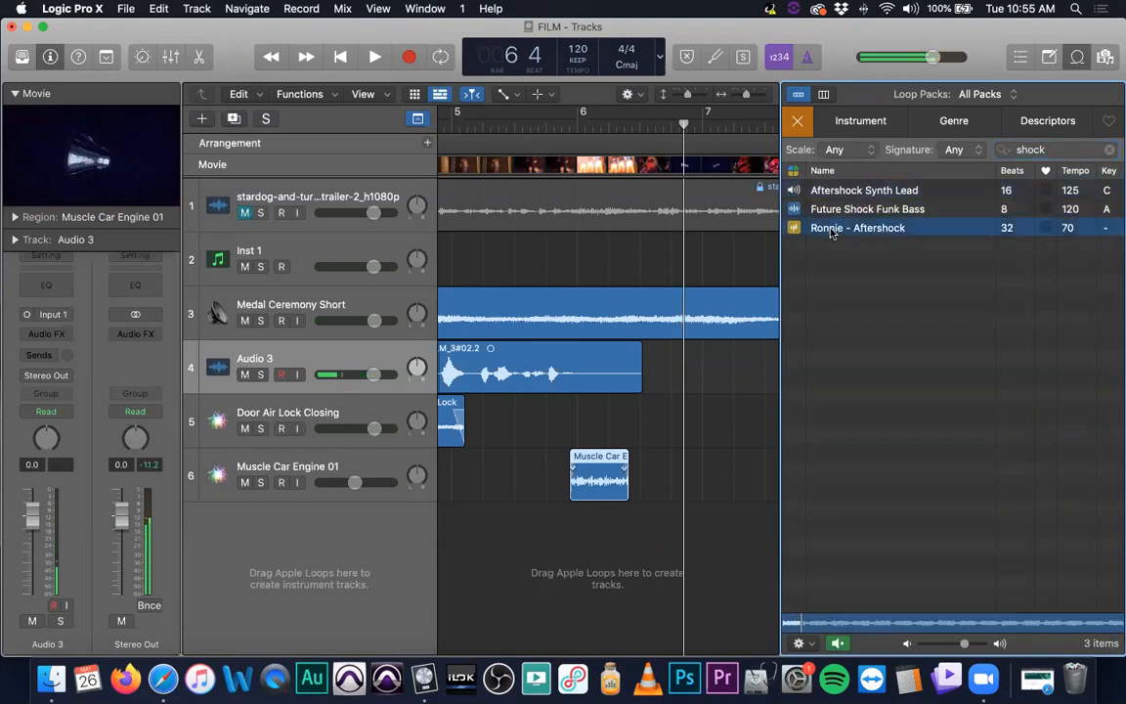
key(super+f)
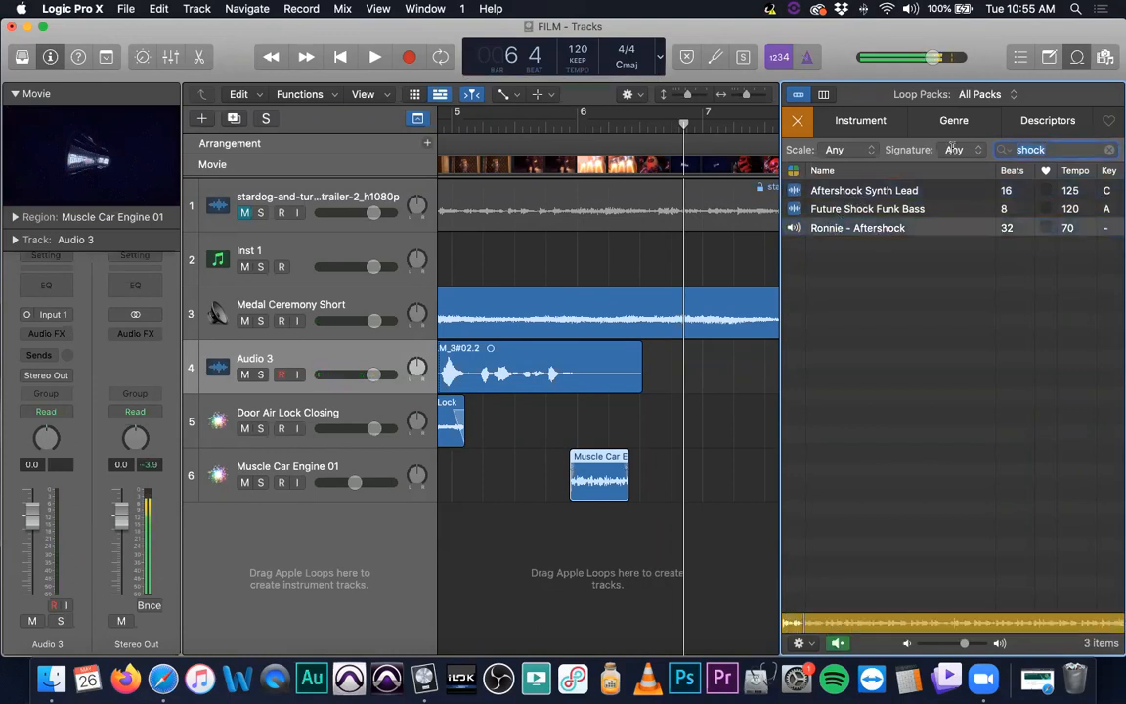
click(1012, 375)
key(space)
key(space)
Search the loops for "electric" and dismiss the security notification
key(super+f)
text(electr)
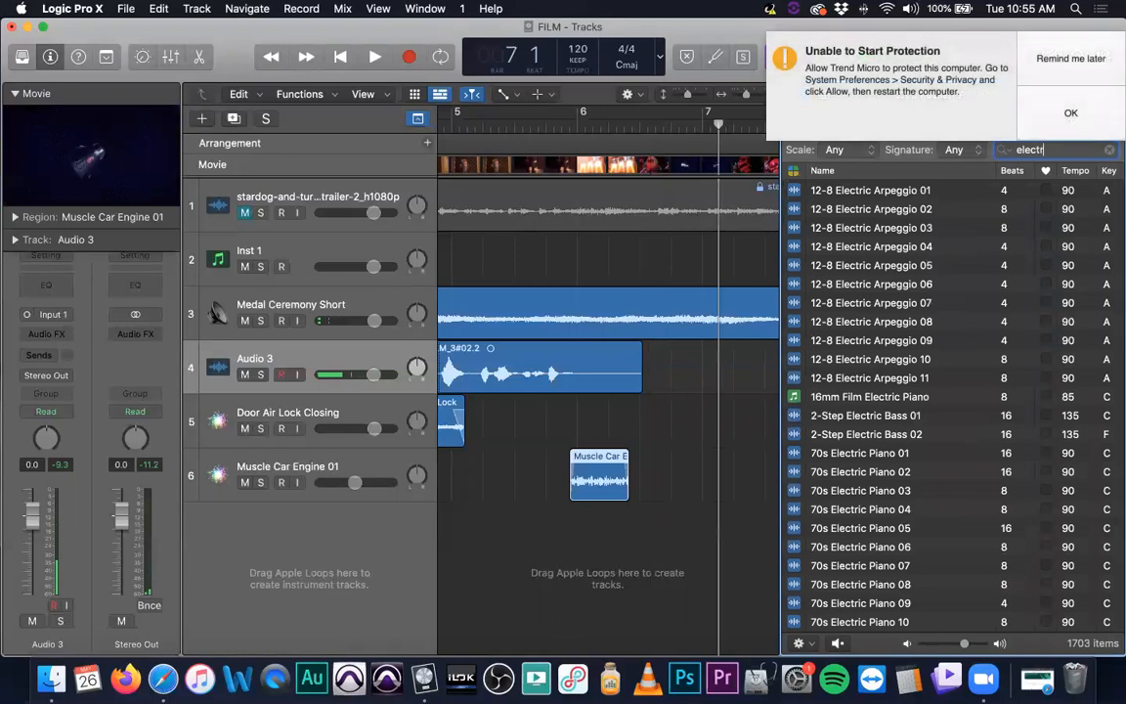
click(1079, 58)
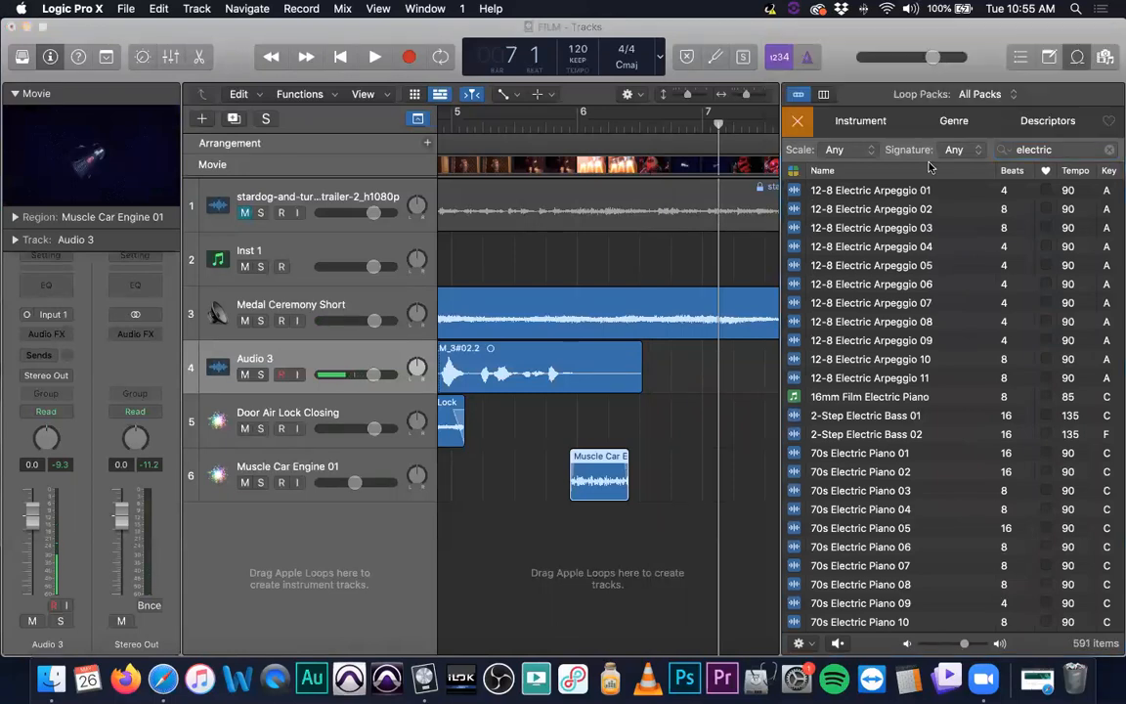
Switch the loop browser to column view and browse the Genres, Cinematic, Moods, Instruments and All keyword categories
click(823, 95)
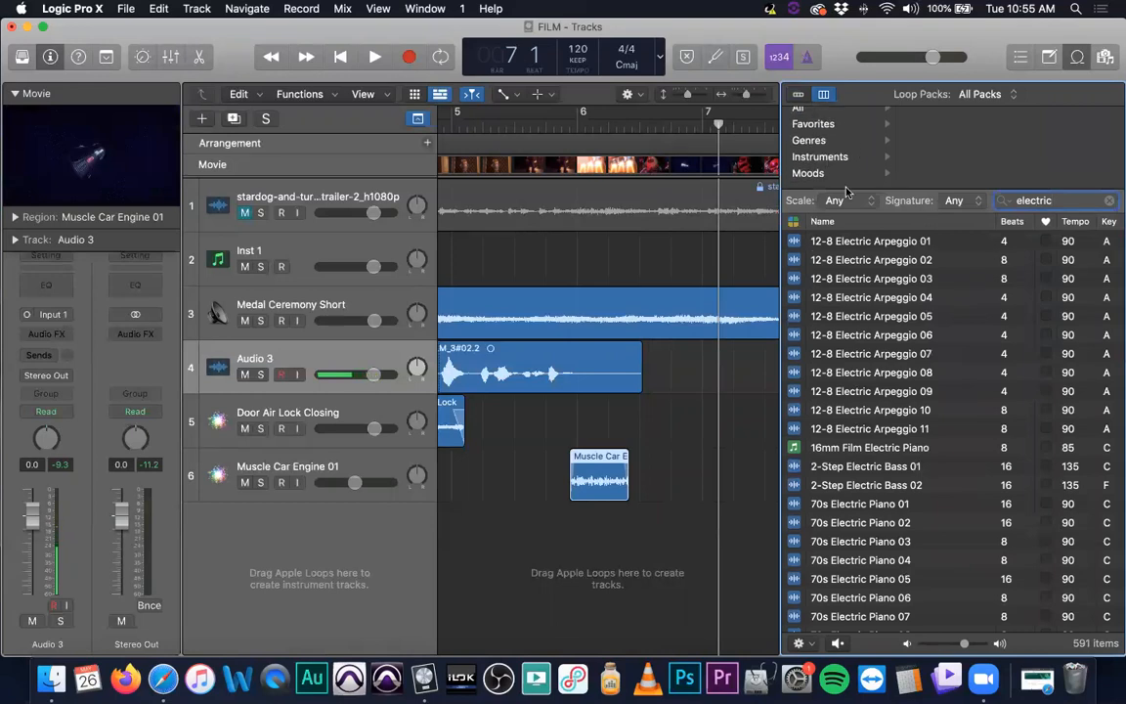
click(834, 149)
scroll(946, 173, down, 10)
scroll(948, 170, up, 10)
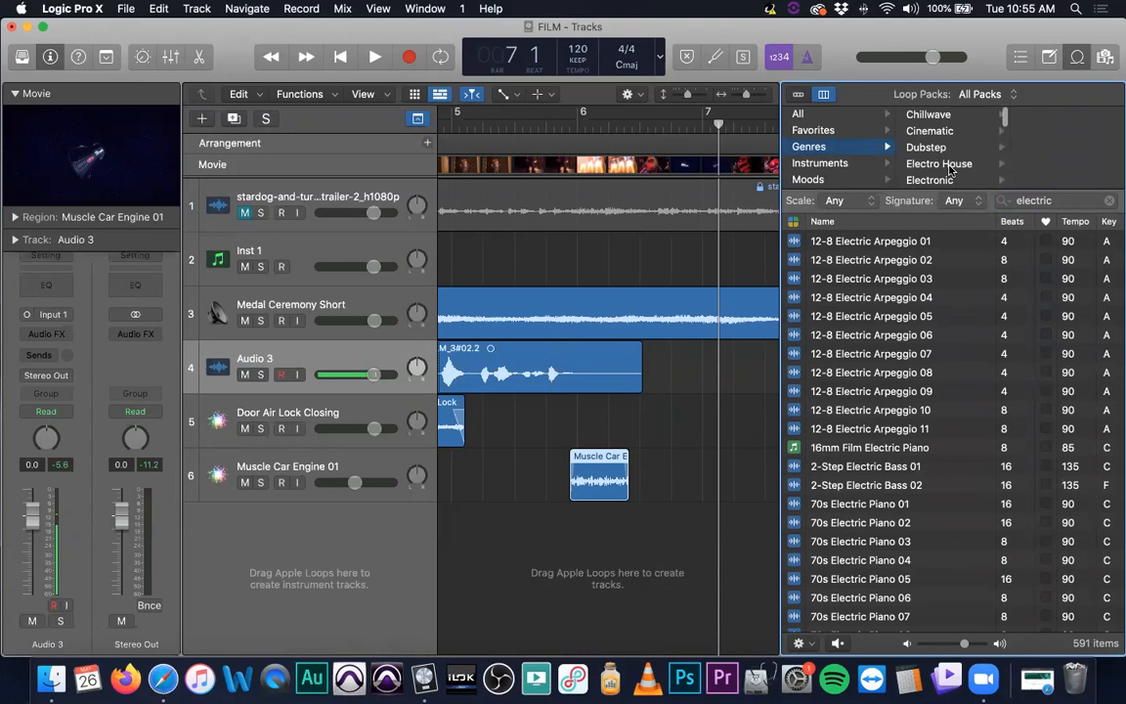
click(929, 130)
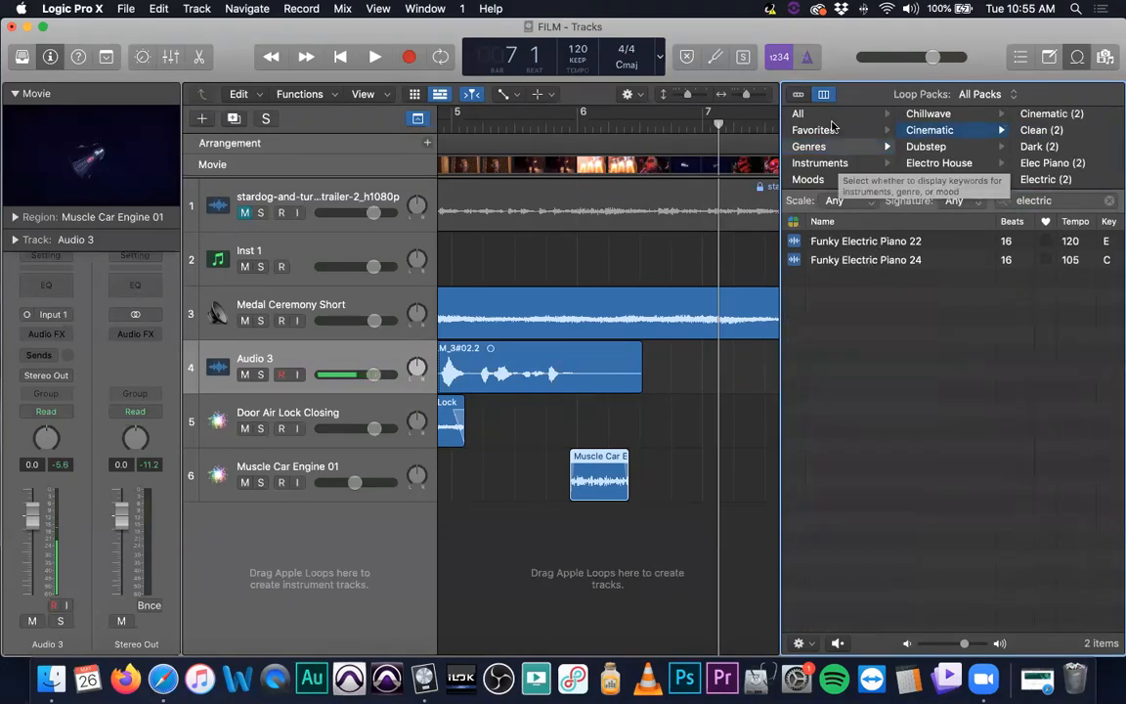
click(829, 180)
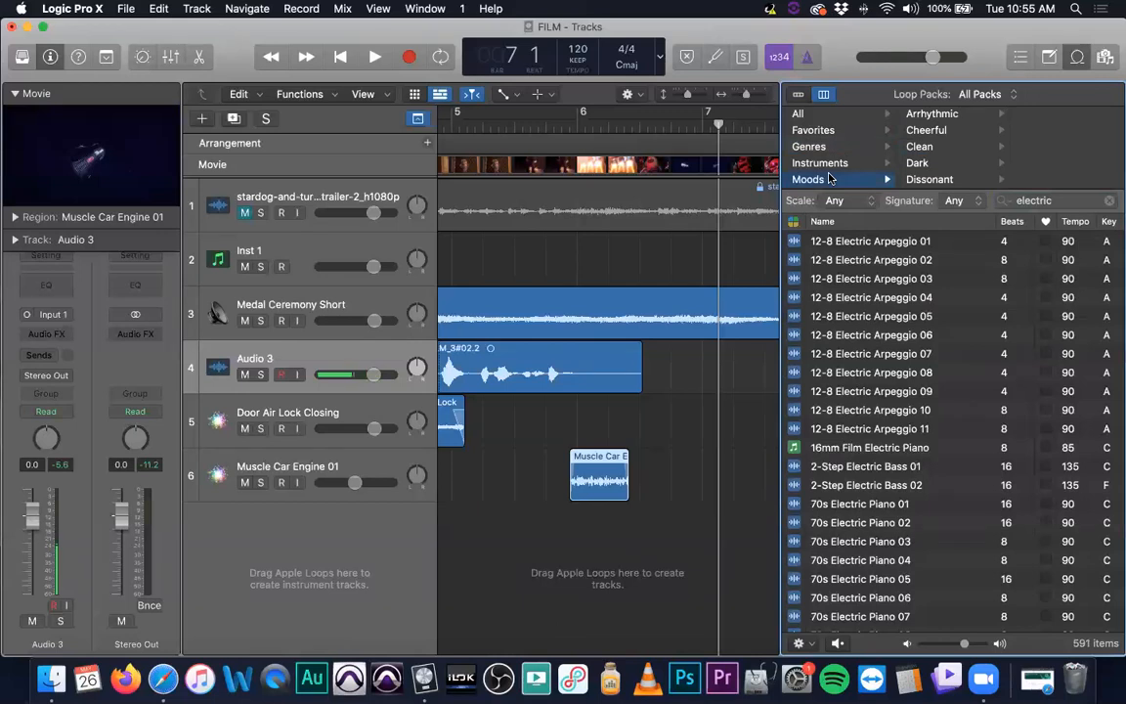
click(824, 166)
click(811, 146)
click(846, 115)
Search the loops for "lightning" and preview the loops from Electric Slap 31 down to Electricty Surge
drag(1068, 202, 944, 200)
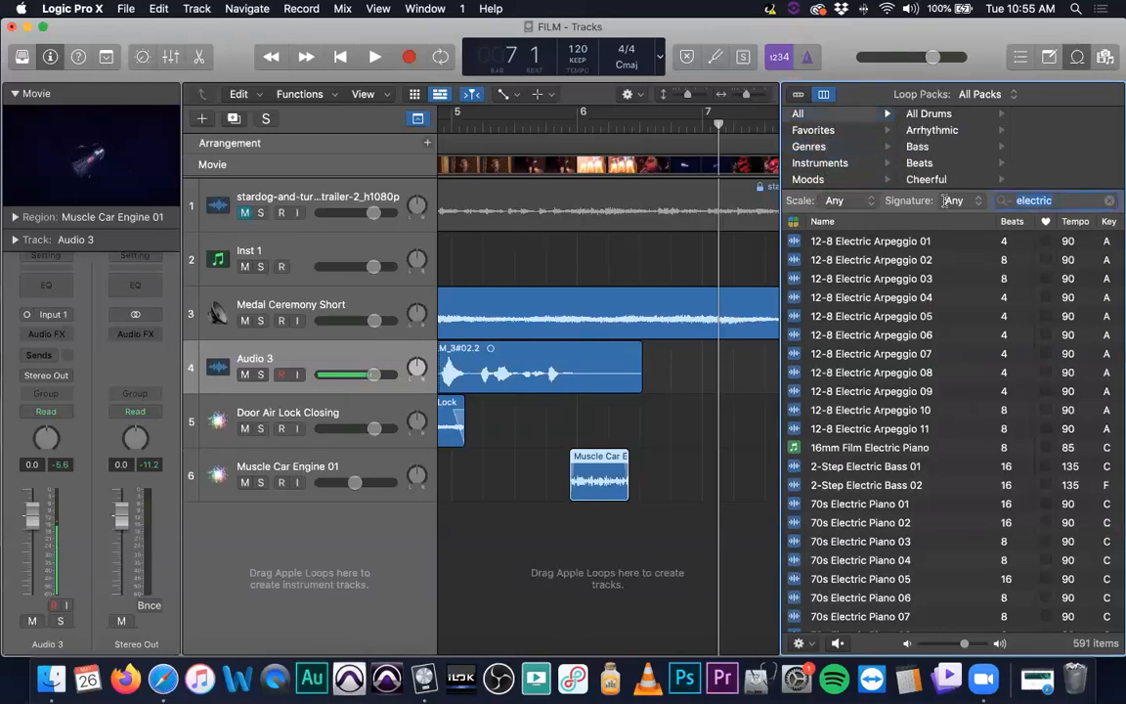
text(lightninglig)
key(Return)
scroll(972, 400, down, 20)
scroll(914, 404, down, 20)
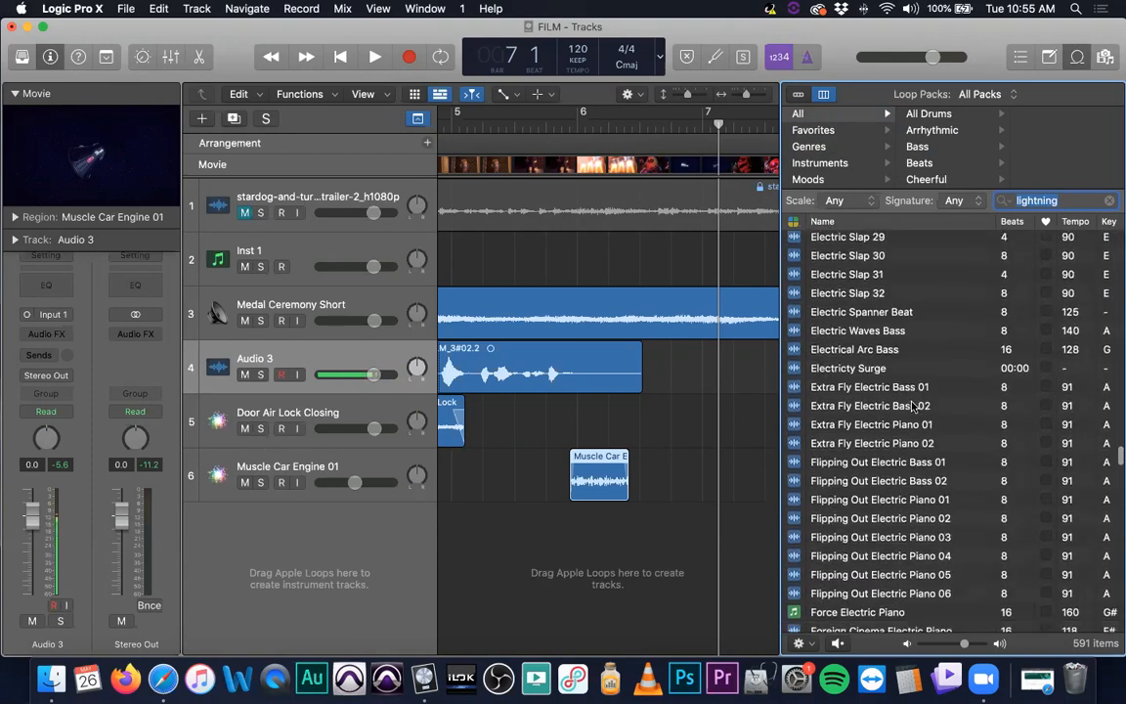
click(846, 274)
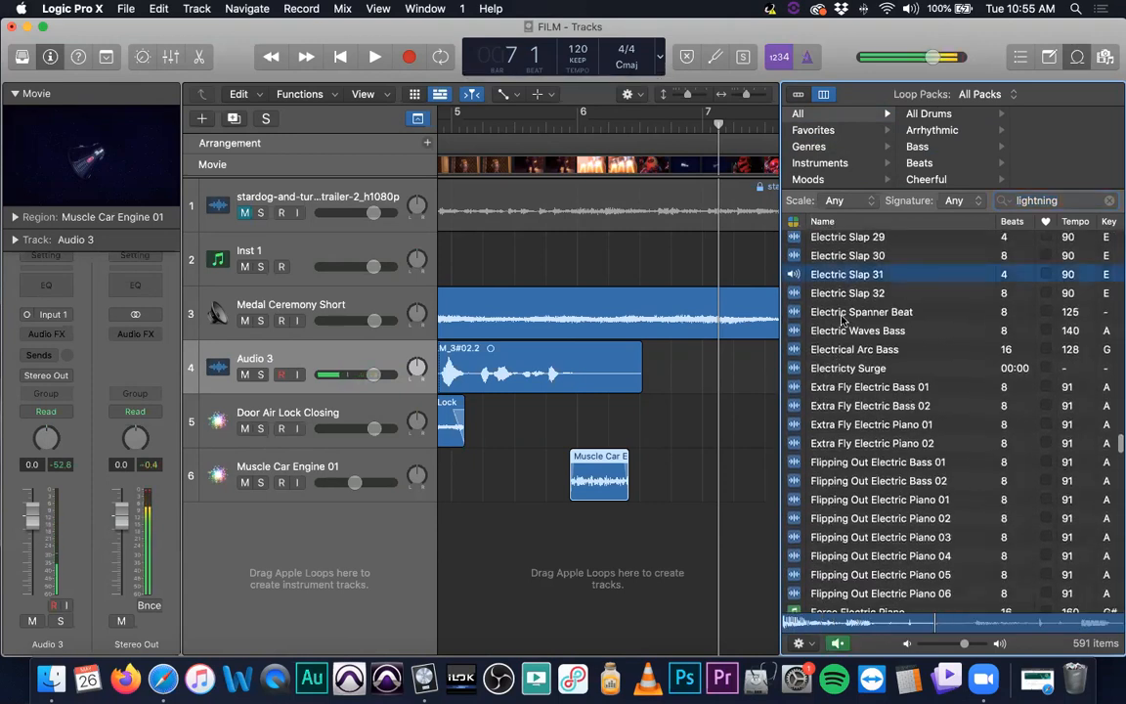
click(843, 313)
click(841, 331)
click(842, 349)
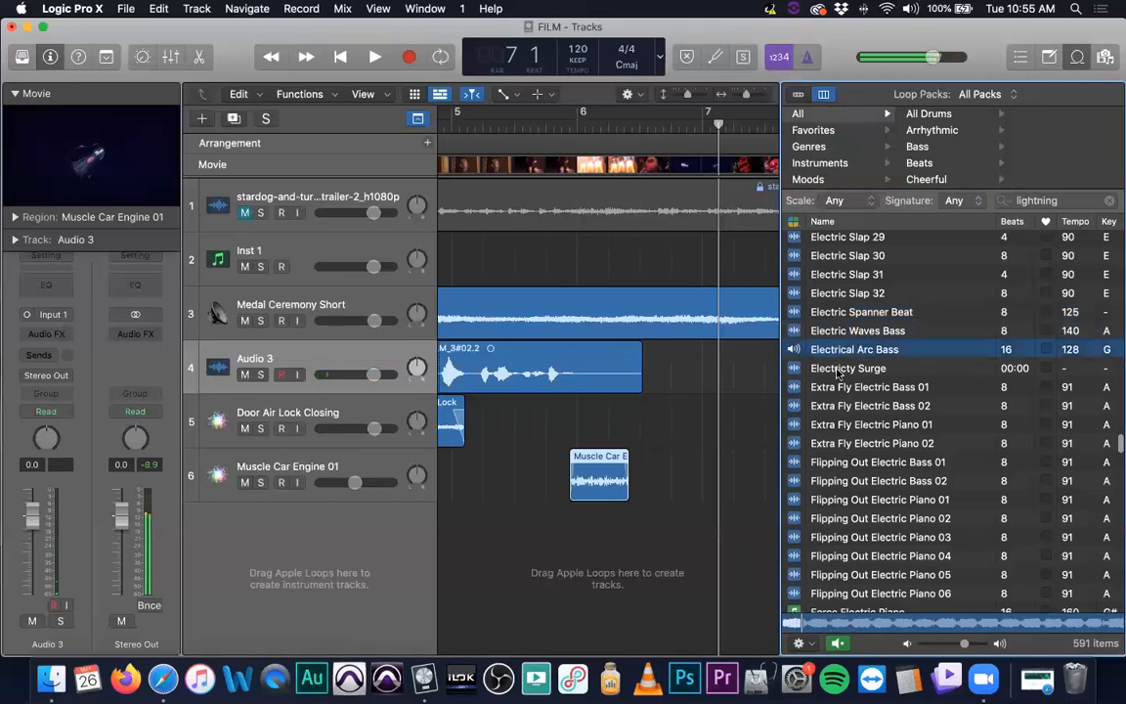
click(845, 332)
click(848, 368)
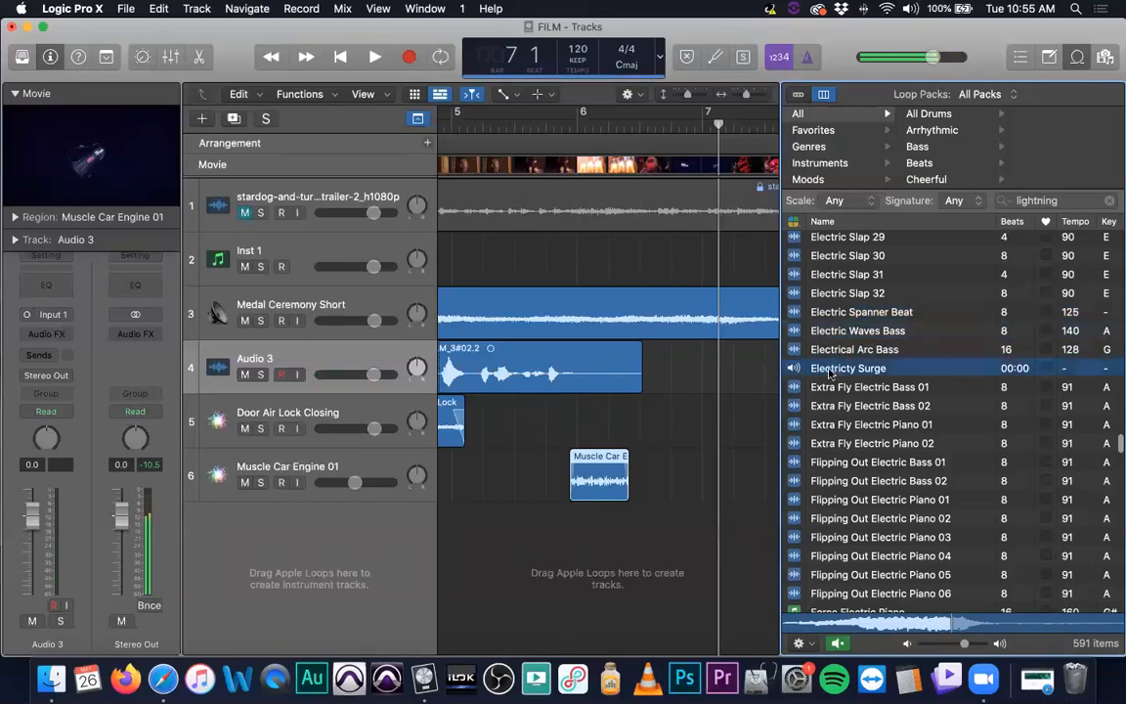
Place the Electricty Surge loop on the Door Air Lock Closing track at about bar 6½ and play it back from just before bar 6
scroll(853, 381, up, 1)
drag(829, 377, 645, 466)
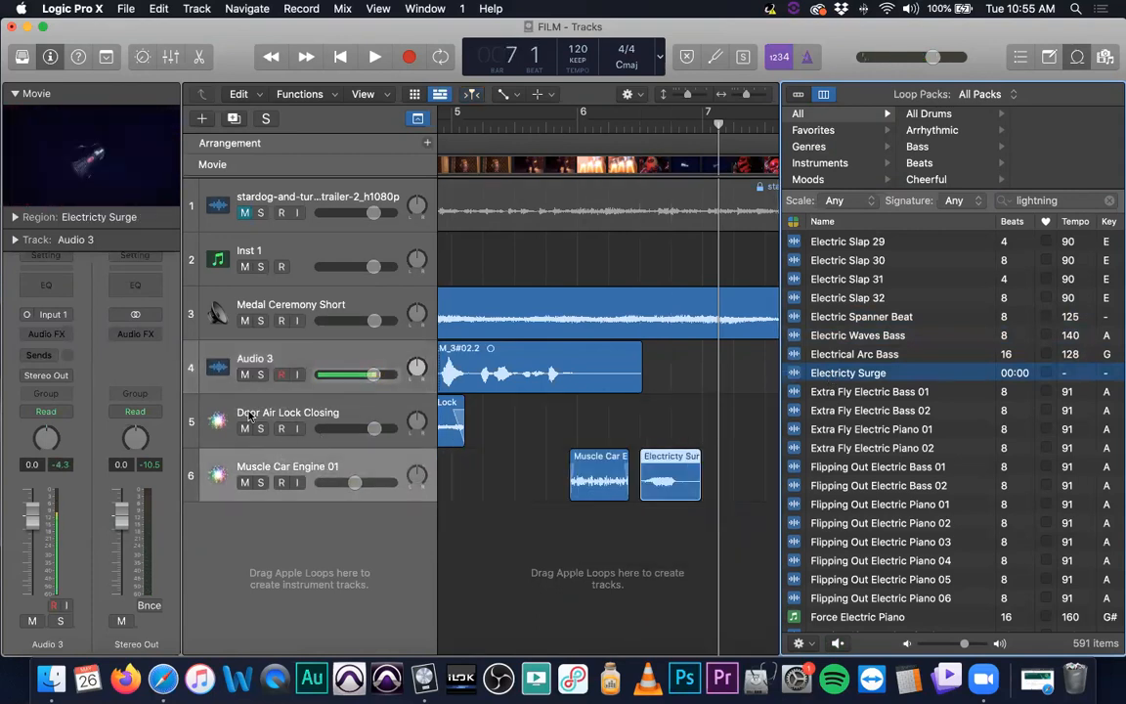
click(670, 465)
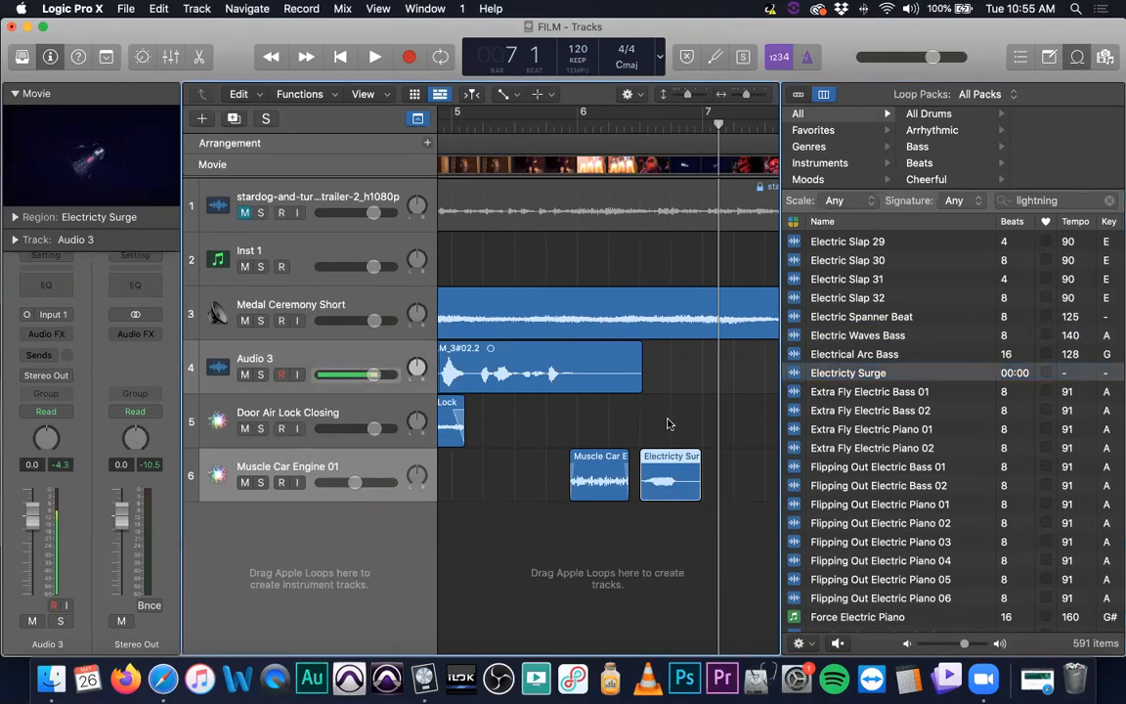
drag(660, 463, 658, 423)
click(561, 126)
key(space)
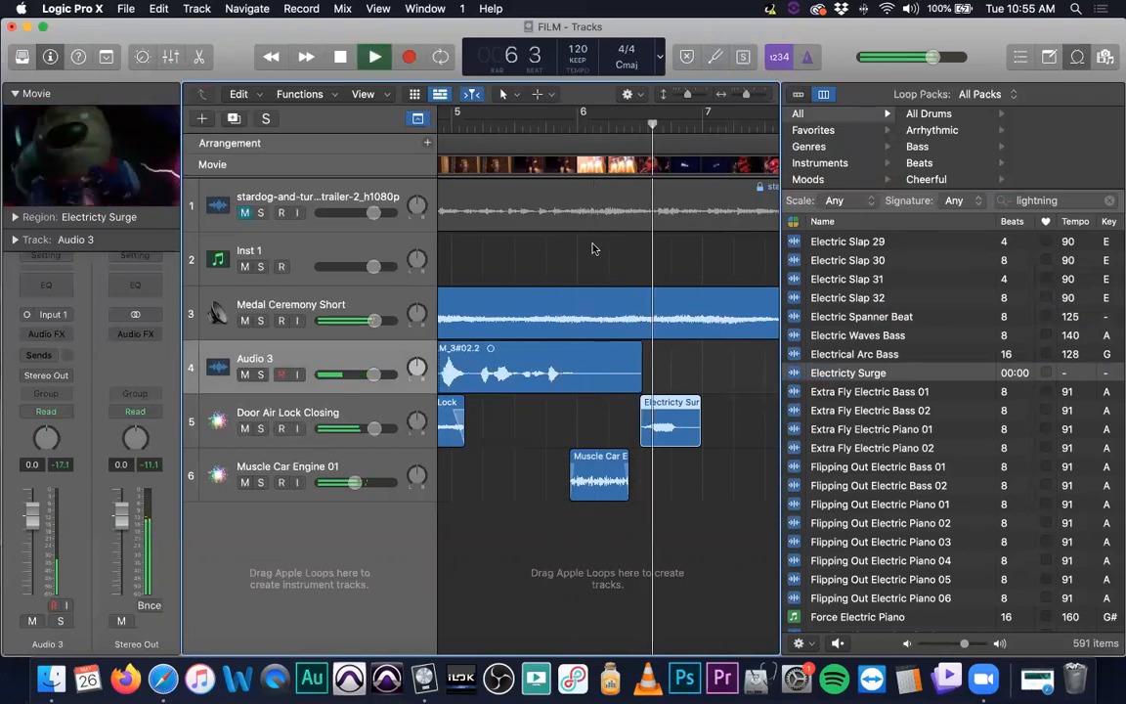
key(space)
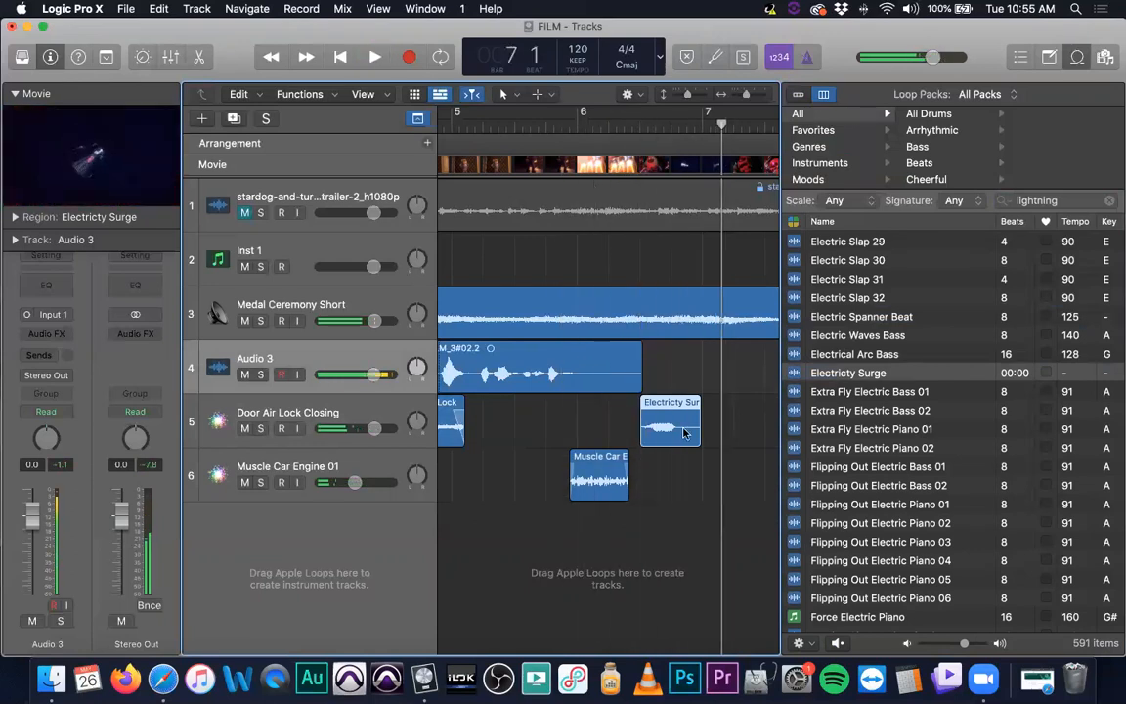
Shorten the Electricty Surge region slightly and lower the Door Air Lock Closing track's volume during playback
drag(698, 435, 685, 435)
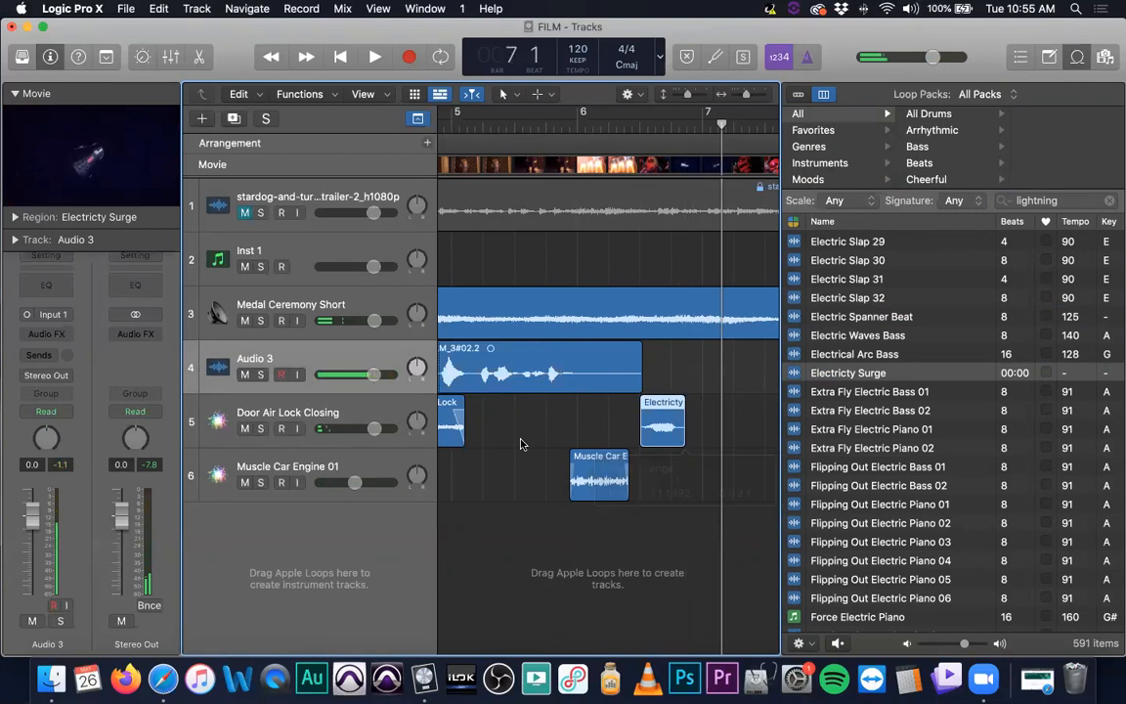
scroll(361, 409, left, 3)
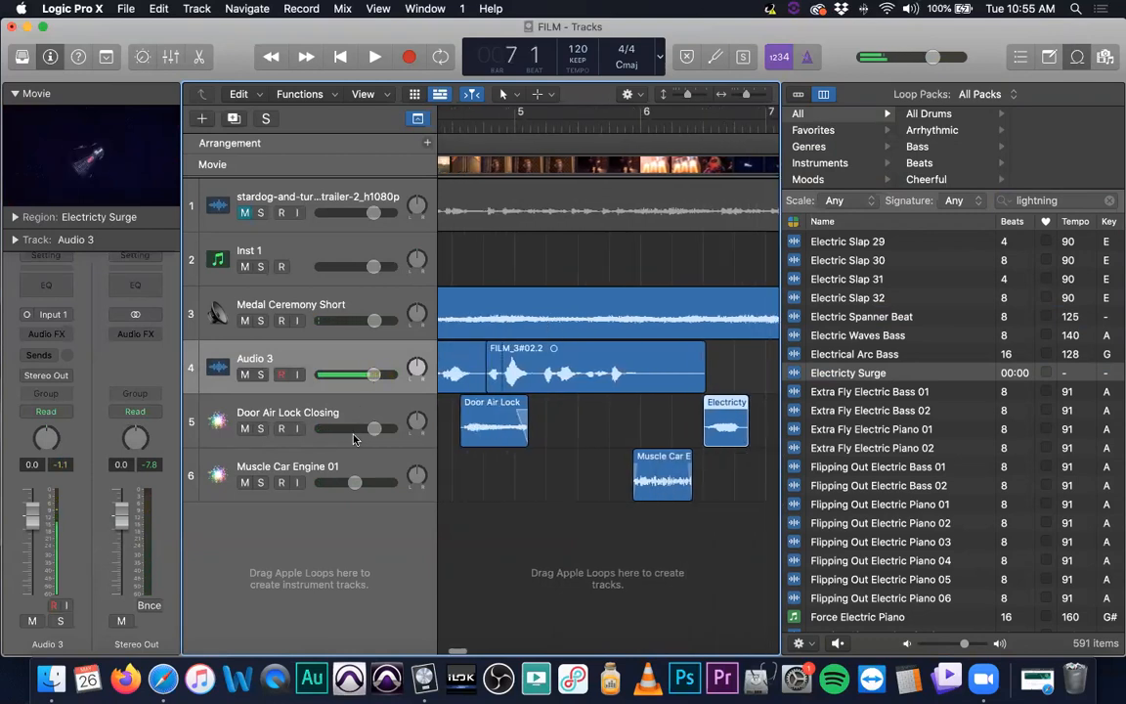
drag(373, 427, 365, 427)
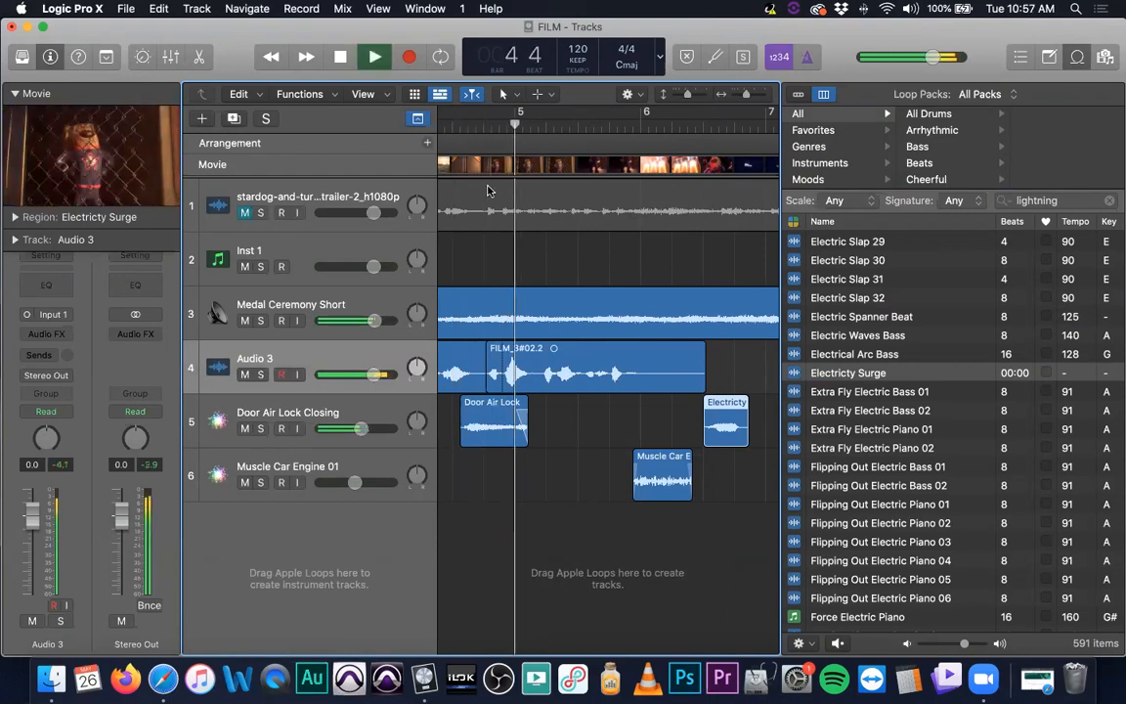
drag(360, 428, 355, 428)
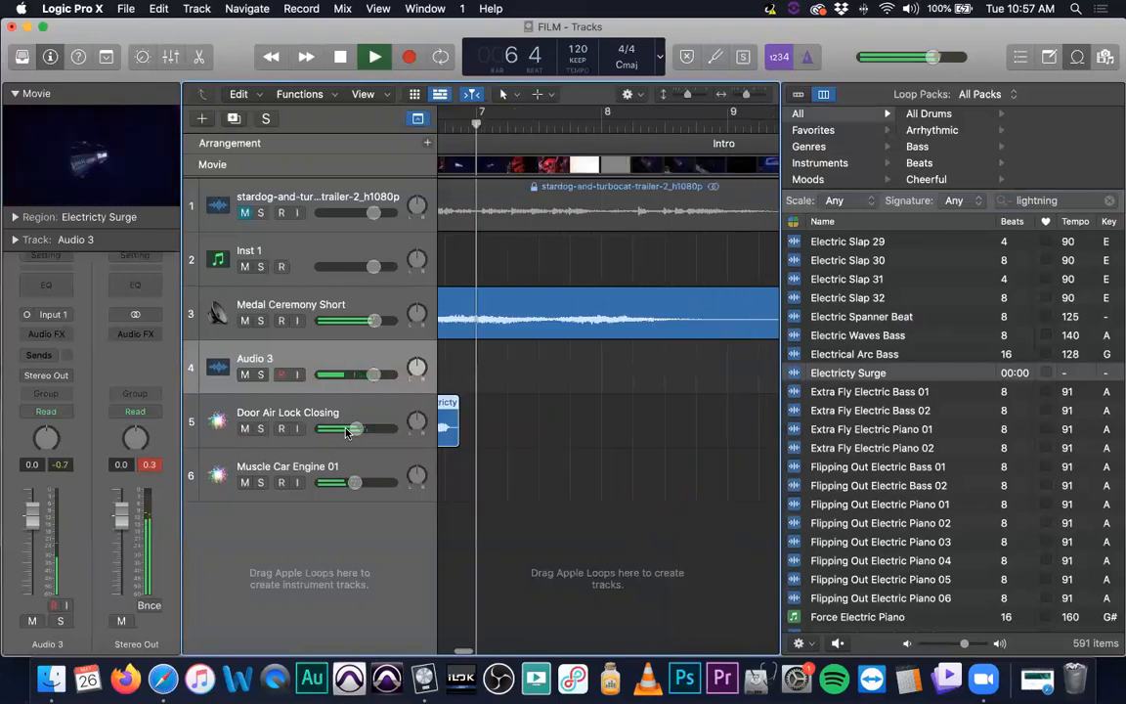
key(space)
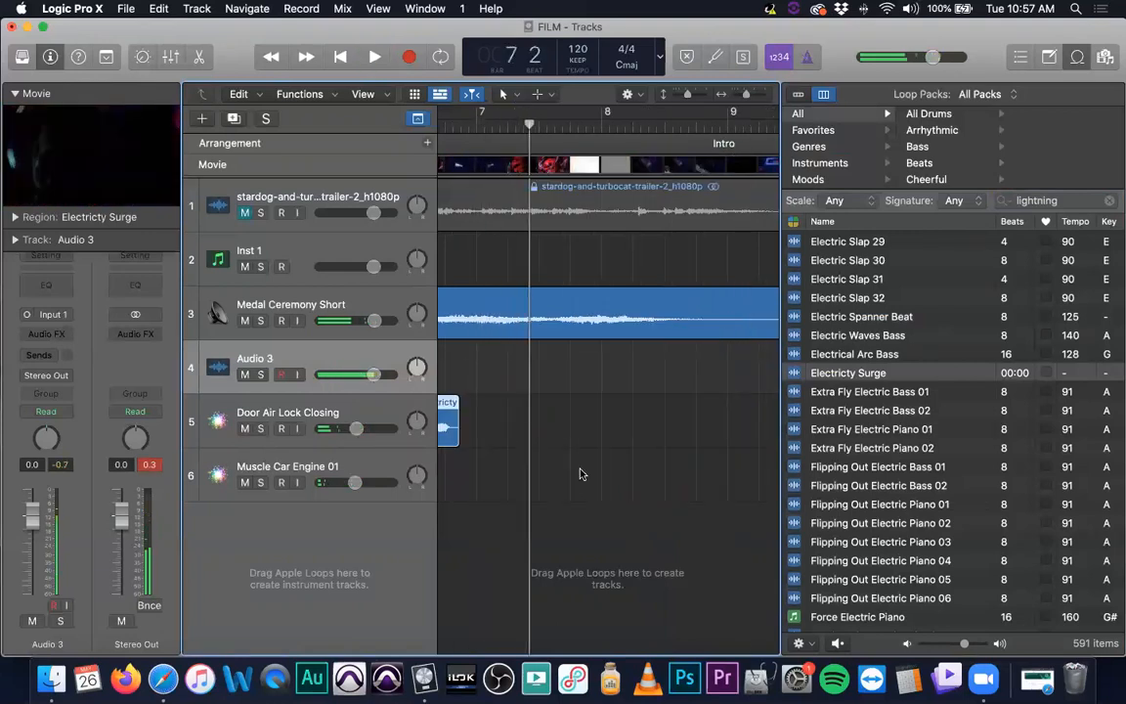
Copy the Electricty Surge region to about bar 7¼ on the same track and play back from about bar 6 to check it
drag(445, 403, 535, 404)
scroll(586, 391, left, 3)
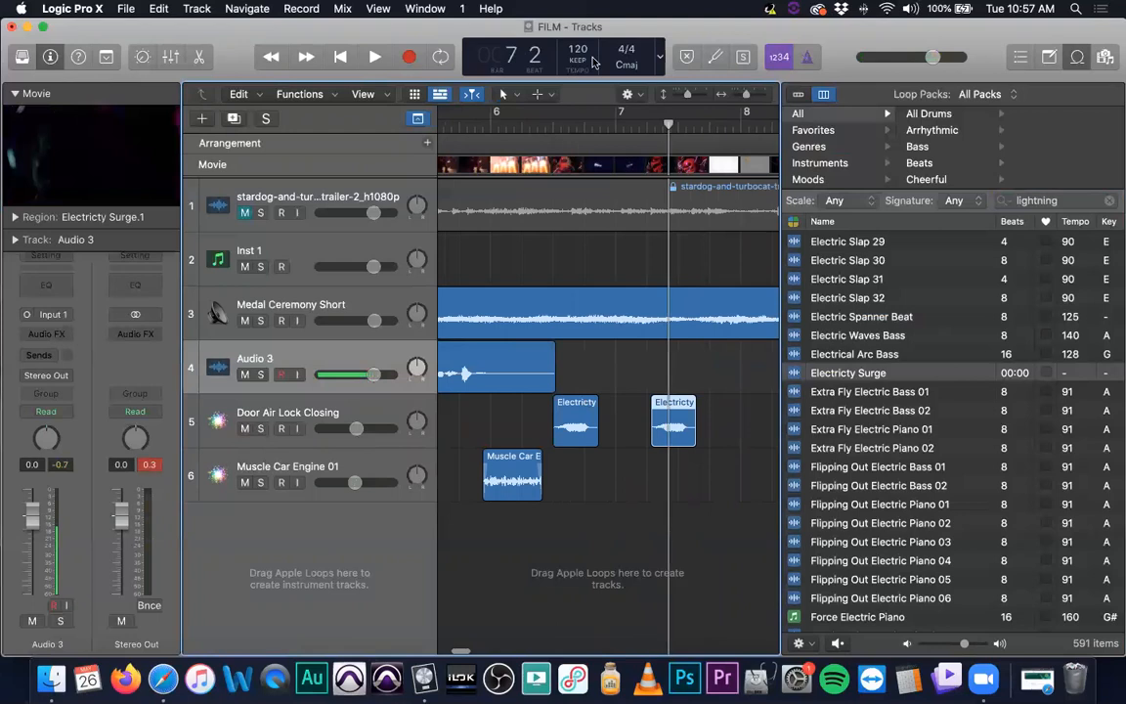
click(484, 114)
key(space)
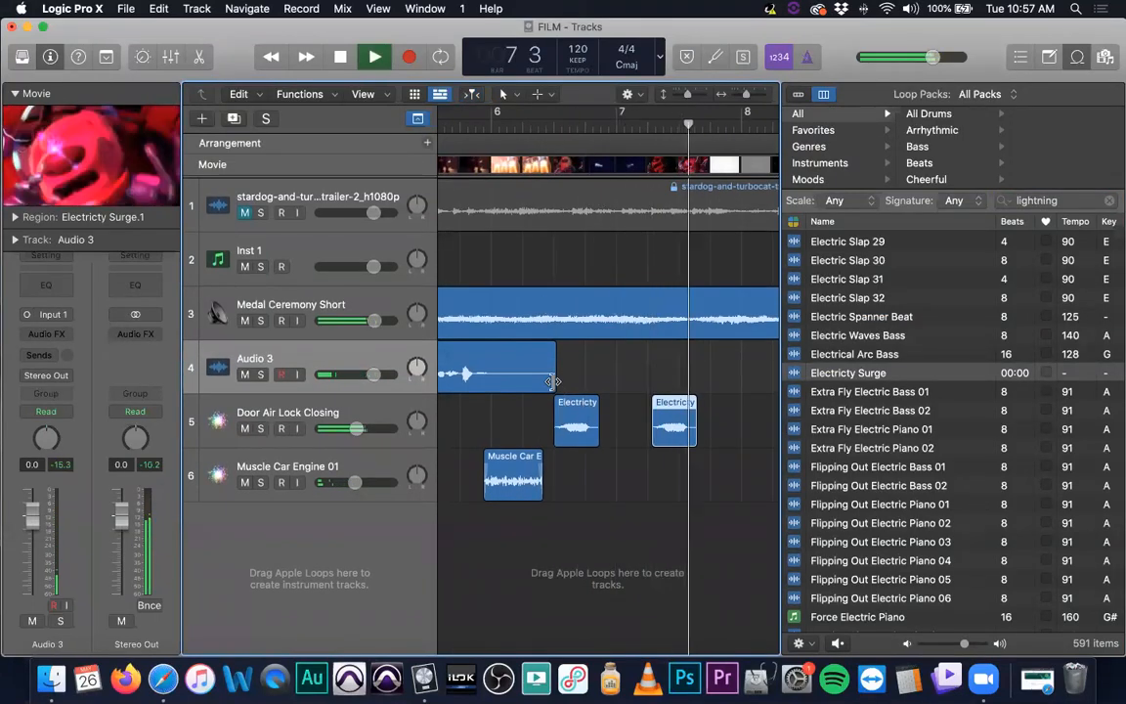
key(space)
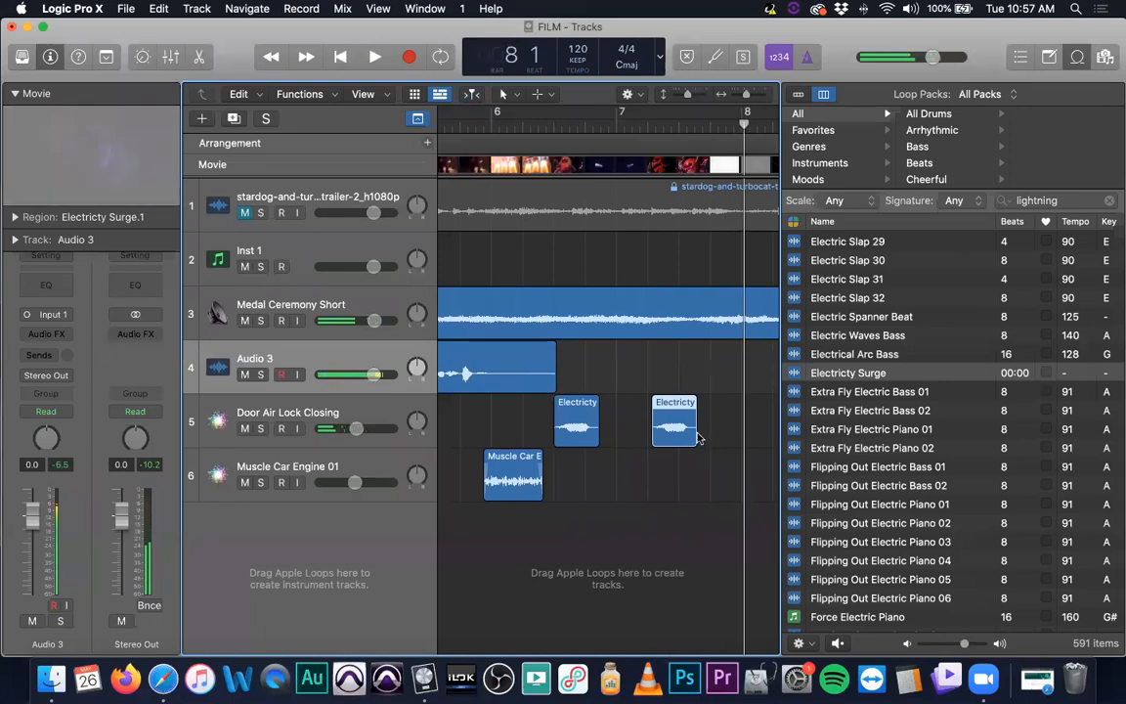
Bounce the copied Electricty Surge region in place onto a new track and delete the original copy from Door Air Lock Closing
double_click(672, 402)
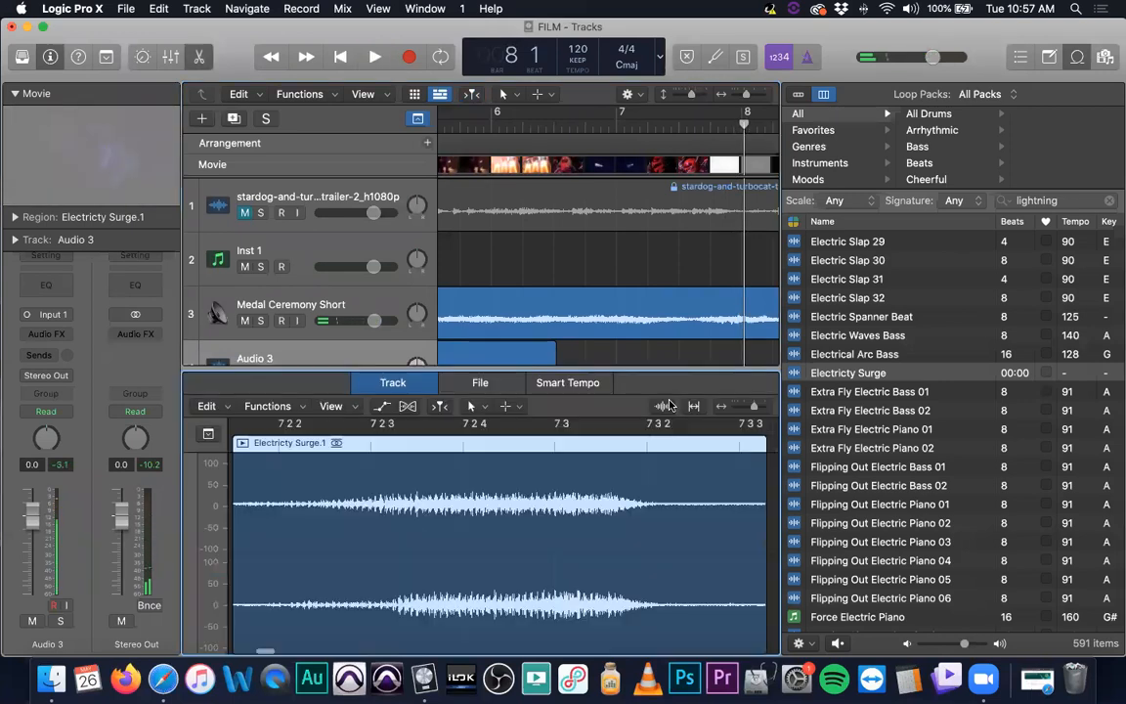
click(1076, 58)
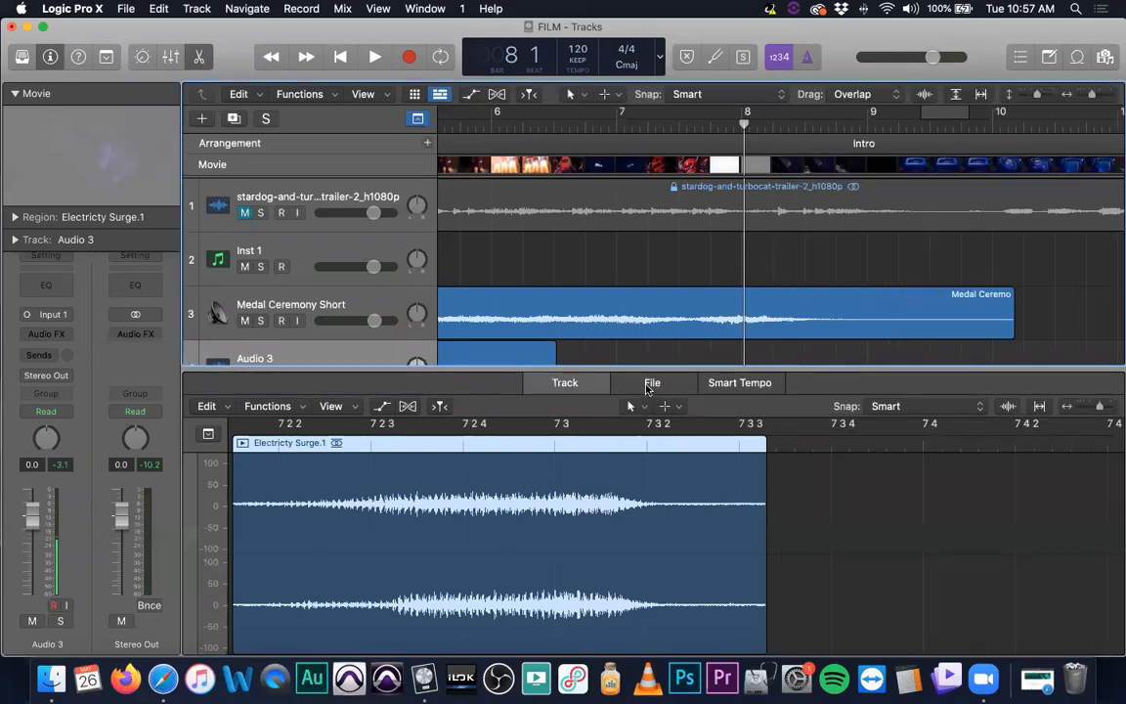
scroll(618, 268, down, 5)
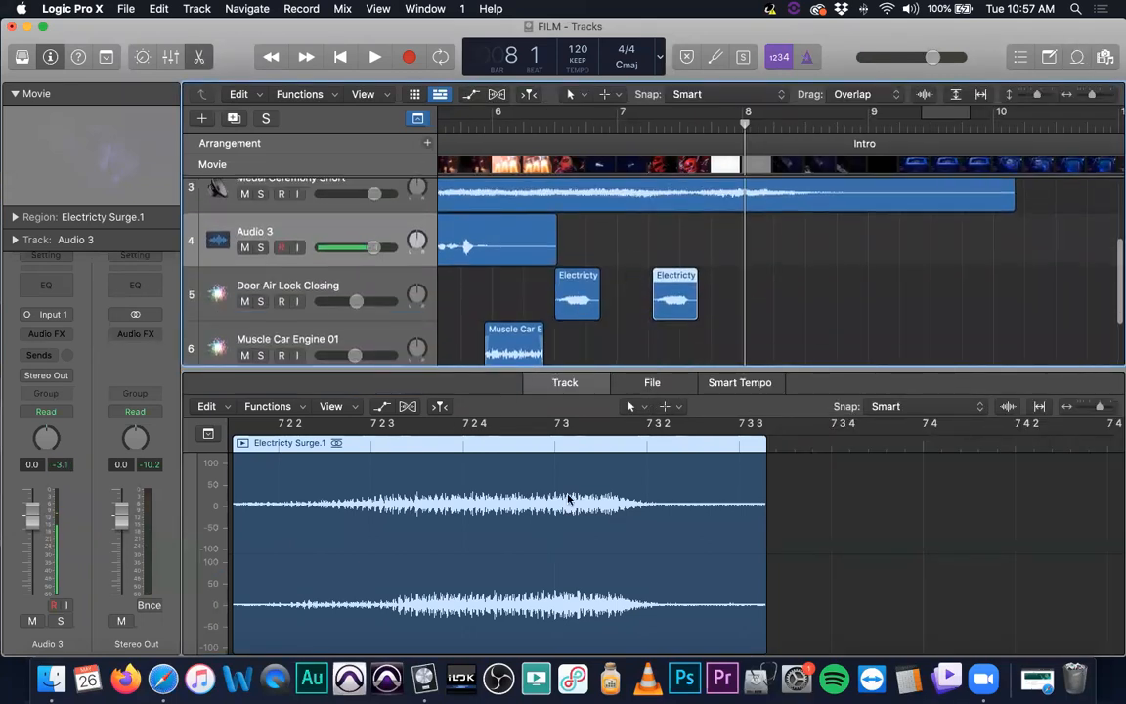
click(652, 382)
click(344, 405)
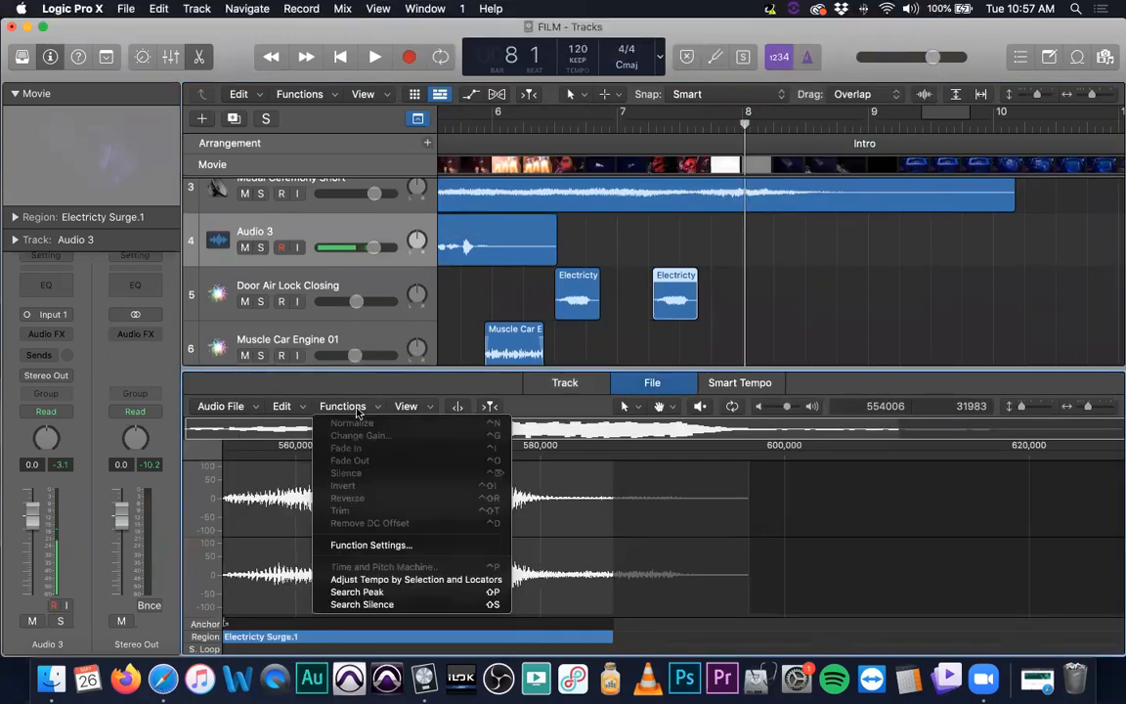
click(707, 494)
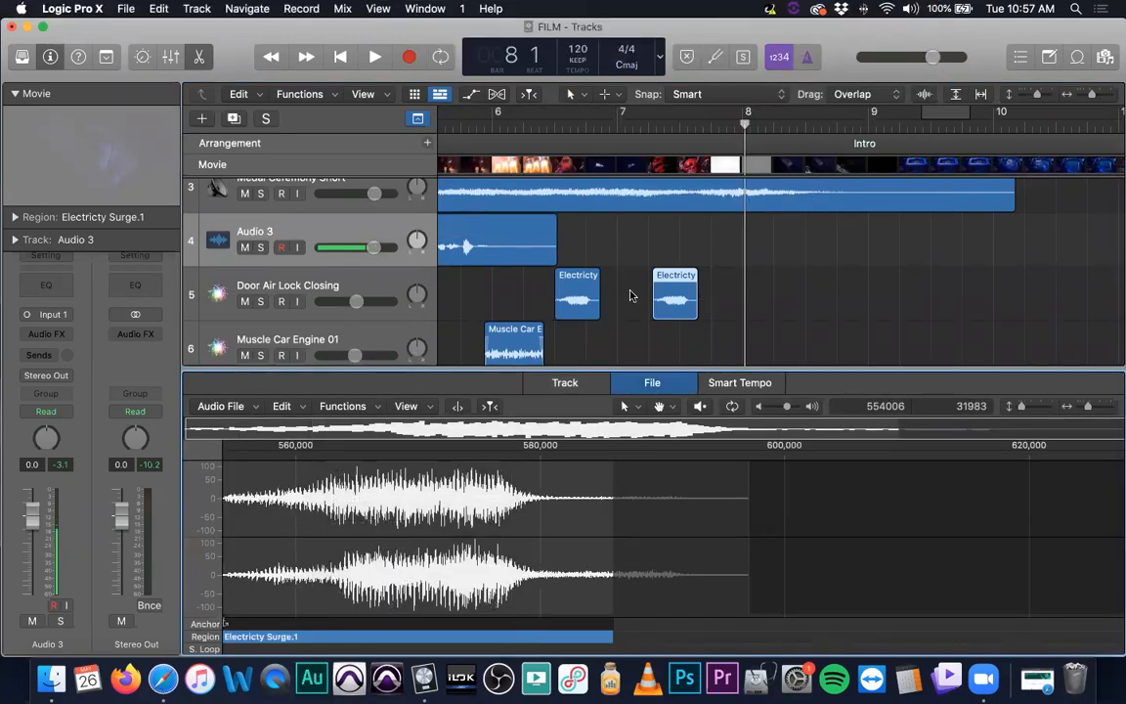
click(583, 295)
click(685, 295)
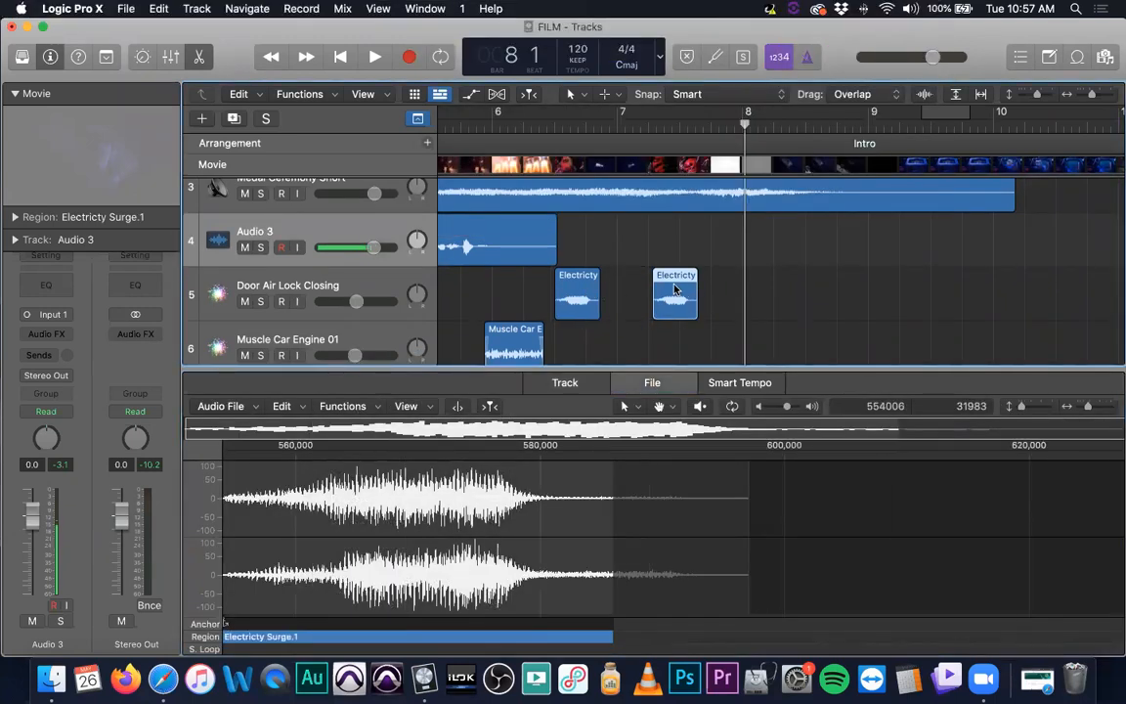
right_click(675, 286)
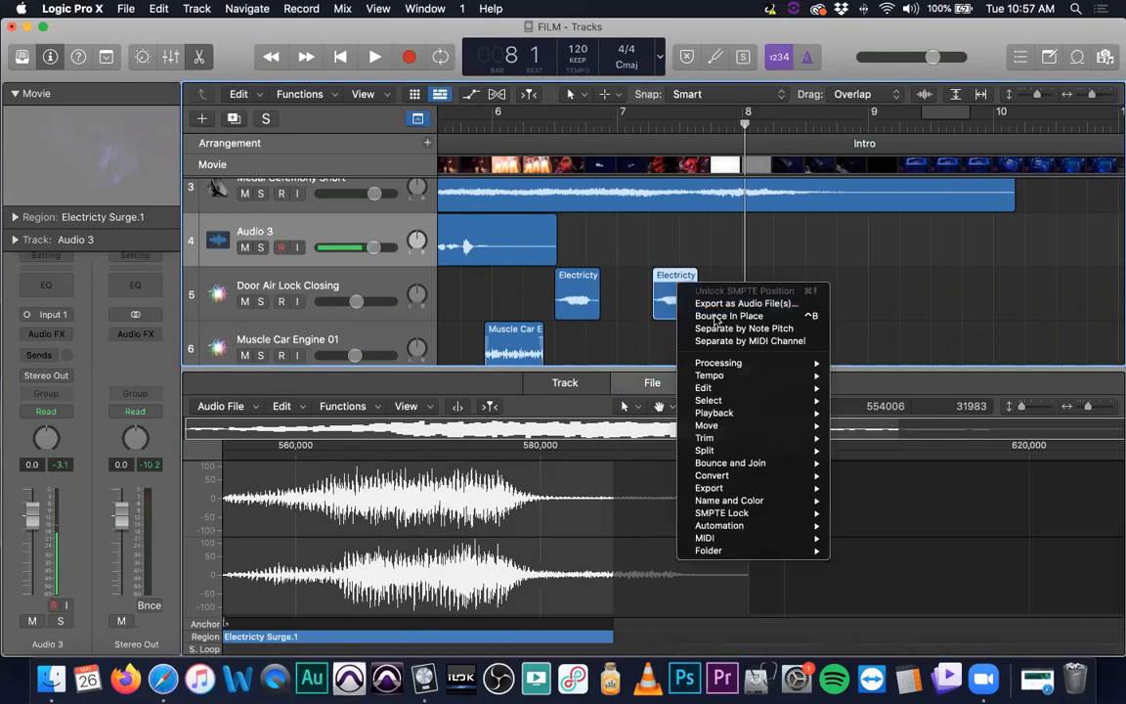
click(684, 315)
click(681, 321)
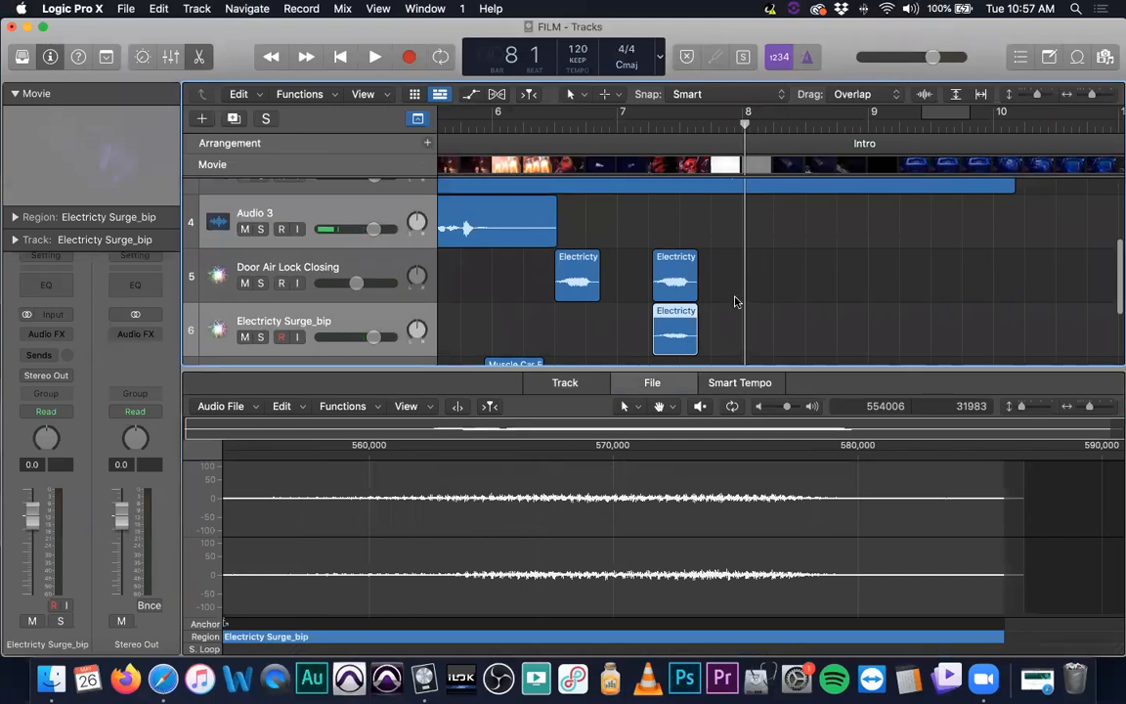
click(677, 280)
key(Delete)
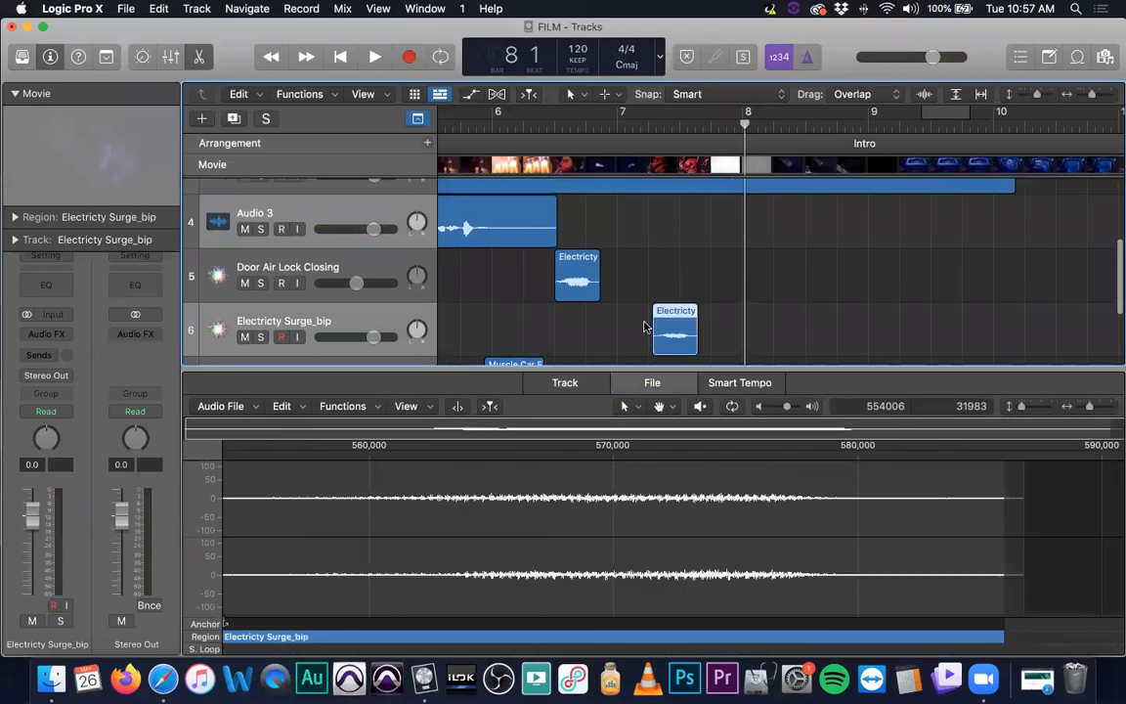
Reverse the bounced Electricty Surge_bip audio and play it back from about bar 6
click(341, 406)
click(386, 501)
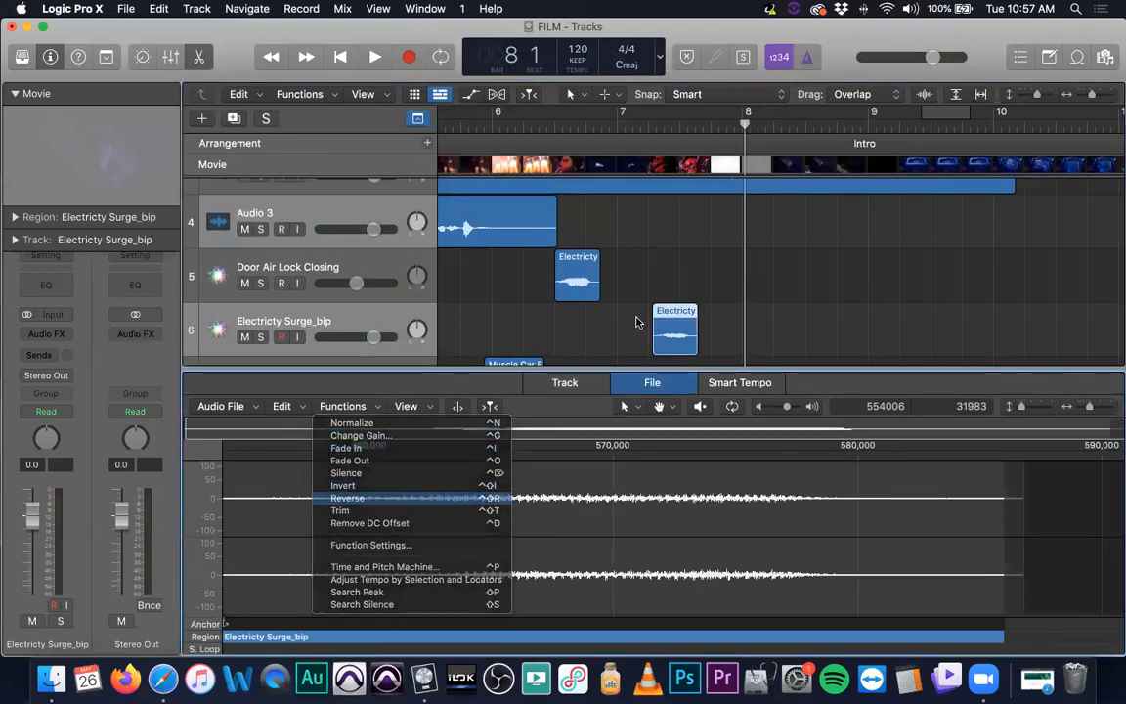
click(550, 126)
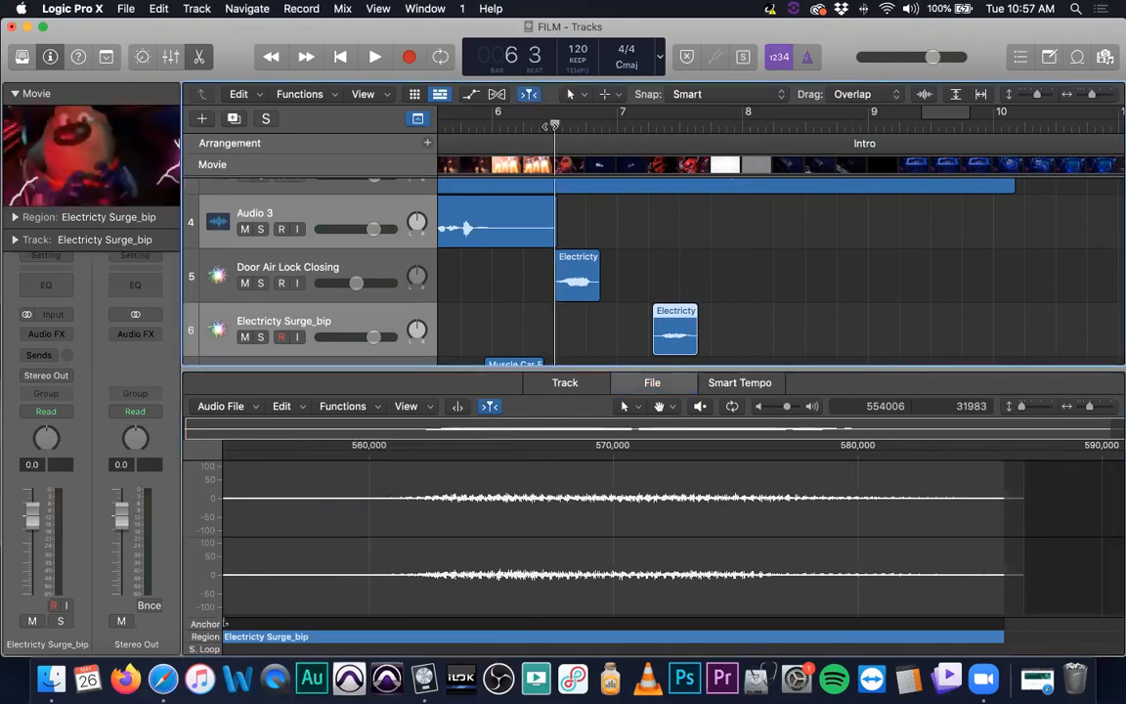
key(space)
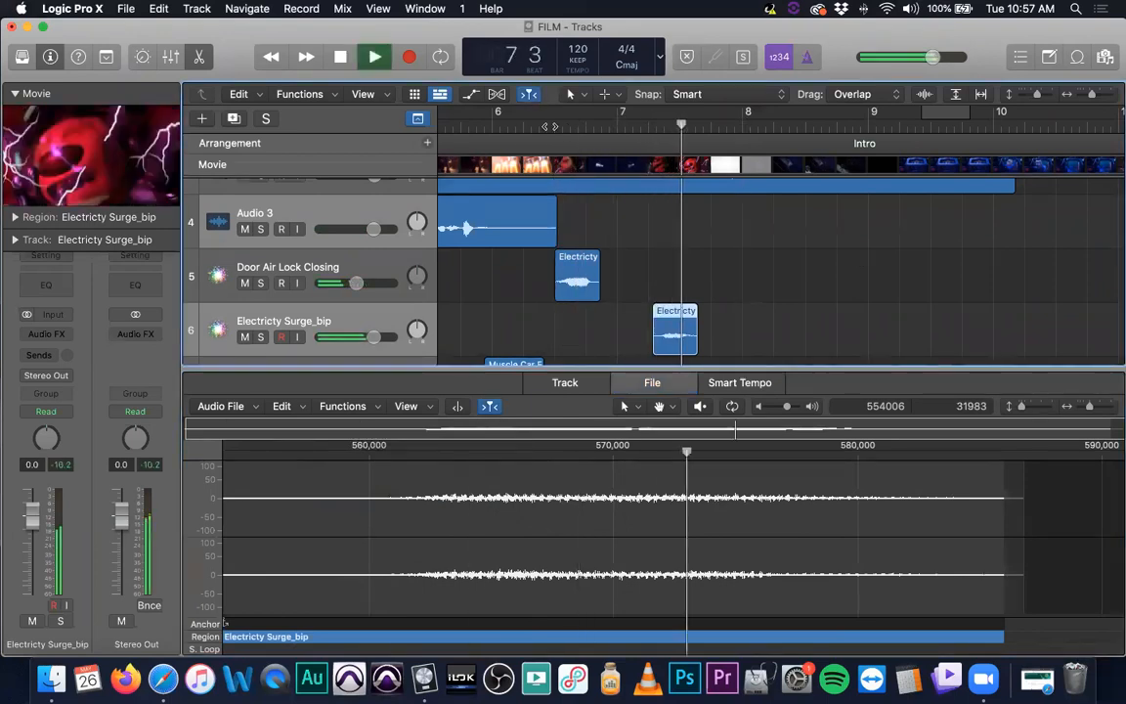
key(space)
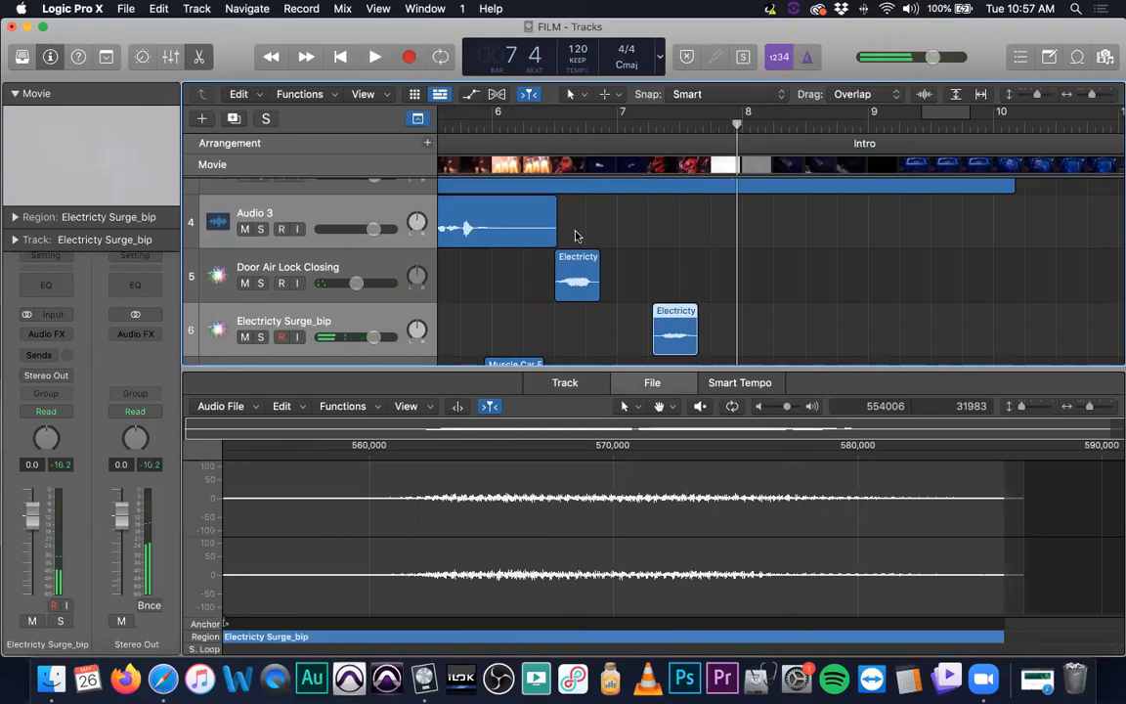
Normalize the Electricty Surge_bip audio and lower its track volume to about -5.9 dB
scroll(590, 237, up, 5)
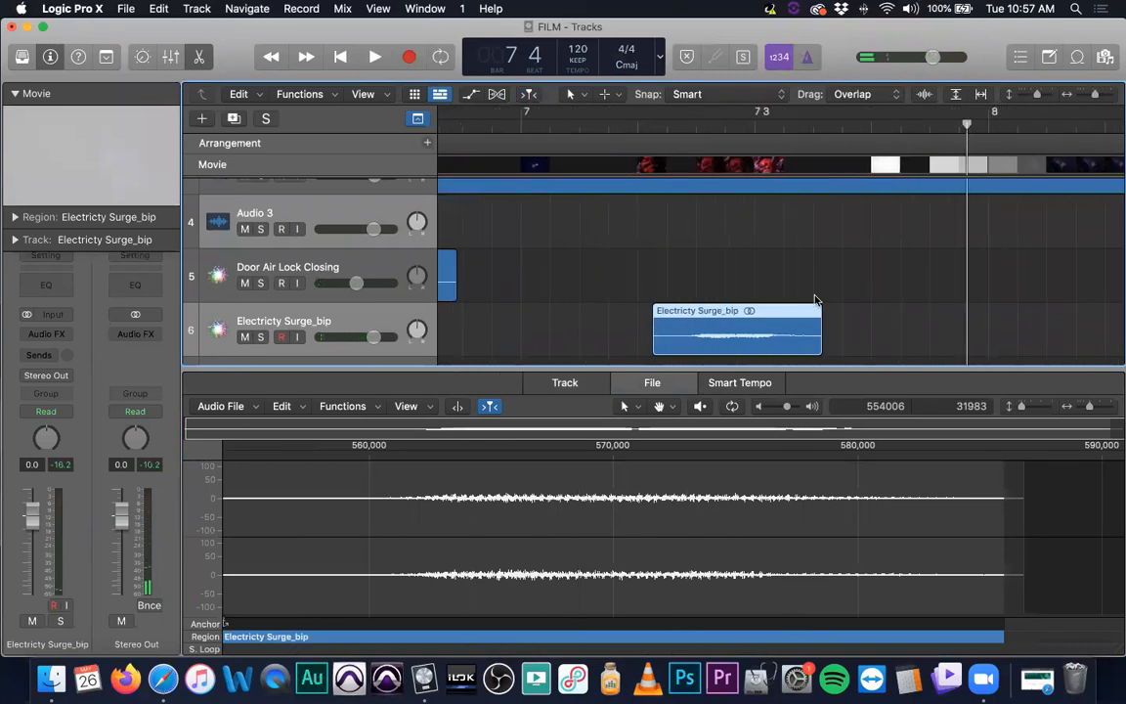
click(342, 405)
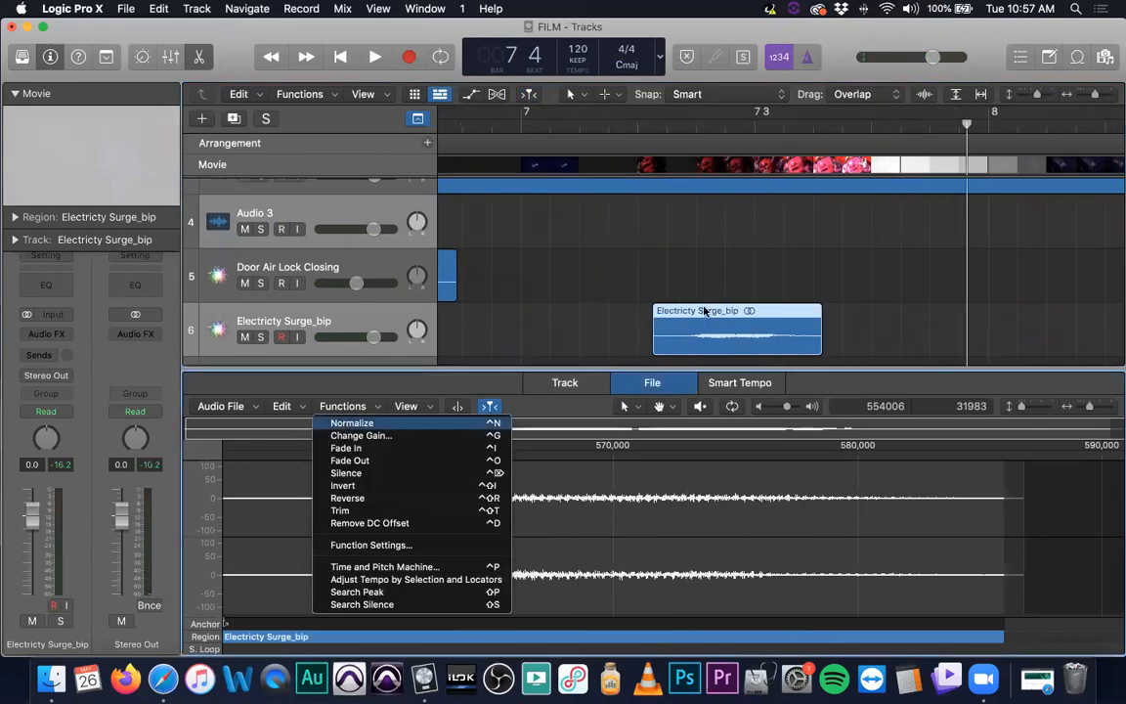
click(348, 423)
mouse_move(371, 335)
mouse_down()
mouse_move(338, 337)
mouse_move(355, 336)
mouse_up()
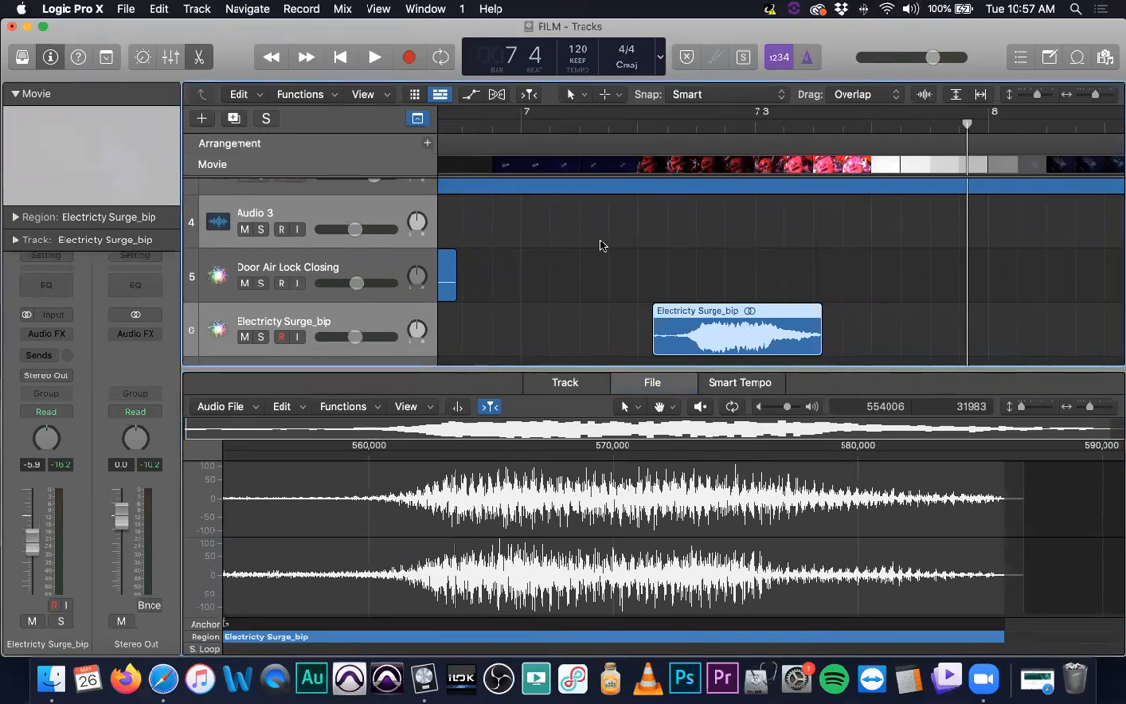
Undo the last edit, then delete the Electricty Surge region it brings back on the Door Air Lock Closing track
key(super+Left)
key(super+Left)
key(super+Left)
key(super+Left)
key(super+Left)
key(super+z)
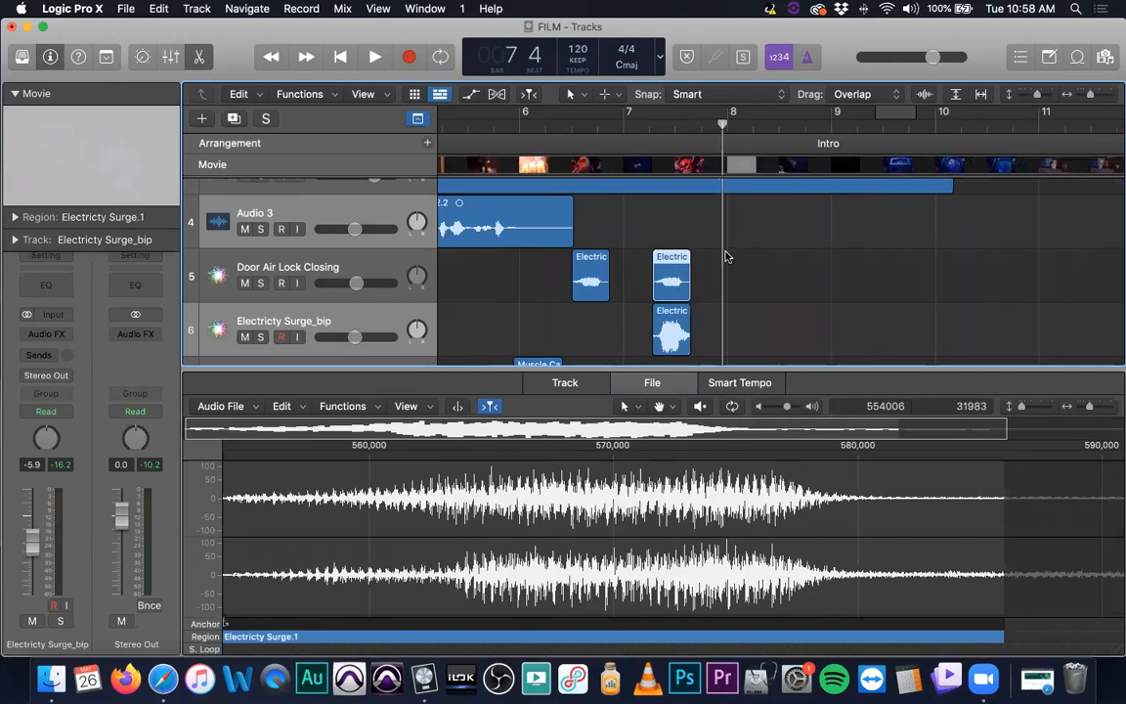
key(Delete)
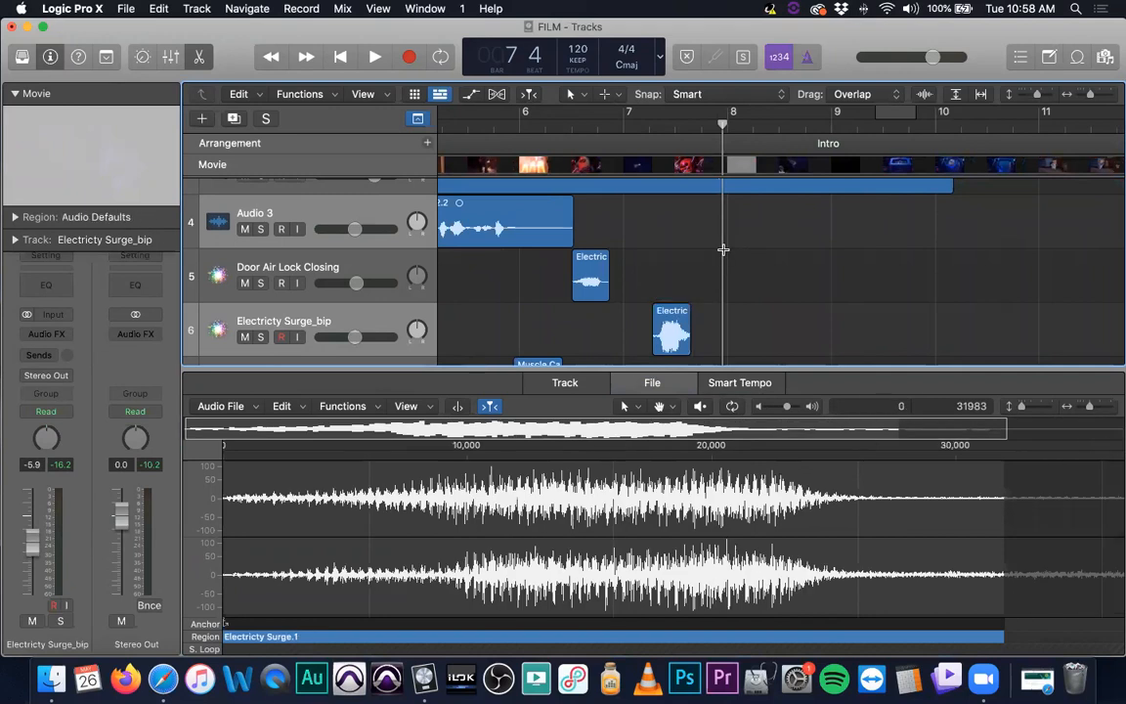
Raise the Audio 3 track's volume fader back up
click(361, 223)
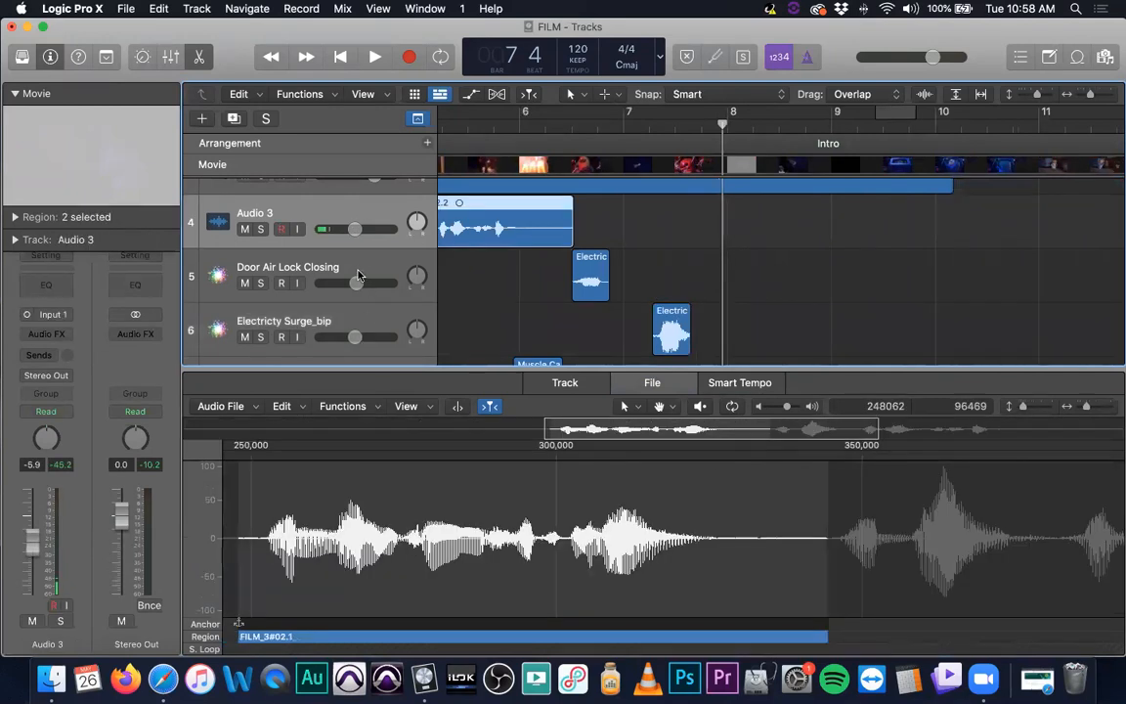
alt+click(358, 230)
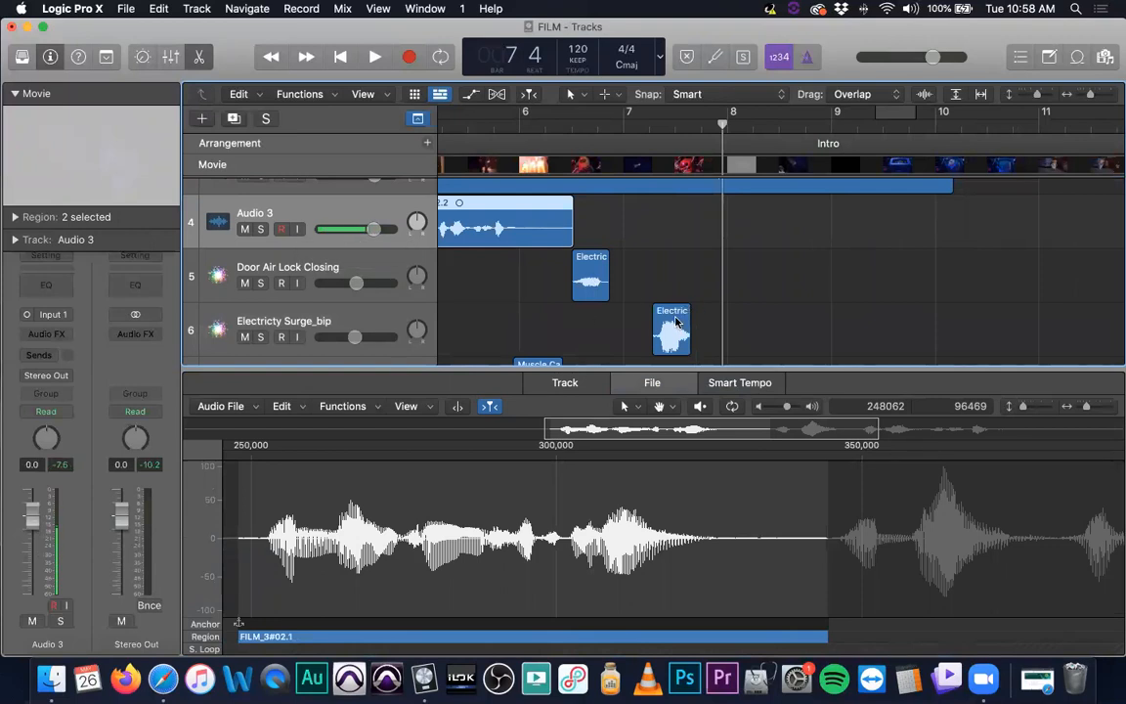
Switch to the Flex tool and time-stretch the Electricty Surge_bip region by lengthening its end slightly
click(678, 322)
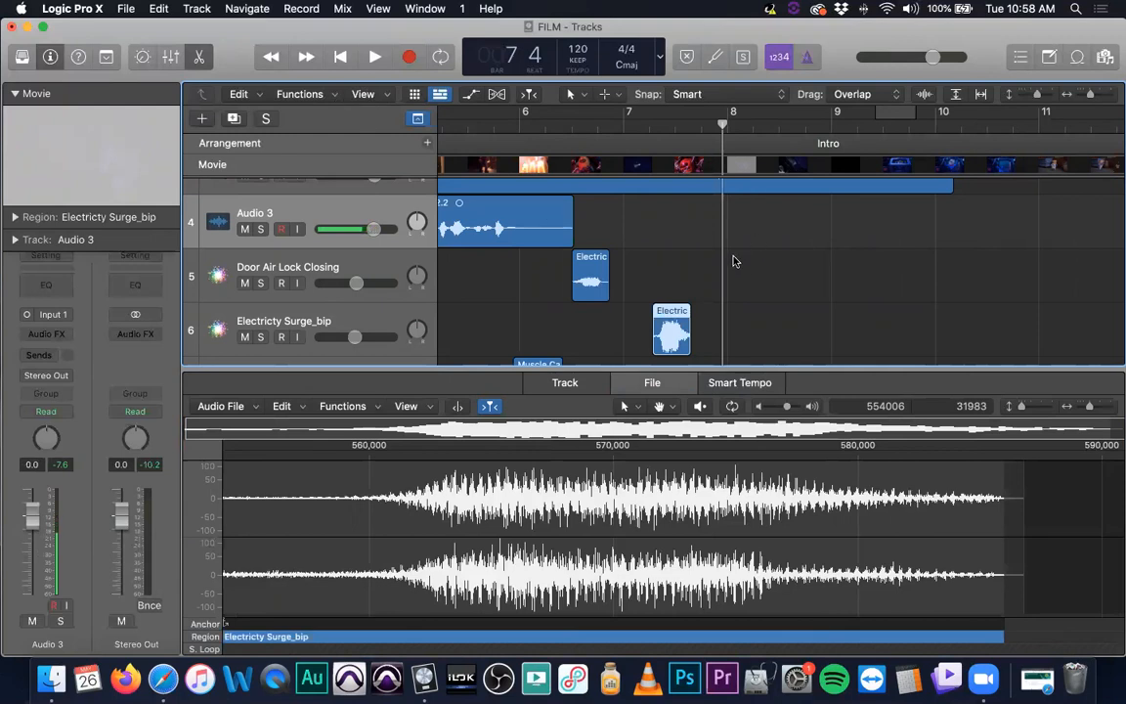
scroll(734, 261, down, 2)
scroll(730, 291, up, 5)
key(t)
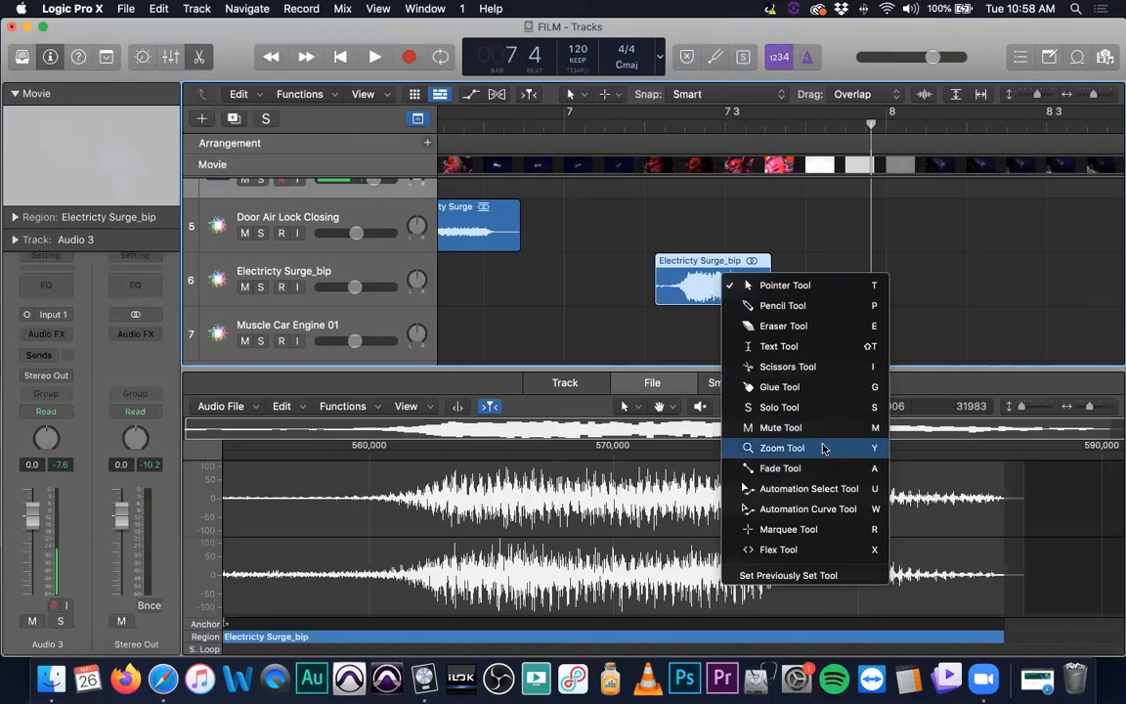
click(790, 549)
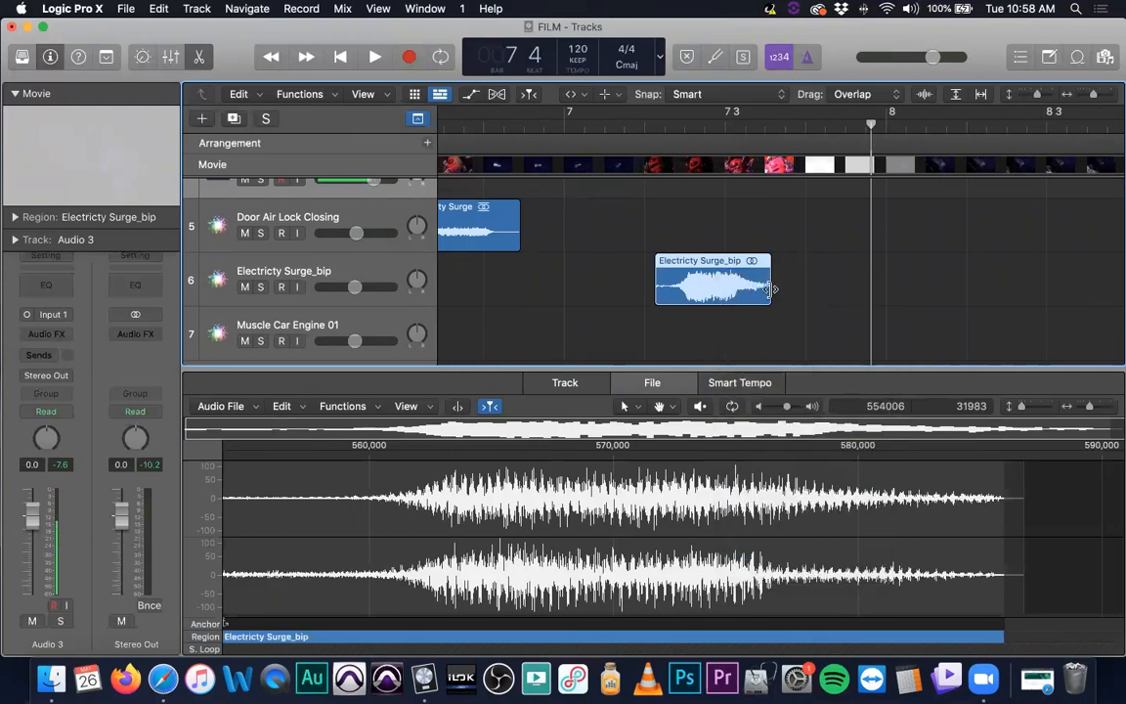
drag(768, 284, 772, 285)
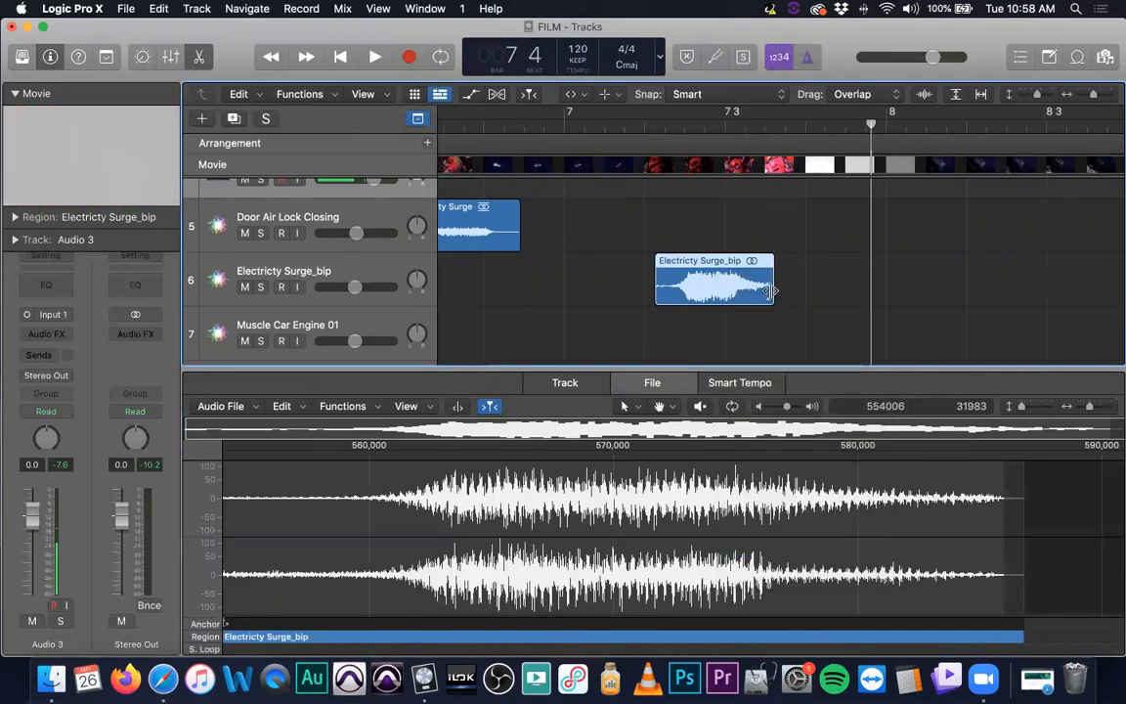
key(e)
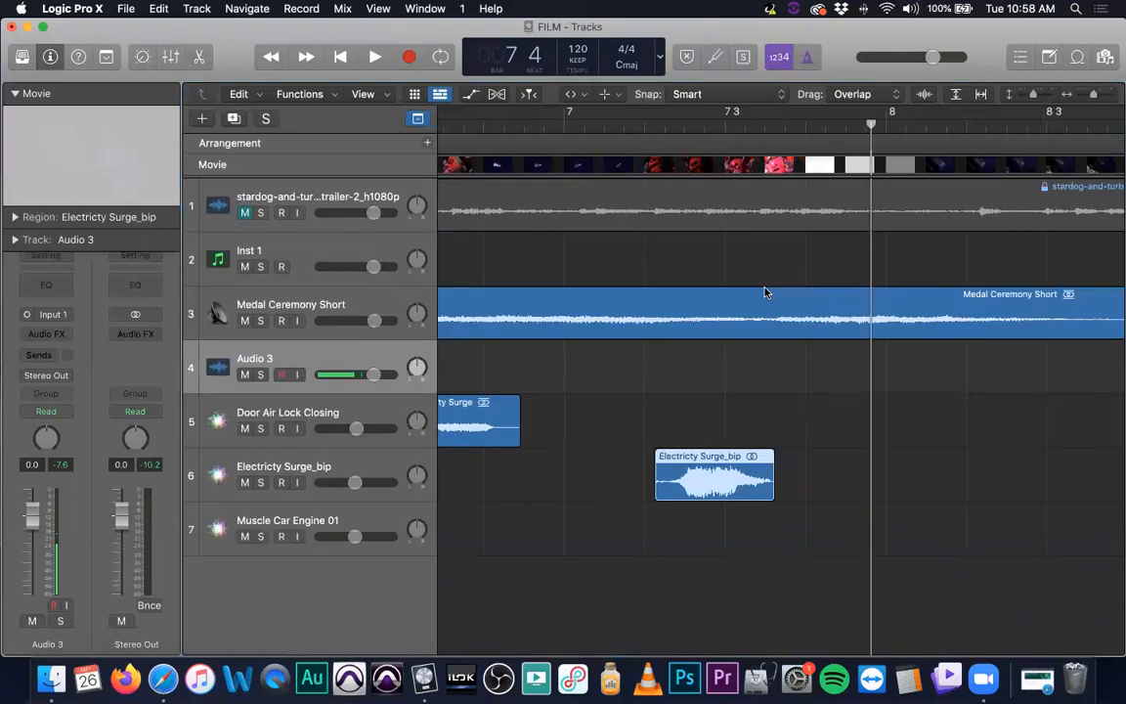
click(757, 467)
scroll(779, 480, up, 5)
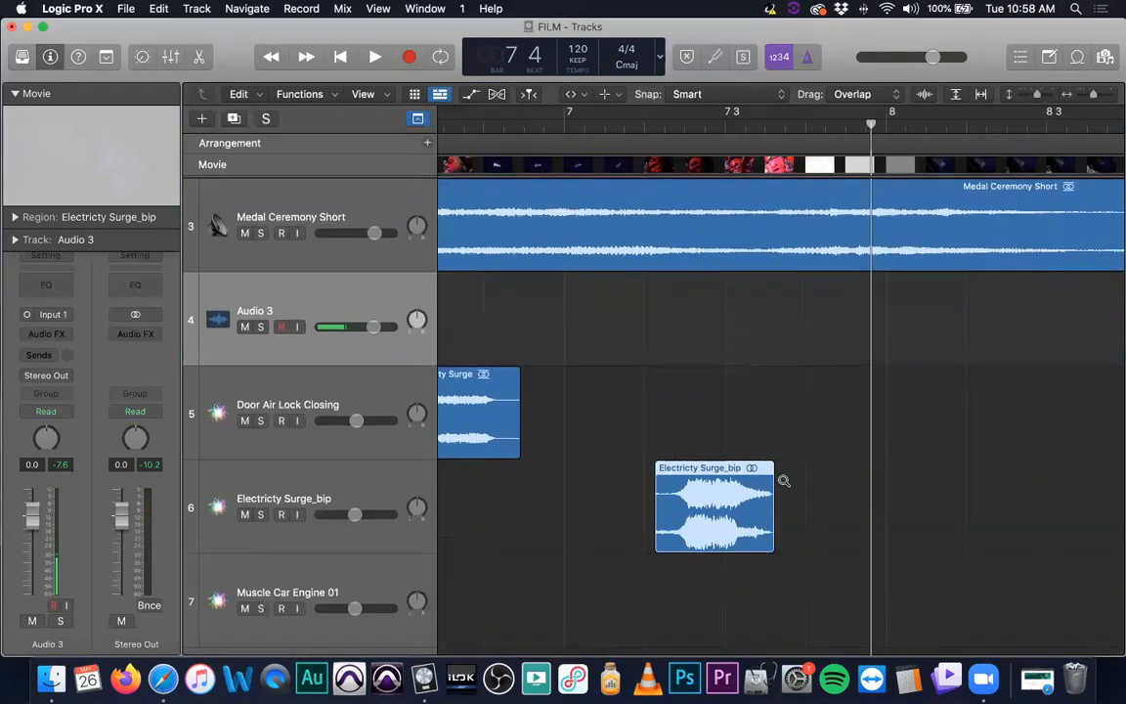
drag(770, 539, 805, 538)
drag(763, 540, 793, 535)
Add a fade-in at the start of the Electricty Surge_bip region and play back from about bar 7.2
click(643, 125)
mouse_move(643, 125)
mouse_down()
mouse_move(623, 125)
mouse_move(655, 125)
mouse_up()
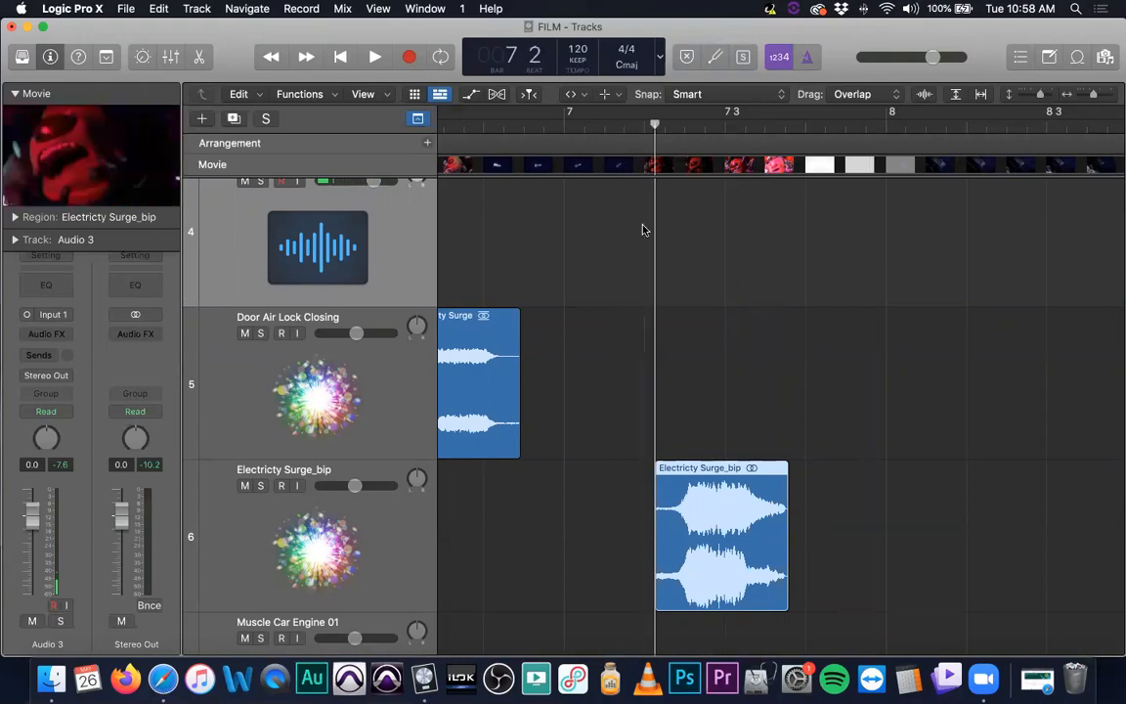
scroll(625, 523, left, 1)
drag(615, 544, 676, 543)
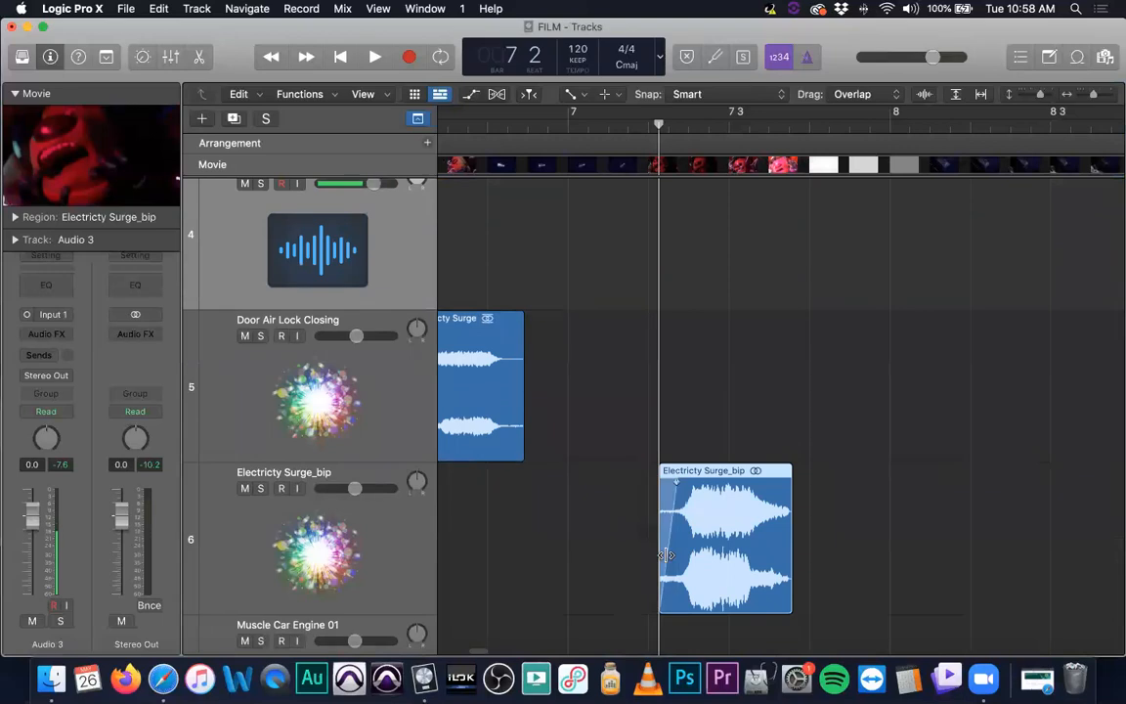
key(space)
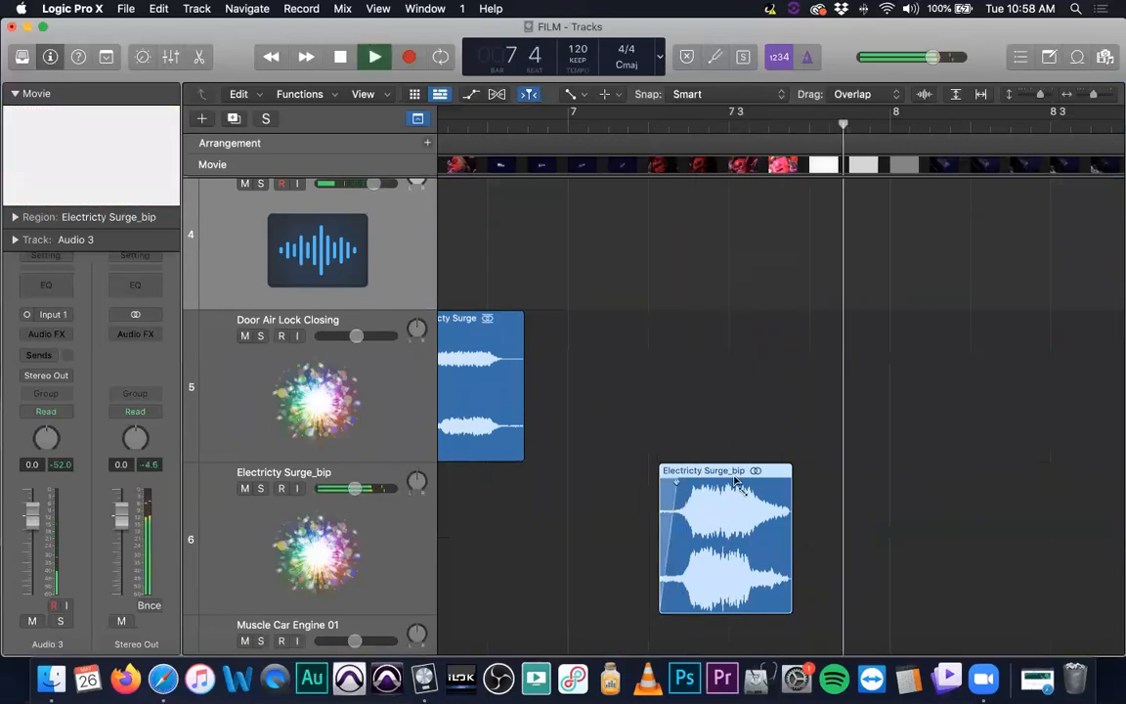
key(space)
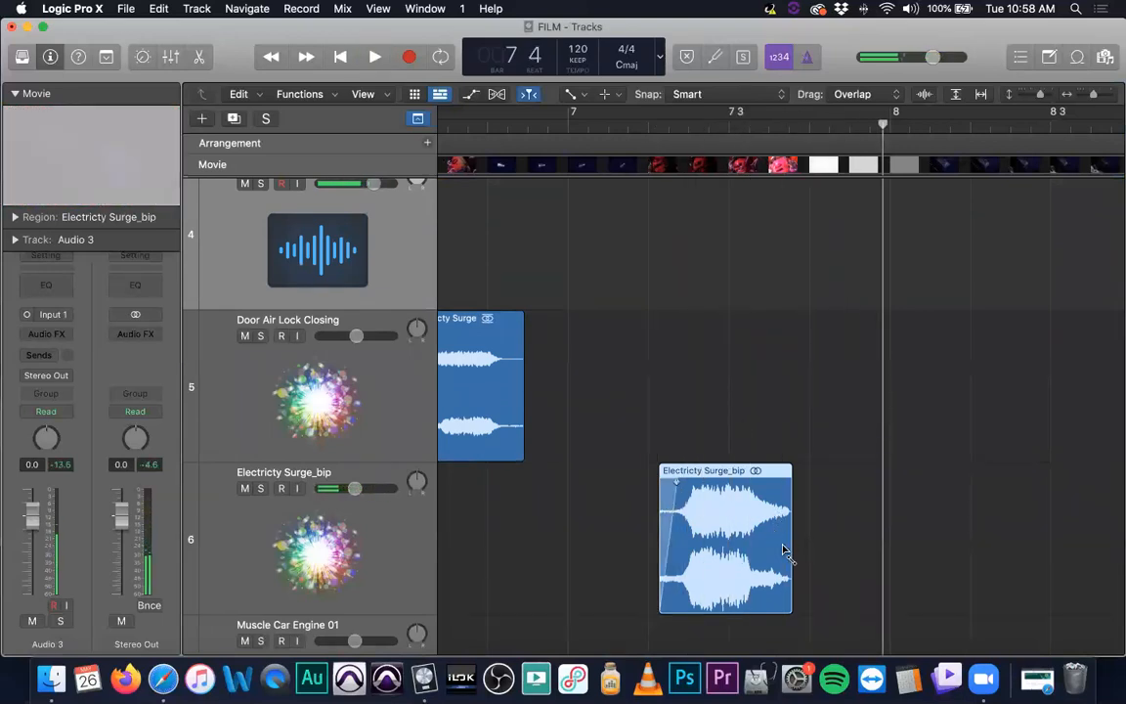
Stretch the Electricty Surge_bip region's start earlier with the Flex tool
key(t)
mouse_move(848, 643)
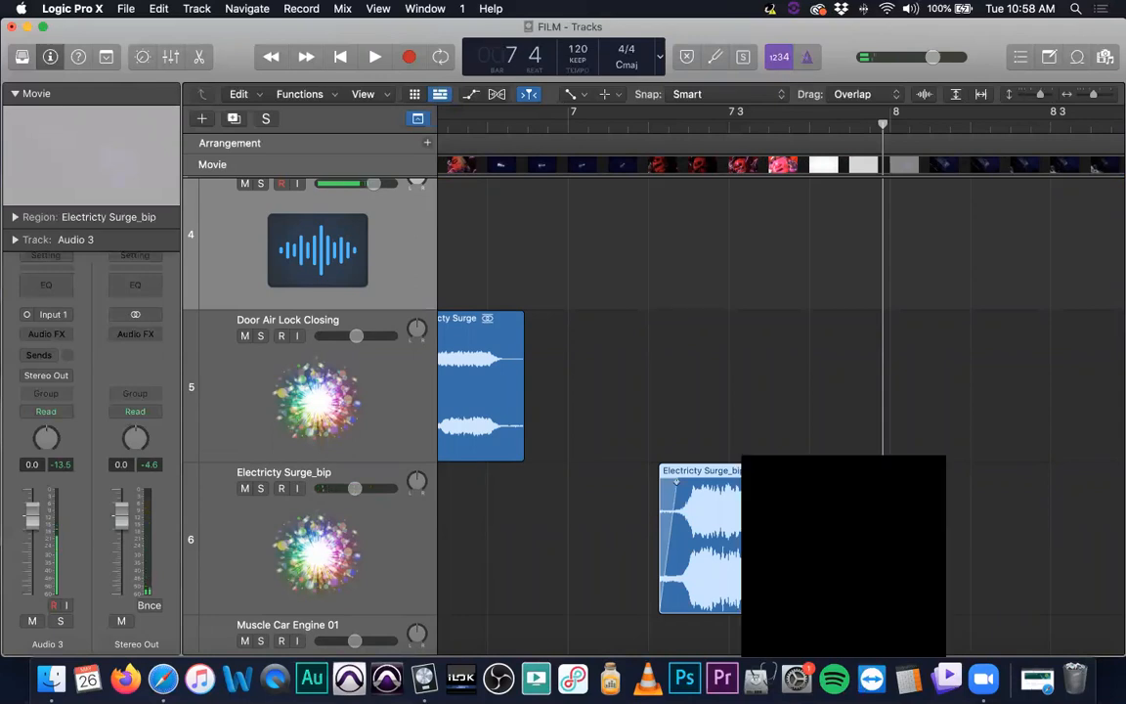
click(816, 616)
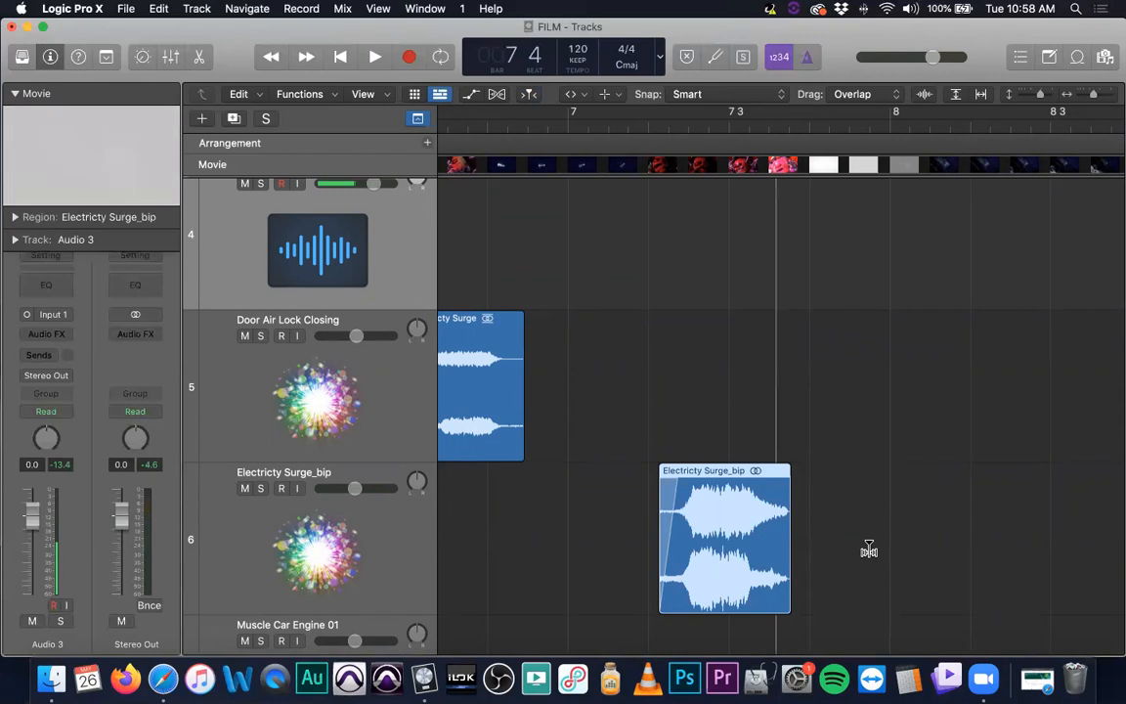
drag(669, 540, 625, 538)
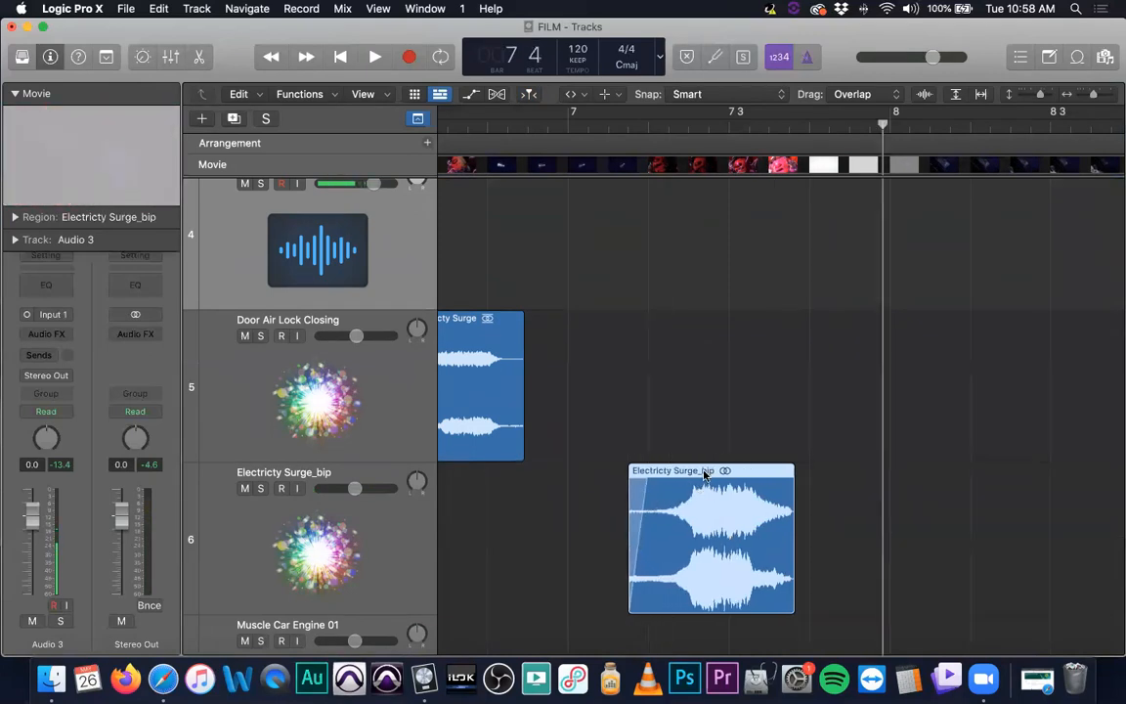
Move the Electricty Surge_bip region back to start at about bar 7.2 and play back from just before bar 7
key(t)
key(t)
drag(721, 472, 739, 475)
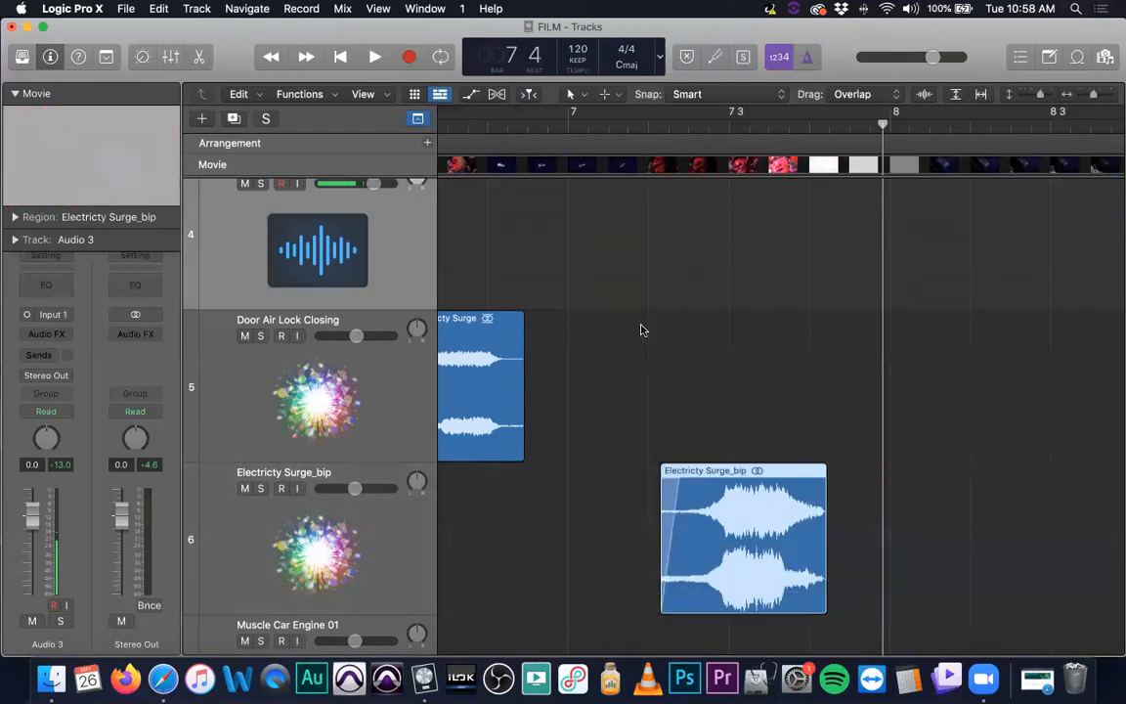
click(606, 128)
key(space)
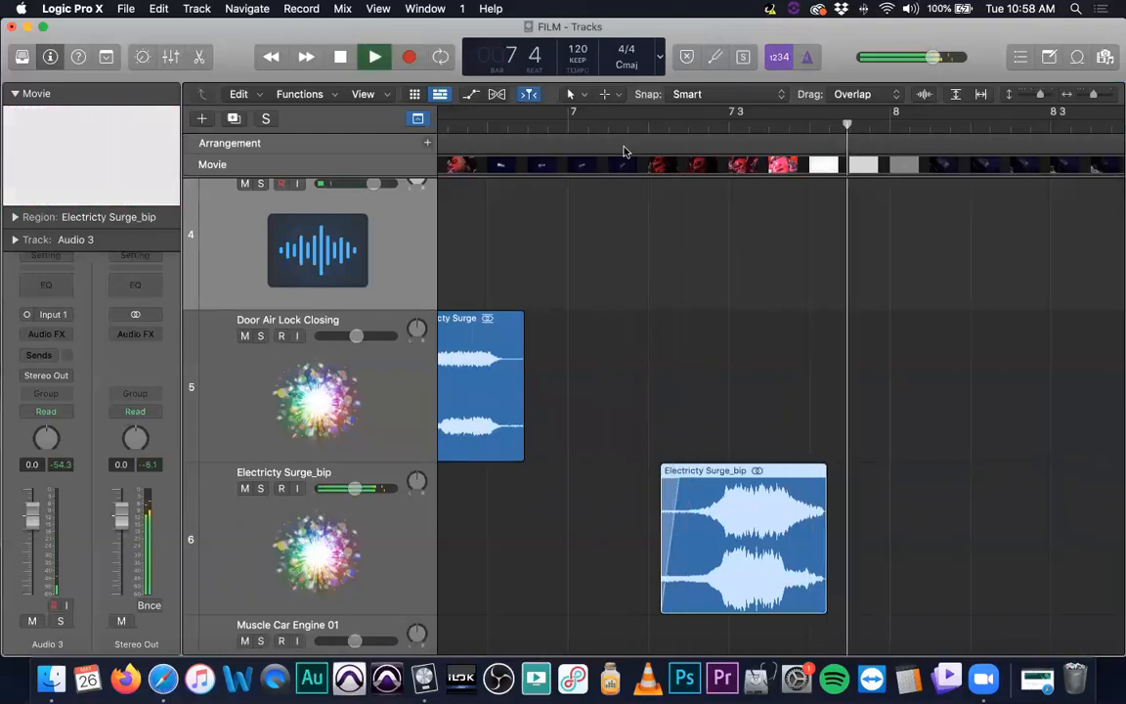
Stop playback, add a fade-out to the end of the Electricty Surge_bip region, and lower that track's volume slightly
key(space)
key(t)
key(a)
drag(854, 487, 814, 514)
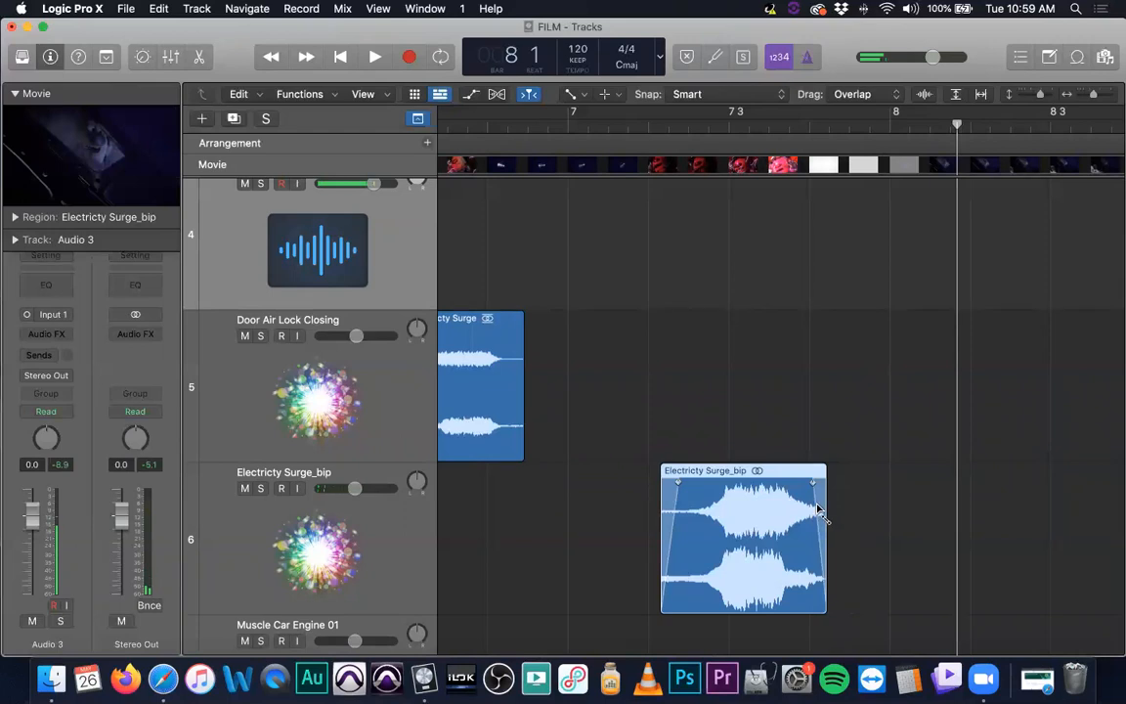
drag(353, 488, 343, 488)
Try moving the Door Air Lock Closing region with the Pointer tool and undo the move
scroll(828, 339, left, 5)
scroll(822, 340, down, 8)
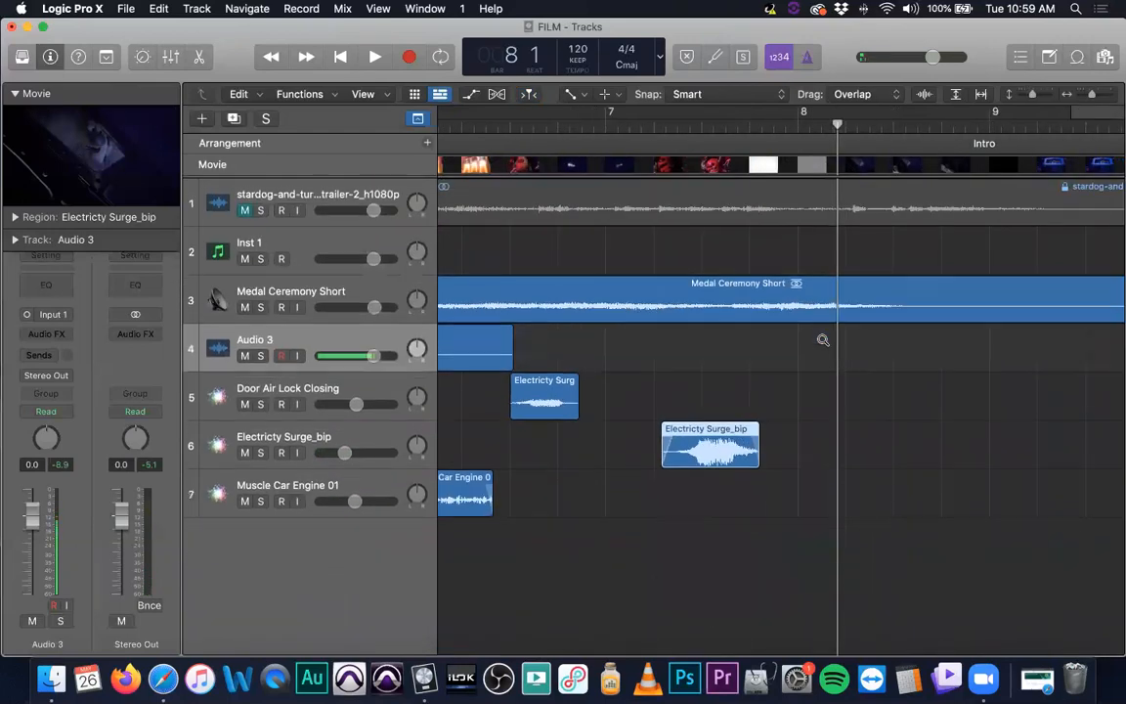
scroll(829, 339, up, 2)
scroll(837, 344, left, 6)
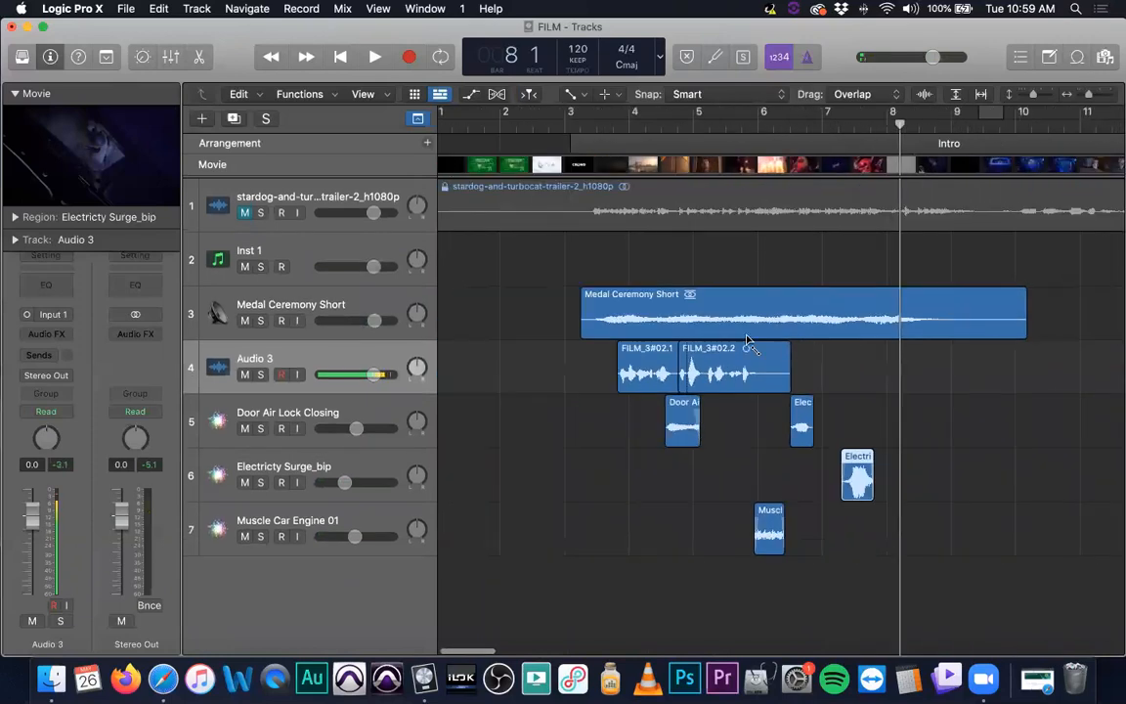
key(t)
key(t)
click(645, 307)
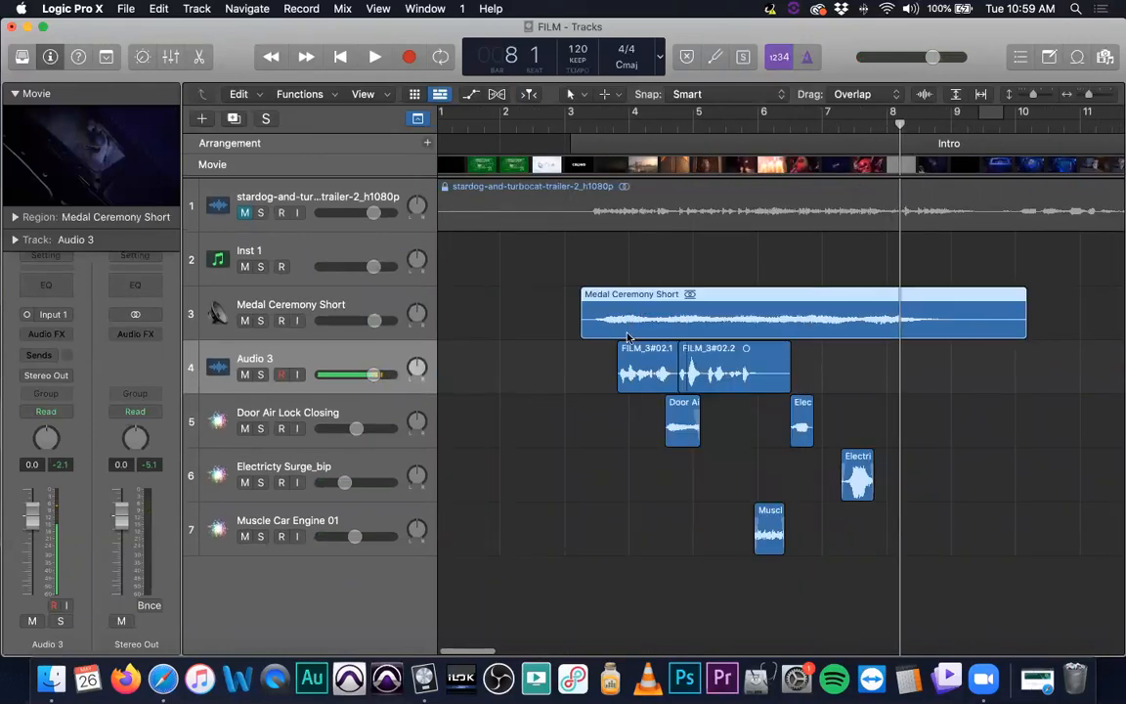
click(635, 352)
click(728, 370)
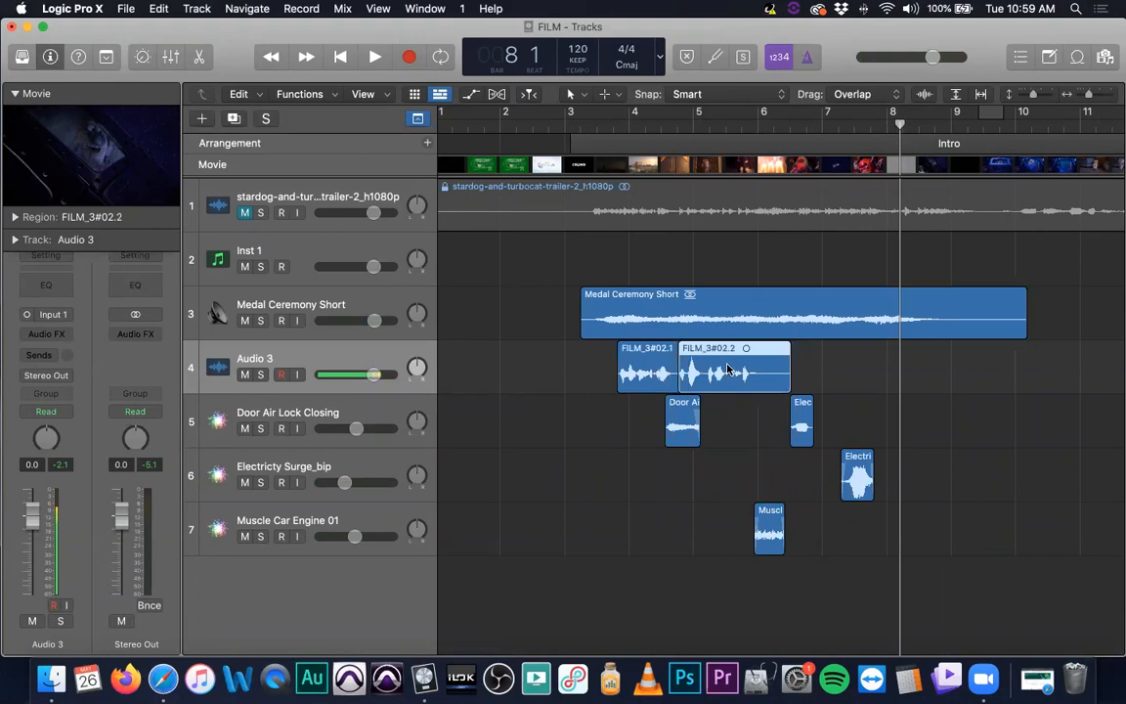
drag(675, 443, 735, 422)
key(super+z)
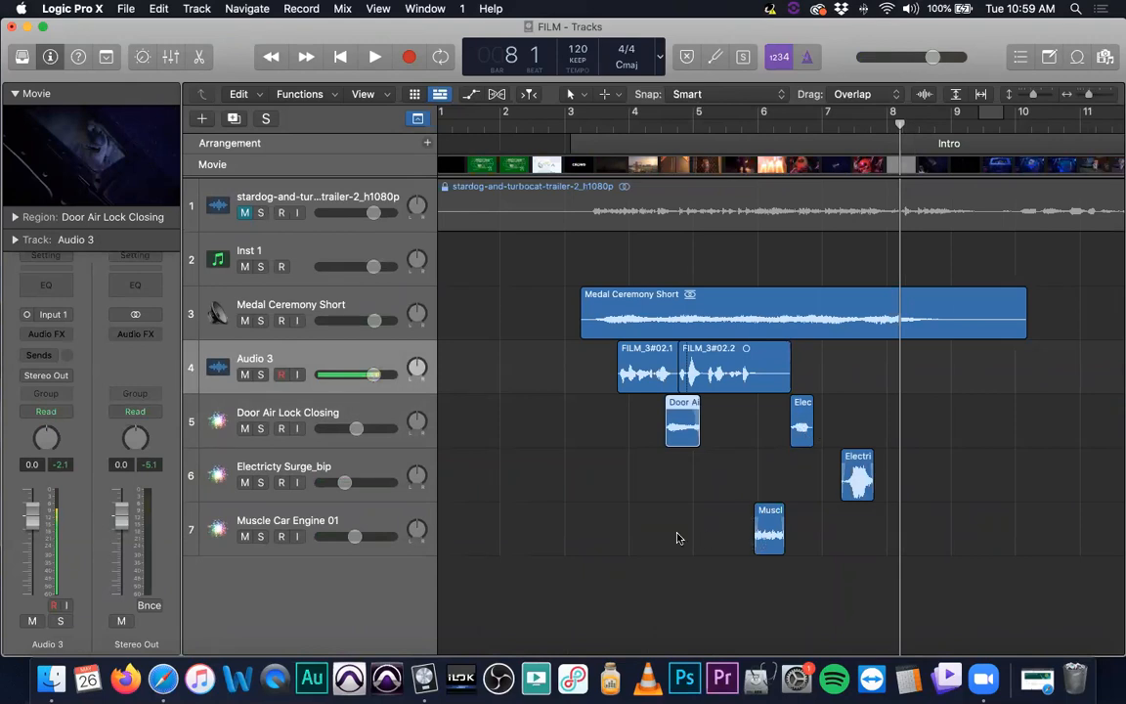
Set a cycle range from bar 3 to bar 9, audition it, and place the playhead near bar 8
drag(566, 114, 982, 114)
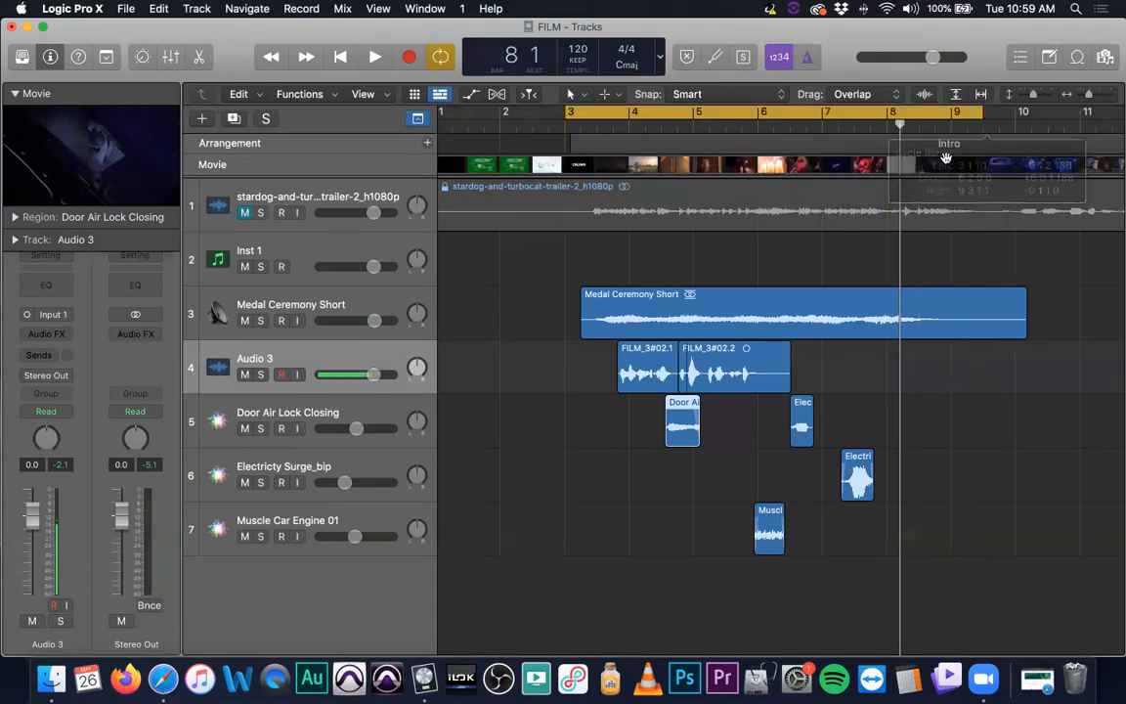
key(space)
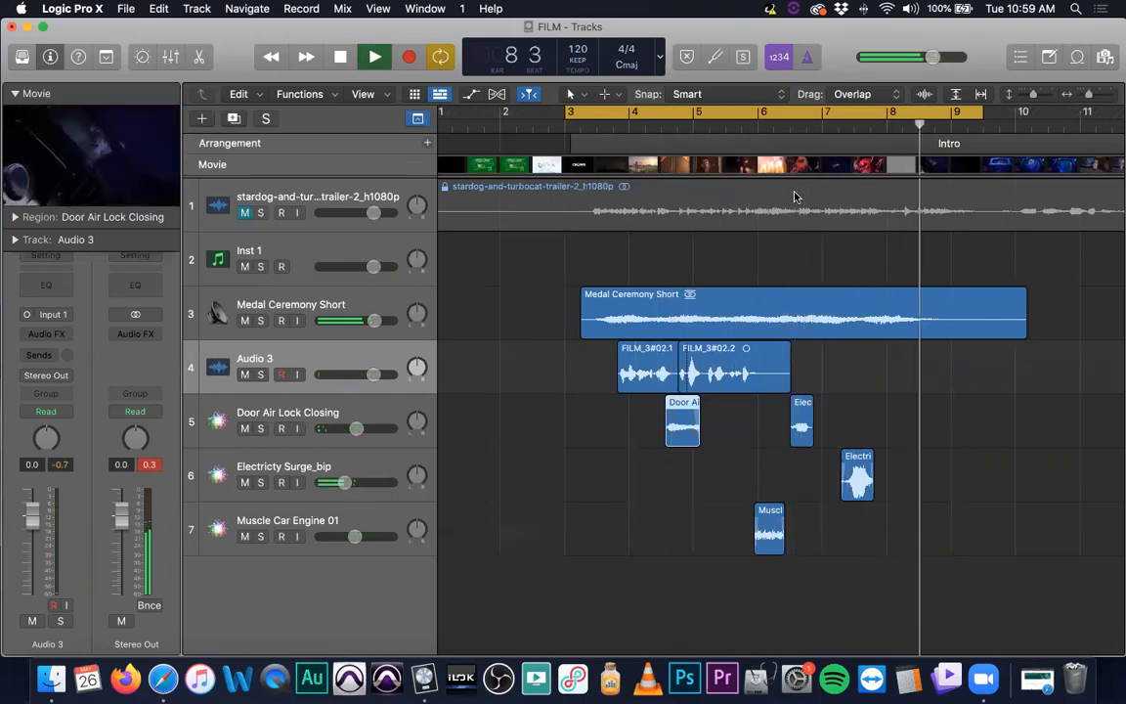
key(space)
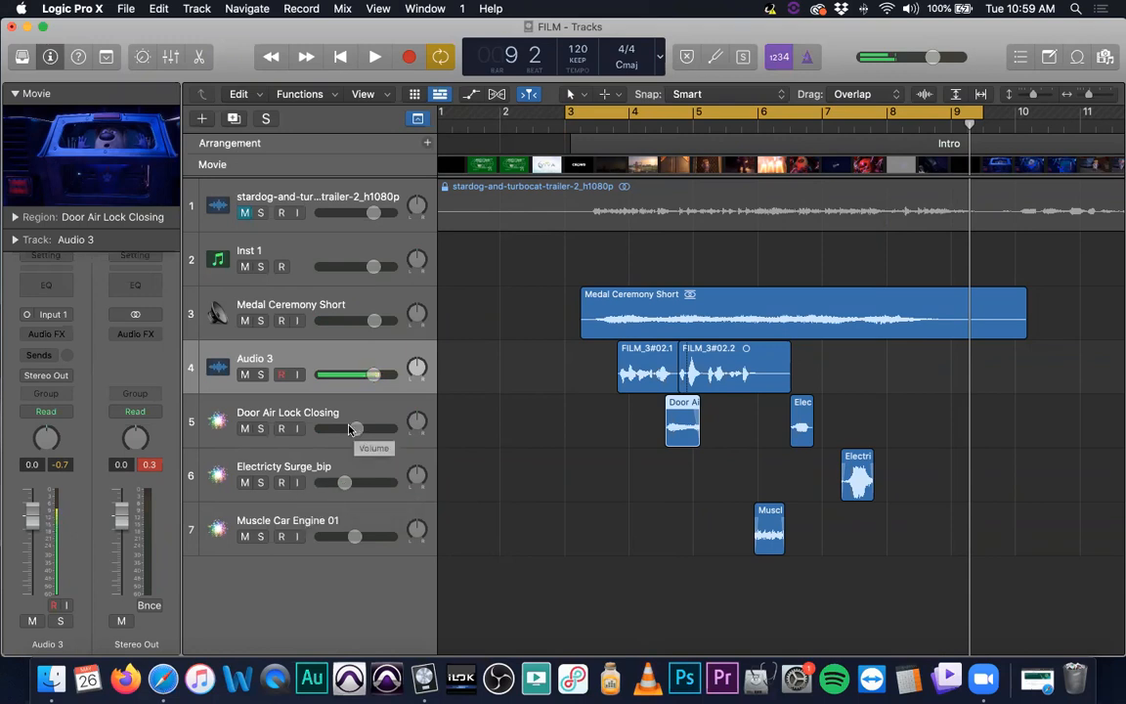
click(740, 128)
drag(740, 128, 821, 131)
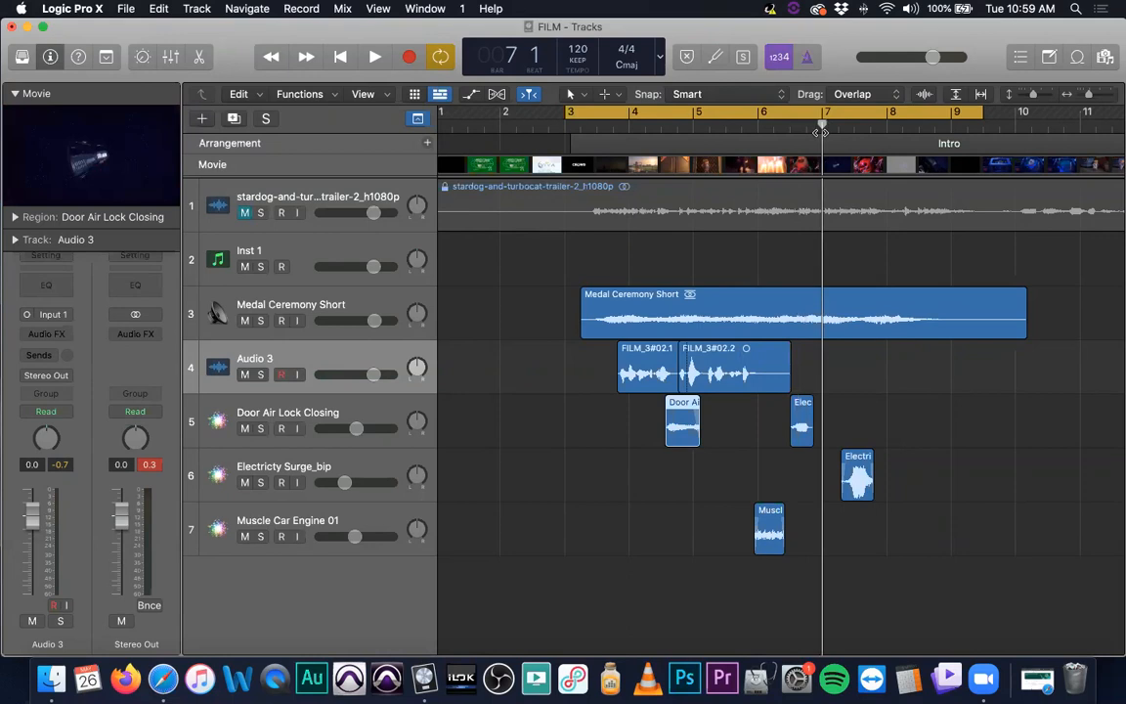
drag(826, 130, 919, 131)
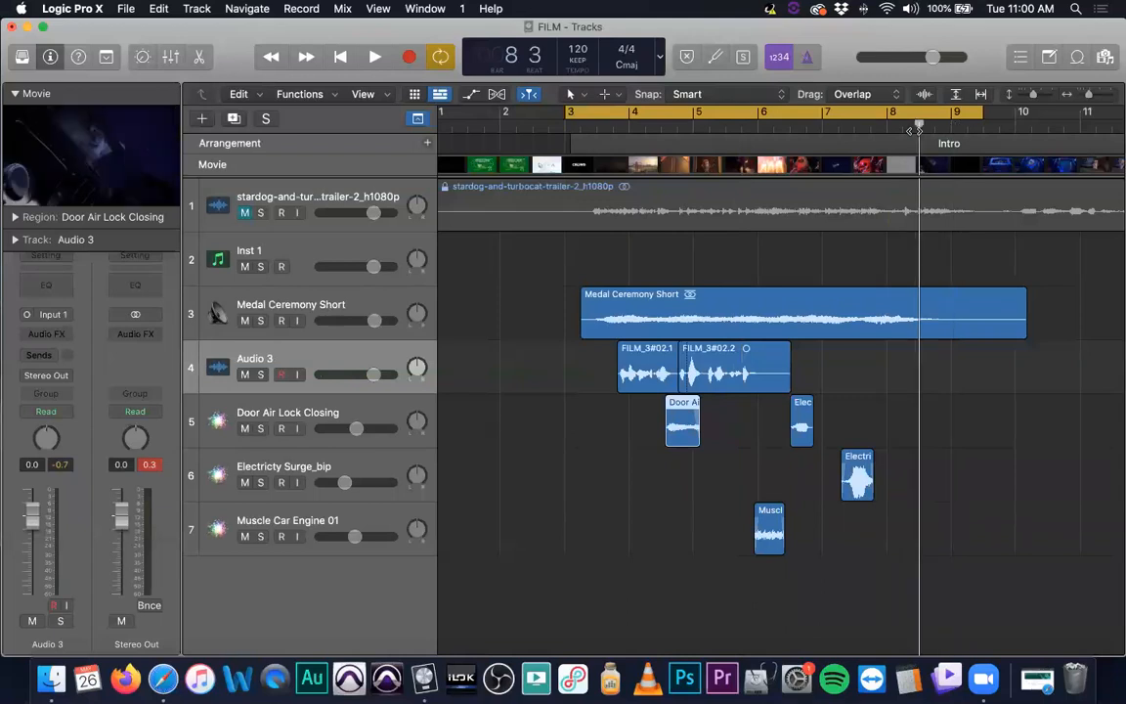
Open the Apple Loops browser and search for atmos loops
click(1082, 57)
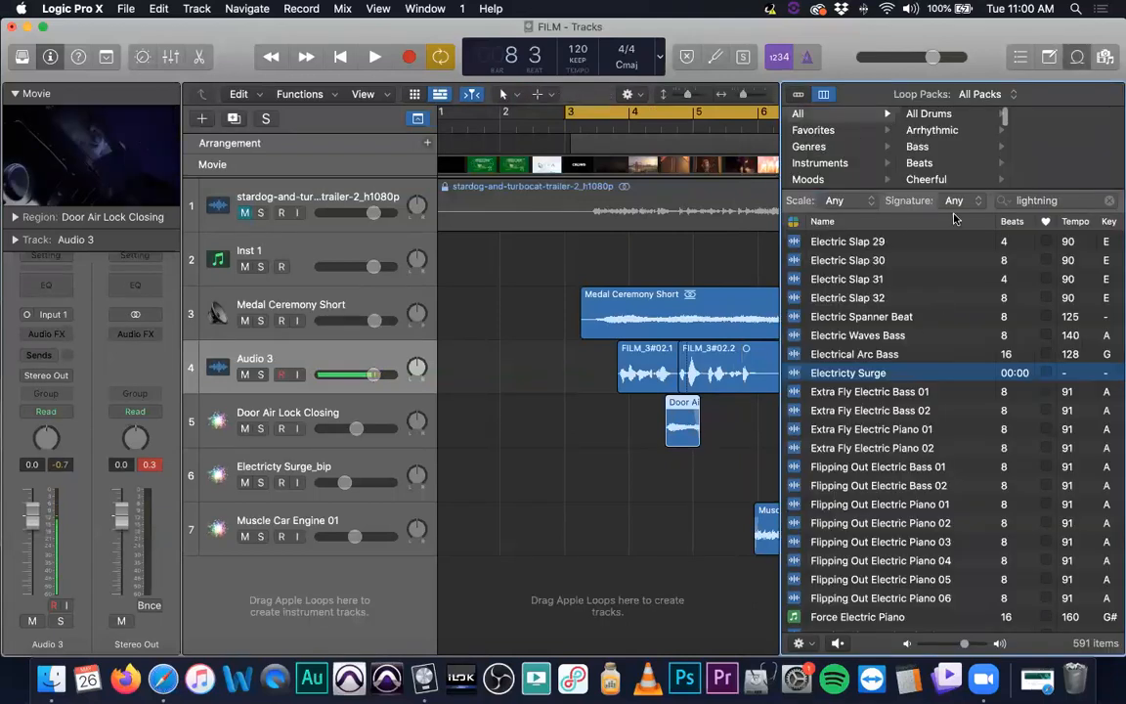
drag(1076, 201, 950, 195)
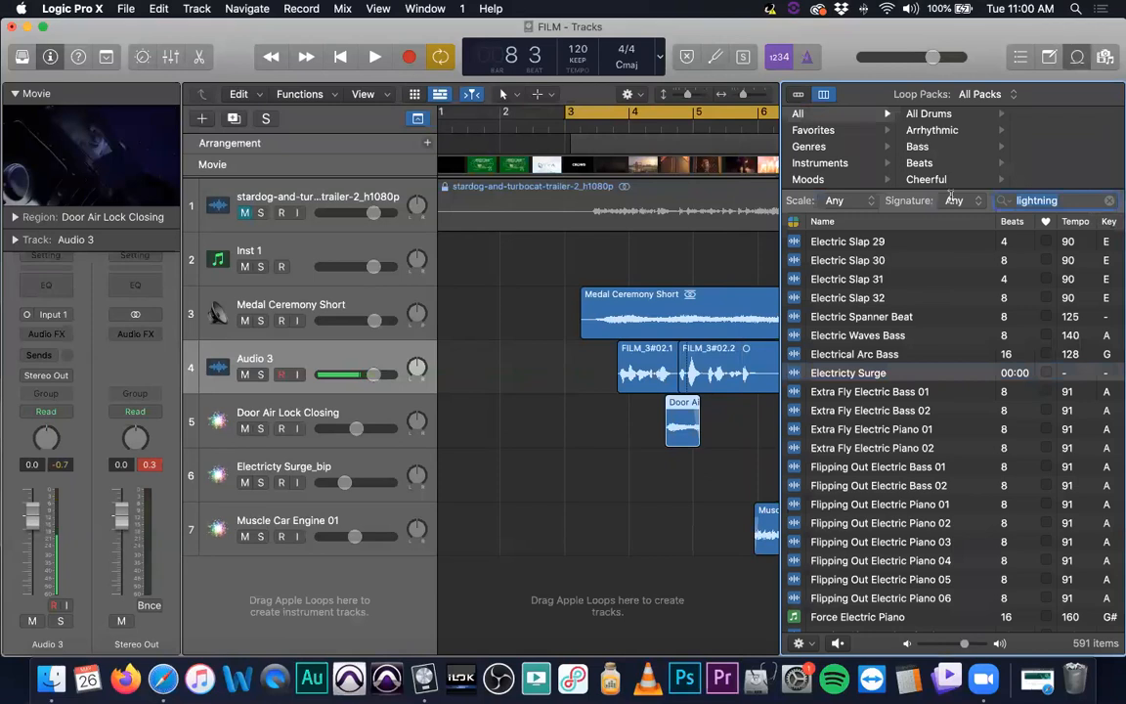
text(atmos)
scroll(938, 293, down, 1)
scroll(890, 367, up, 10)
scroll(890, 368, up, 15)
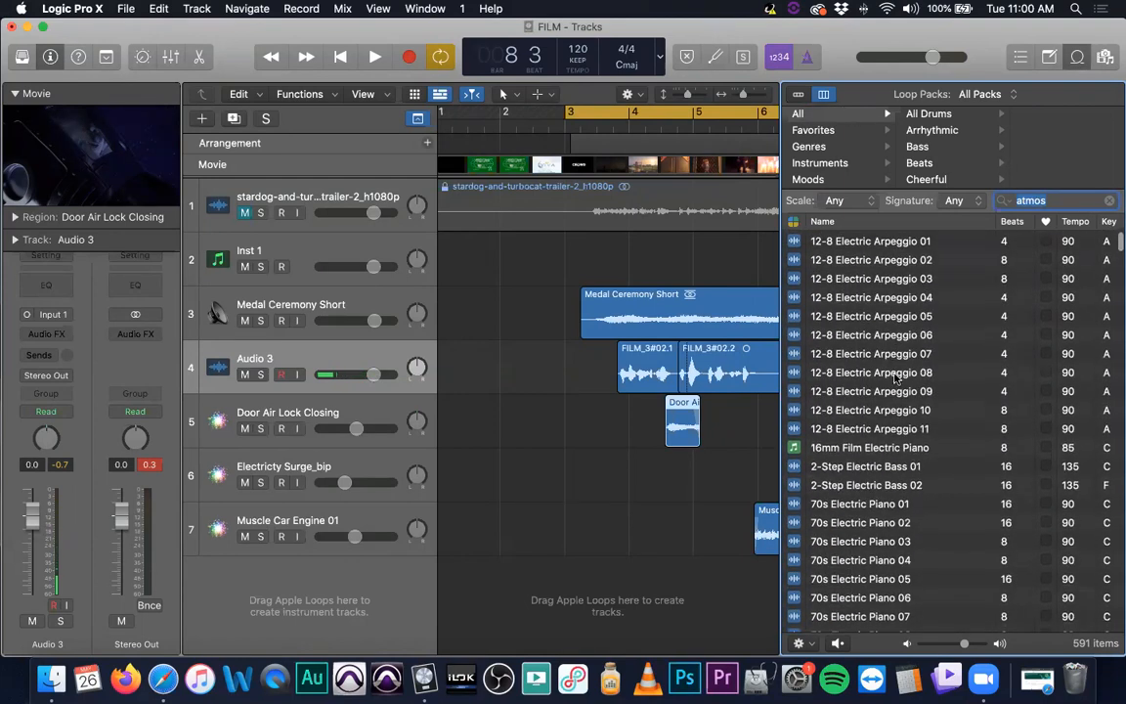
Search the loops for space and switch the browser to button view
text(space)
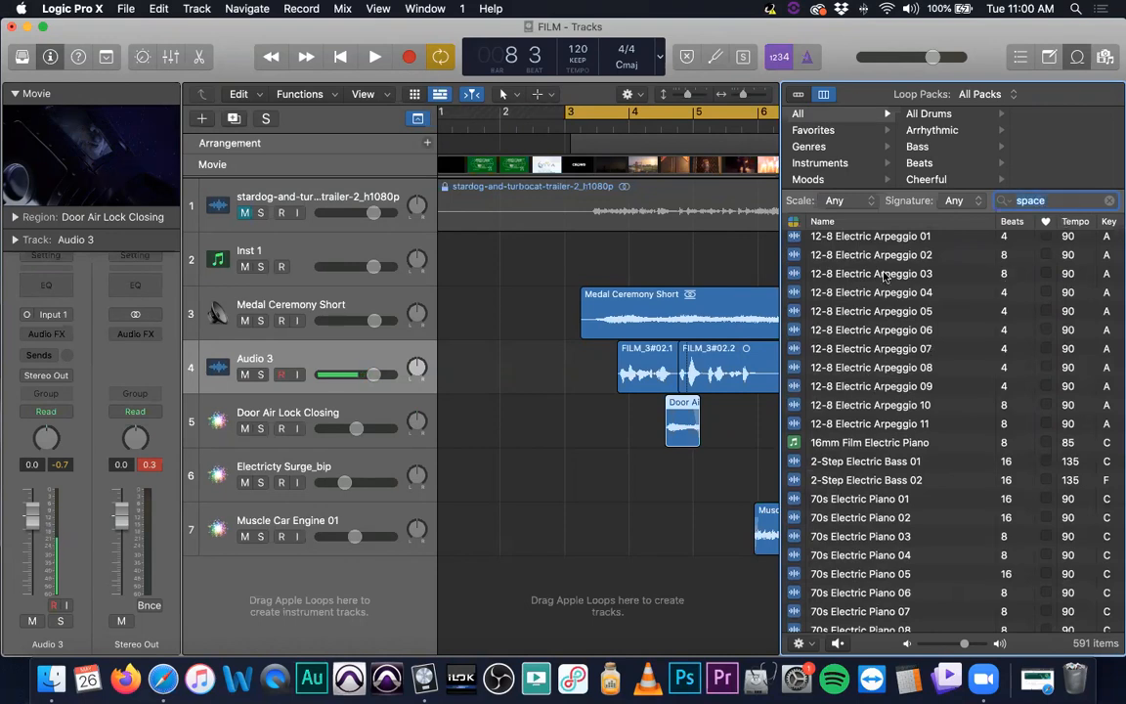
click(813, 115)
click(799, 95)
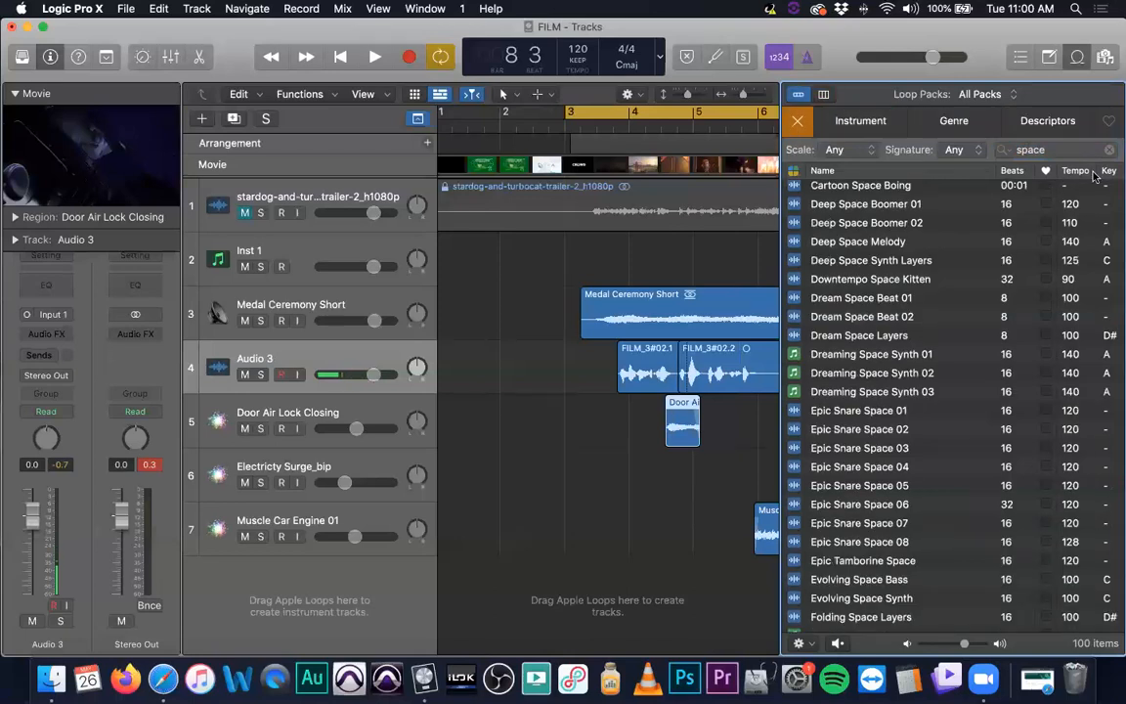
click(1067, 152)
key(Return)
Preview the Dream Space Beat 01 and Spaced Out Topper loops
click(852, 303)
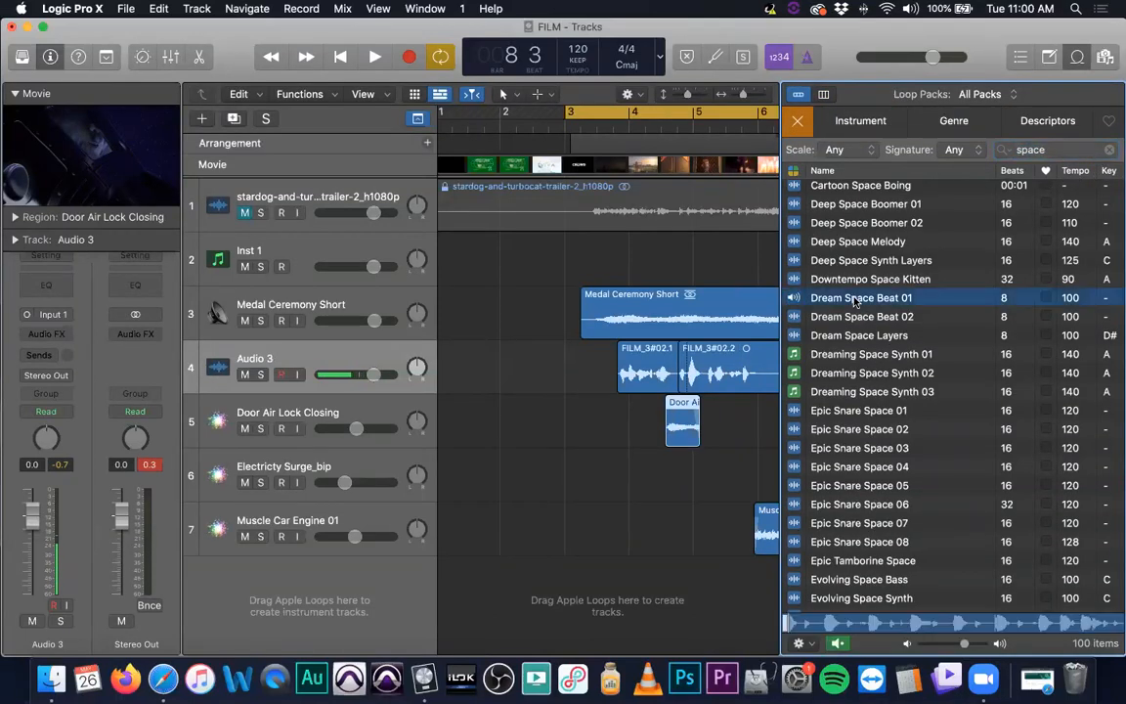
scroll(852, 322, down, 5)
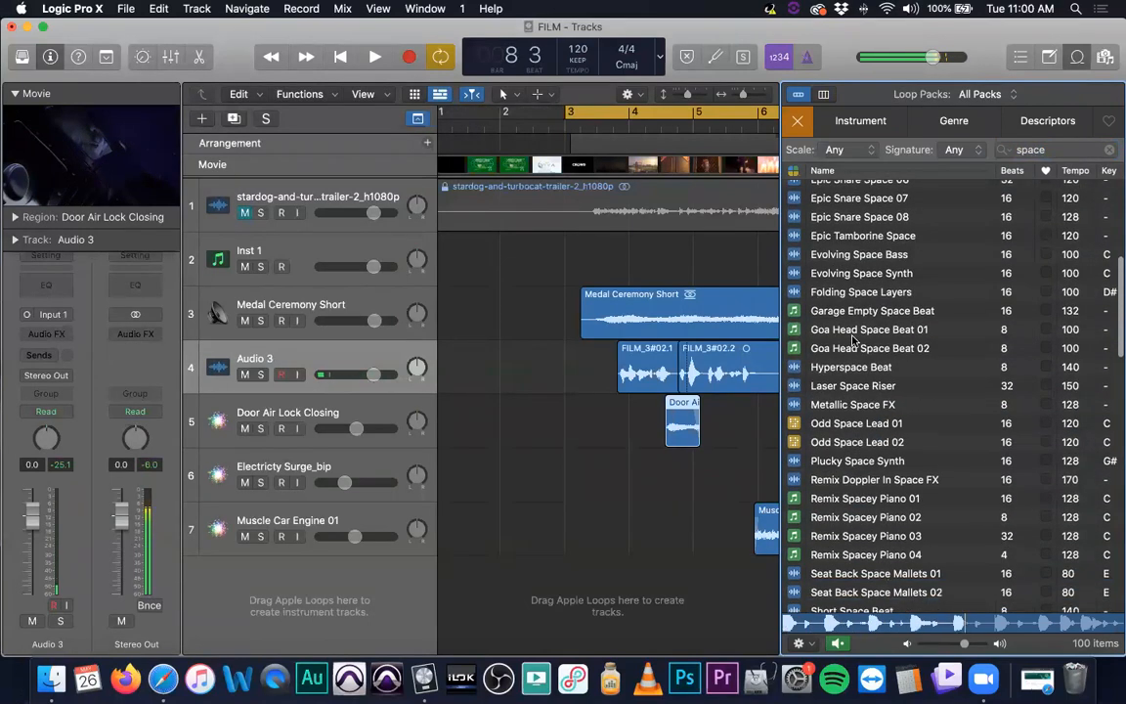
key(space)
scroll(936, 453, down, 5)
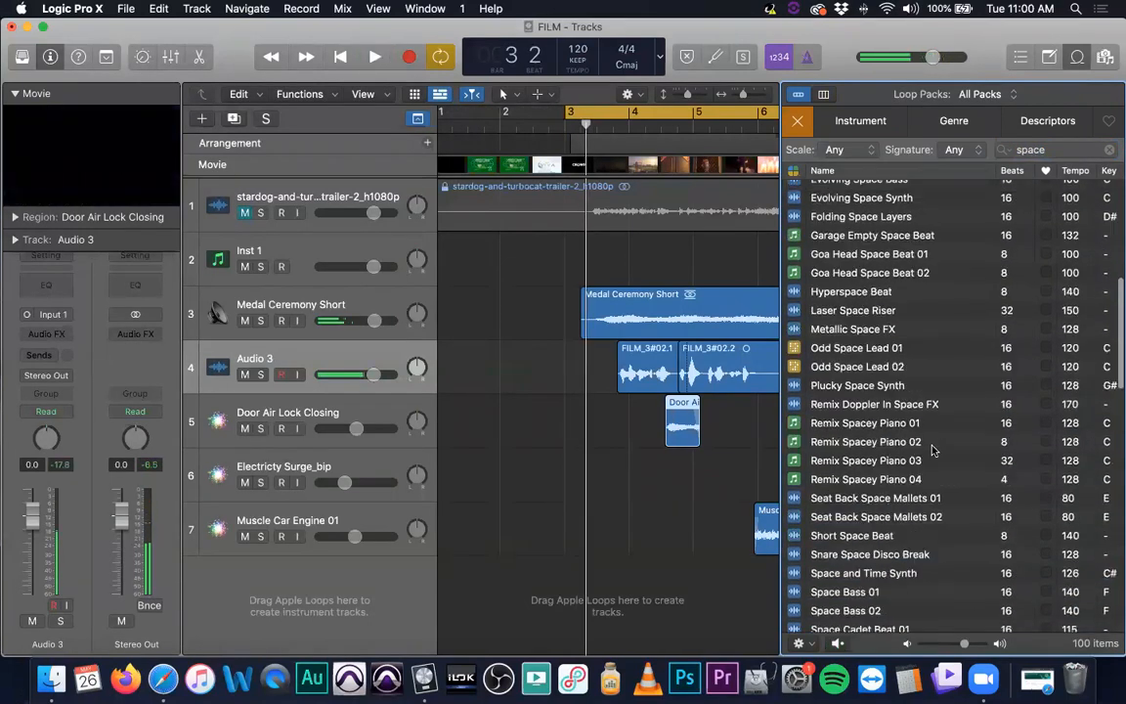
scroll(931, 449, down, 10)
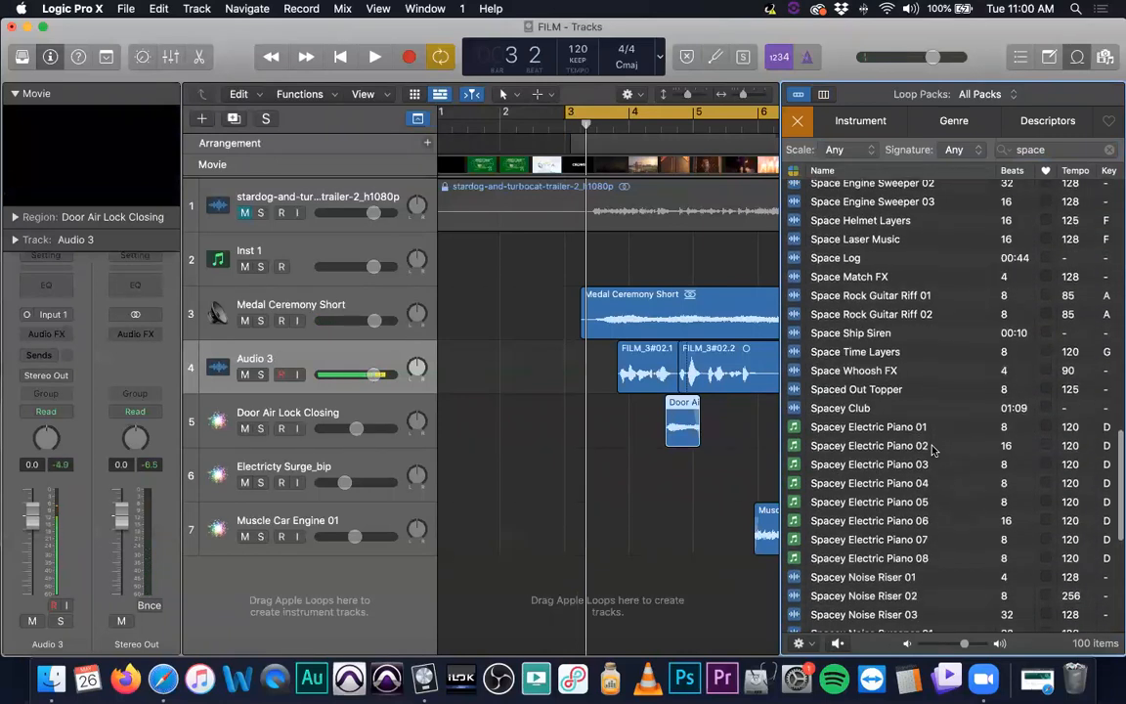
scroll(926, 469, up, 2)
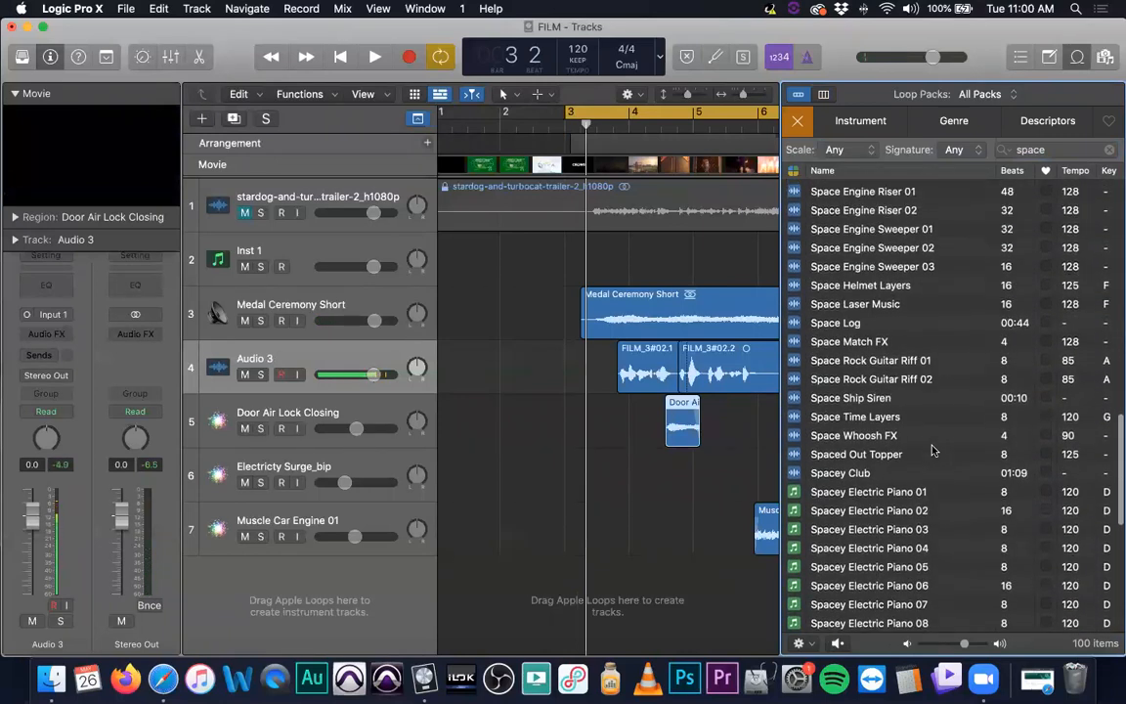
click(876, 457)
click(875, 457)
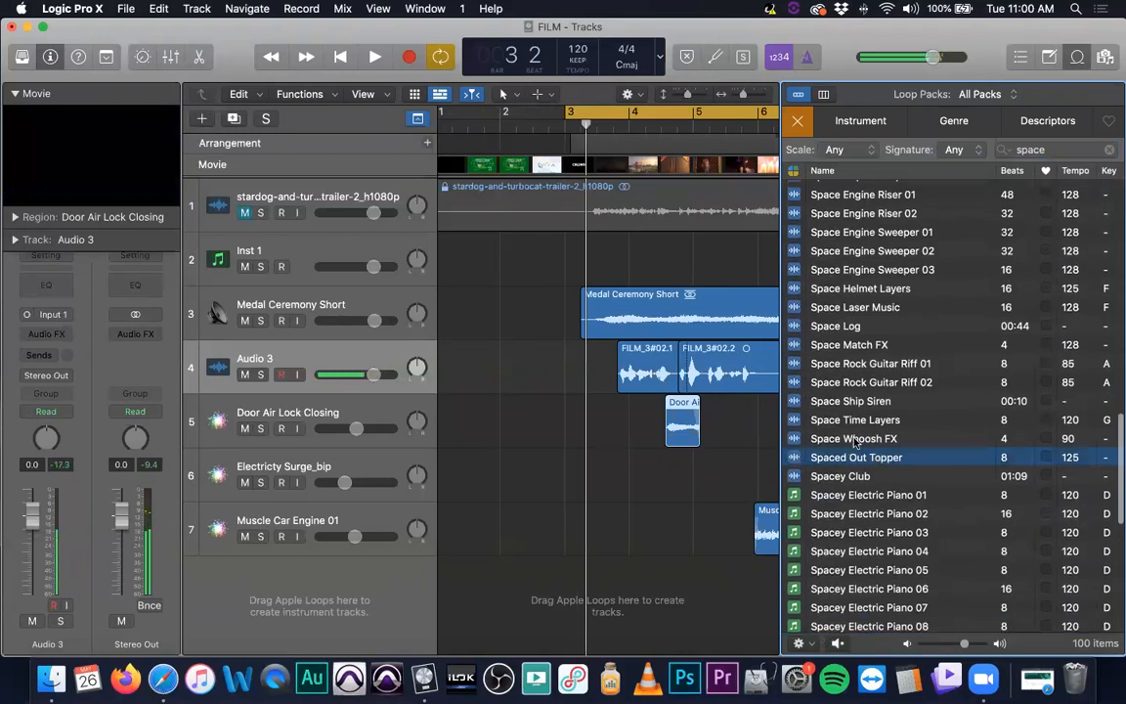
Browse through the list of space loop results
scroll(863, 418, down, 6)
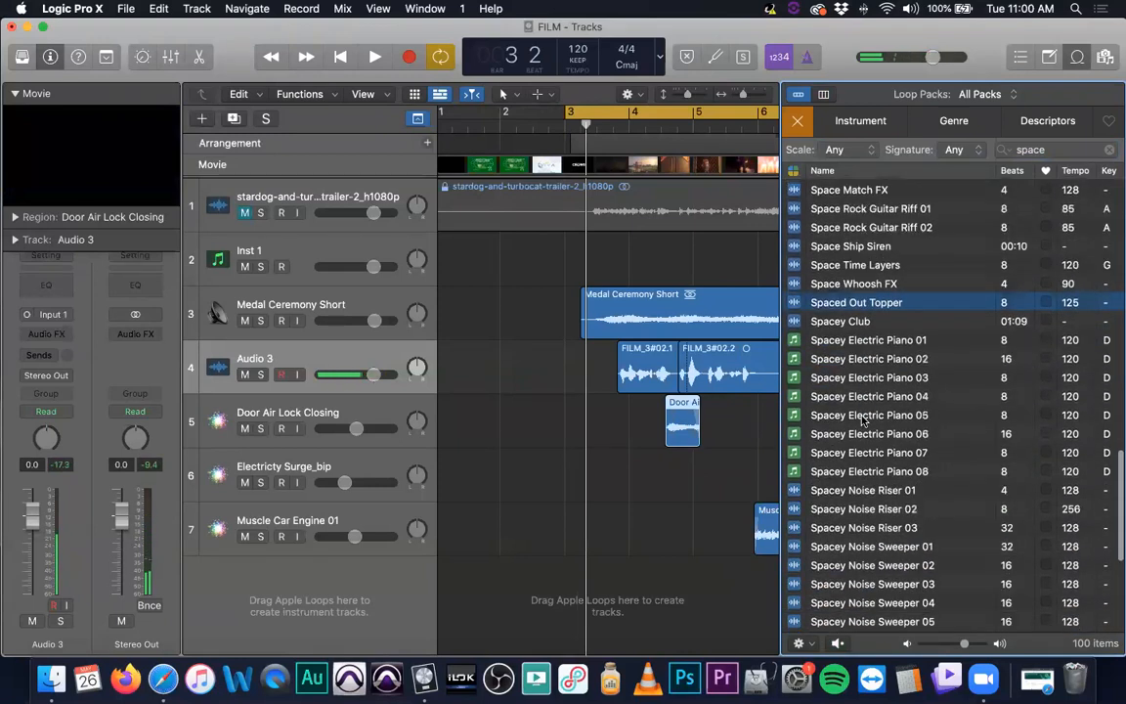
scroll(863, 419, down, 3)
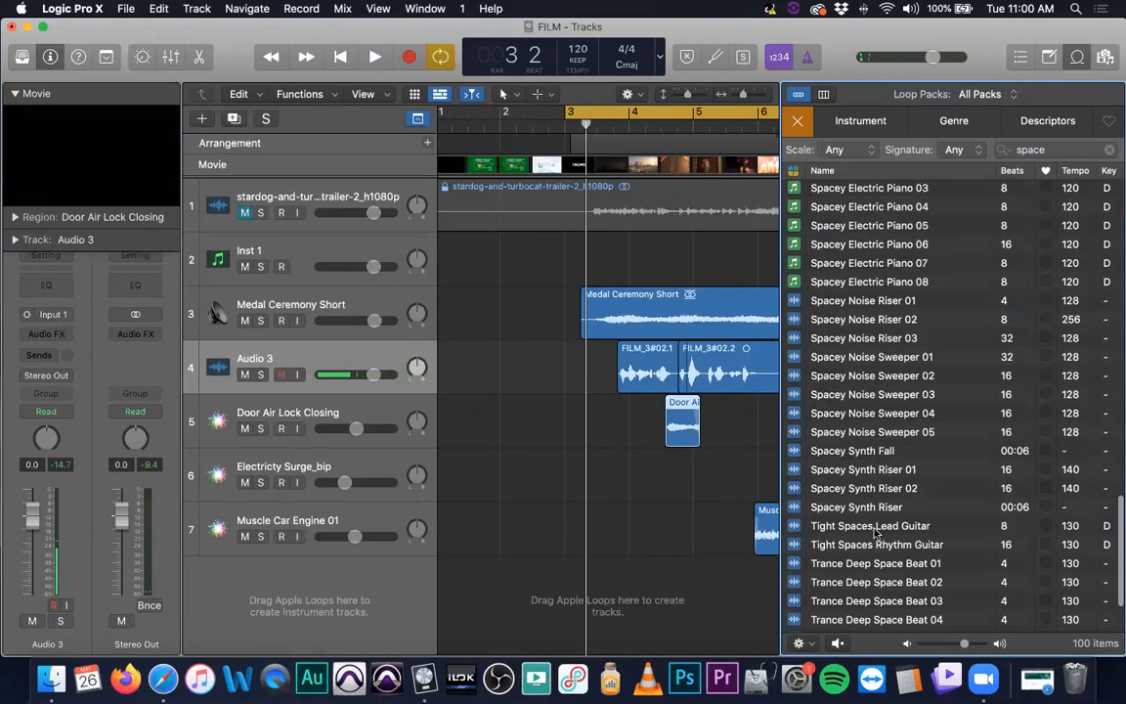
scroll(855, 508, down, 3)
scroll(860, 505, up, 6)
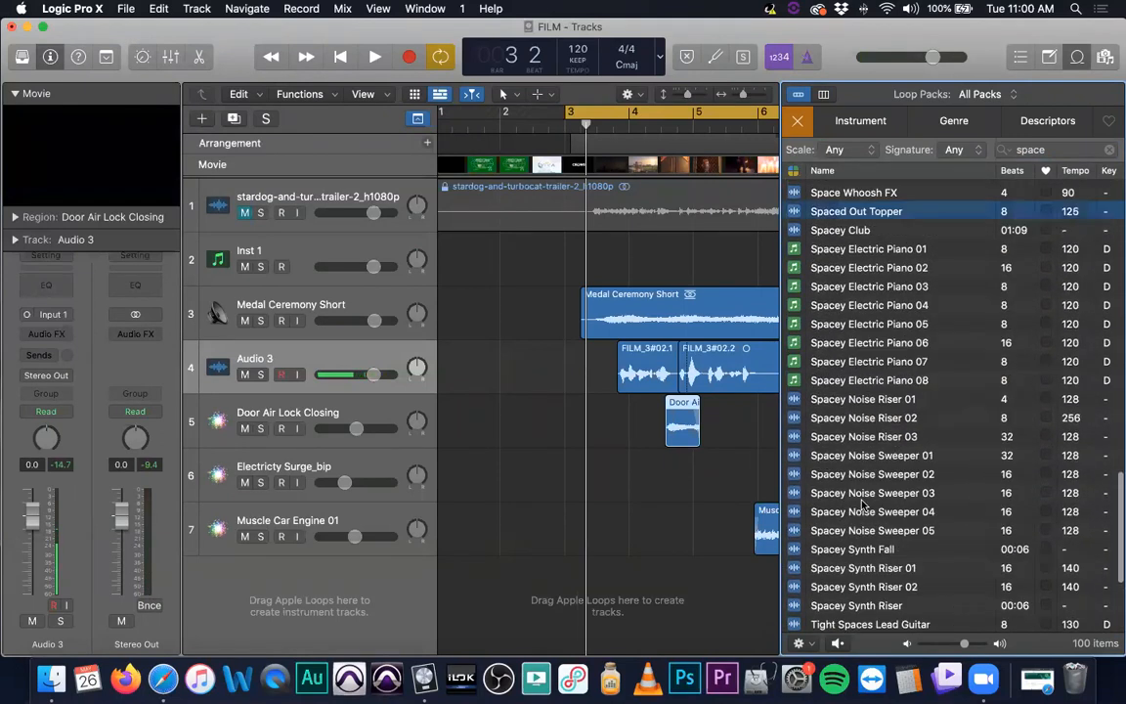
scroll(863, 501, up, 15)
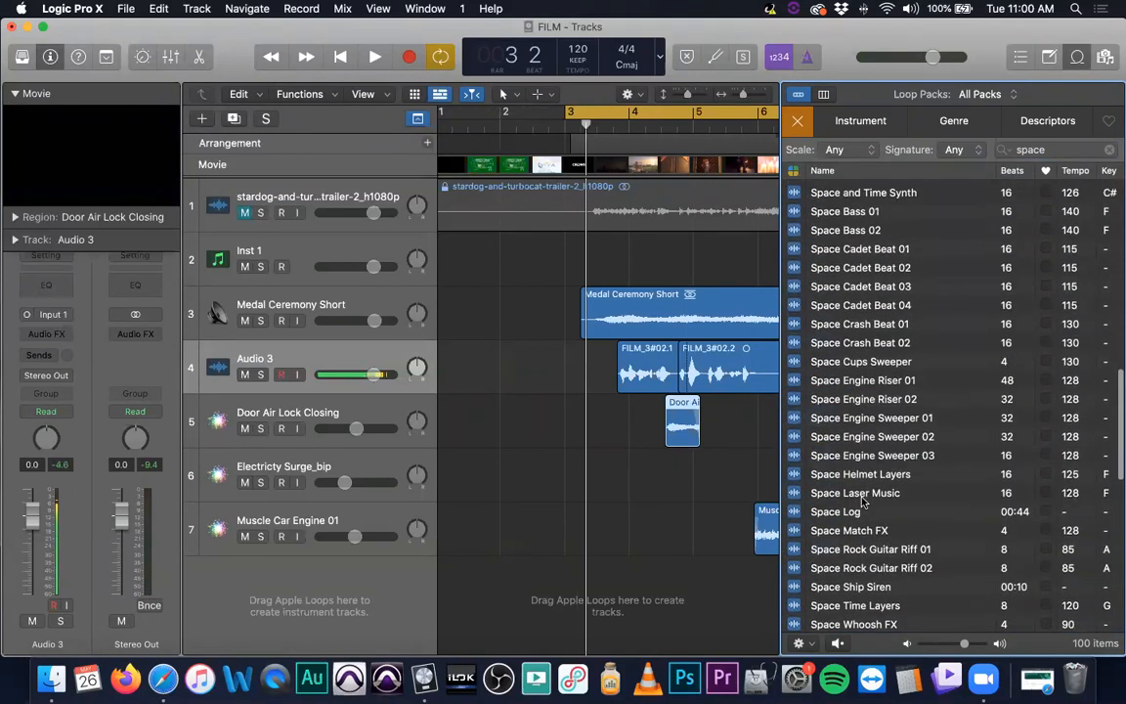
scroll(863, 501, up, 10)
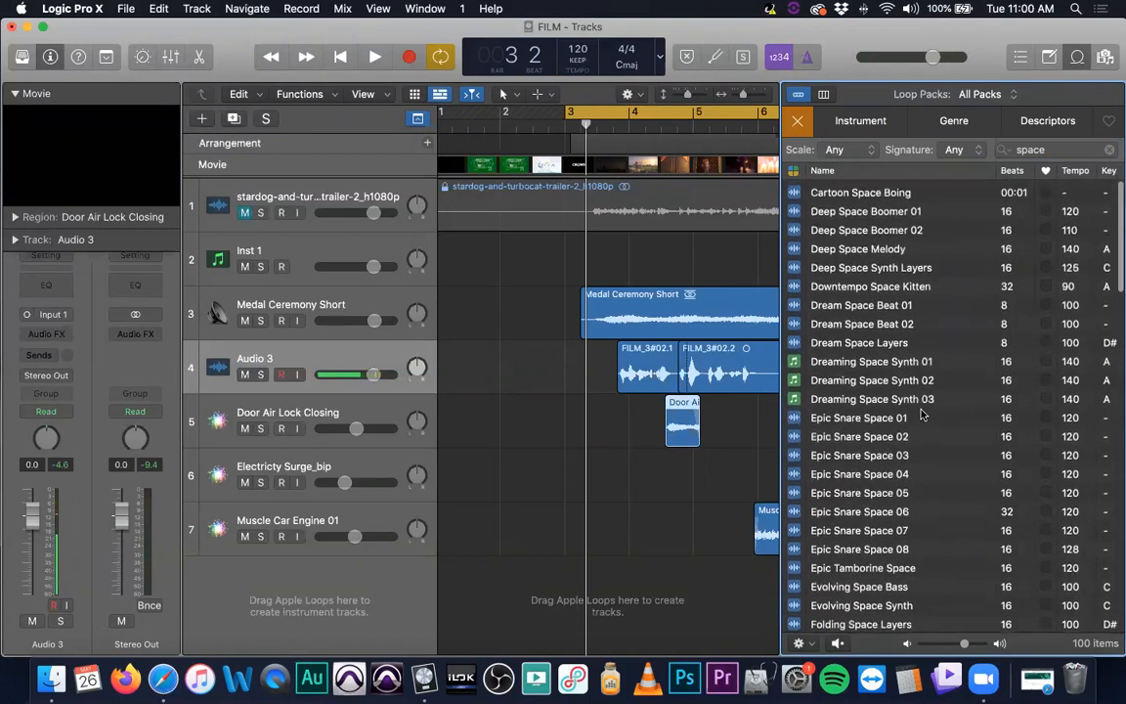
Search the loop browser for room and look through the results
click(1057, 149)
text(room)
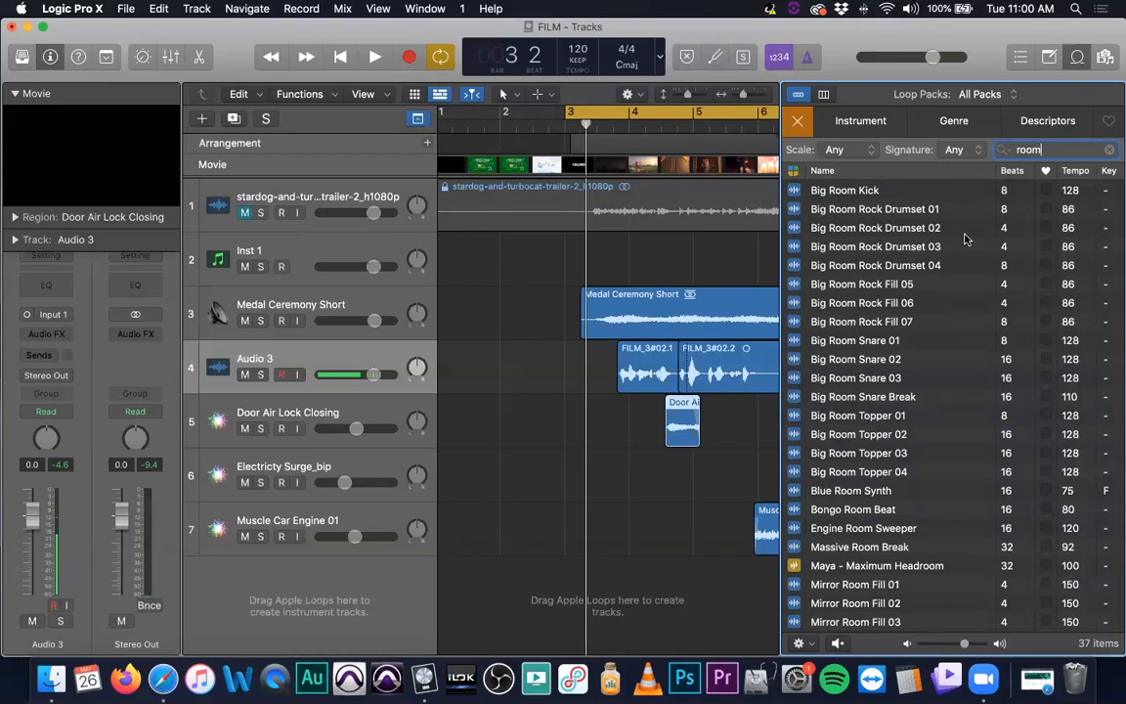
scroll(841, 367, down, 5)
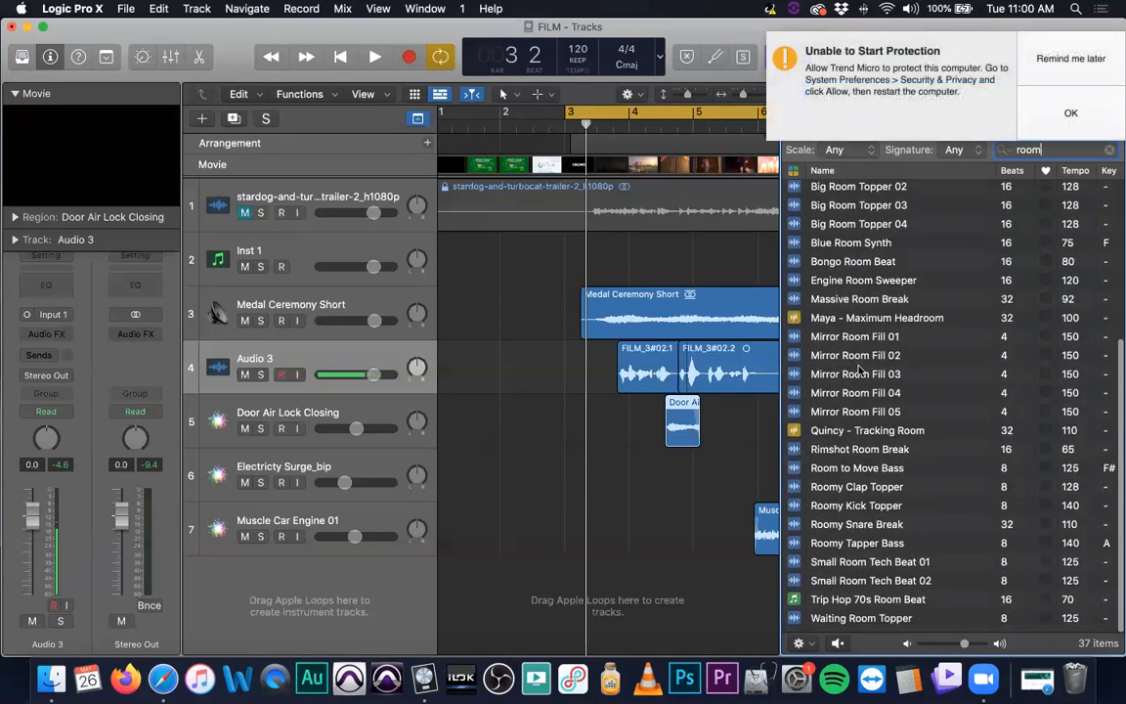
click(1087, 99)
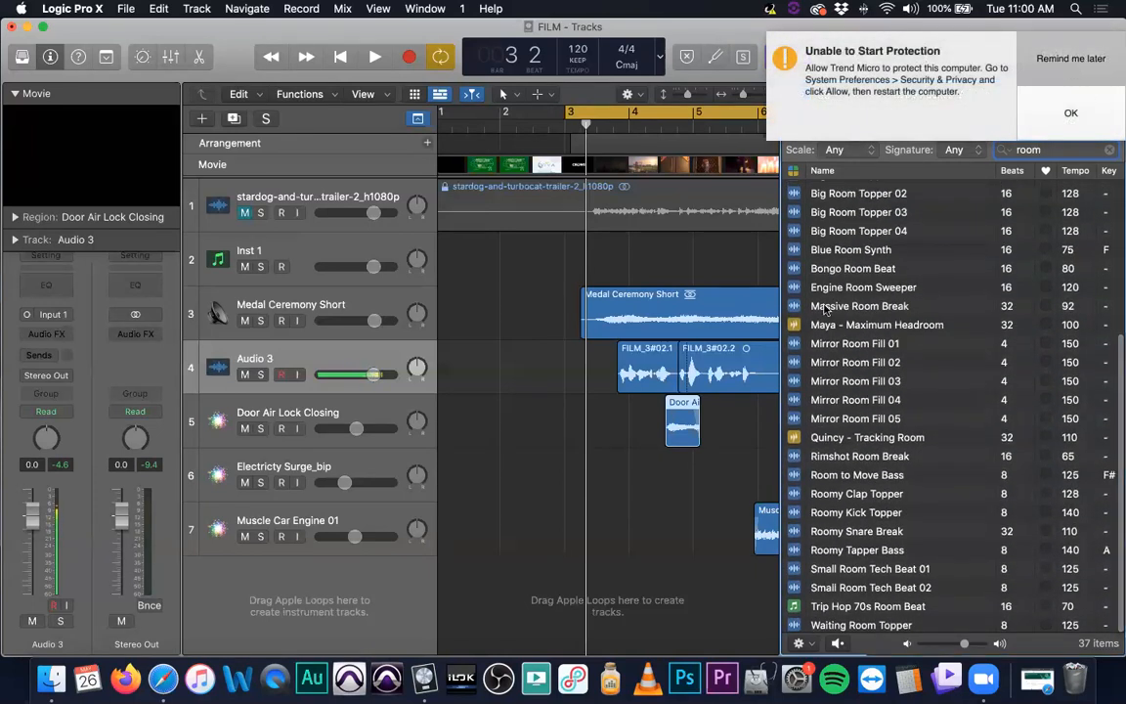
scroll(849, 451, up, 5)
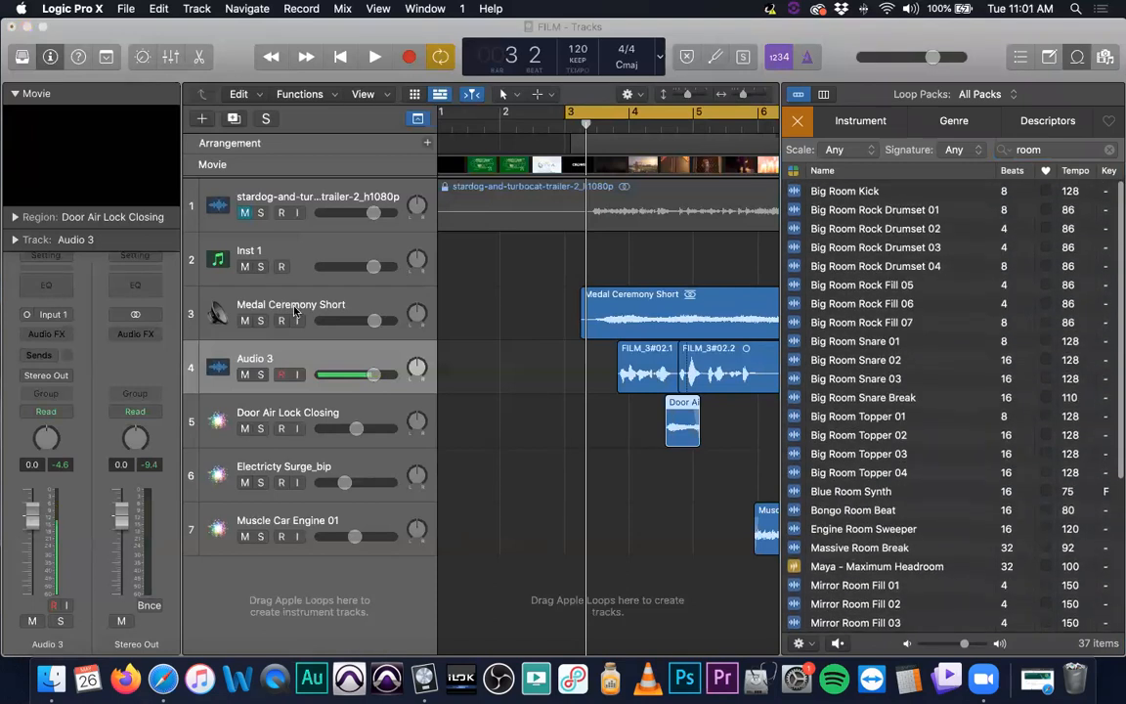
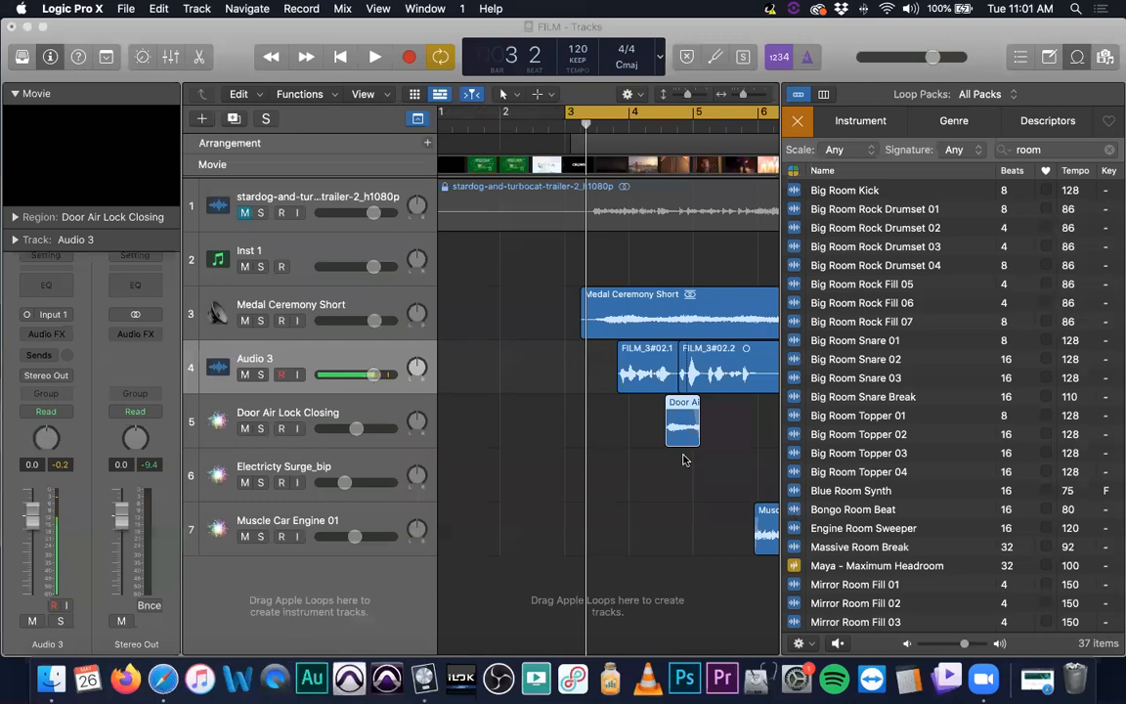
Solo the trailer audio track and play the project back from the start
scroll(598, 283, right, 10)
scroll(599, 282, left, 2)
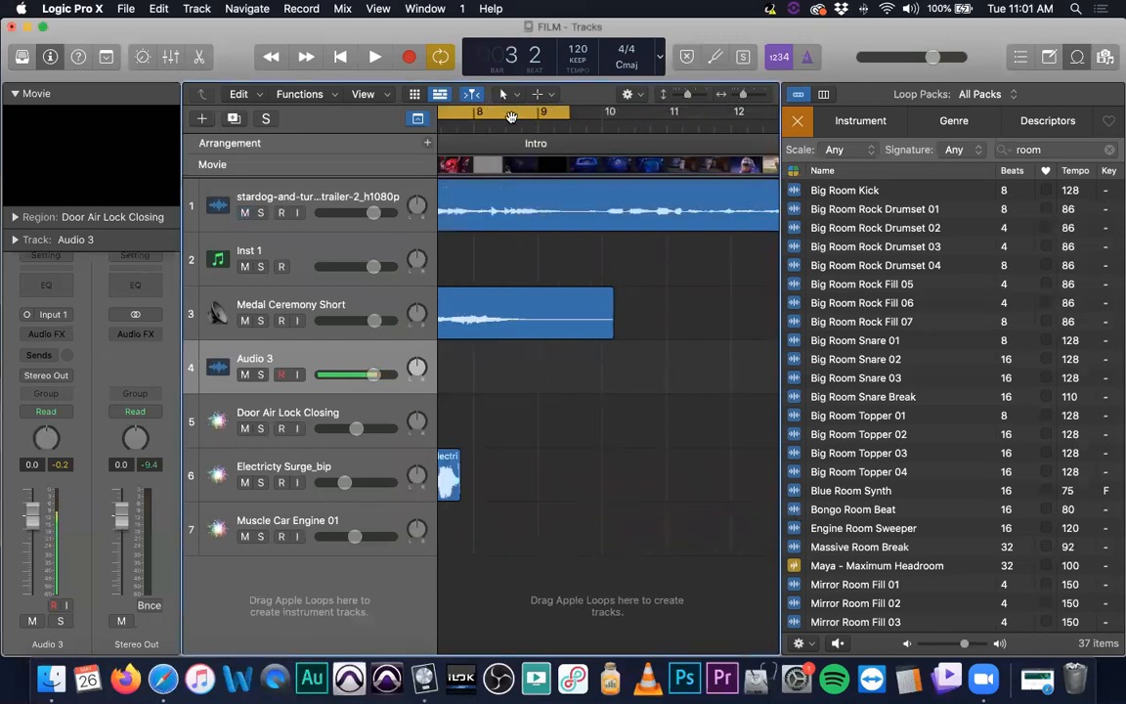
click(261, 213)
key(space)
key(super+Left)
key(super+Left)
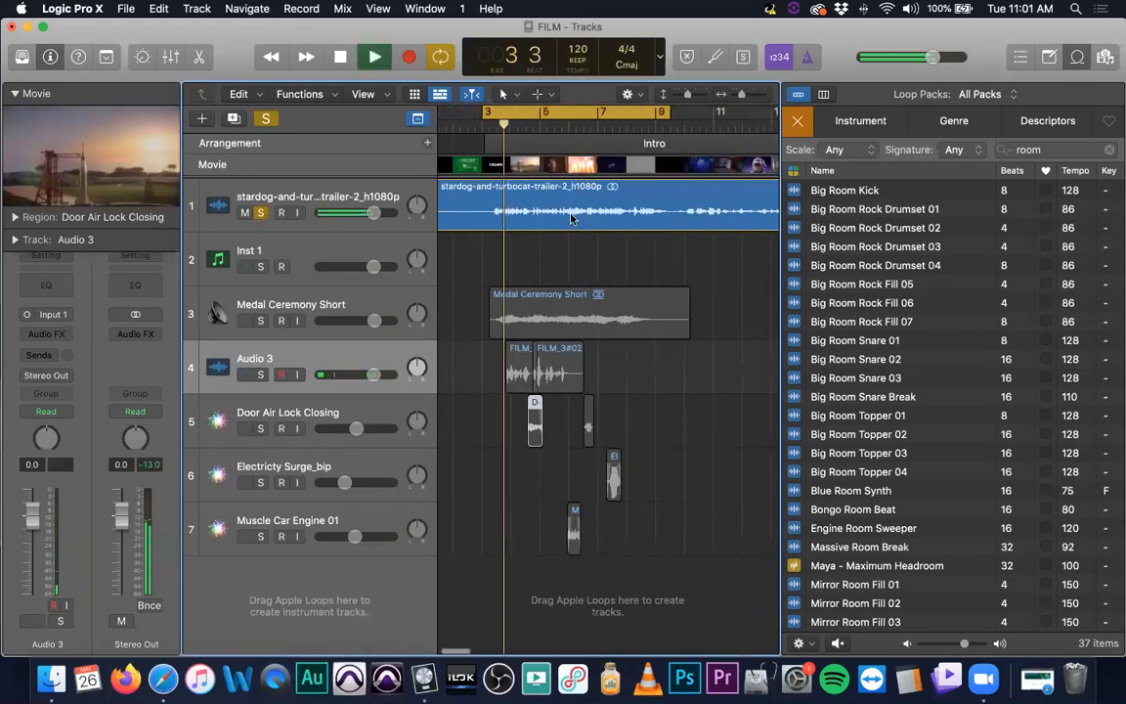
Move the cycle range to around bars 8–9, stop playback and place the playhead at bar 9
drag(482, 115, 679, 112)
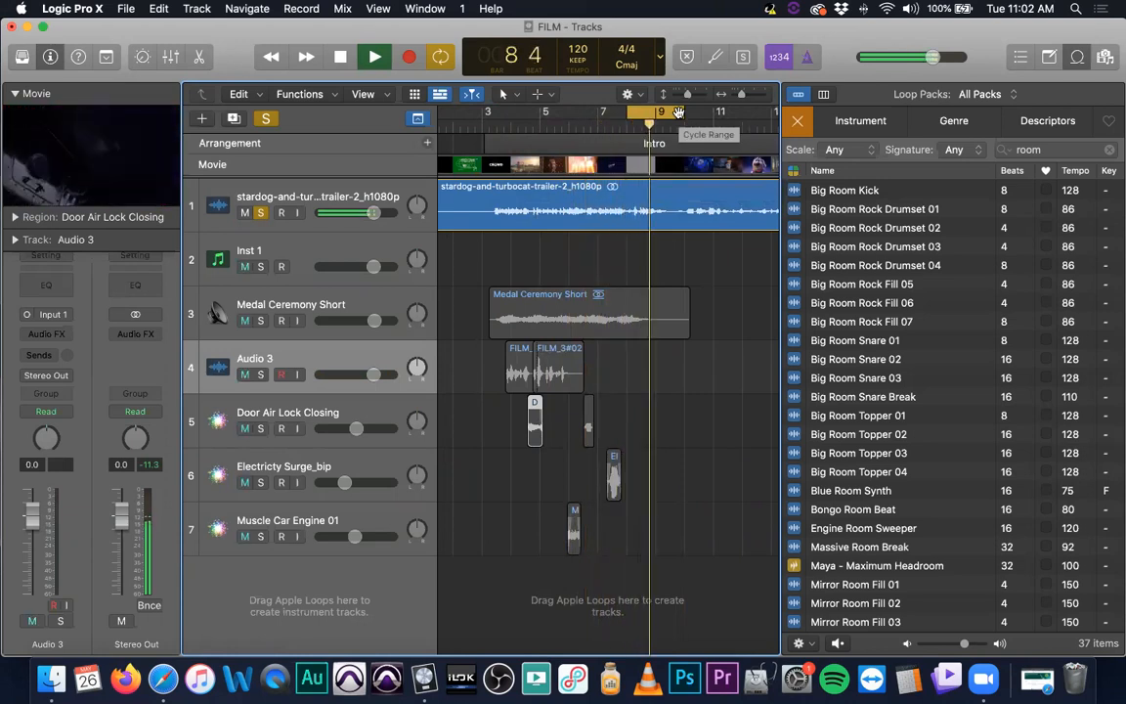
key(space)
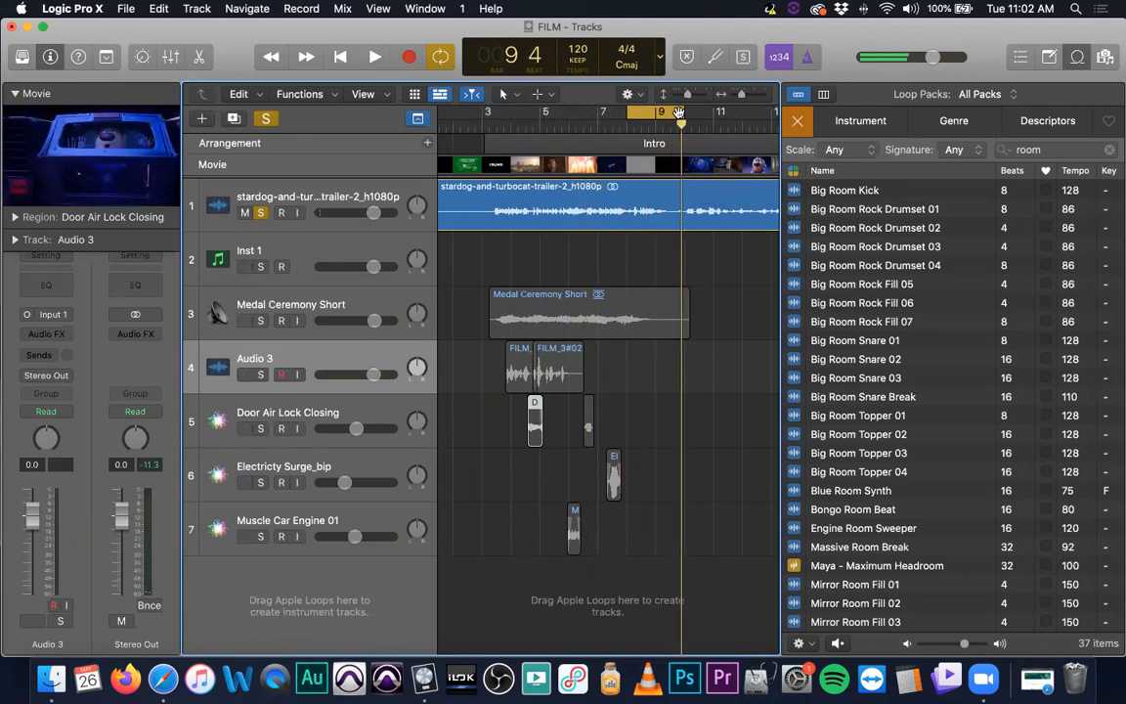
mouse_move(651, 133)
mouse_down()
mouse_move(627, 133)
mouse_move(660, 133)
mouse_move(647, 133)
mouse_up()
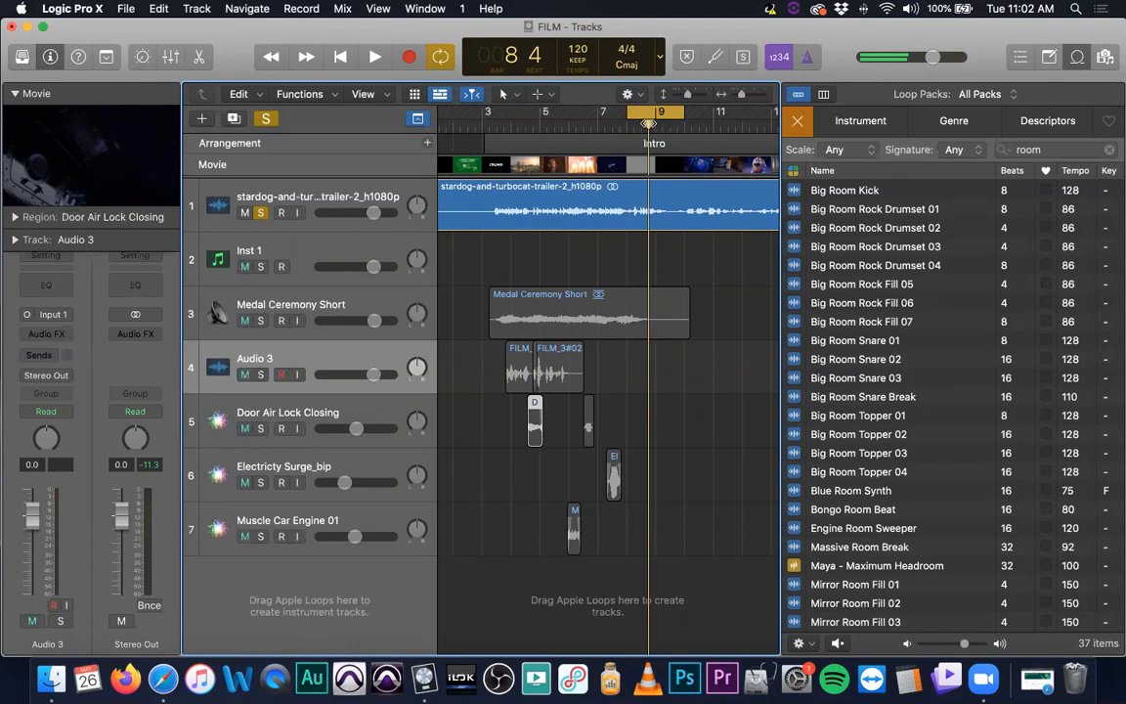
click(668, 125)
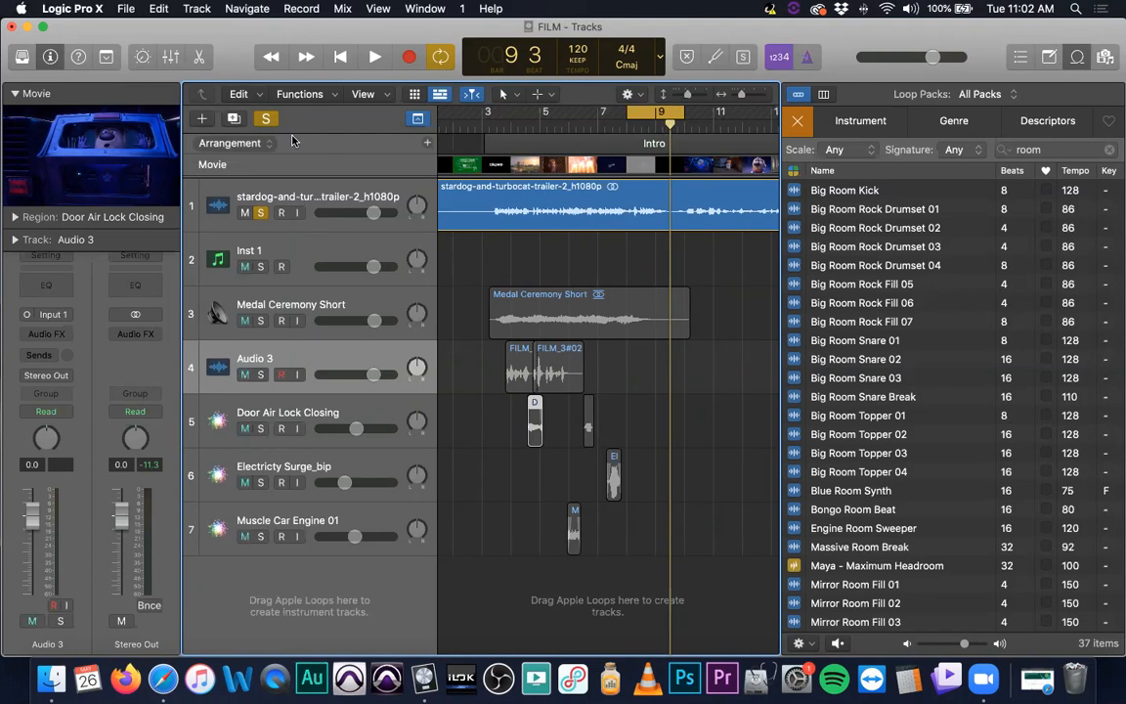
Turn off soloing for all tracks
click(266, 118)
scroll(513, 286, down, 3)
scroll(514, 286, up, 5)
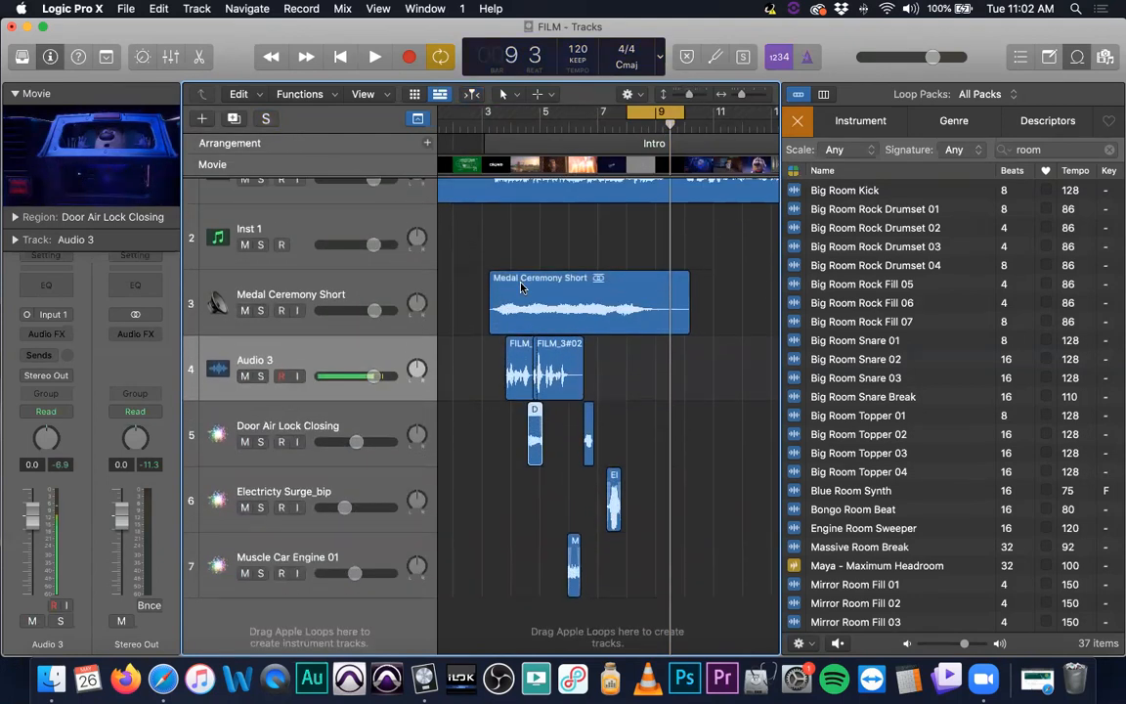
scroll(576, 261, left, 2)
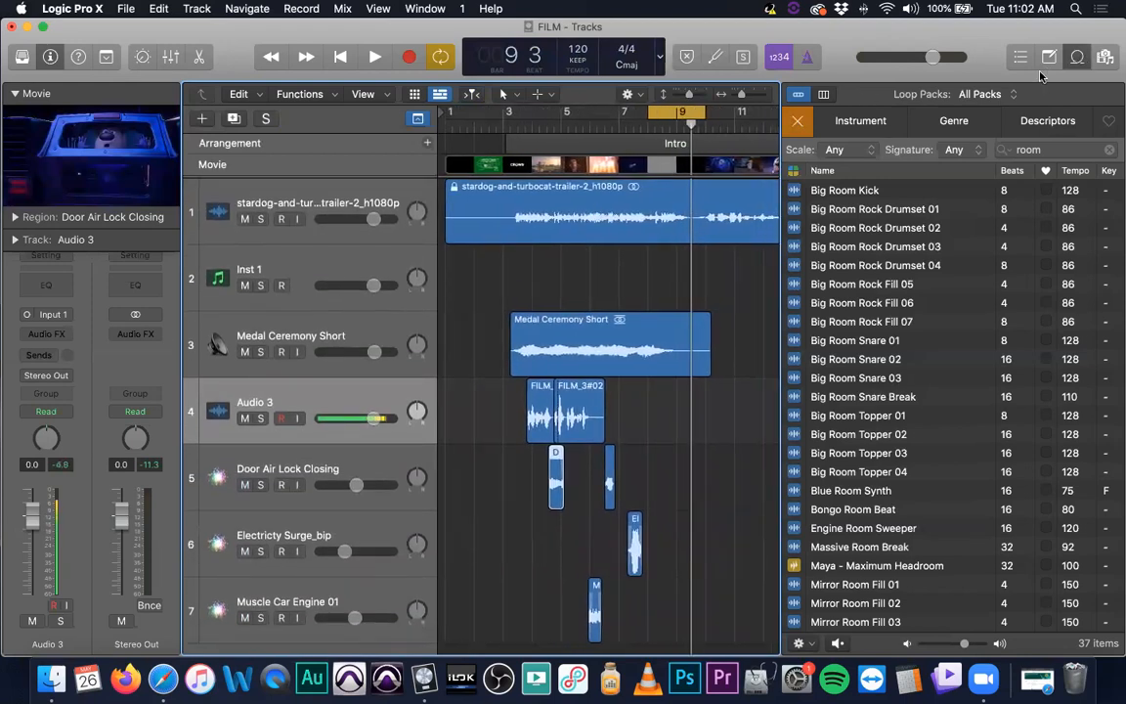
Close the loop browser and save the project
key(o)
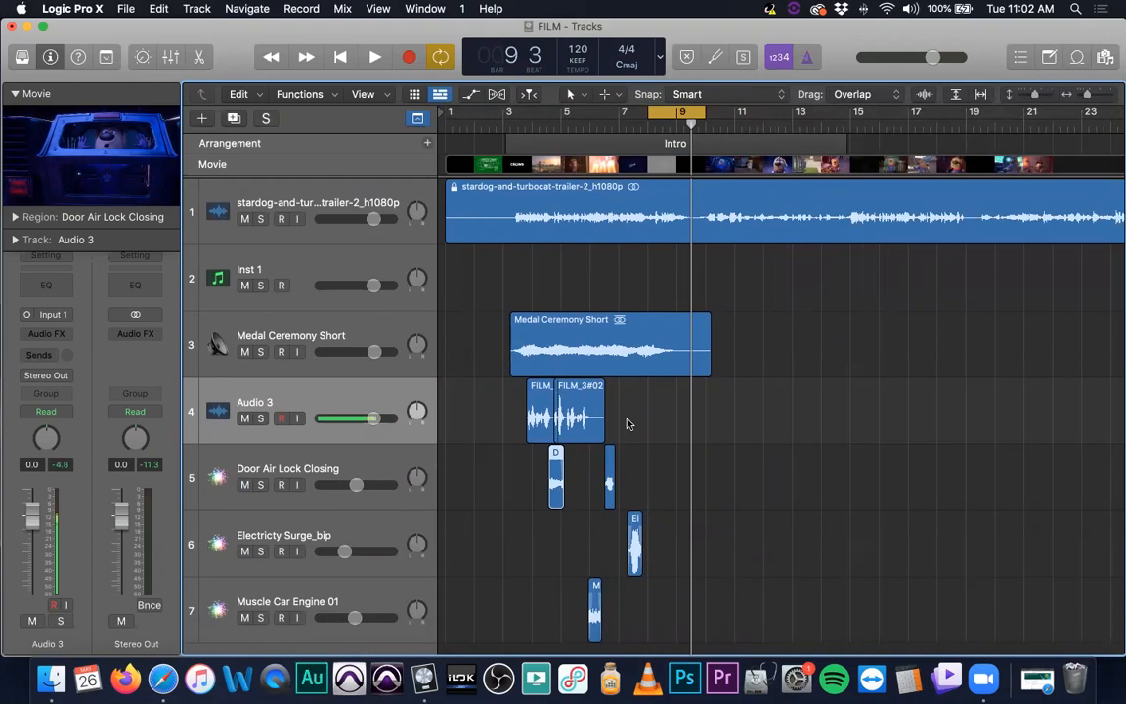
key(super+s)
drag(517, 208, 607, 227)
drag(800, 225, 782, 215)
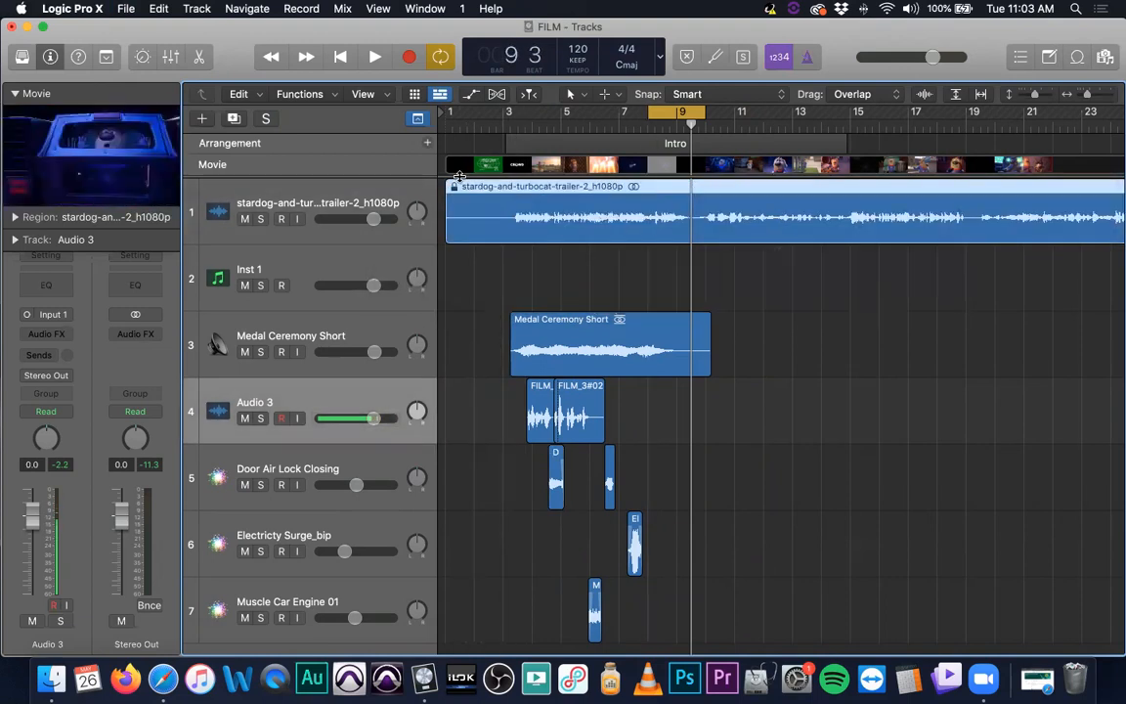
Increase the track heights to show the waveforms larger
key(super+Down)
key(super+Down)
key(super+Down)
key(super+Down)
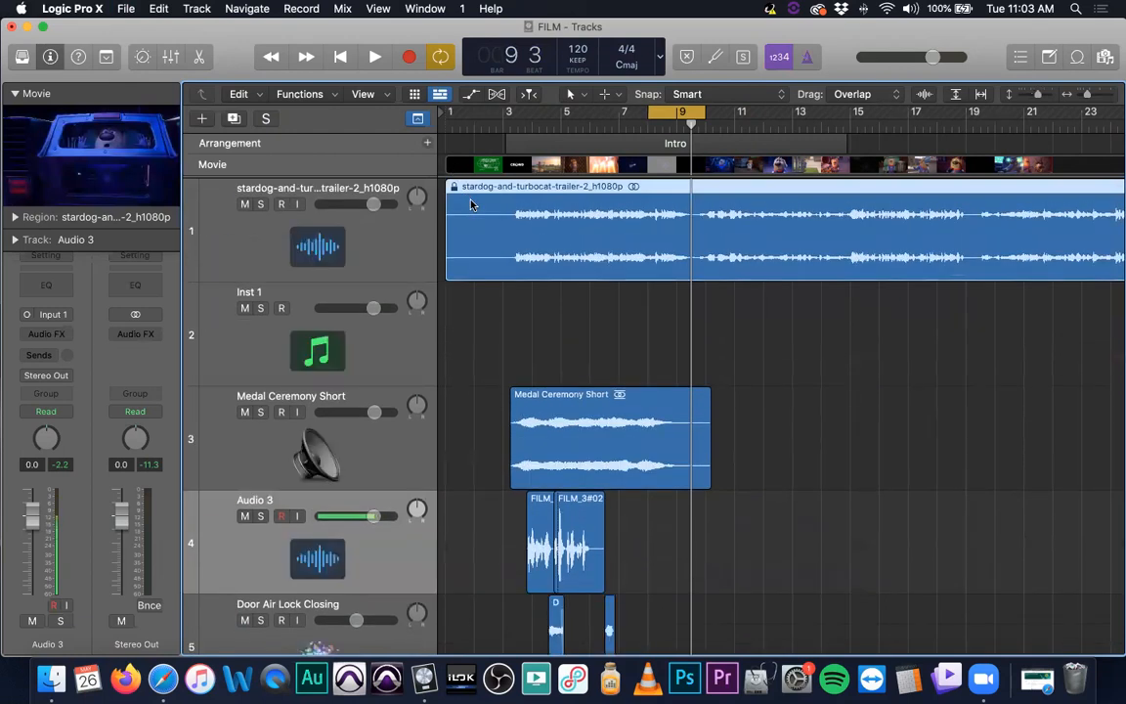
drag(566, 219, 575, 137)
drag(537, 301, 705, 296)
scroll(500, 221, right, 1)
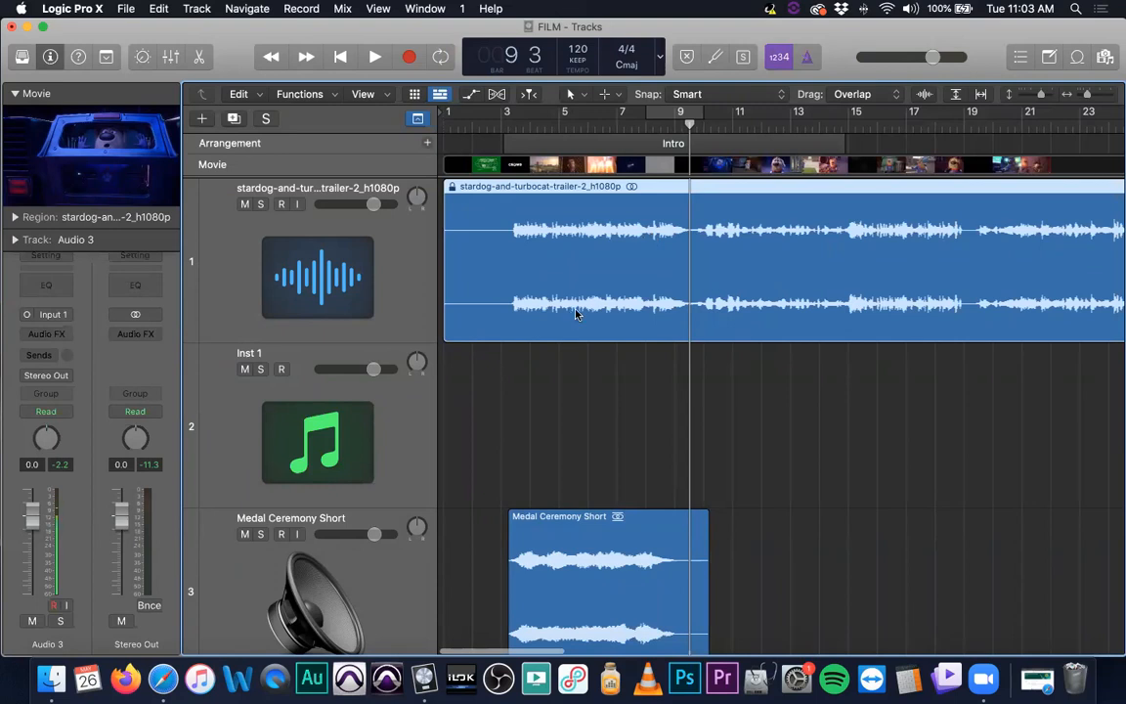
Delete the trailer audio region and undo the deletion
key(Delete)
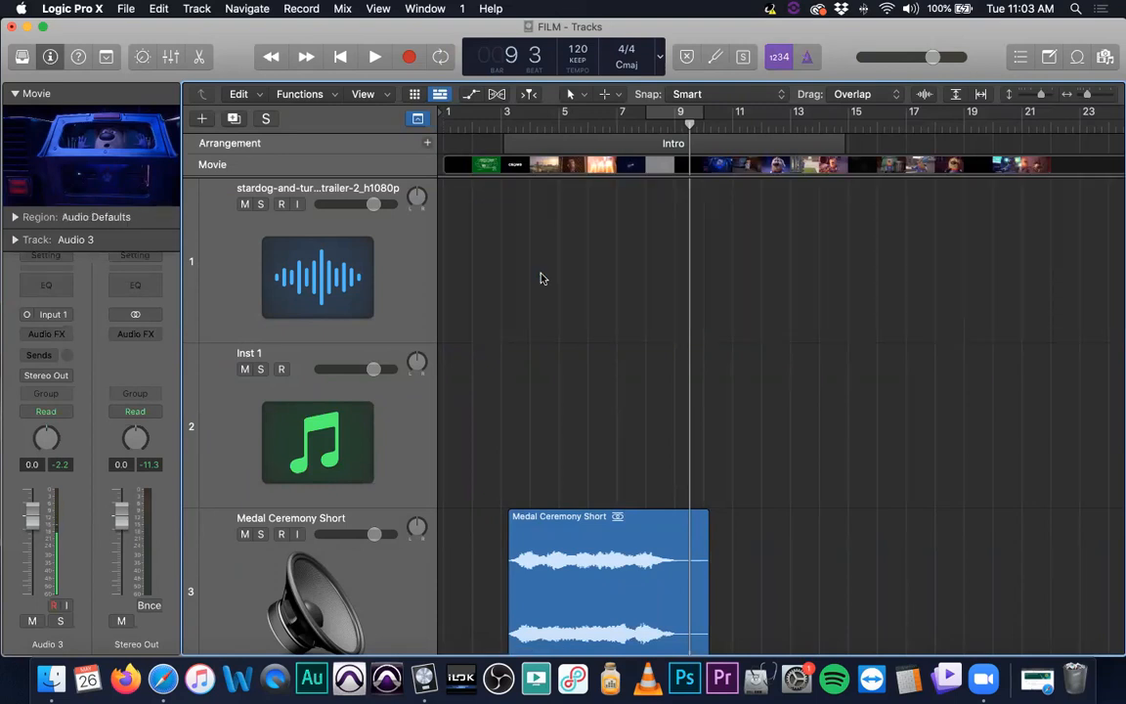
key(super+z)
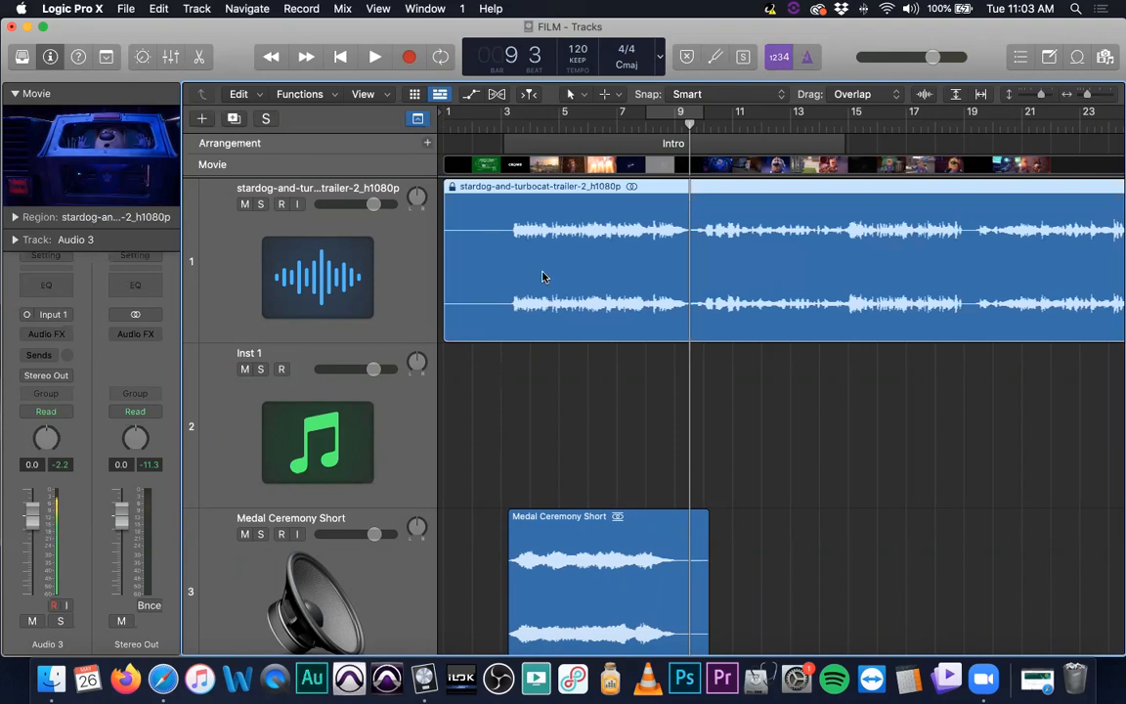
Delete the empty Inst 1 track and select the trailer region
click(418, 431)
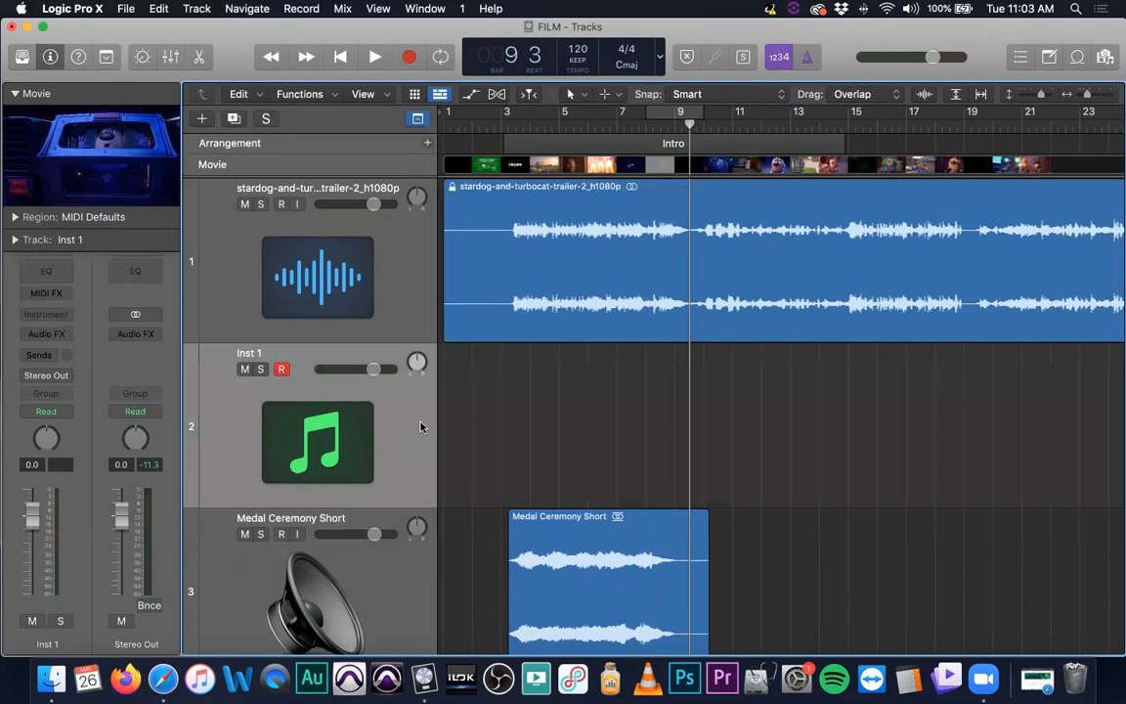
key(super+BackSpace)
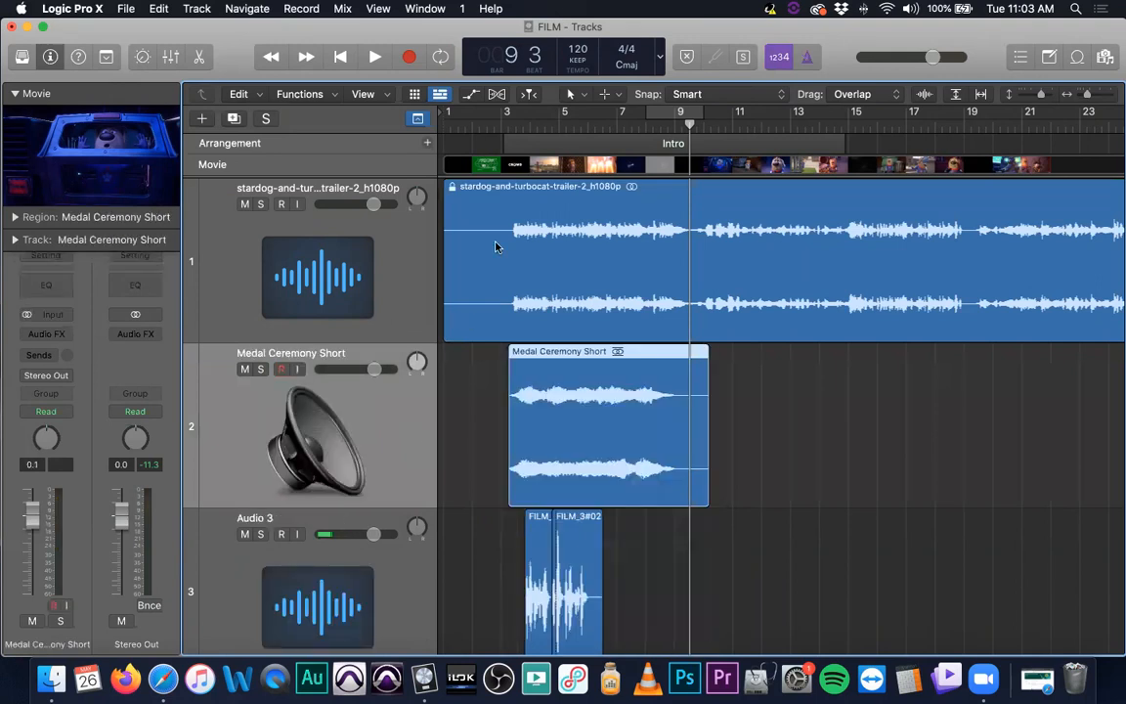
click(552, 260)
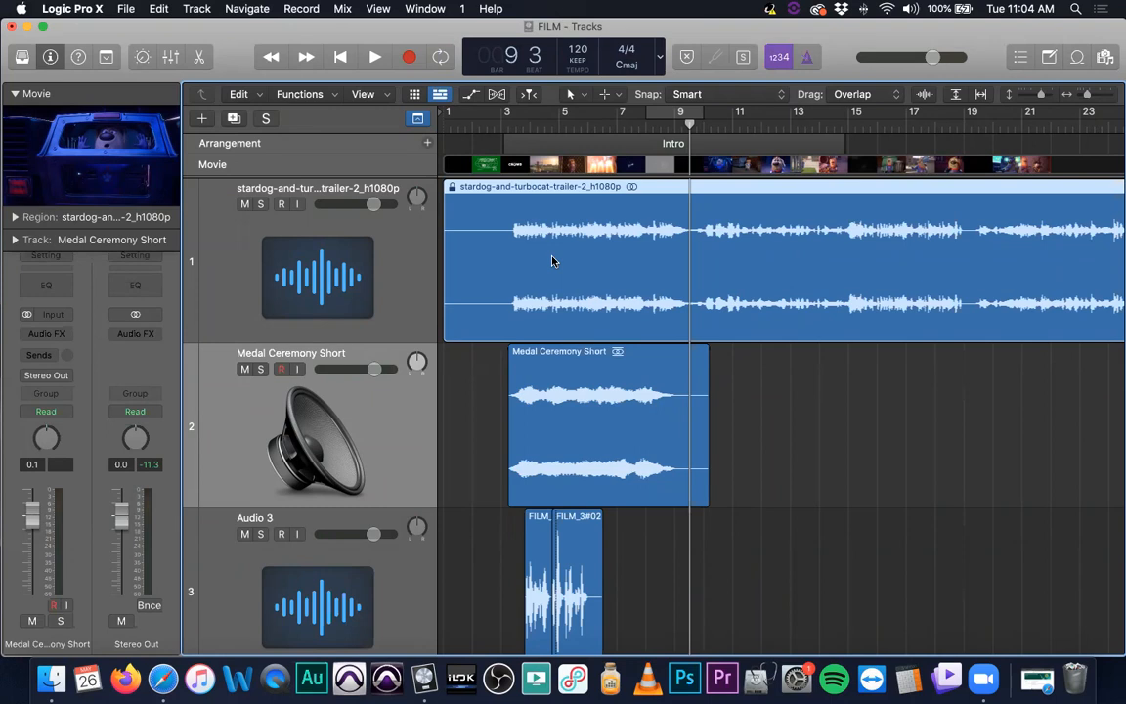
Reduce the track heights so all tracks fit in the window
scroll(560, 296, up, 5)
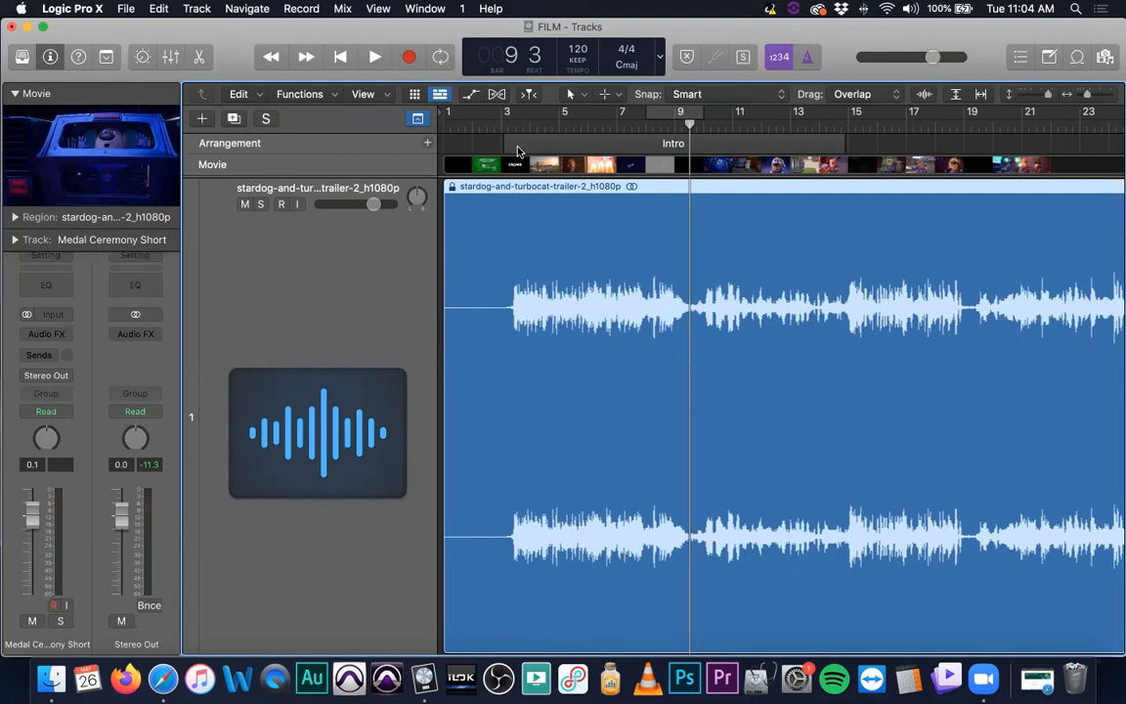
drag(518, 151, 519, 164)
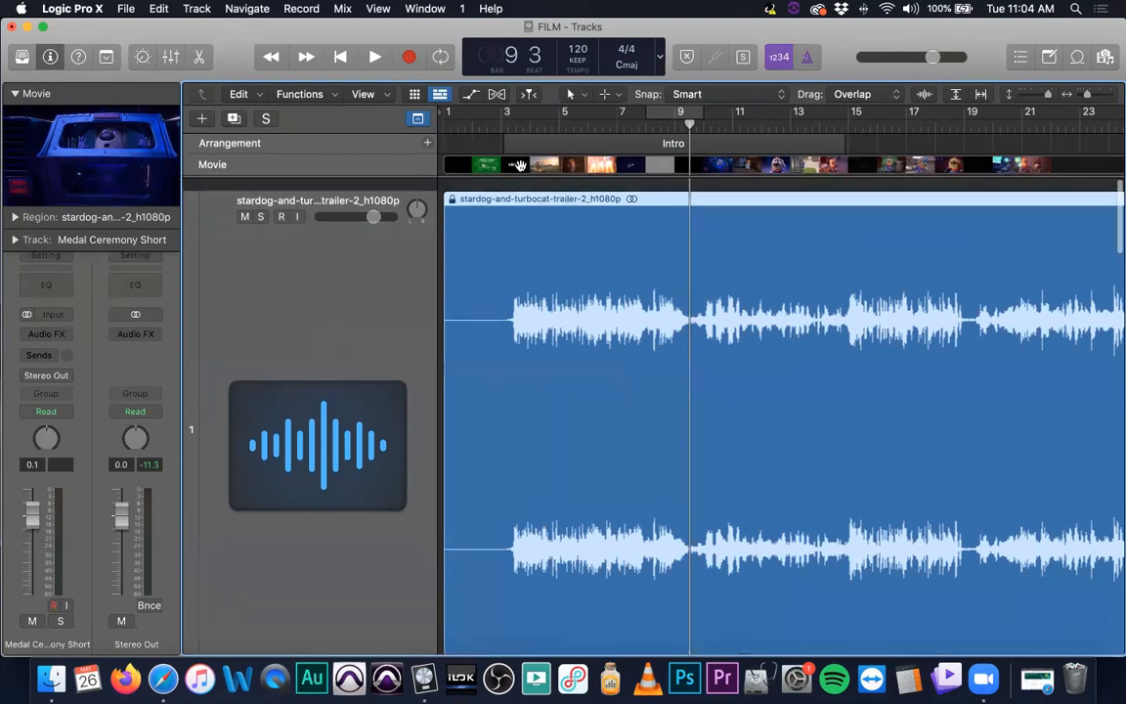
key(super+Up)
key(super+Up)
key(super+Up)
key(super+Up)
key(super+Up)
key(super+Up)
key(super+Up)
key(super+Up)
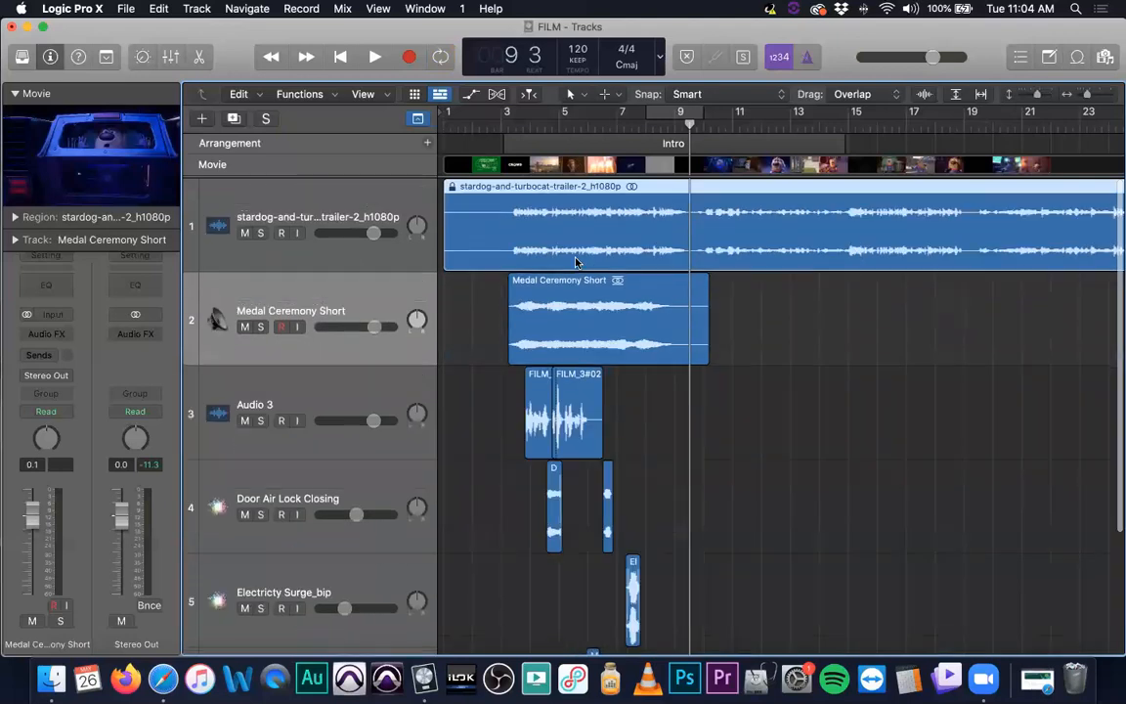
key(super+Up)
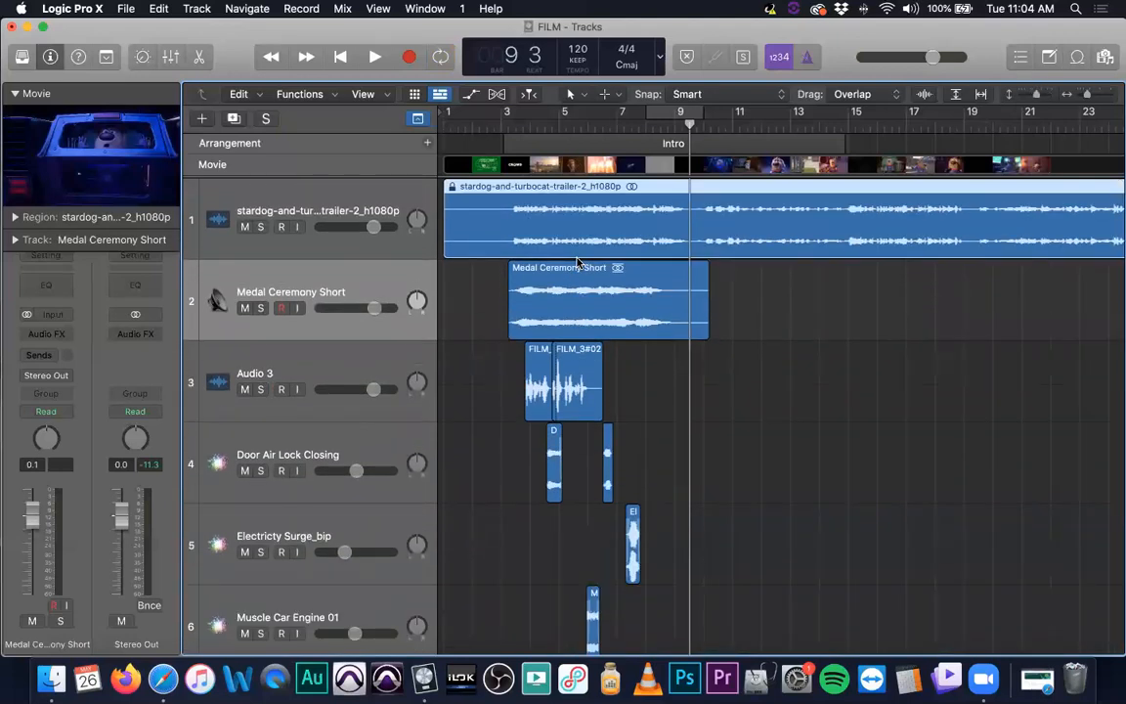
Add a send from the Audio 3 track to Bus 1
click(328, 359)
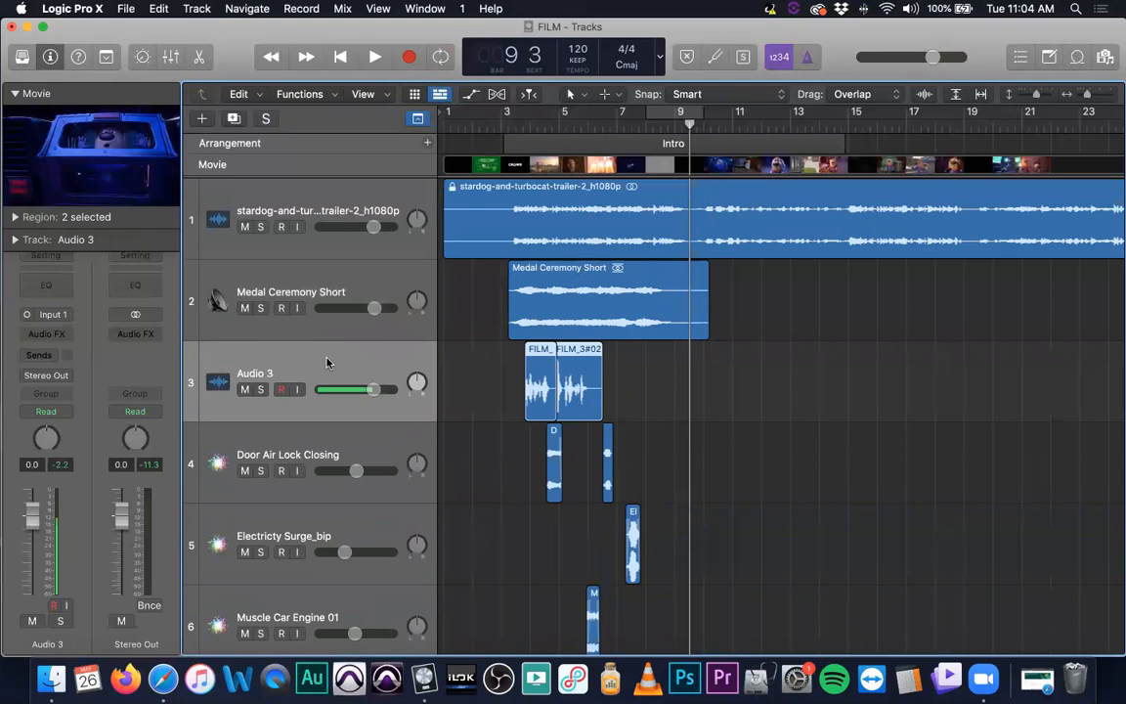
click(54, 357)
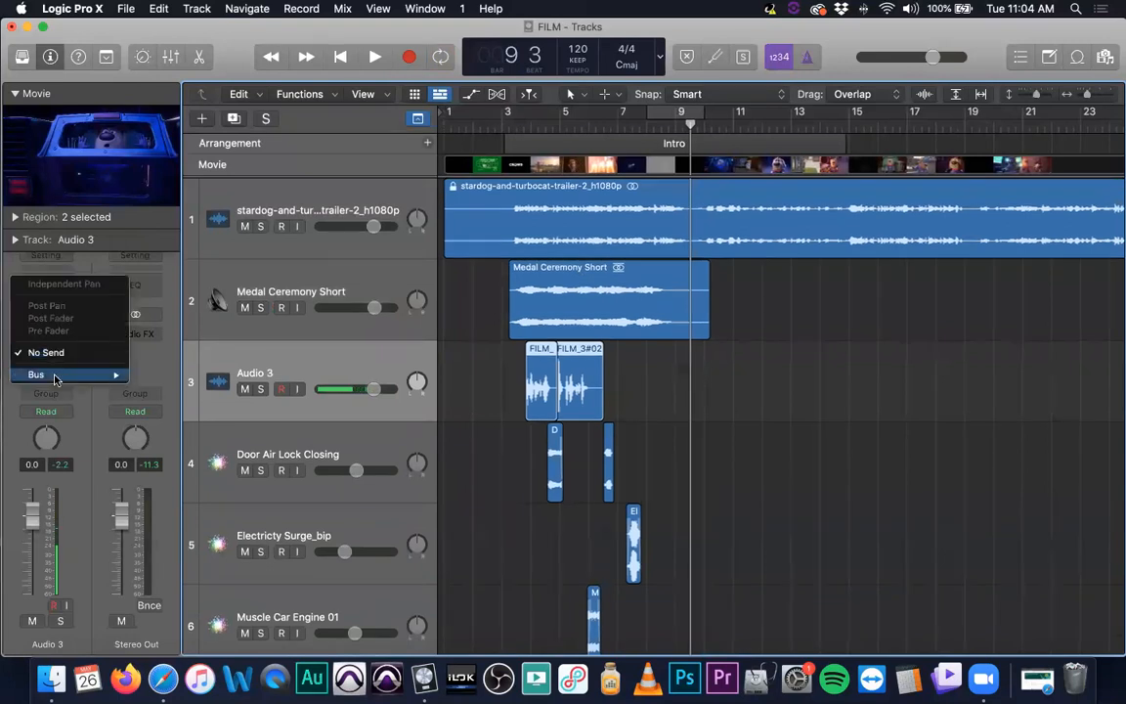
mouse_move(69, 374)
click(163, 158)
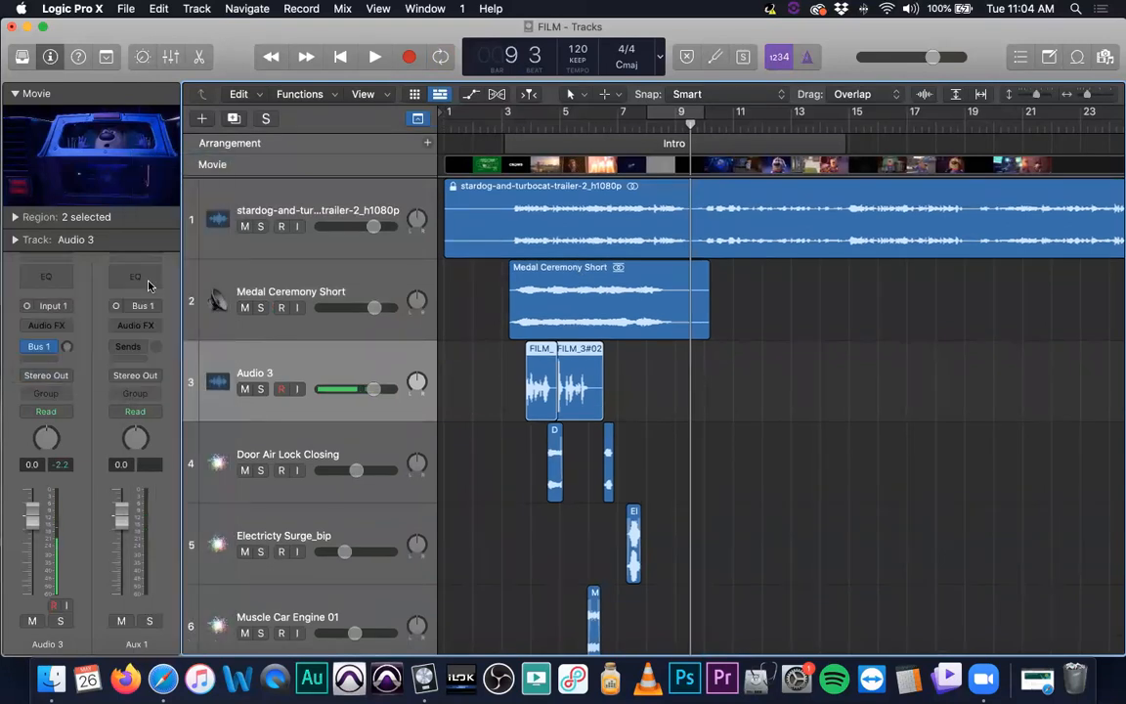
Insert the Valhalla Supermassive plug-in on the Aux 1 channel's audio effects
click(151, 325)
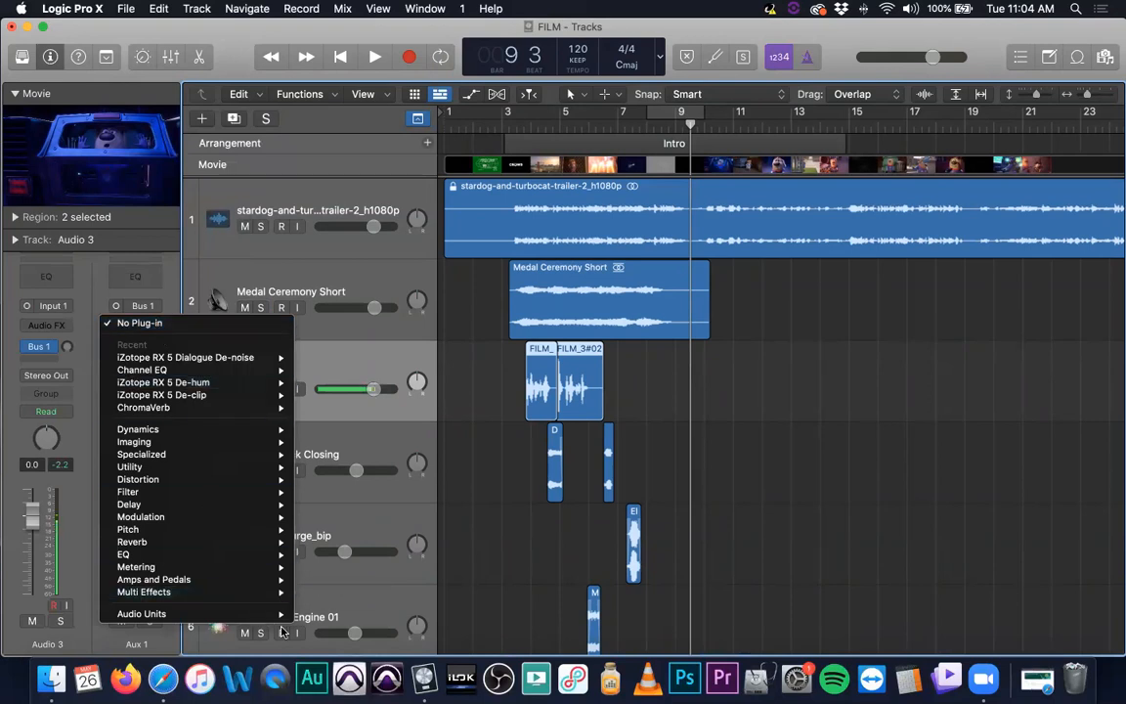
mouse_move(196, 613)
mouse_move(382, 632)
mouse_move(547, 631)
click(611, 632)
drag(611, 218, 46, 317)
drag(45, 464, 46, 464)
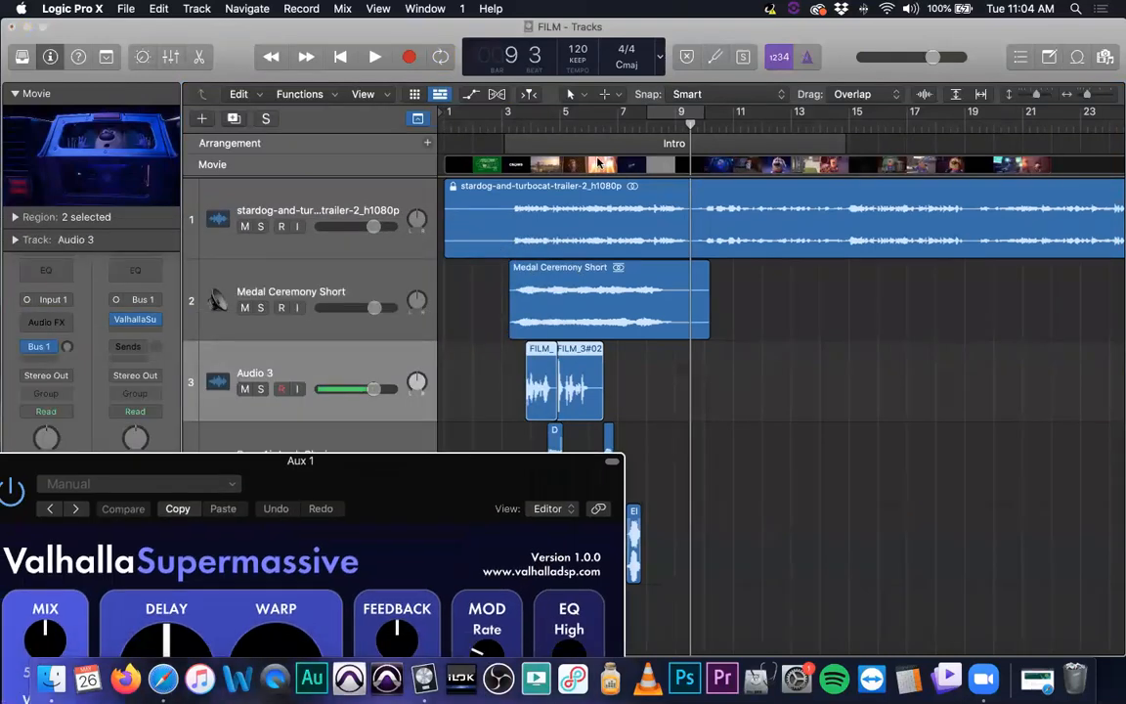
Solo the Audio 3 track and play back its recording through the reverb
mouse_move(588, 120)
mouse_down()
mouse_move(616, 119)
mouse_move(585, 120)
mouse_up()
key(space)
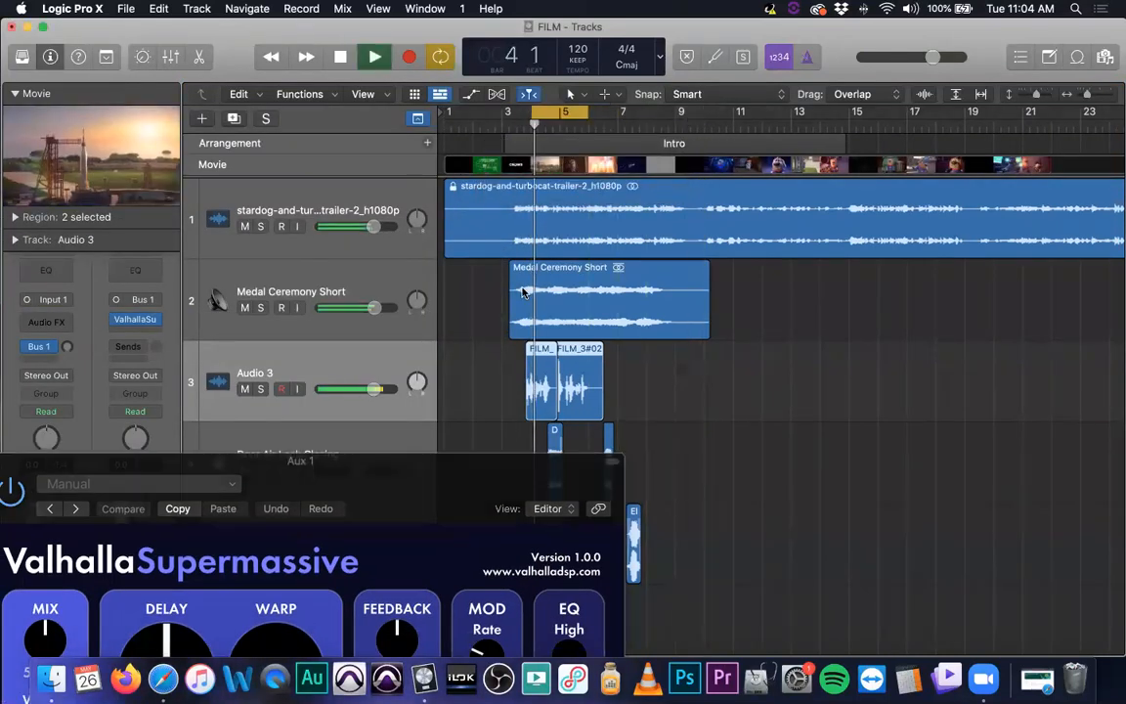
click(260, 389)
drag(313, 470, 464, 201)
key(space)
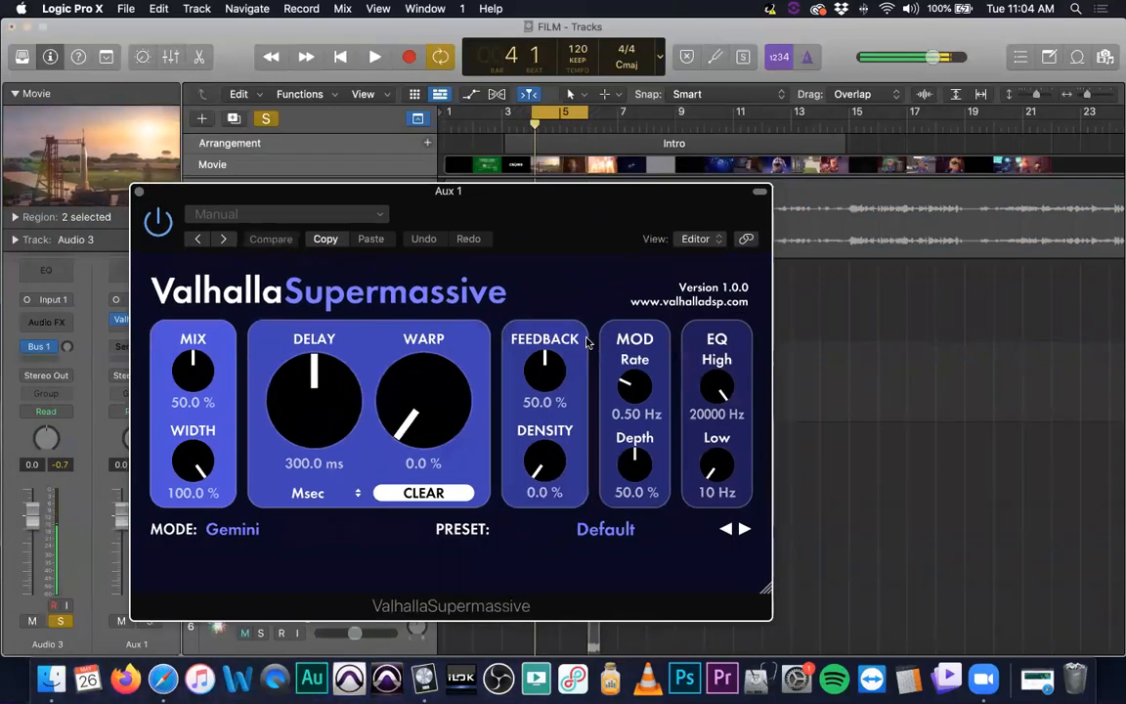
Load the Happy Little Clouds preset from the Z-Massive reverb presets in Valhalla Supermassive
click(398, 408)
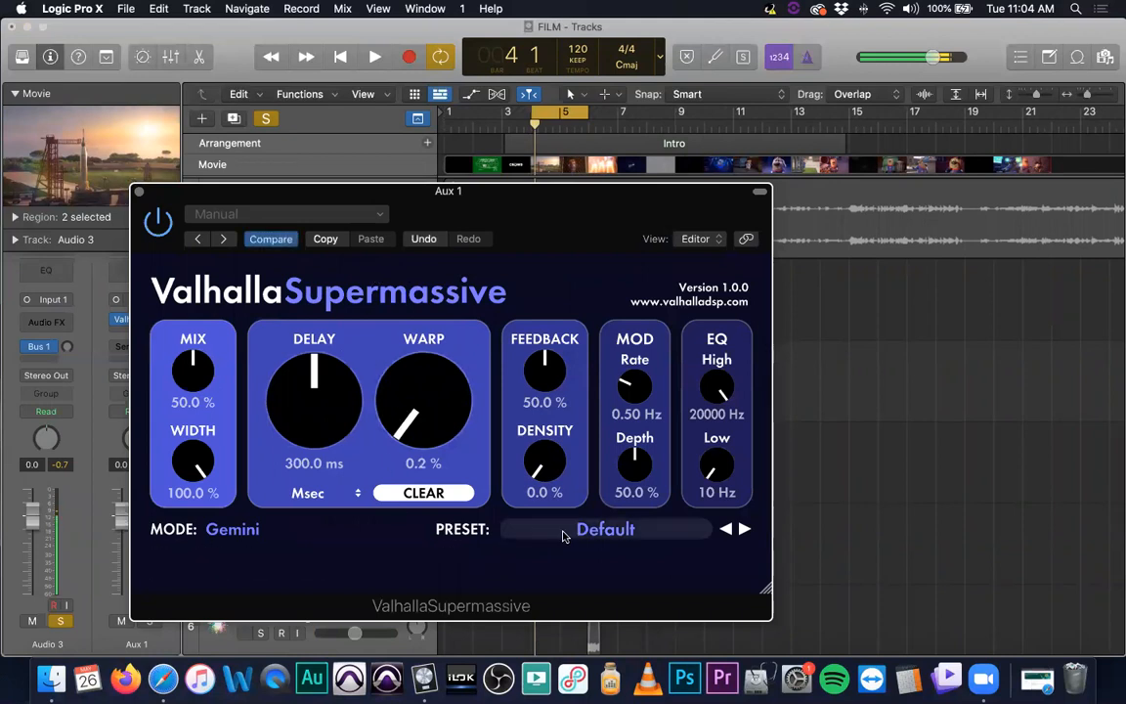
click(598, 533)
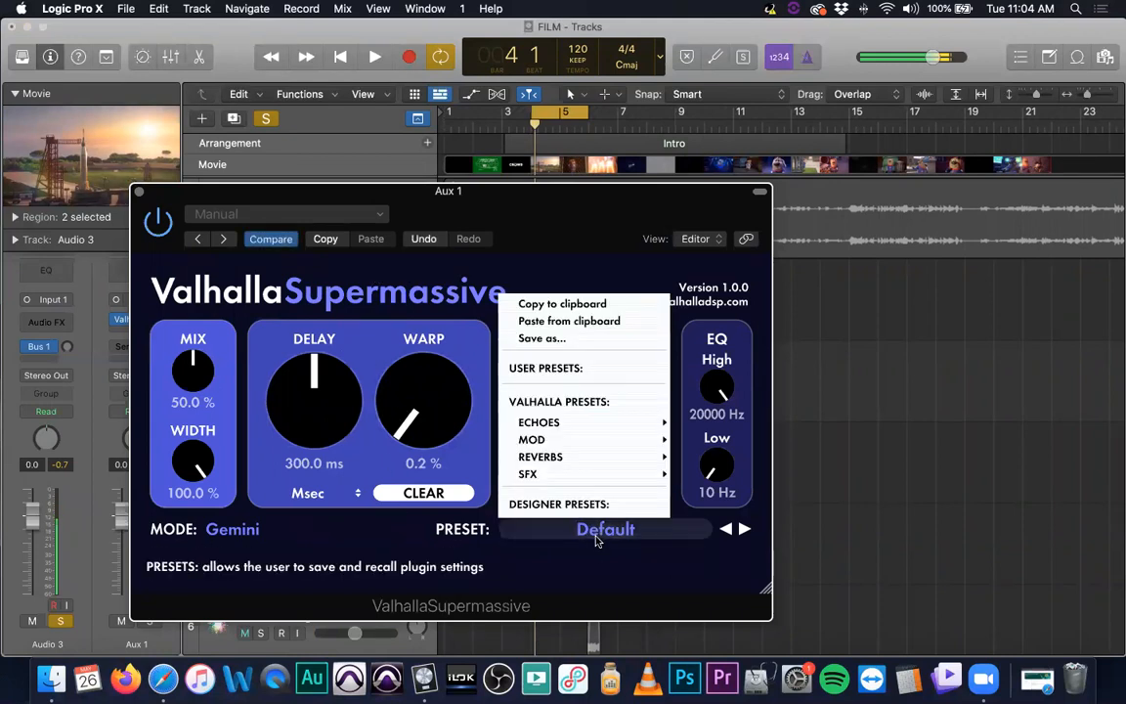
mouse_move(606, 422)
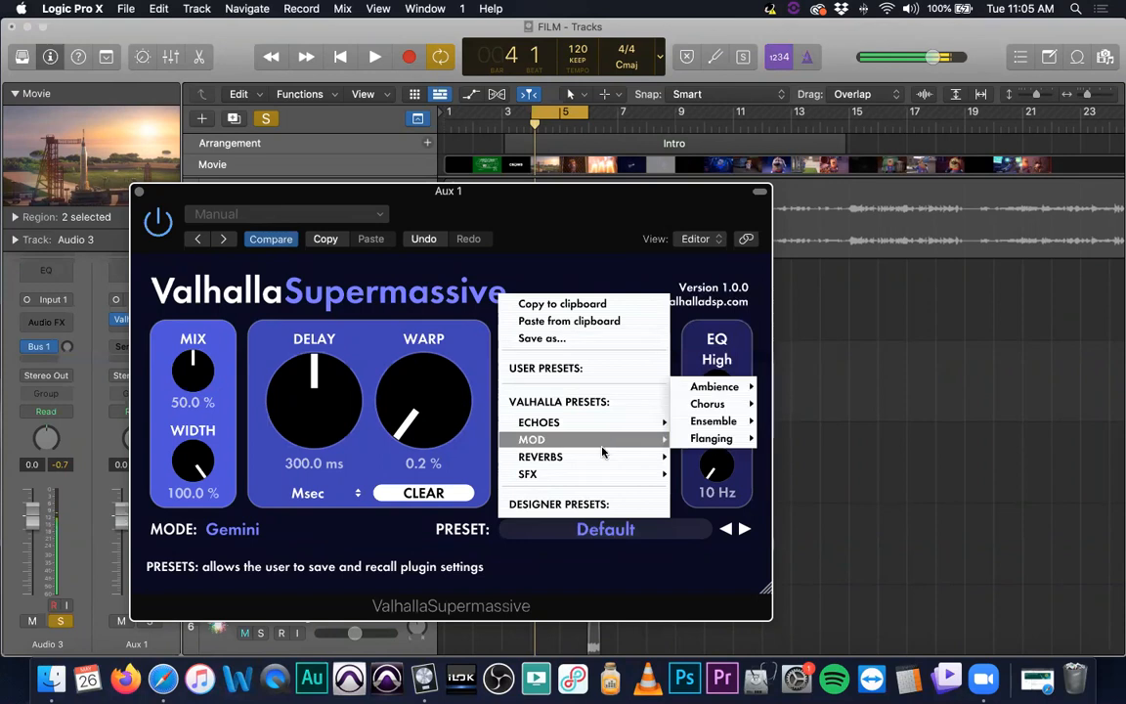
mouse_move(606, 456)
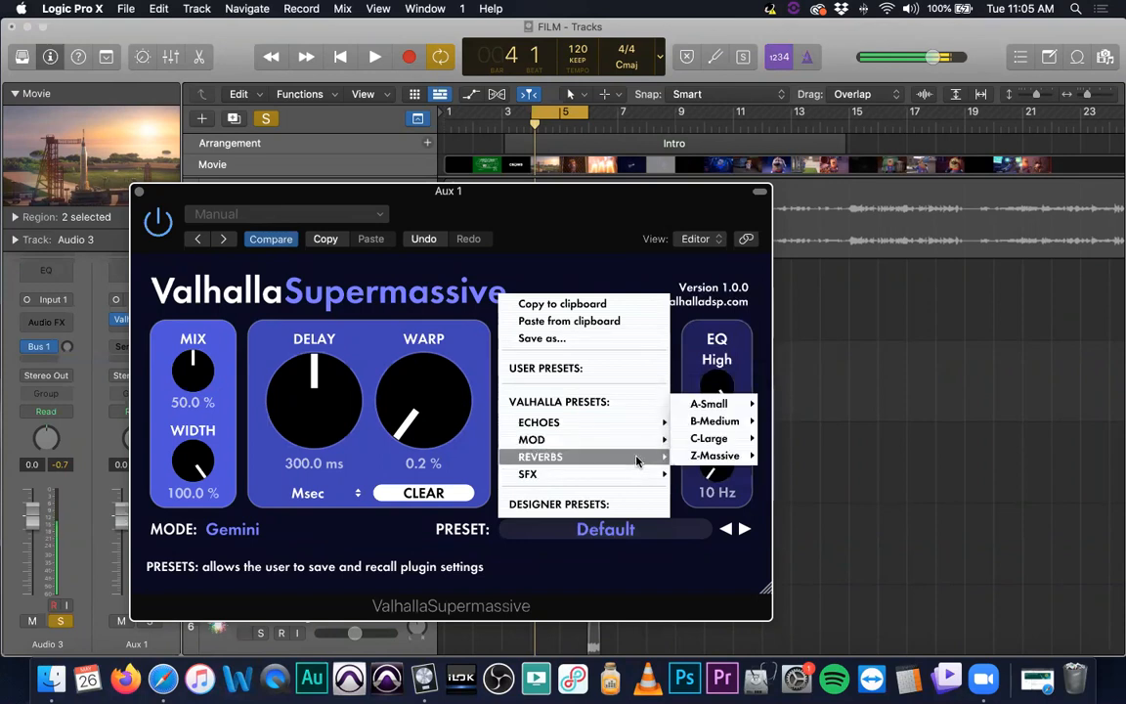
mouse_move(728, 457)
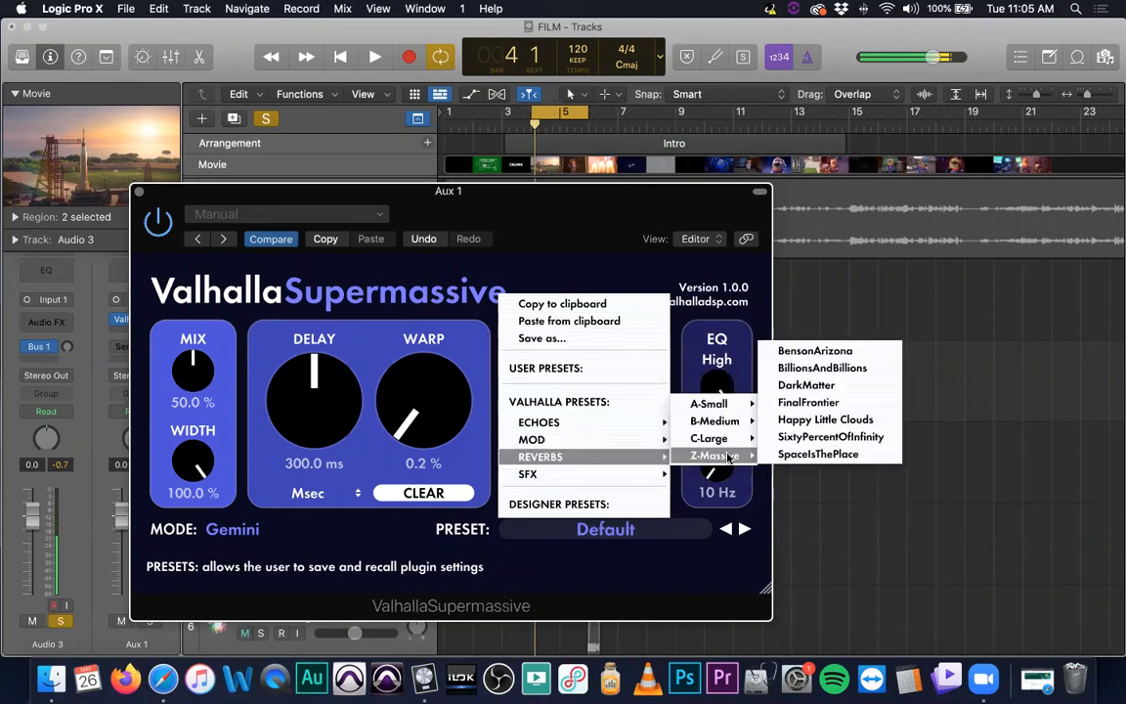
click(852, 419)
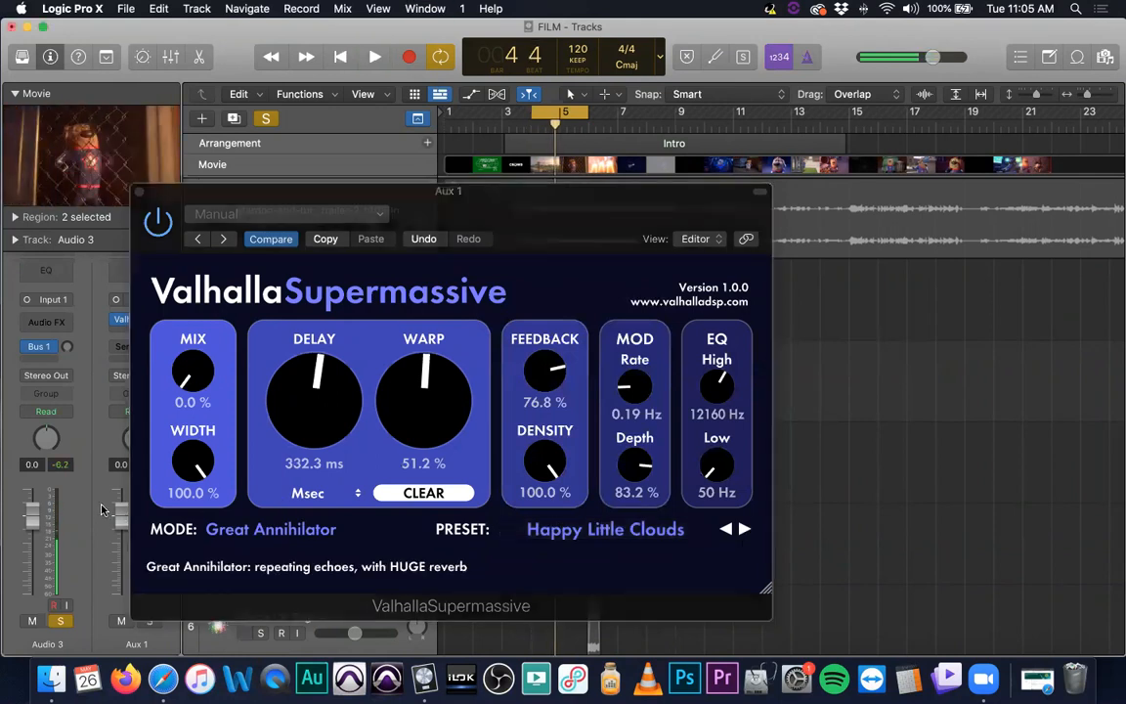
Open the Mixer window and move it beside the plug-in
key(x)
drag(377, 188, 801, 185)
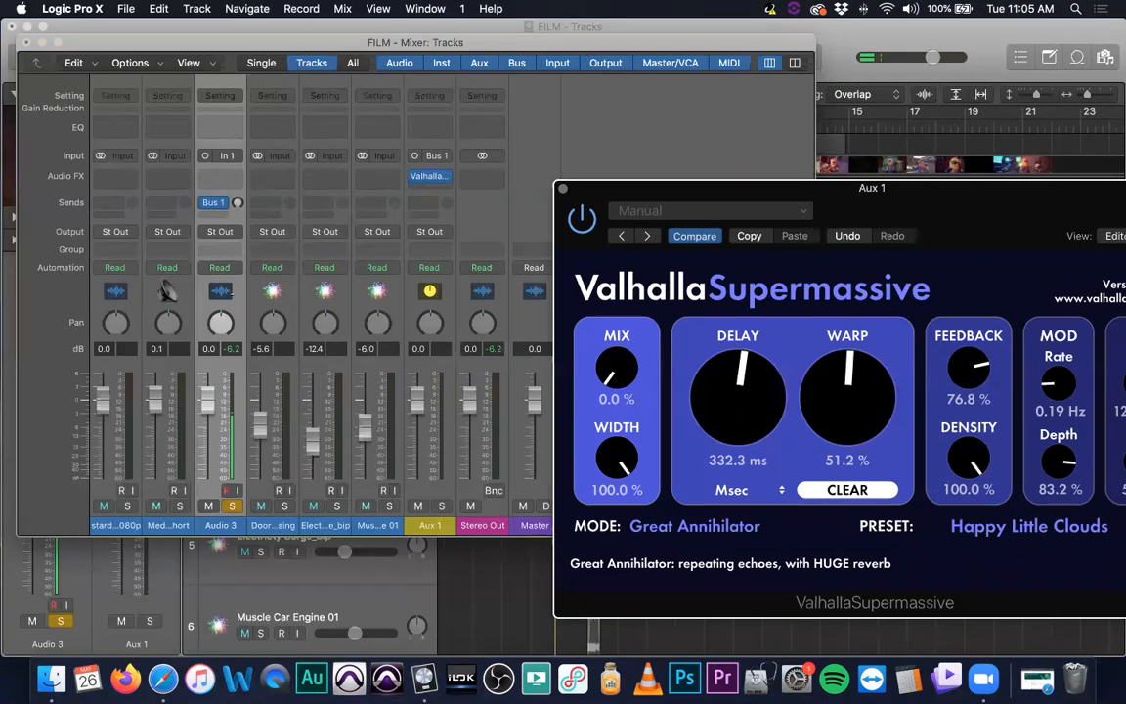
Solo the Aux 1 channel and set the Audio 3 track's Bus 1 send level to -4.6 dB
scroll(238, 281, up, 1)
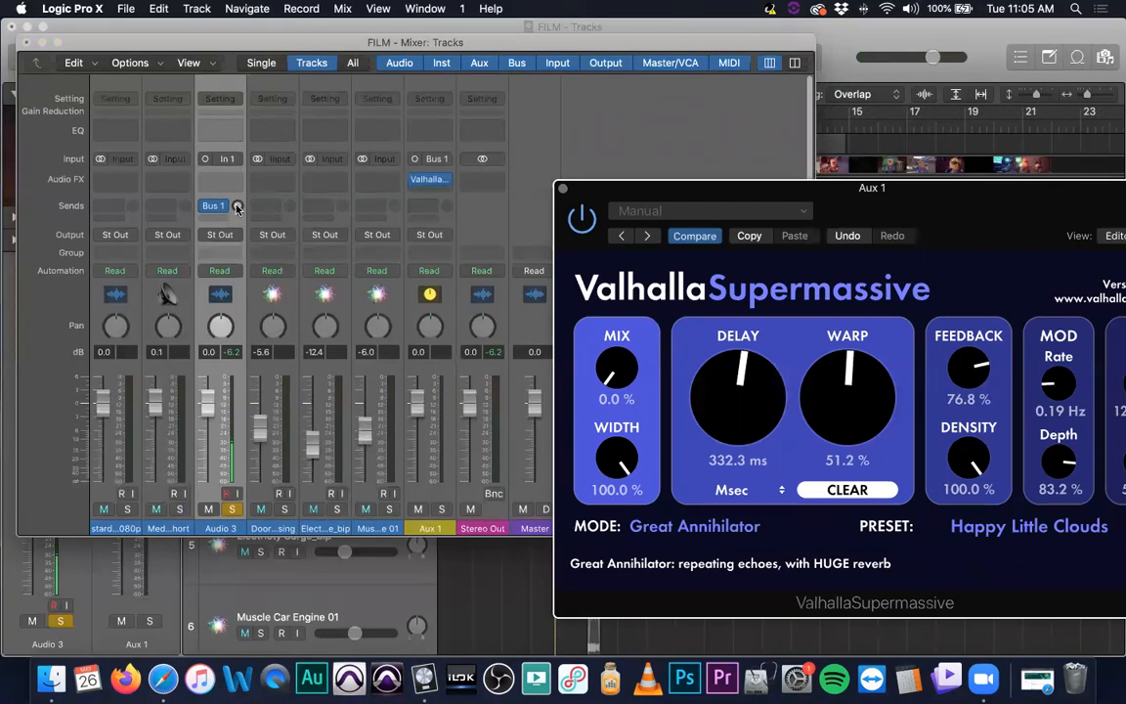
drag(237, 208, 237, 156)
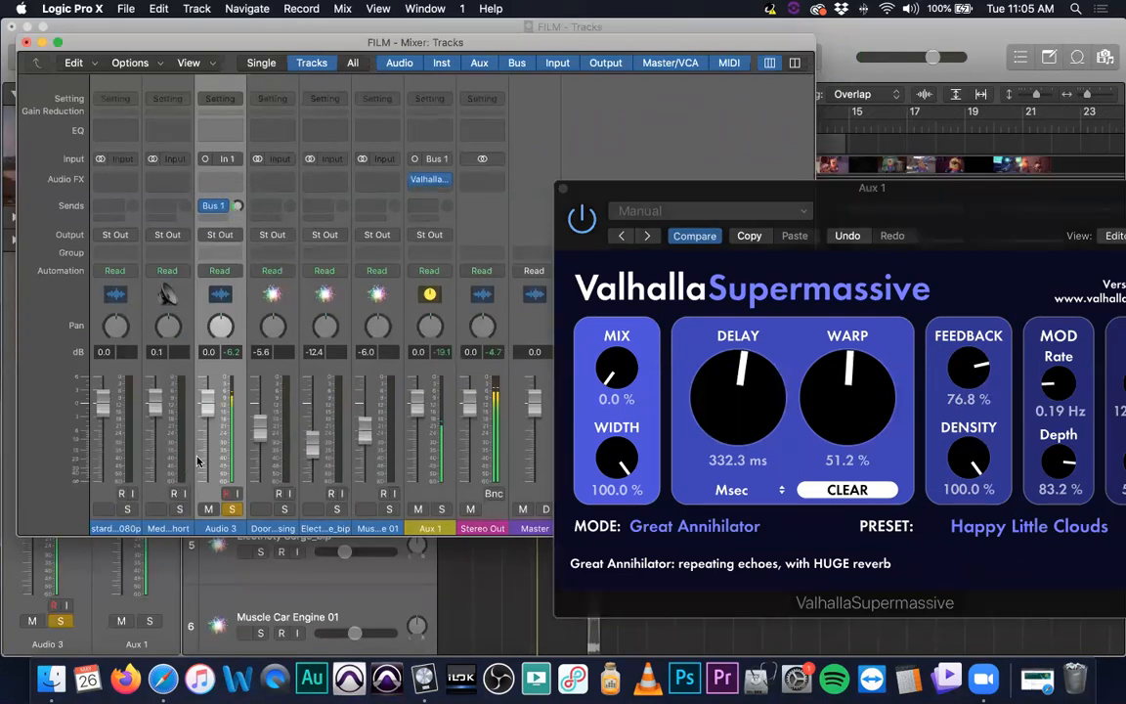
click(441, 509)
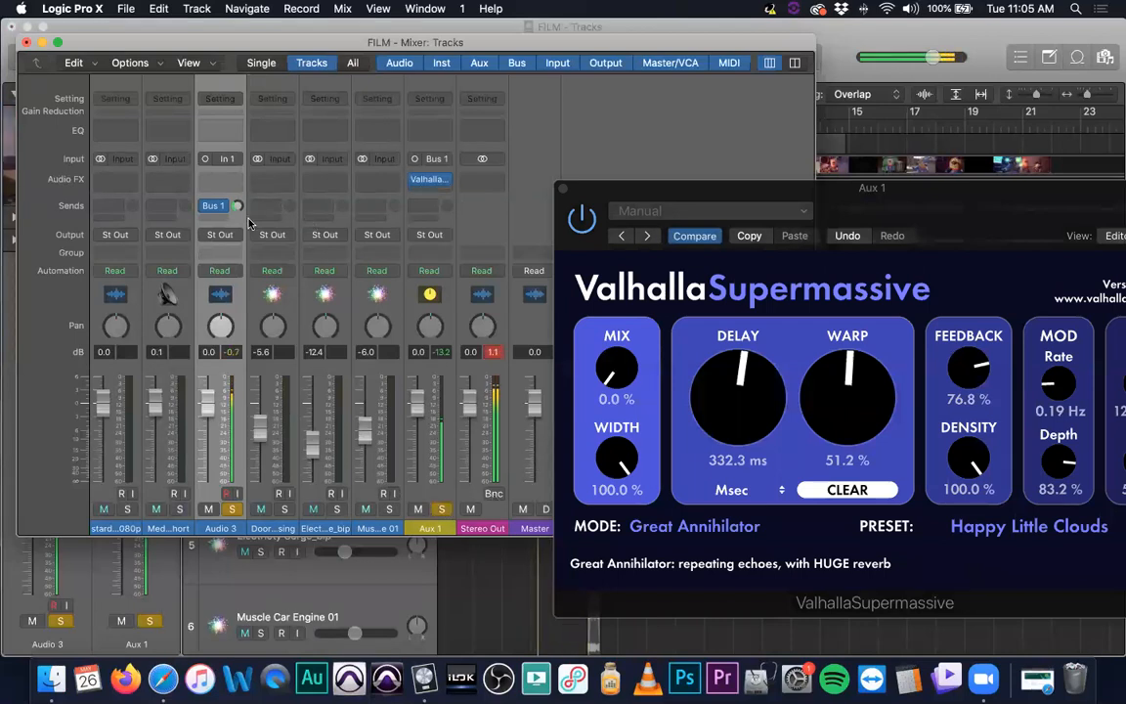
drag(236, 206, 232, 174)
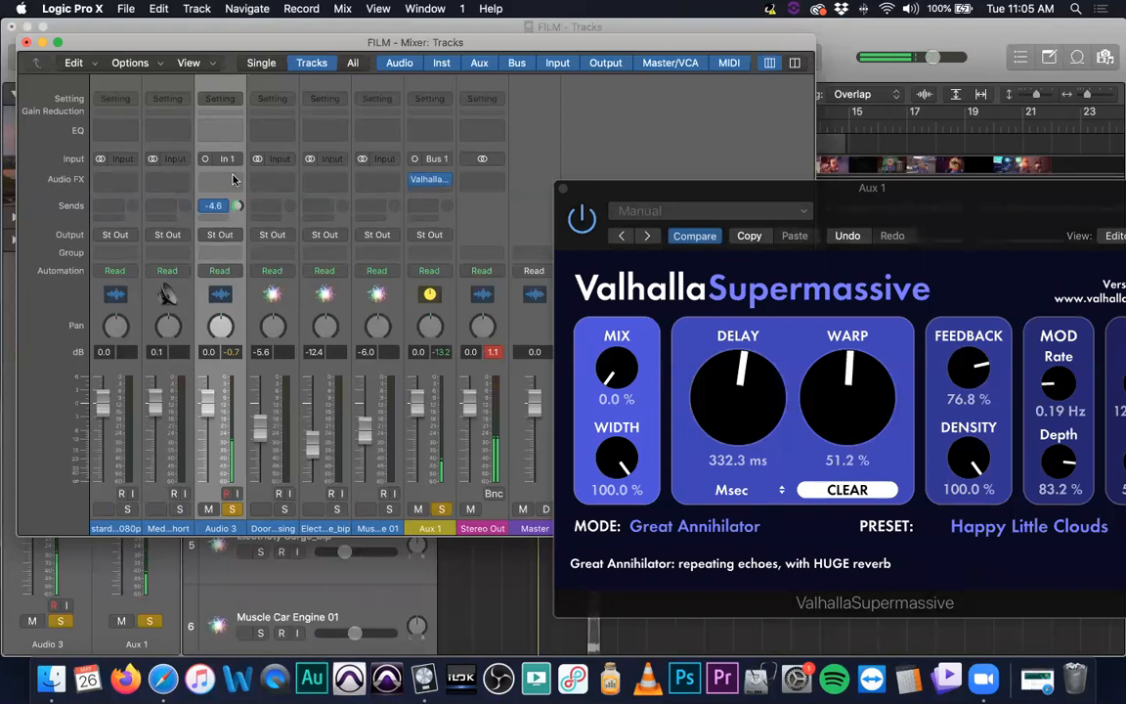
Raise the Supermassive reverb's Mix to 12.9 %
drag(768, 188, 286, 198)
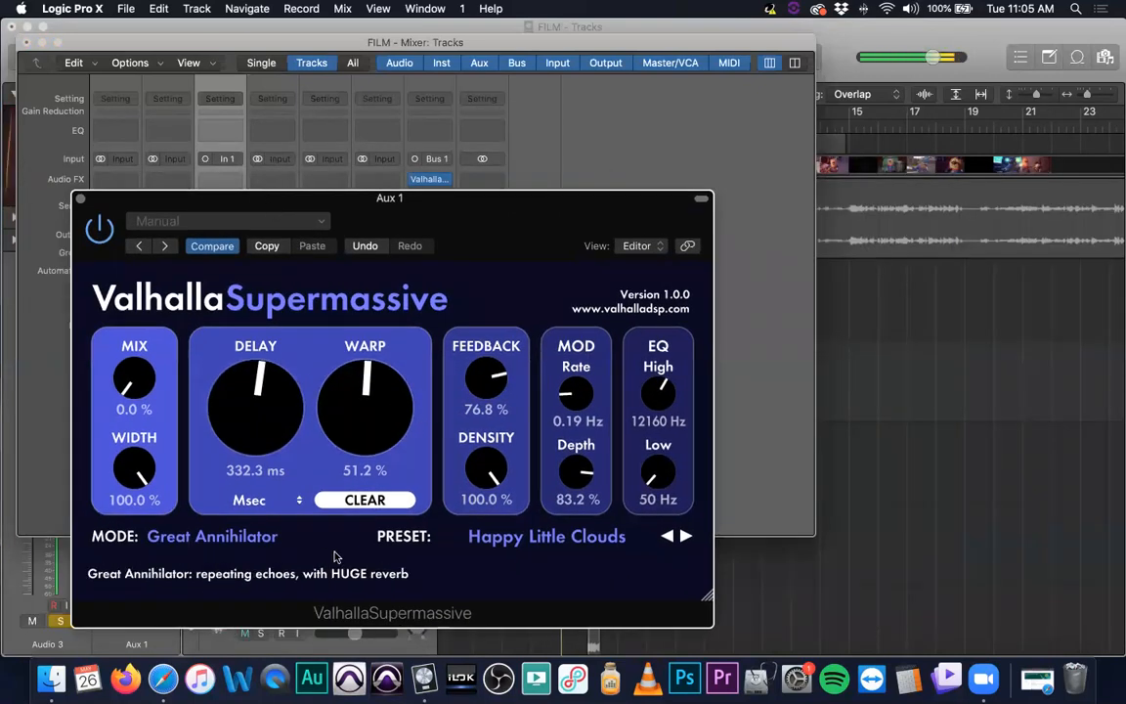
drag(340, 203, 791, 207)
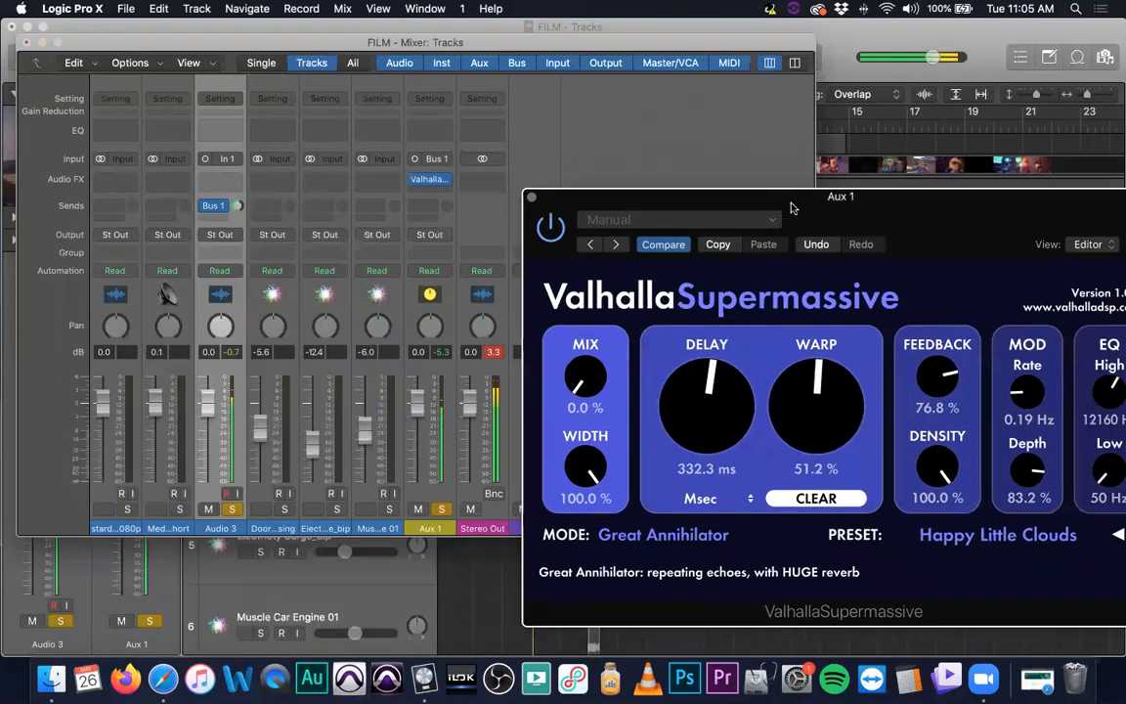
drag(674, 199, 547, 191)
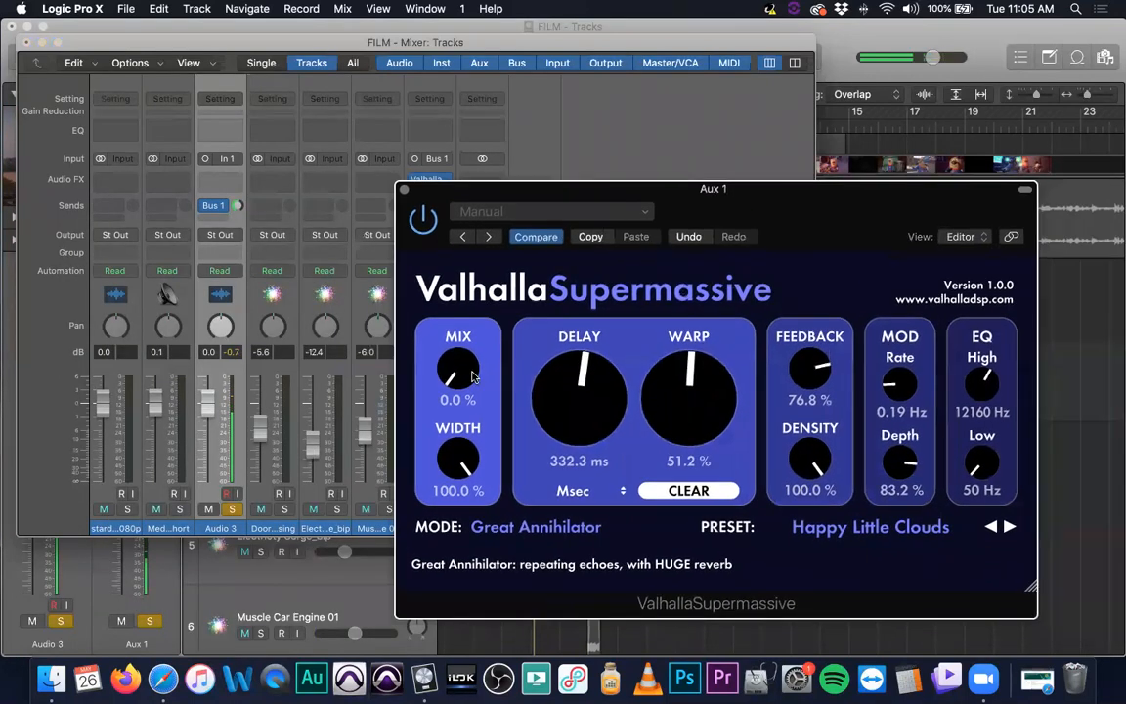
drag(460, 373, 441, 391)
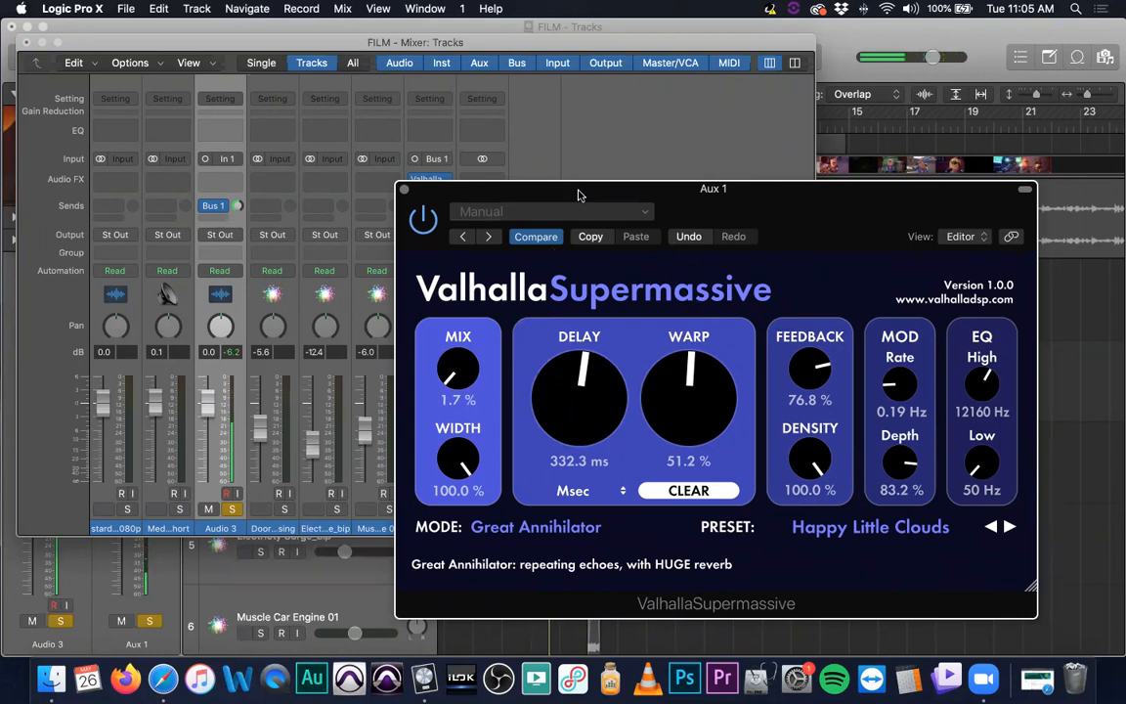
drag(579, 196, 469, 198)
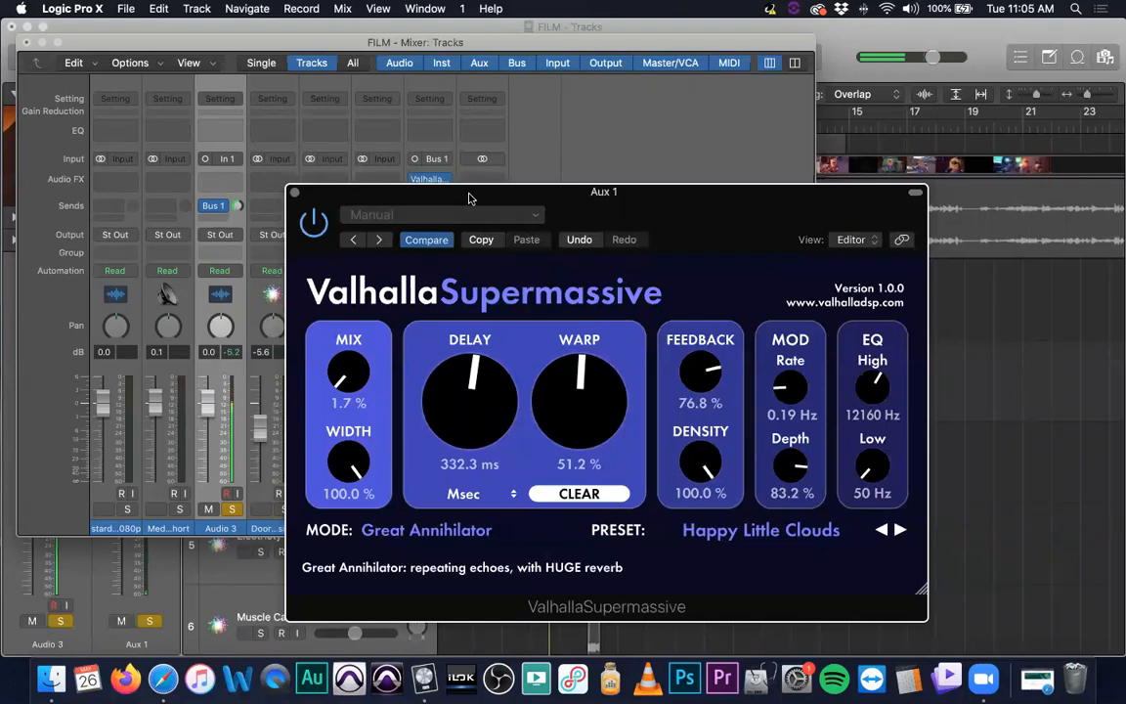
drag(469, 198, 388, 197)
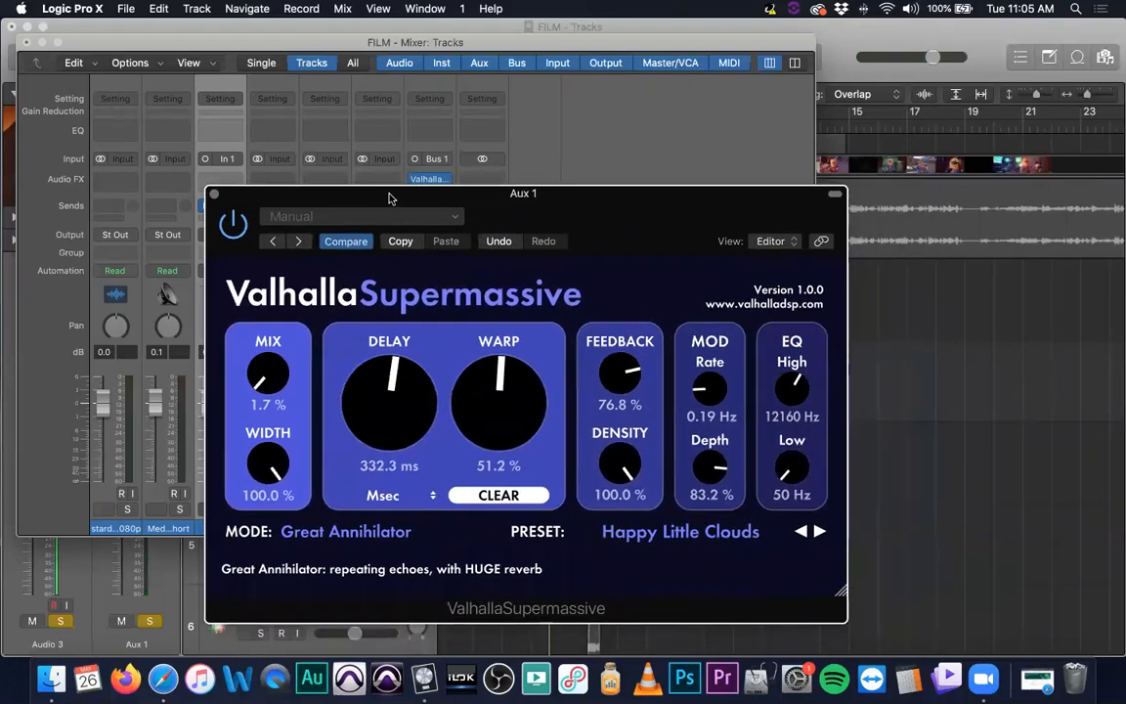
scroll(243, 366, up, 5)
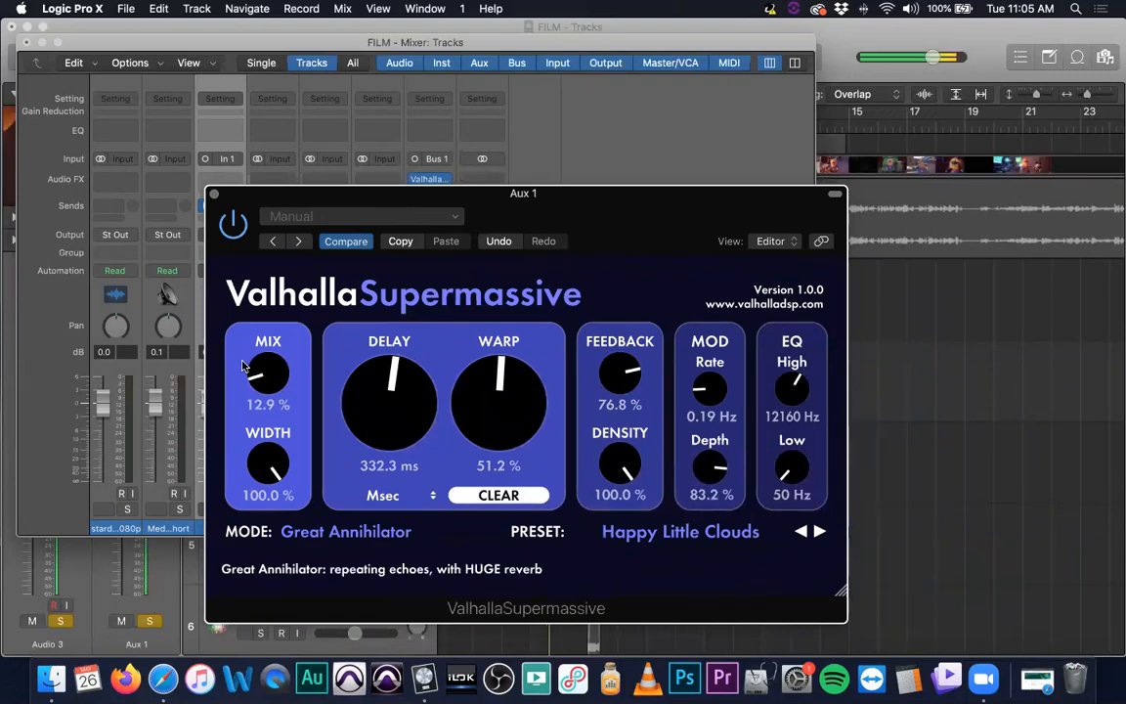
Load the Swelling Quarters preset from the Echoes > Synth presets and dismiss the system notification
click(635, 531)
mouse_move(646, 476)
mouse_move(665, 424)
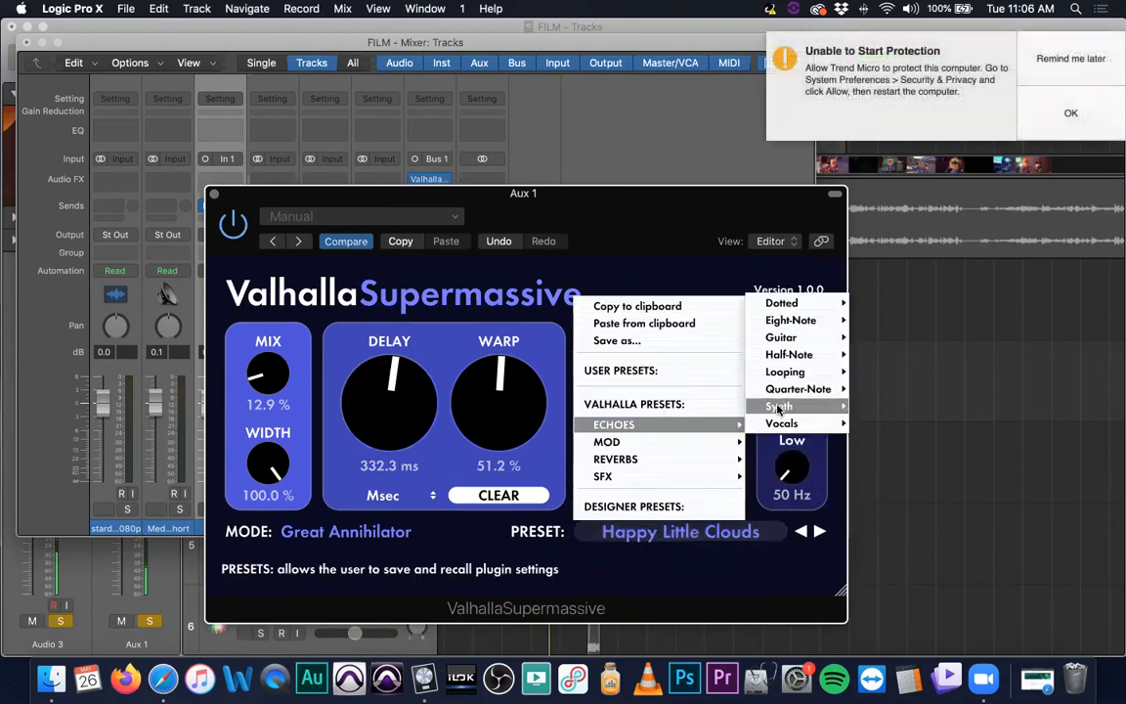
mouse_move(800, 424)
click(880, 405)
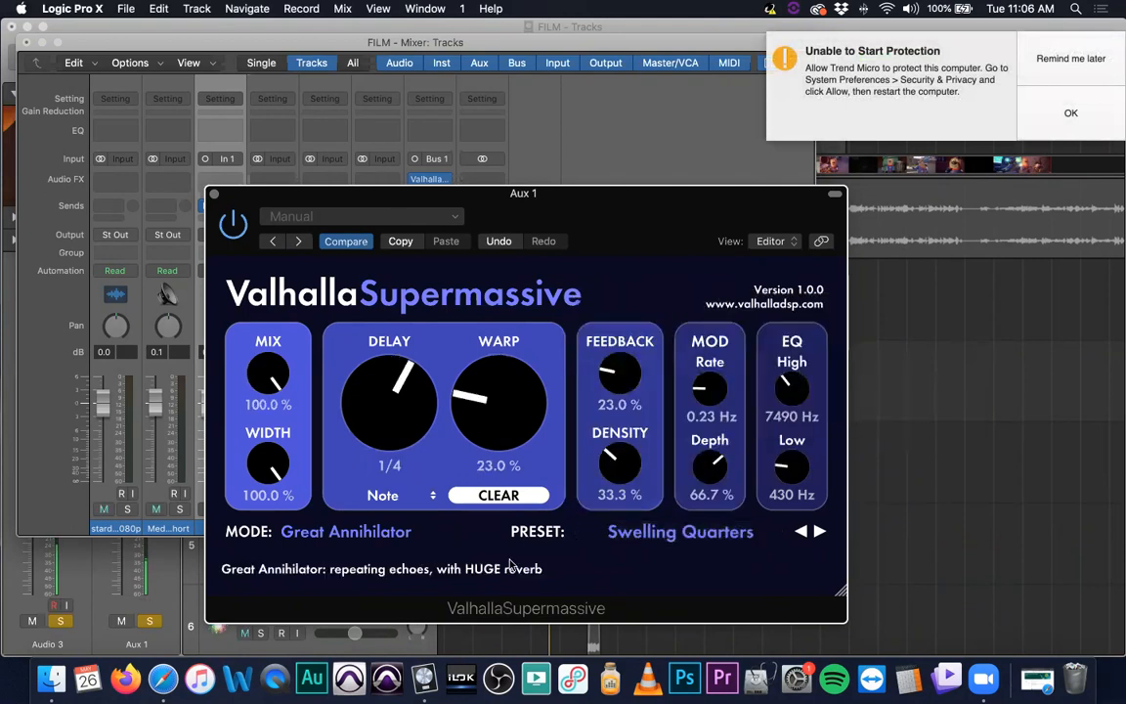
click(1063, 64)
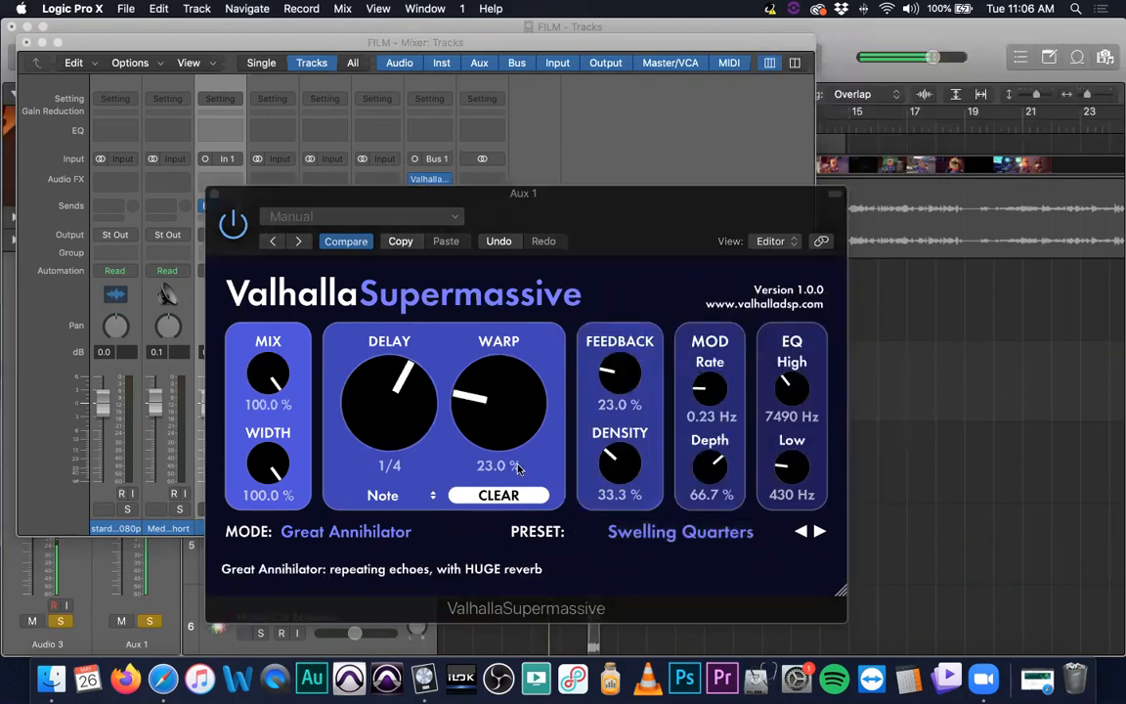
Load the WaveDelay preset from the Echoes presets and set its Warp to 0.0 %
click(672, 537)
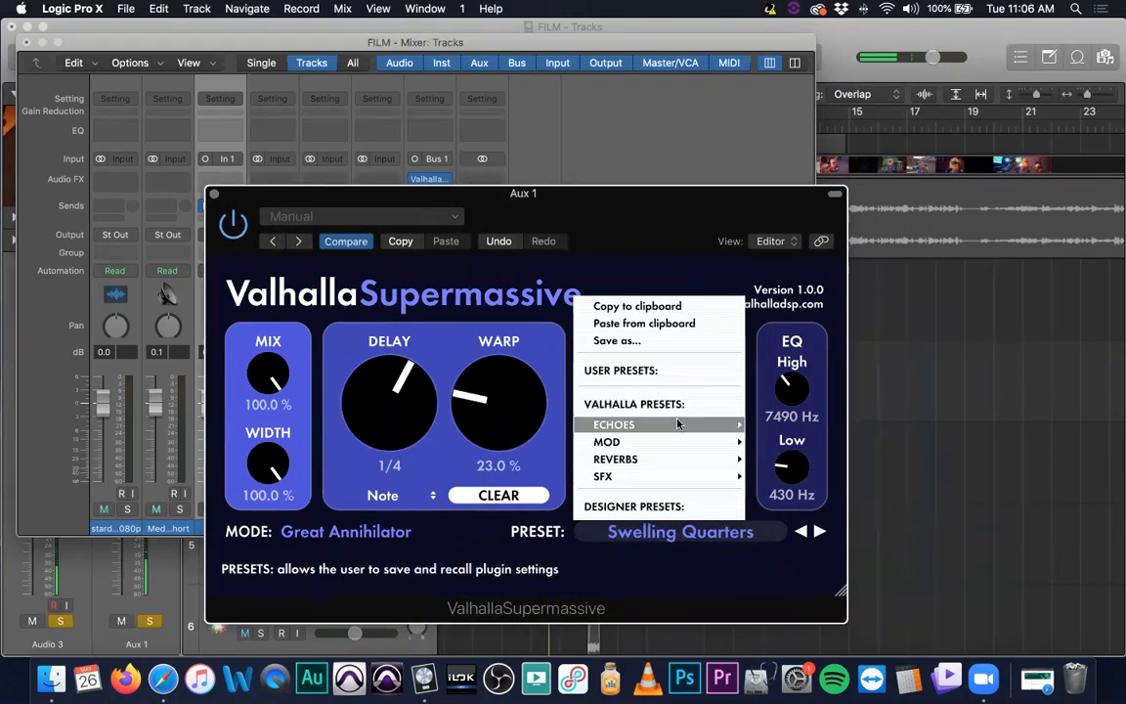
mouse_move(684, 424)
mouse_move(803, 420)
click(894, 422)
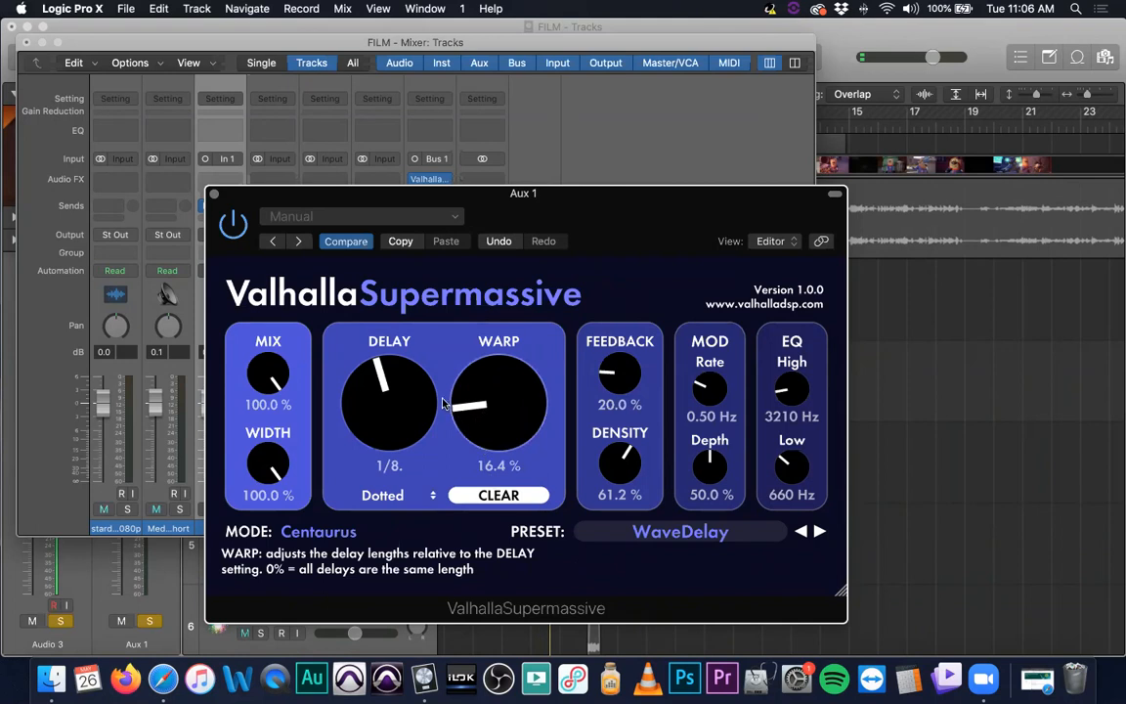
drag(460, 417, 472, 481)
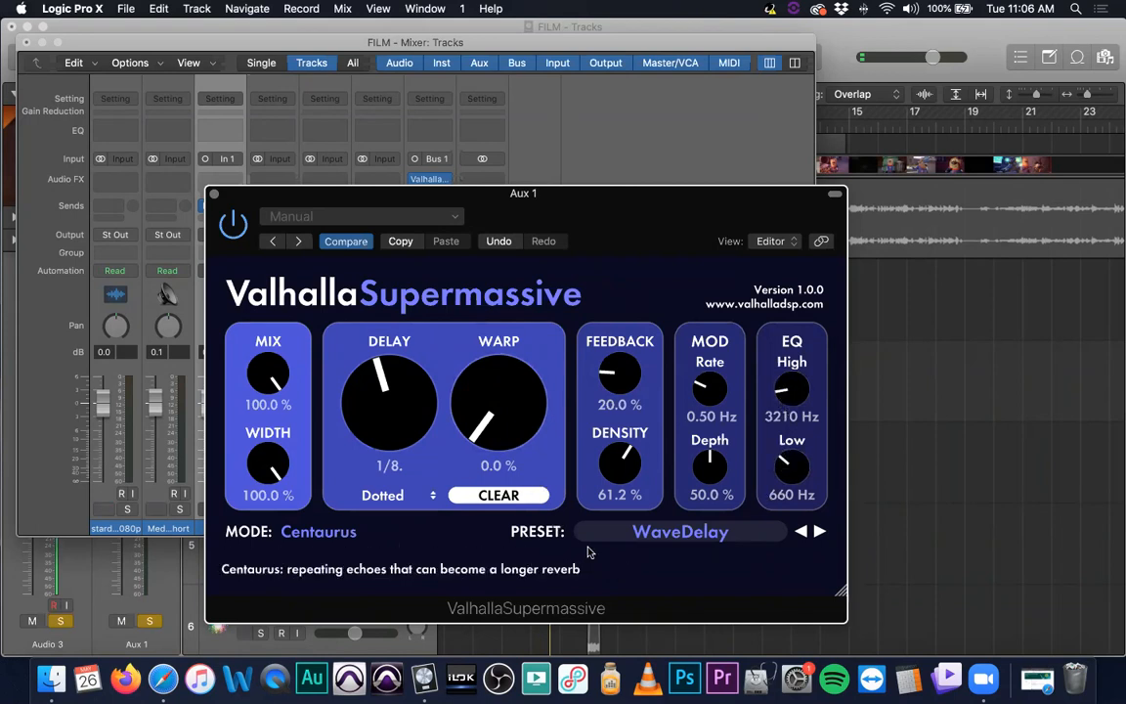
Load the Chorus Slap preset from the Mod > Chorus presets in Valhalla Supermassive
click(628, 531)
mouse_move(657, 426)
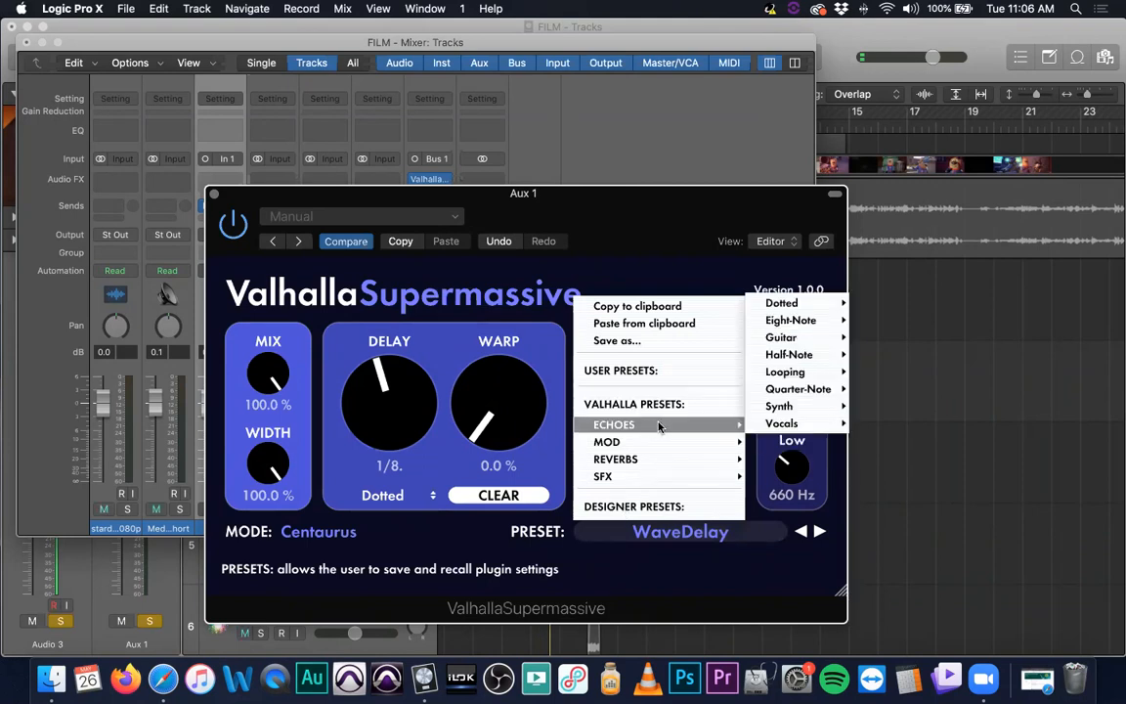
mouse_move(801, 322)
mouse_move(723, 442)
mouse_move(801, 405)
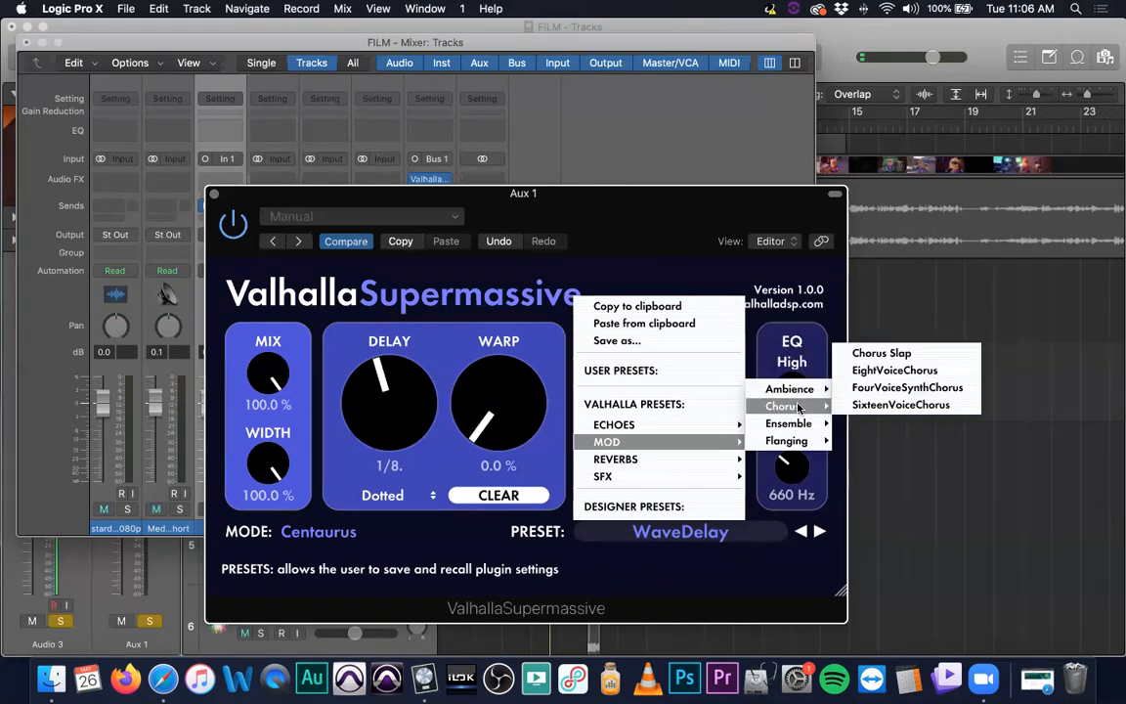
click(897, 354)
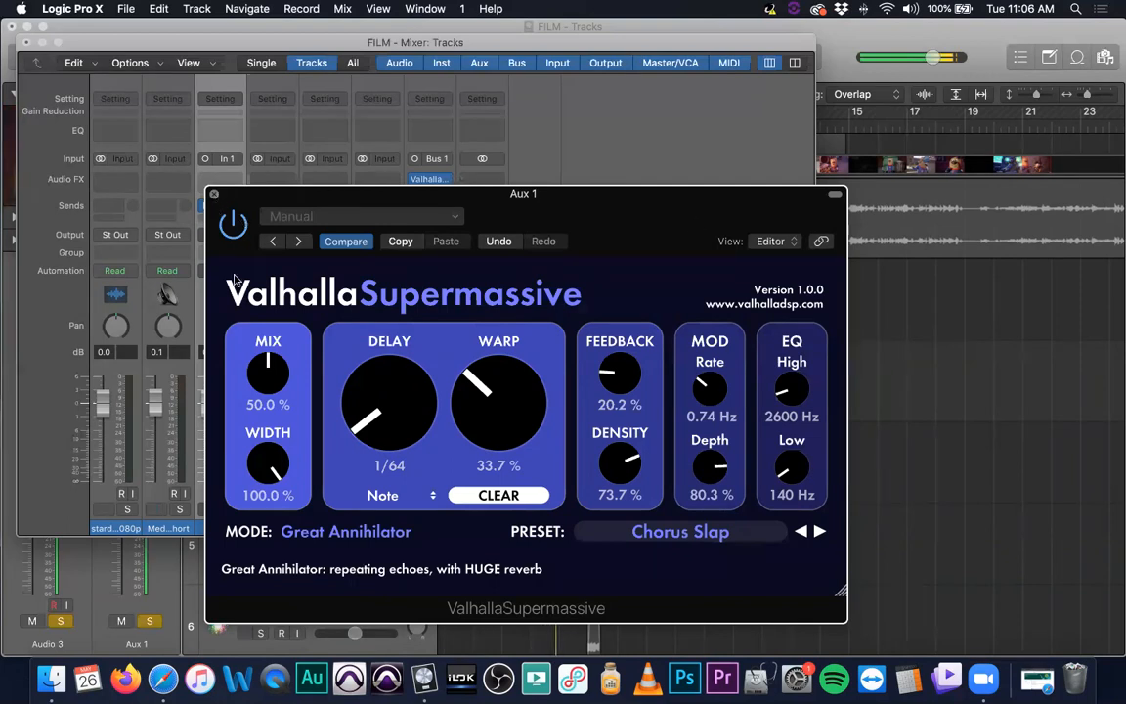
Close the plug-in and Mixer windows and turn off all track solos
click(214, 194)
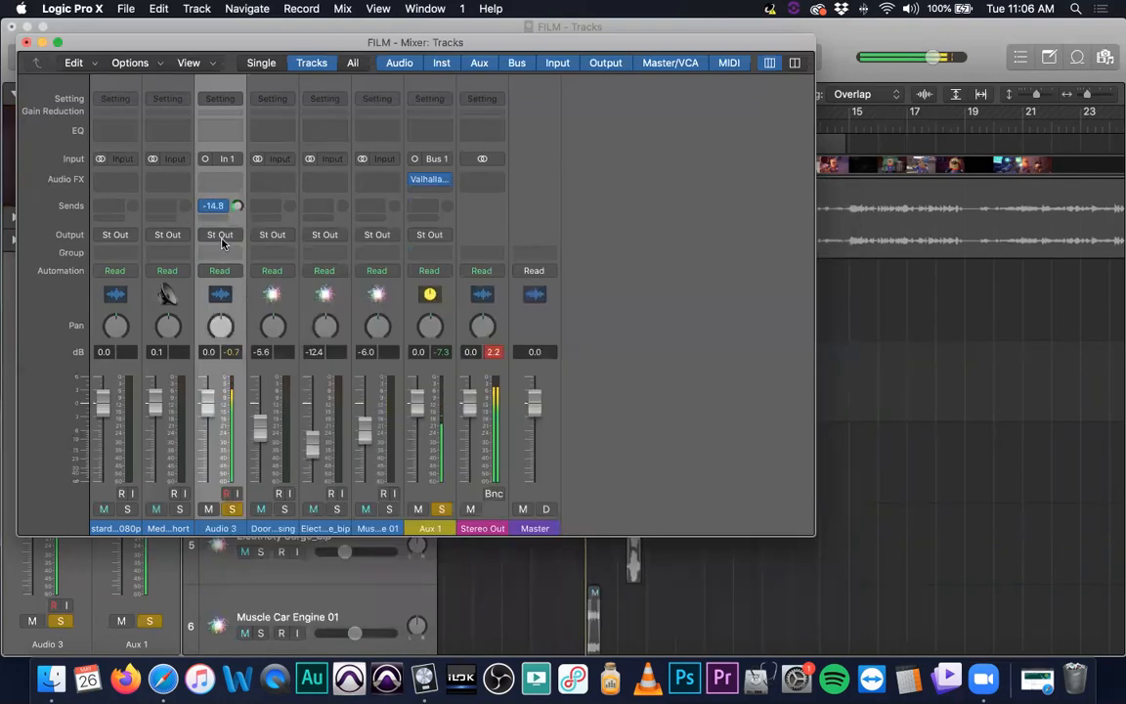
click(26, 43)
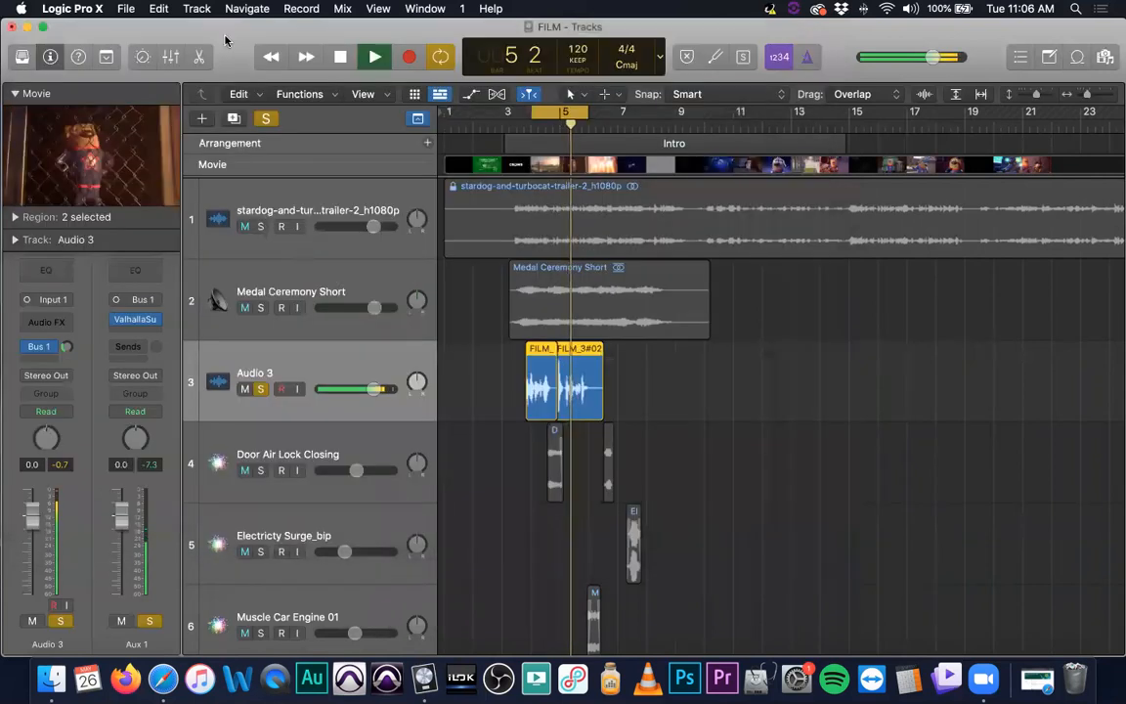
click(264, 119)
Mute the trailer video's audio track and play back the project
click(245, 226)
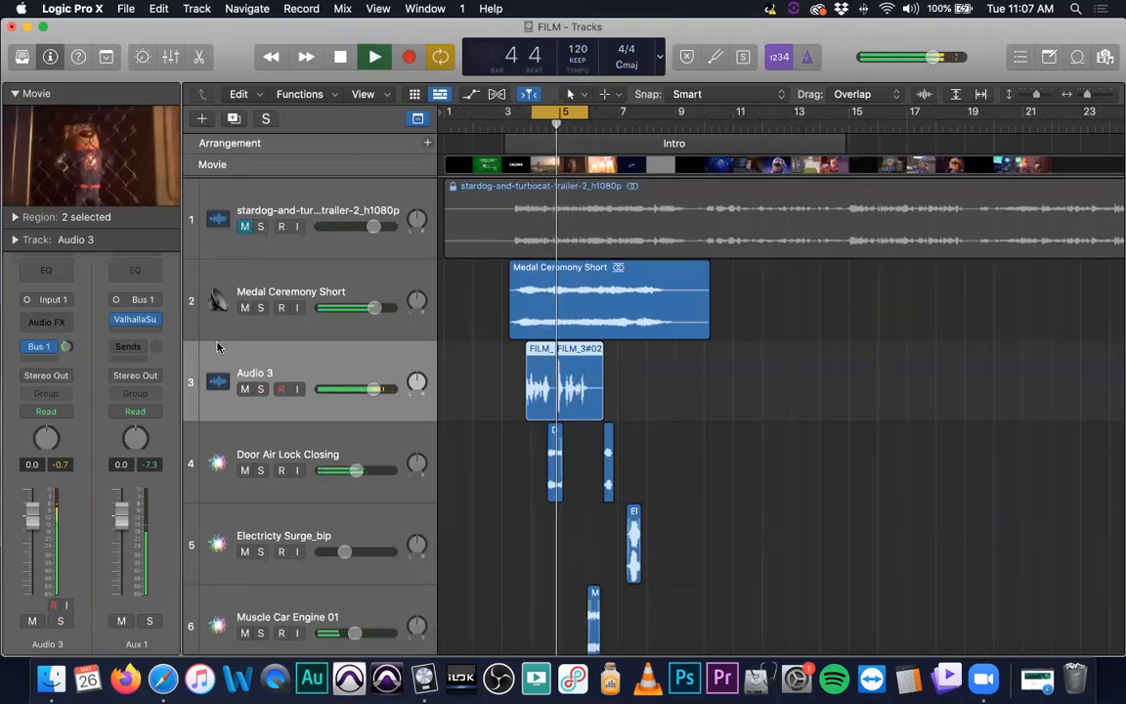
key(space)
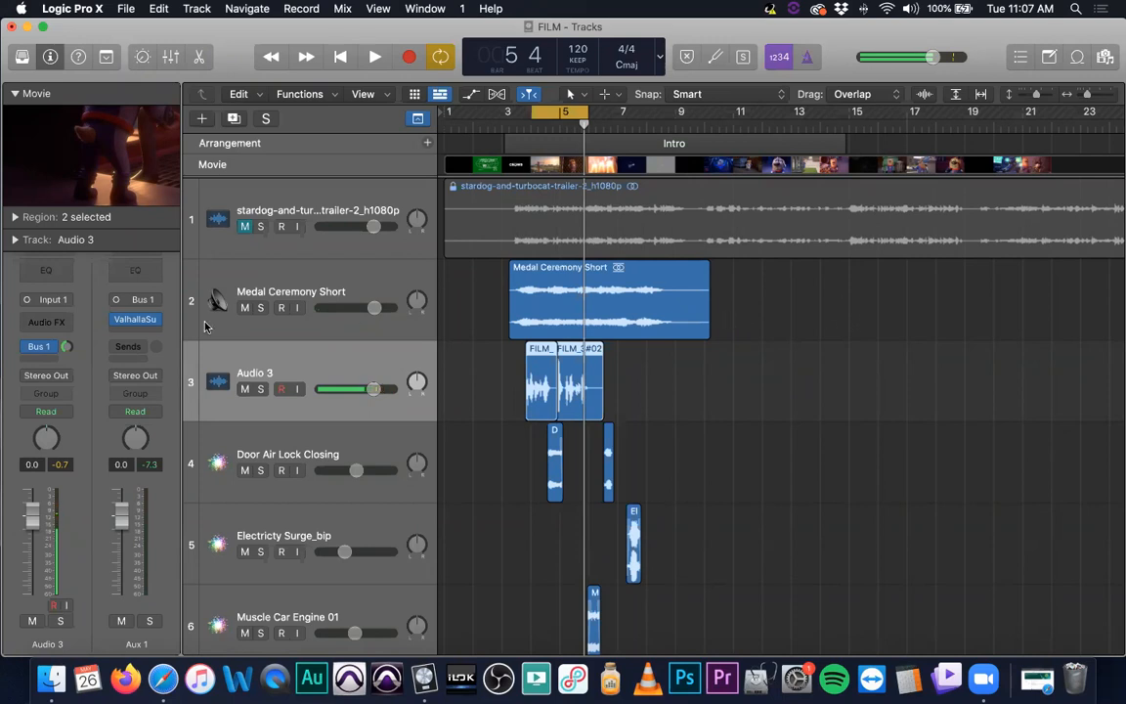
mouse_move(151, 320)
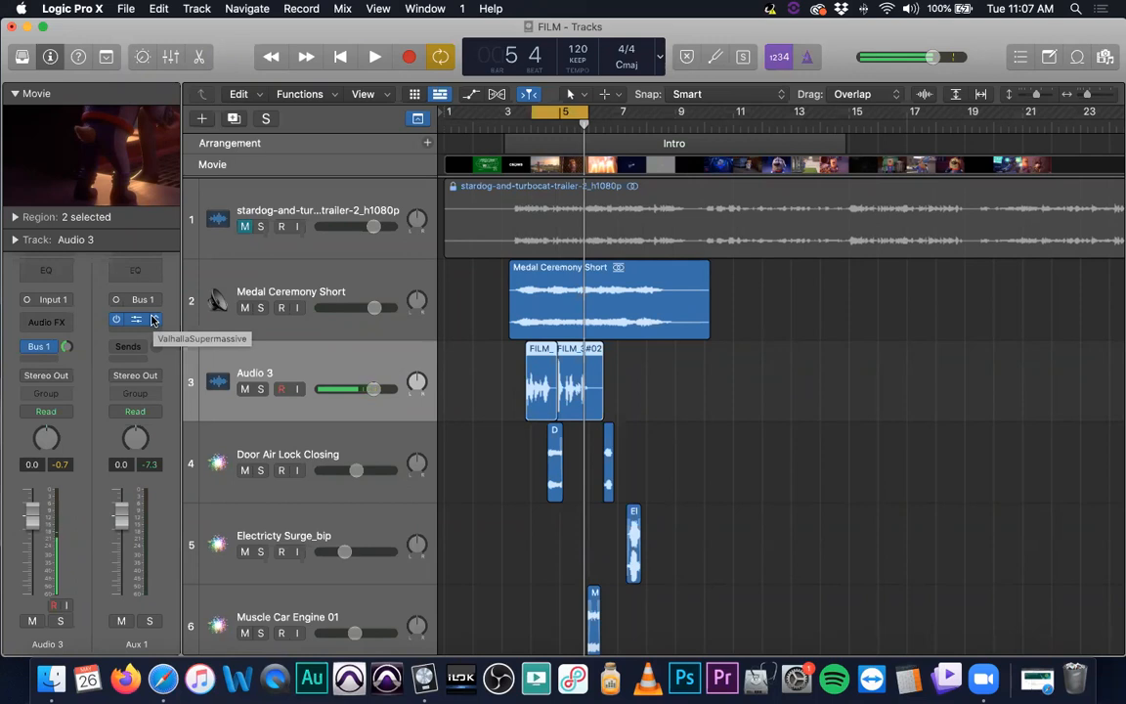
Save the FILM project and quit Logic Pro
click(238, 39)
key(super+s)
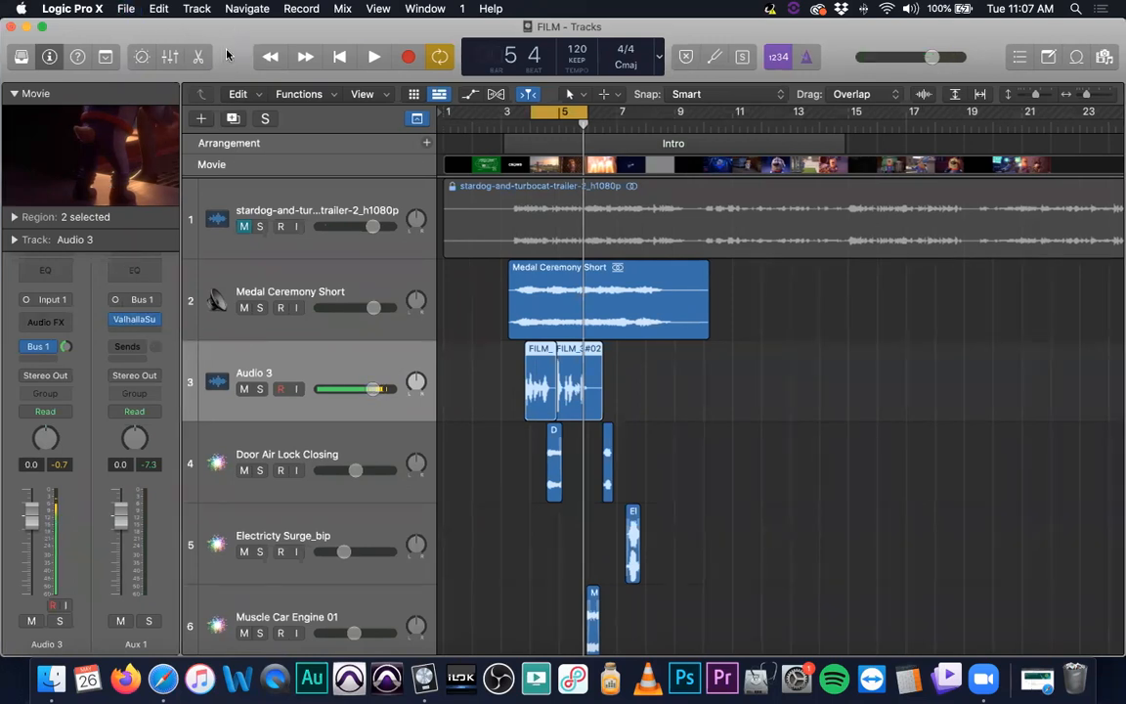
key(super+q)
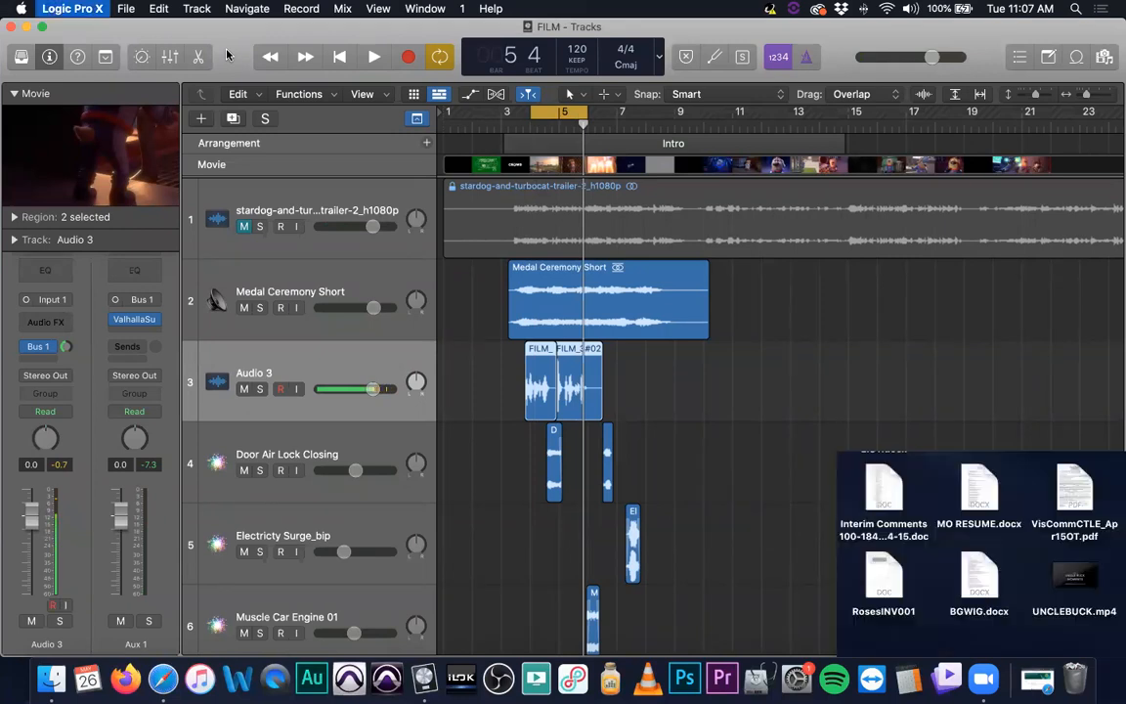